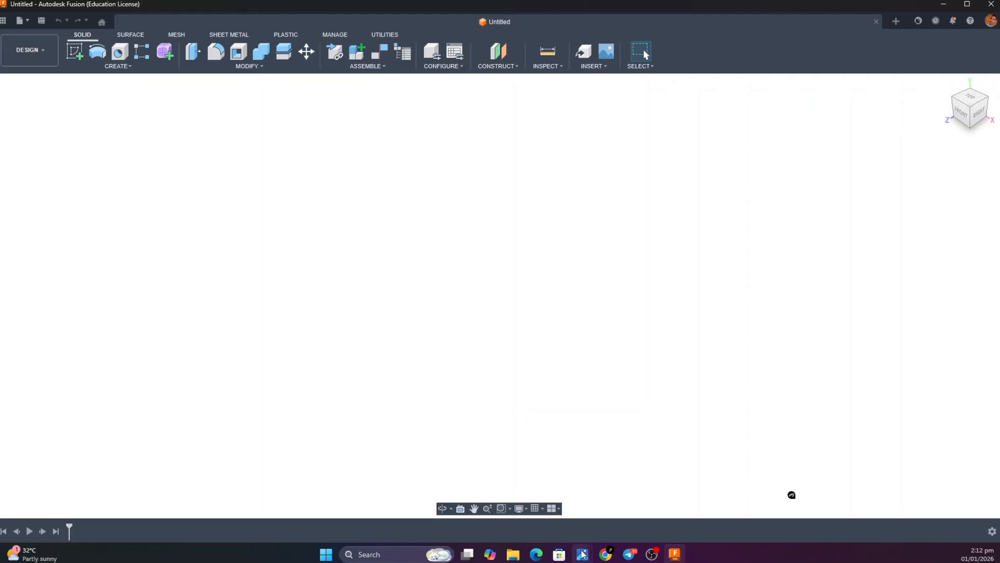
Review the smart bin reference images, including the closed bin and the bare bin body, and return to Autodesk Fusion
mouse_move(582, 553)
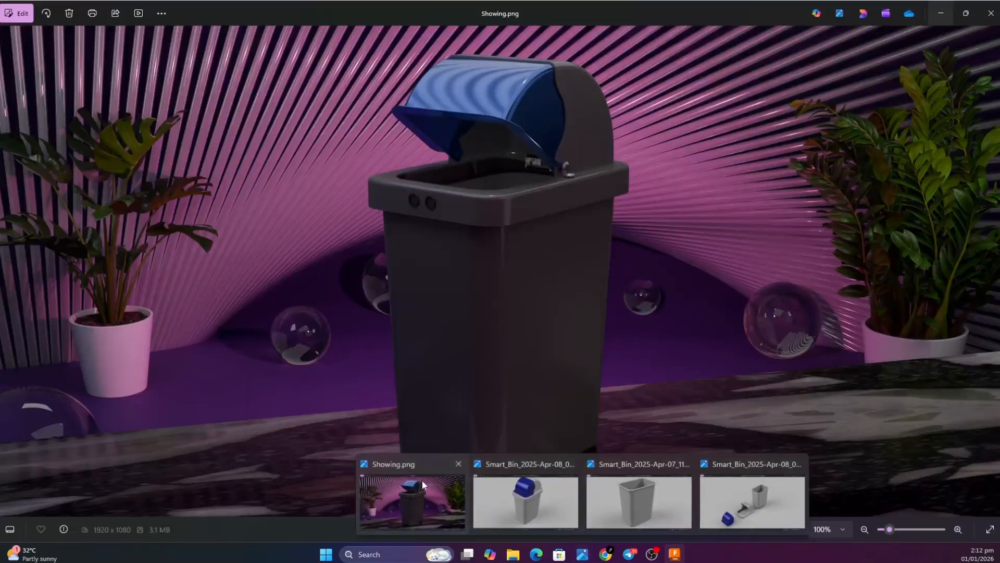
left_click(422, 481)
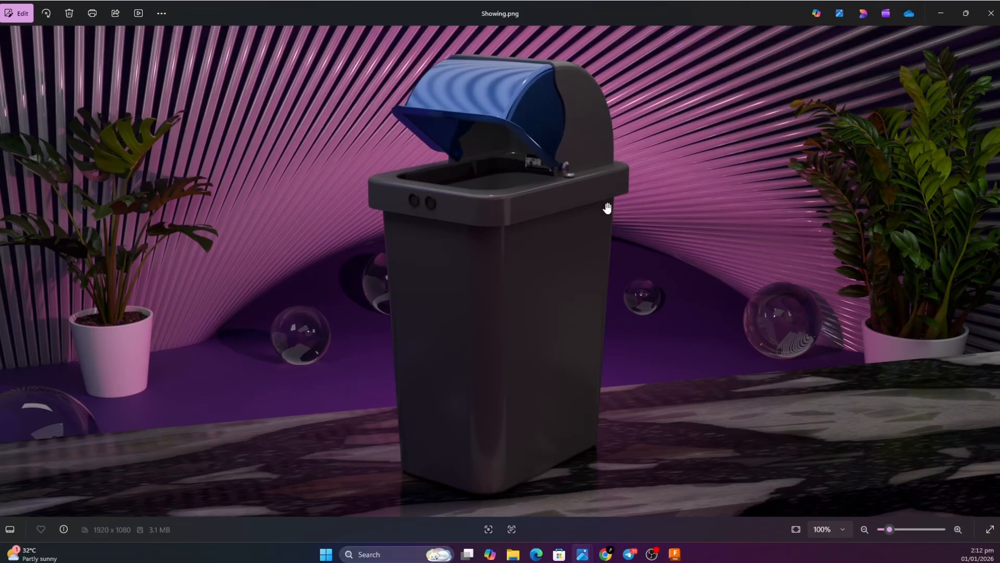
mouse_move(583, 554)
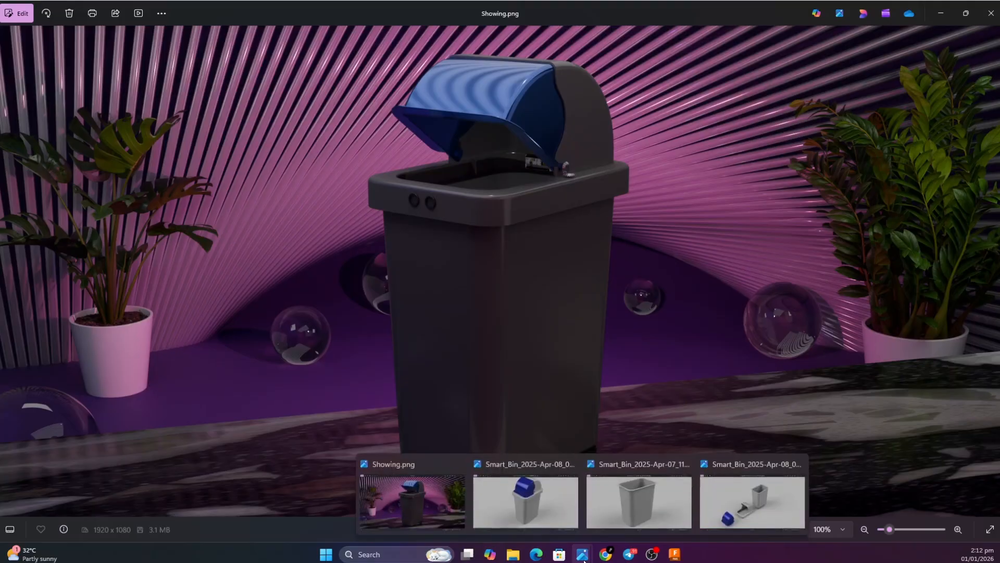
mouse_move(577, 507)
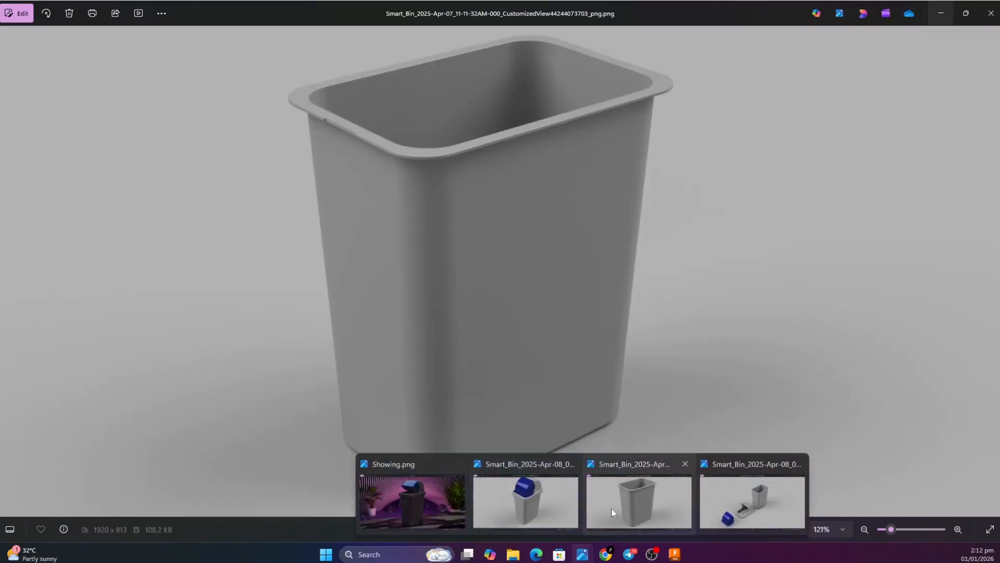
mouse_move(706, 513)
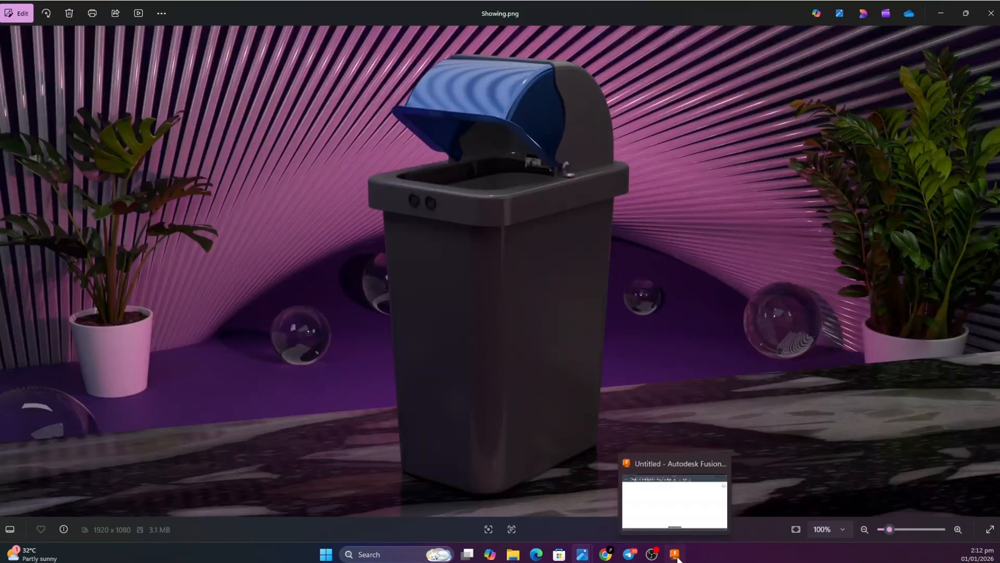
left_click(675, 555)
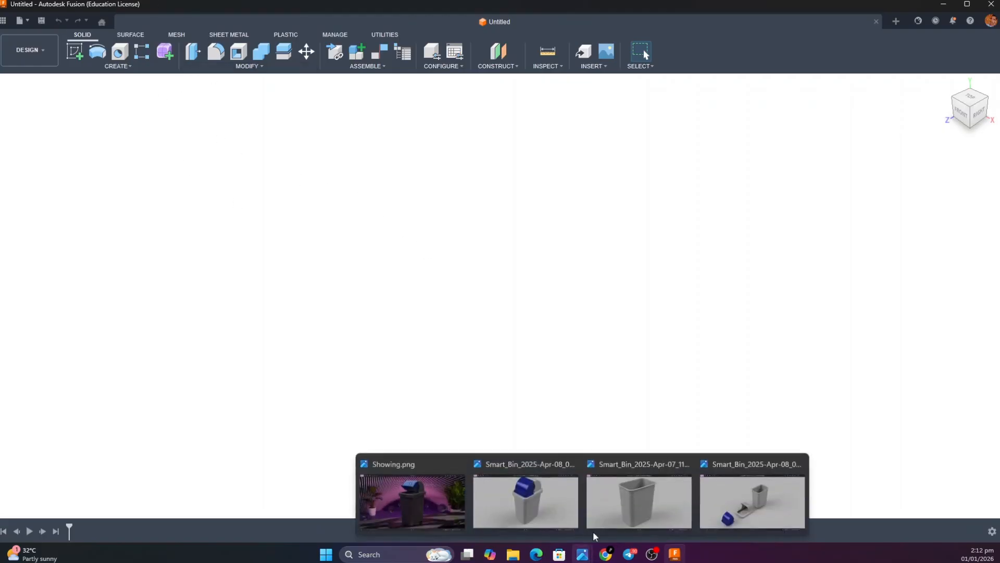
left_click(593, 530)
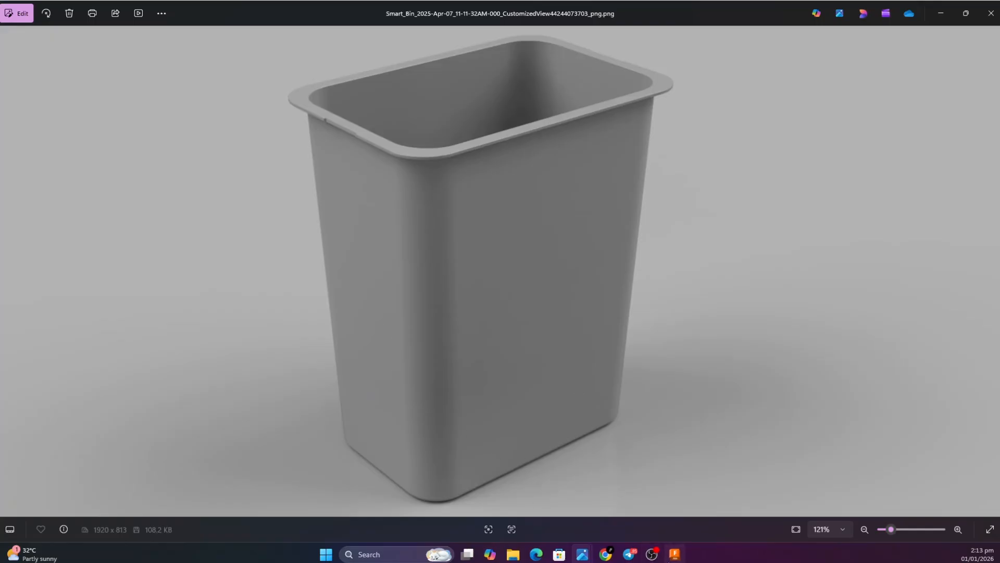
left_click(675, 554)
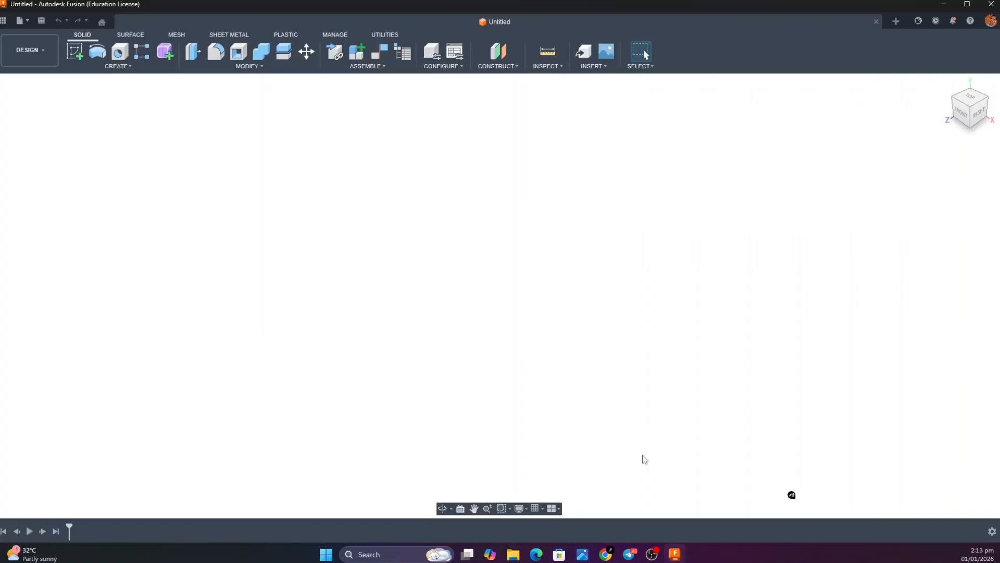
Start a new sketch on the horizontal origin plane and move the sketch palette clear of the drawing area
left_click(78, 57)
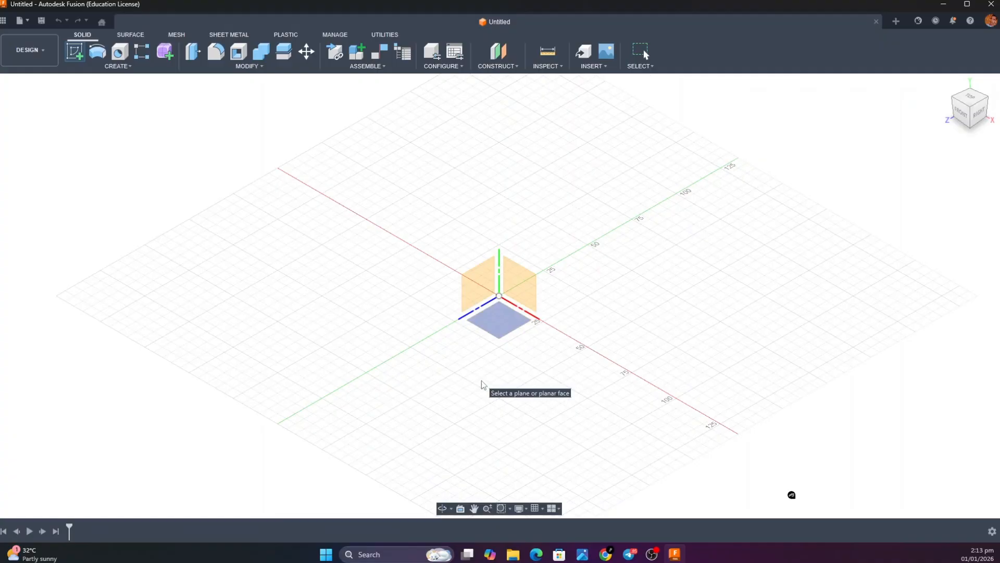
left_click(503, 329)
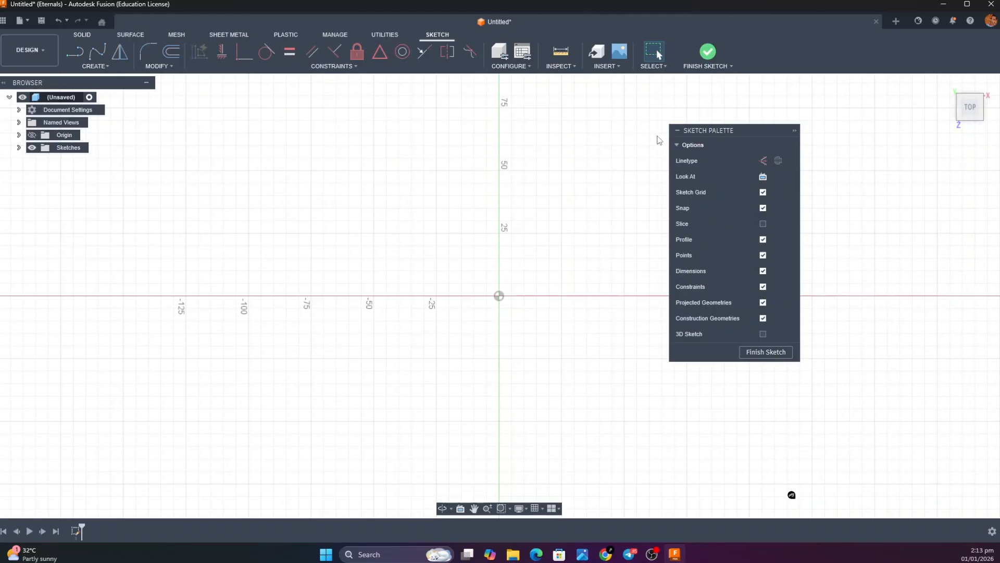
mouse_move(694, 132)
left_mouse_down()
mouse_move(865, 194)
mouse_move(935, 145)
mouse_move(894, 146)
left_mouse_up()
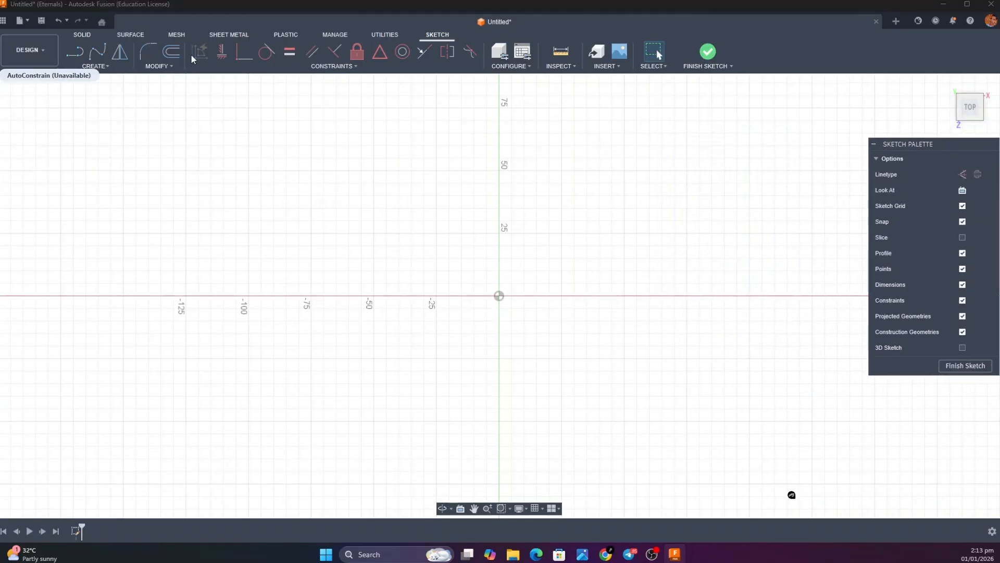
left_click(90, 68)
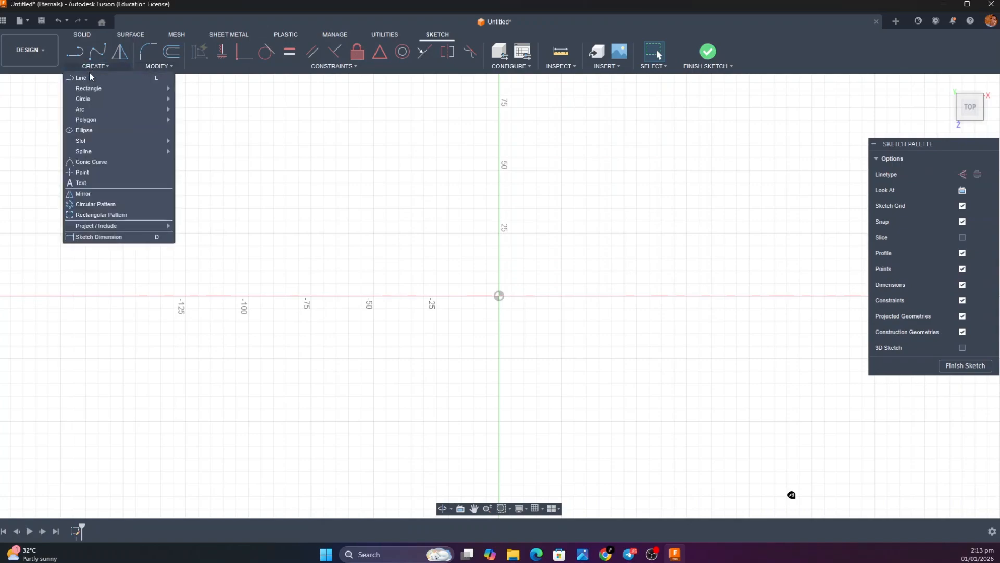
mouse_move(89, 89)
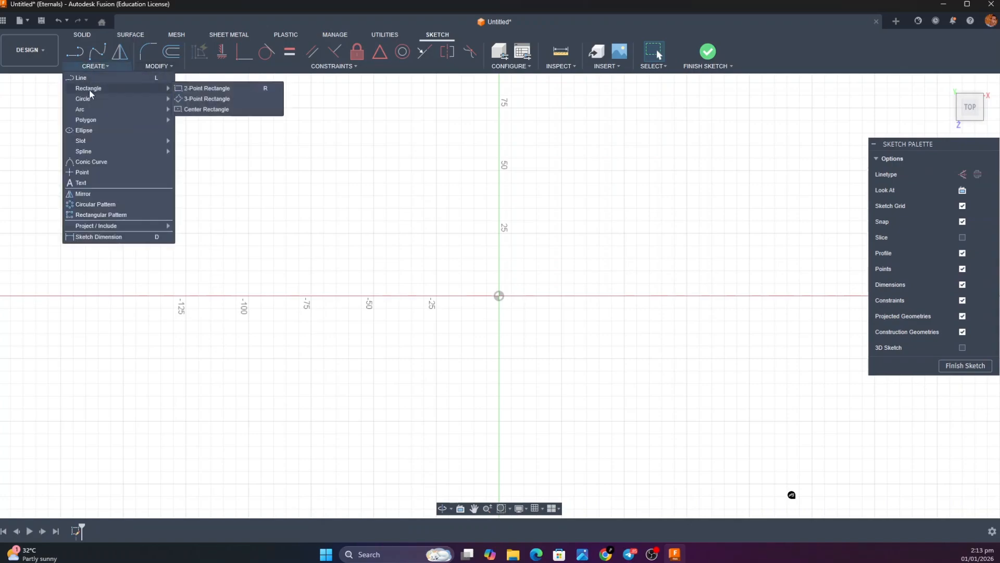
left_click(195, 109)
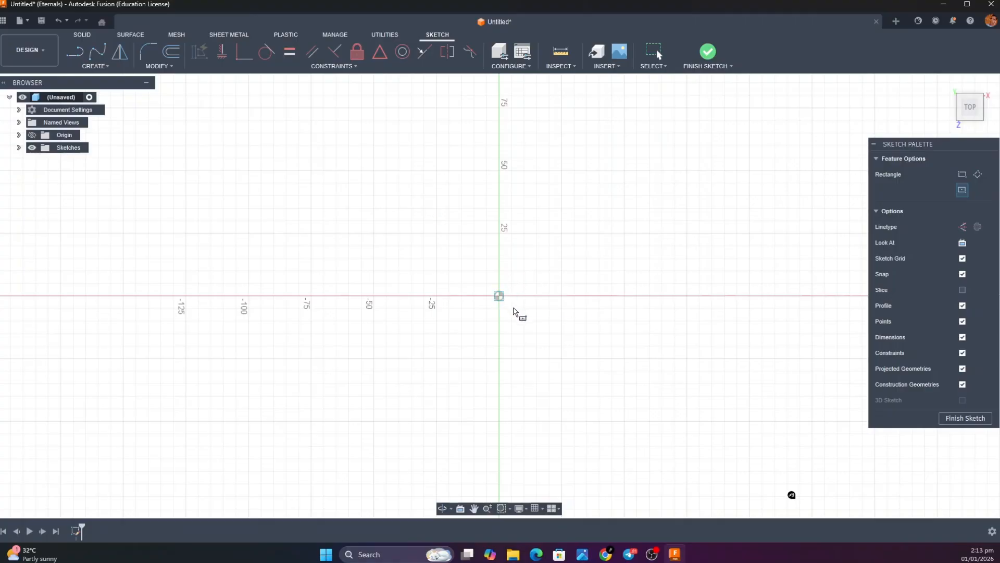
left_click(499, 296)
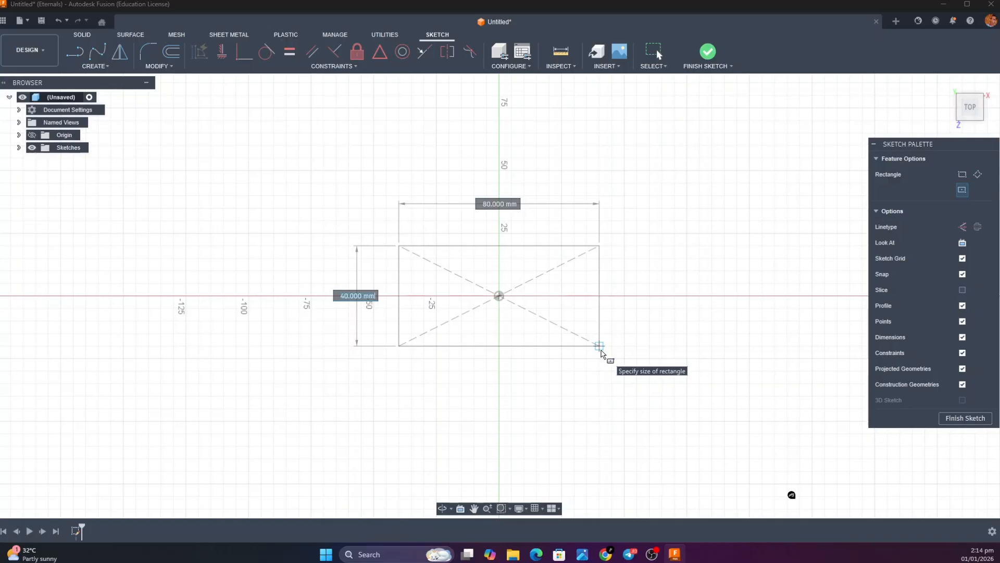
type("255")
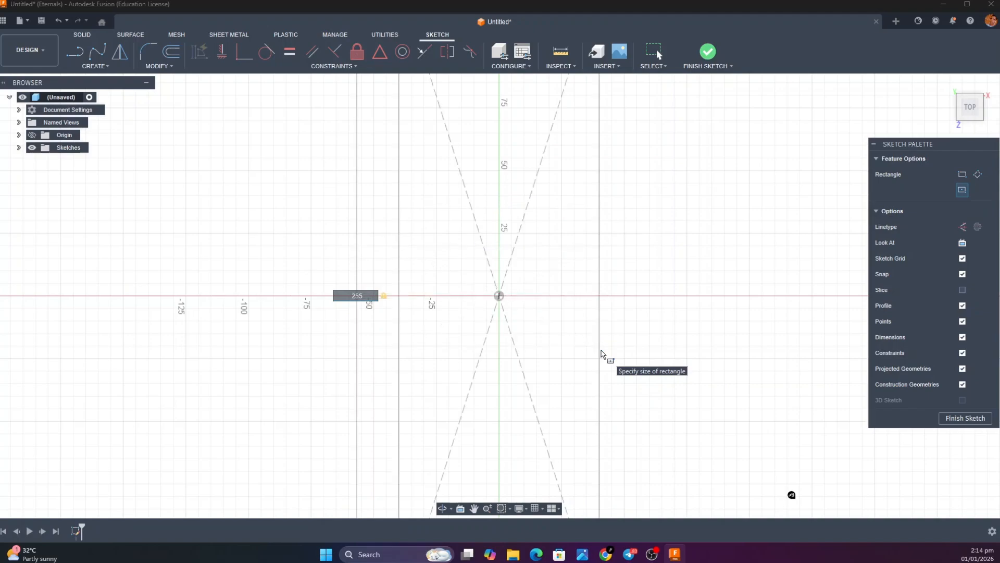
key("Return")
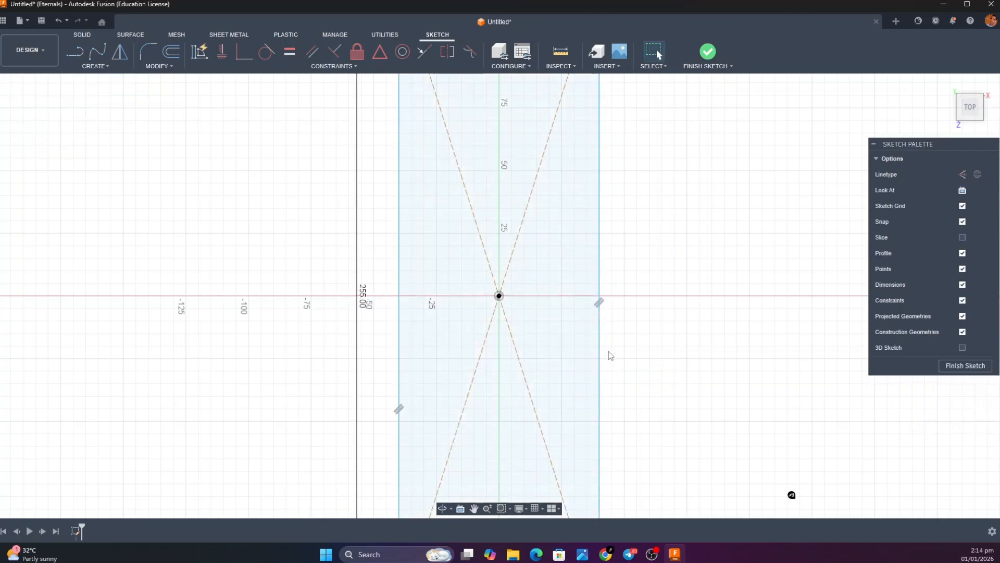
left_click(562, 399)
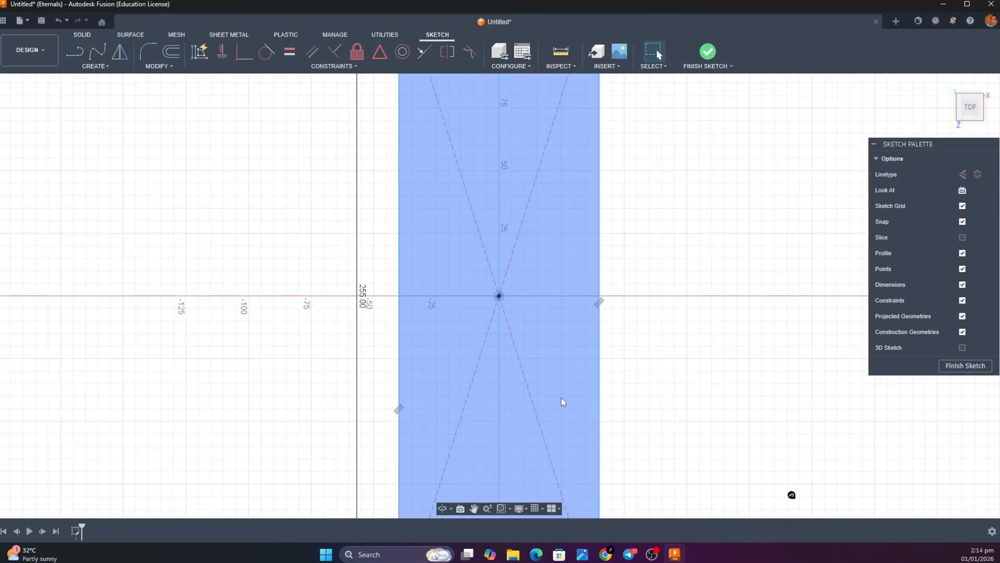
key("Delete")
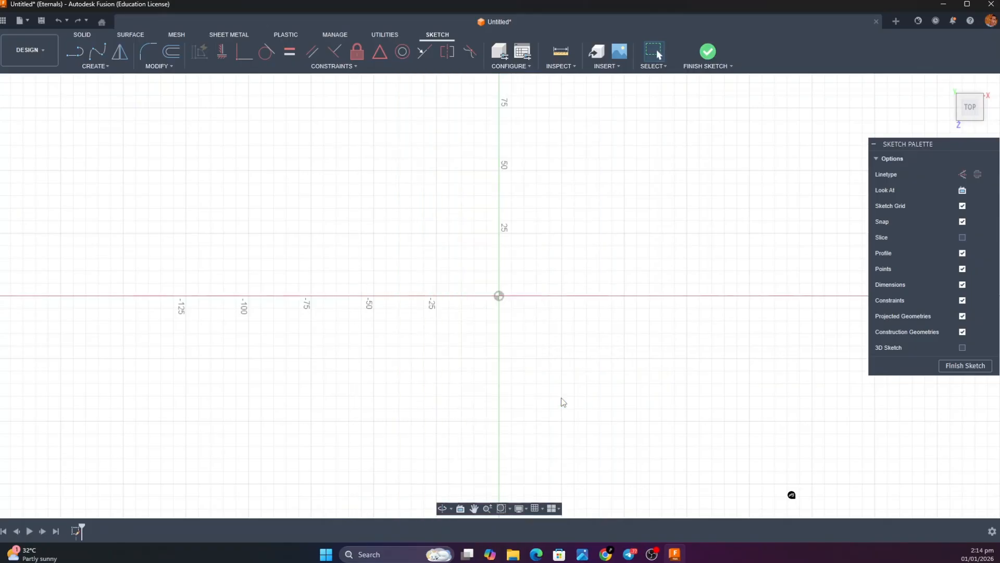
Draw a center rectangle on the origin, 255 mm wide and 165 mm high, and finish the sketch
left_click(86, 67)
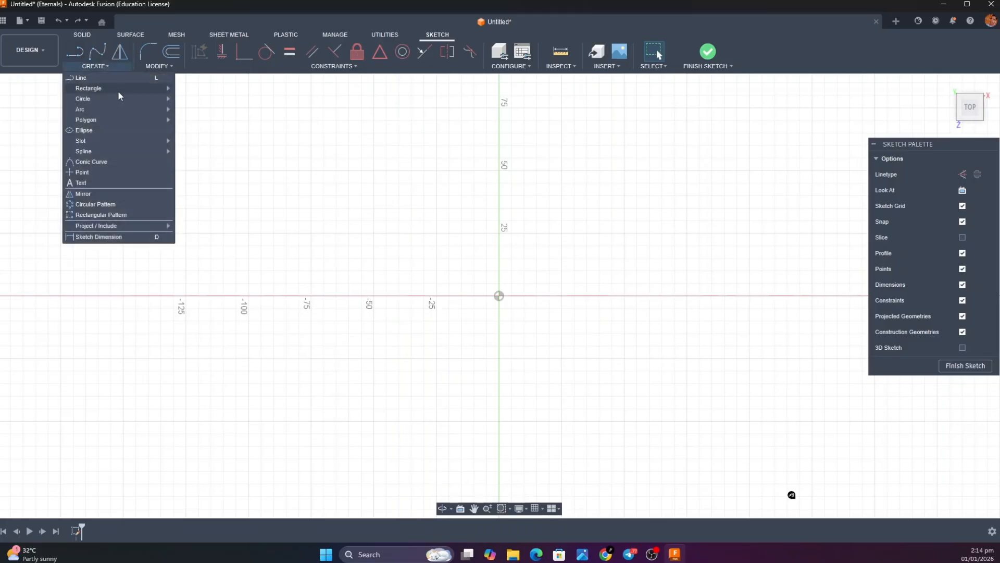
mouse_move(118, 91)
left_click(247, 108)
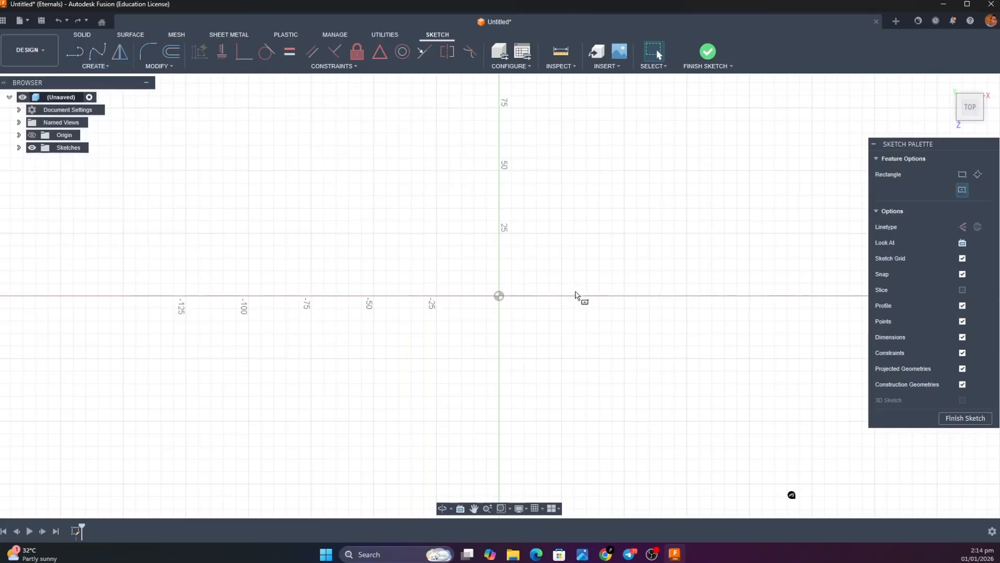
left_click(499, 295)
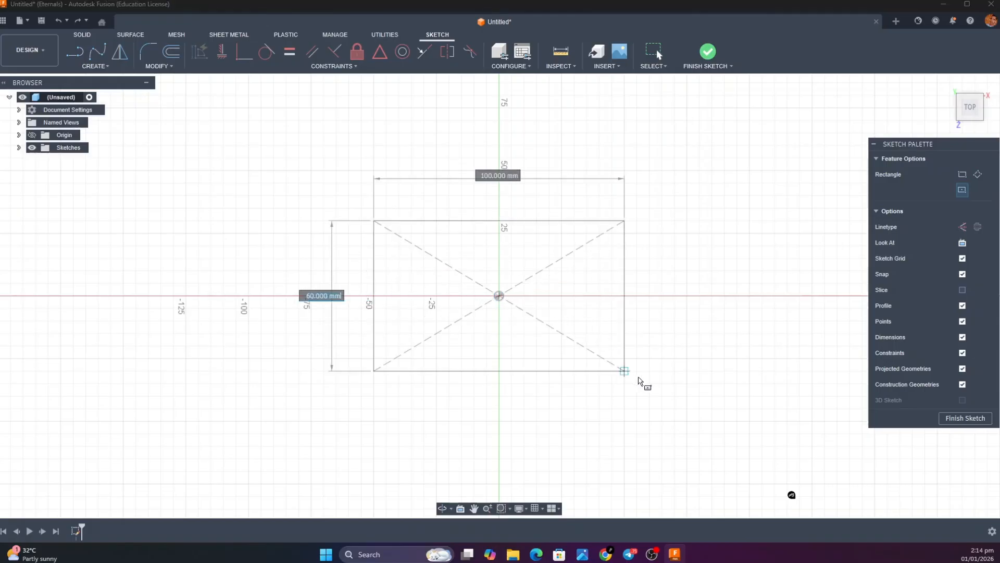
type("255")
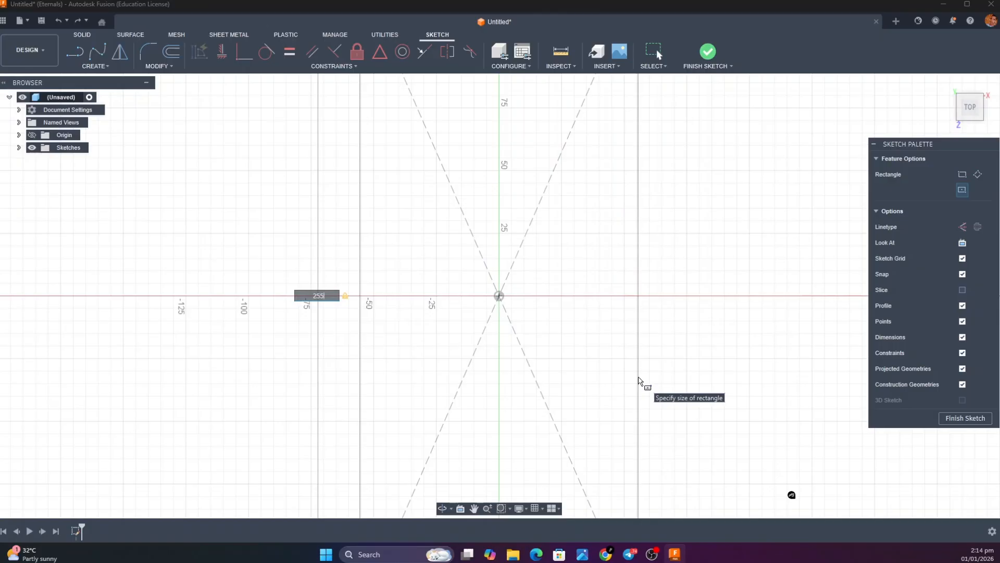
key("Tab")
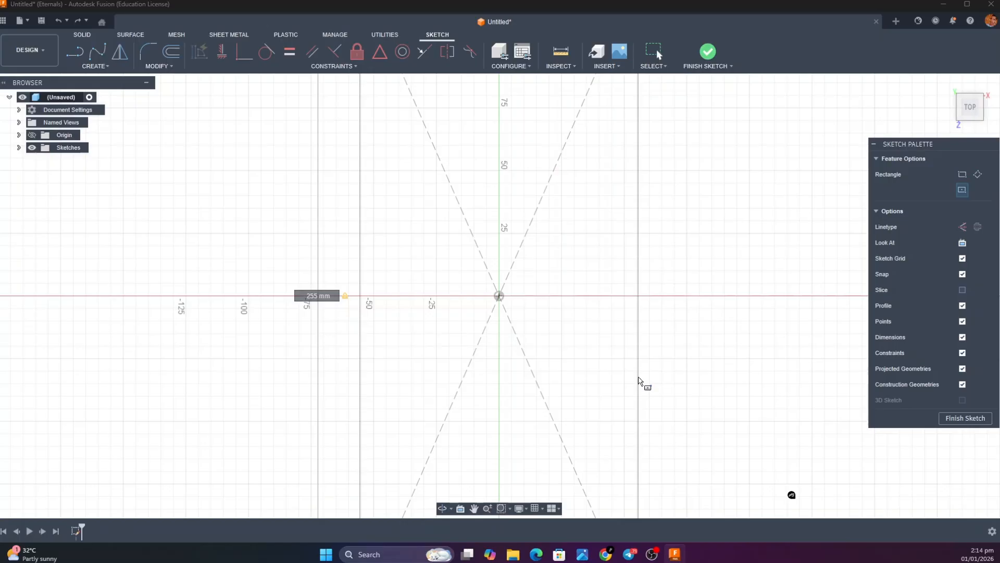
key("BackSpace")
type("1")
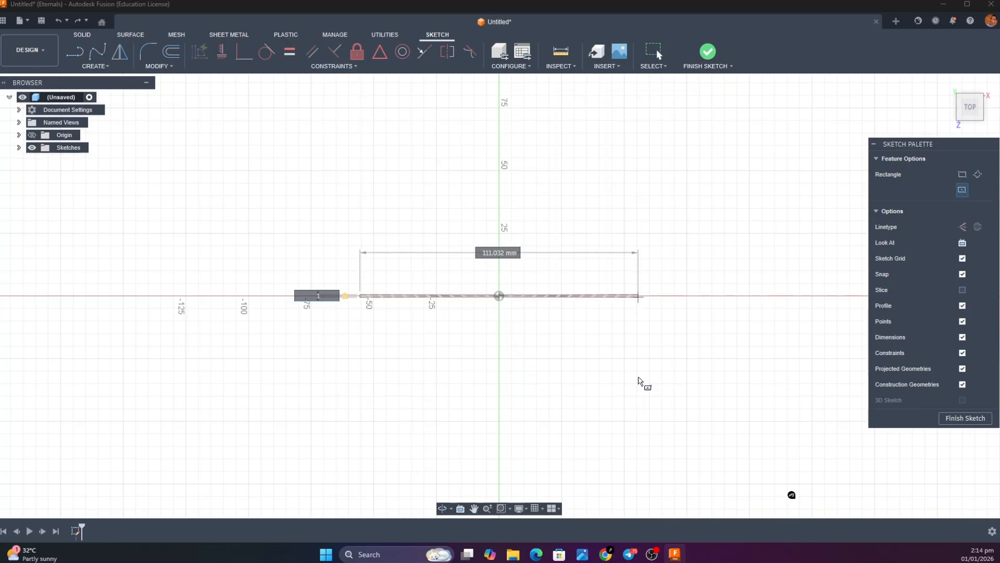
type("6")
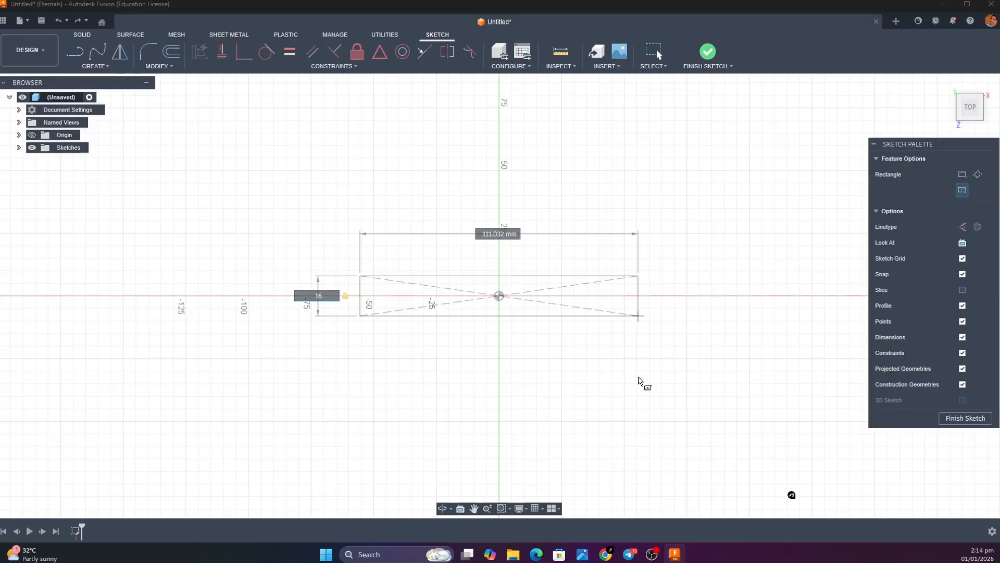
type("5")
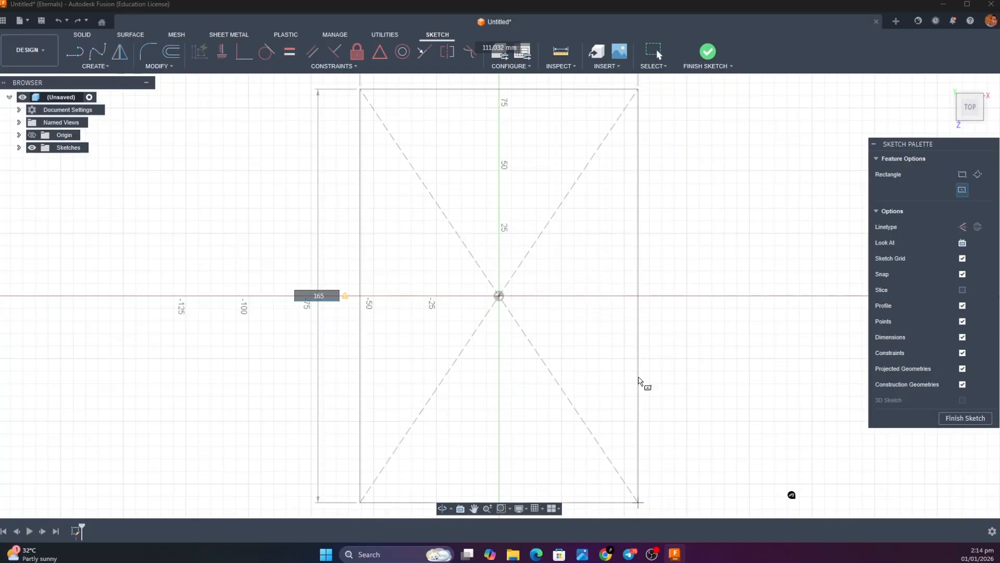
key("Tab")
type("255")
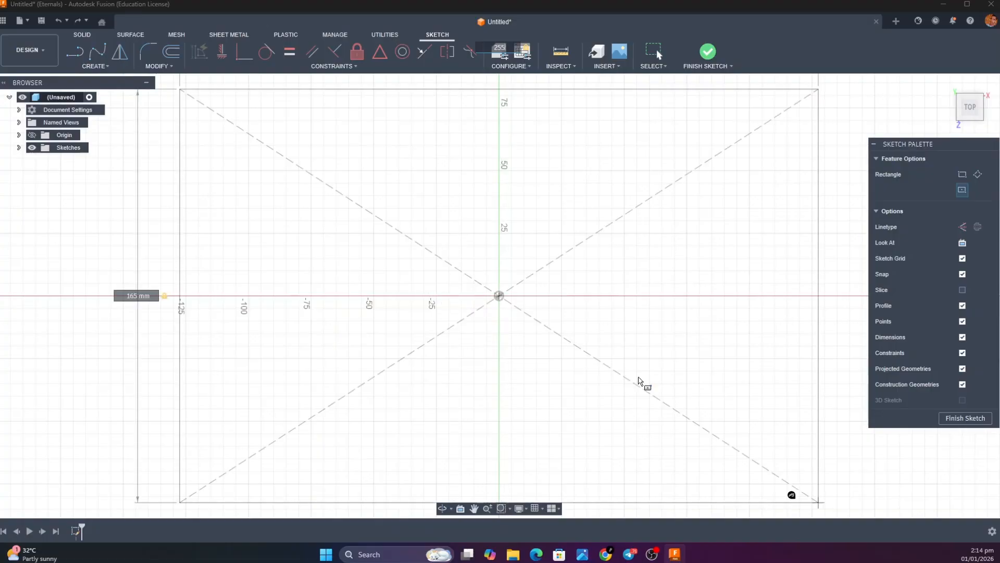
key("Return")
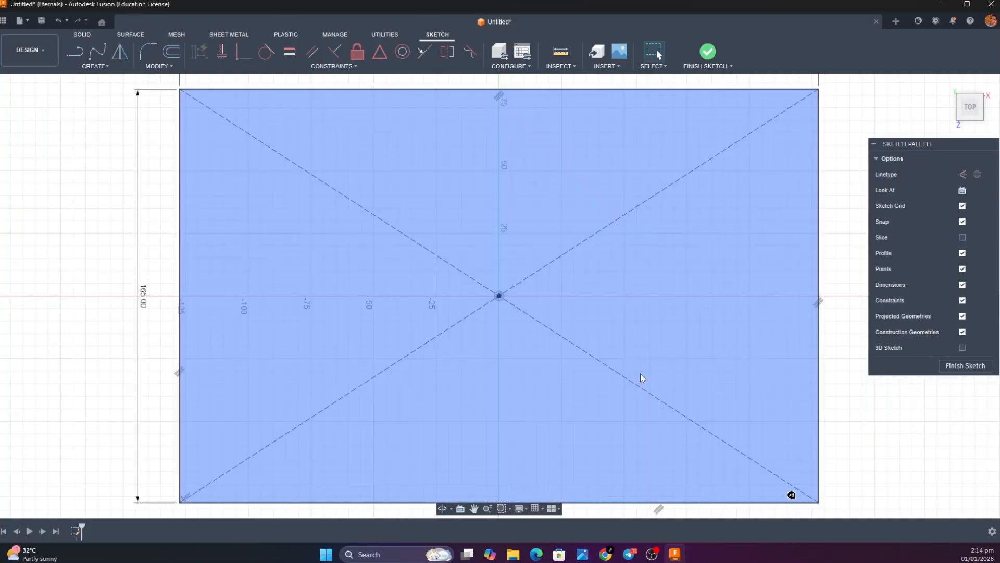
scroll(641, 354, "up", 1)
scroll(646, 344, "up", 1)
scroll(646, 339, "down", 4)
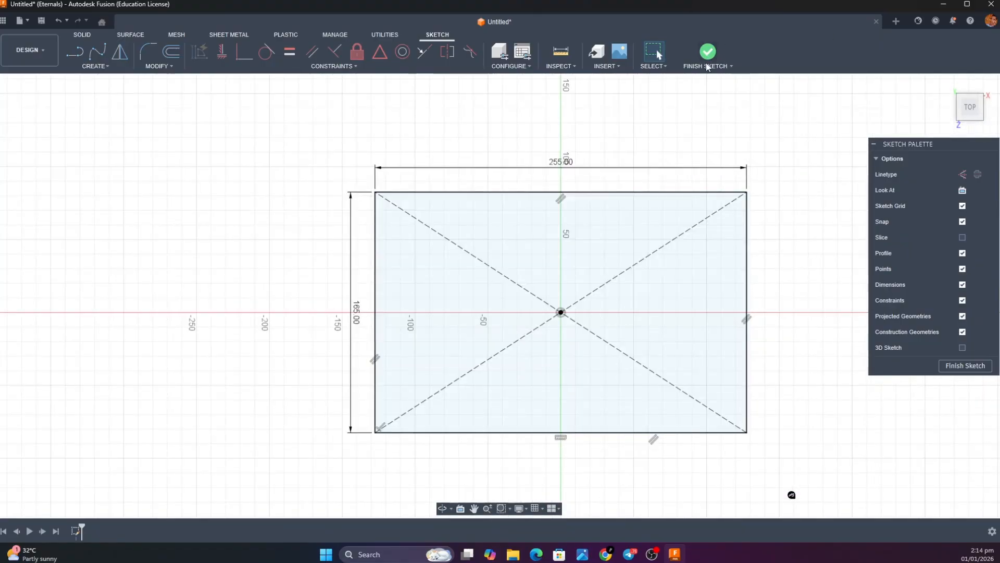
left_click(709, 53)
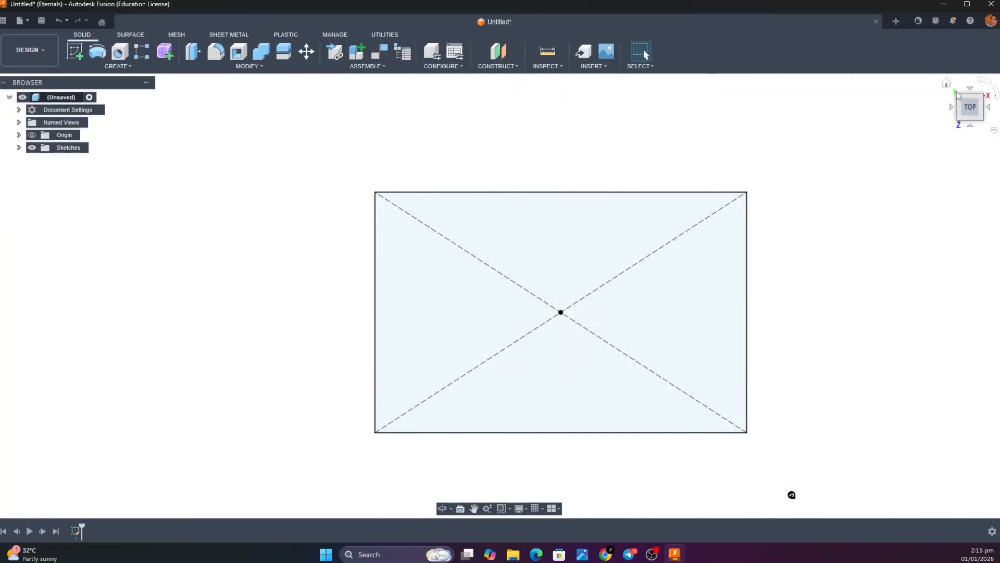
Create a construction plane offset 347 mm above the base rectangle profile
left_click(947, 83)
scroll(599, 234, "up", 3)
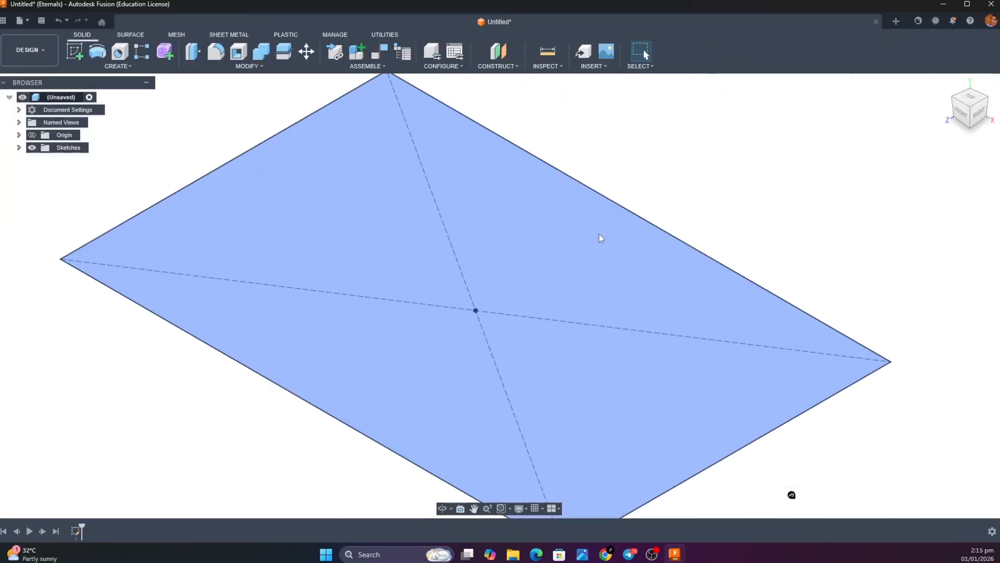
scroll(599, 234, "down", 5)
scroll(599, 234, "down", 1)
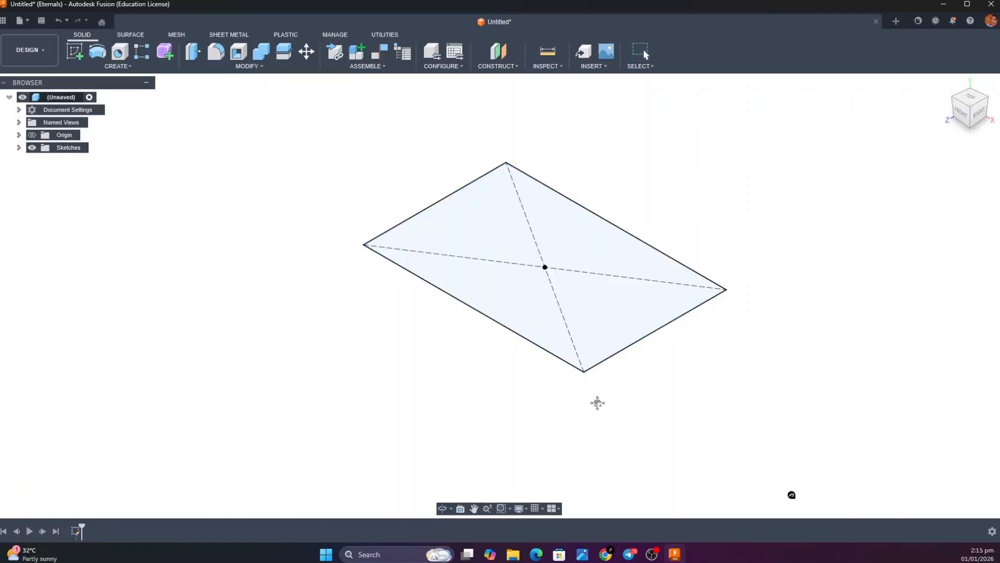
middle_click_drag(596, 402, 543, 444)
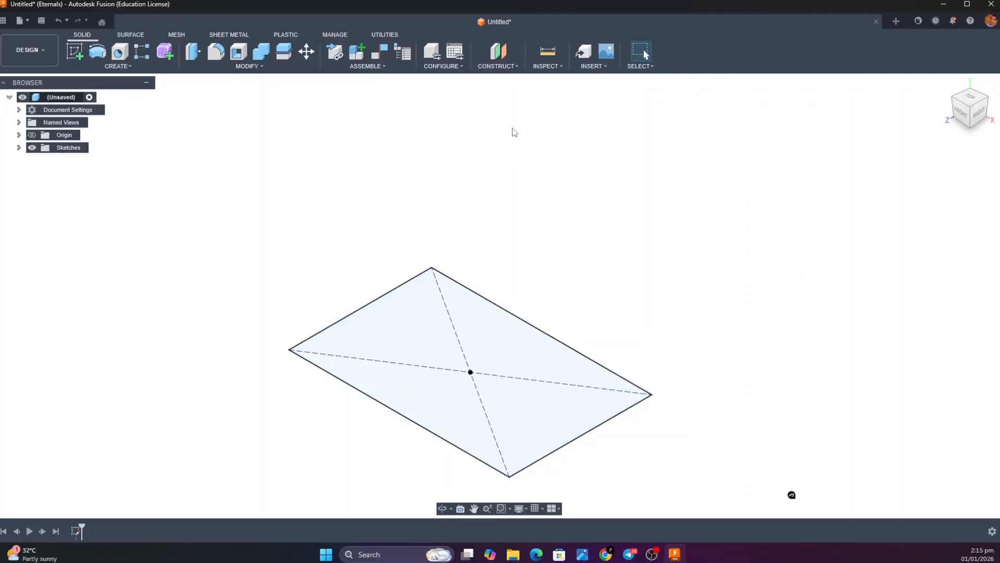
left_click(516, 66)
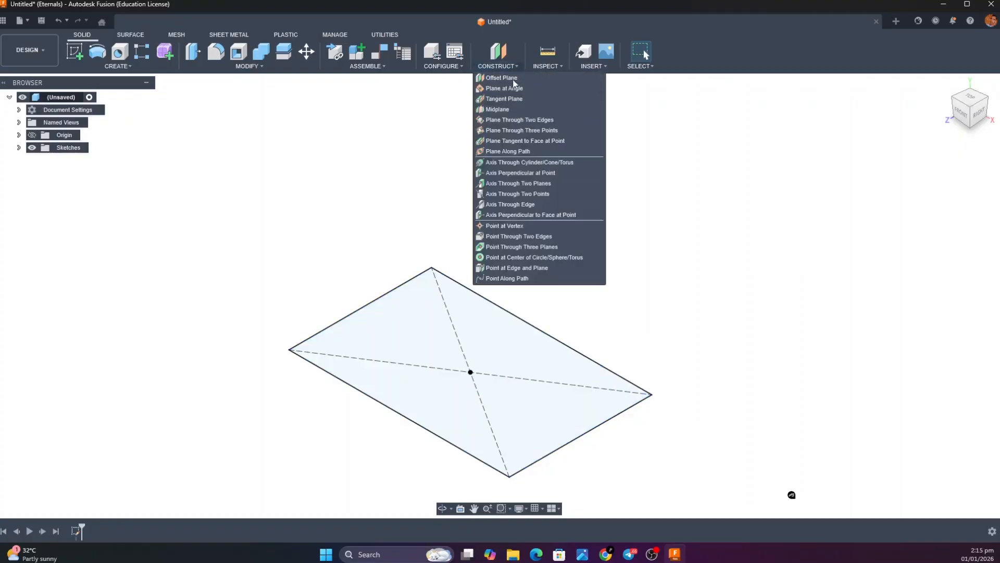
left_click(508, 78)
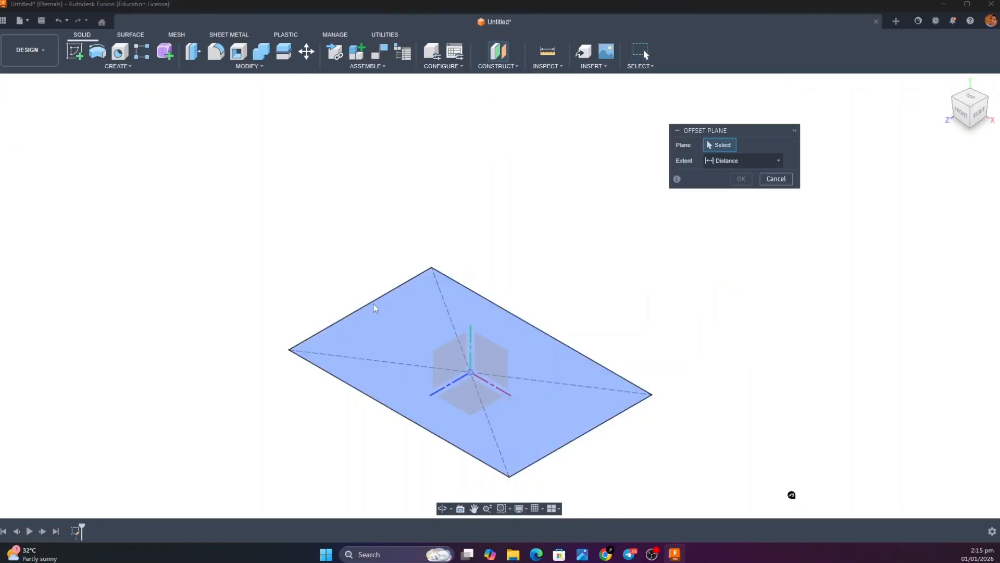
left_click(380, 343)
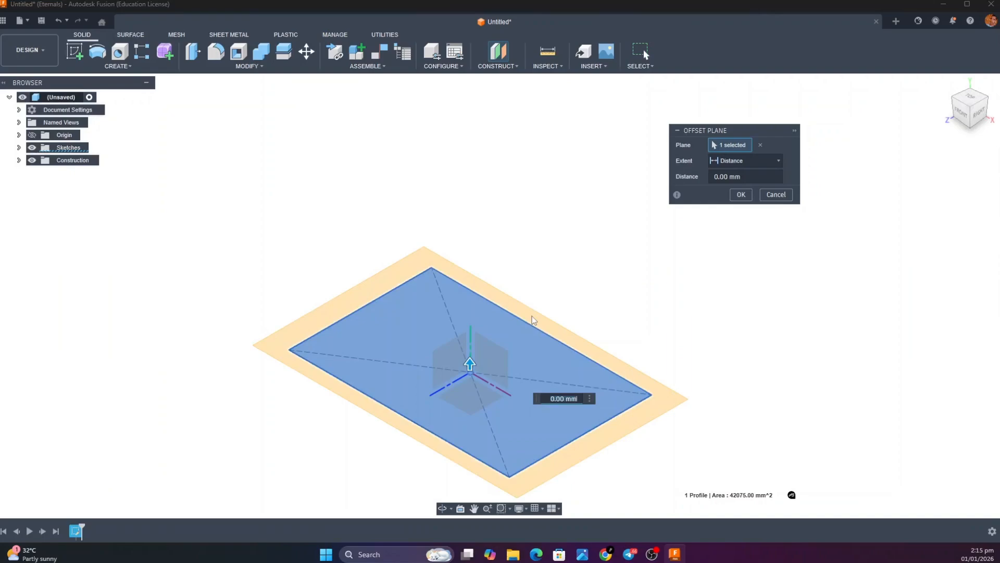
type("3")
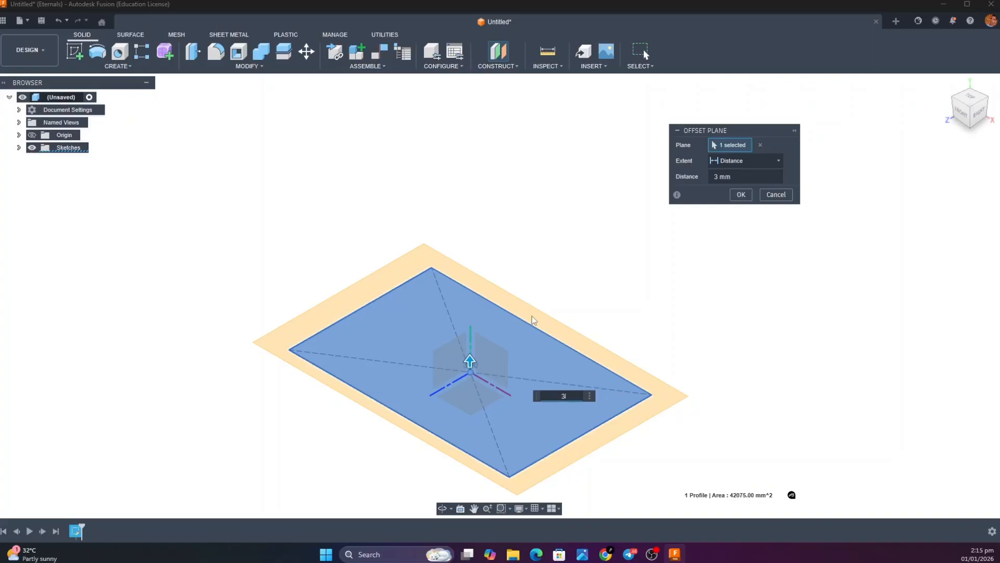
type("47")
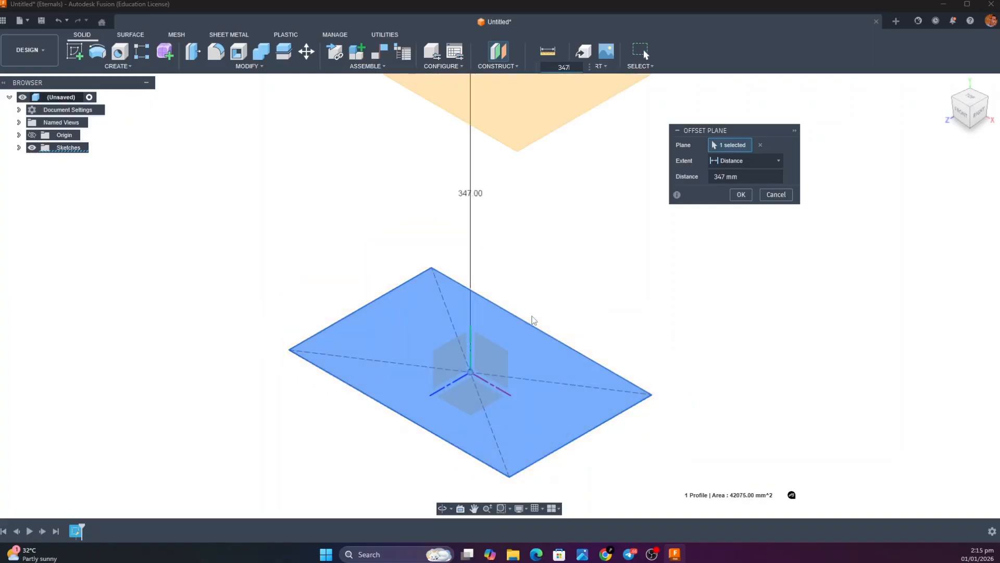
key("Return")
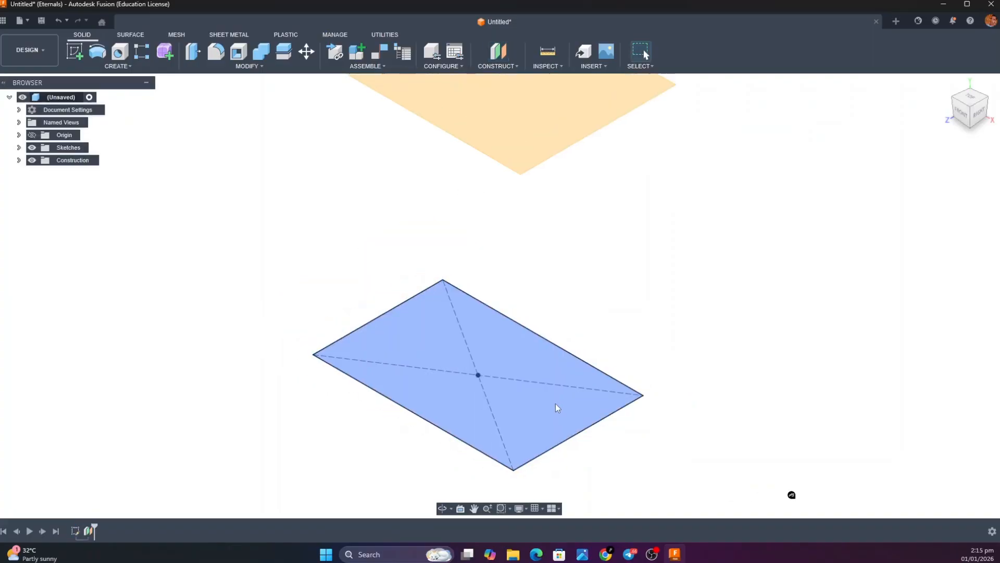
scroll(555, 404, "down", 5)
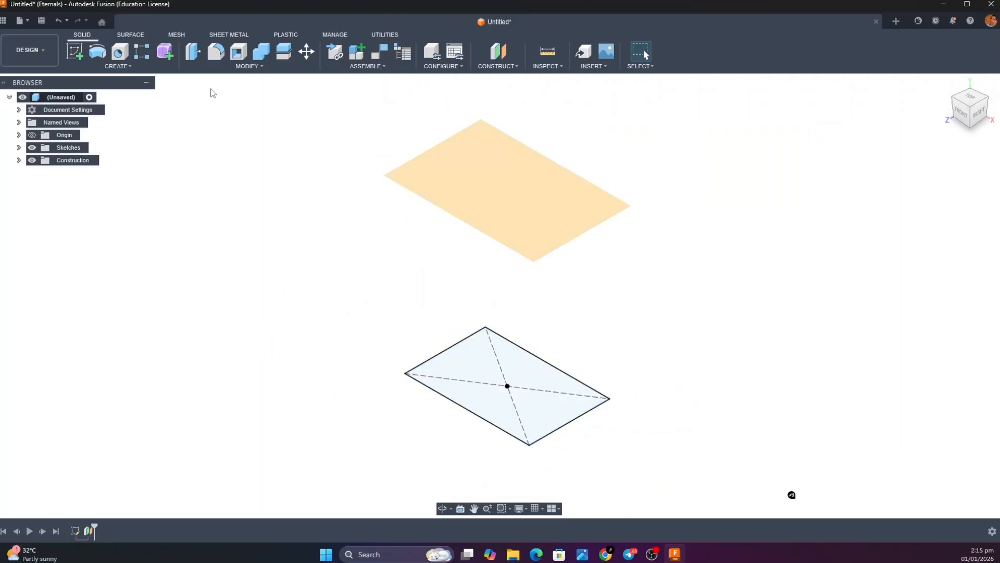
Sketch a center rectangle on the offset plane, centered on the origin, 280 mm wide and 190 mm high, and finish the sketch
left_click(83, 51)
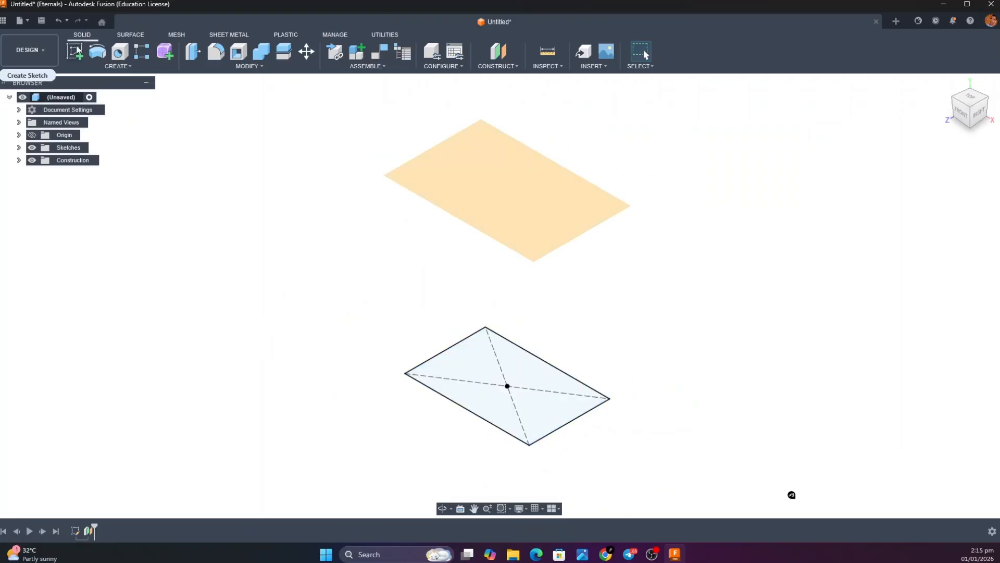
left_click(513, 188)
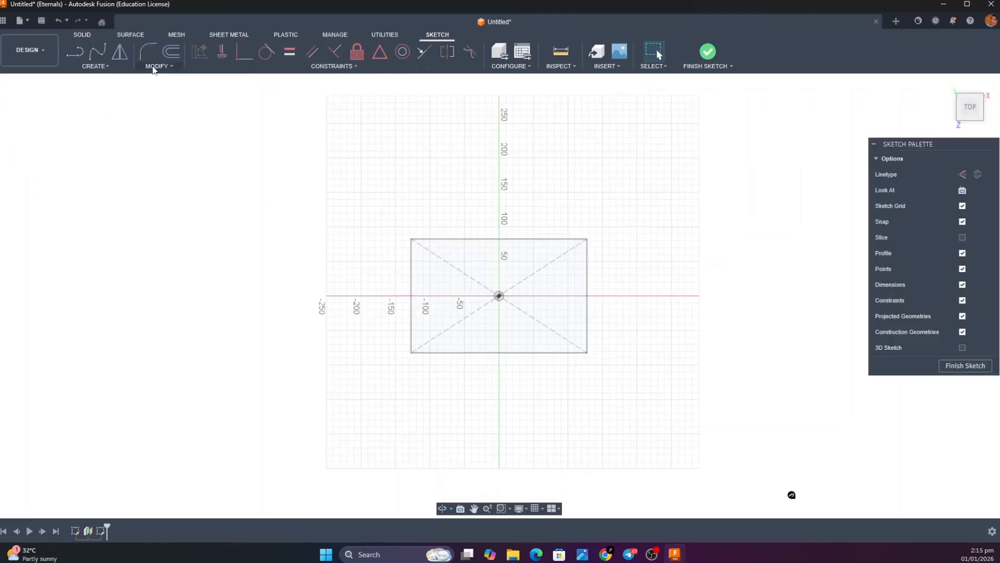
left_click(118, 69)
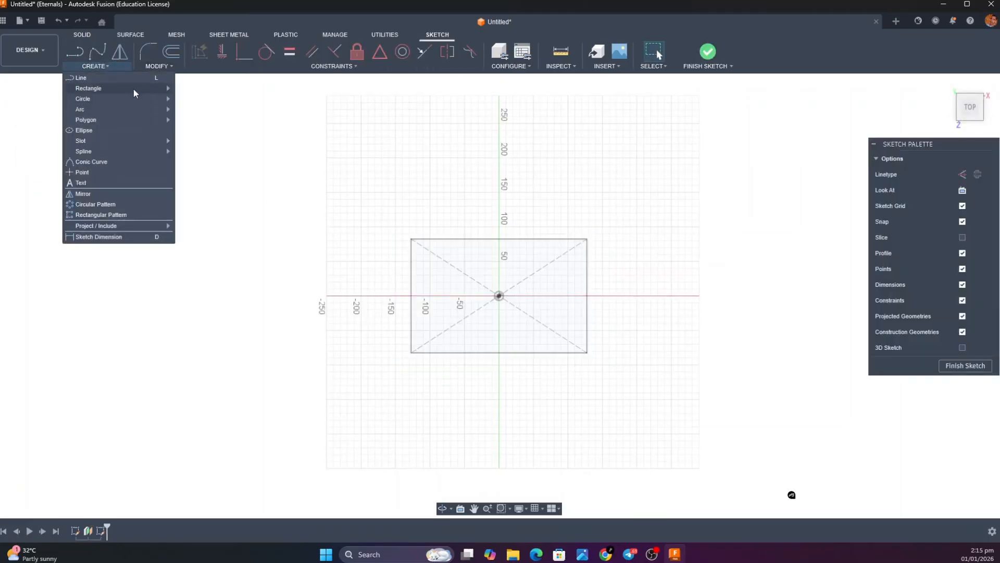
mouse_move(133, 89)
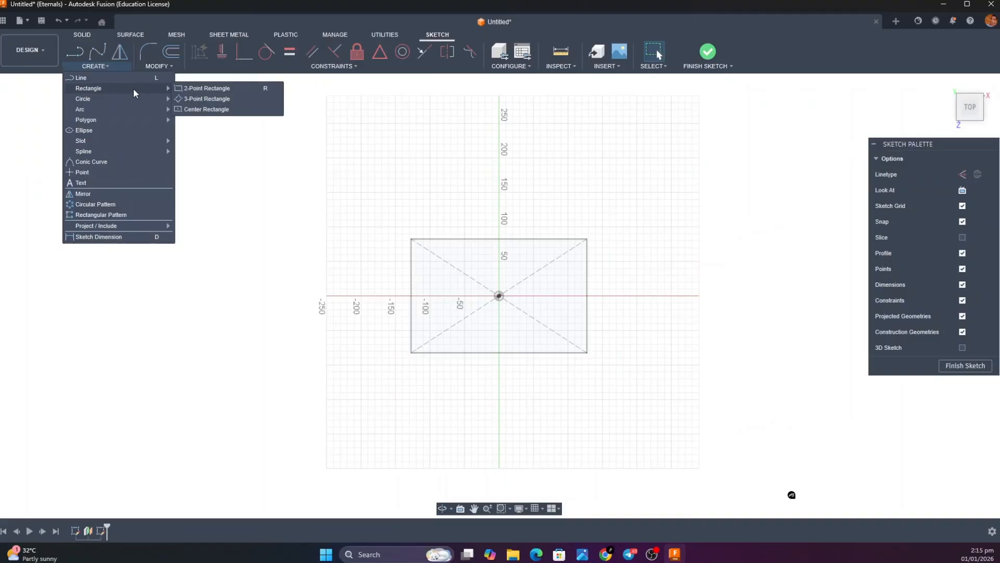
left_click(185, 109)
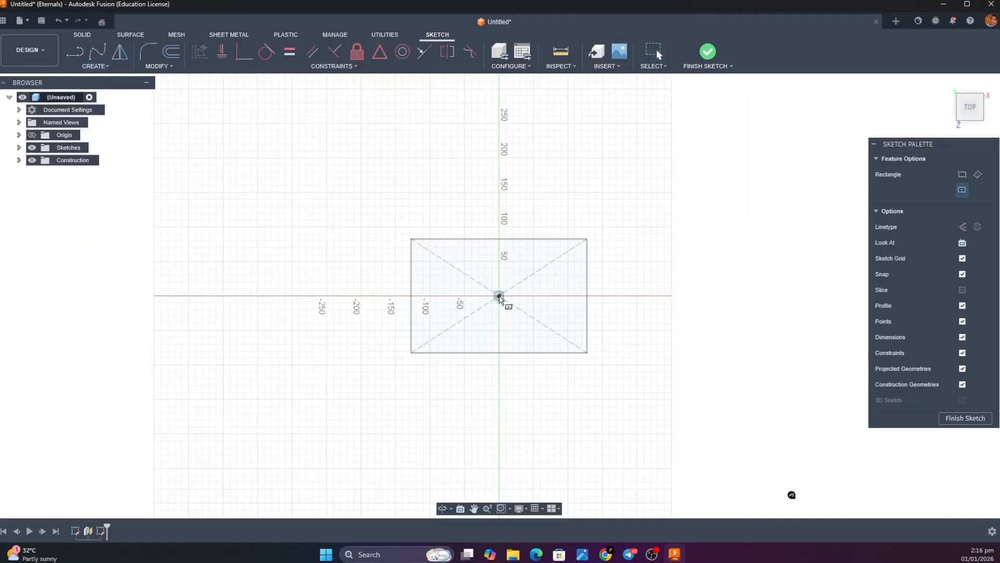
left_click(499, 296)
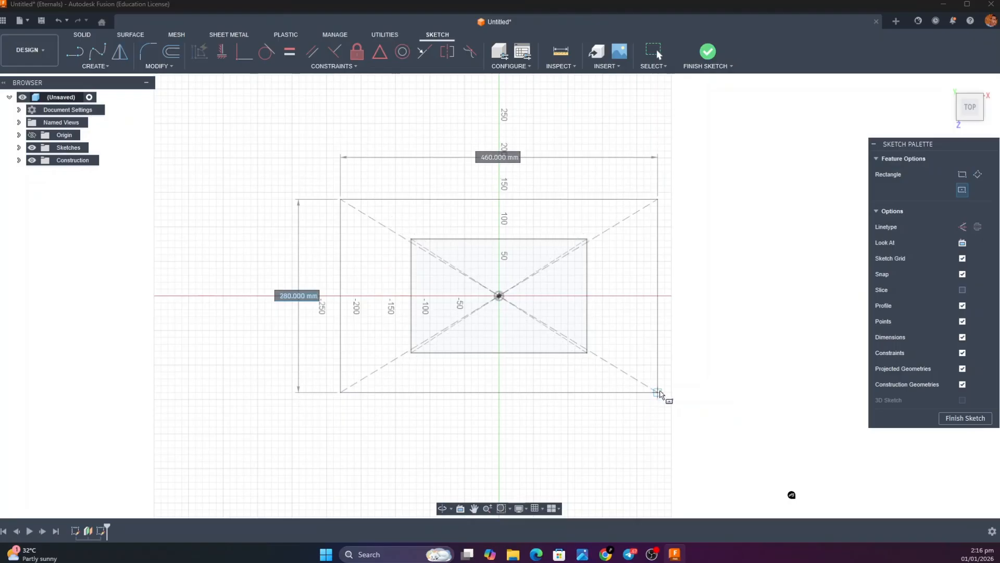
type("190")
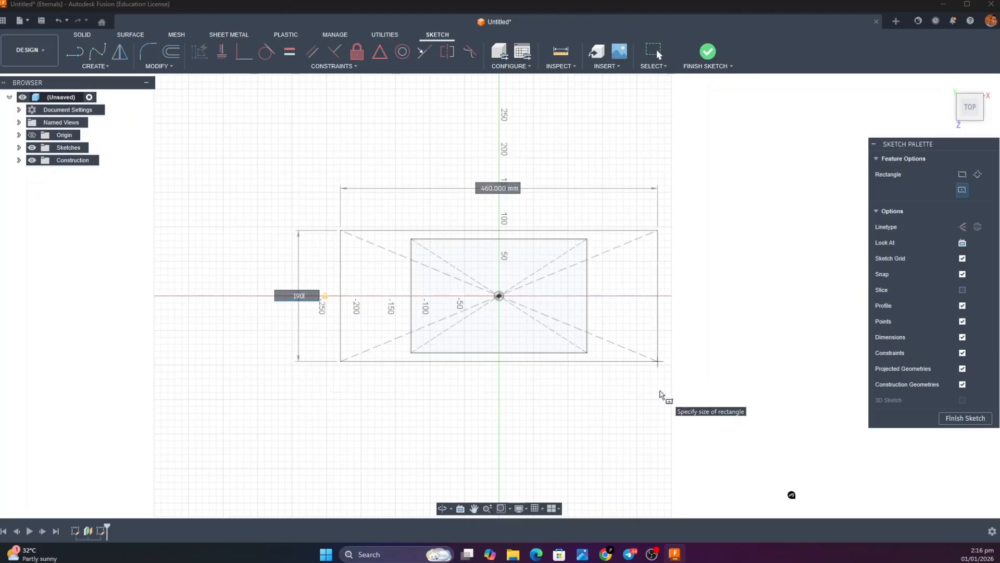
key("Tab")
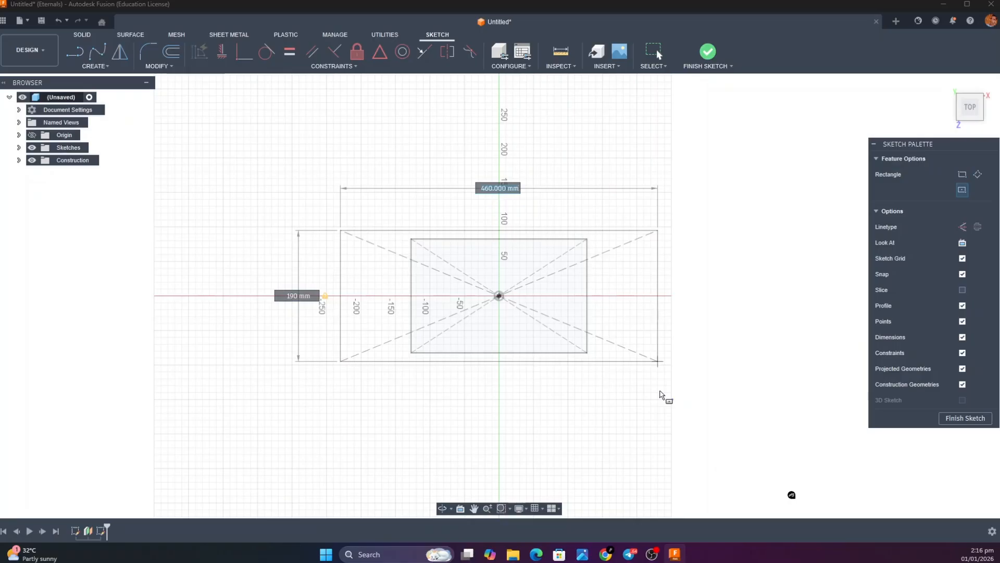
type("280")
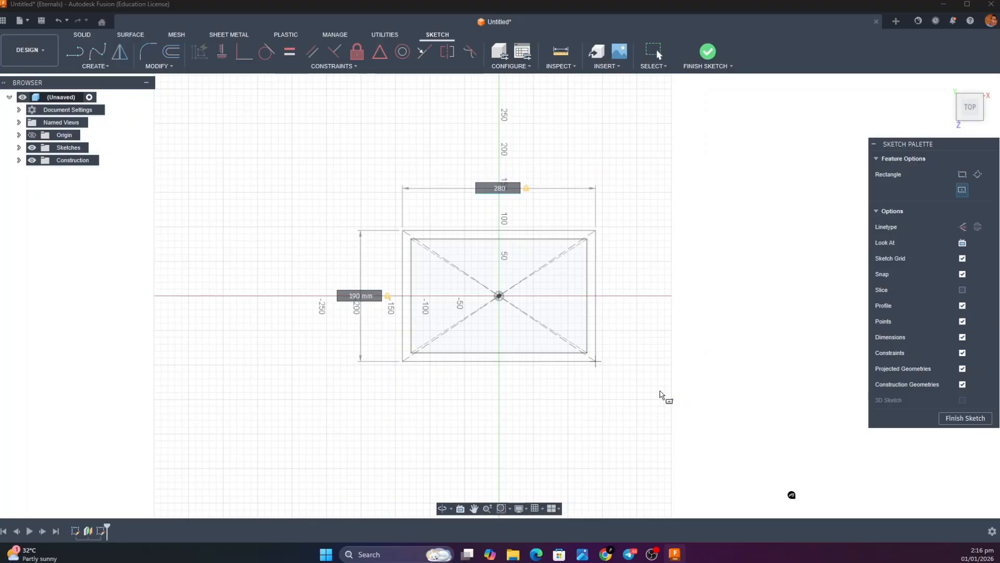
key("Return")
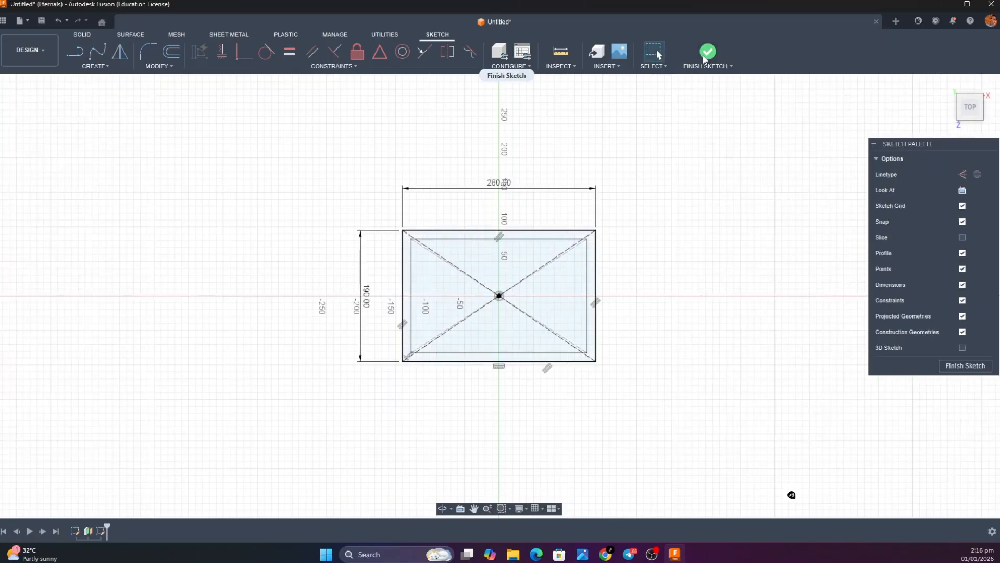
left_click(706, 56)
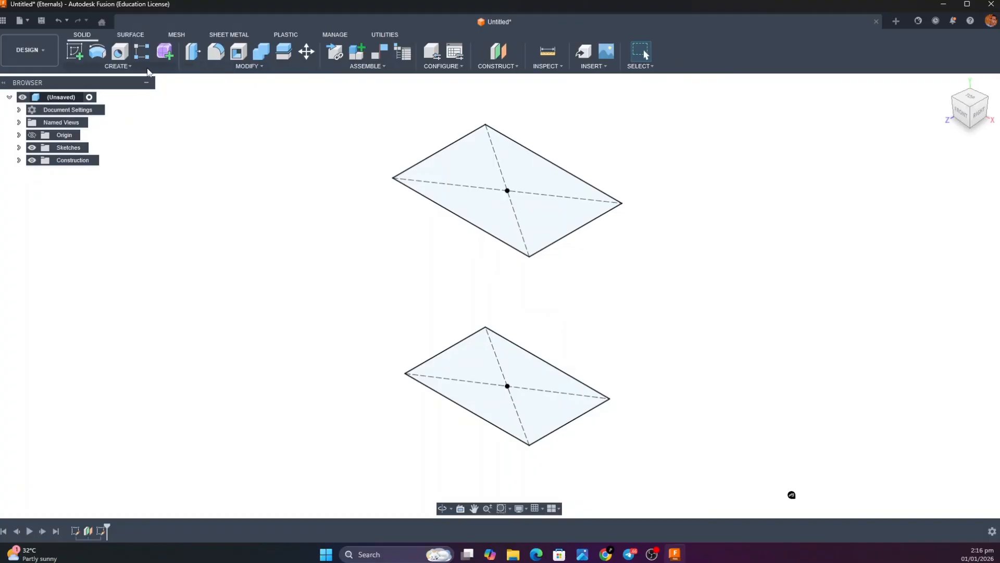
Loft a new solid body between the upper rectangle profile and the base rectangle profile
left_click(118, 66)
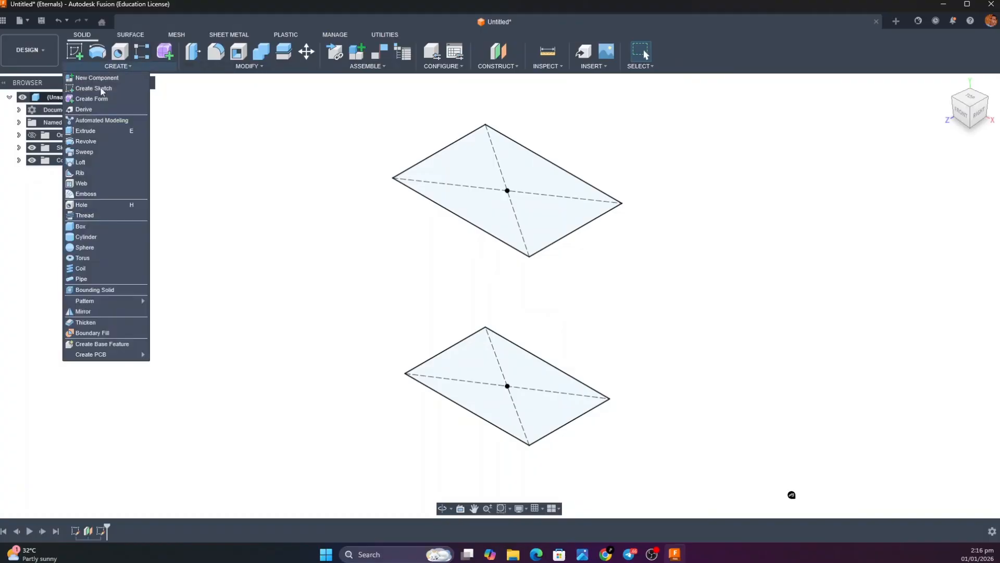
left_click(118, 162)
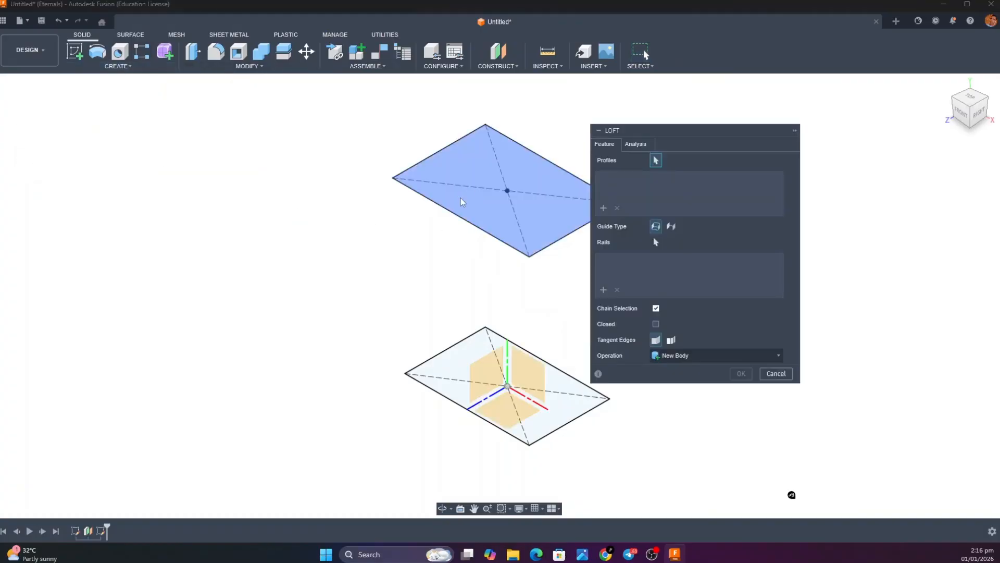
left_click(467, 189)
left_click(461, 354)
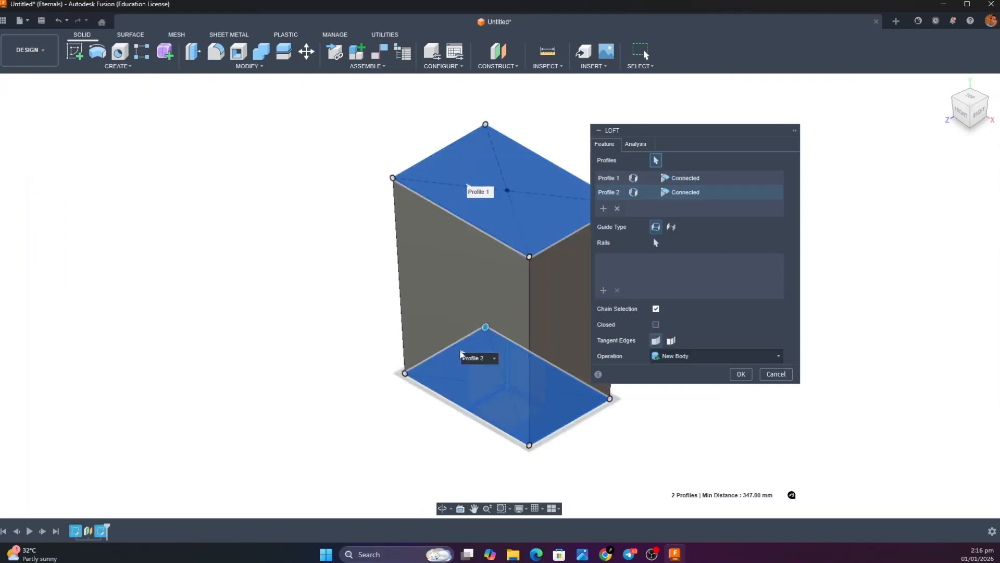
left_click(737, 376)
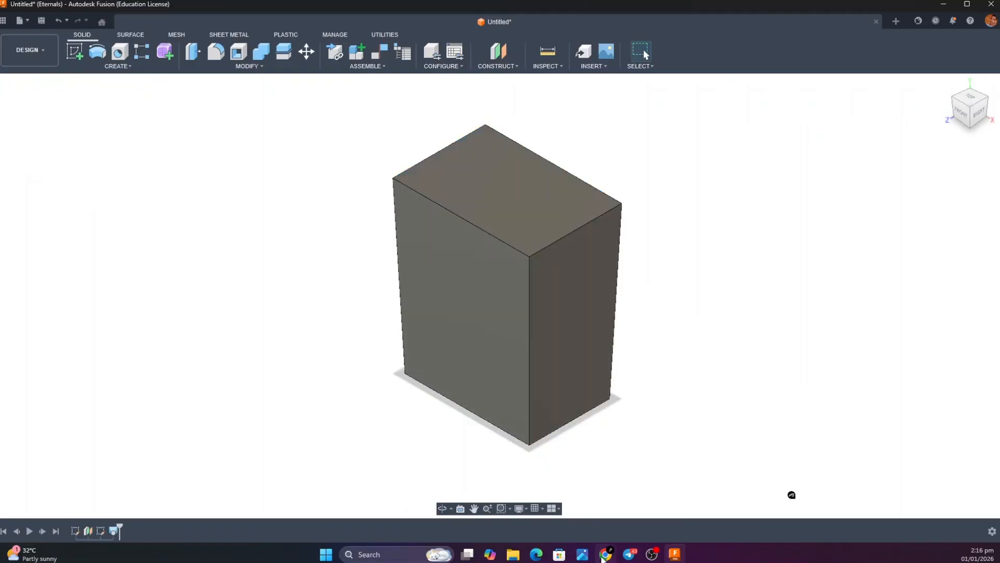
Check the bare bin body's reference image for its rim and hollow interior, and return to Autodesk Fusion
mouse_move(583, 554)
left_click(621, 514)
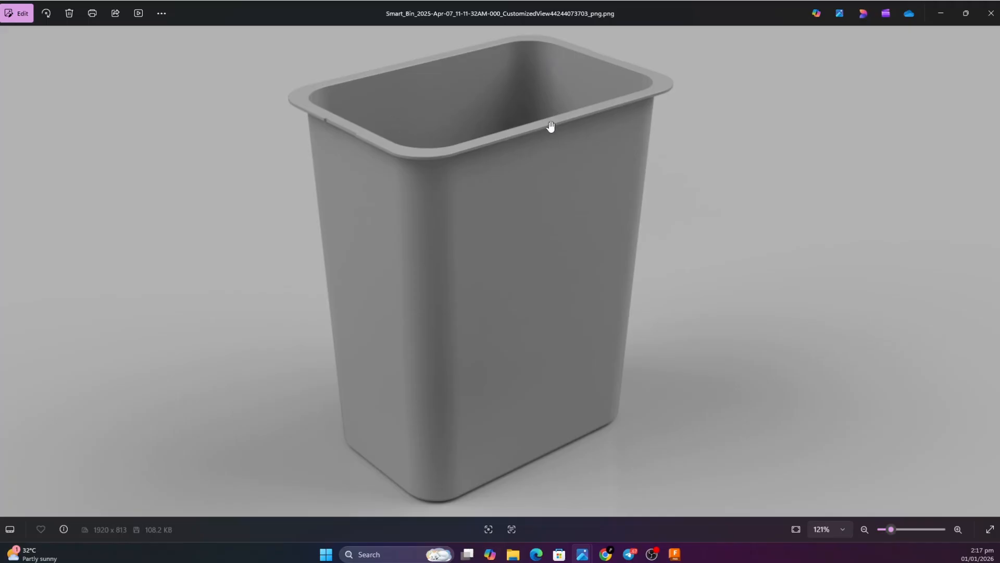
left_click(950, 12)
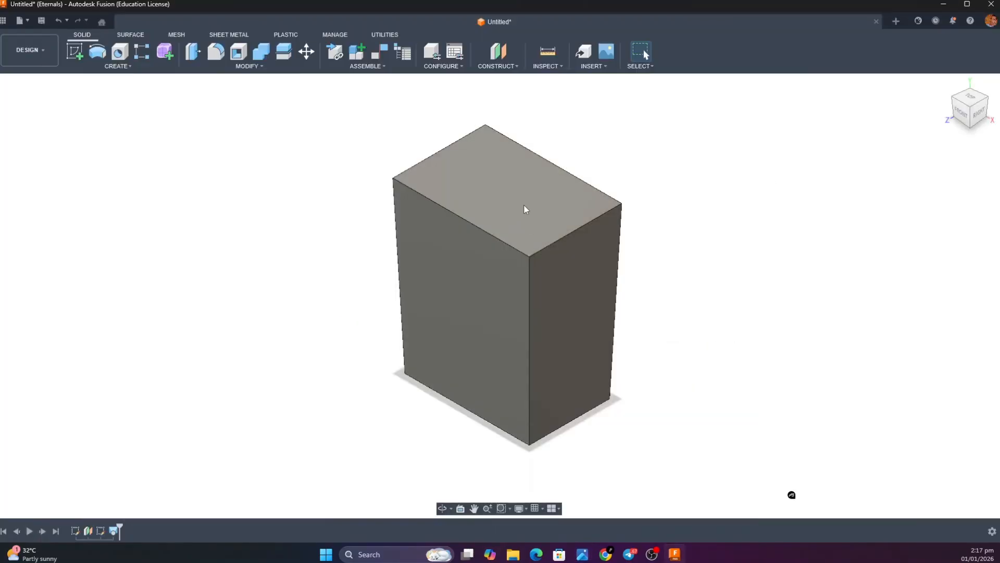
key("e")
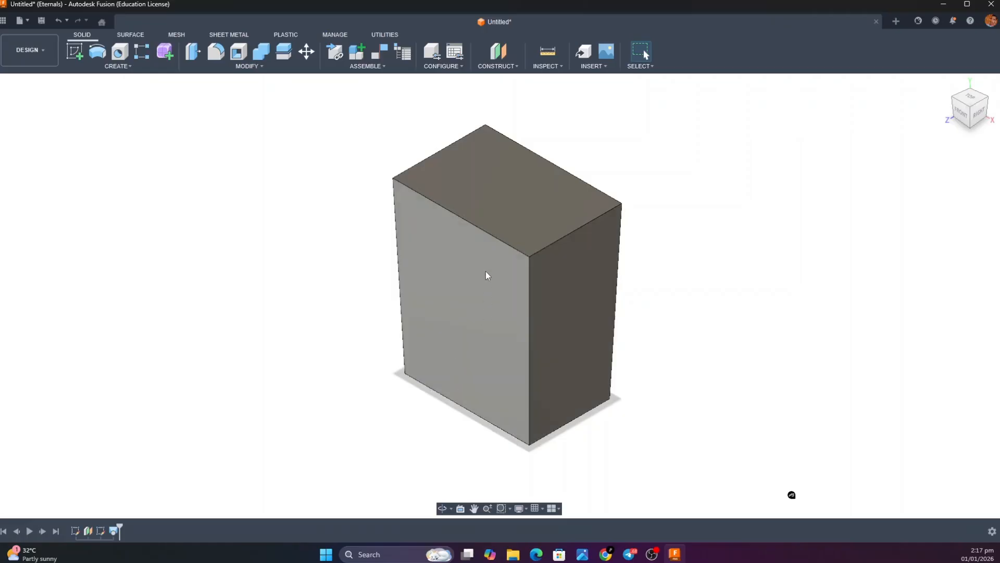
Shell the lofted body with its top face open, using a 2 mm inside wall thickness
left_click(239, 54)
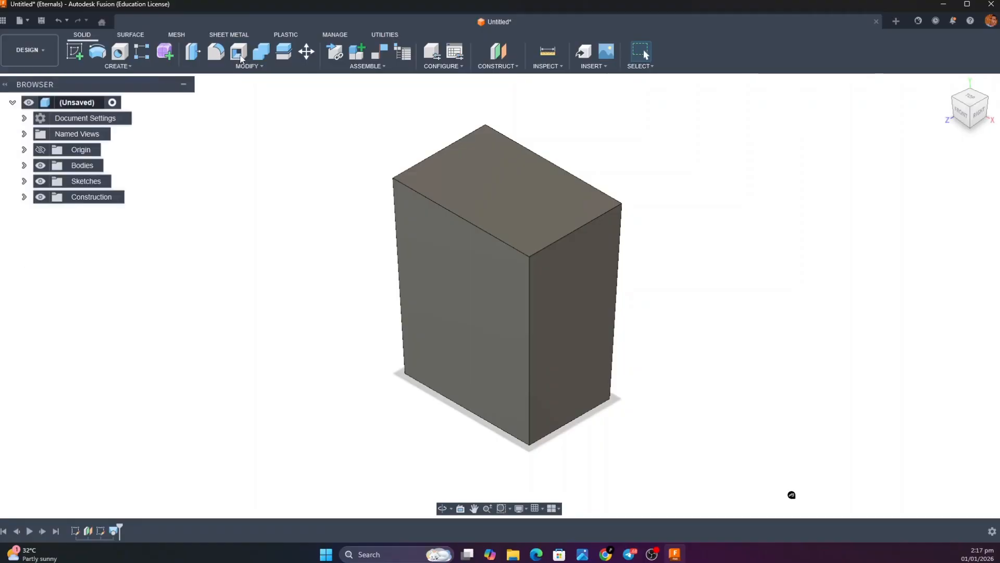
left_click(483, 173)
left_click_drag(516, 152, 513, 155)
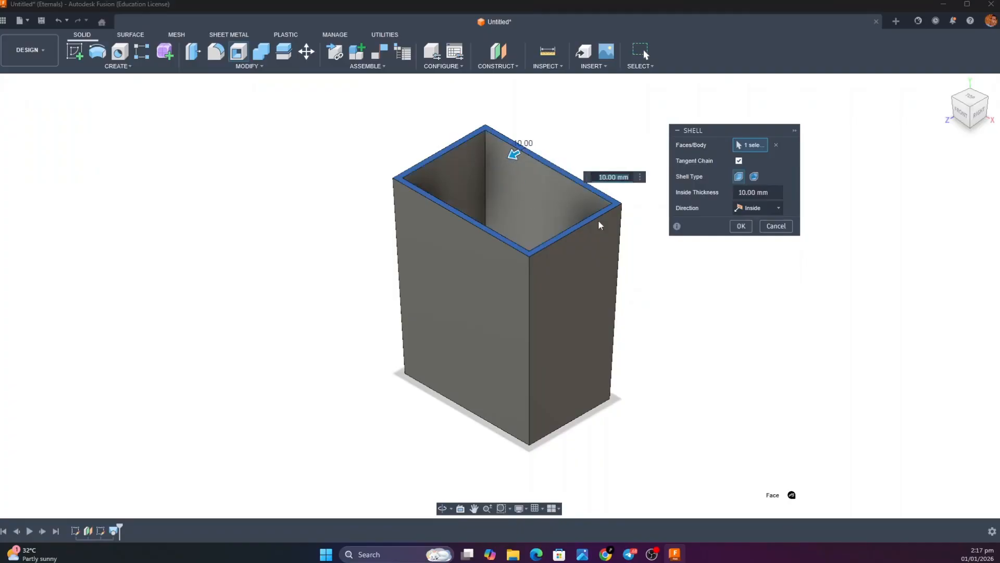
type("2")
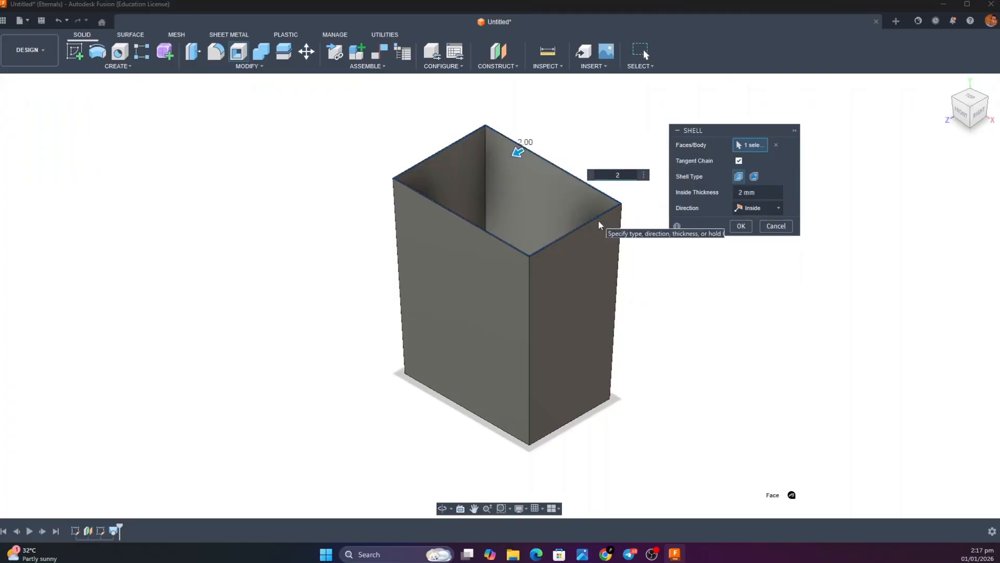
key("Return")
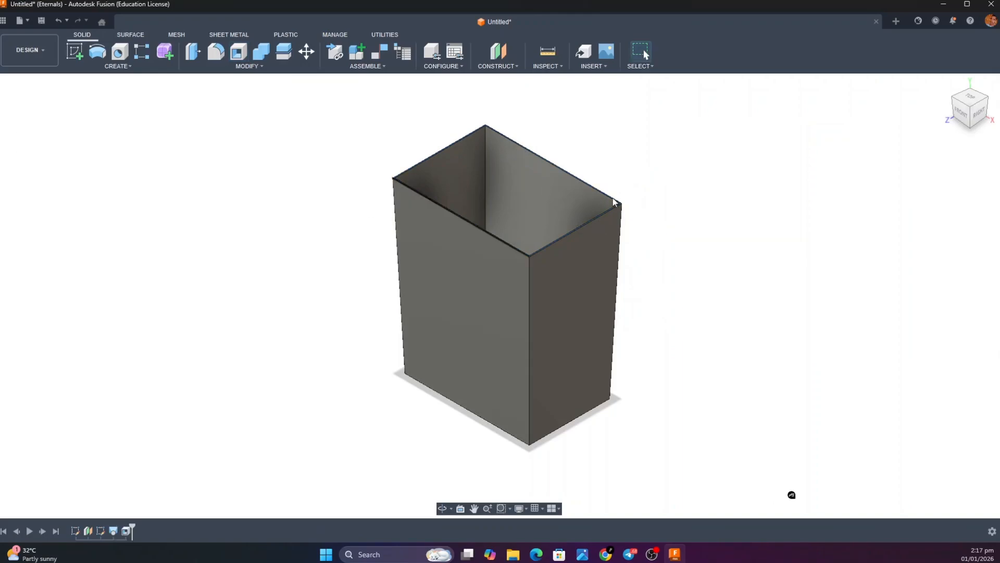
Start a Fillet on the shelled bin and select its four outer vertical corner edges
left_click_drag(977, 111, 965, 81)
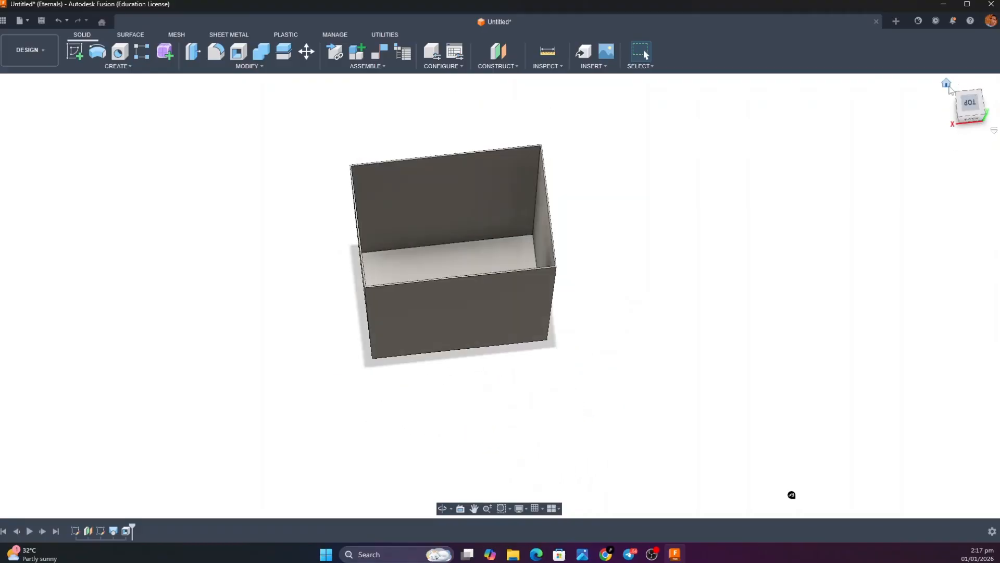
left_click(947, 84)
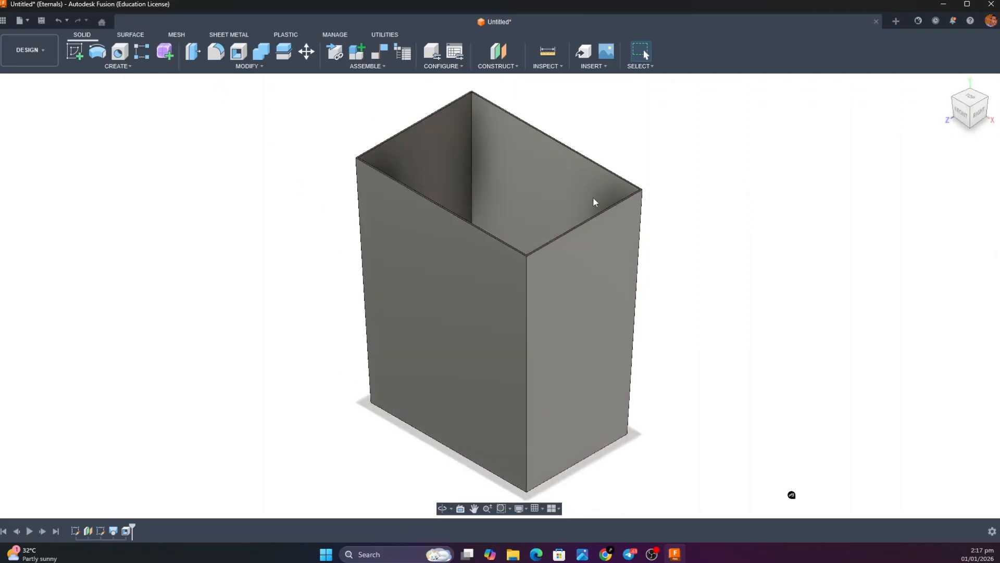
left_click(212, 52)
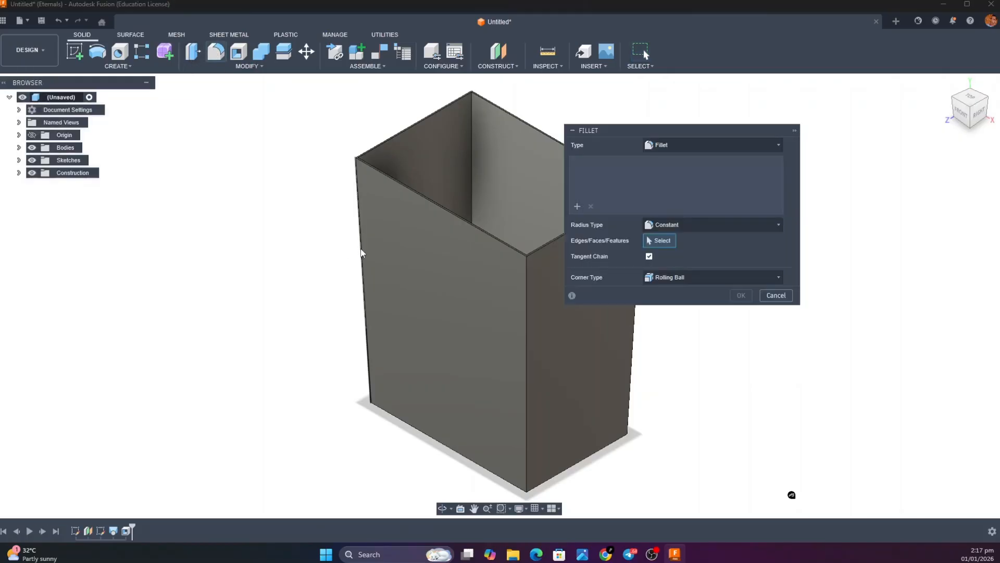
left_click(361, 253)
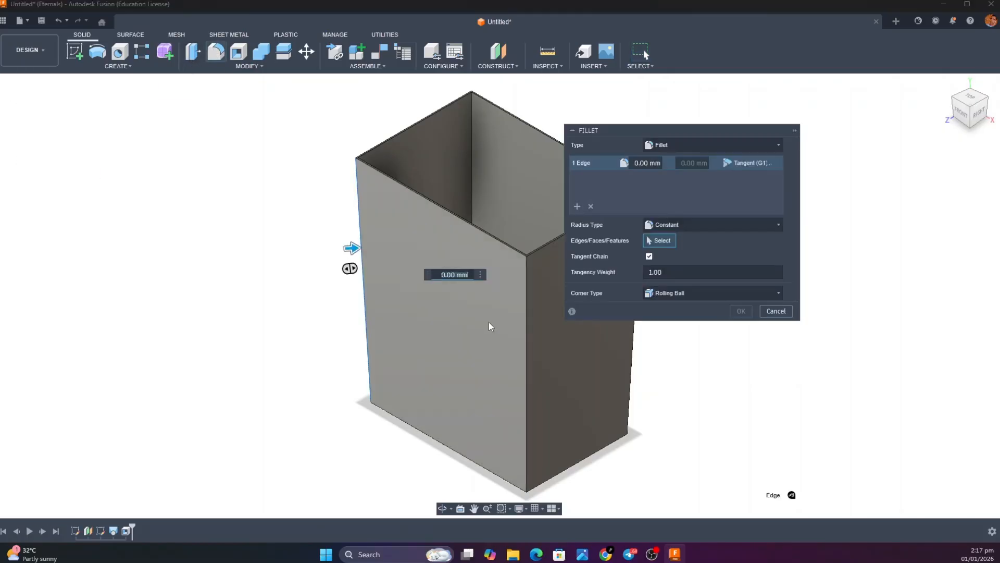
left_click(527, 337)
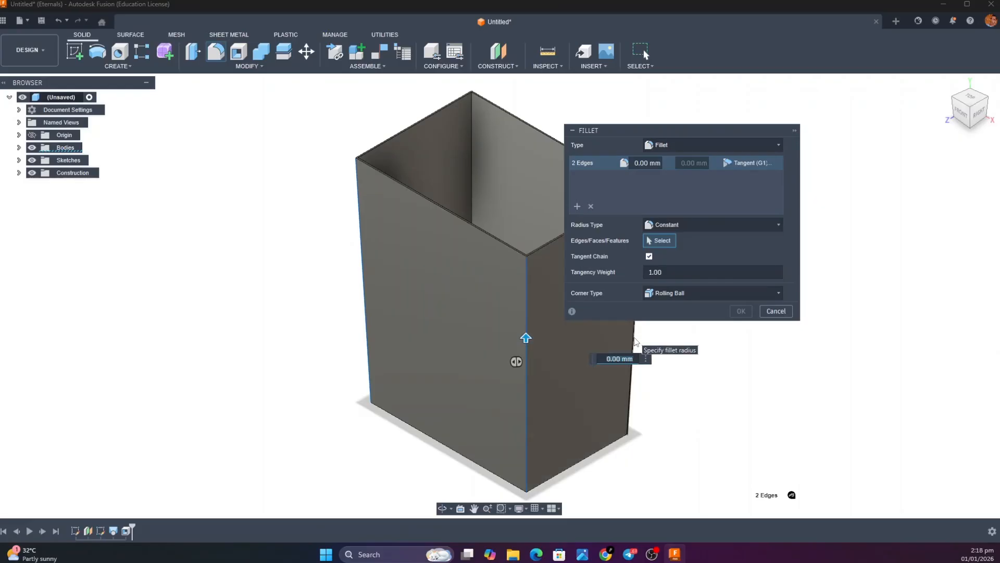
left_click(635, 342)
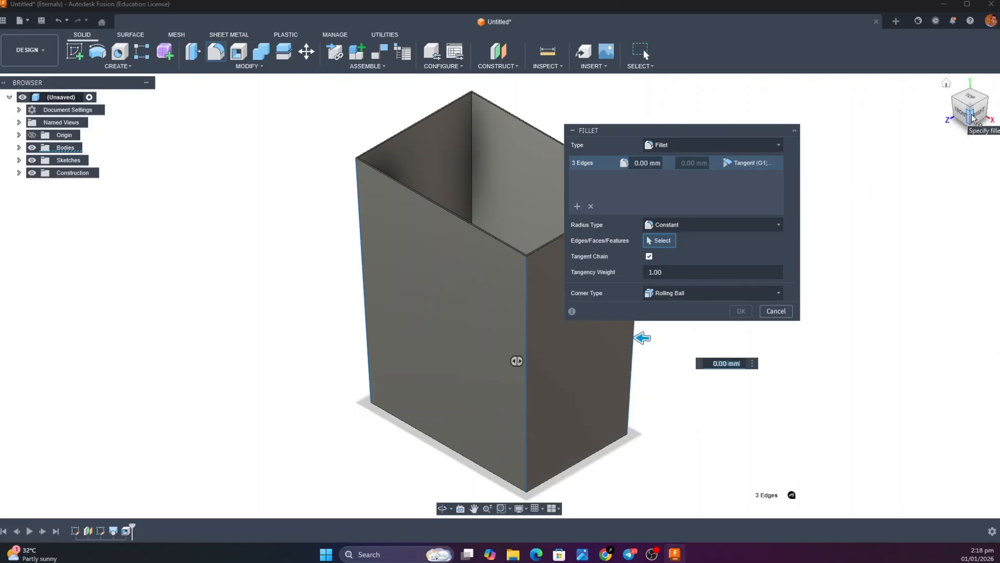
mouse_move(972, 115)
left_mouse_down()
mouse_move(948, 144)
mouse_move(904, 117)
mouse_move(792, 493)
left_mouse_up()
left_click(573, 425)
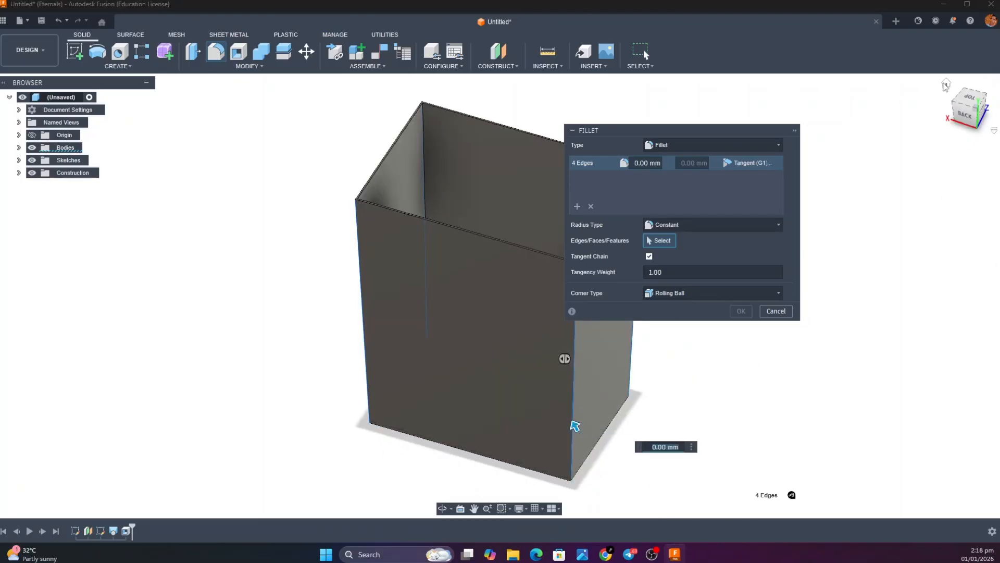
left_click(946, 83)
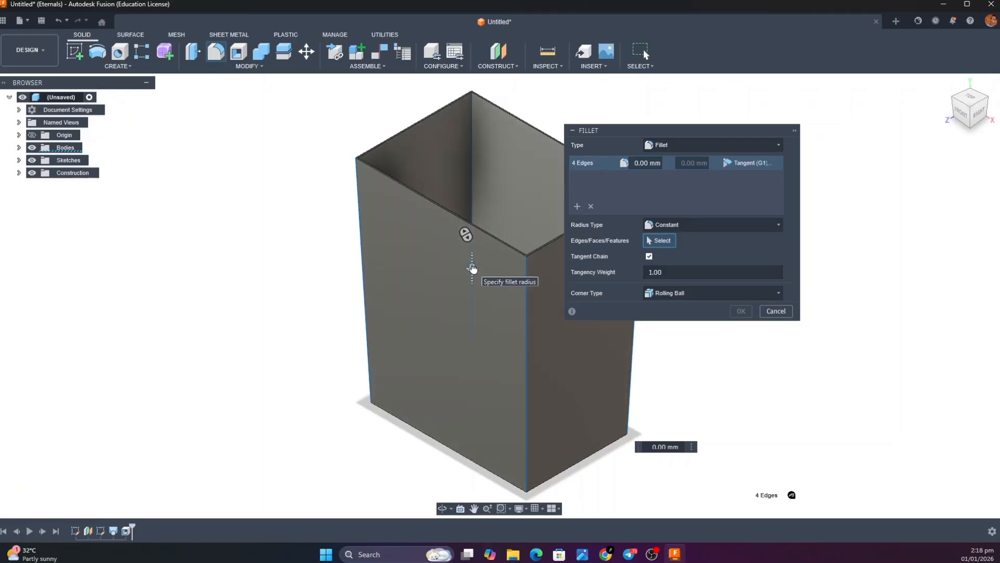
Set the fillet radius to 30 mm and add the four inner vertical corner edges to the selection
mouse_move(473, 268)
left_mouse_down()
mouse_move(473, 285)
mouse_move(472, 273)
left_mouse_up()
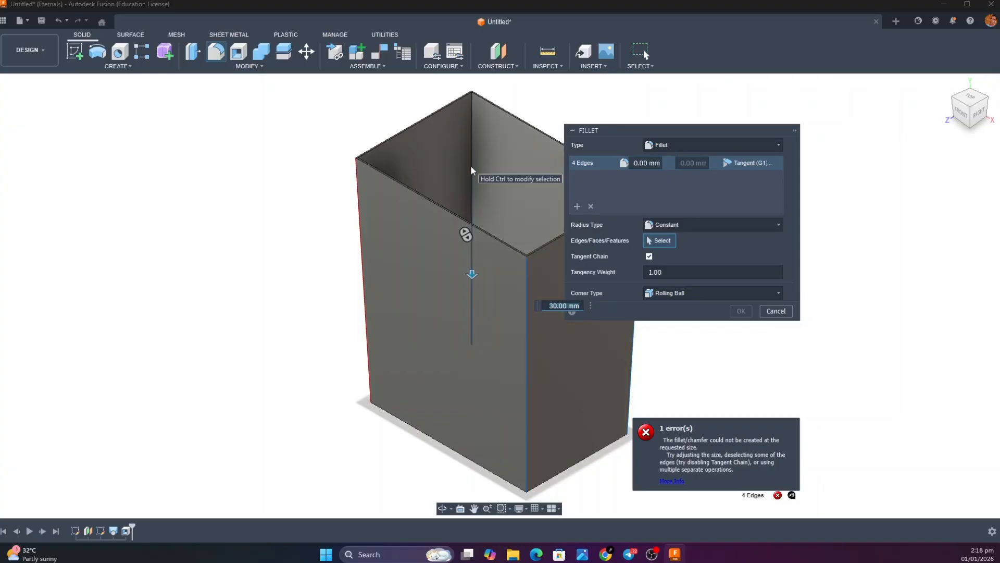
left_click(472, 171)
left_click_drag(979, 127, 937, 129)
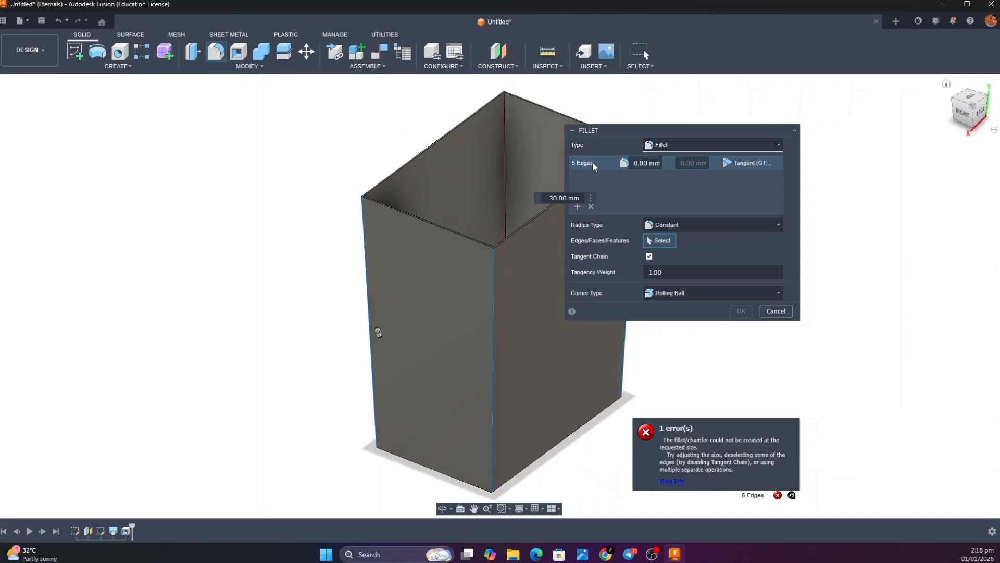
left_click(510, 163)
left_click_drag(977, 127, 935, 132)
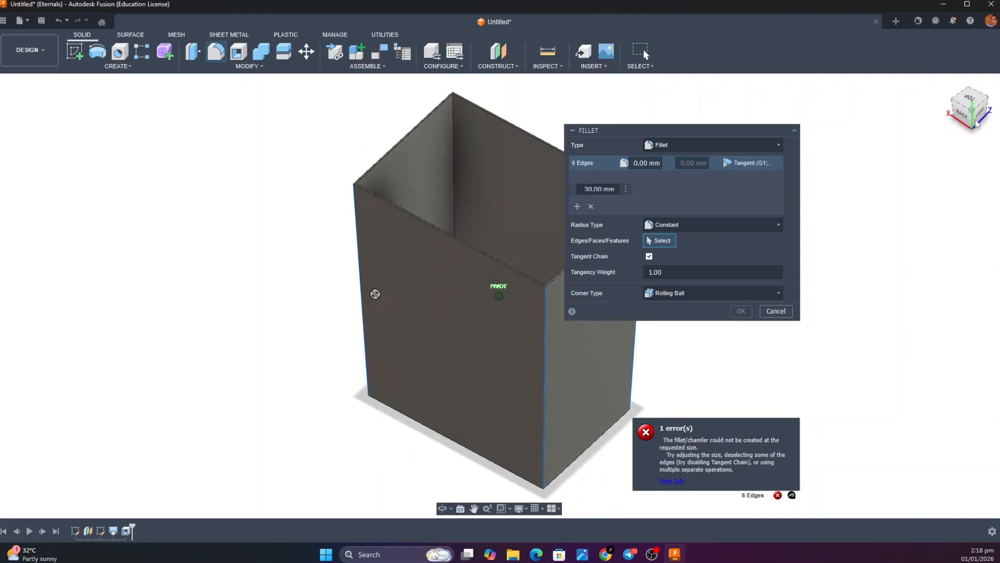
left_click(460, 161)
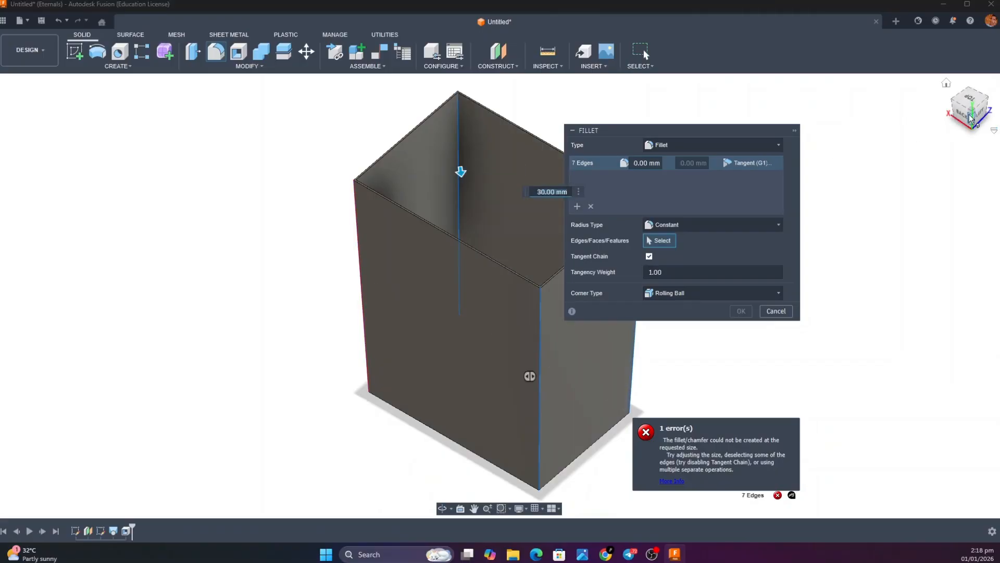
mouse_move(460, 171)
middle_mouse_down("shift")
mouse_move(500, 168)
mouse_move(481, 168)
middle_mouse_up("shift")
left_click(472, 167)
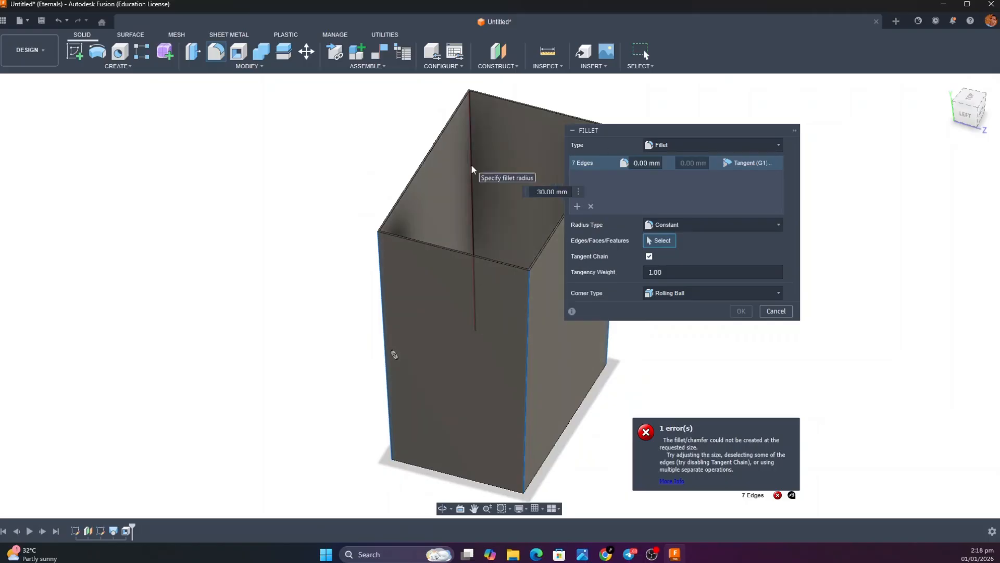
left_click(946, 83)
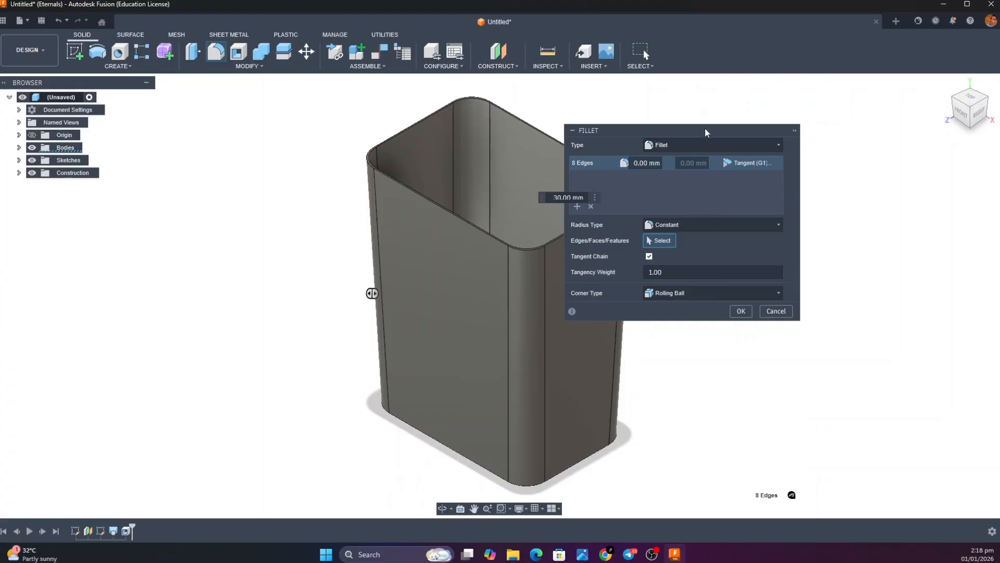
Set the corner fillet radius to 45 mm, compare it with the bin body's reference image, and apply the fillet
left_click_drag(703, 131, 911, 169)
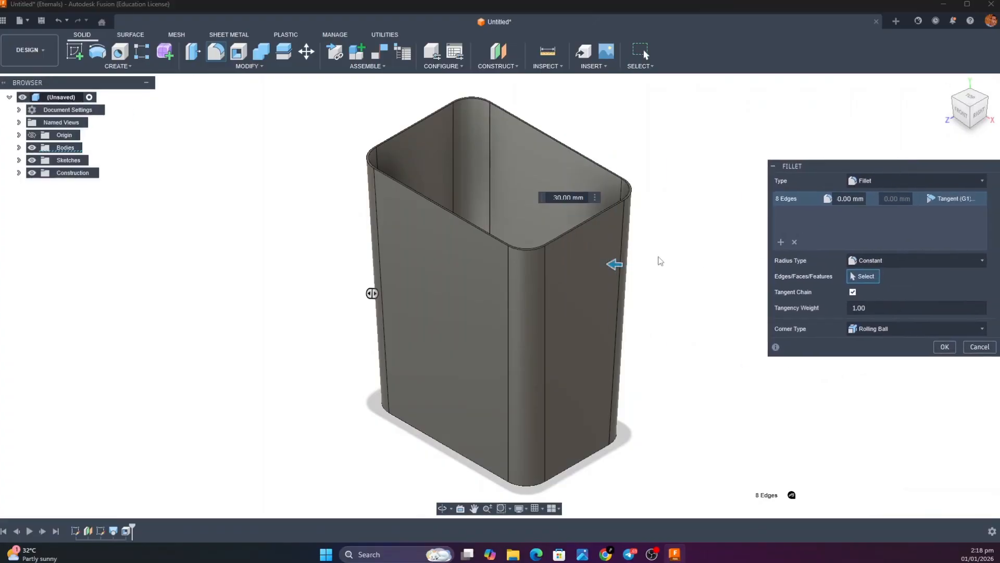
left_click_drag(614, 264, 602, 264)
type("45")
key("Return")
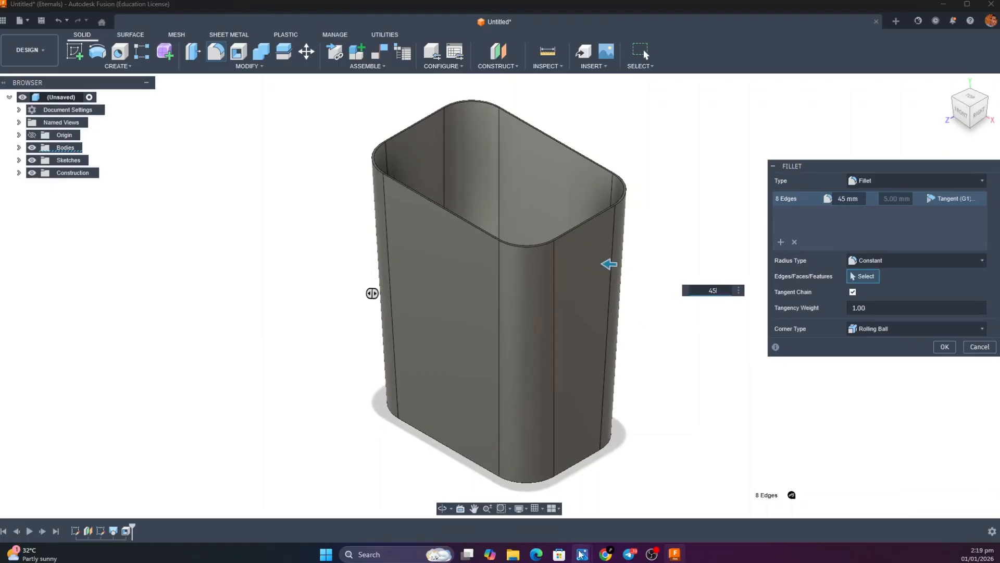
mouse_move(582, 553)
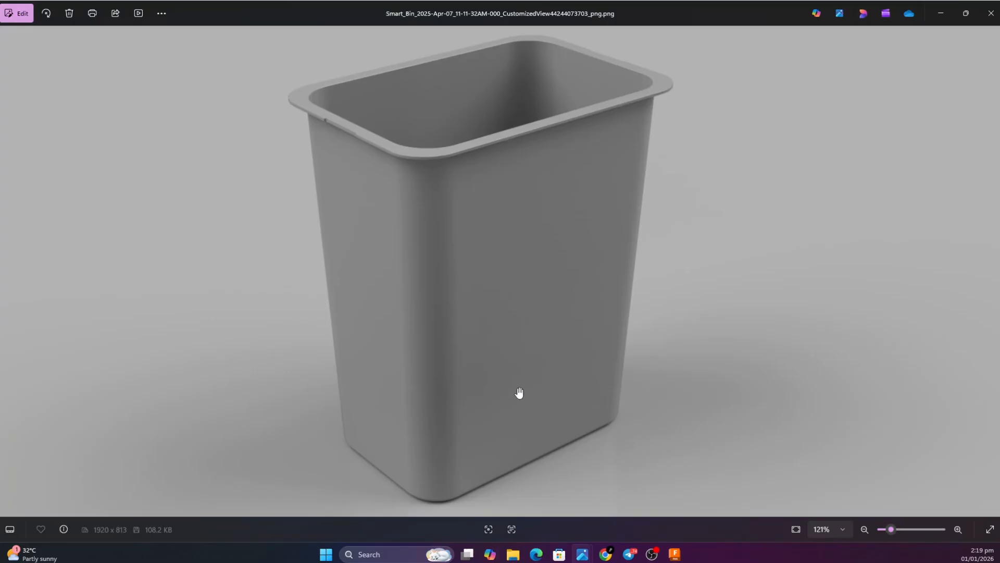
left_click(943, 10)
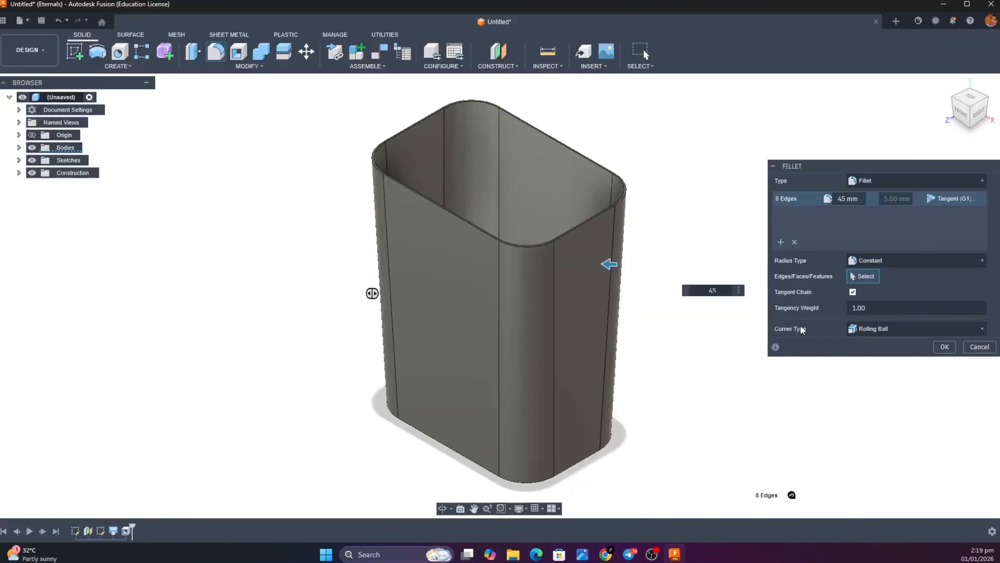
key("Return")
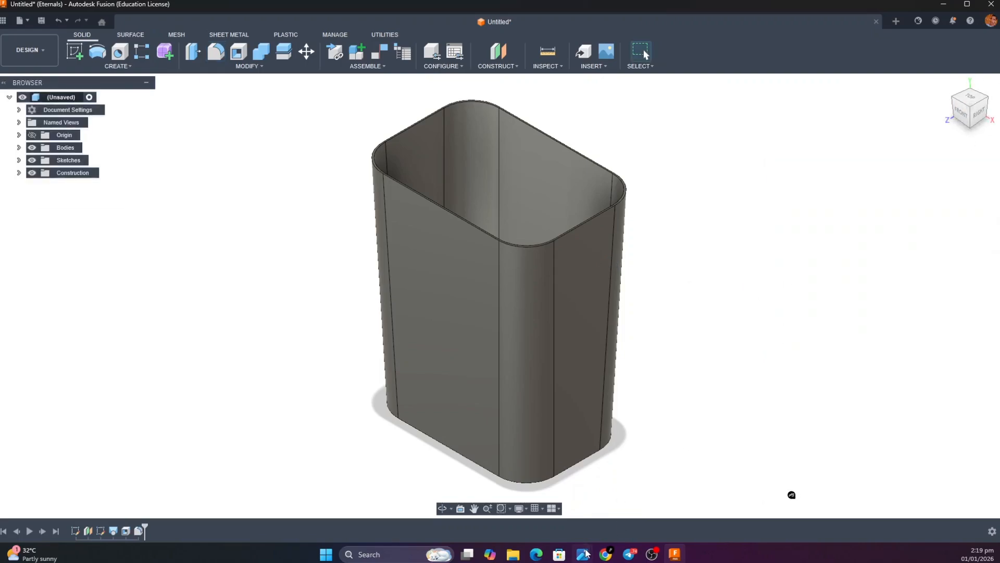
Examine the rounded corners and base in the bare bin body's reference image, and return to Autodesk Fusion
mouse_move(584, 556)
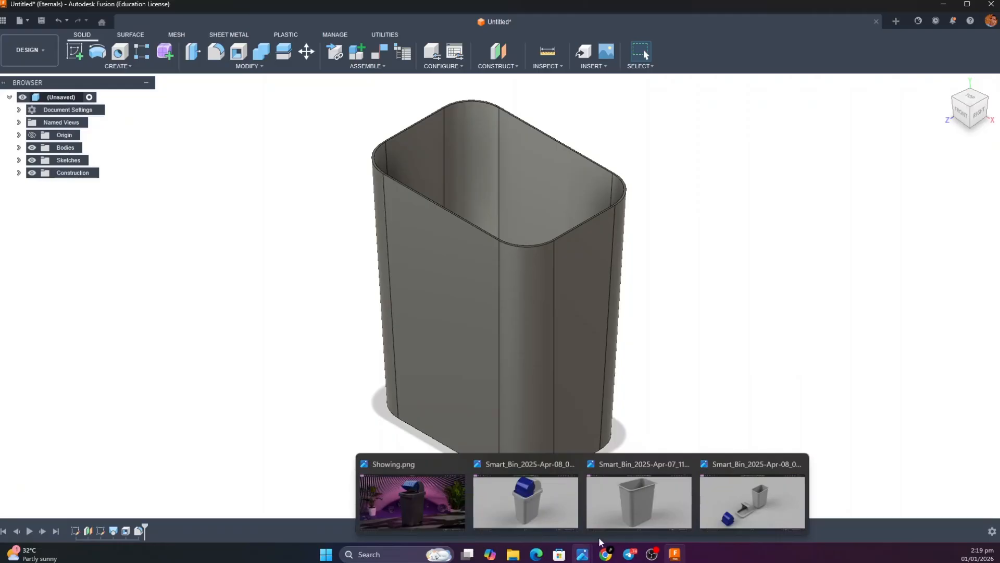
left_click(625, 500)
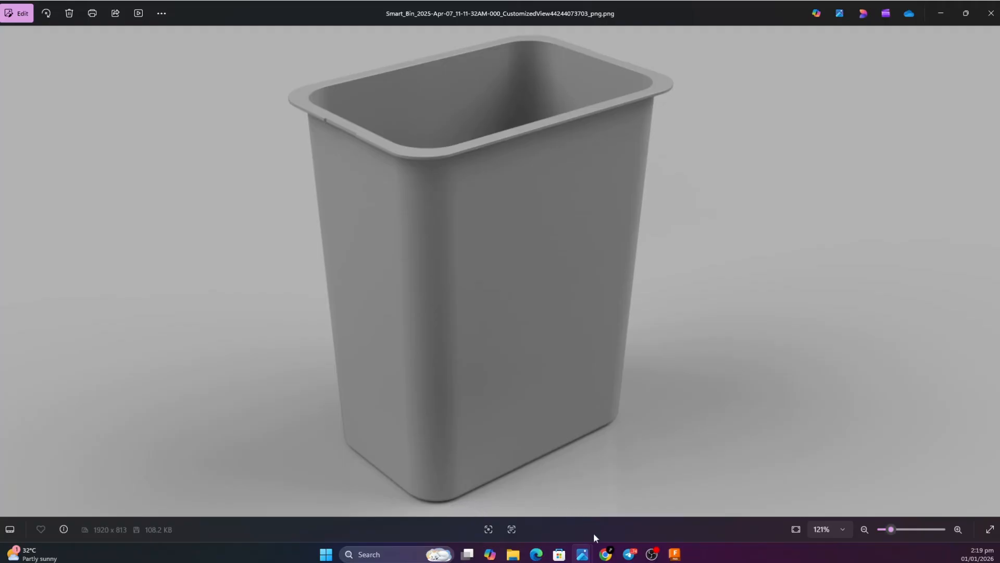
left_click(672, 555)
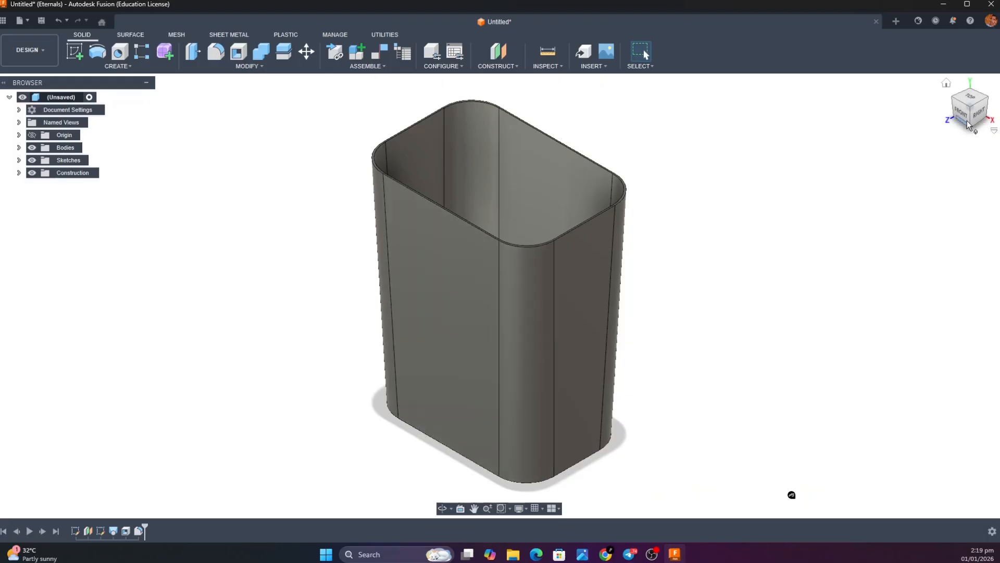
Start a new sketch on the underside face of the bin
left_click_drag(967, 125, 965, 29)
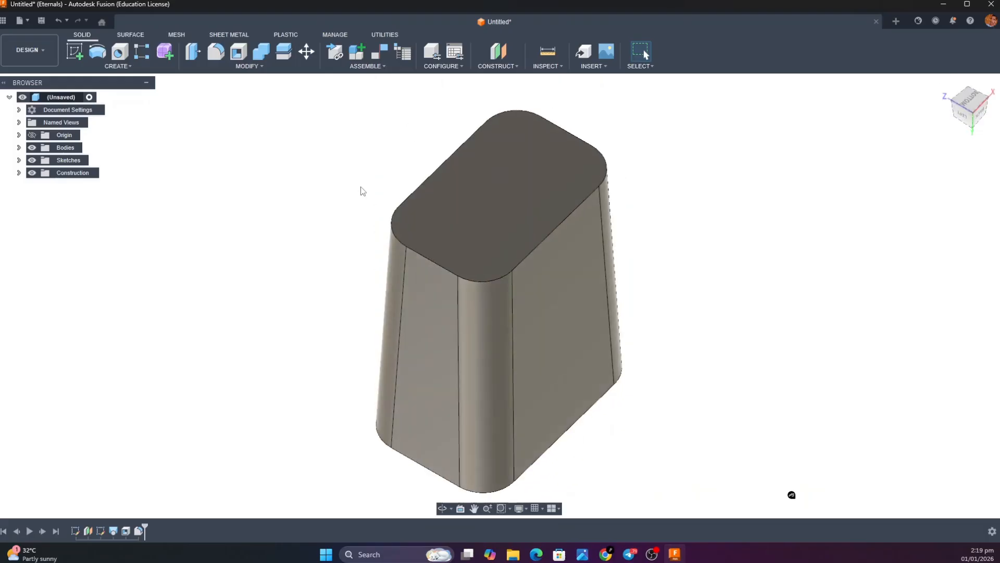
left_click(75, 51)
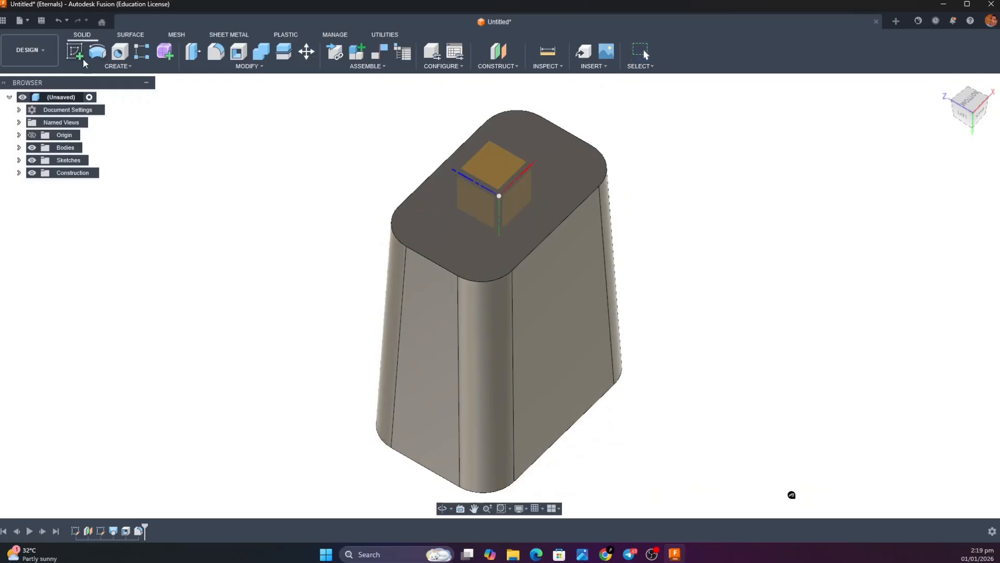
left_click(487, 246)
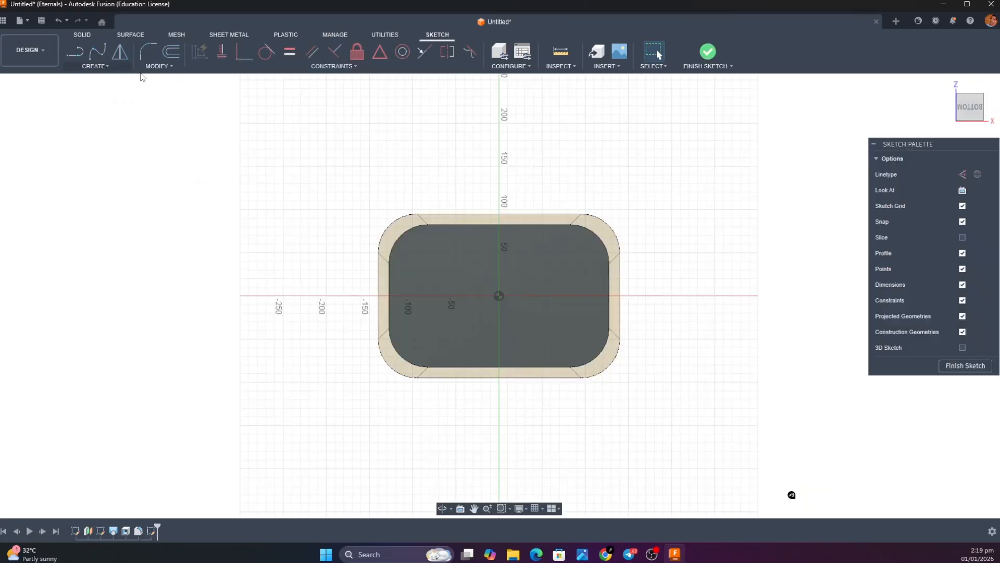
Offset the bottom face's outline 4 mm inward as a chained one-side offset
left_click(169, 54)
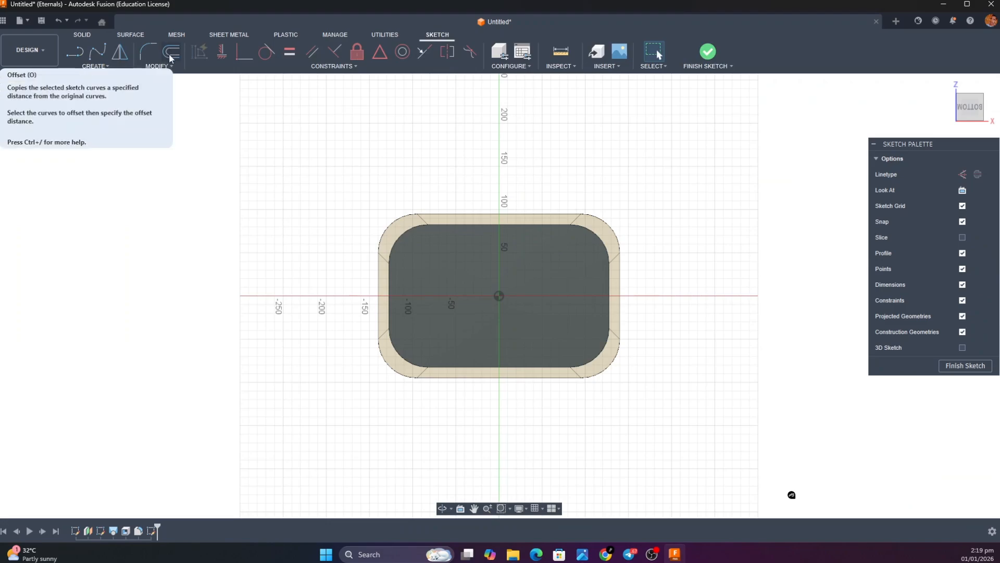
left_click(169, 54)
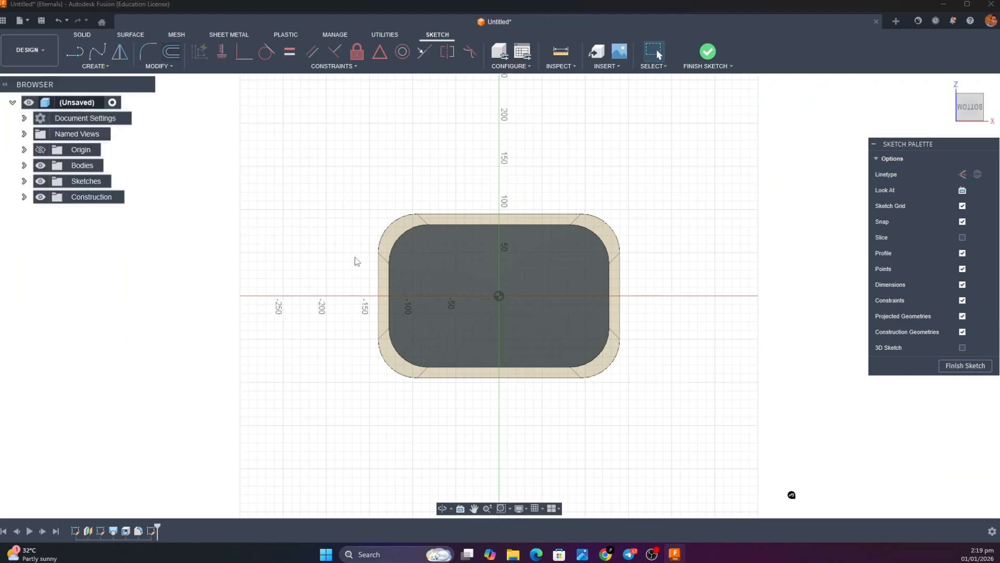
left_click(431, 225)
left_click(433, 225)
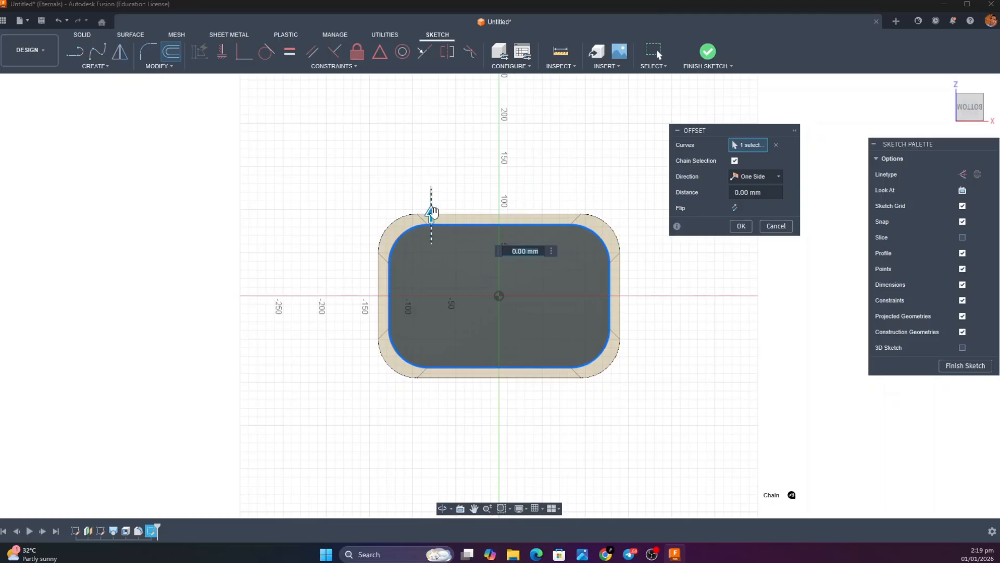
left_click_drag(434, 220, 433, 220)
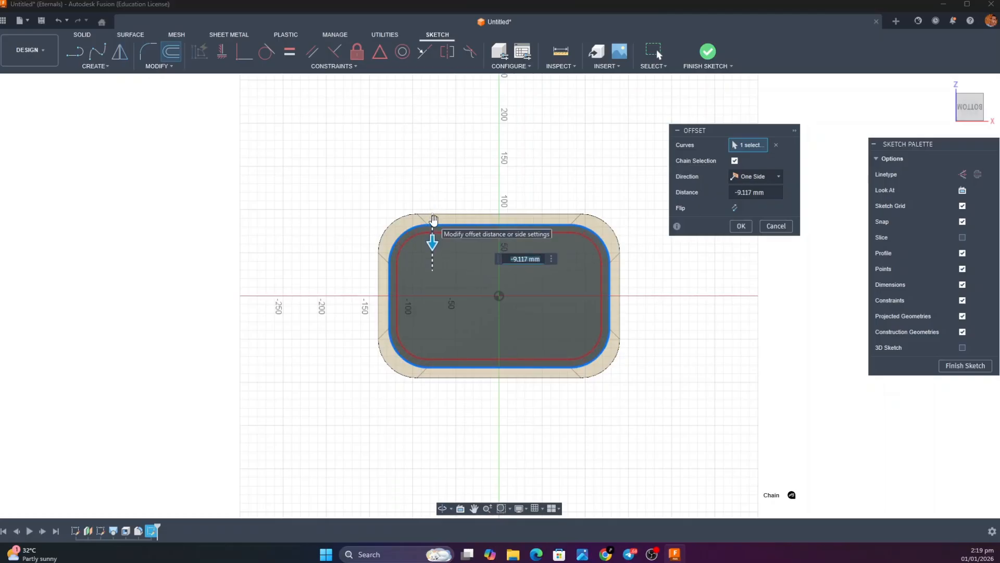
type("-4")
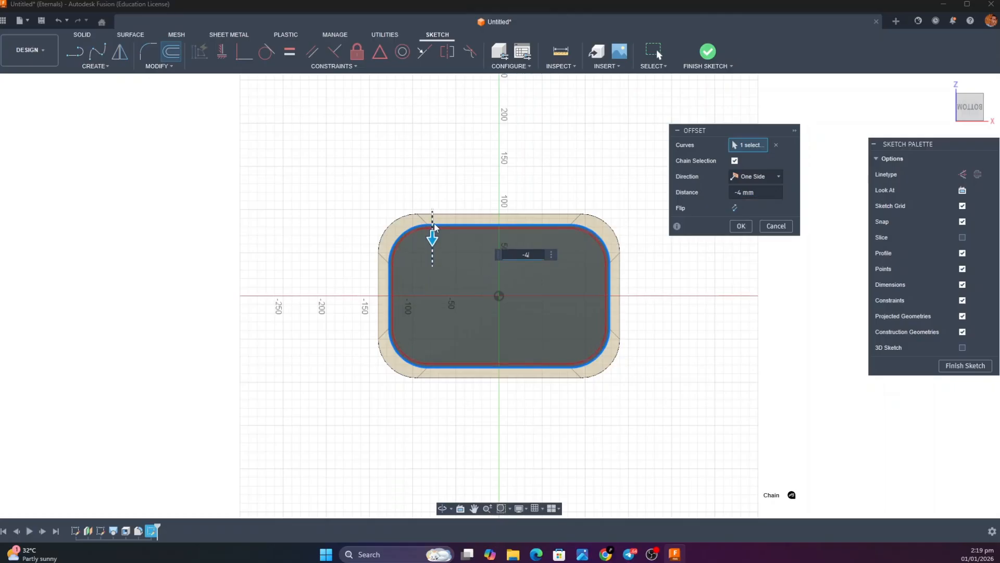
scroll(434, 220, "down", 2)
scroll(435, 223, "up", 5)
scroll(434, 223, "up", 2)
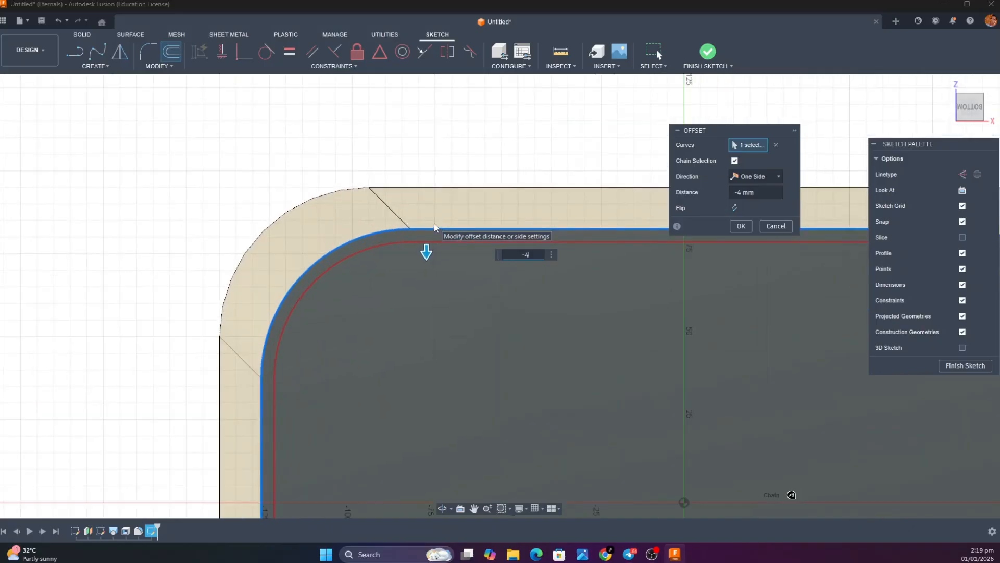
scroll(436, 227, "down", 1)
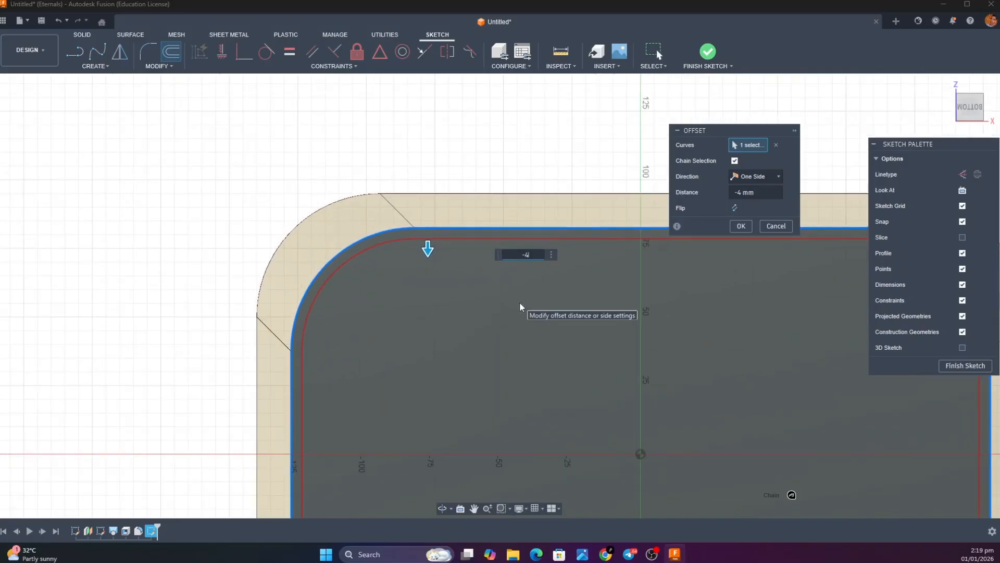
key("Return")
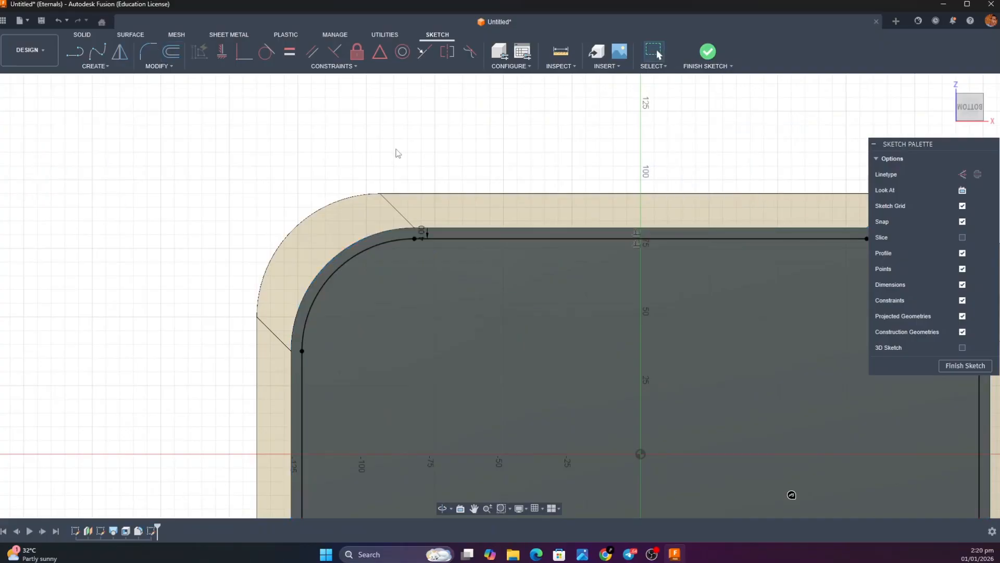
Offset the inner outline on the base another 2 mm inward and finish the sketch
left_click(174, 52)
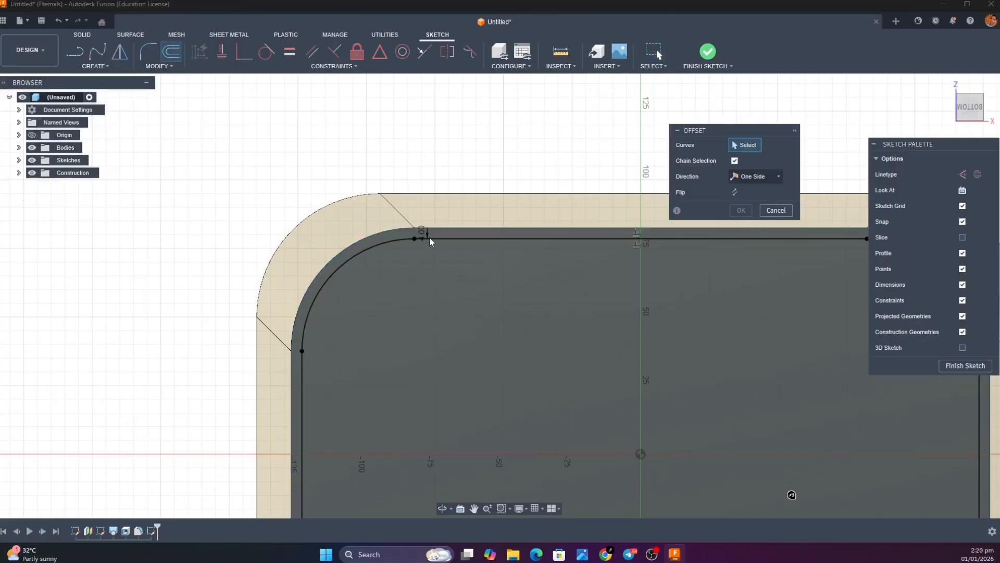
left_click(429, 238)
type("-2")
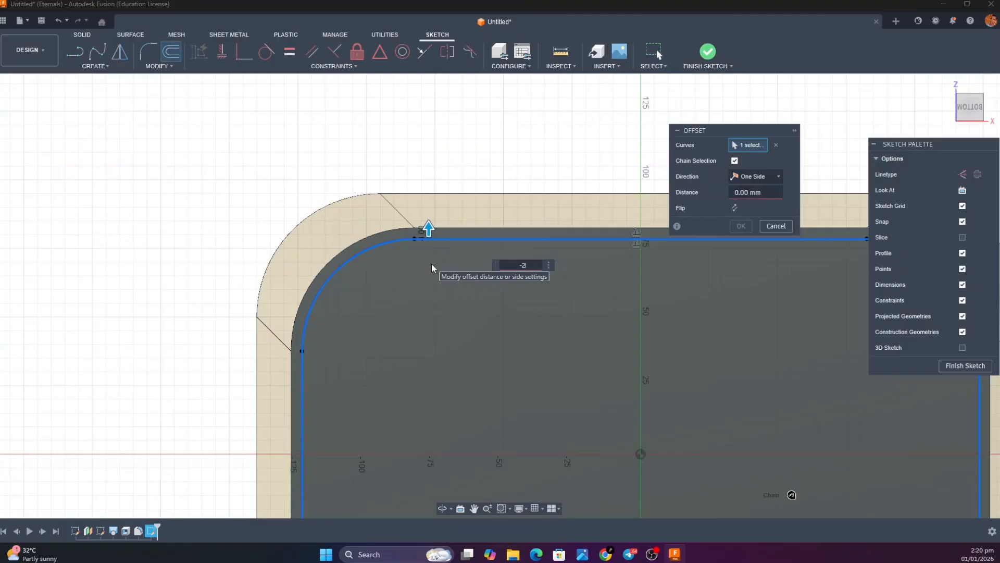
key("Return")
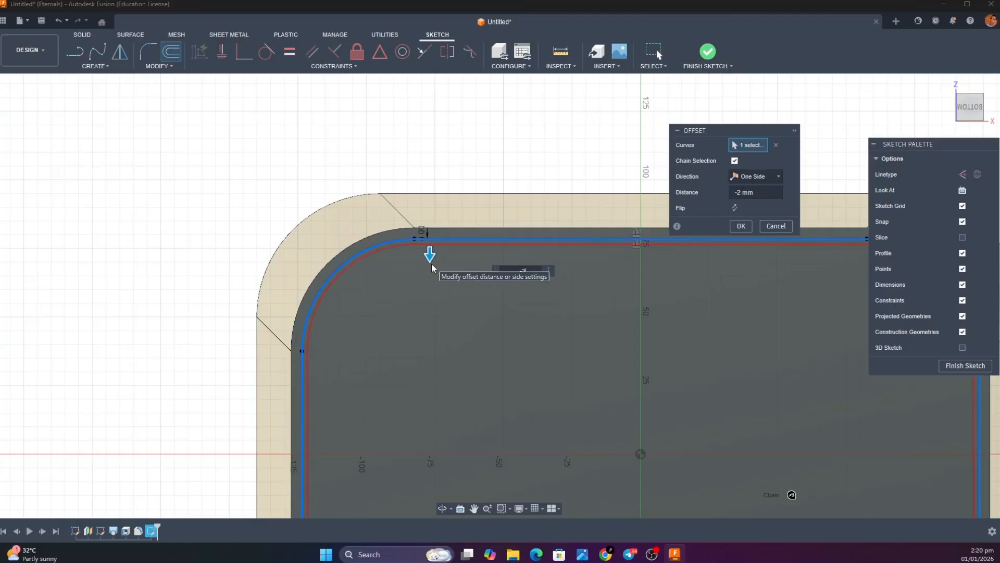
key("Return")
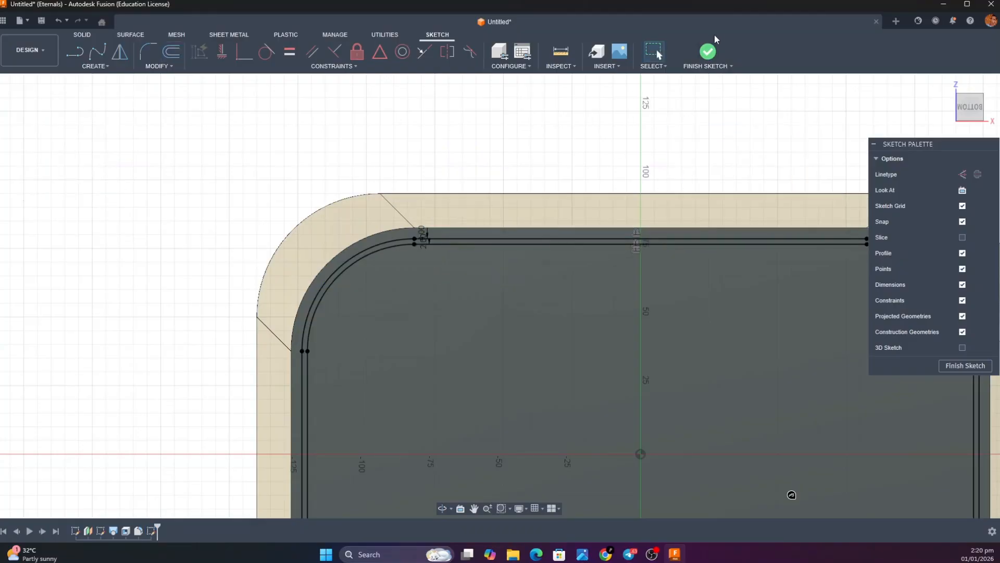
left_click(708, 54)
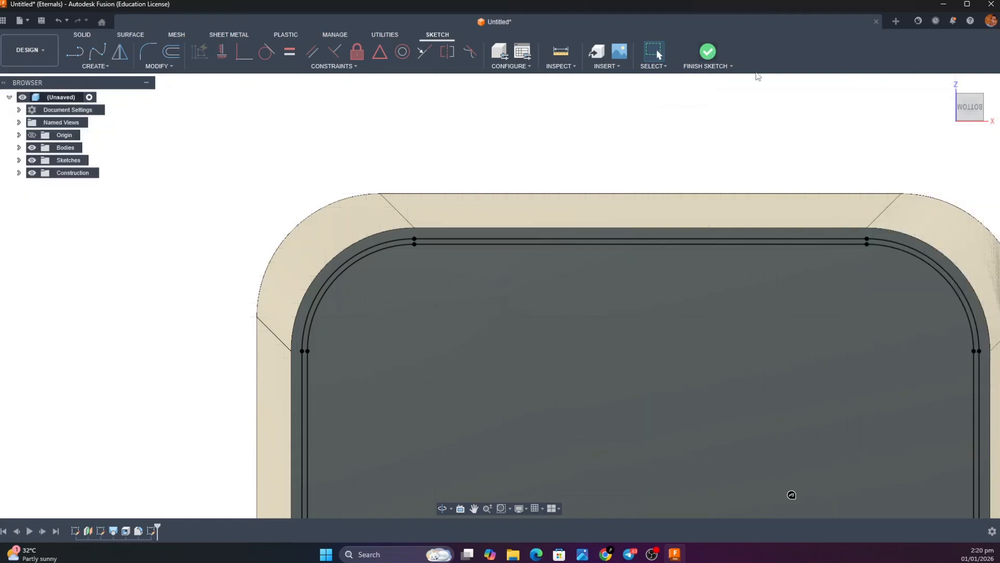
Set up an extrusion of the narrow ring between the two offset outlines, 1.5 mm downward from the bin's underside
left_click(946, 84)
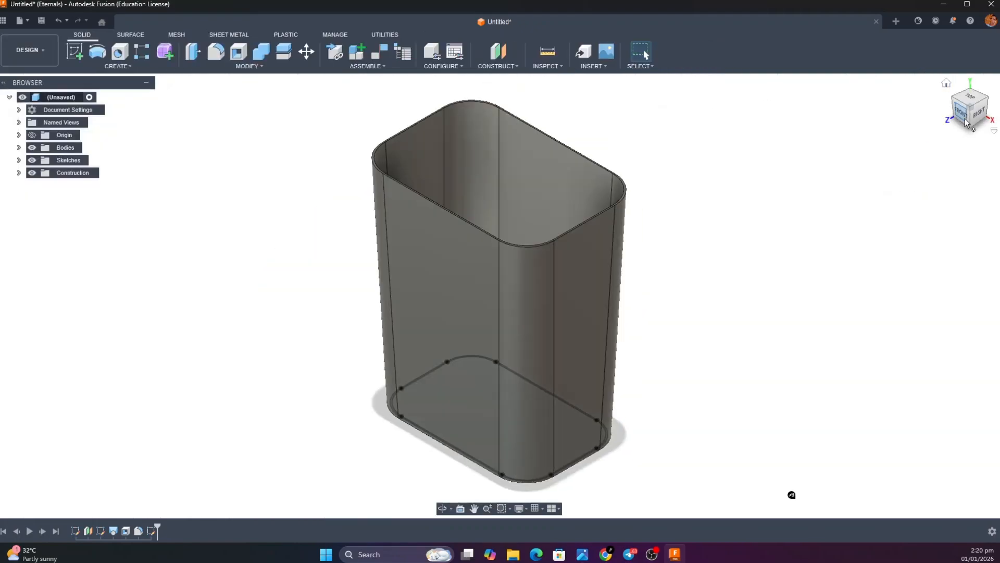
left_click_drag(962, 64, 961, 21)
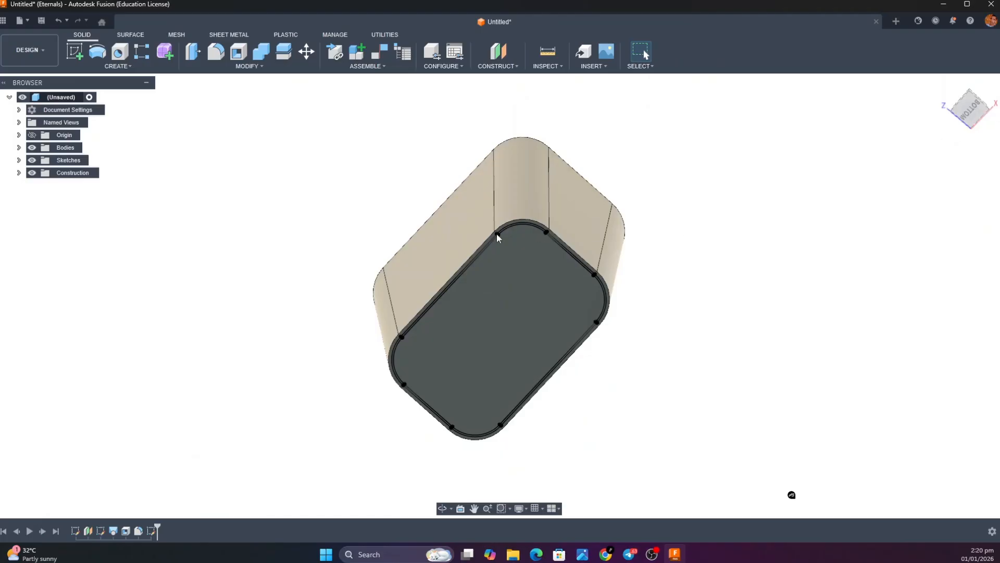
scroll(503, 221, "up", 5)
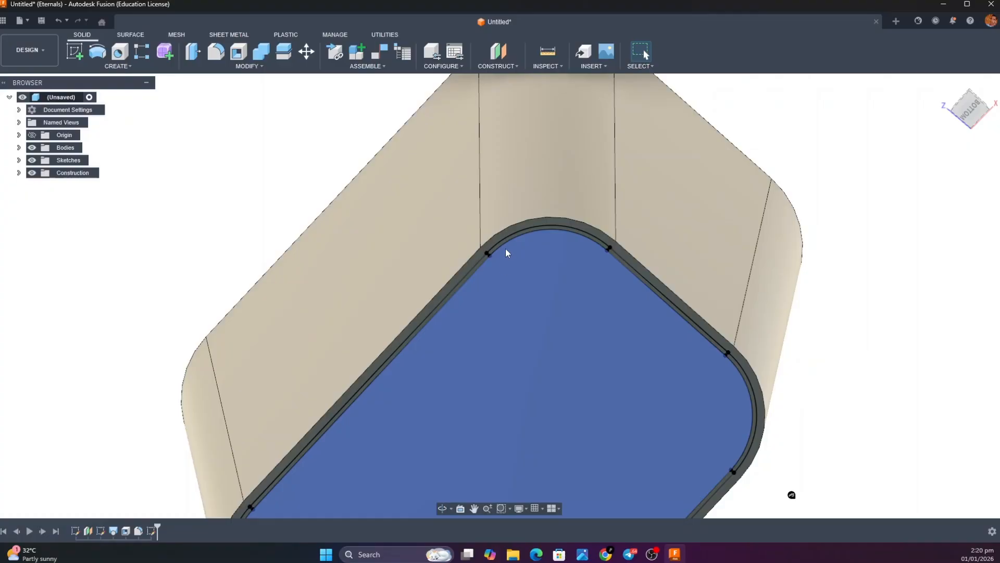
key("e")
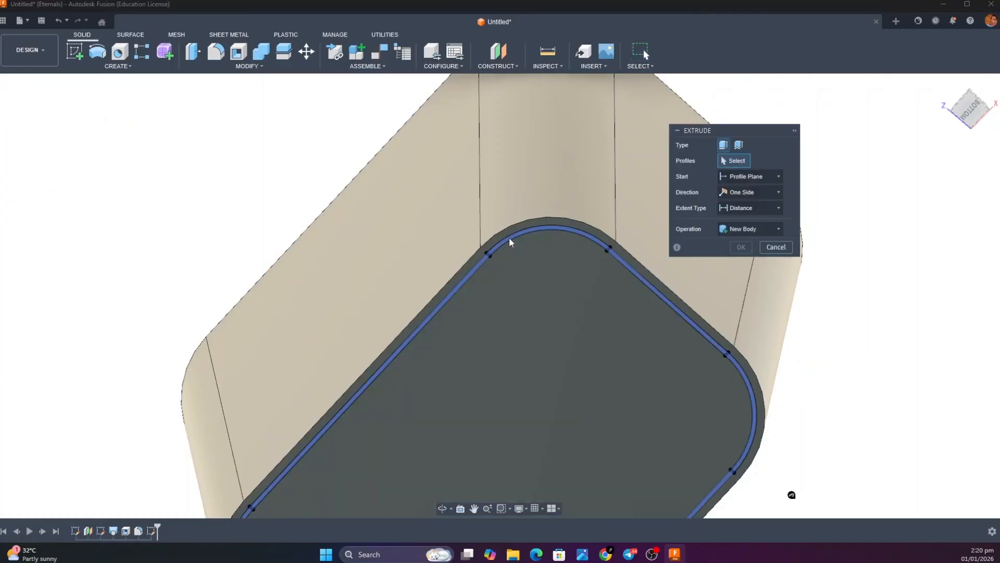
left_click(509, 241)
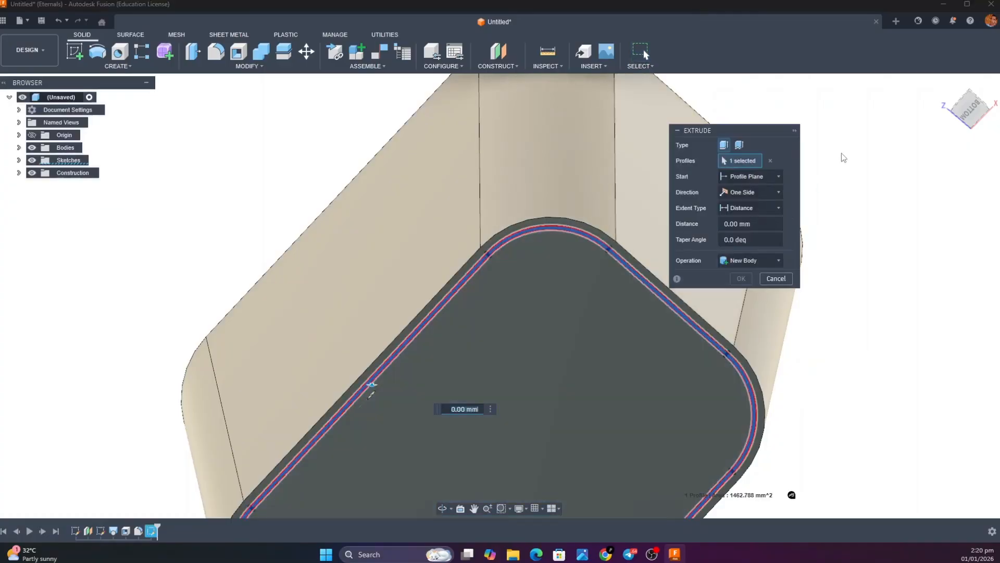
left_click(945, 84)
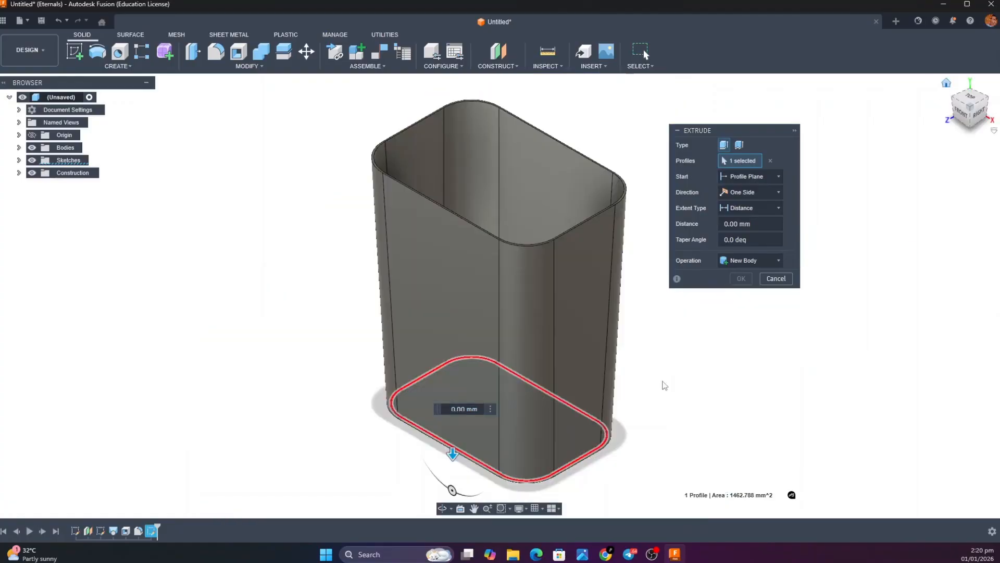
scroll(454, 464, "up", 5)
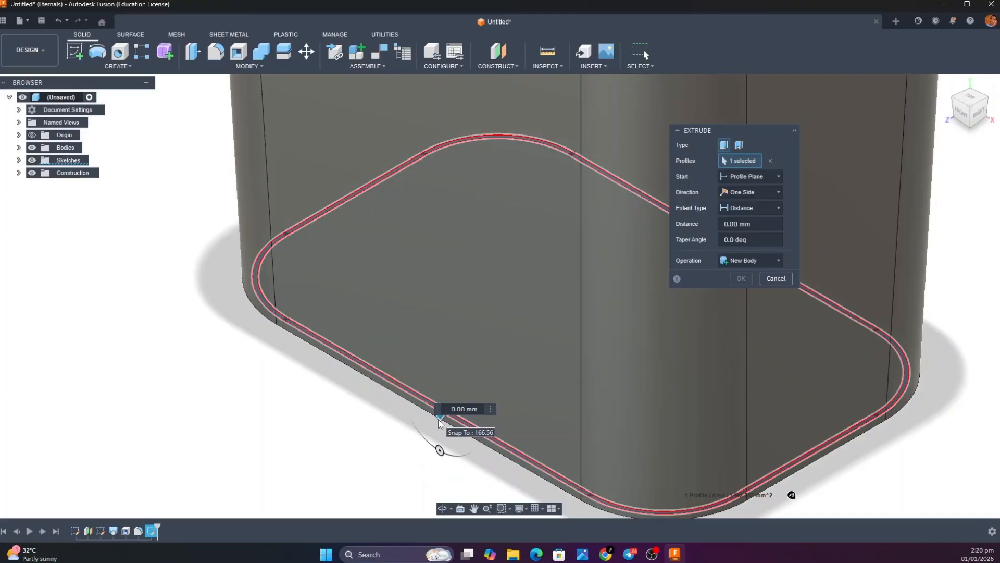
left_click_drag(440, 417, 440, 439)
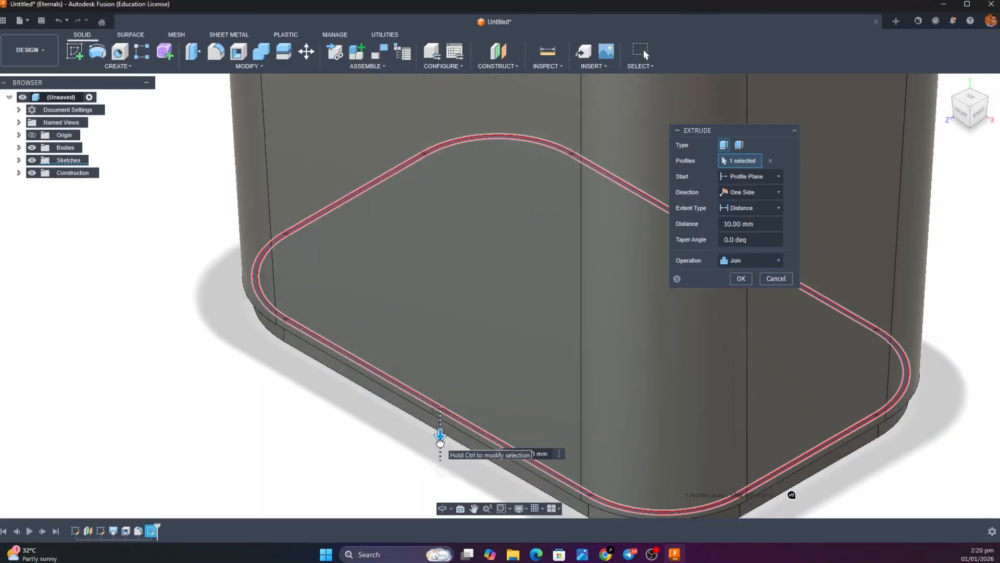
type("1.5")
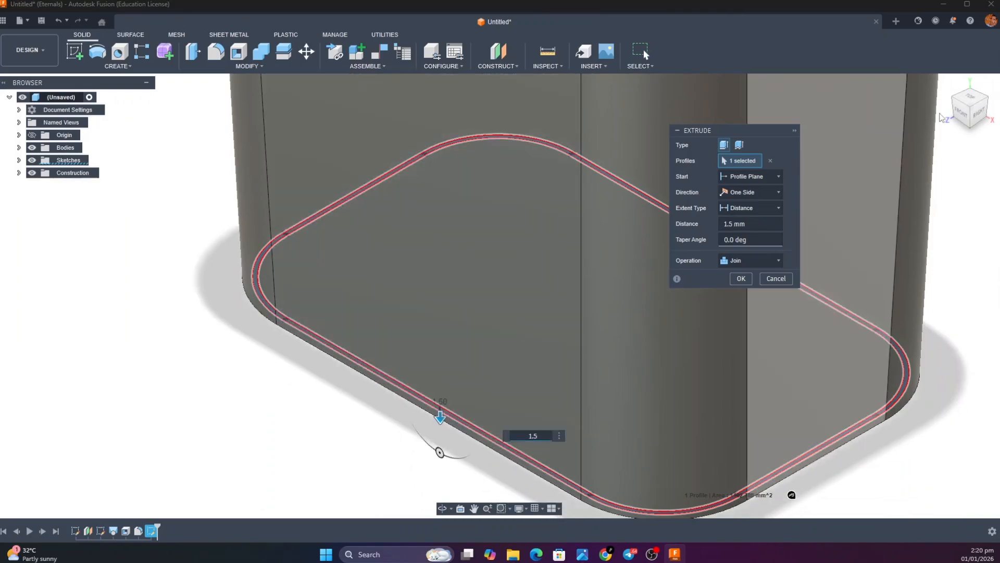
Check the base ring's projection from the front and apply the extrusion with the Join operation
left_click(958, 127)
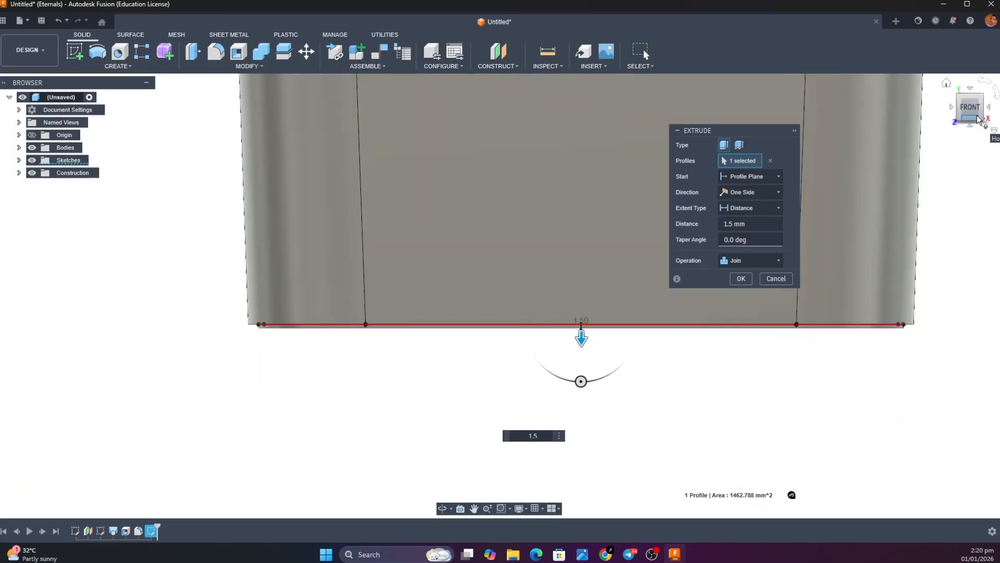
left_click_drag(973, 117, 954, 145)
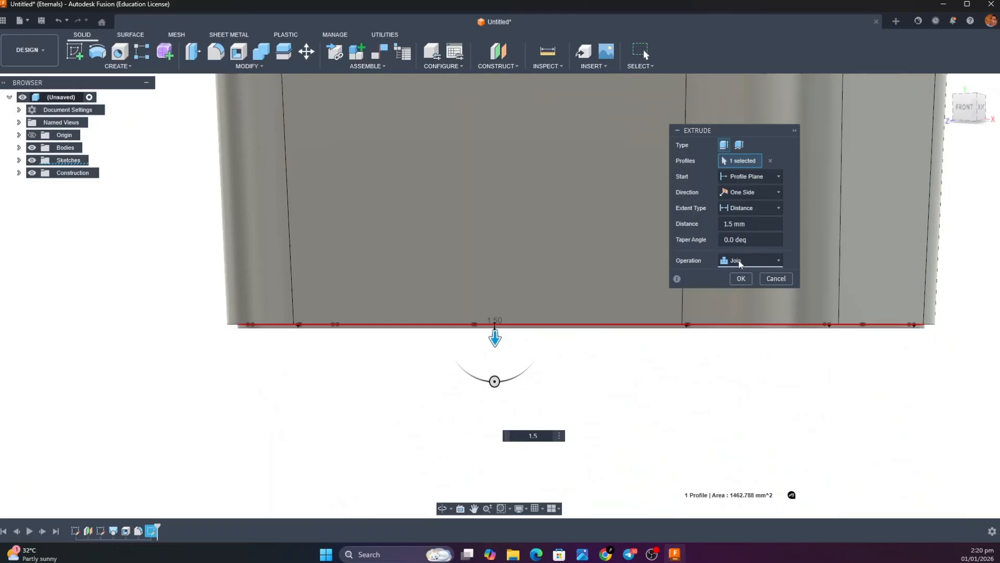
left_click(752, 266)
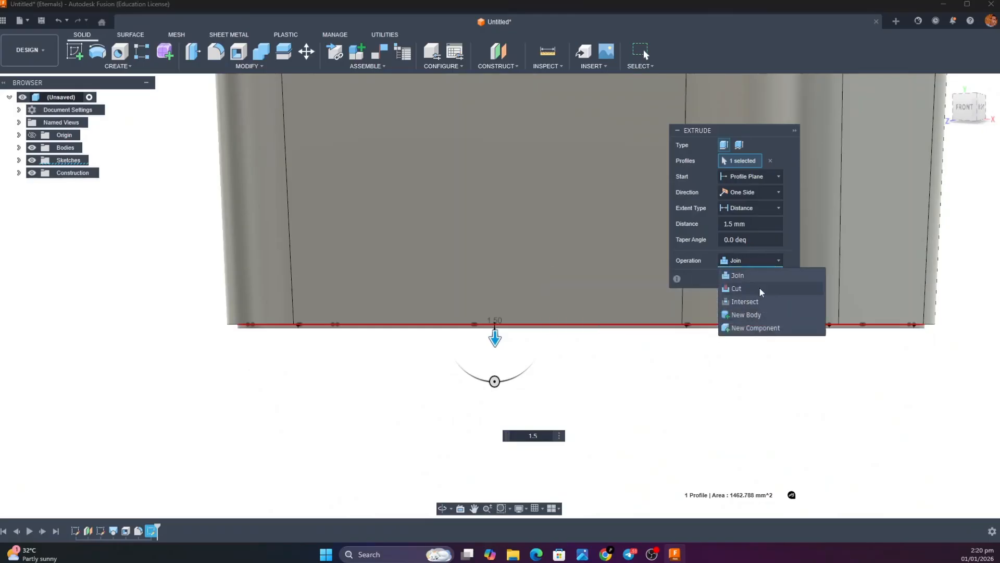
left_click(708, 285)
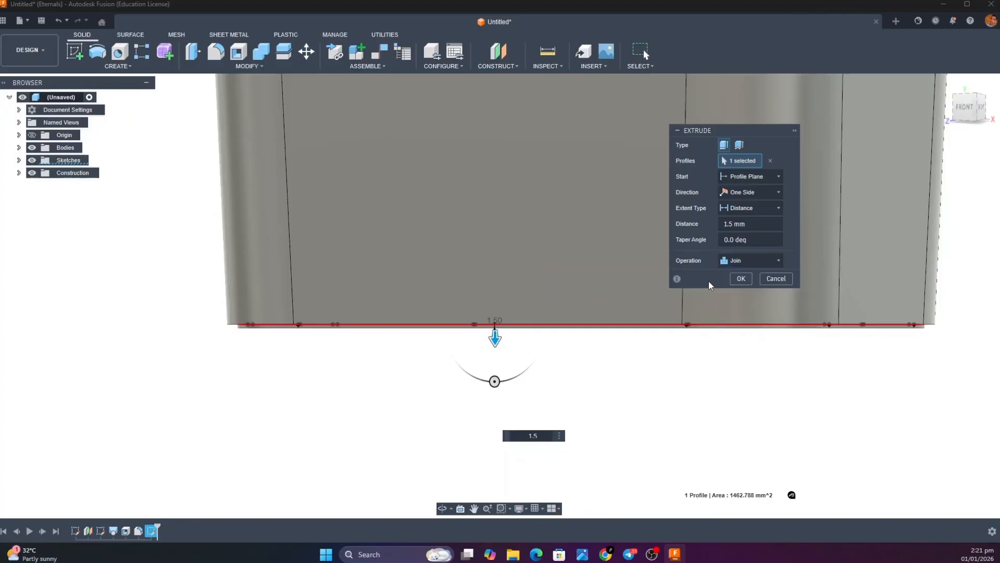
left_click(739, 279)
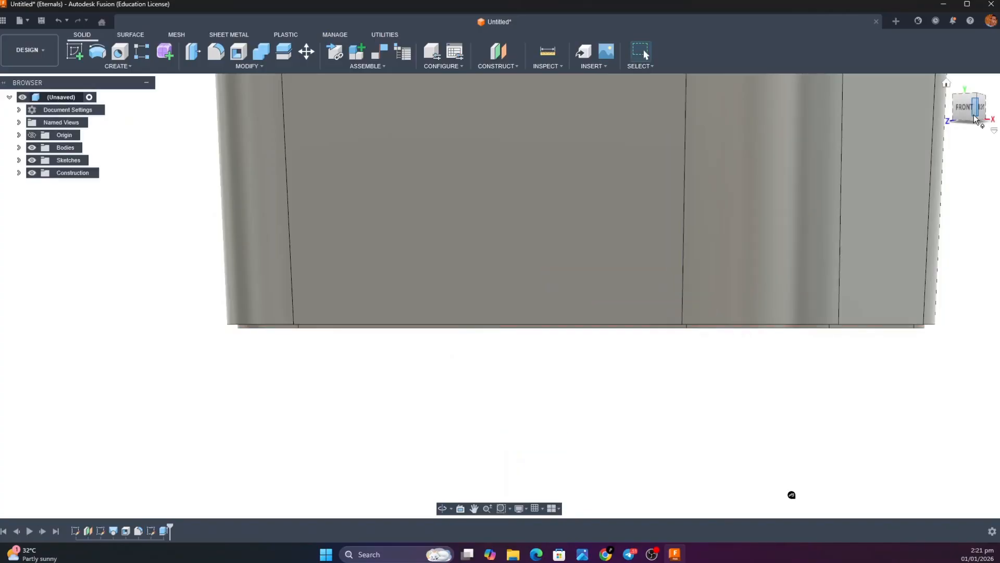
Inspect the ring under the base, examine the rim in the bare bin body's reference image, and return to Autodesk Fusion
mouse_move(971, 106)
left_mouse_down()
mouse_move(963, 88)
mouse_move(938, 89)
left_mouse_up()
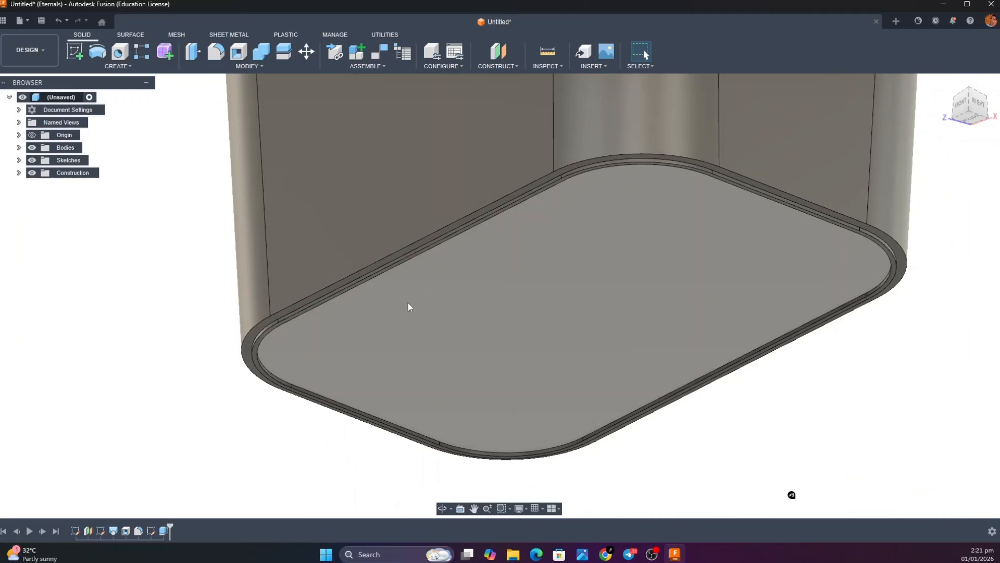
left_click(946, 84)
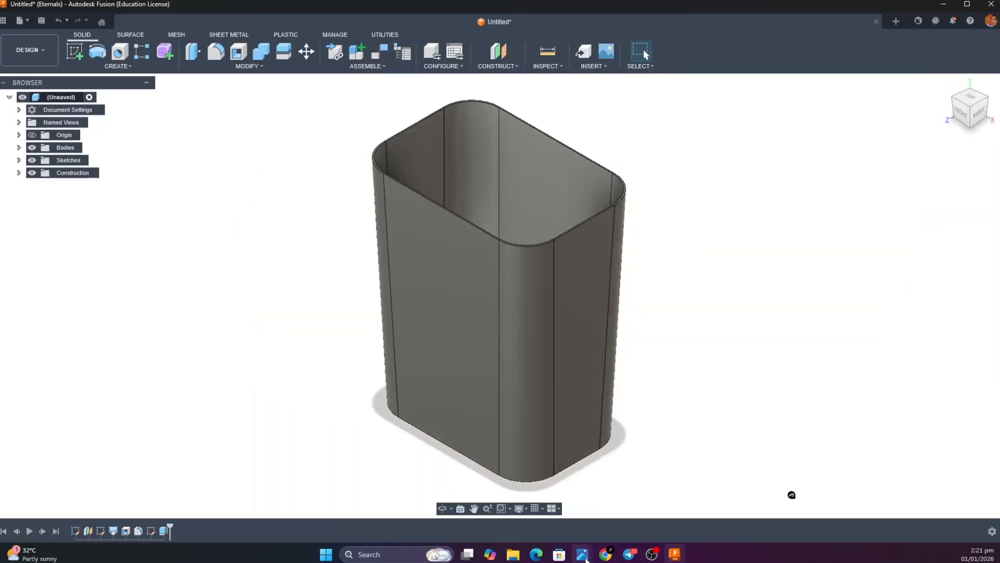
mouse_move(586, 560)
left_click(614, 514)
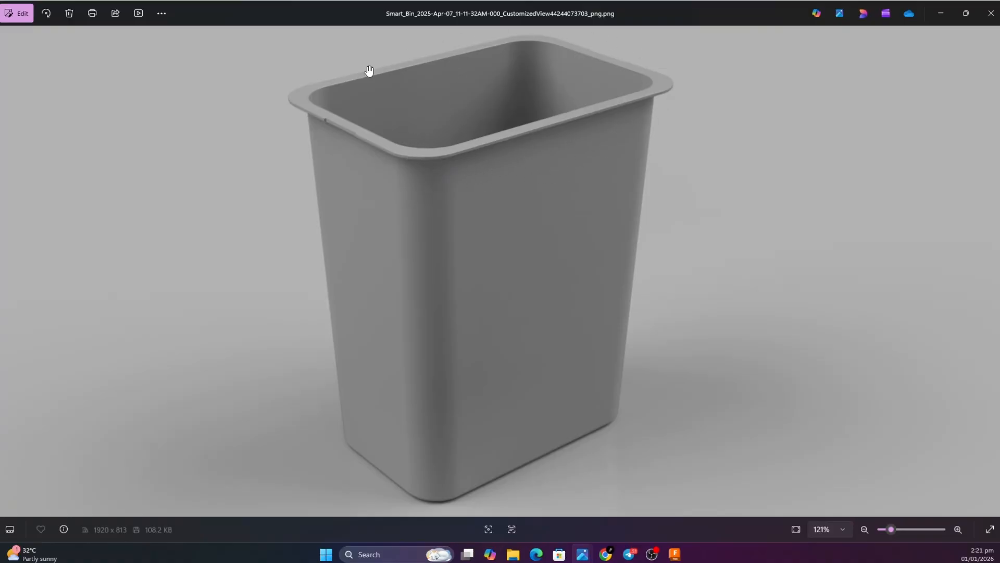
left_click(940, 14)
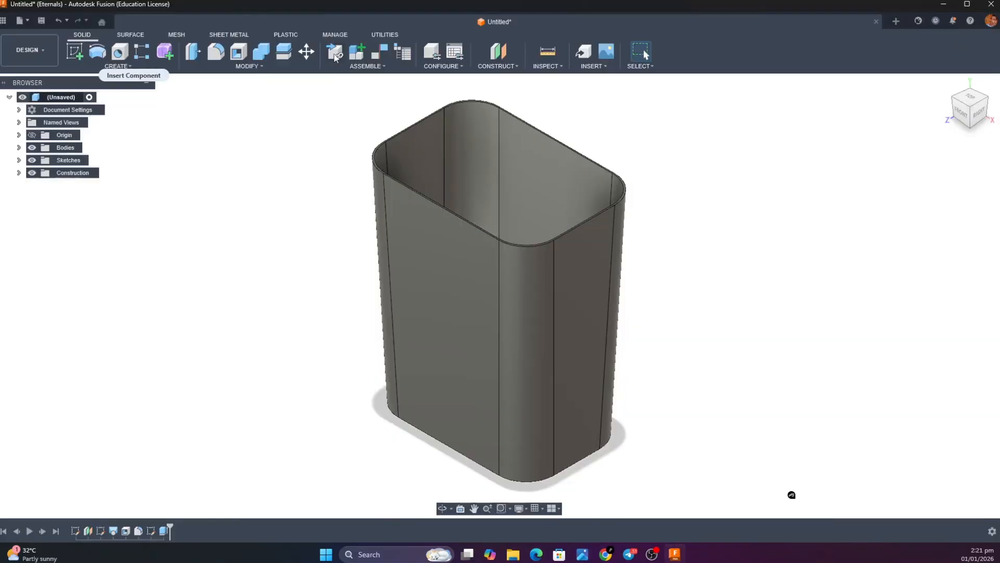
Start a new sketch on the top rim face of the bin
left_click(75, 52)
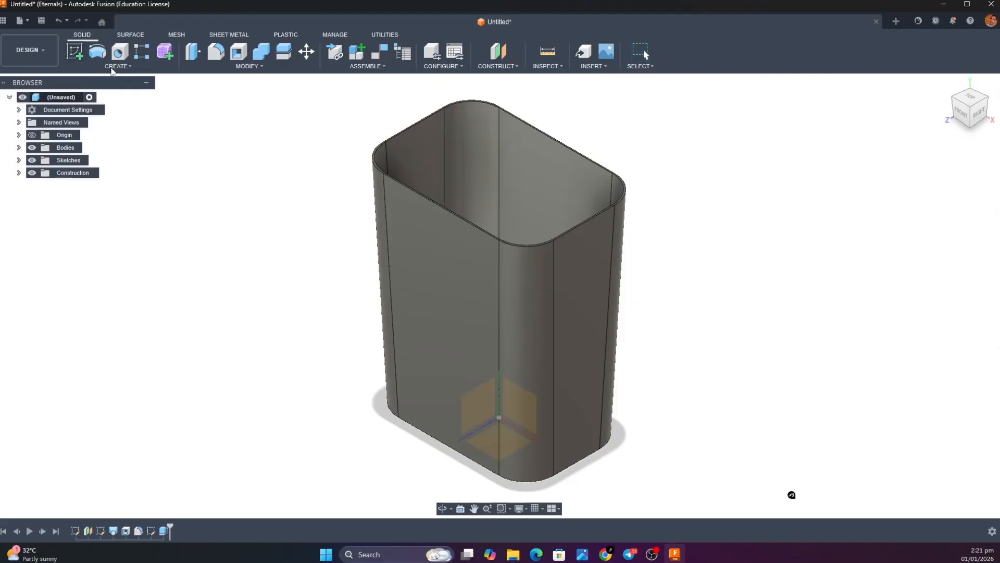
scroll(373, 170, "down", 3)
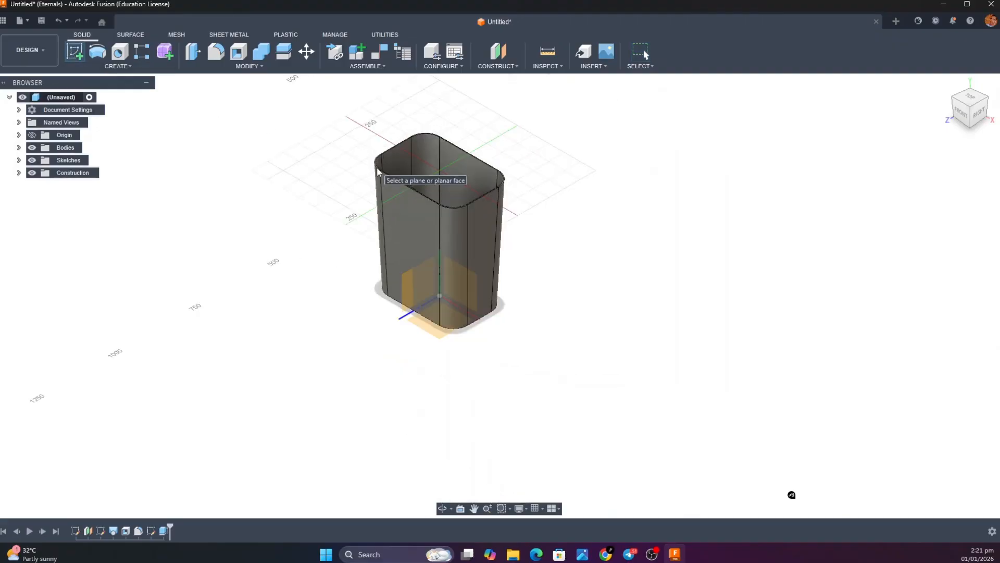
scroll(375, 170, "up", 10)
key("Escape")
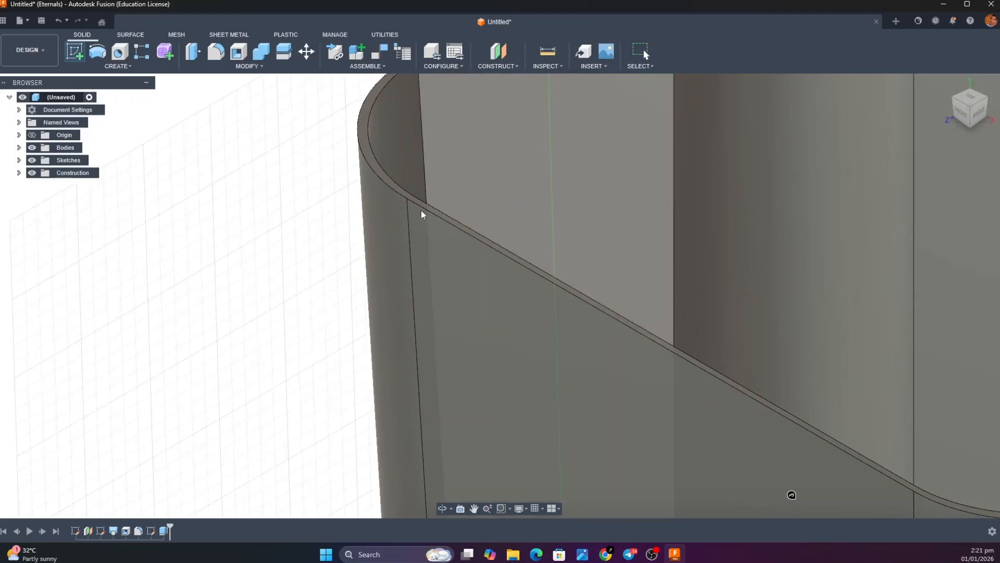
left_click(385, 181)
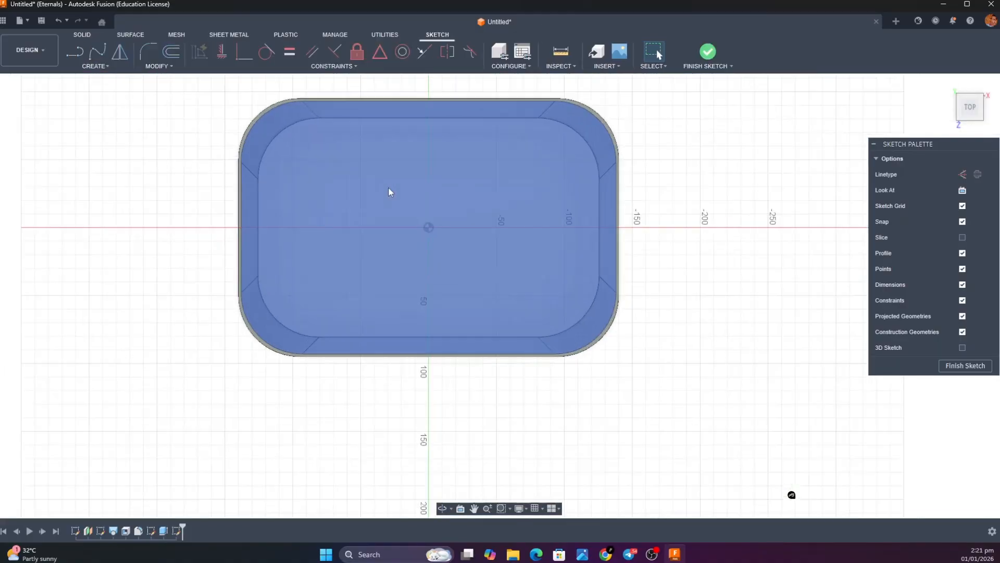
left_click(94, 66)
mouse_move(118, 110)
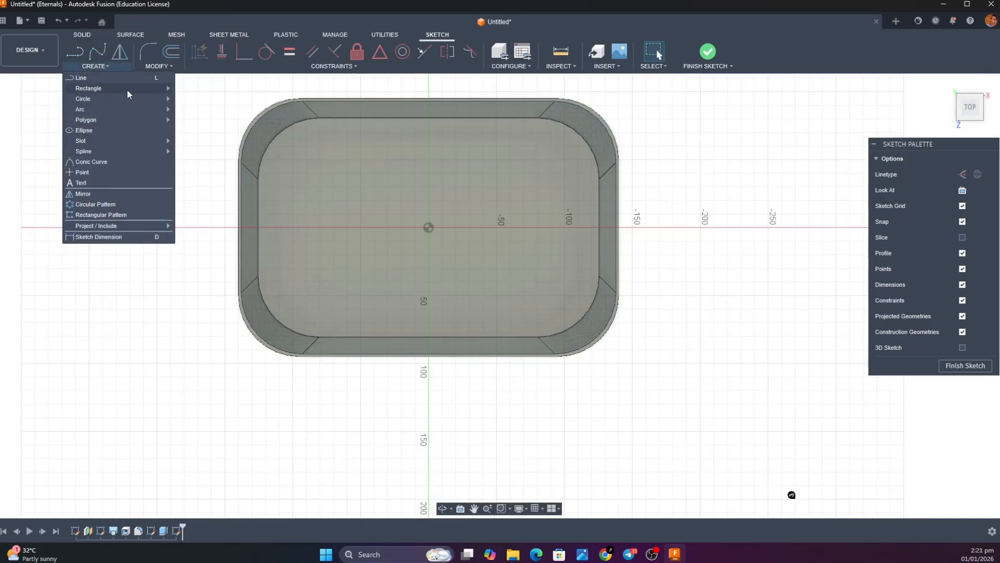
mouse_move(157, 89)
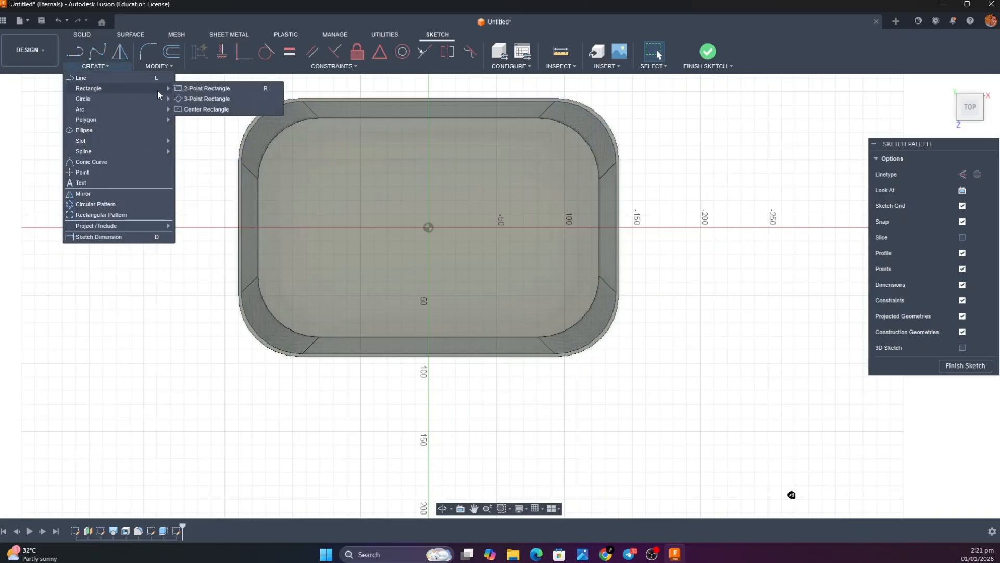
left_click(211, 111)
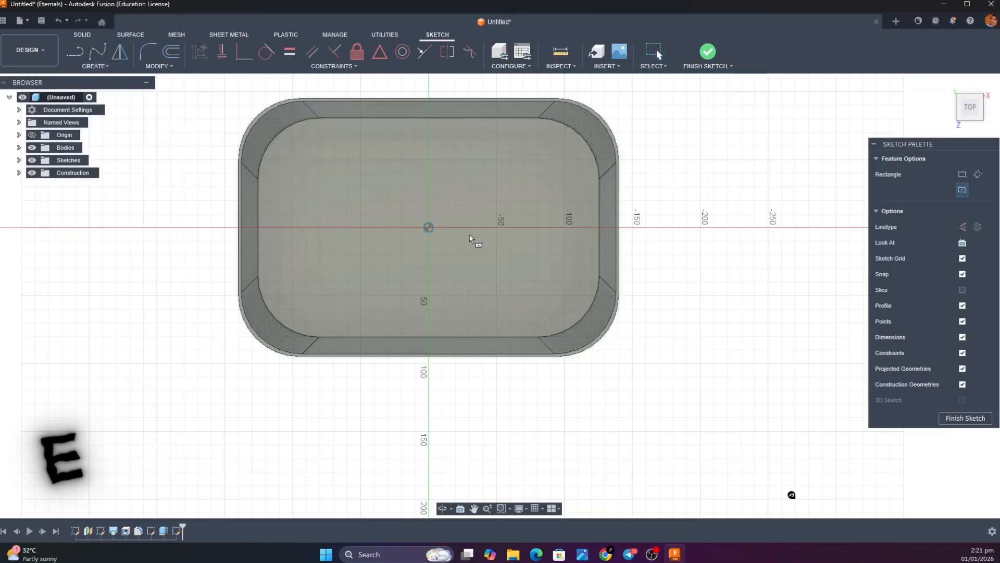
left_click(428, 227)
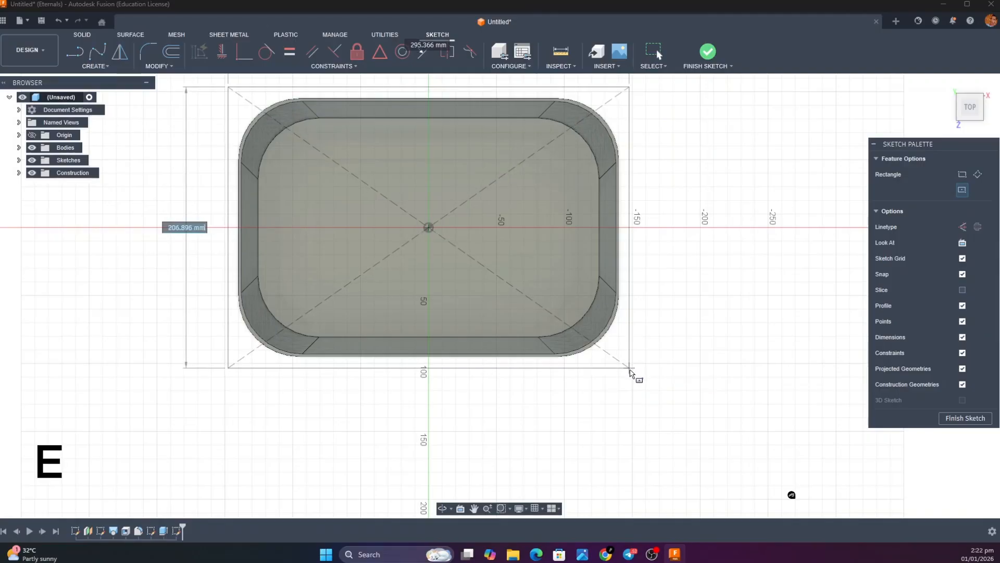
key("Escape")
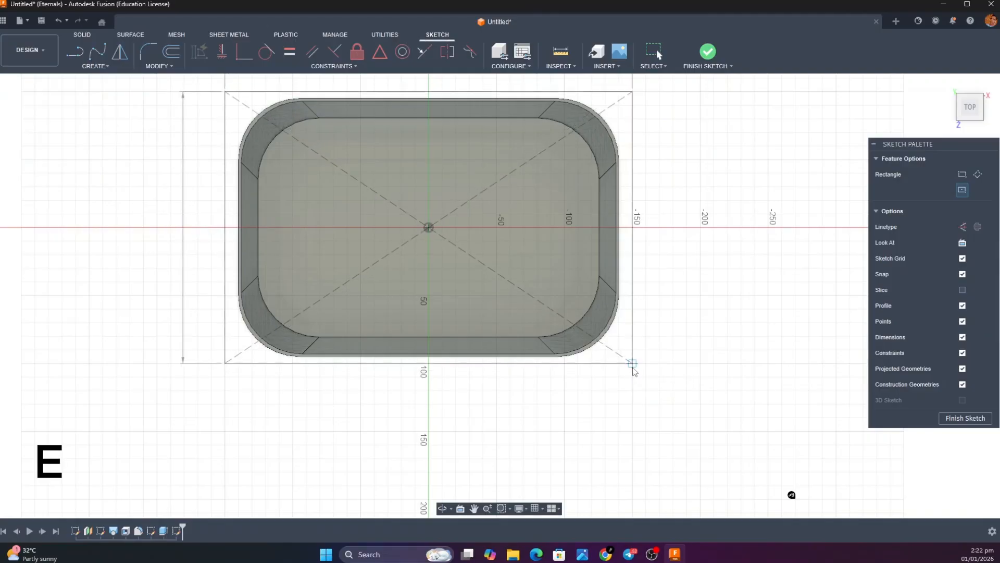
left_click(502, 155)
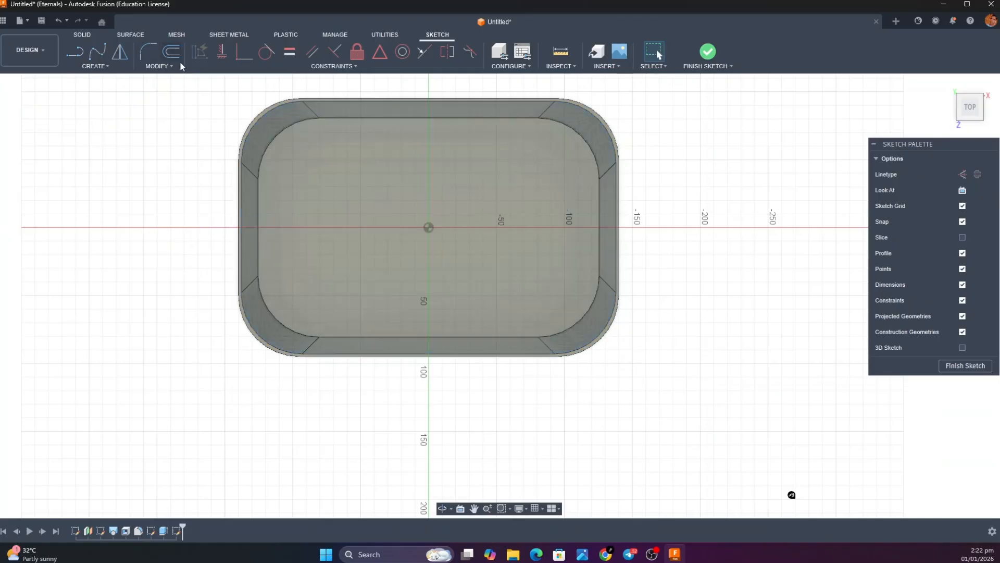
left_click(177, 57)
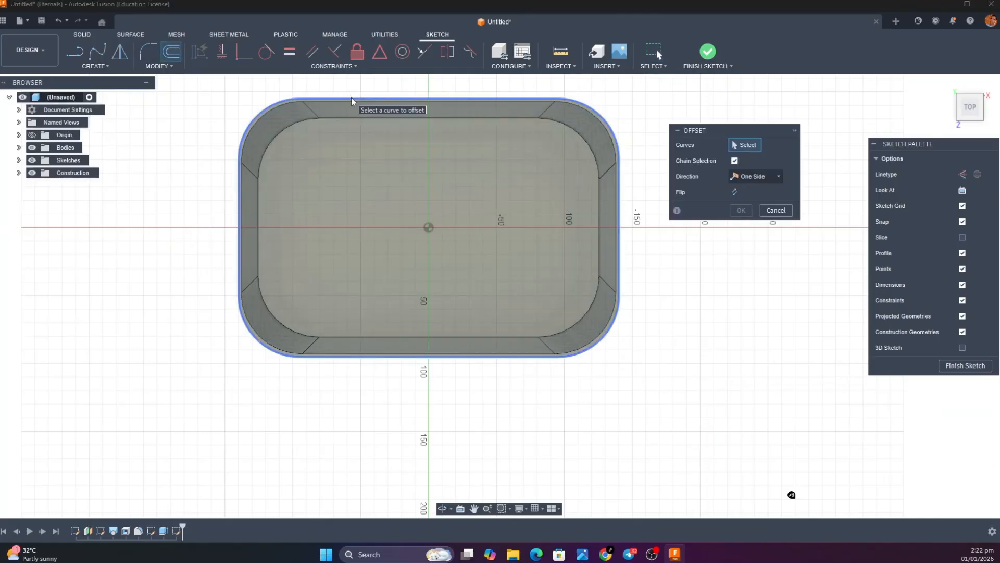
left_click(351, 98)
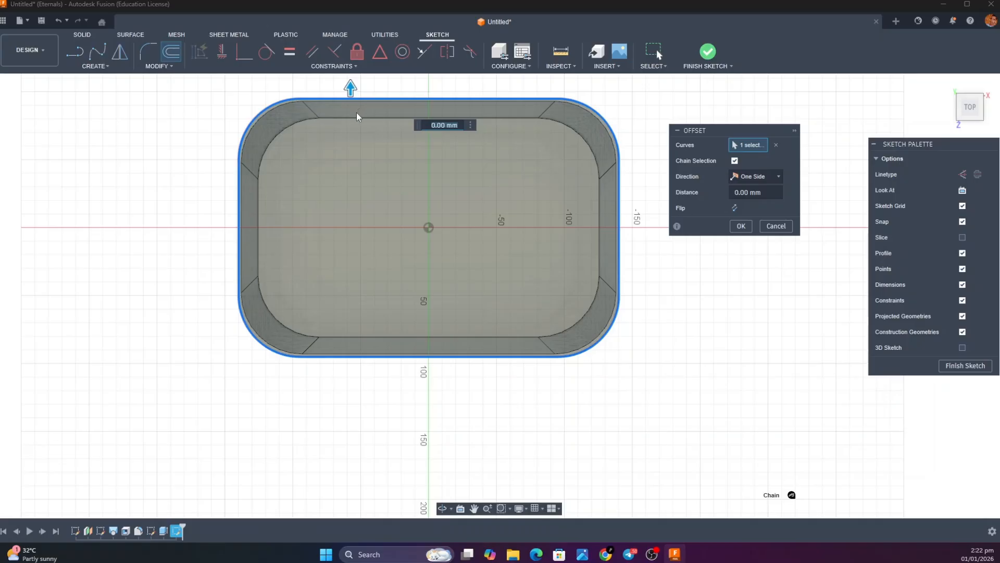
key("Escape")
Start a center rectangle at the origin on the rim sketch and set its height to 190+11+11 mm
left_click(101, 68)
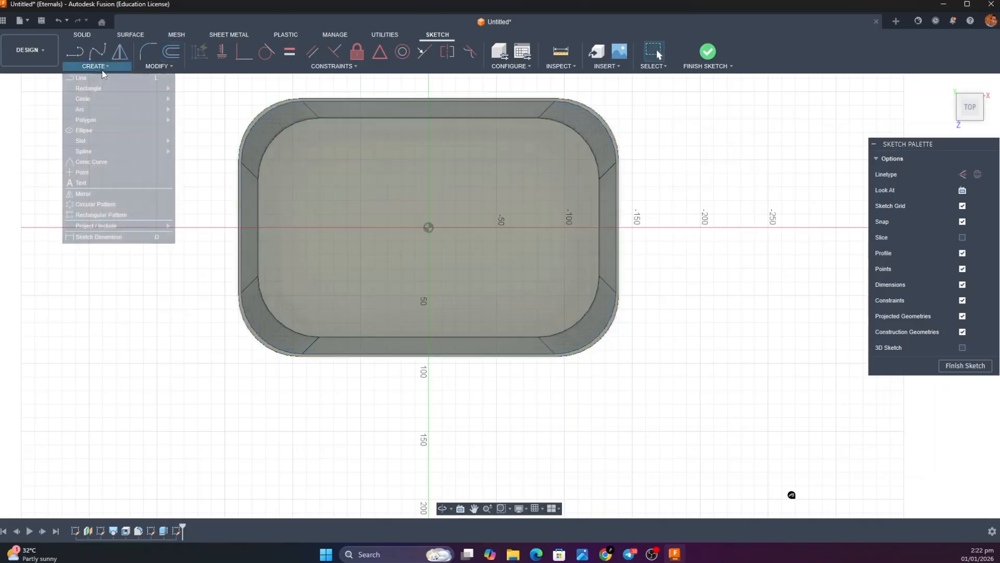
mouse_move(117, 87)
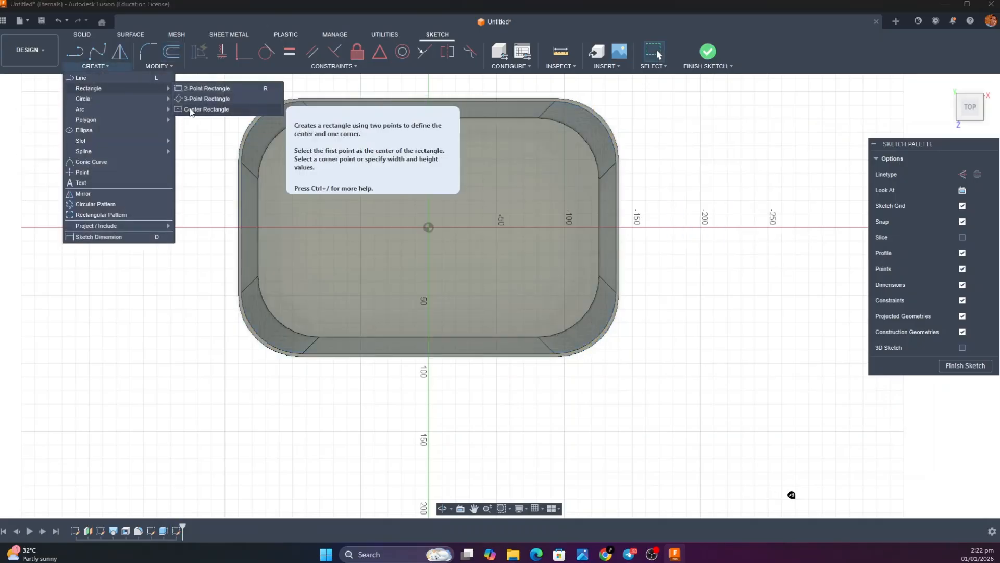
left_click(206, 109)
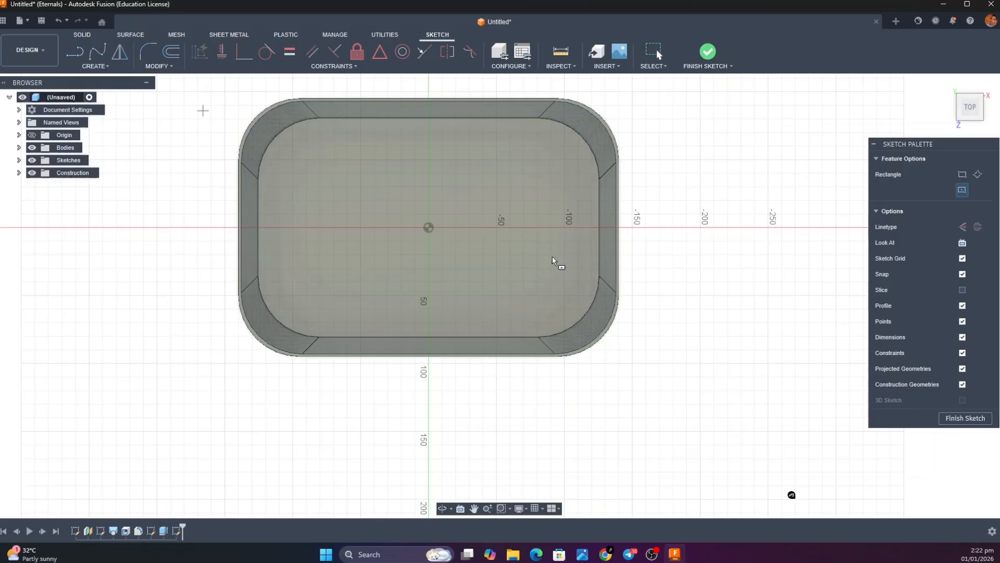
left_click(429, 227)
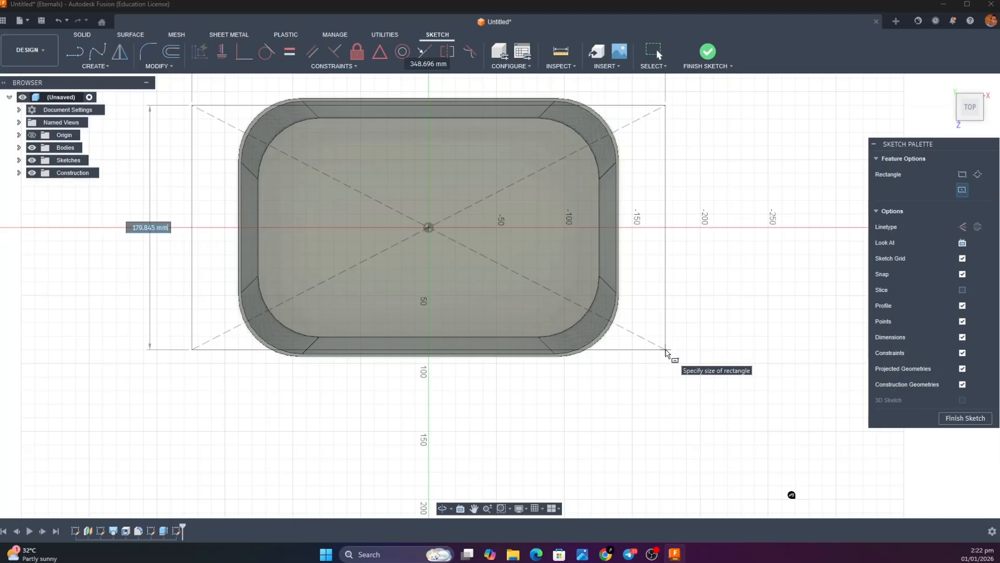
type("190")
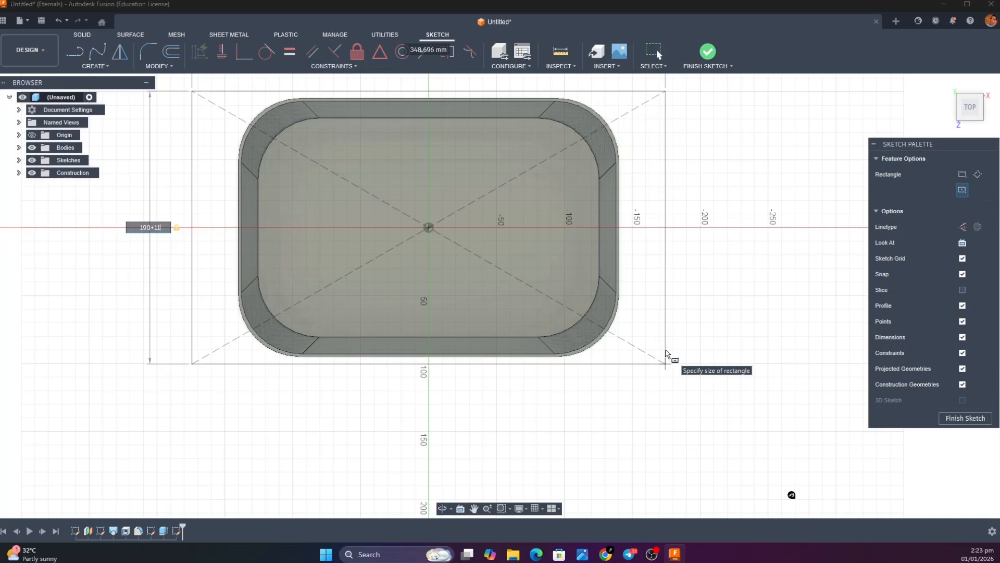
type("+11")
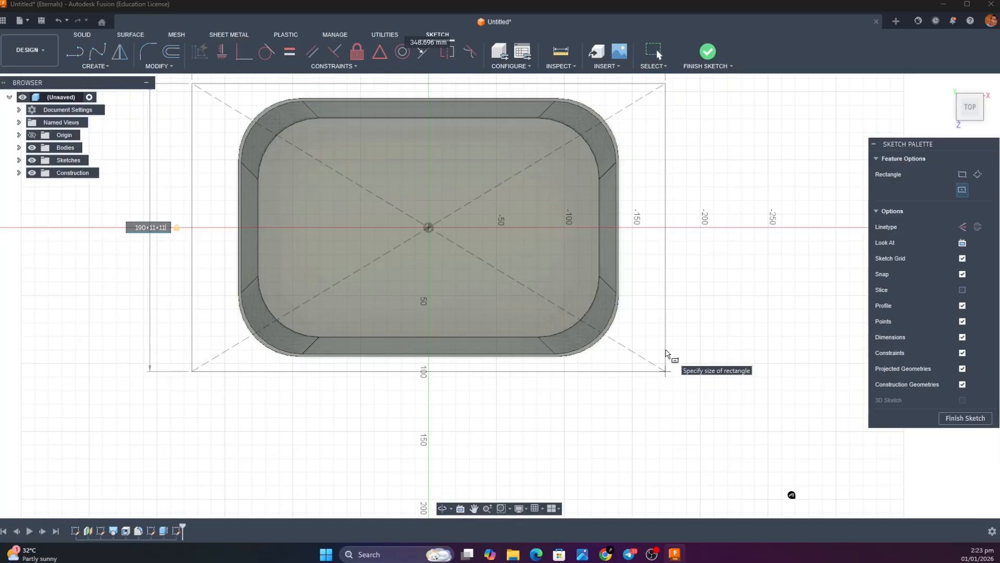
key("Tab")
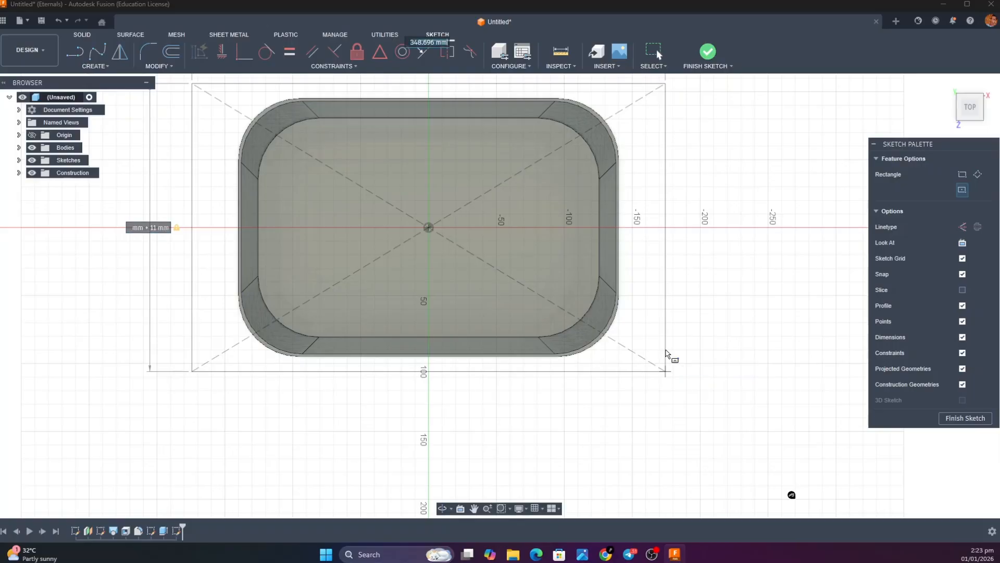
Set the center rectangle's width to 280+8+8 mm, place it and finish the sketch
type("28")
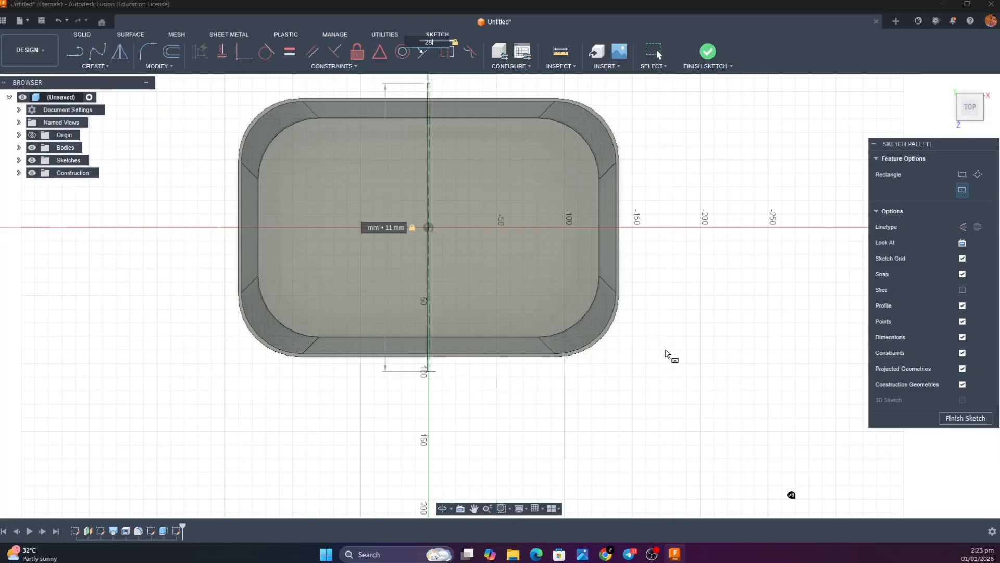
type("0")
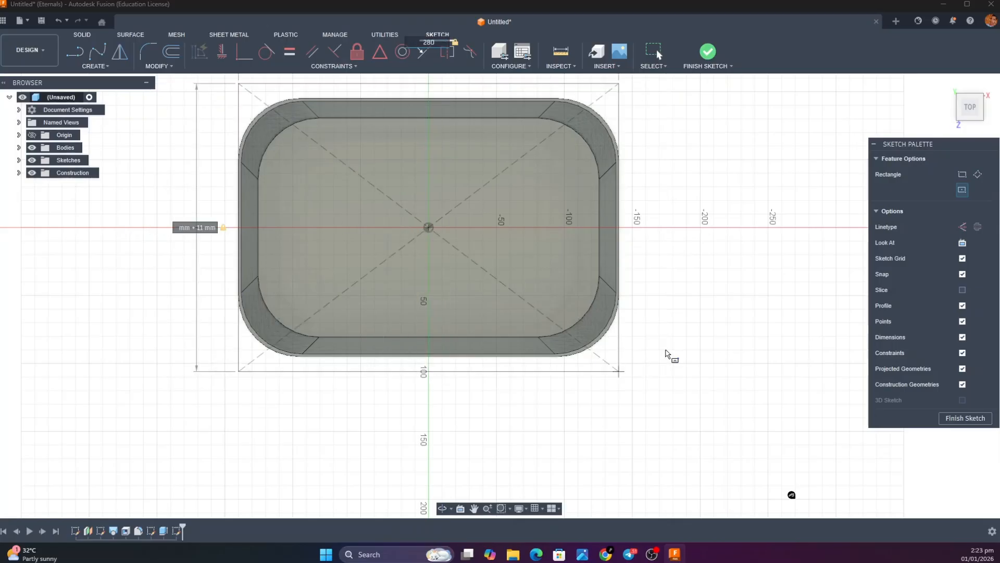
type("+8")
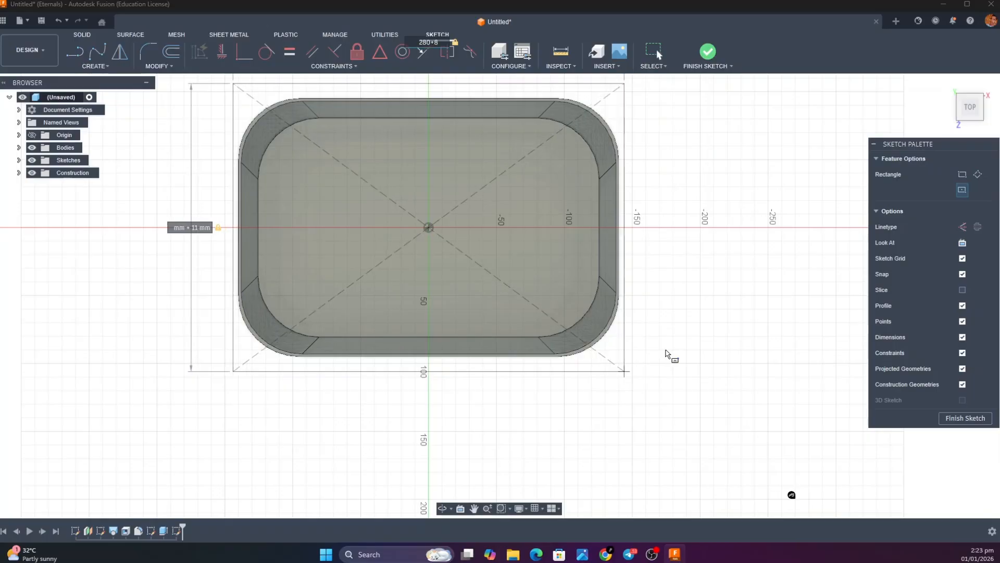
type("+8")
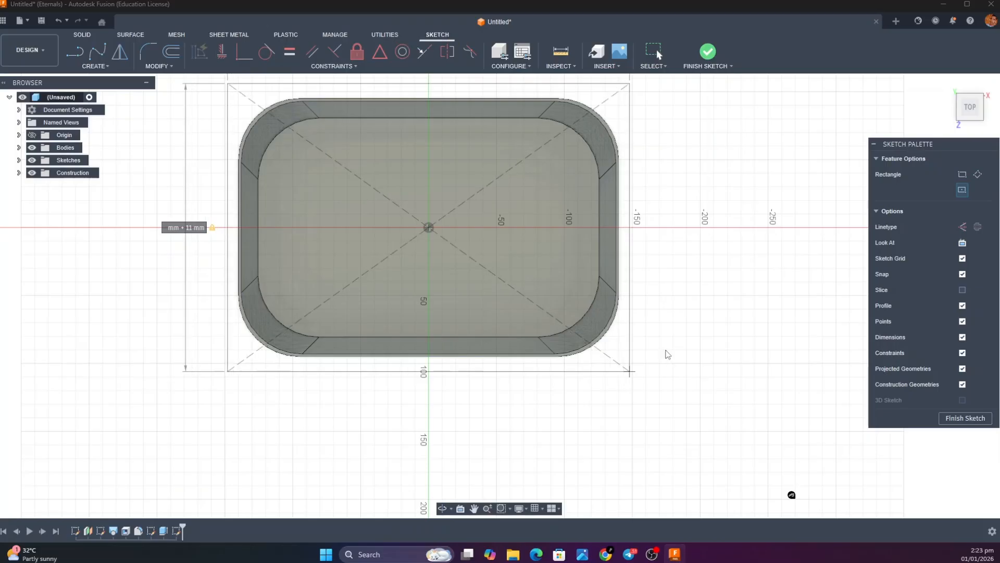
key("Return")
left_click(707, 52)
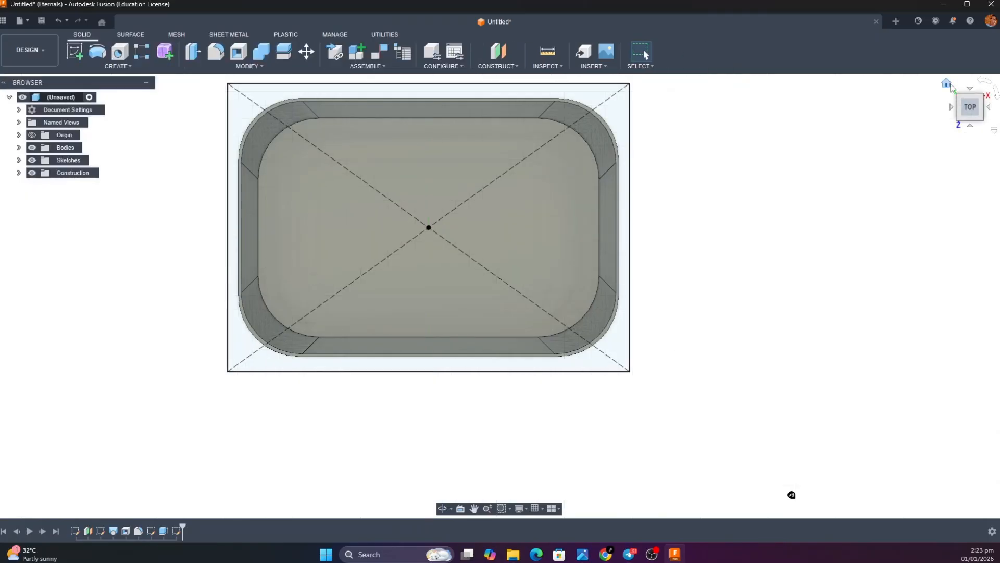
Extrude the area between the rectangle and the bin opening, including the thin wall rim, by 2 mm with the Join operation
left_click(947, 82)
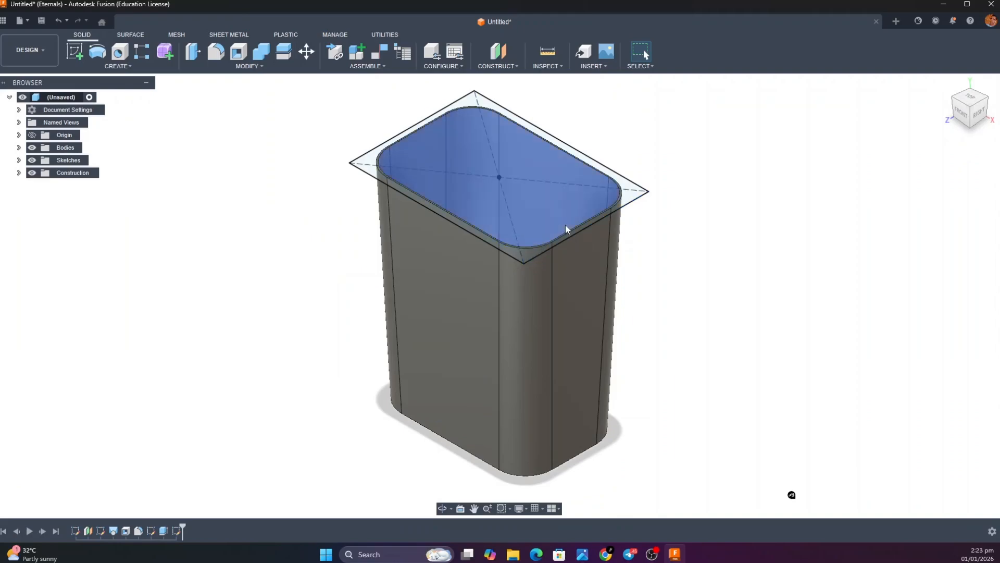
key("e")
left_click(537, 250)
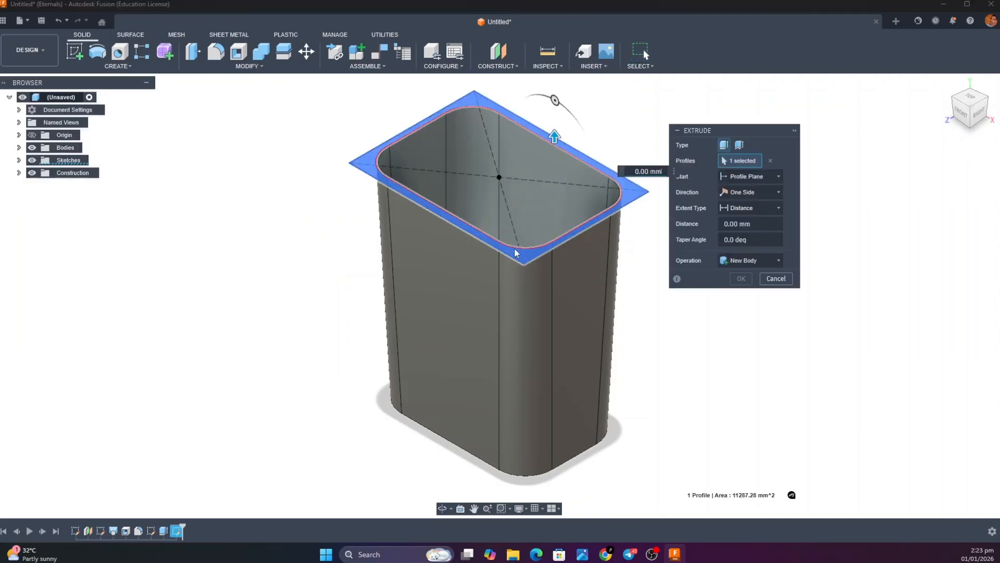
scroll(514, 252, "up", 6)
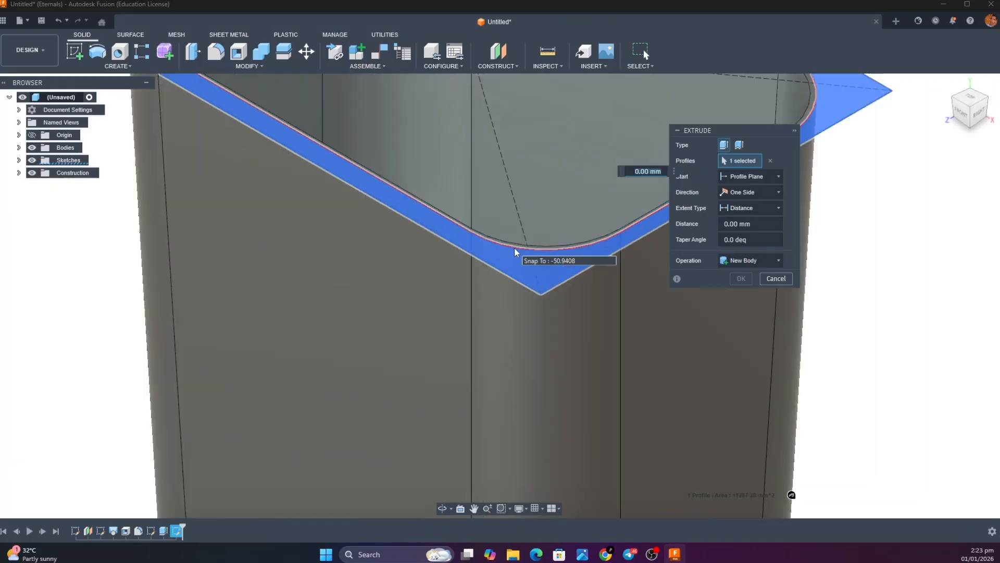
left_click(514, 247)
scroll(514, 240, "up", 3)
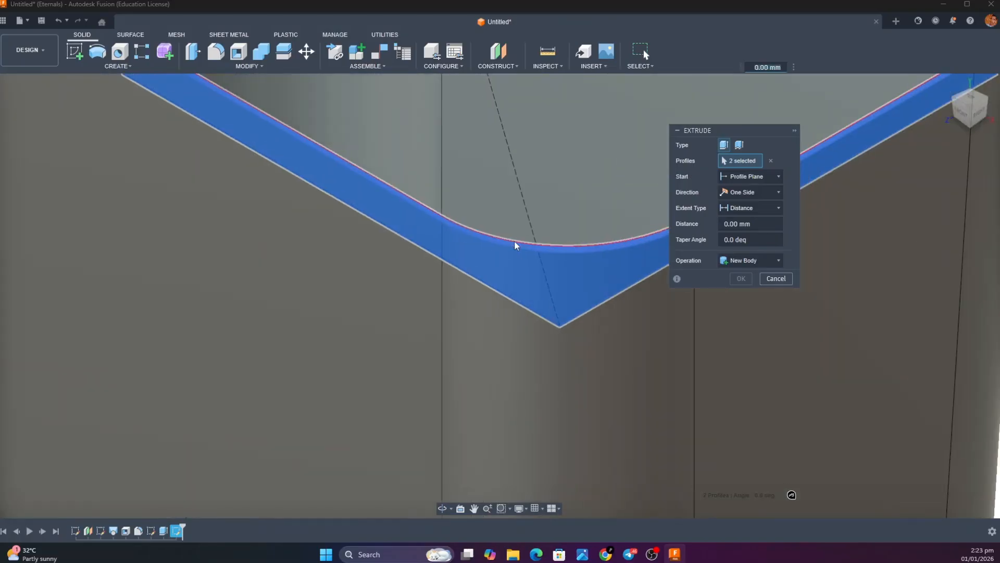
scroll(514, 243, "down", 4)
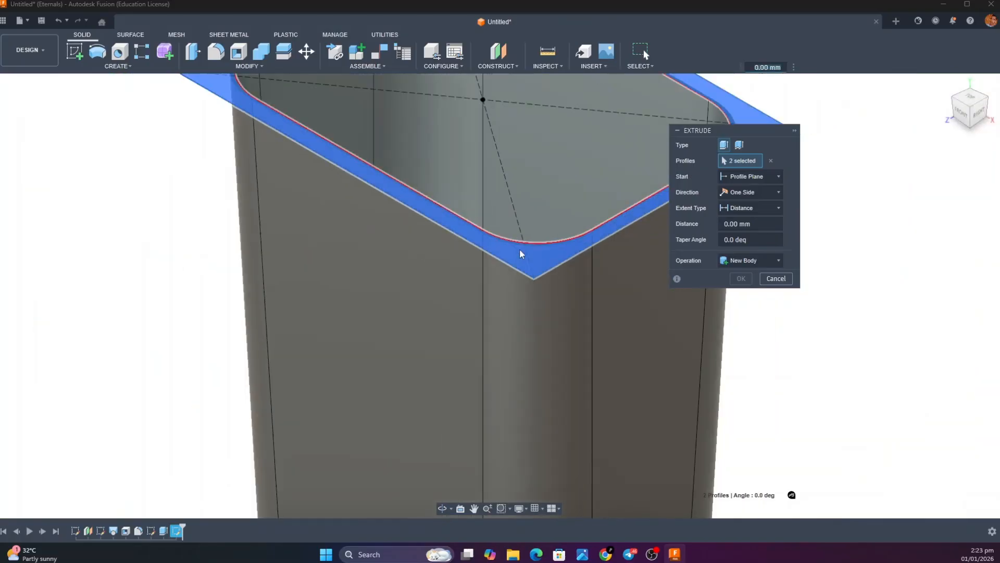
type("2")
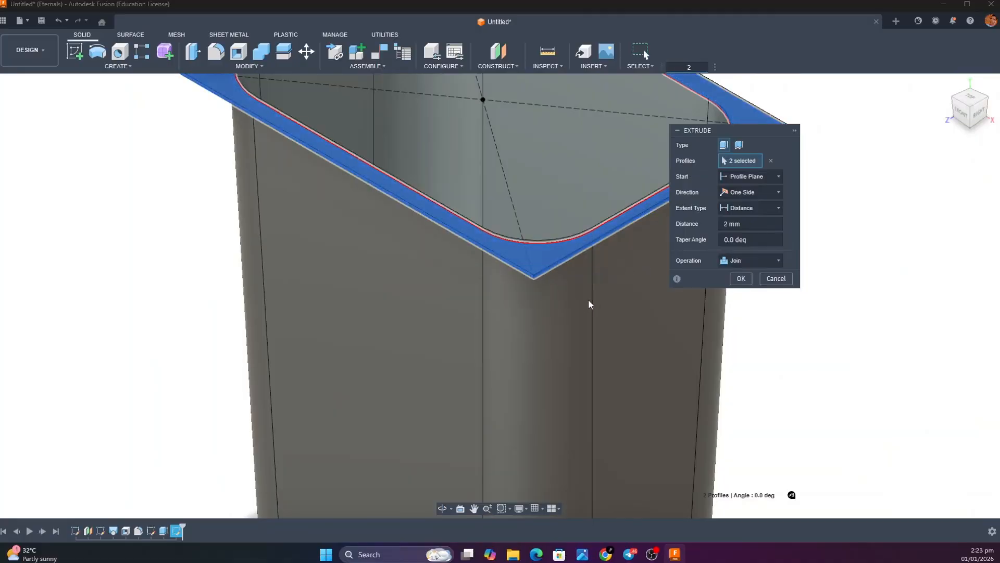
left_click(740, 278)
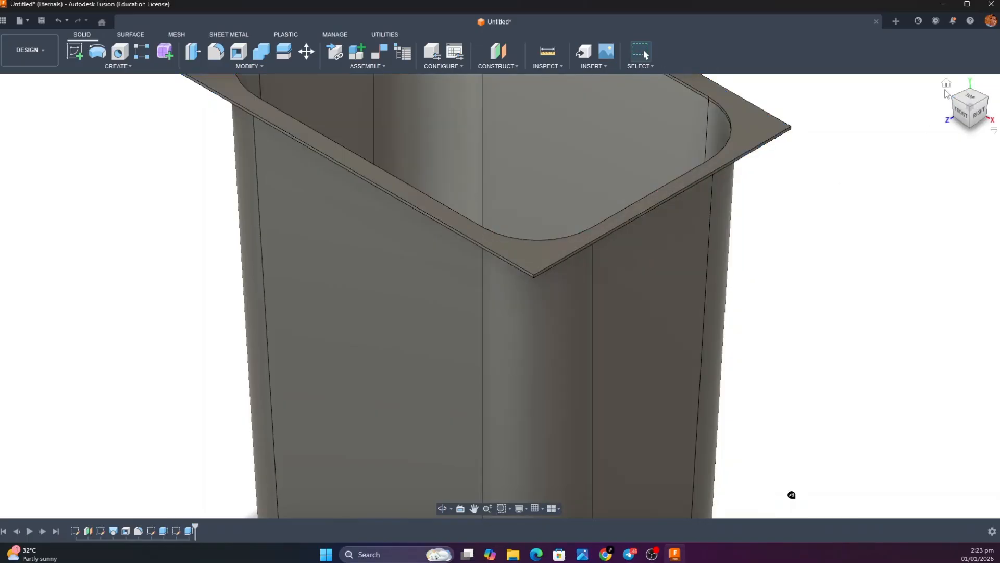
Examine the rim's corners in the bare bin body's reference image and return to Autodesk Fusion
left_click(946, 84)
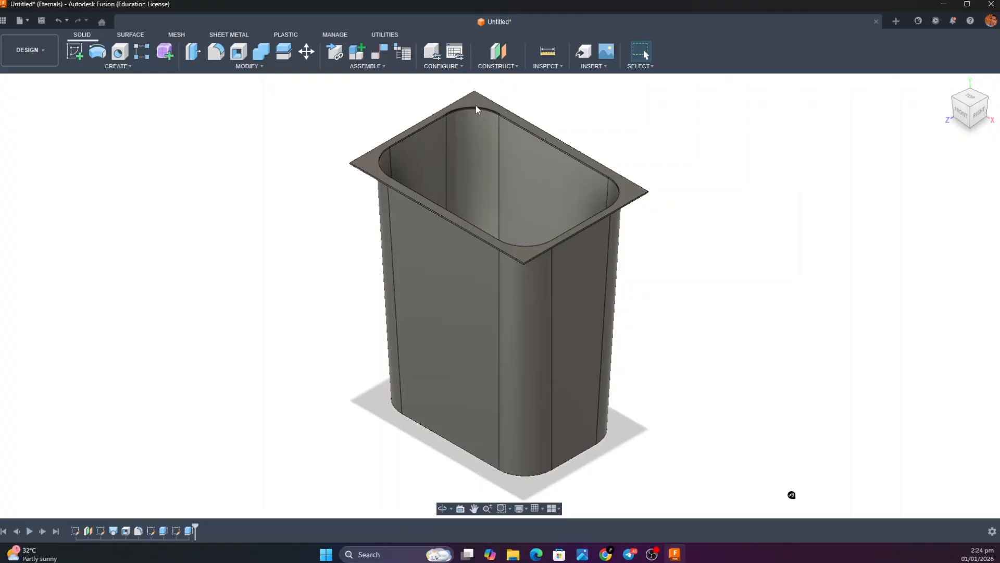
mouse_move(583, 553)
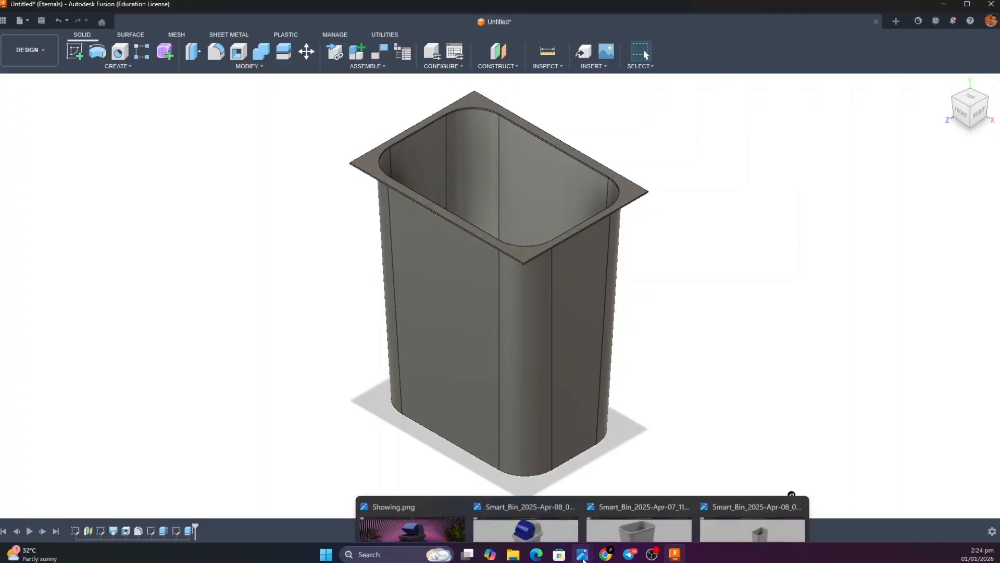
left_click(618, 498)
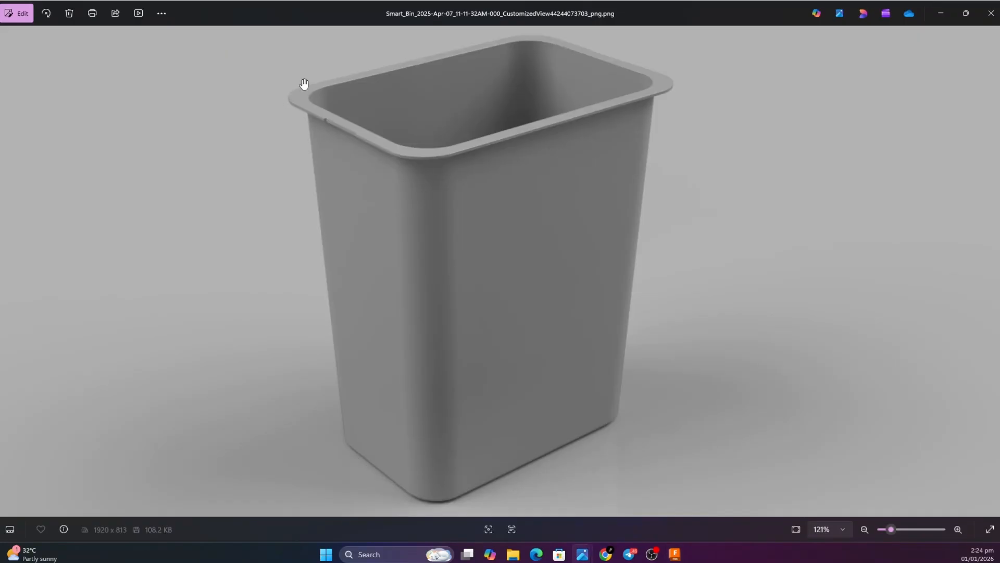
left_click(940, 8)
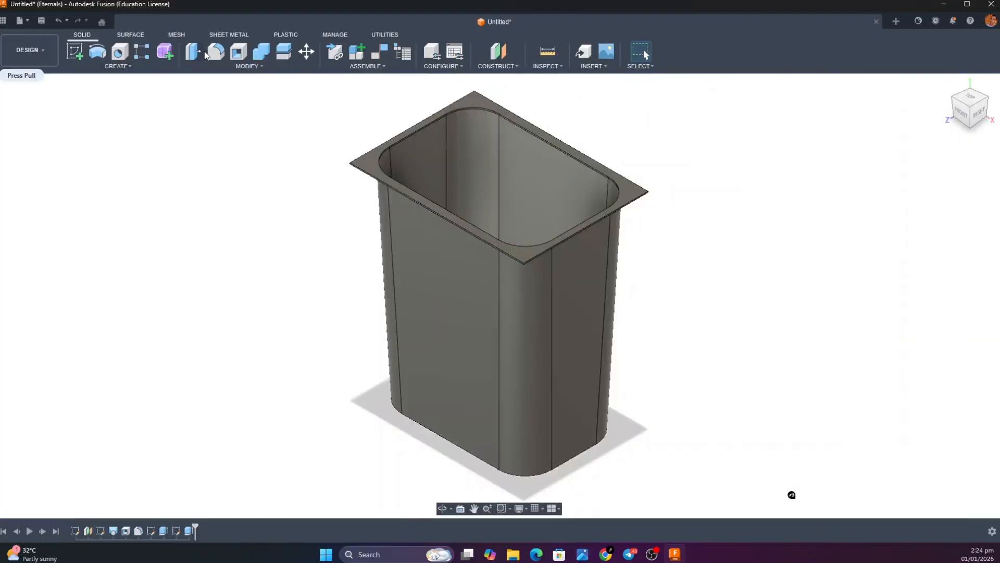
Start a constant-radius fillet and select the short vertical edges at the rim flange's left and front corners
key("f")
scroll(354, 163, "down", 3)
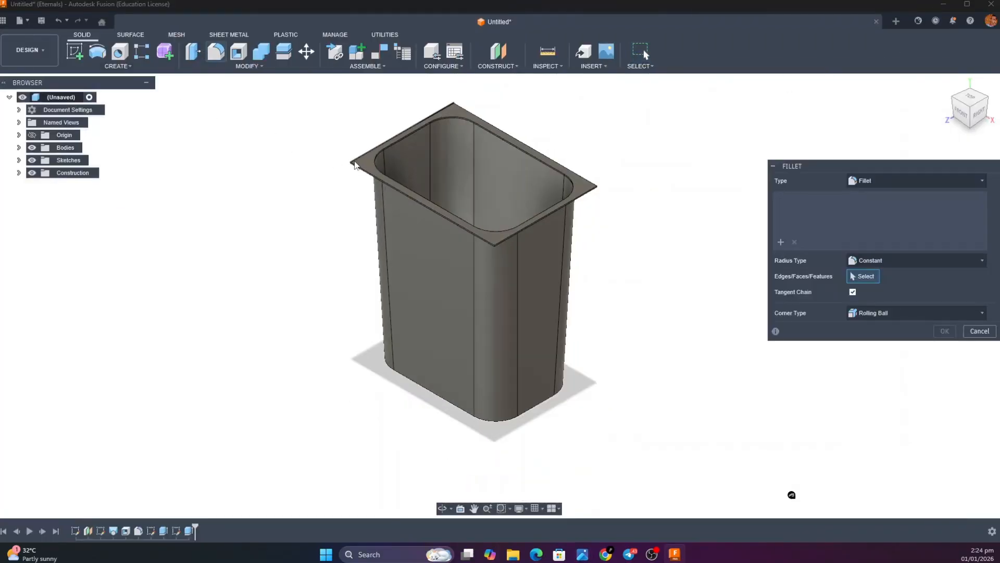
scroll(350, 164, "up", 5)
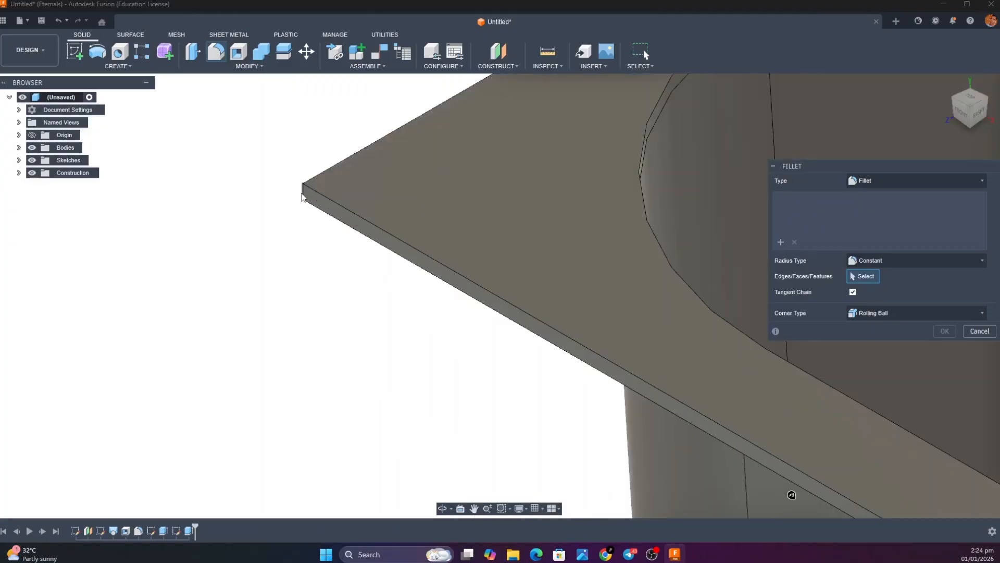
left_click(302, 197)
scroll(313, 200, "down", 10)
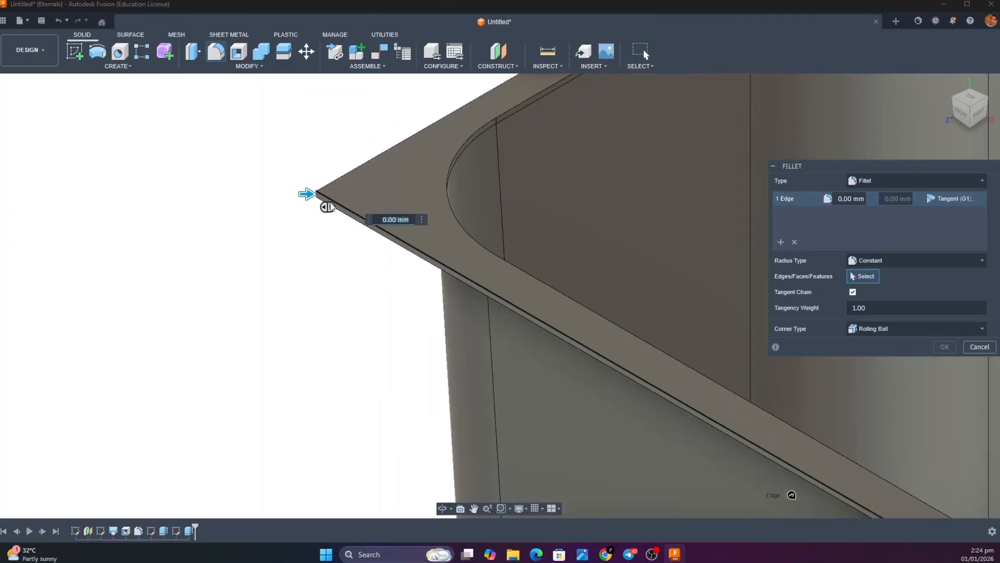
scroll(477, 287, "up", 6)
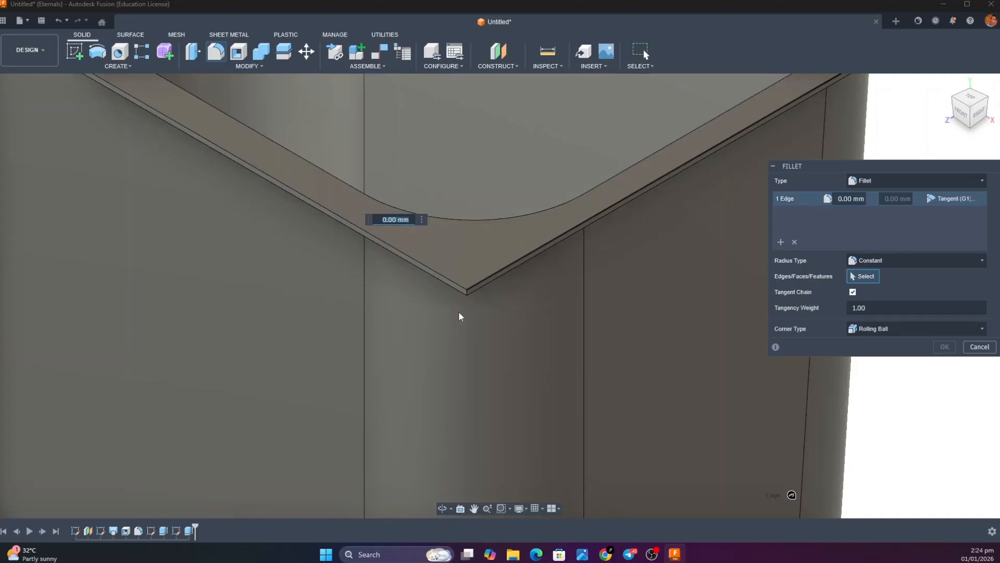
scroll(452, 301, "up", 2)
left_click(452, 298)
scroll(459, 299, "up", 2)
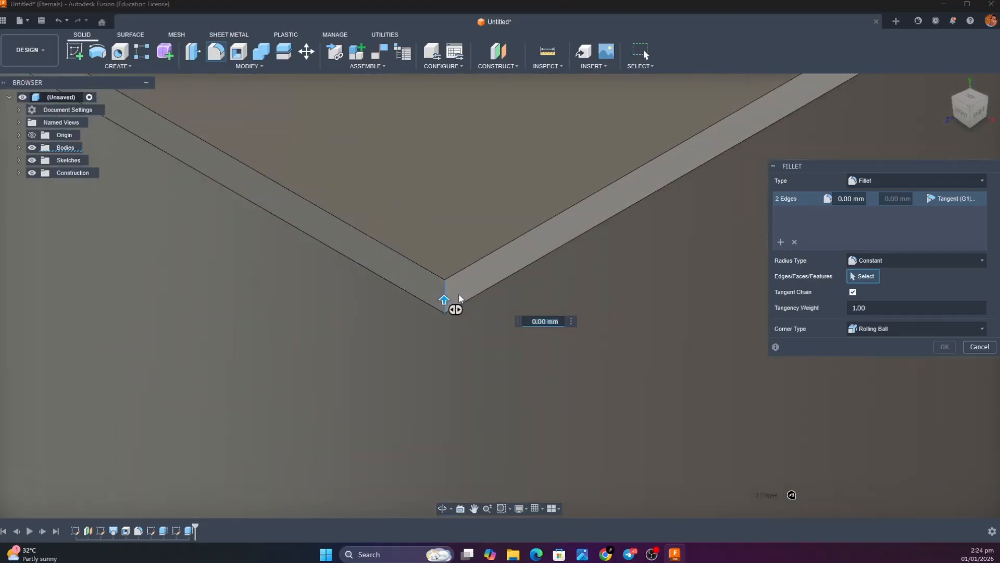
Add the short vertical edges at the rim flange's right and back corners to the fillet selection
scroll(514, 273, "down", 8)
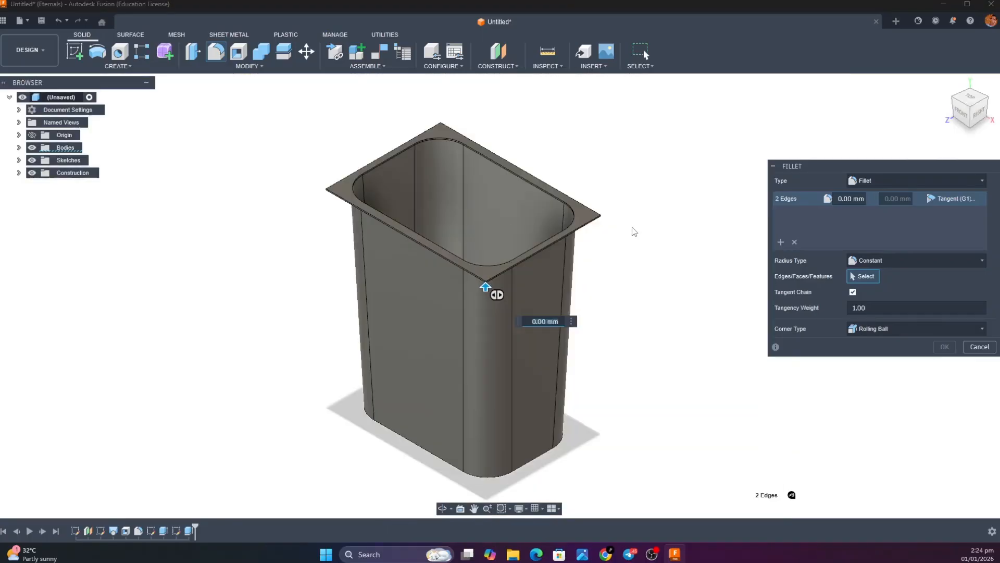
scroll(625, 226, "up", 3)
scroll(532, 192, "up", 4)
scroll(458, 179, "up", 3)
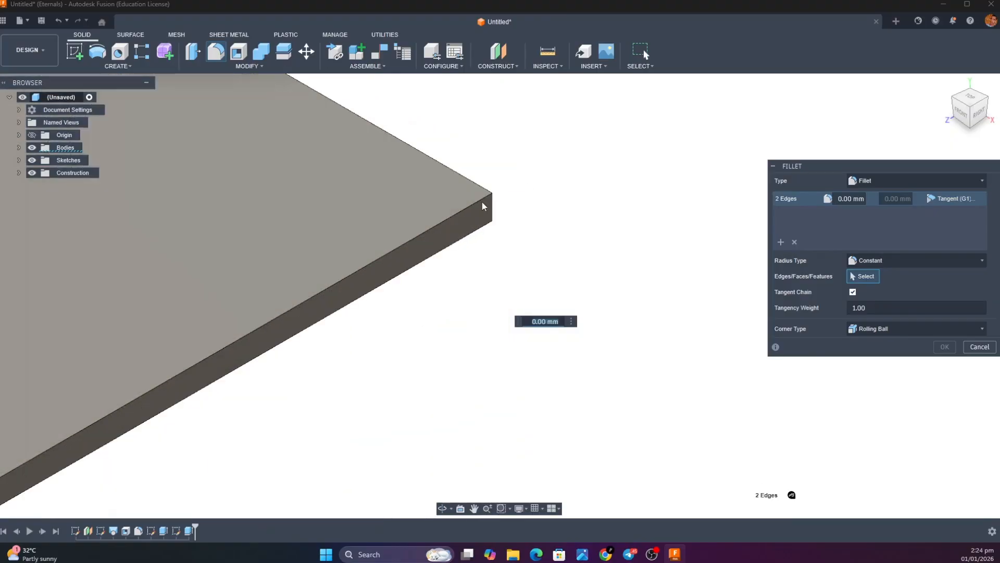
left_click(502, 204)
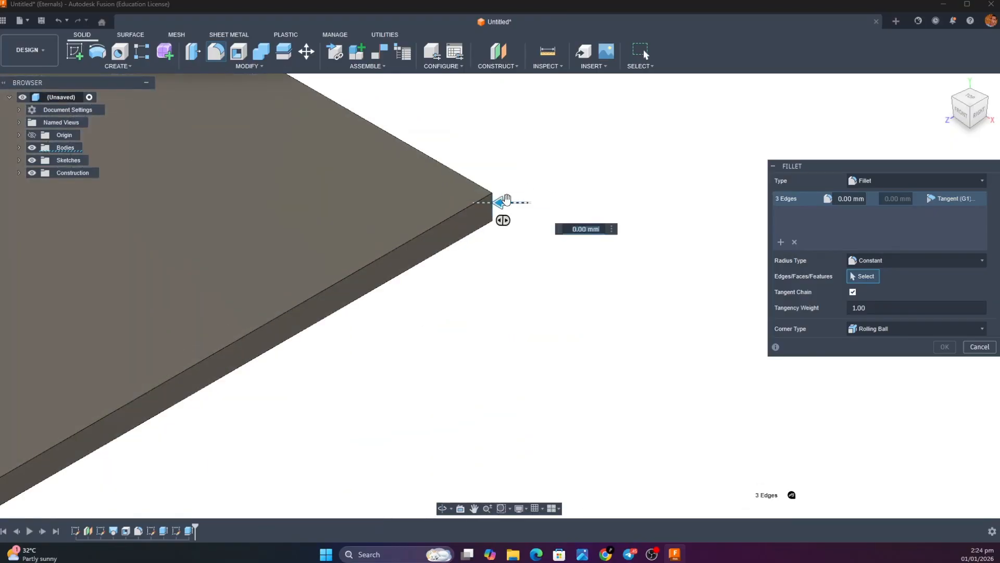
scroll(508, 201, "down", 8)
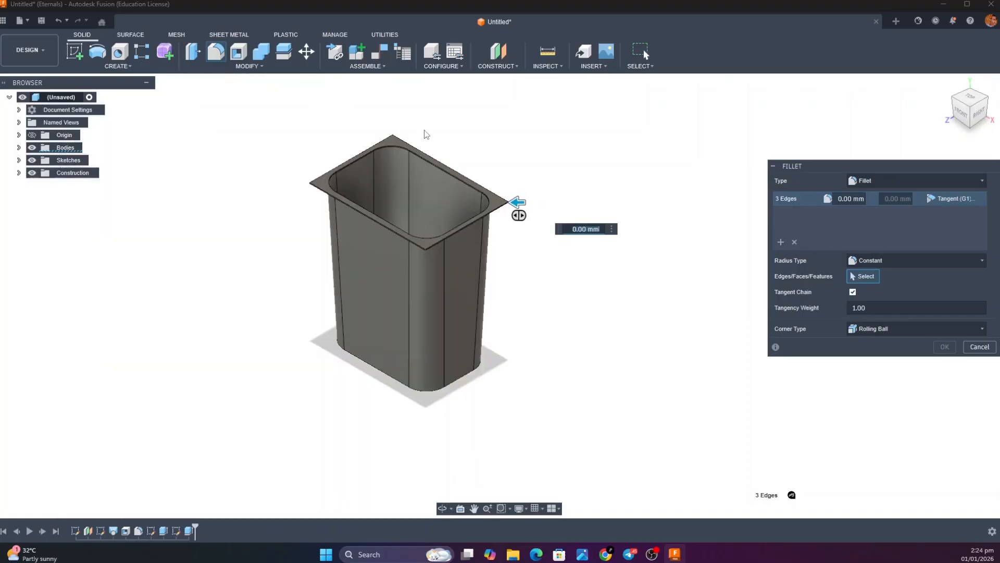
scroll(390, 135, "up", 8)
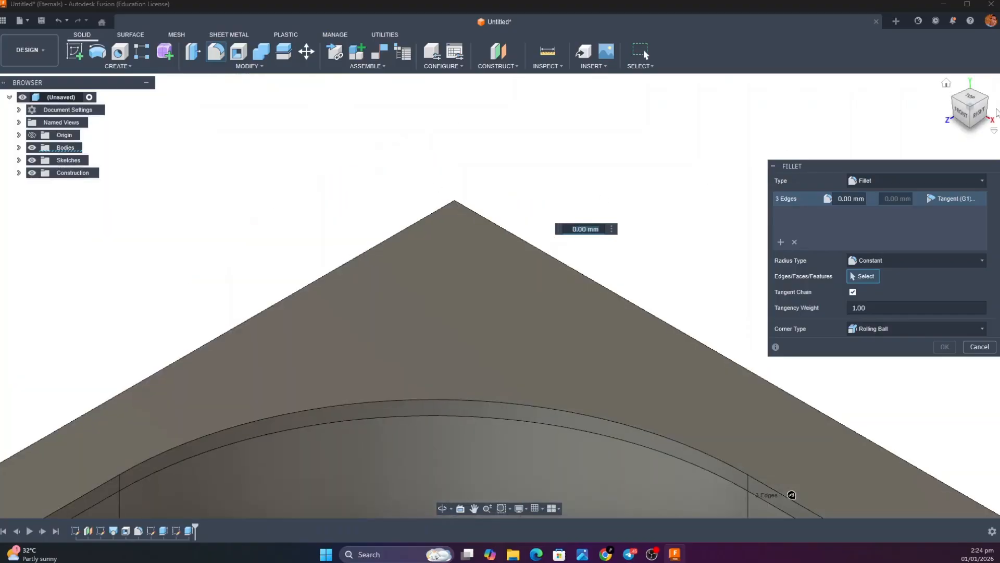
mouse_move(981, 118)
left_mouse_down()
mouse_move(893, 132)
mouse_move(897, 93)
left_mouse_up()
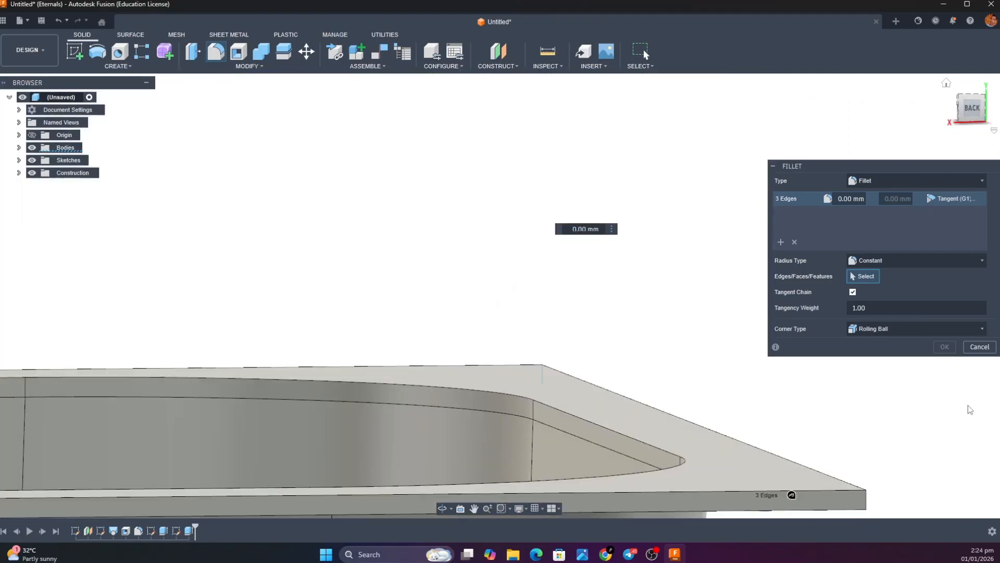
left_click(867, 504)
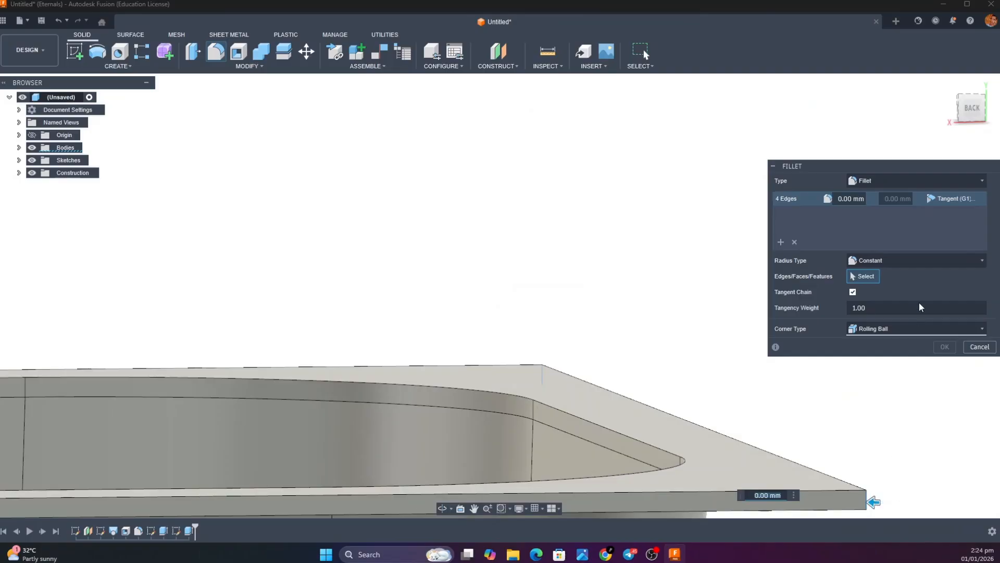
Fillet the four selected rim flange corners with a 45 mm radius
left_click(948, 82)
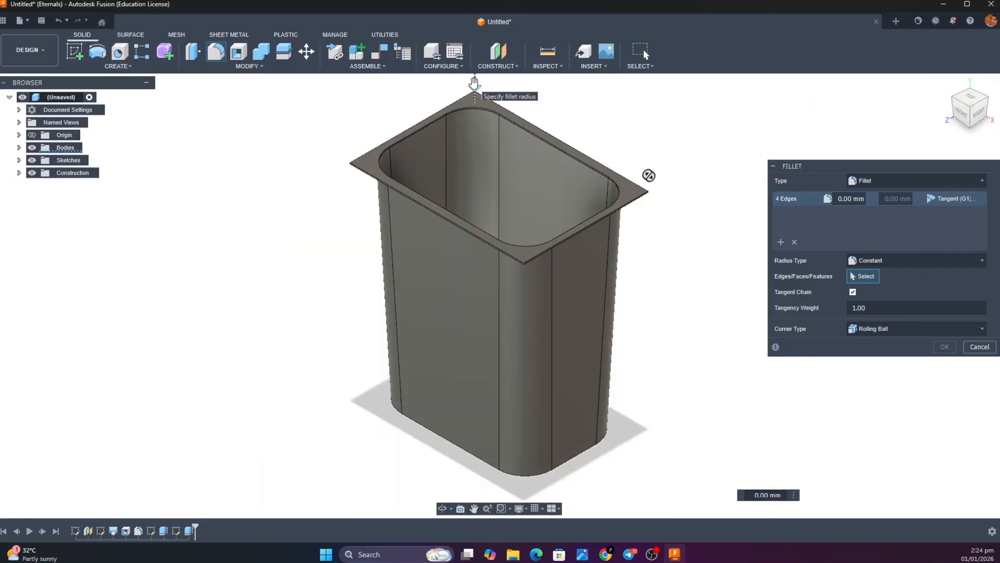
left_click_drag(475, 87, 475, 92)
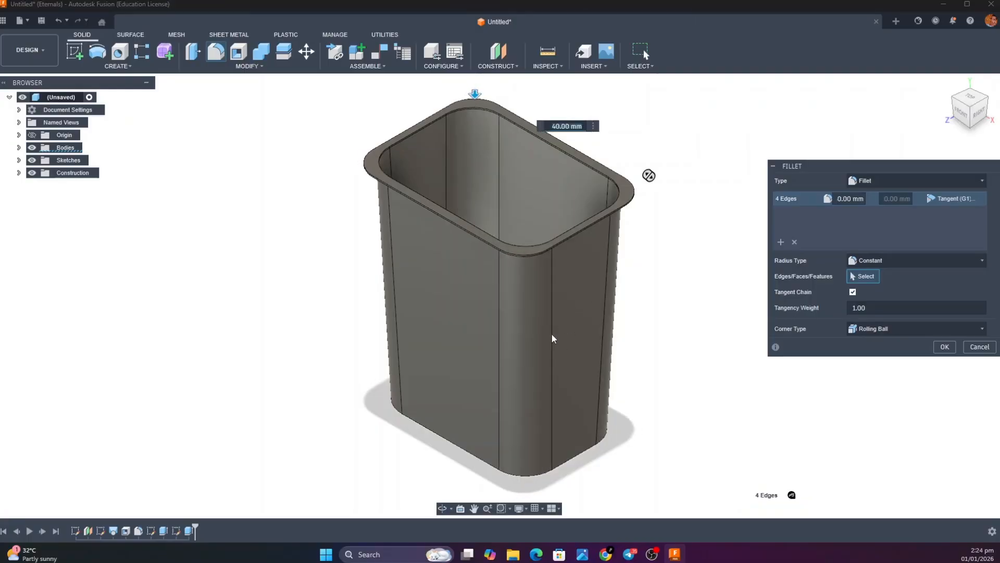
type("45")
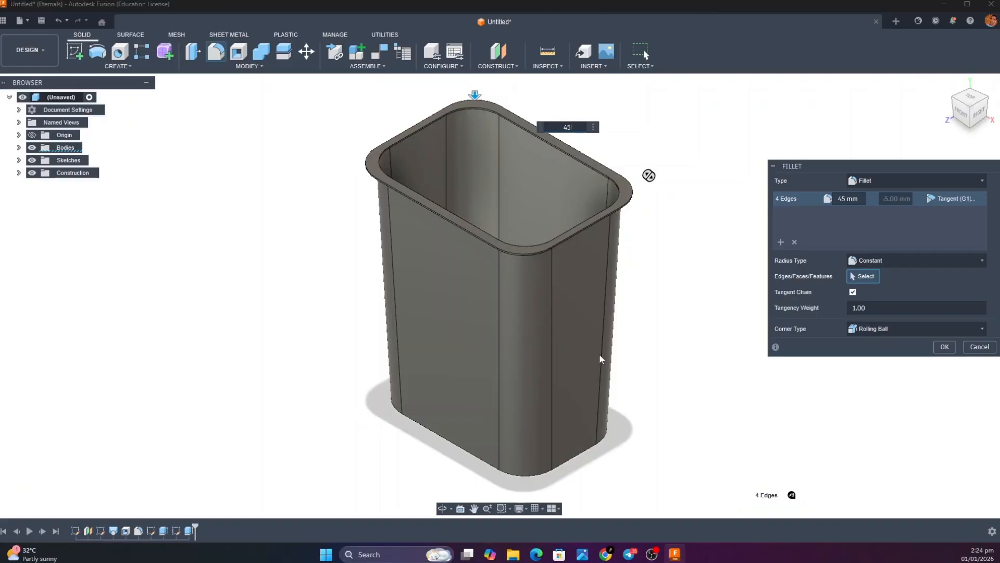
key("Return")
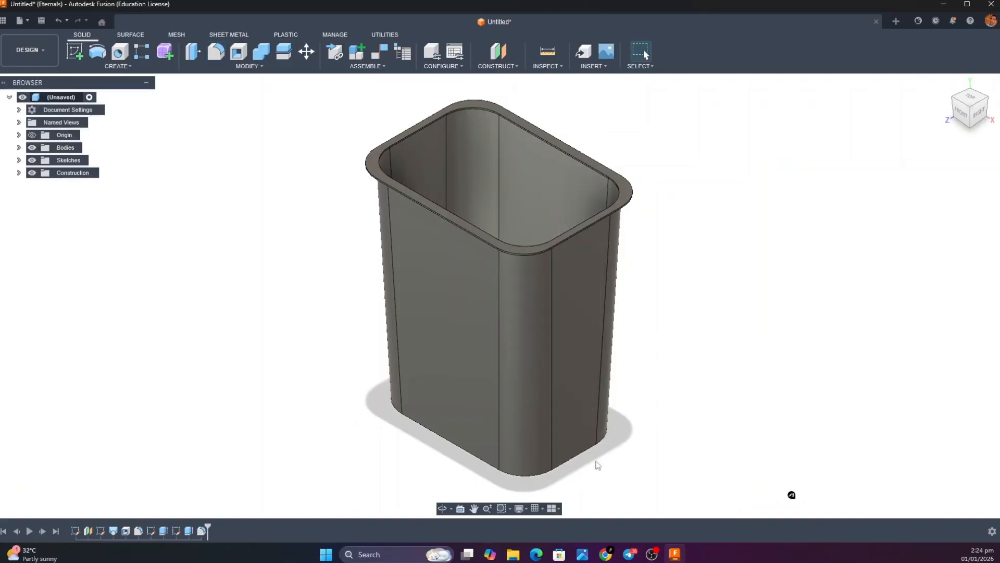
Examine the rim in the bare bin body's reference image and return to Autodesk Fusion
mouse_move(585, 555)
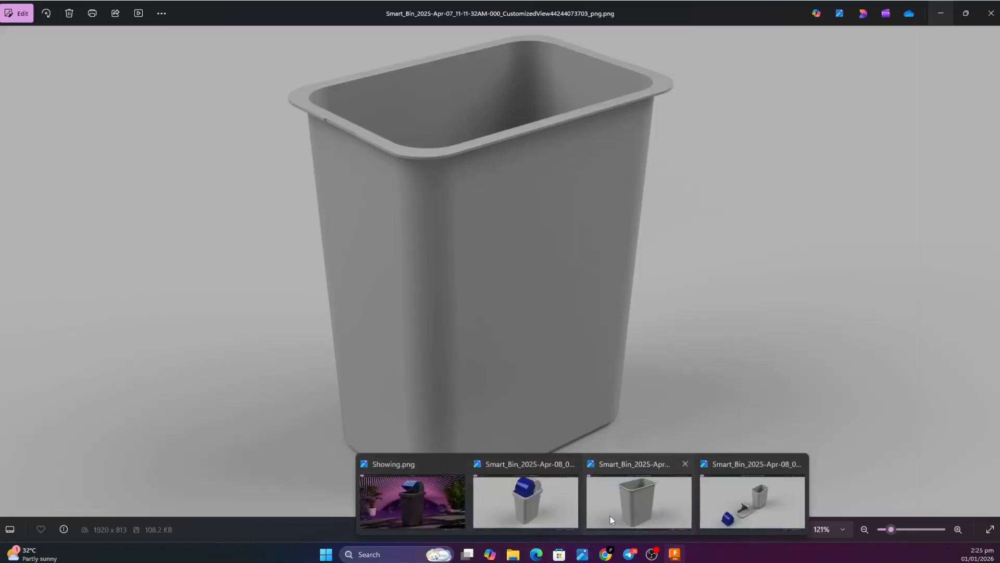
left_click(611, 516)
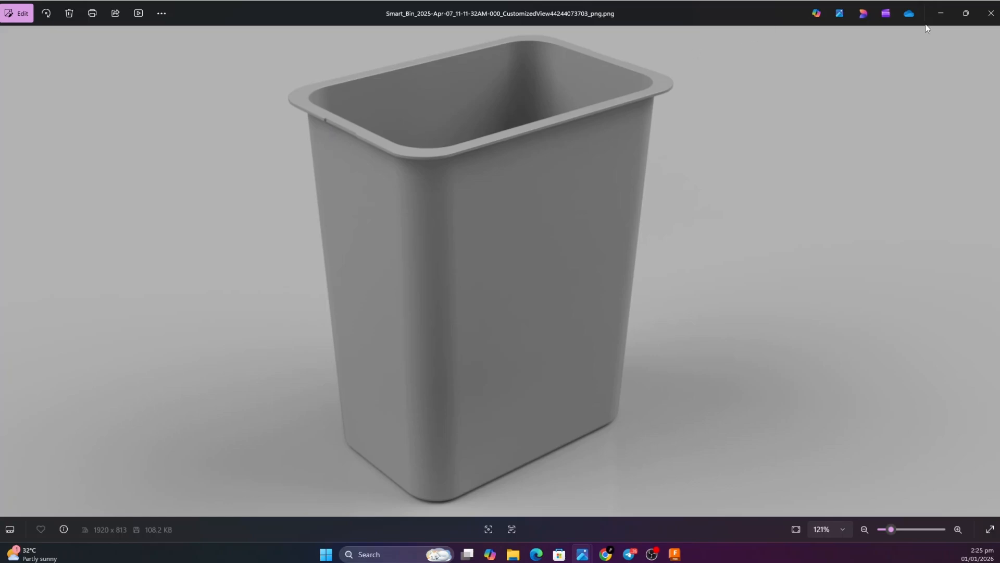
left_click(944, 13)
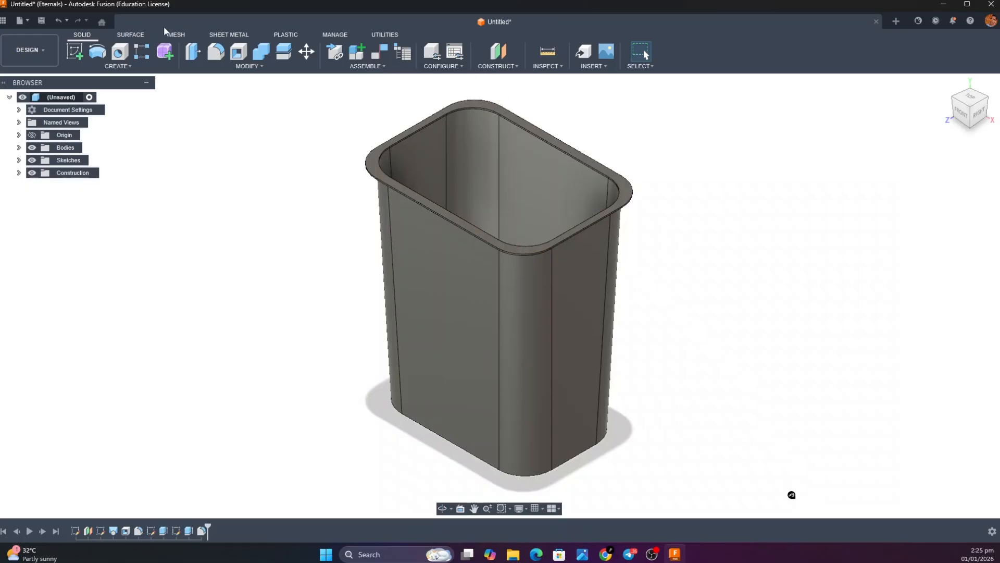
Start a new sketch on the top face of the rim flange, with the Line tool active
left_click(75, 51)
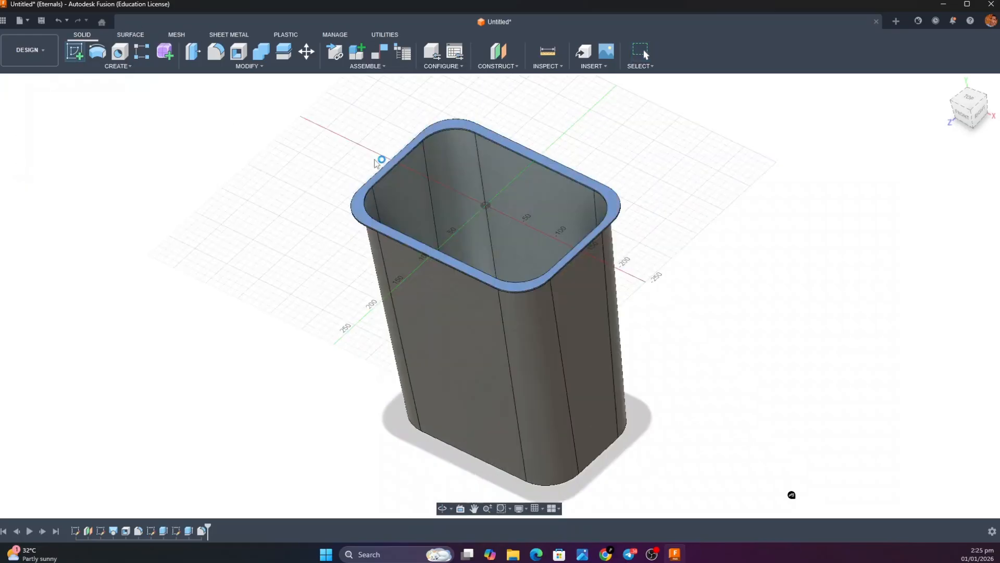
left_click(375, 162)
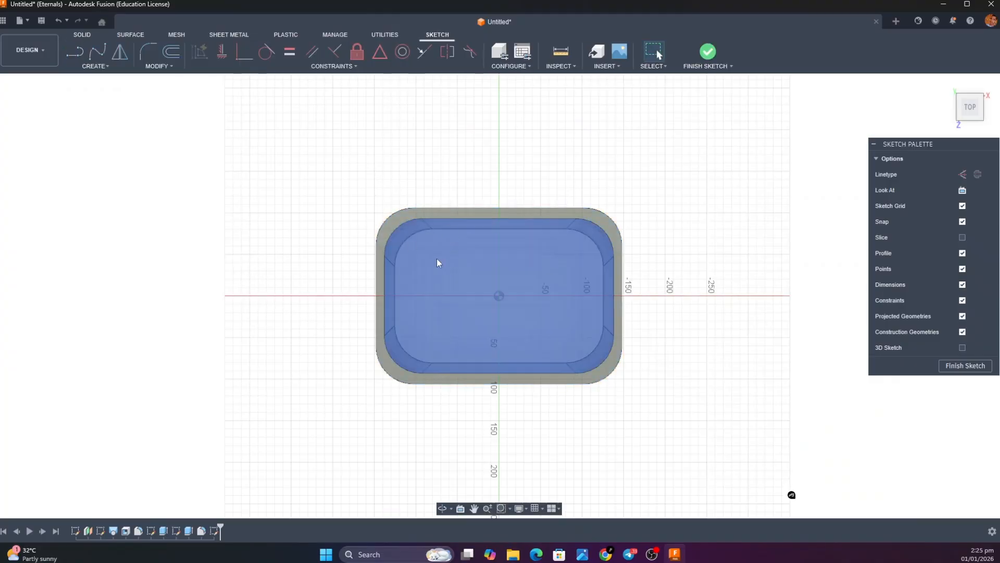
left_click(82, 59)
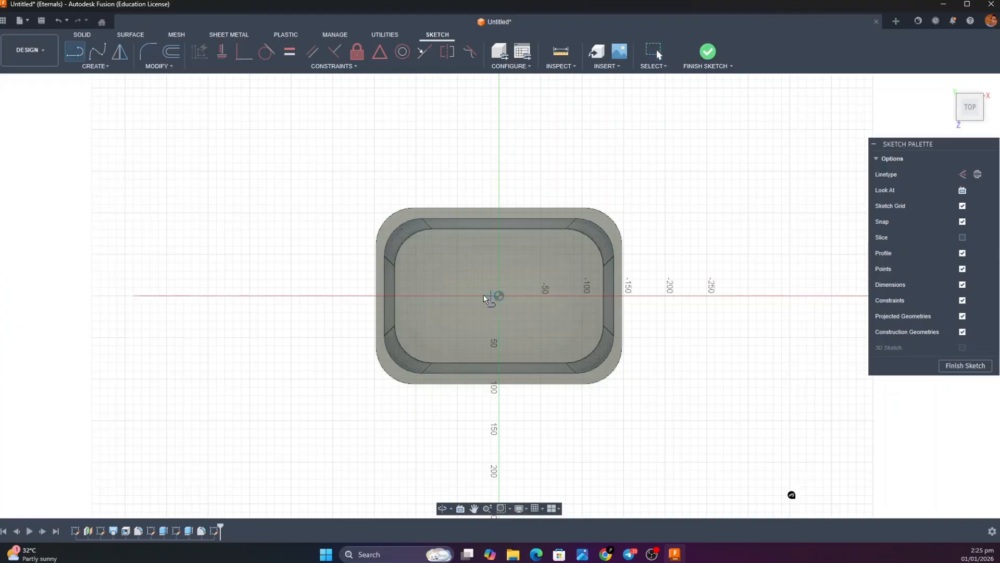
scroll(378, 296, "down", 3)
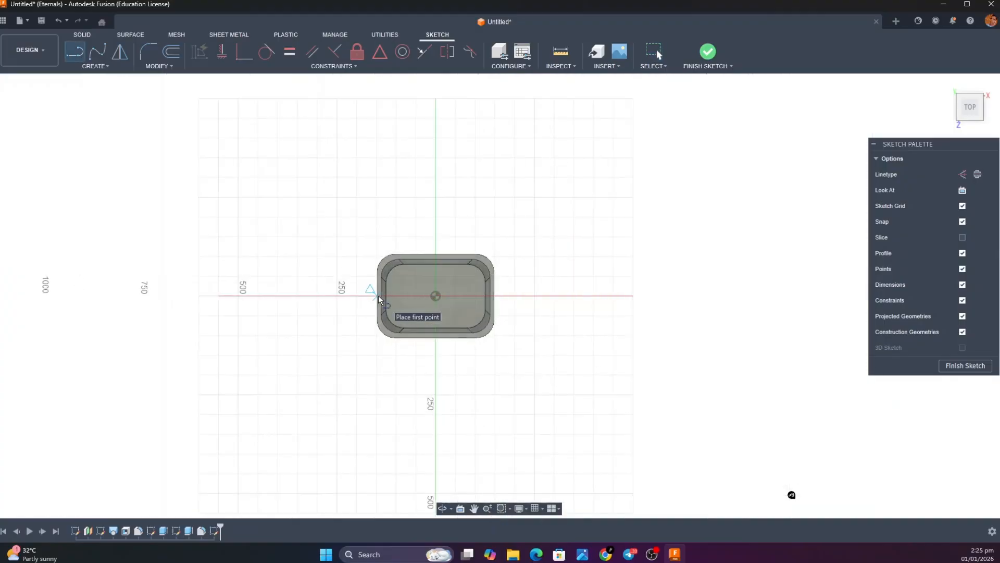
scroll(378, 295, "up", 7)
scroll(377, 296, "up", 2)
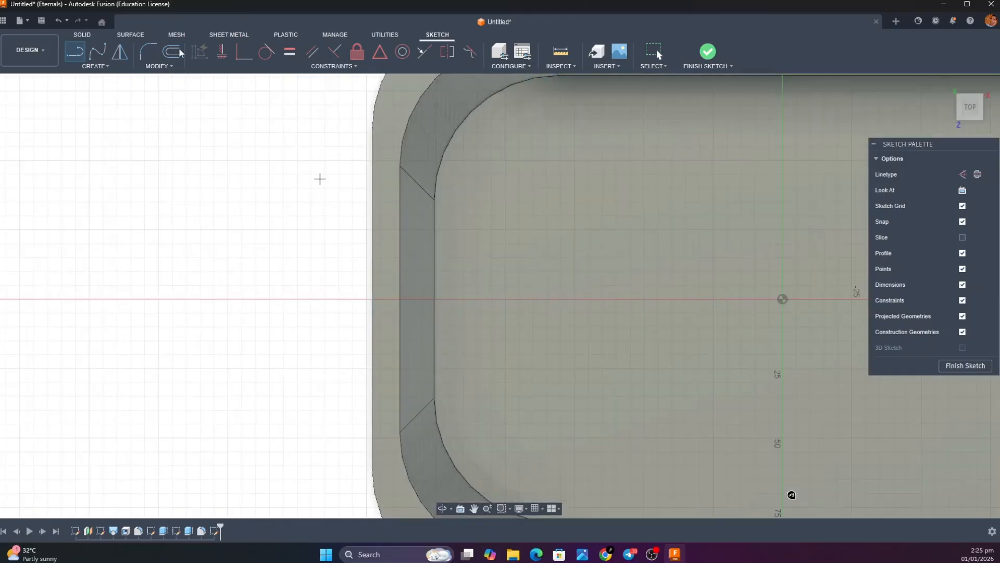
Draw a 45 mm by 4 mm center rectangle centred on the midpoint of the rim's short left outer edge
left_click(94, 69)
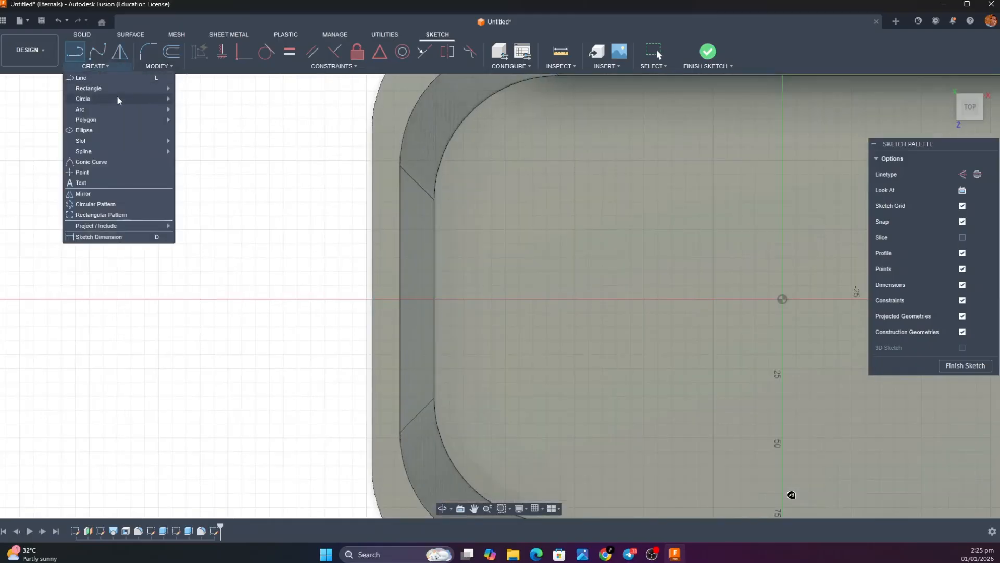
mouse_move(167, 88)
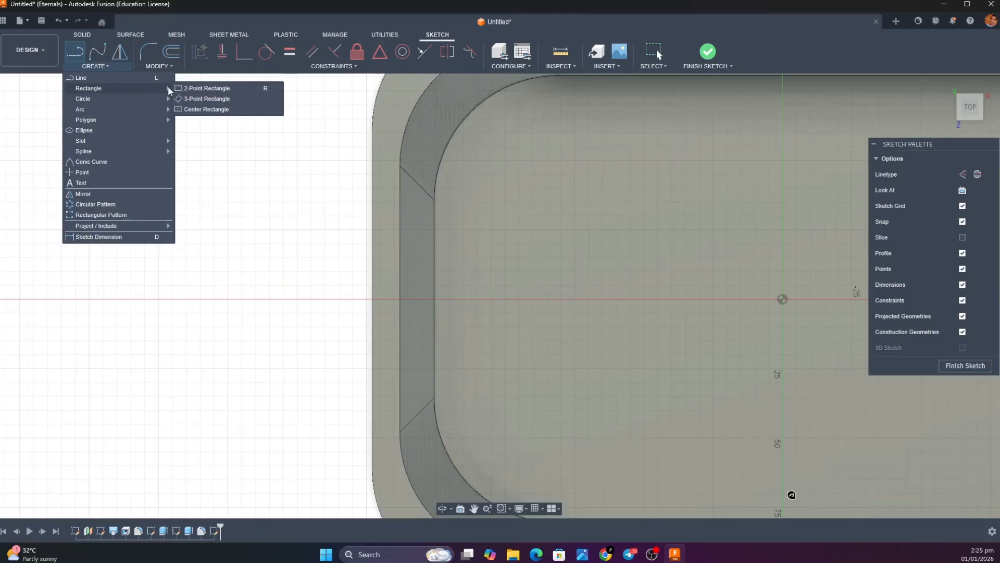
left_click(194, 109)
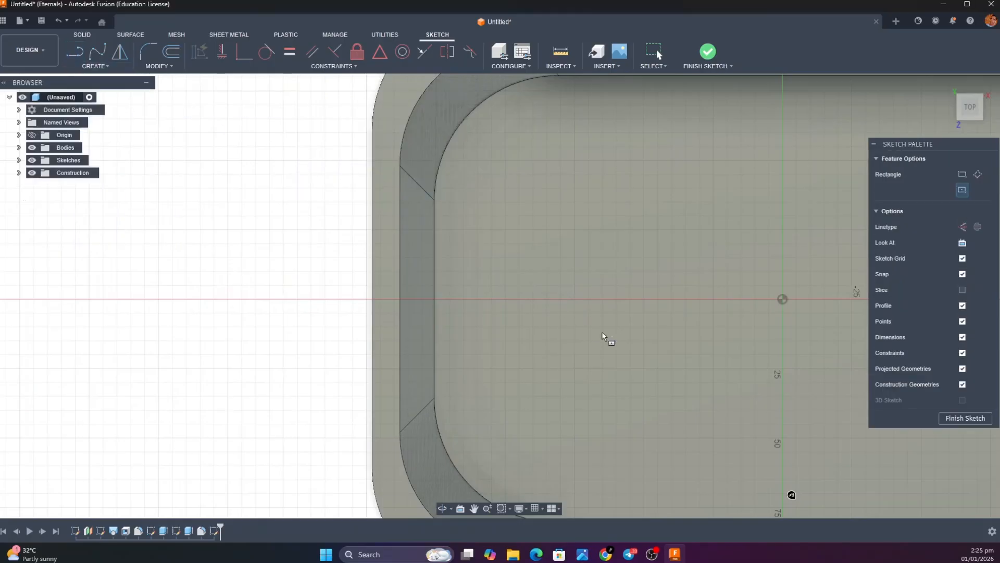
left_click(782, 299)
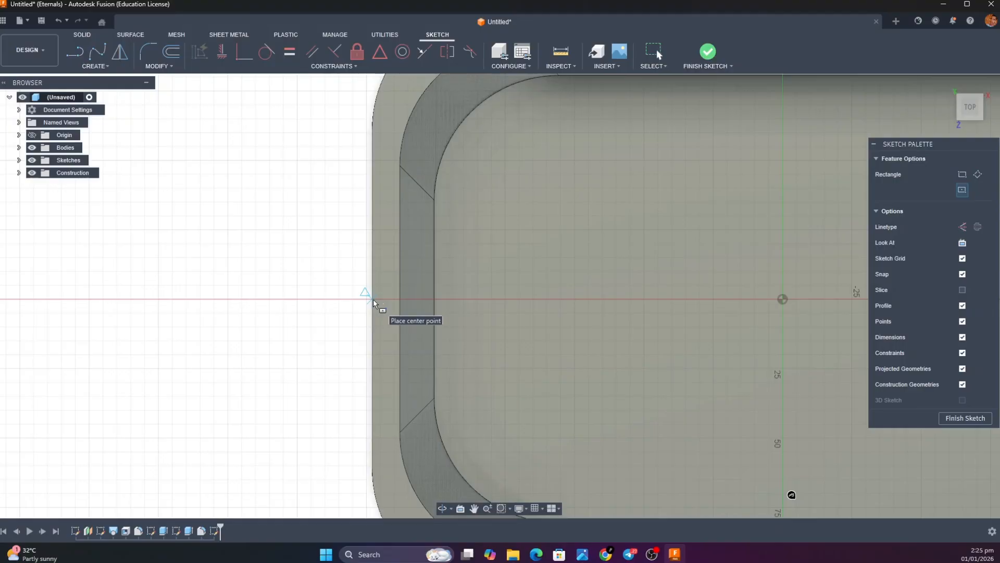
left_click(372, 299)
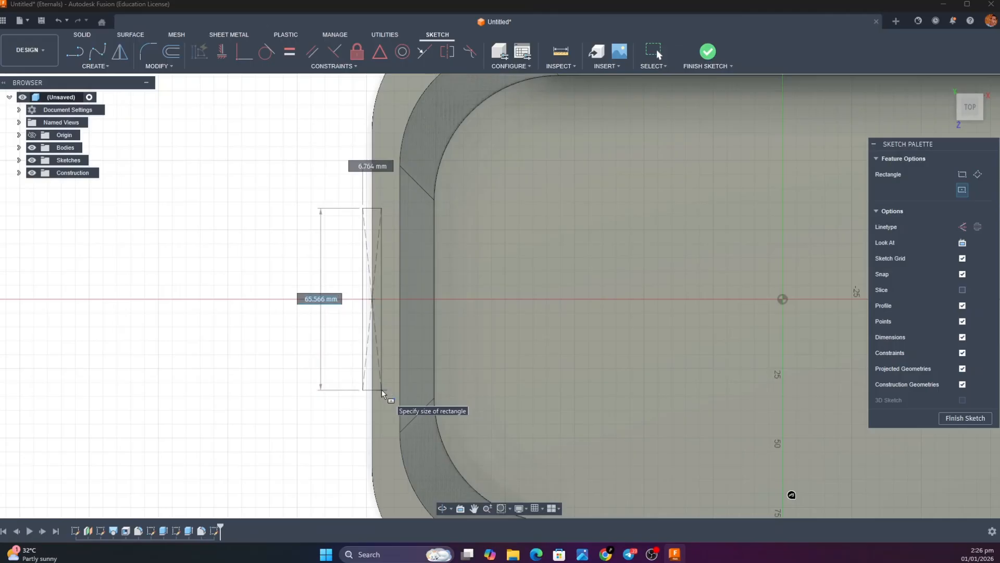
type("45")
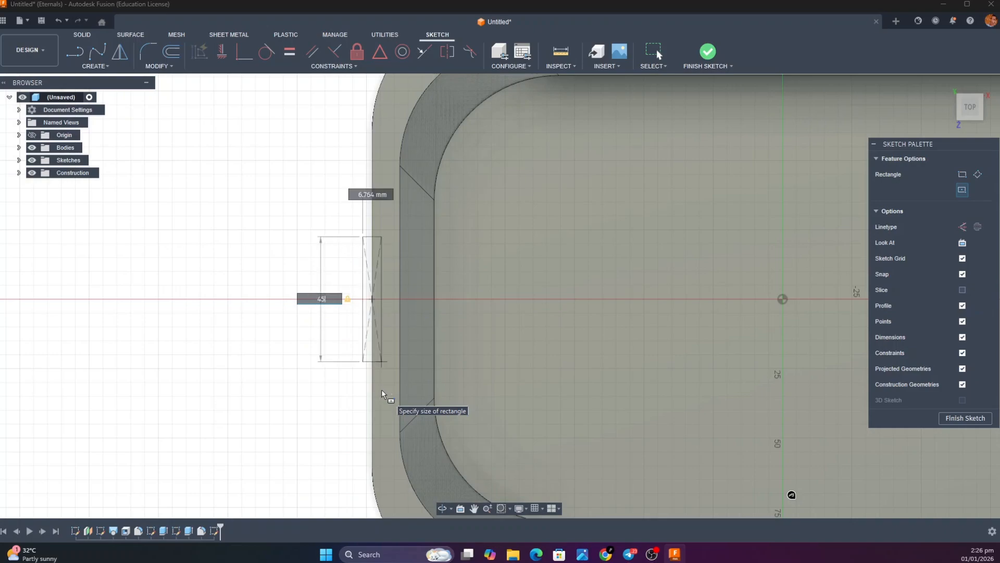
key("Tab")
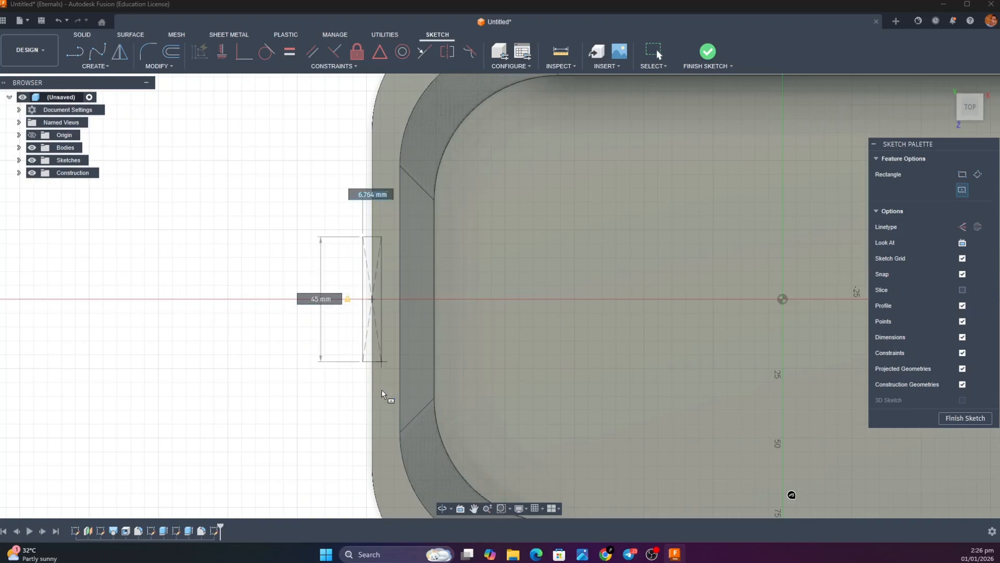
type("2")
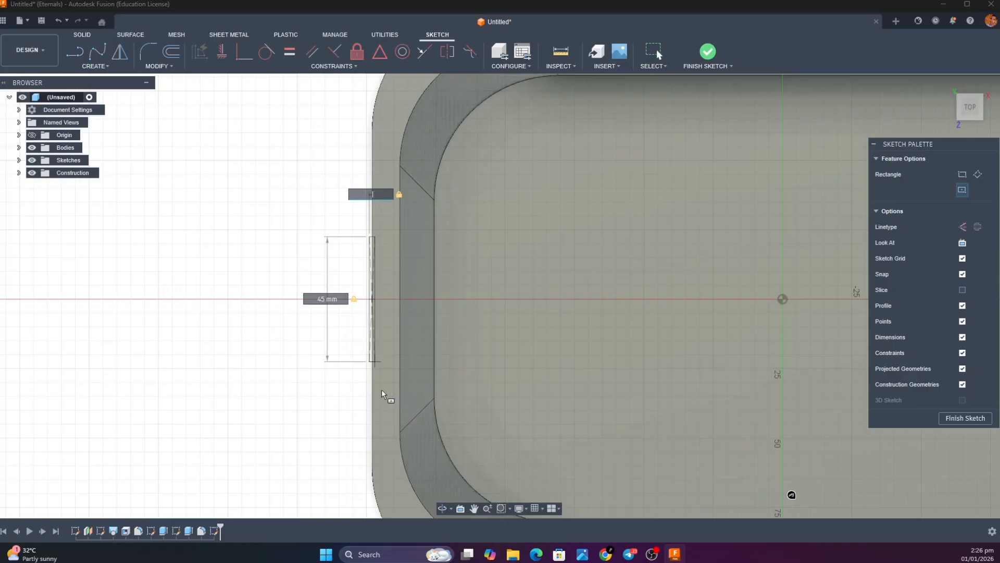
type("4")
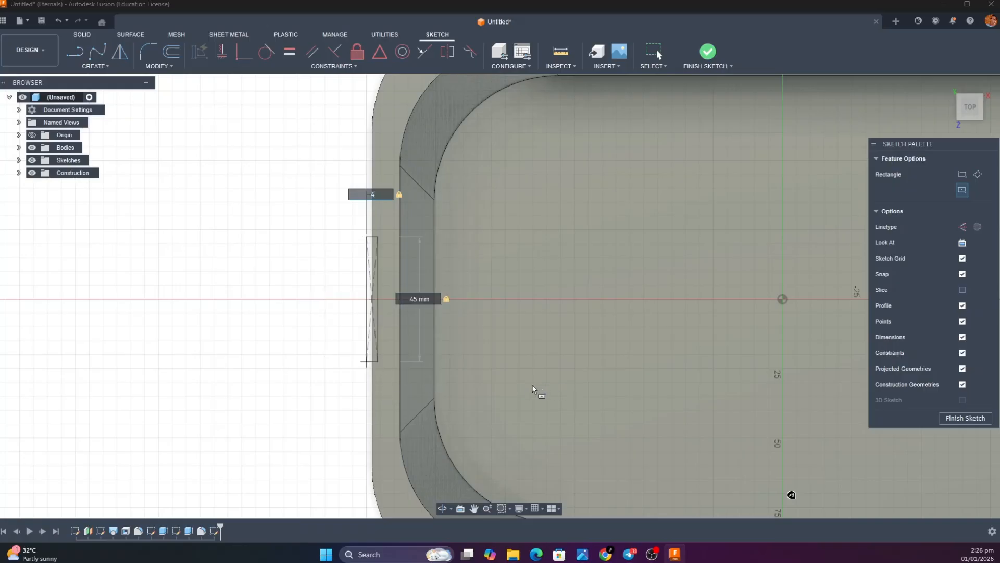
key("Return")
key("Escape")
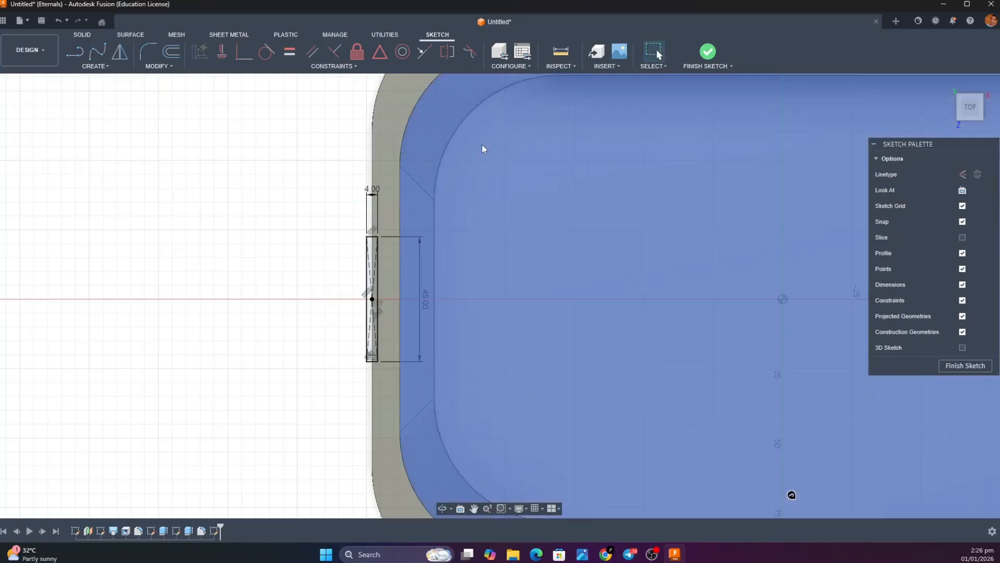
Draw a vertical helper line about 14 mm long starting at the sketch origin
scroll(589, 292, "up", 2)
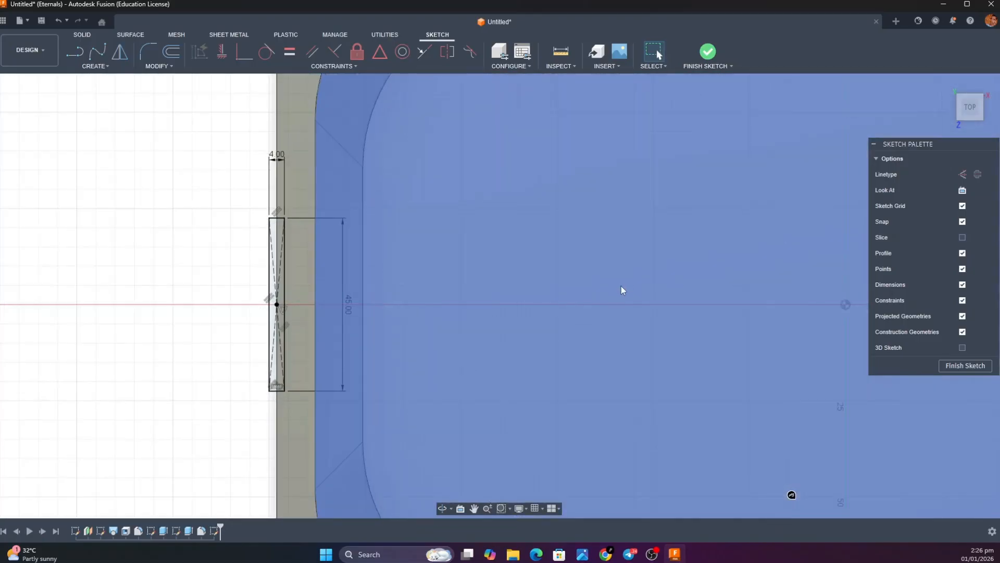
scroll(621, 286, "down", 4)
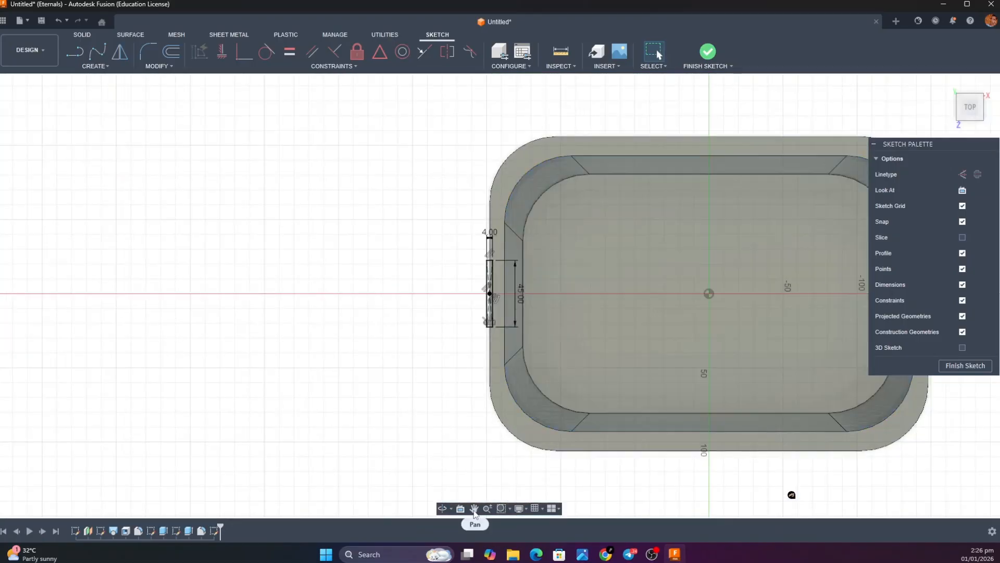
middle_click_drag(593, 415, 580, 413)
middle_click_drag(503, 403, 363, 389)
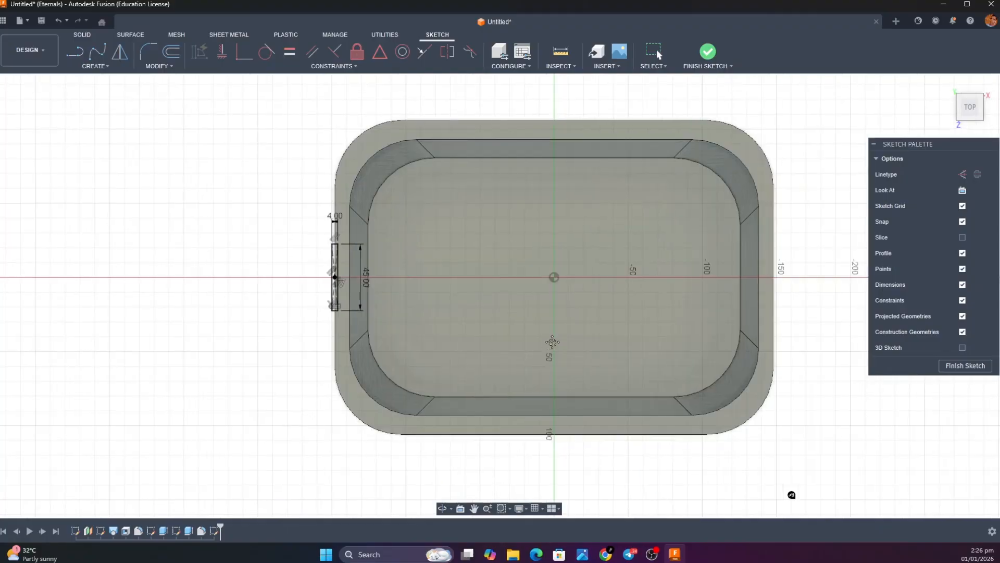
left_click(75, 51)
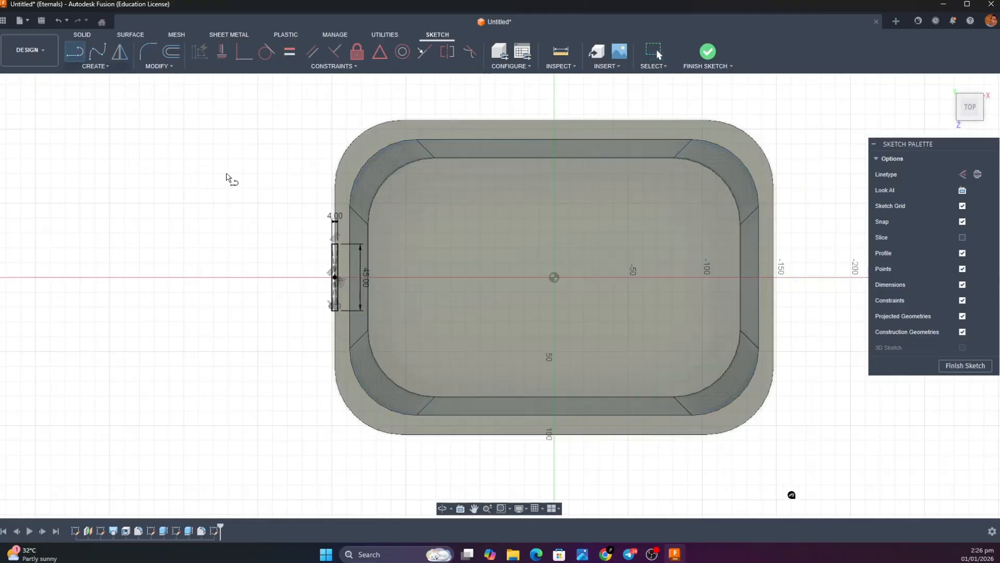
left_click(553, 298)
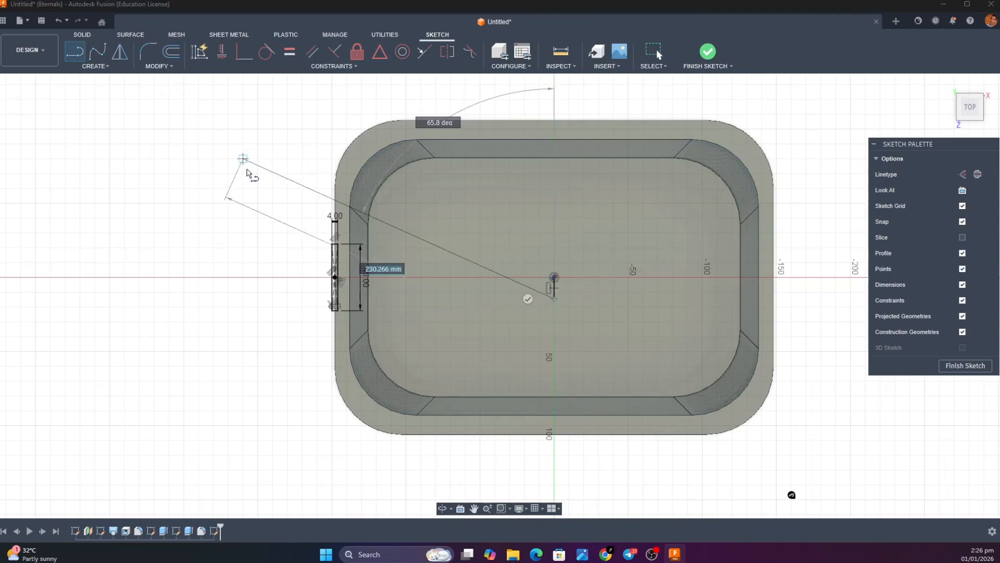
key("Escape")
Mirror the four sides of the 45 mm by 4 mm rectangle across the helper line to the rim's opposite short edge
left_click(120, 52)
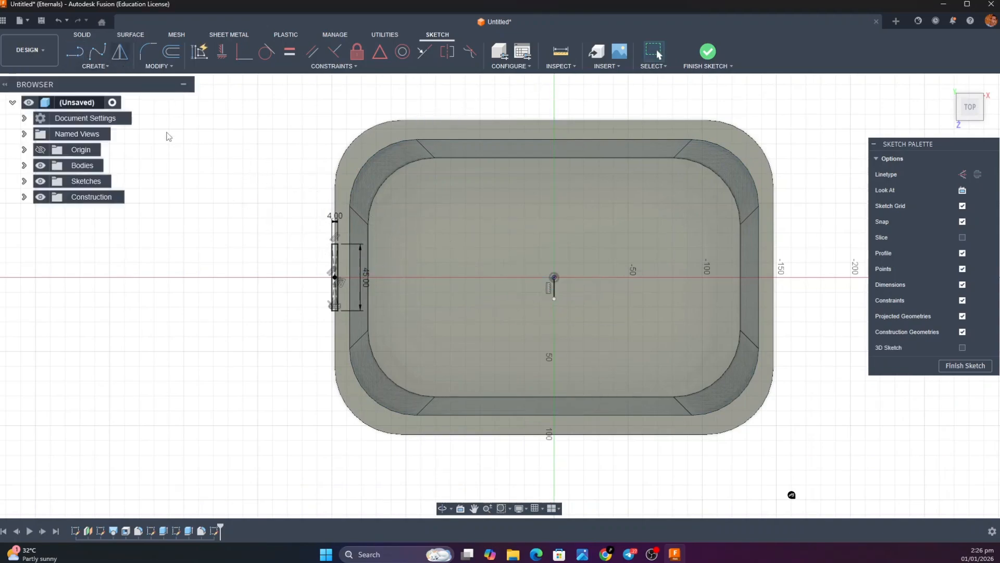
scroll(338, 286, "down", 3)
scroll(335, 282, "up", 8)
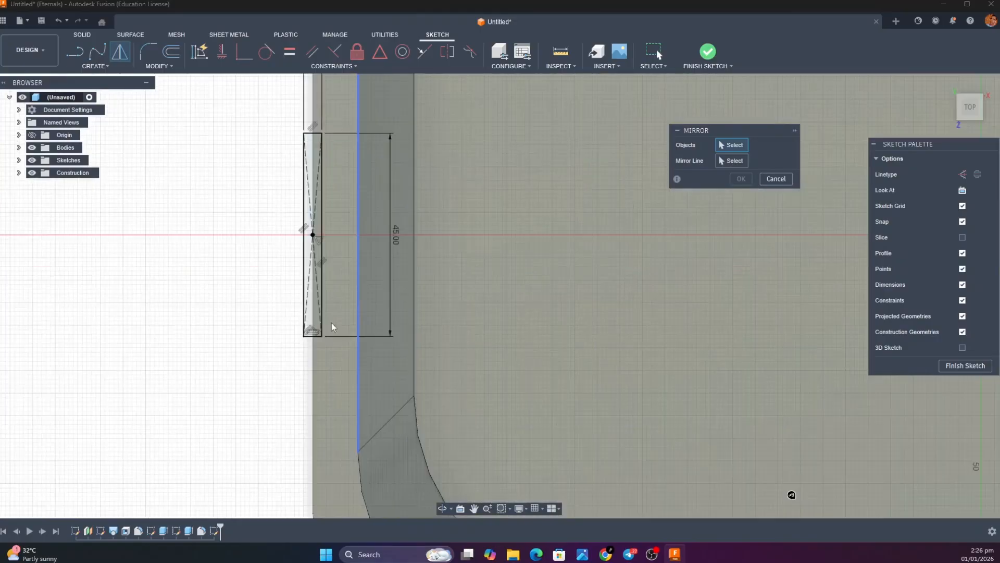
left_click(321, 316)
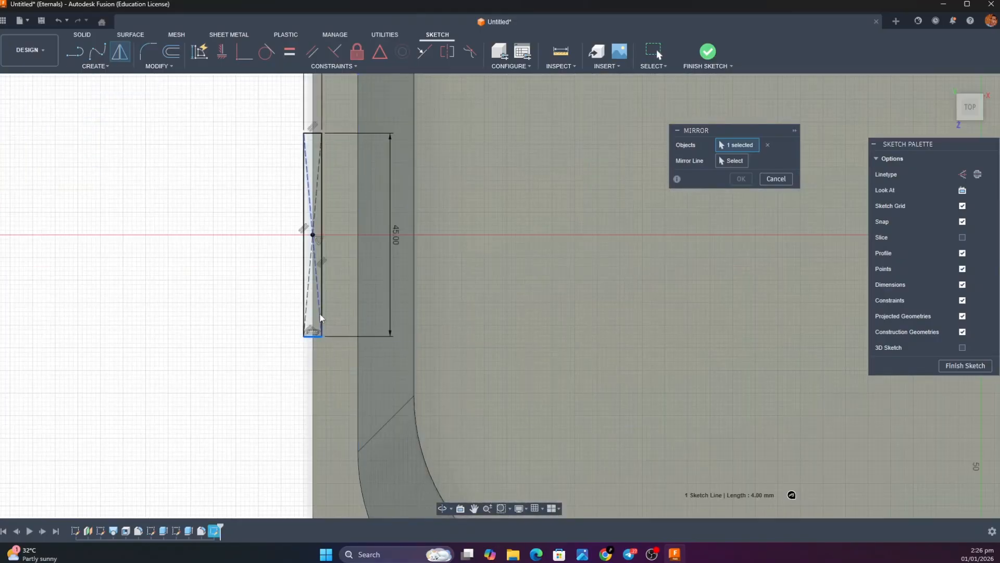
left_click(322, 307)
left_click(305, 245)
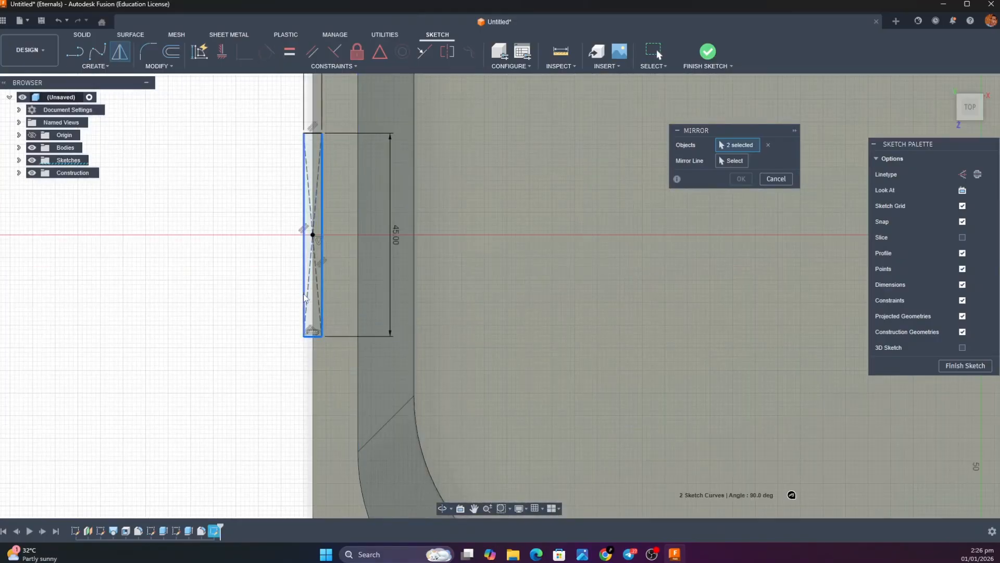
left_click(316, 133)
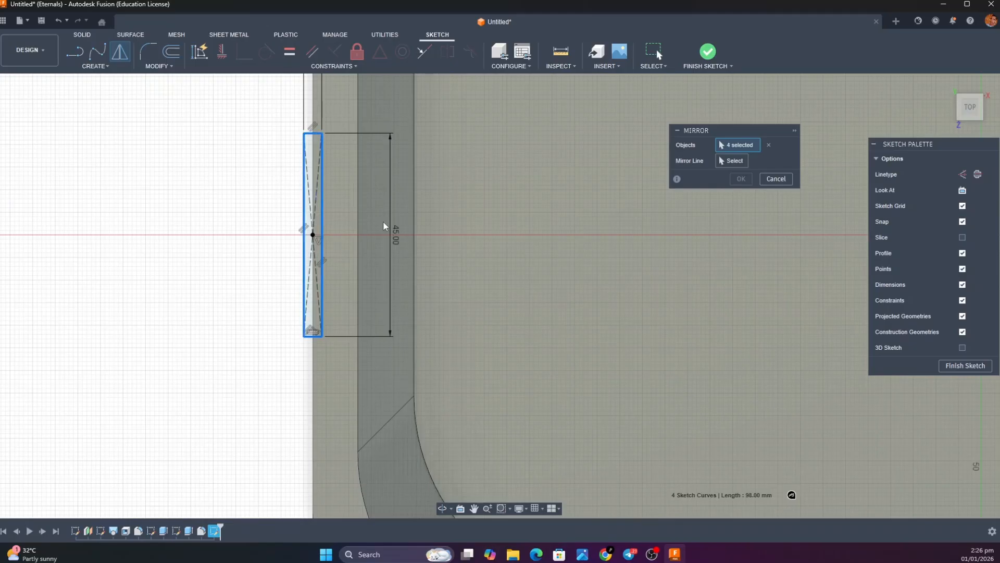
scroll(384, 224, "up", 3)
scroll(405, 242, "down", 4)
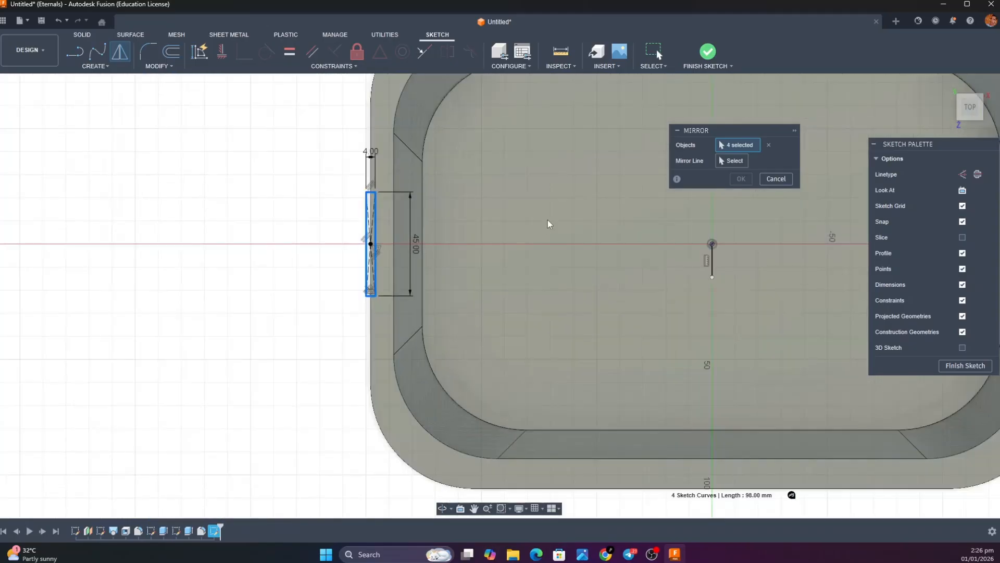
left_click(739, 164)
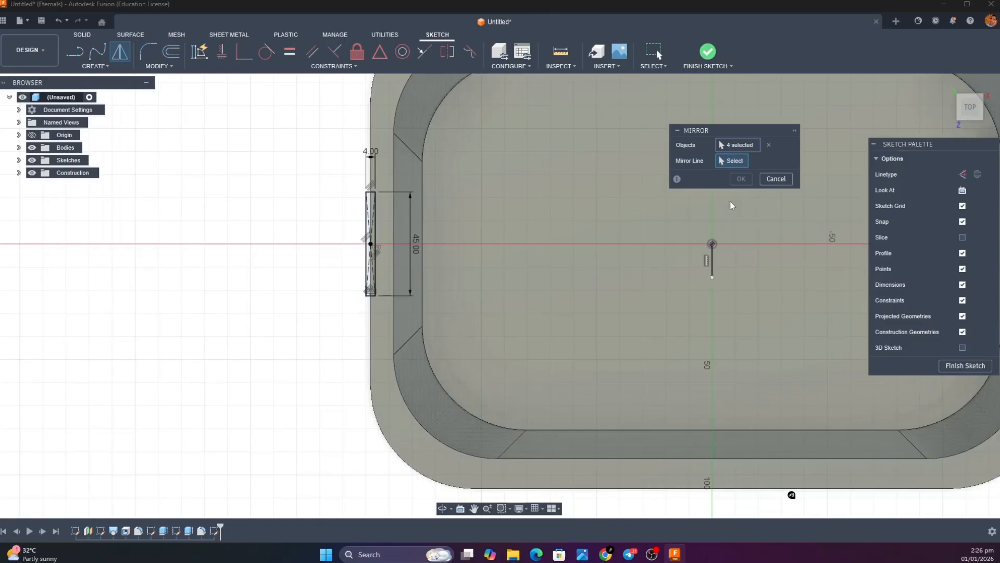
left_click(712, 266)
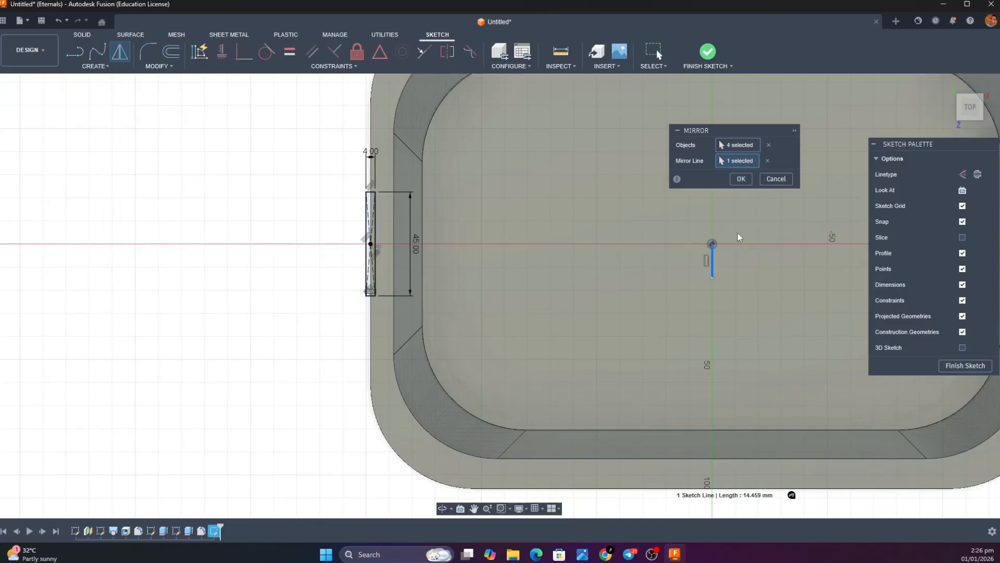
left_click(742, 181)
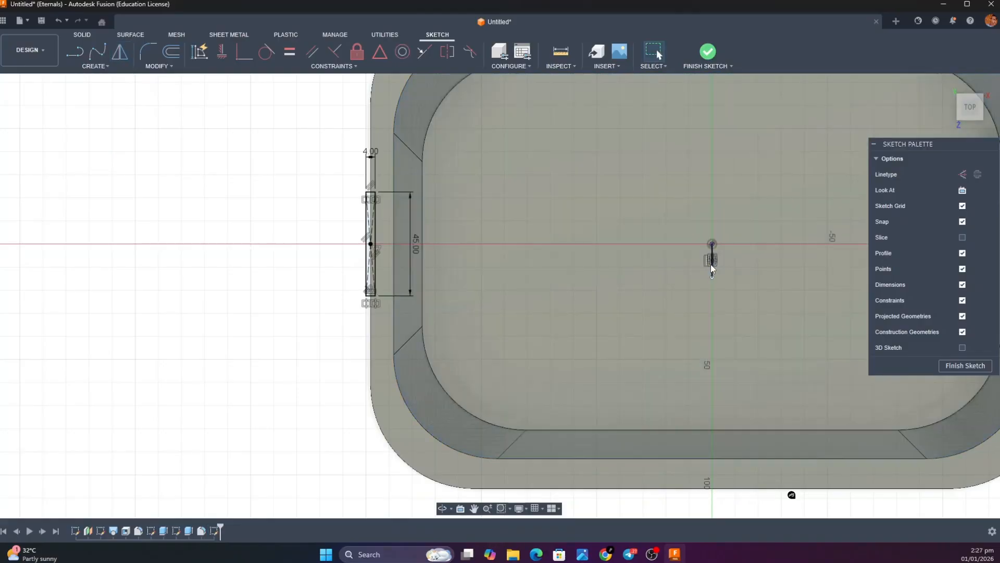
Delete the vertical helper line at the origin and finish the sketch
left_click(712, 268)
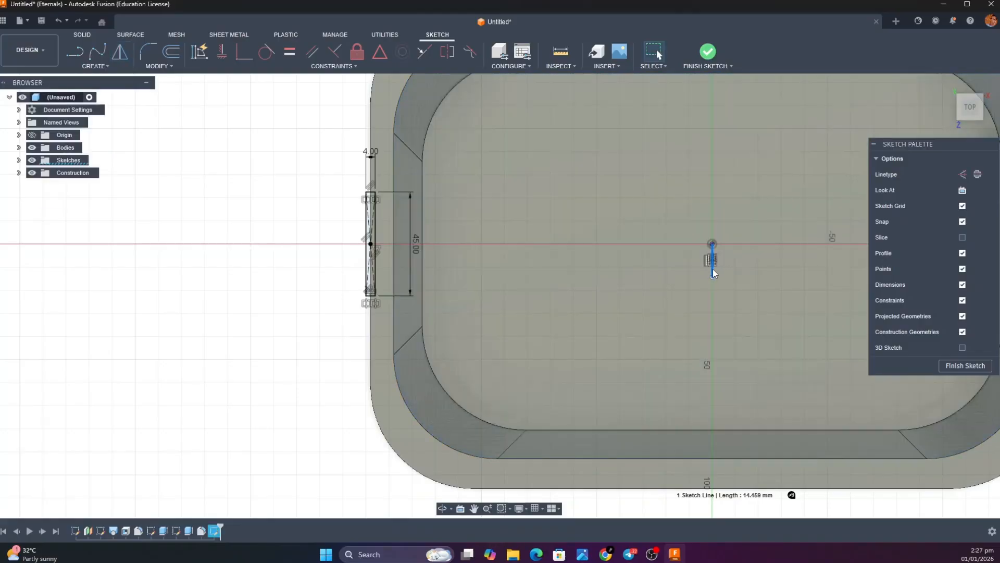
key("Delete")
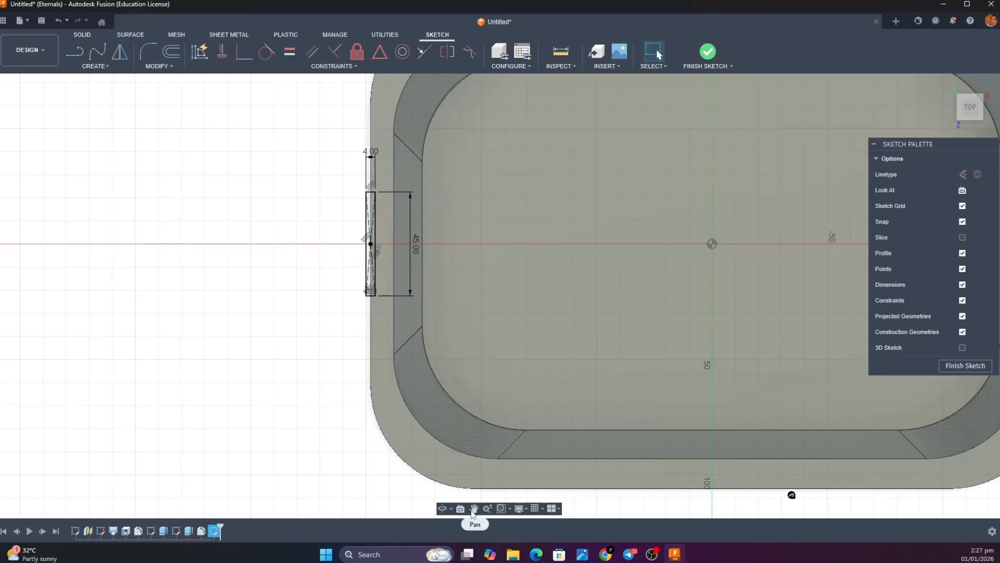
middle_click_drag(491, 399, 377, 399)
middle_click_drag(755, 374, 527, 390)
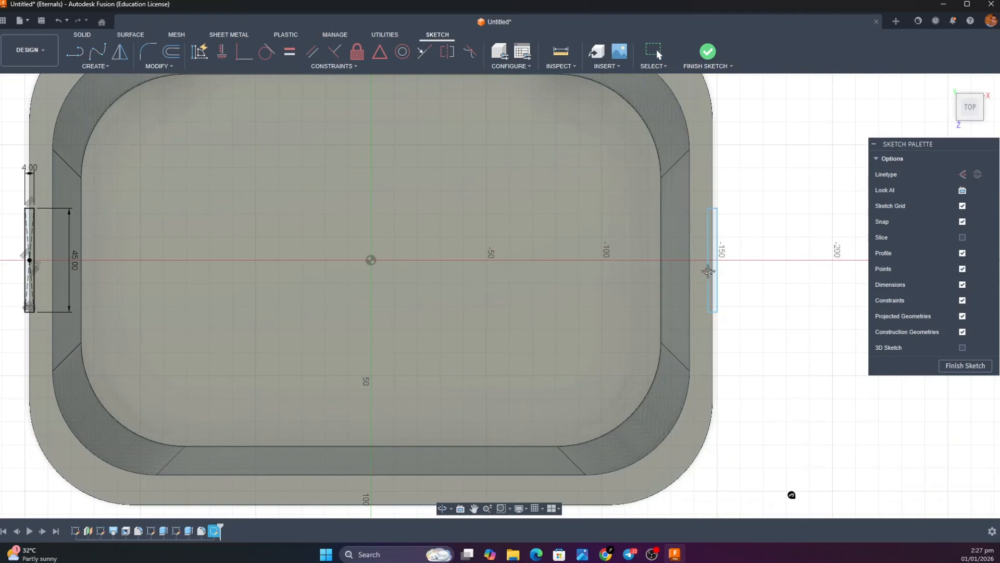
left_click(707, 62)
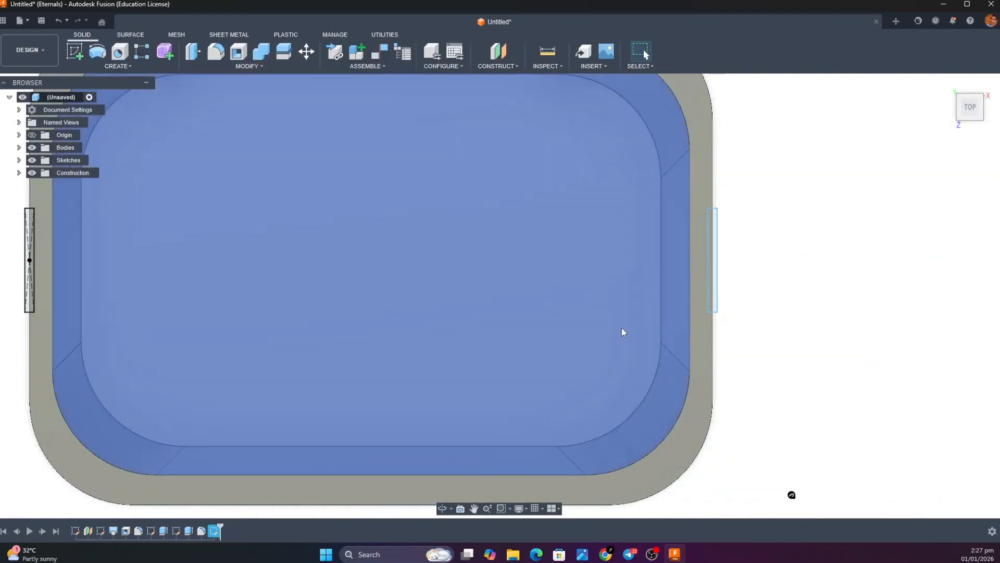
key("e")
left_click(712, 289)
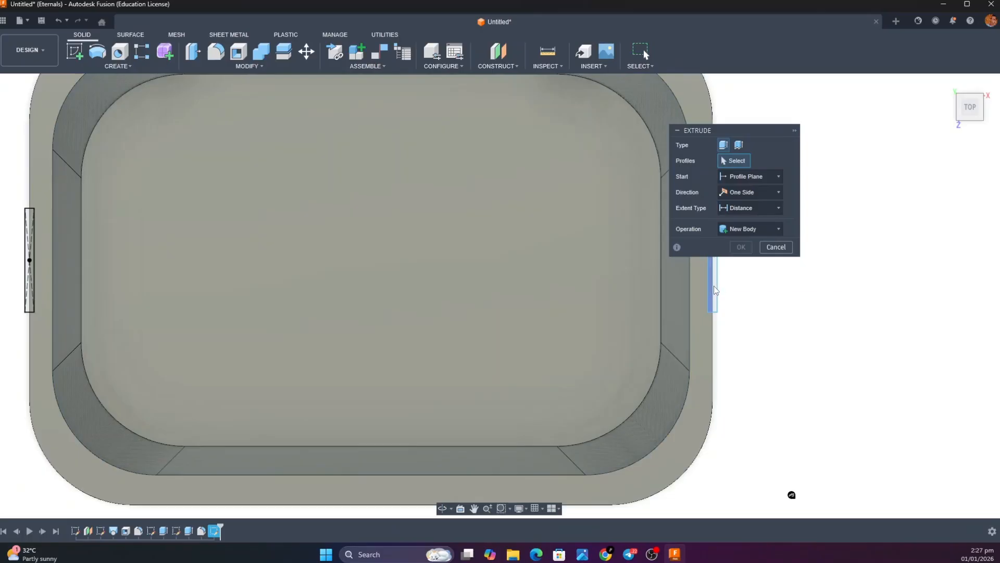
left_click(184, 232)
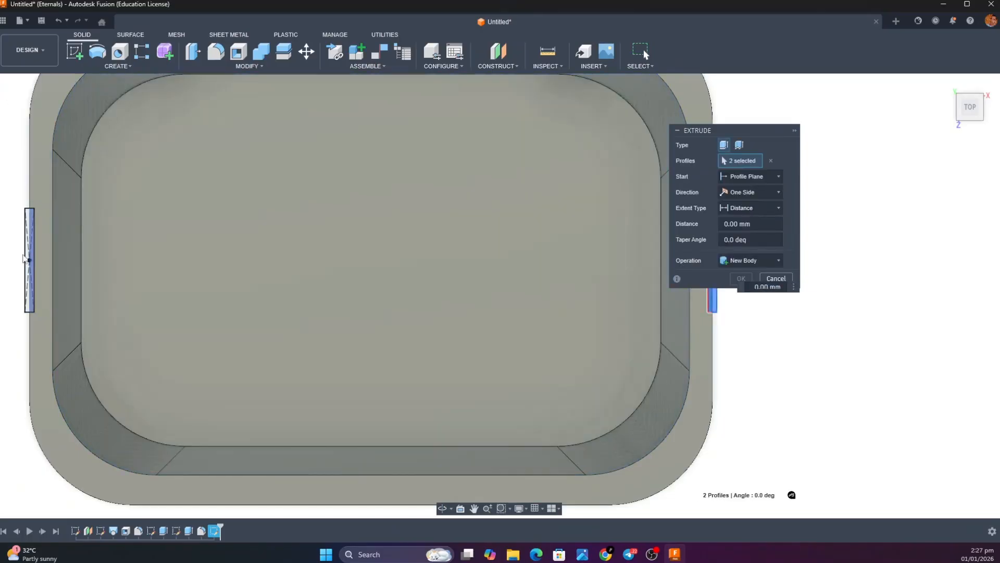
left_click(28, 258)
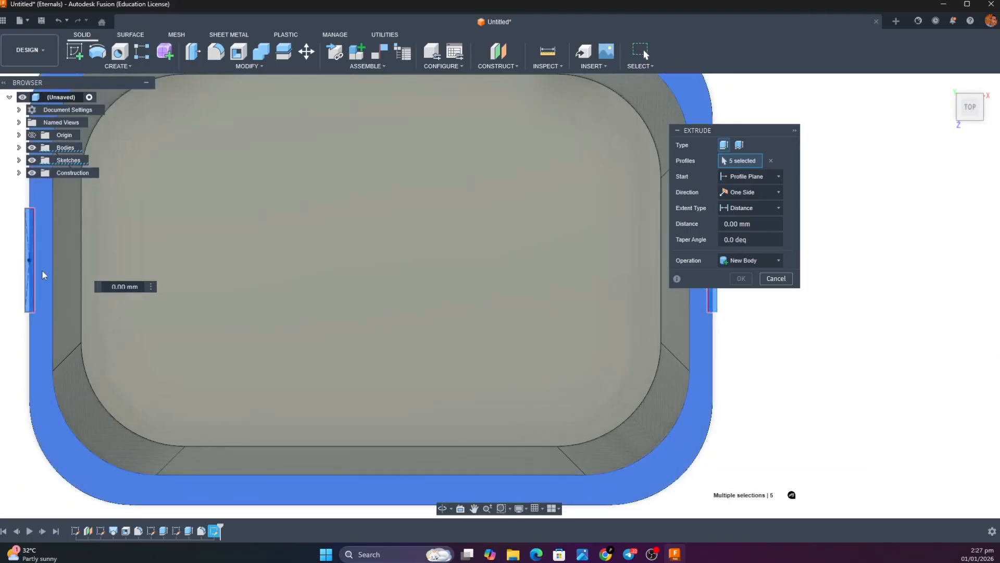
left_click(33, 299)
left_click(28, 312)
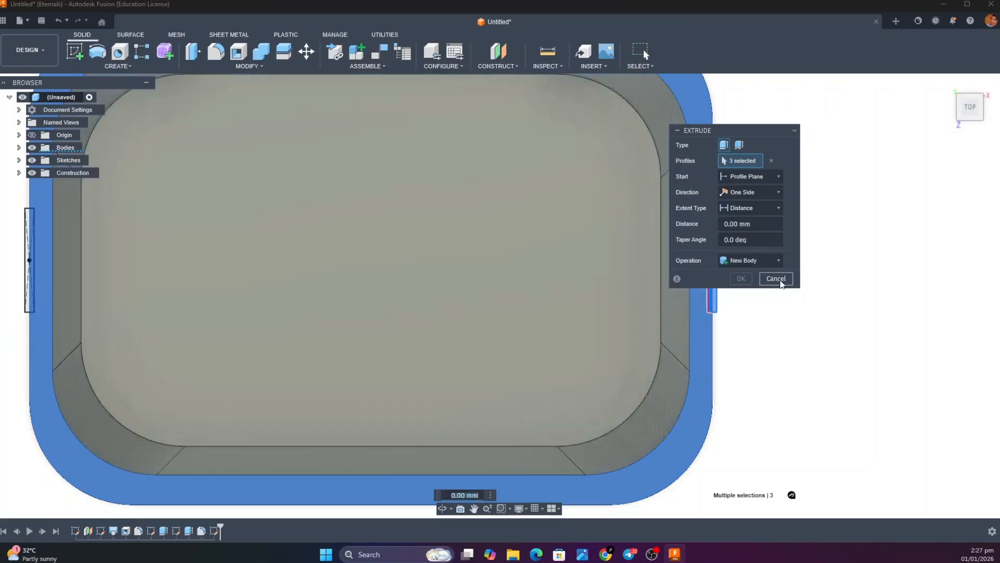
left_click(776, 278)
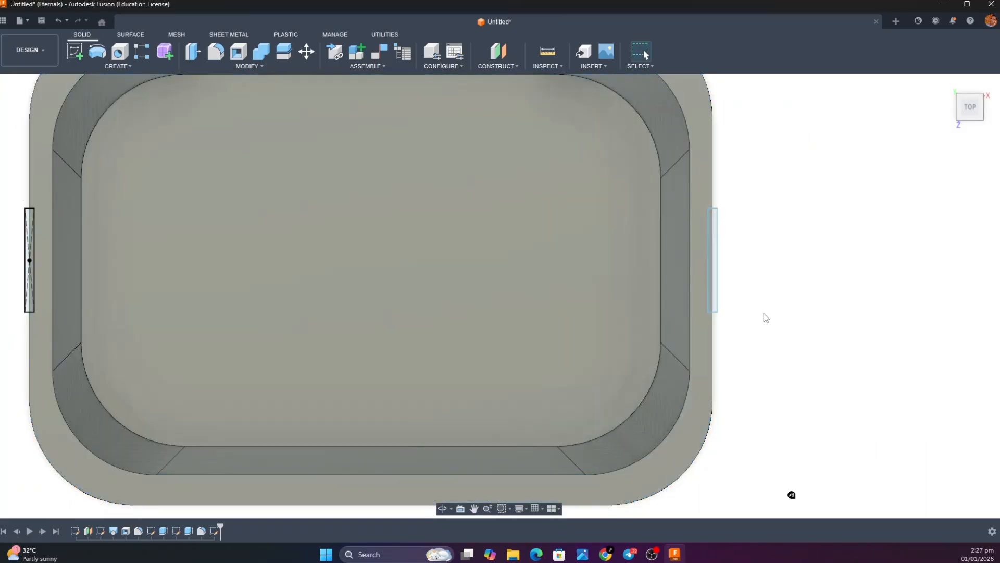
Extrude all four profiles of the two rim rectangles by -20 mm as a cut, notching both short sides of the flange
key("e")
scroll(31, 263, "down", 3)
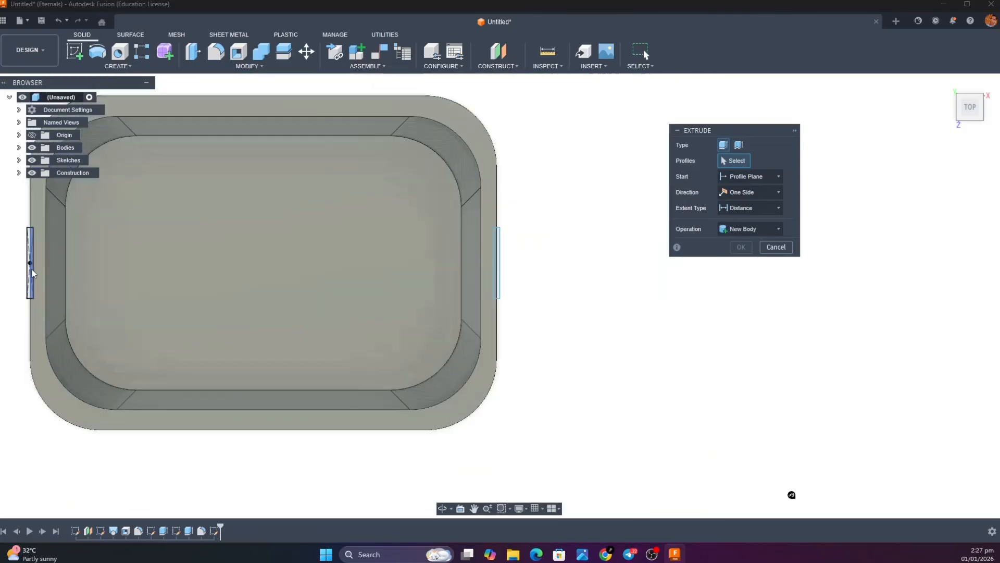
scroll(31, 272, "up", 5)
left_click(34, 271)
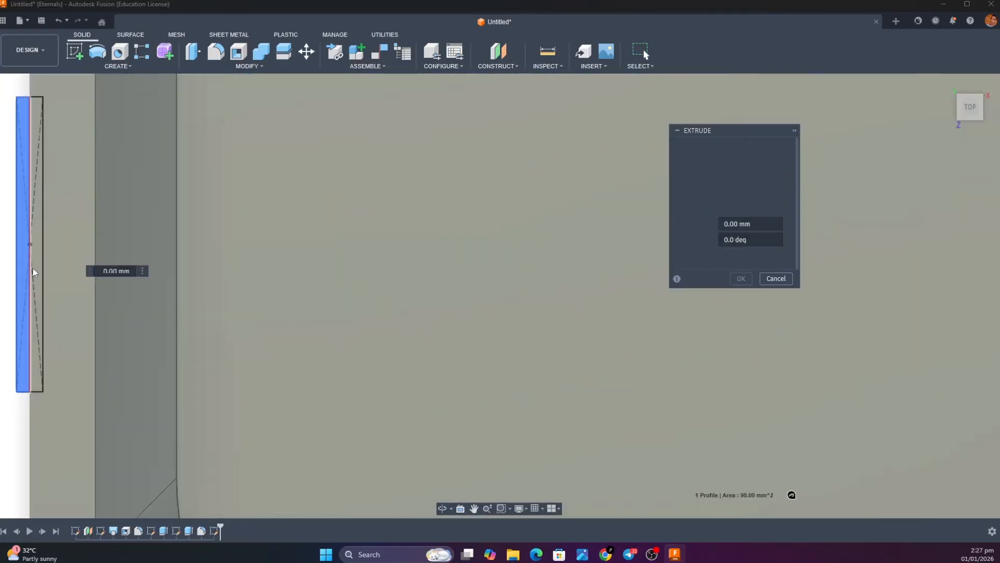
left_click(35, 272)
scroll(36, 273, "up", 3)
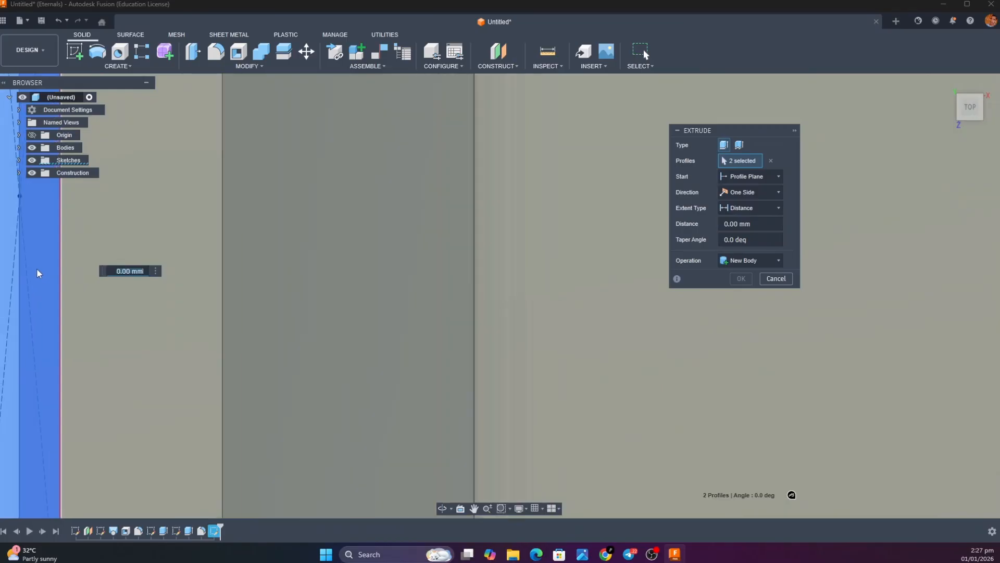
scroll(39, 274, "down", 5)
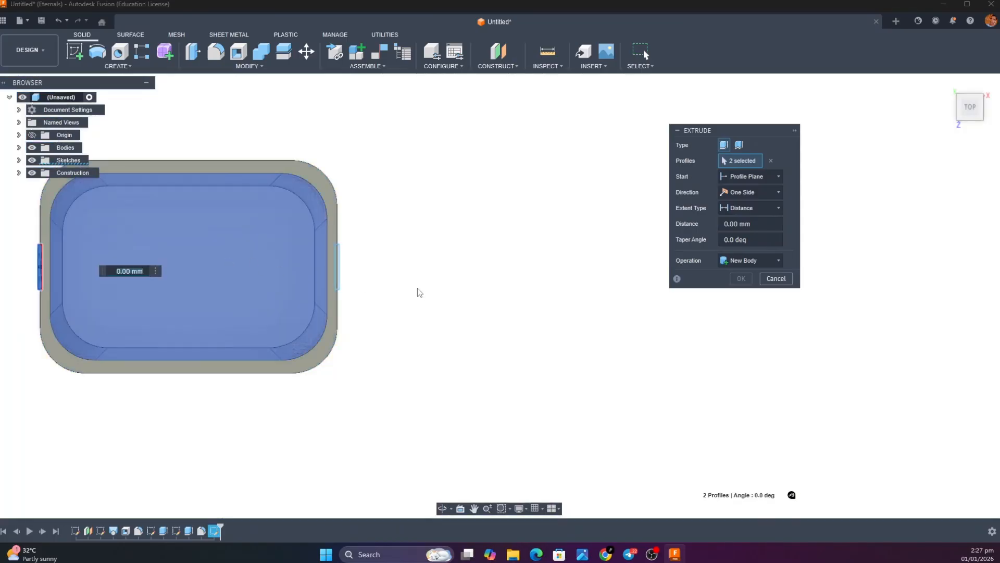
scroll(358, 283, "up", 6)
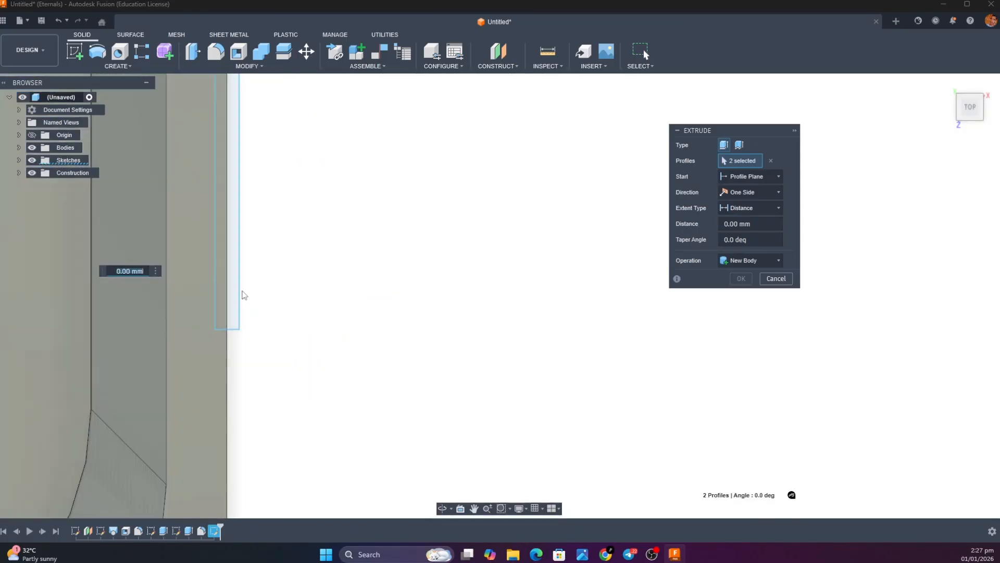
left_click(232, 300)
left_click(221, 298)
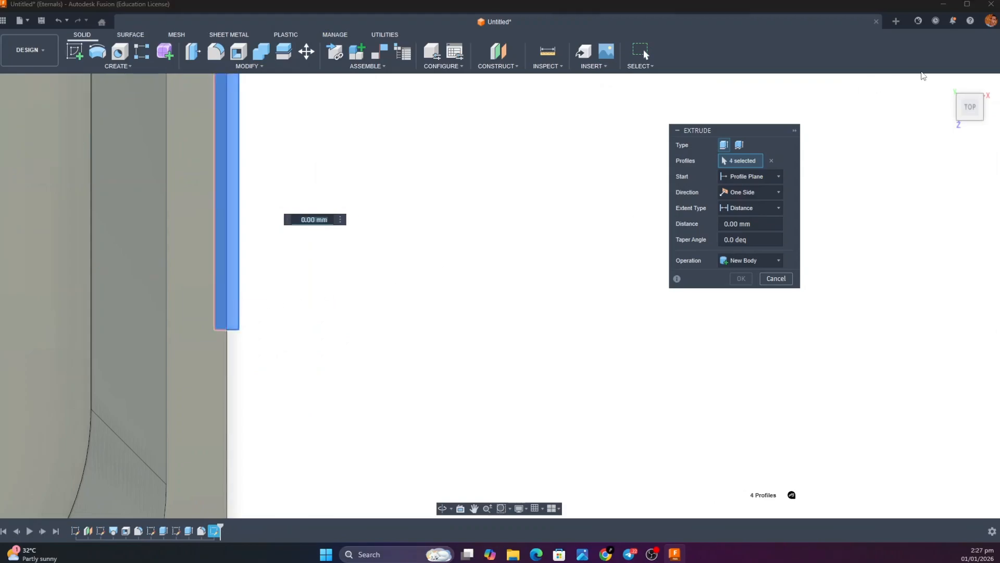
left_click(947, 83)
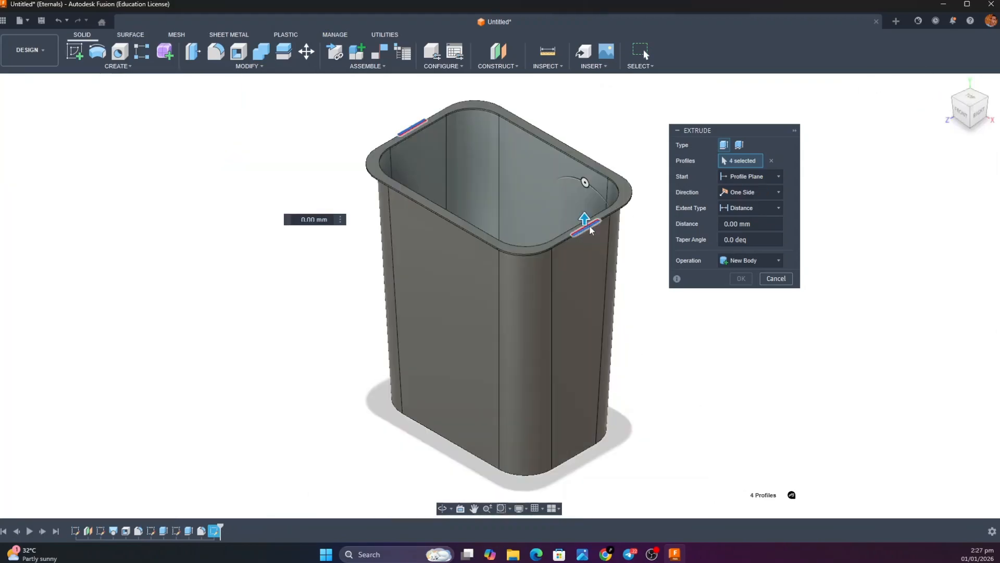
scroll(583, 219, "up", 5)
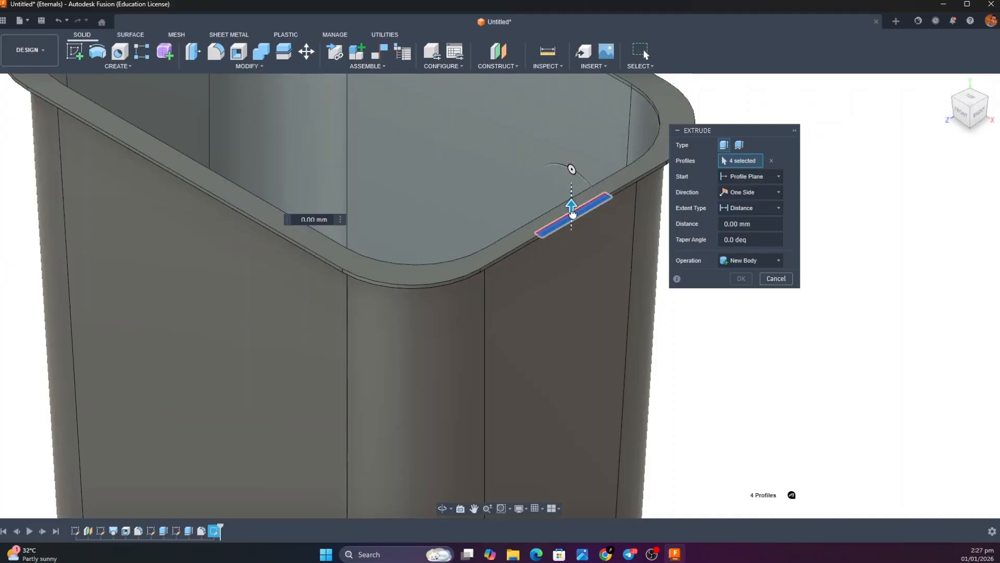
left_click_drag(572, 206, 572, 259)
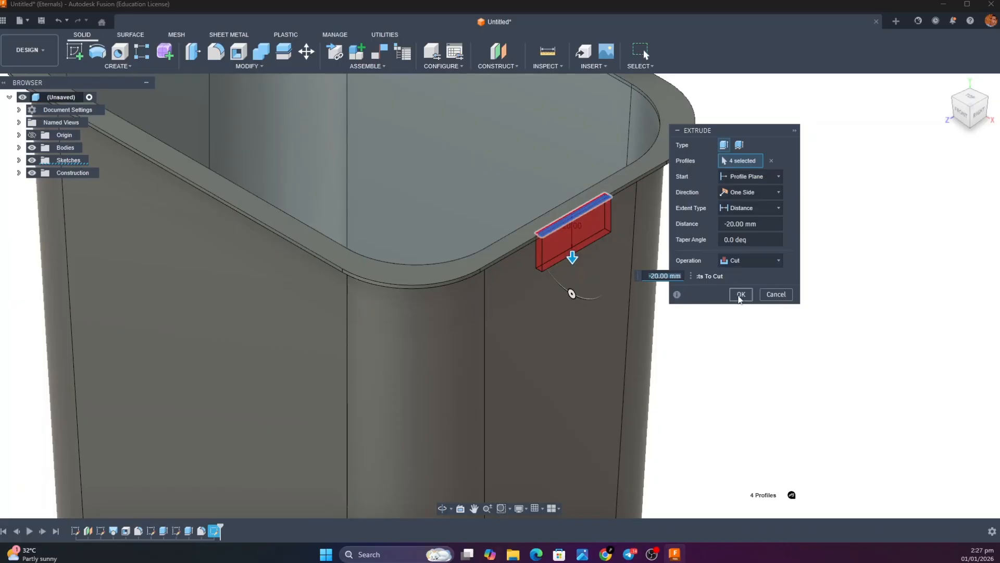
left_click(739, 293)
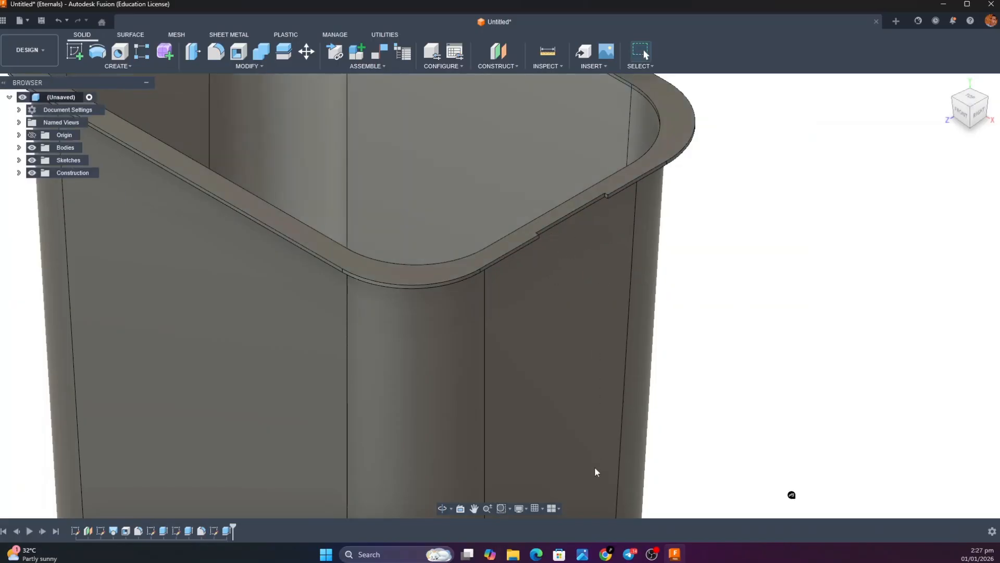
Compare the notched rim with the reference image of the single bin body in the image viewer and return to the model
mouse_move(583, 554)
left_click(598, 486)
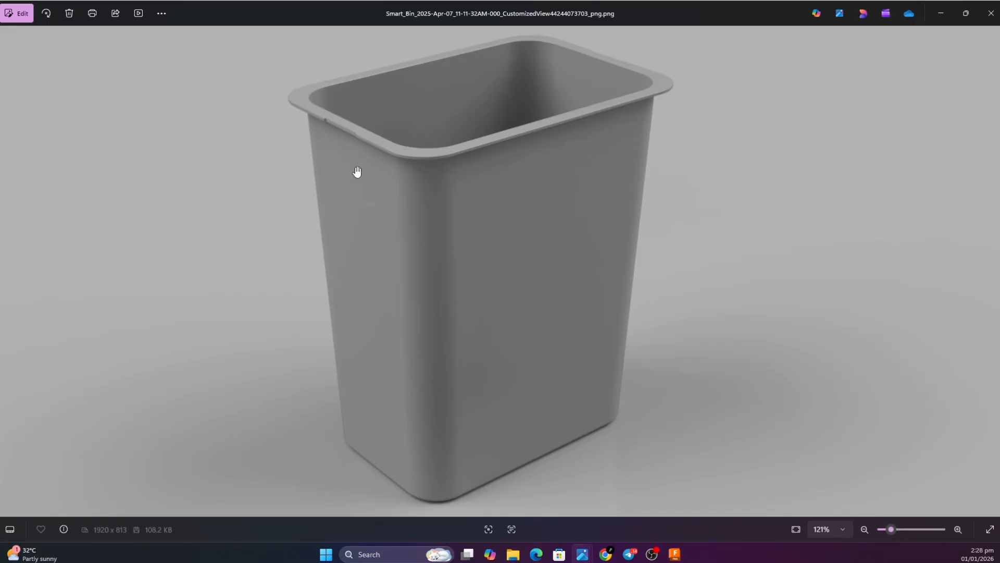
mouse_move(582, 553)
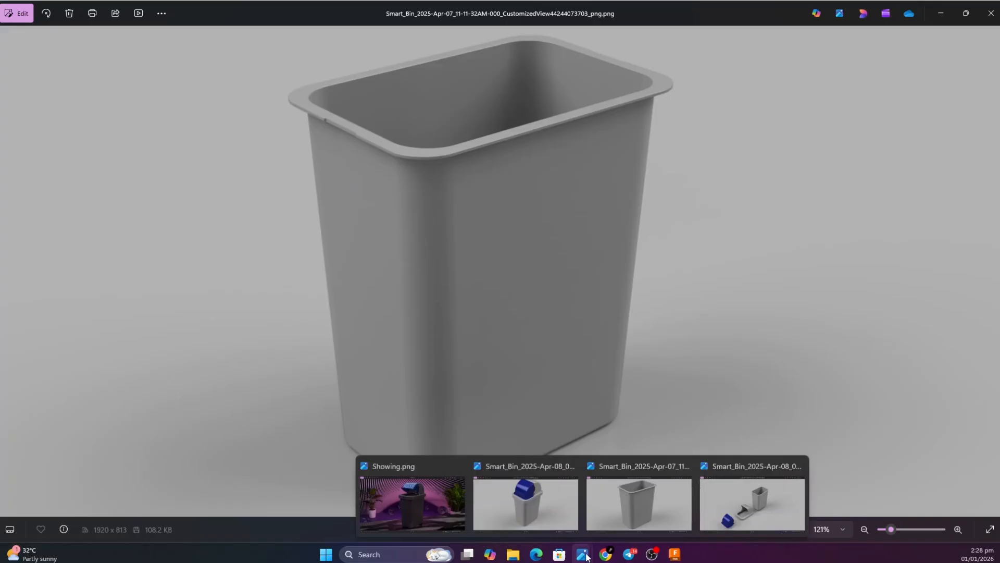
left_click(636, 507)
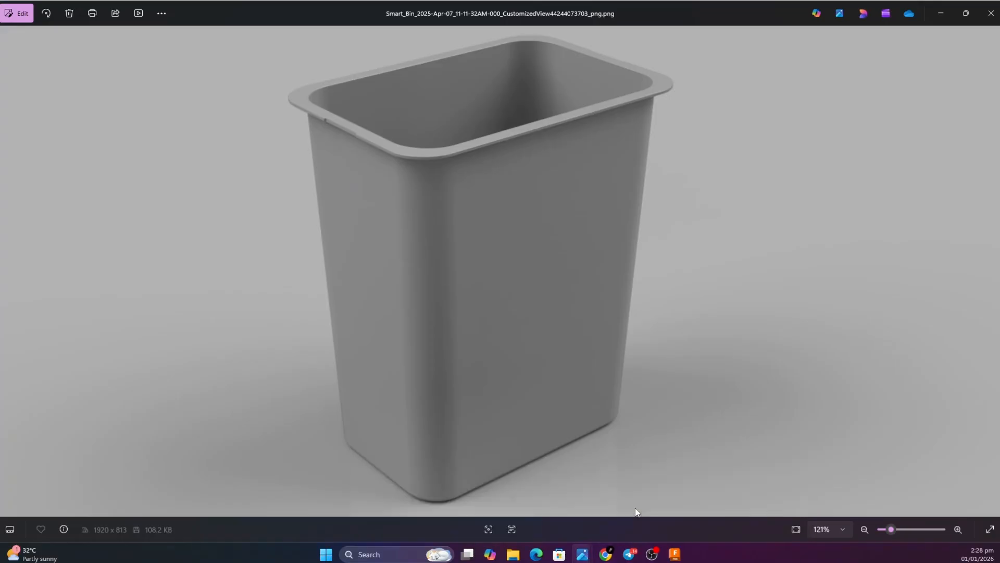
left_click(675, 553)
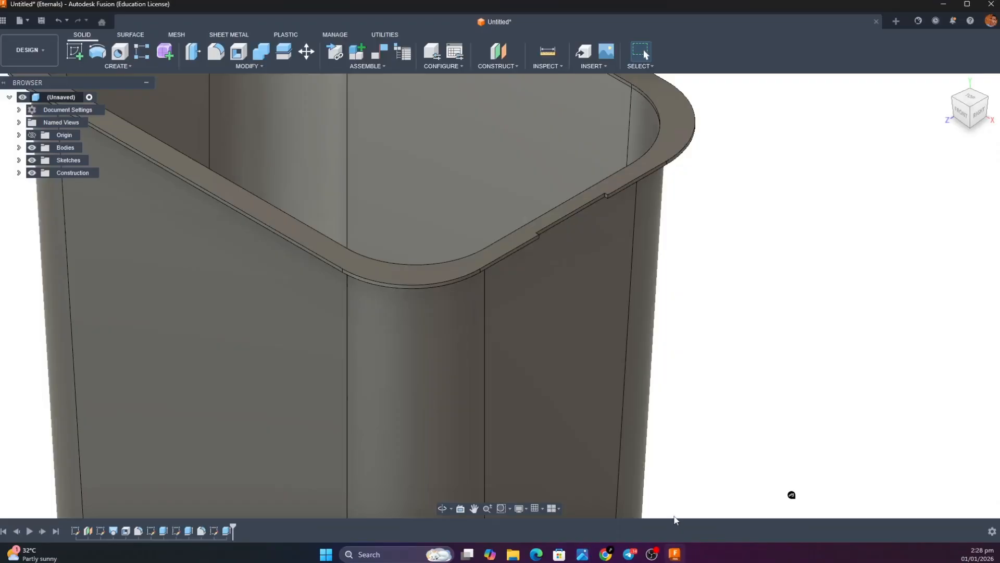
Create a component from Body1, the finished bin body
left_click(947, 81)
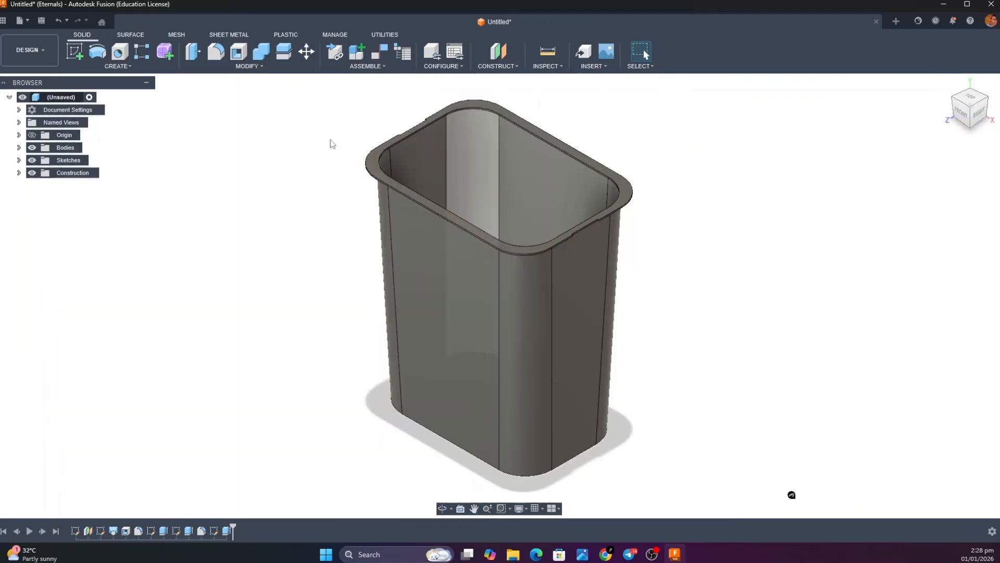
left_click(19, 148)
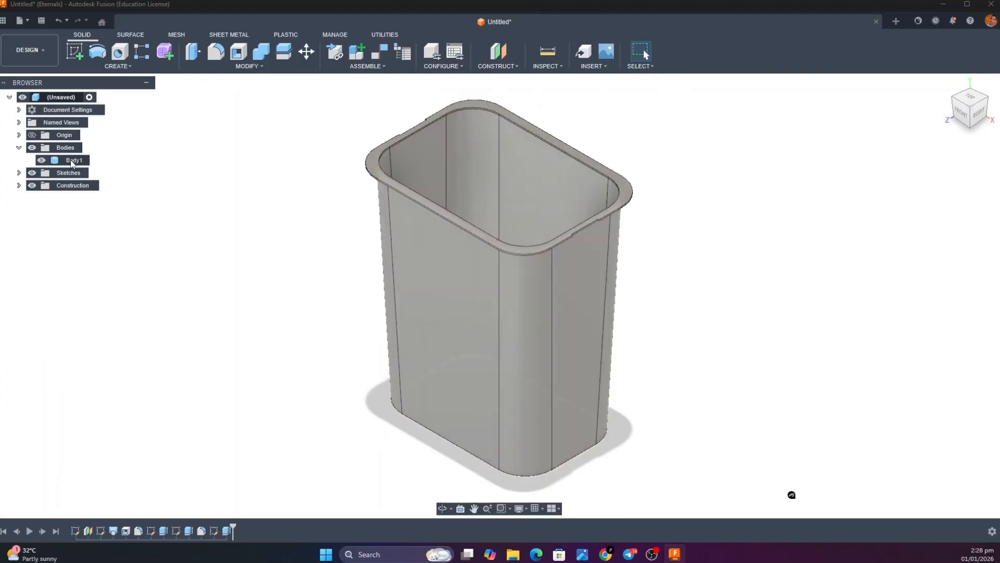
right_click(71, 162)
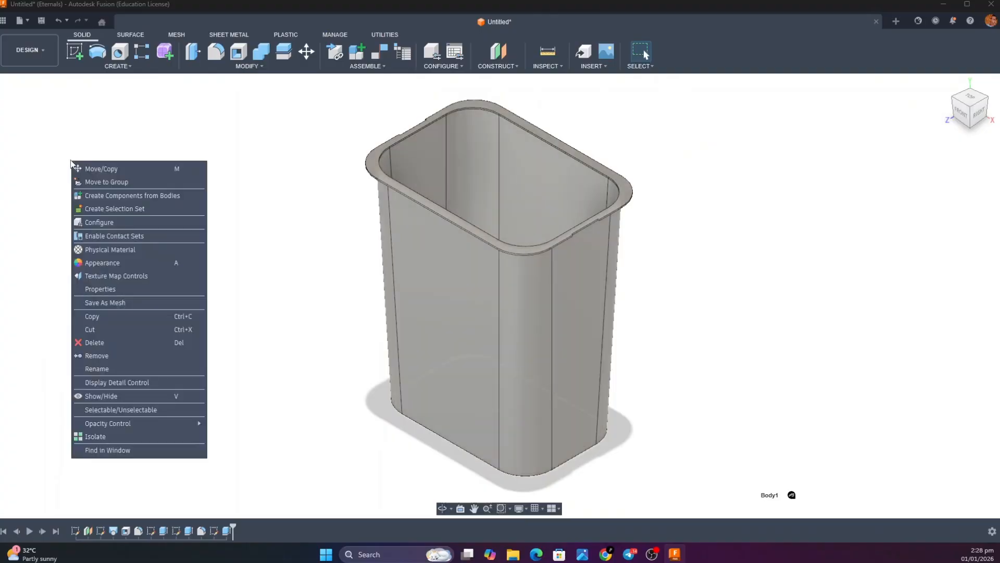
left_click(110, 196)
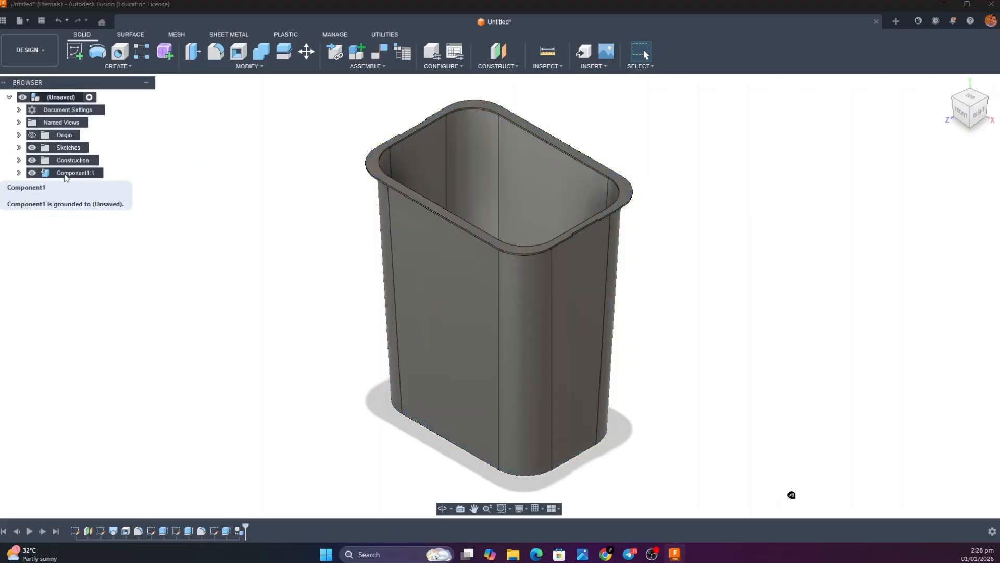
Rename the bin's new component to Base
left_click(69, 173)
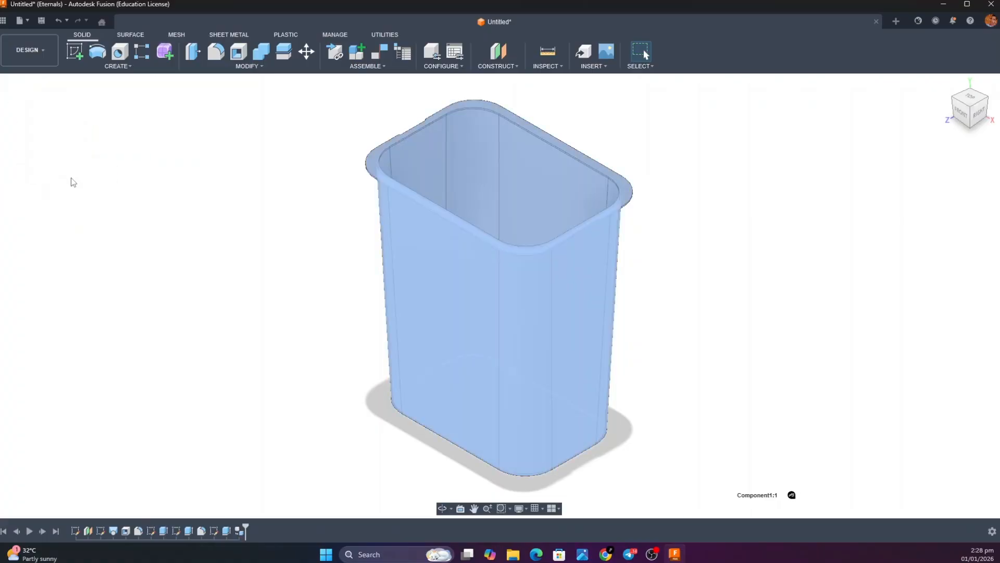
left_click_drag(31, 84, 81, 108)
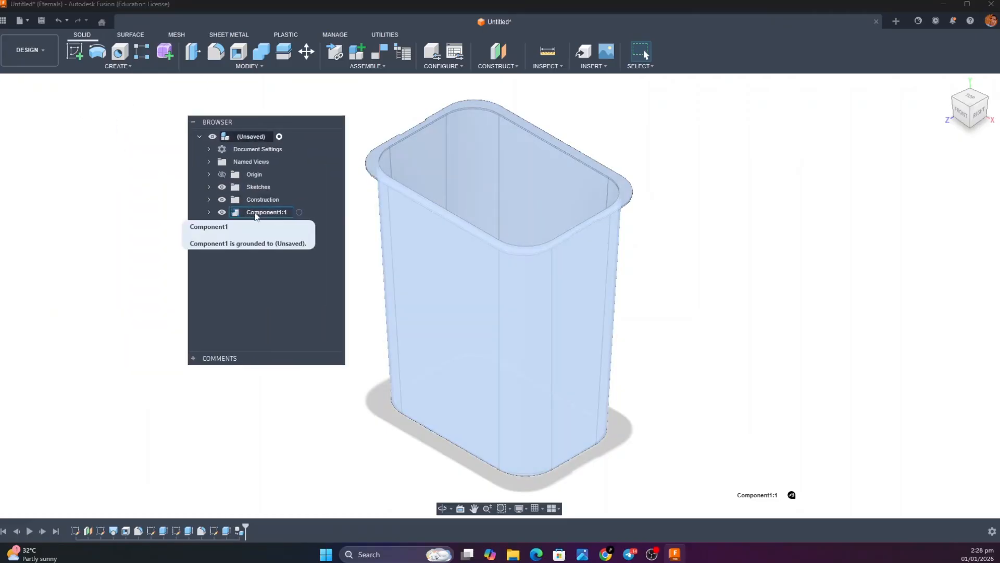
double_click(256, 213)
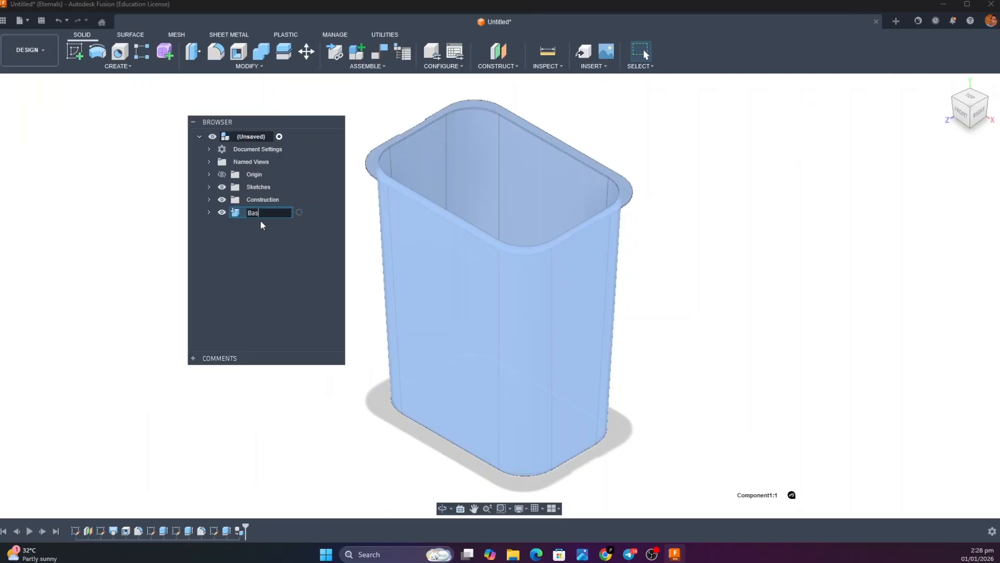
key("Return")
Unground the Base component from its parent and move it out of the way to clear the area around the origin
right_click(238, 216)
left_click(244, 239)
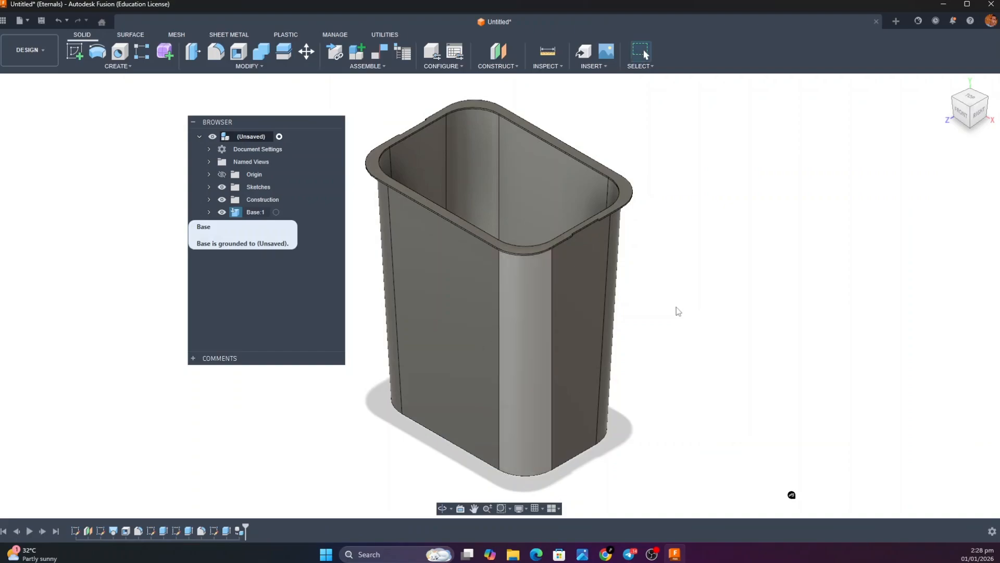
right_click(237, 214)
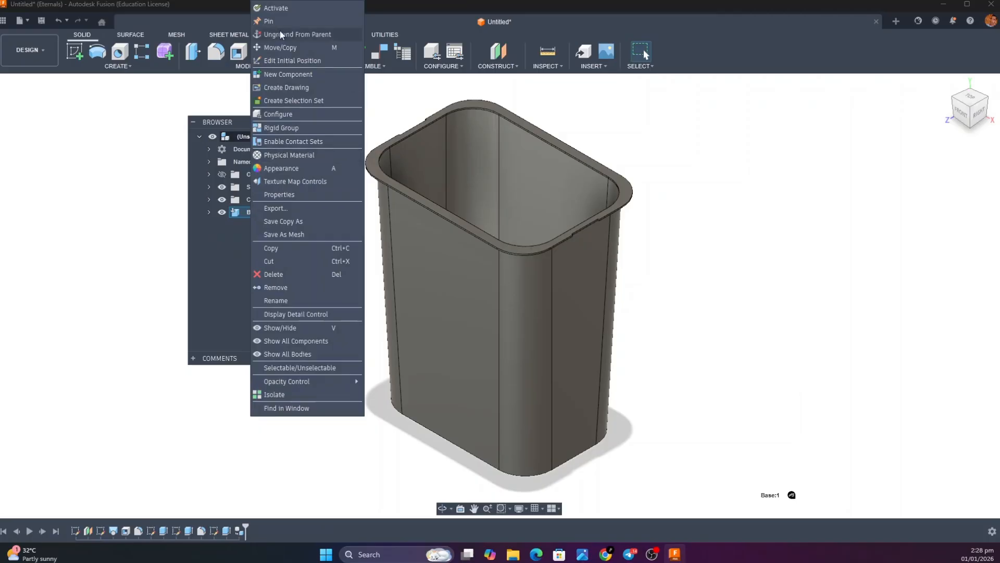
left_click(295, 36)
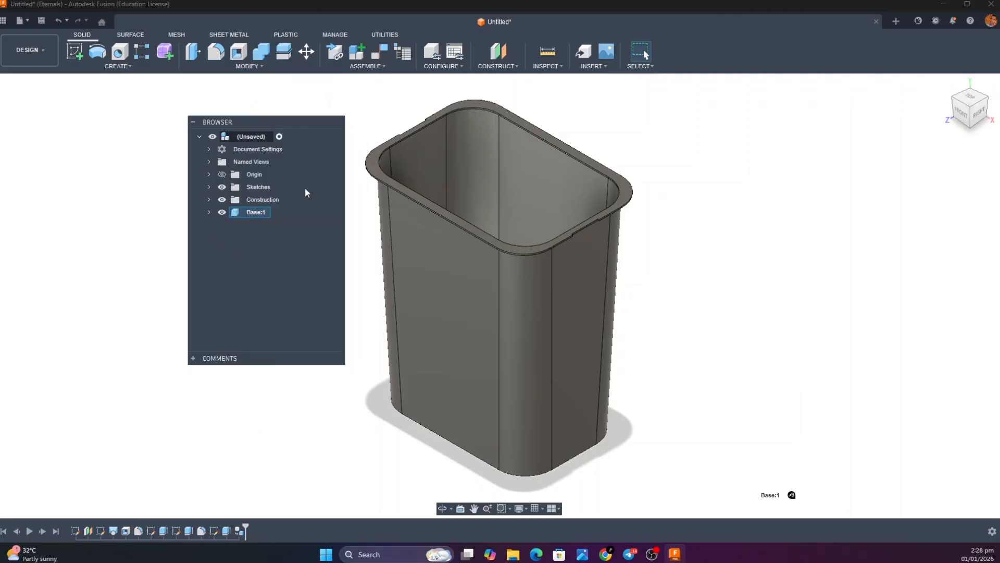
left_click_drag(292, 125, 131, 103)
left_click_drag(483, 290, 502, 2)
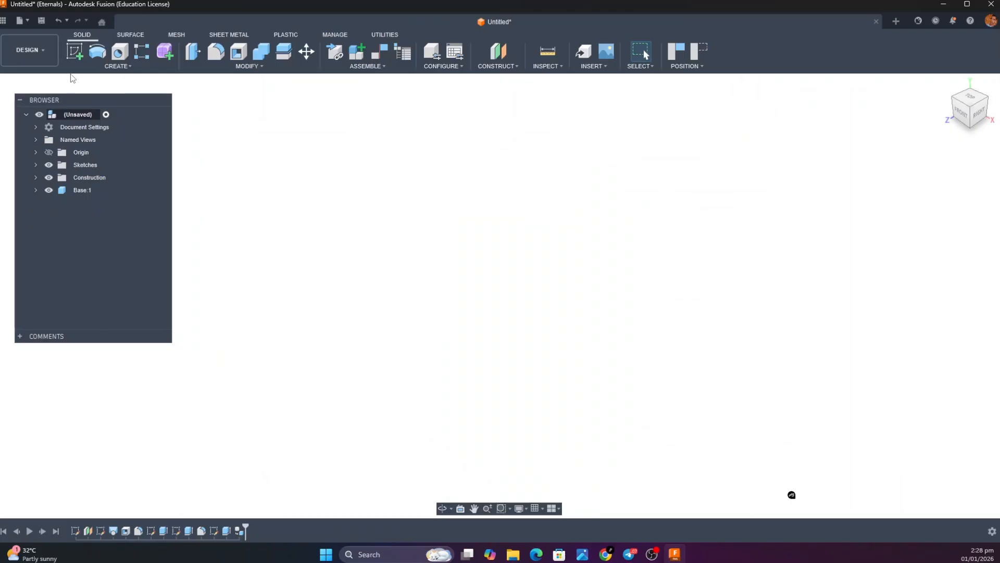
Start a new sketch on the horizontal XZ plane, capturing the moved component's position
left_click(75, 51)
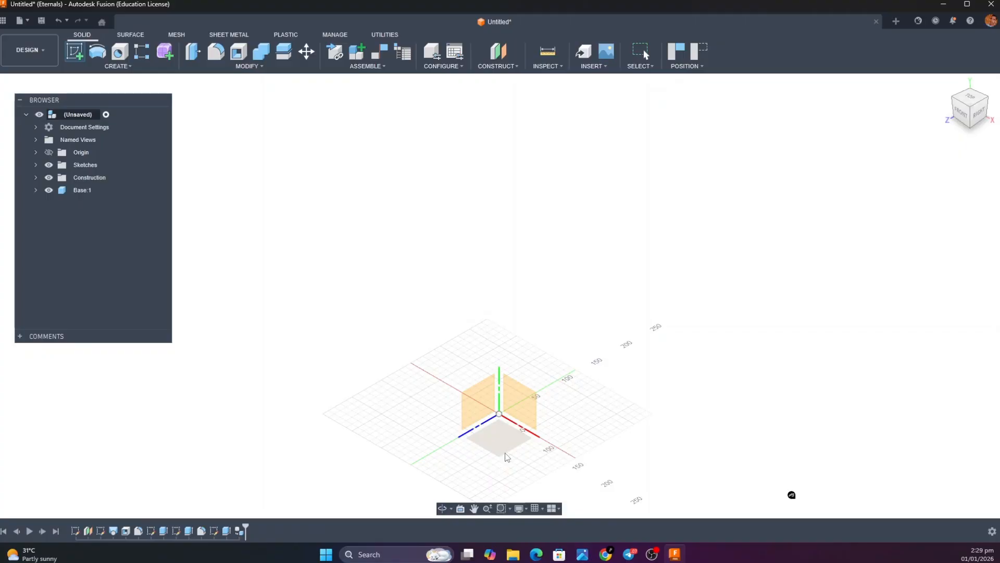
left_click(505, 453)
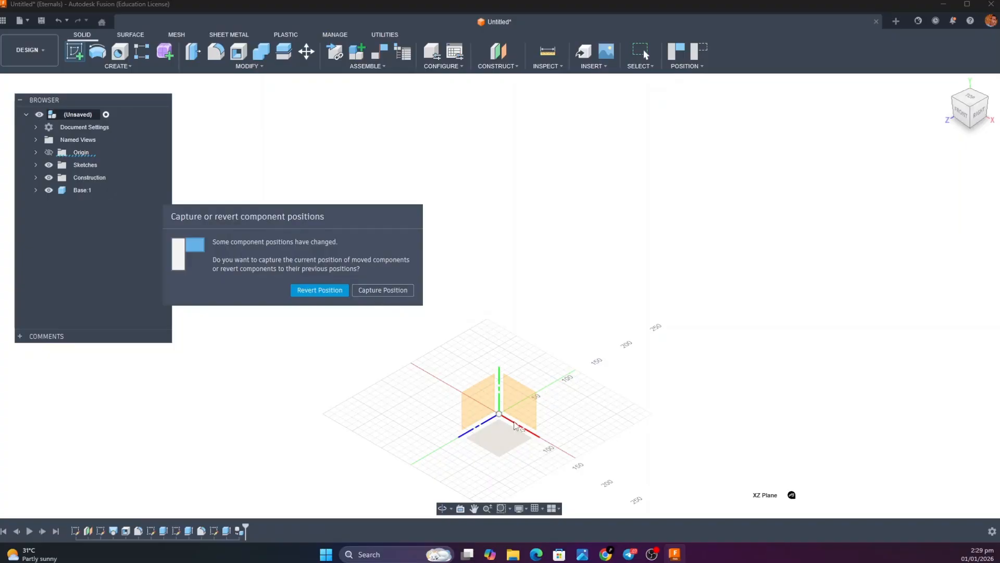
left_click(380, 290)
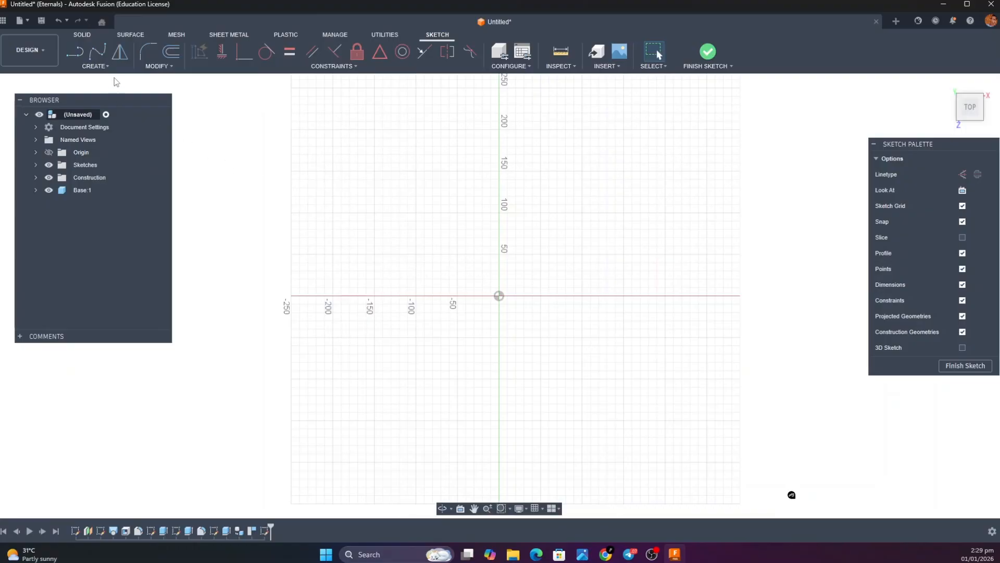
Examine the lid frame's shape in the reference image of the separated bin parts and return to the sketch
left_click(109, 65)
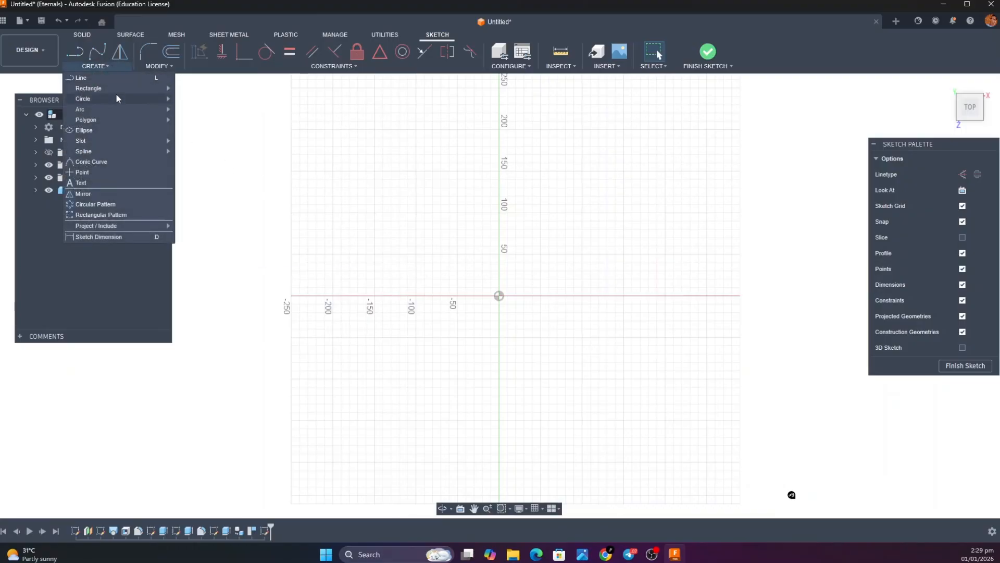
mouse_move(117, 89)
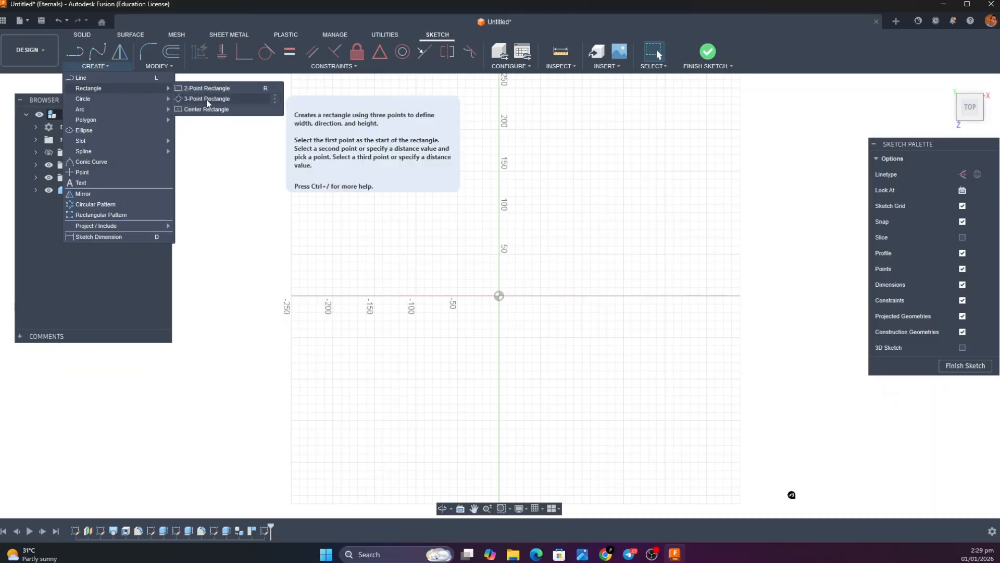
mouse_move(582, 556)
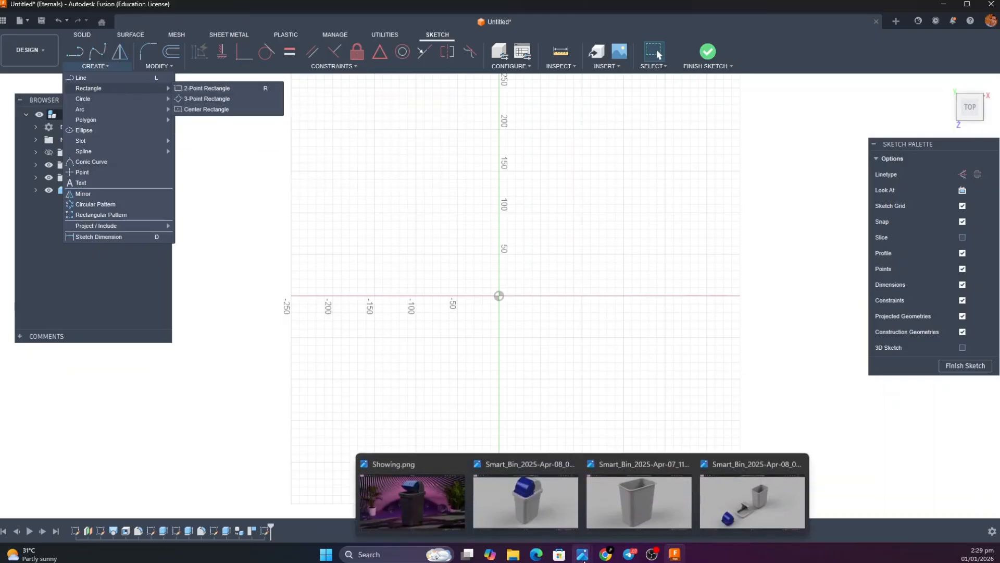
left_click(709, 509)
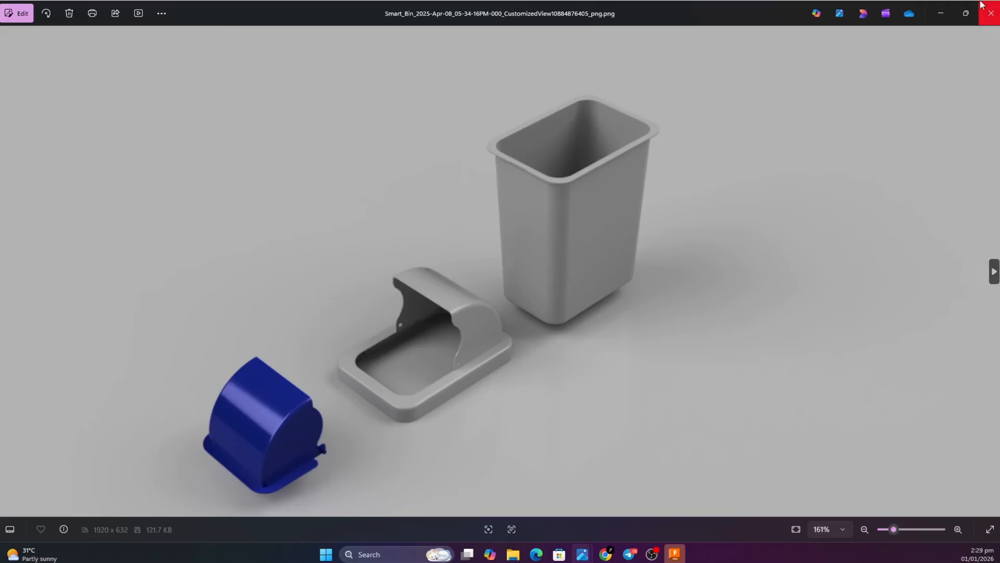
left_click(942, 14)
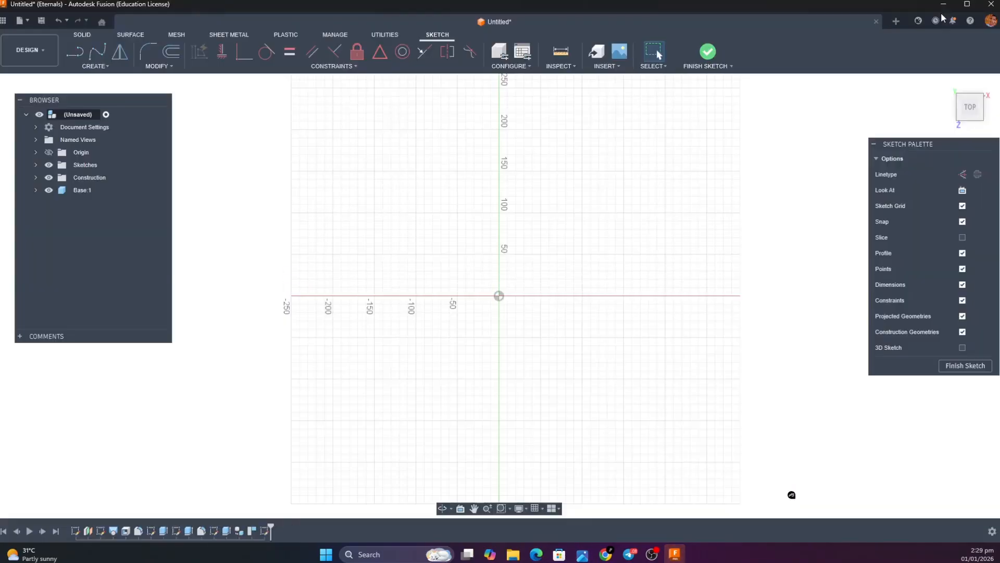
Draw a center rectangle at the origin, 300 mm wide and 213 mm high
left_click(80, 65)
mouse_move(150, 88)
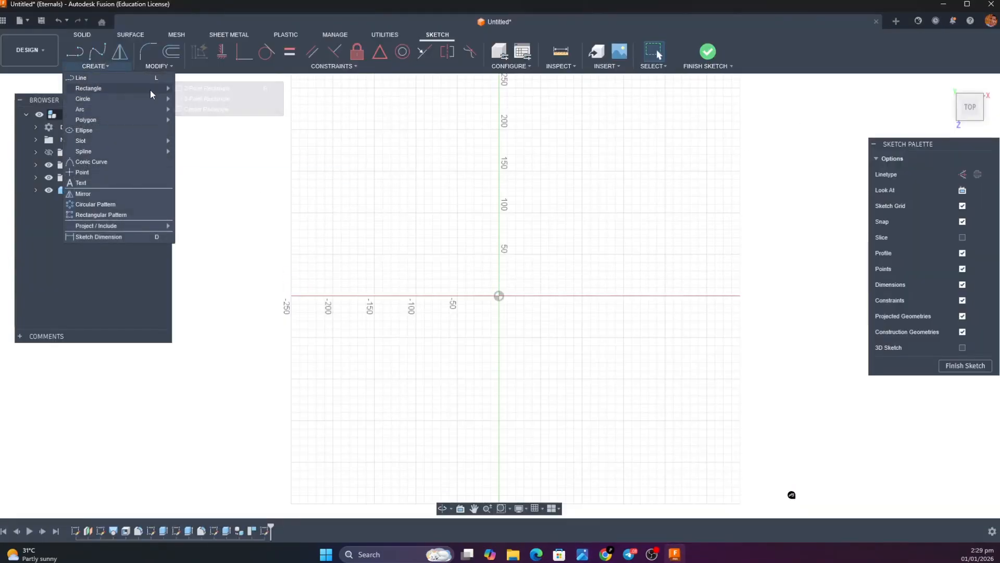
left_click(199, 109)
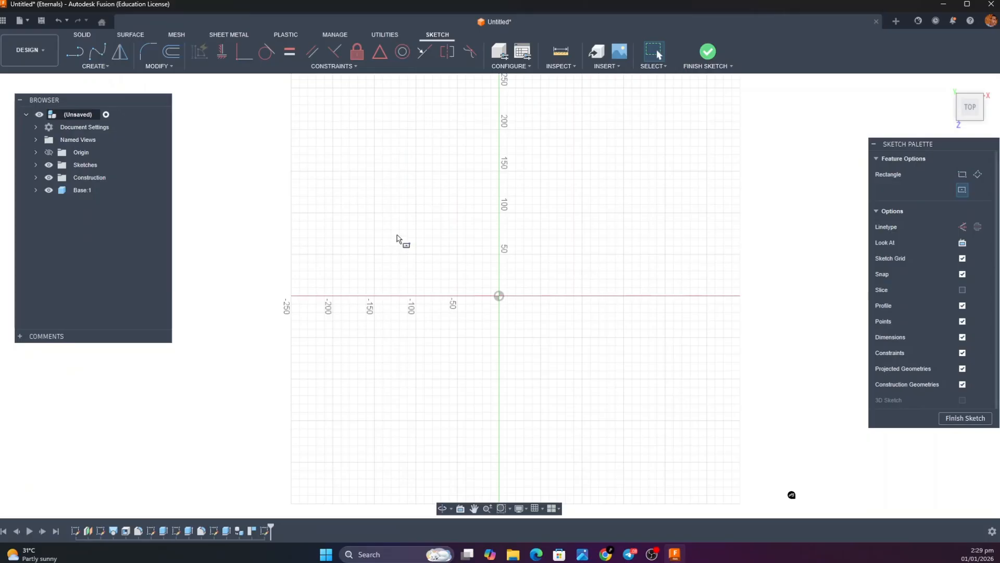
left_click(499, 296)
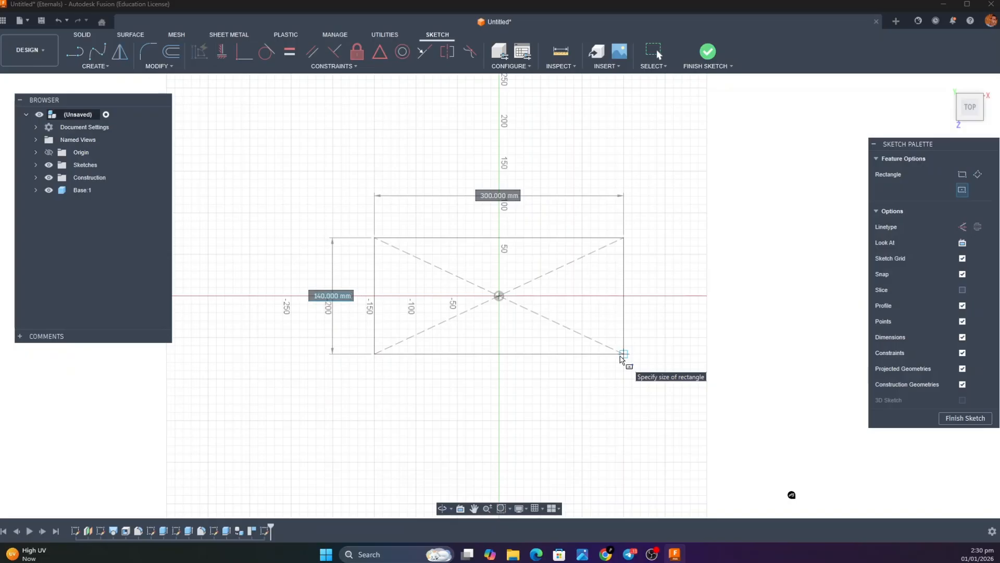
type("213")
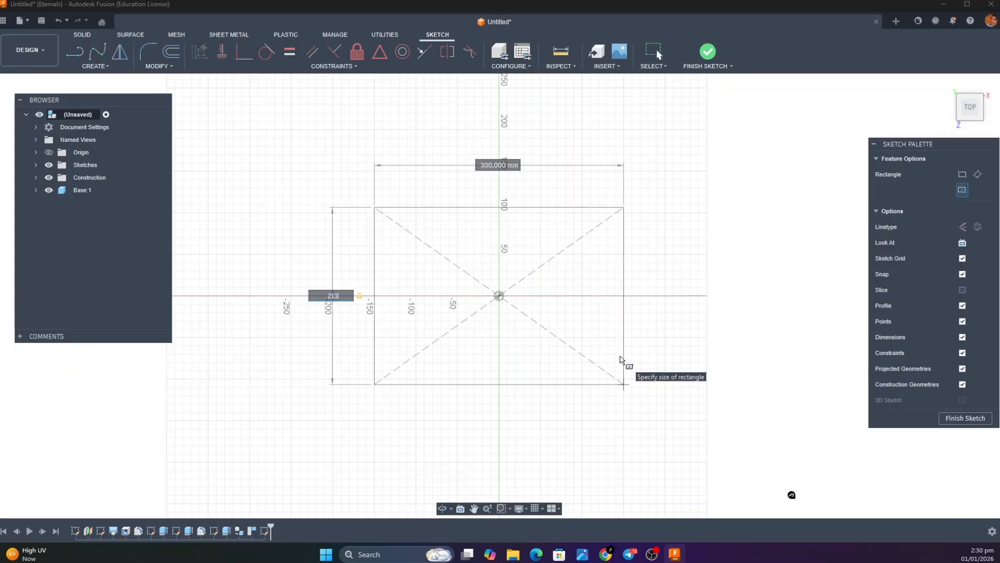
key("Tab")
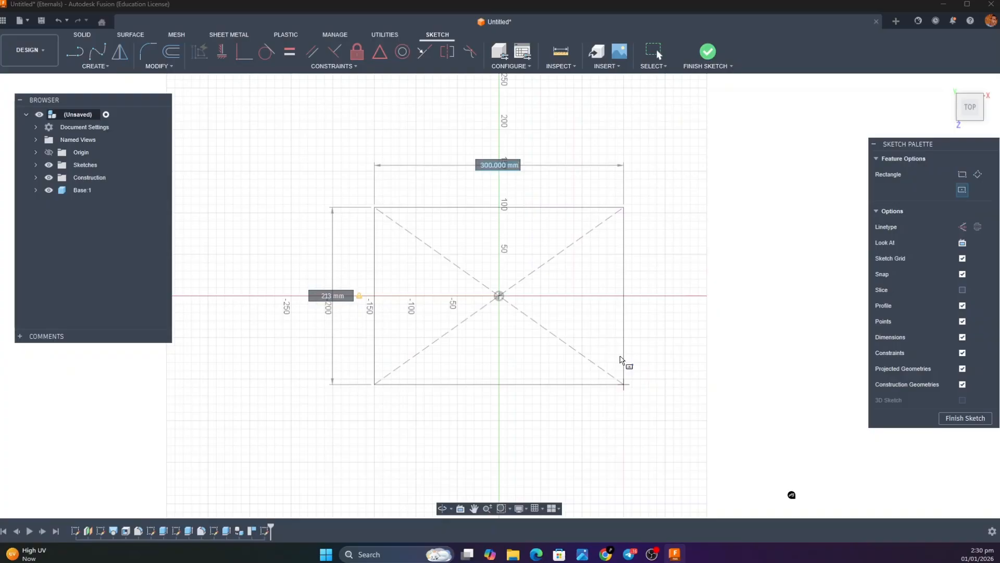
type("30.0")
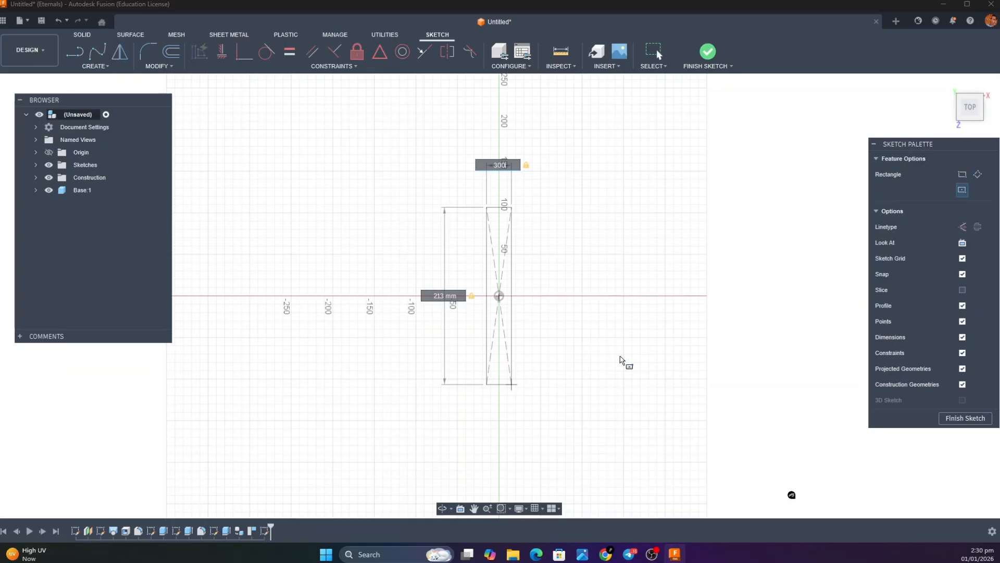
key("Return")
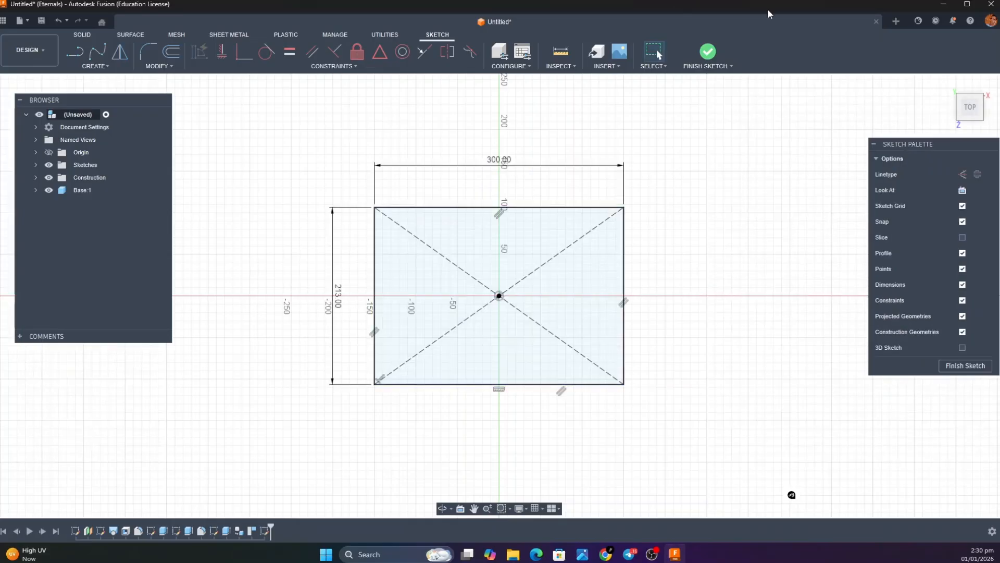
Finish the sketch and extrude the rectangle 33 mm upward as a new body
left_click(709, 51)
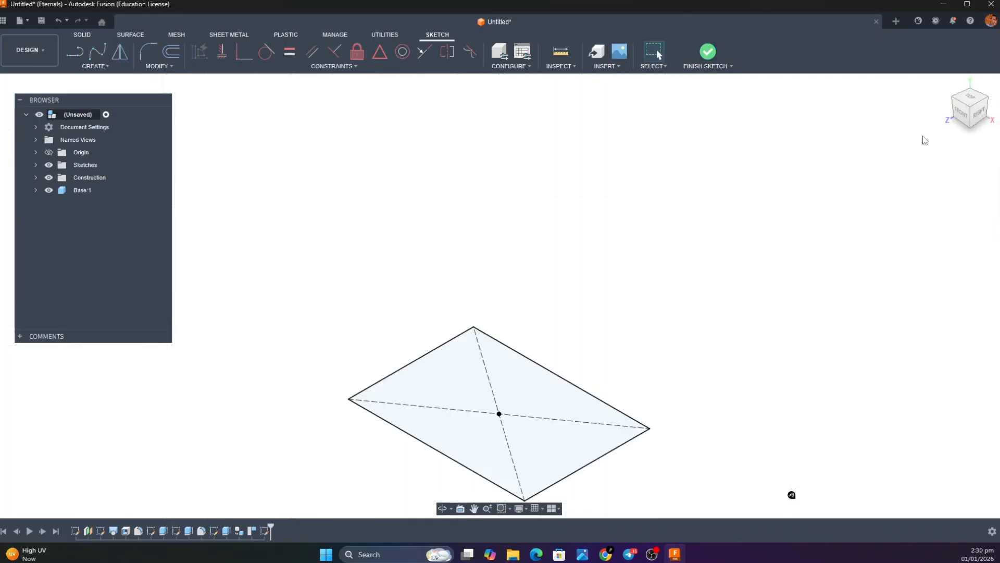
left_click(557, 430)
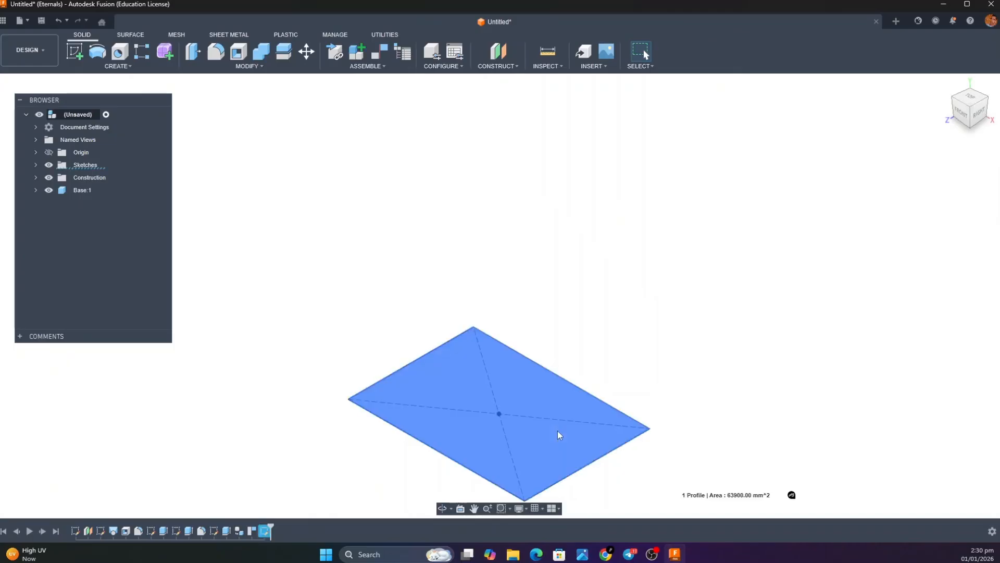
key("e")
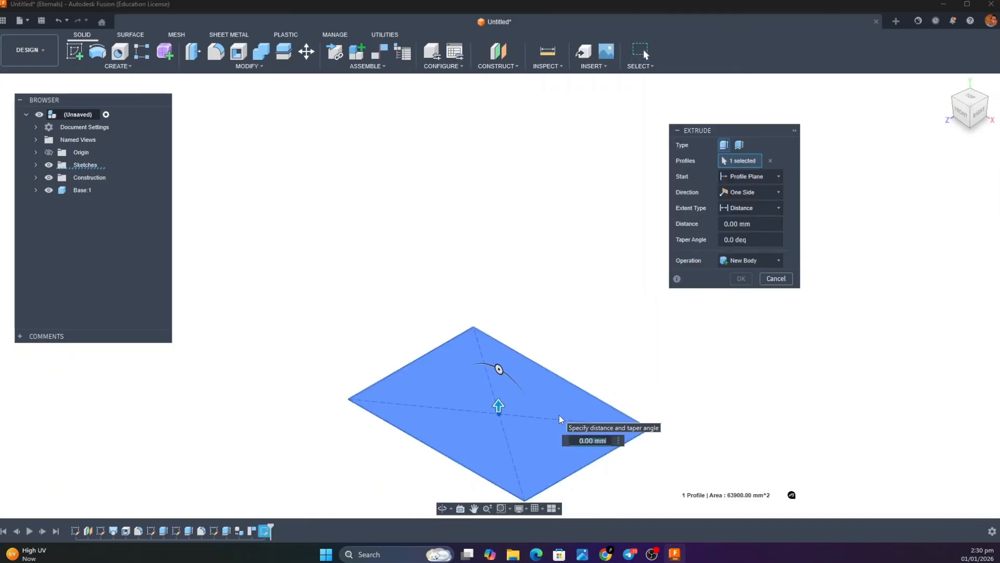
type("33")
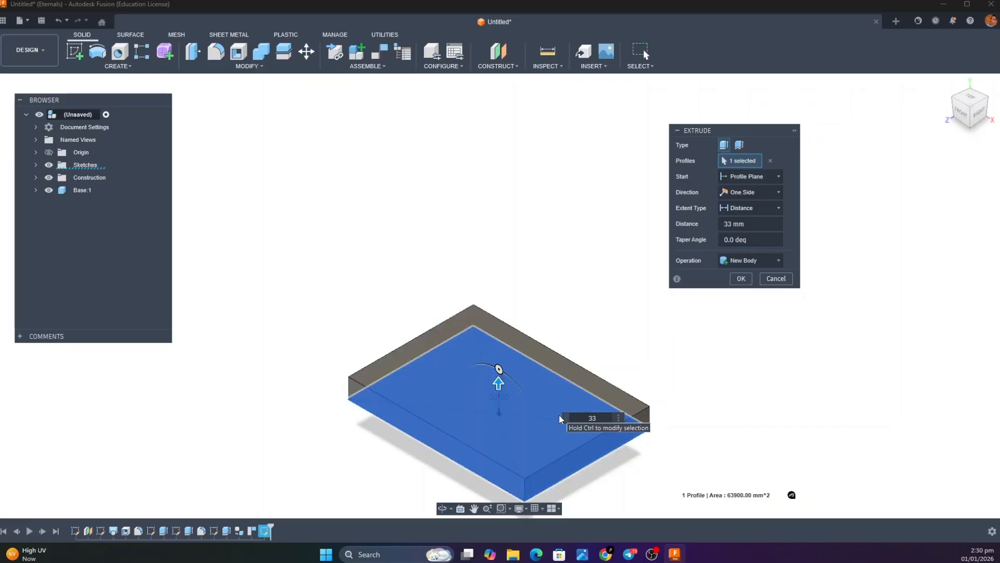
key("Return")
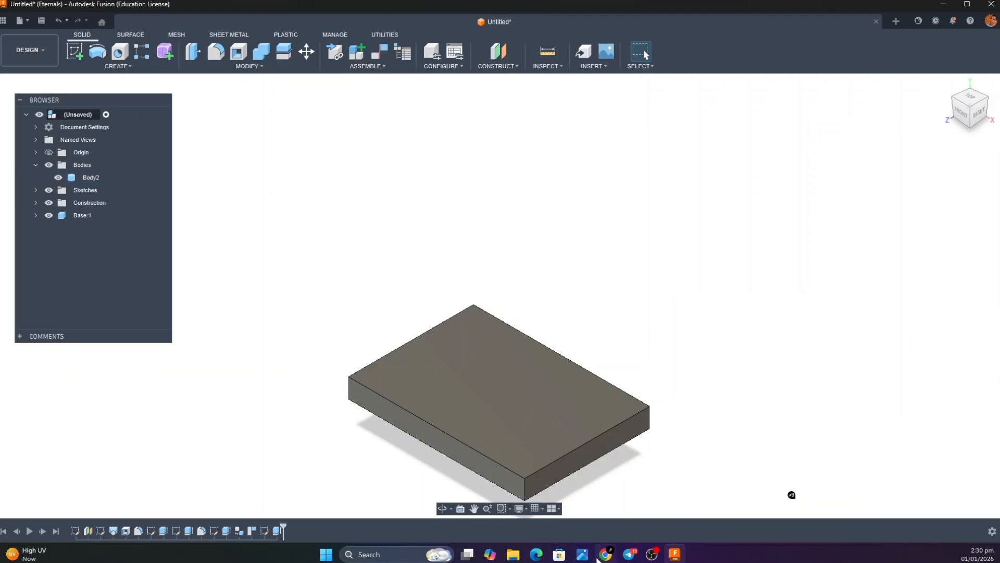
Check the lid frame again in the reference image of the separated bin parts
mouse_move(582, 559)
left_click(717, 514)
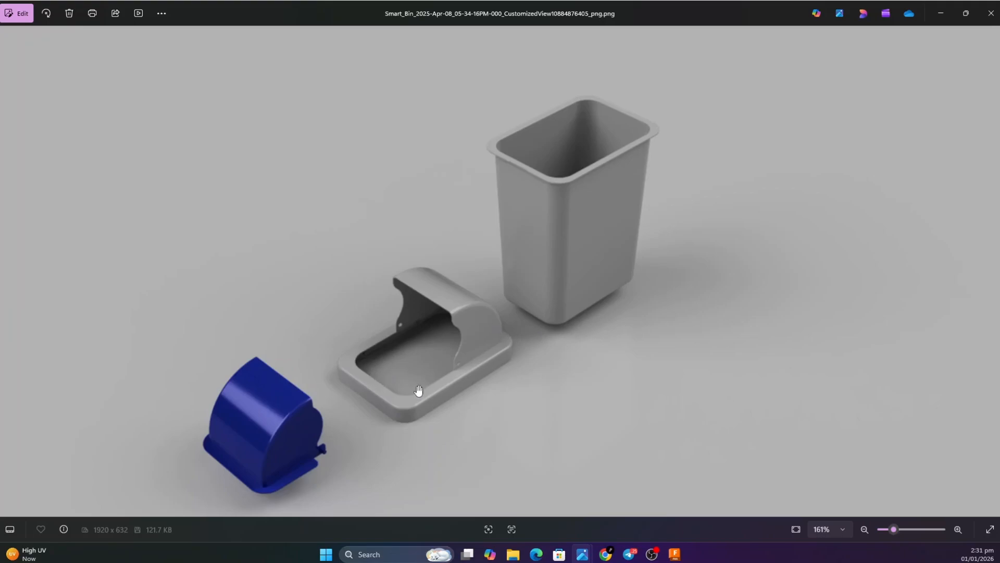
Return to the model and fillet the four vertical corner edges of the rectangular block with a 45 mm radius
left_click(944, 13)
left_click(215, 51)
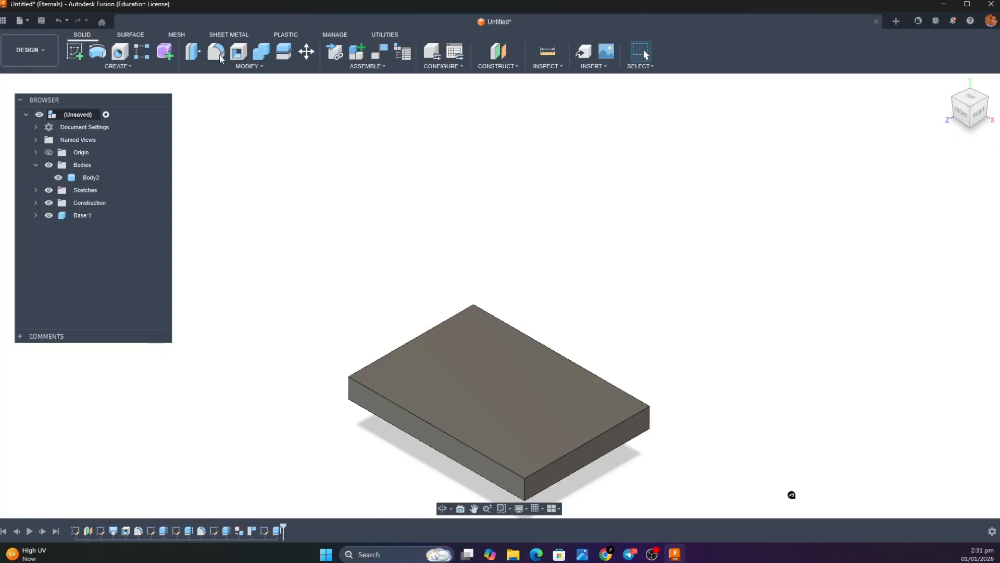
left_click(524, 490)
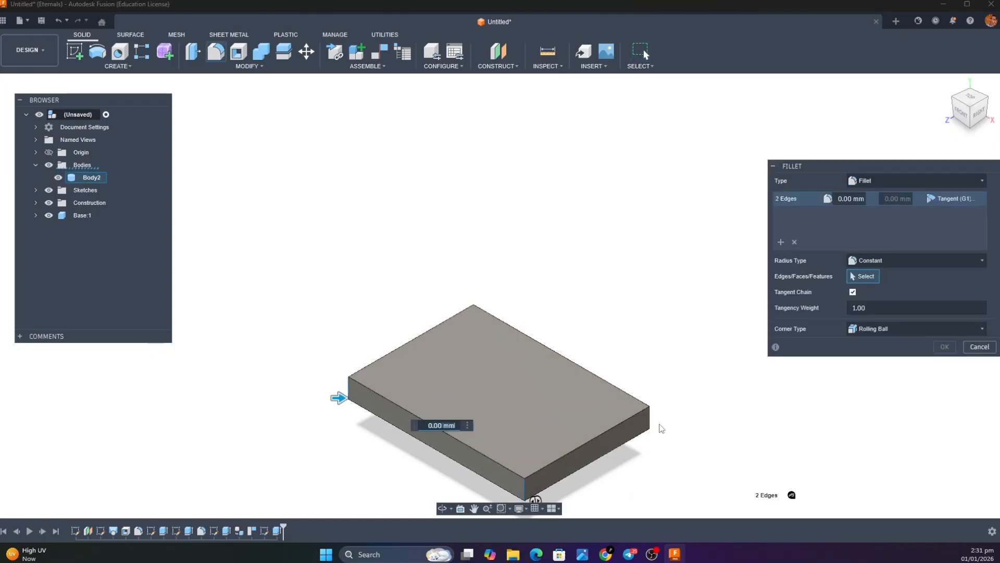
left_click(650, 422)
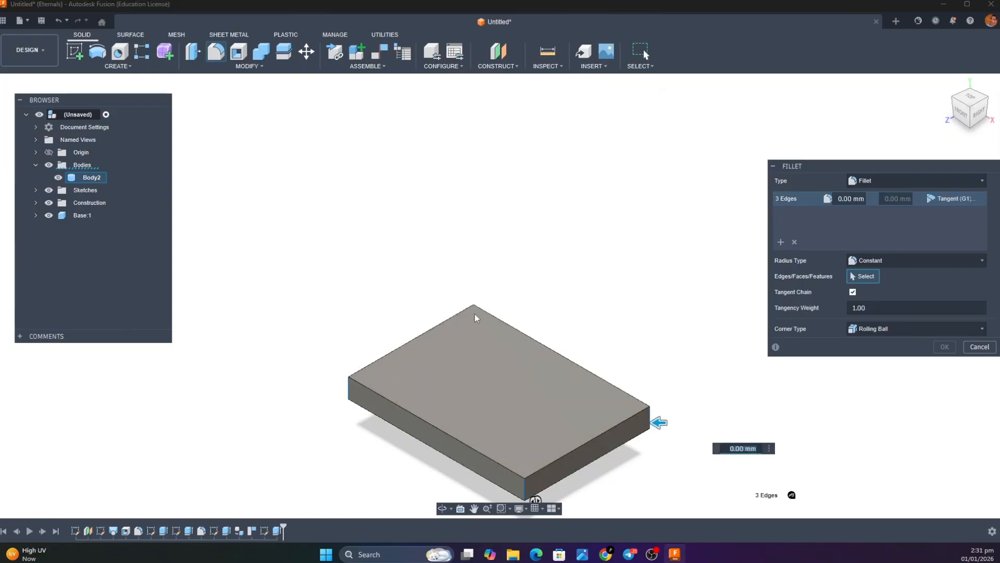
left_click_drag(980, 122, 931, 114)
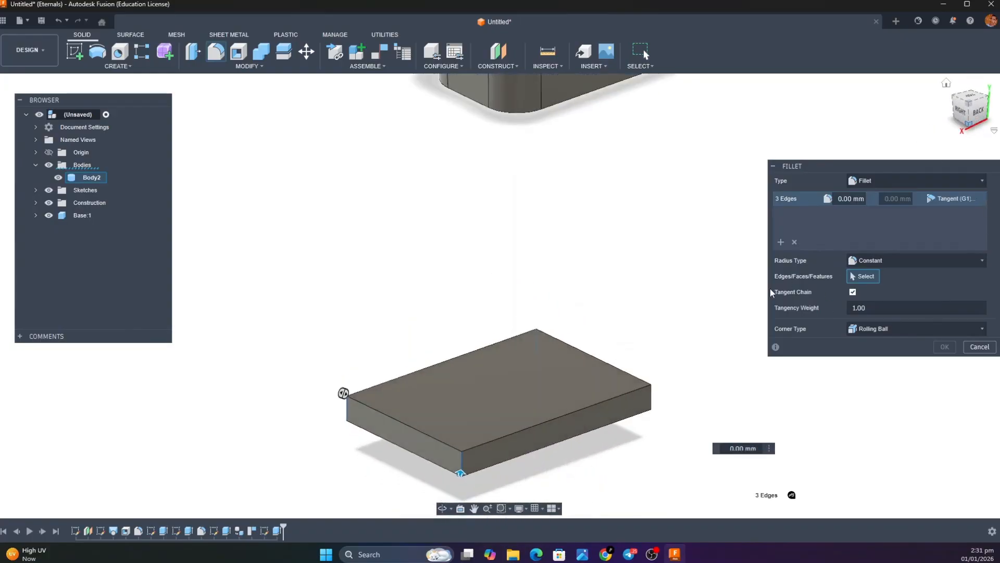
left_click(652, 397)
type("45")
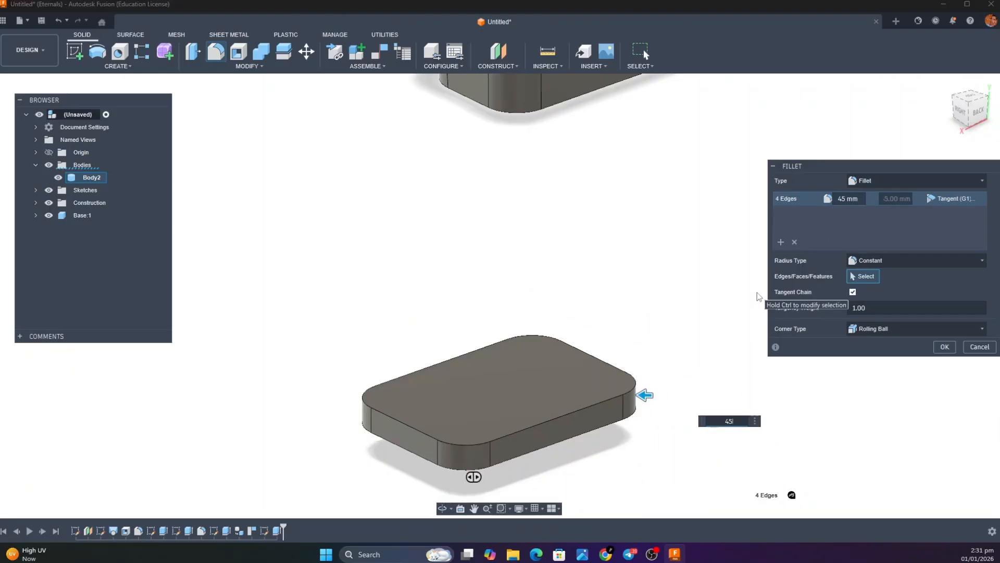
key("Return")
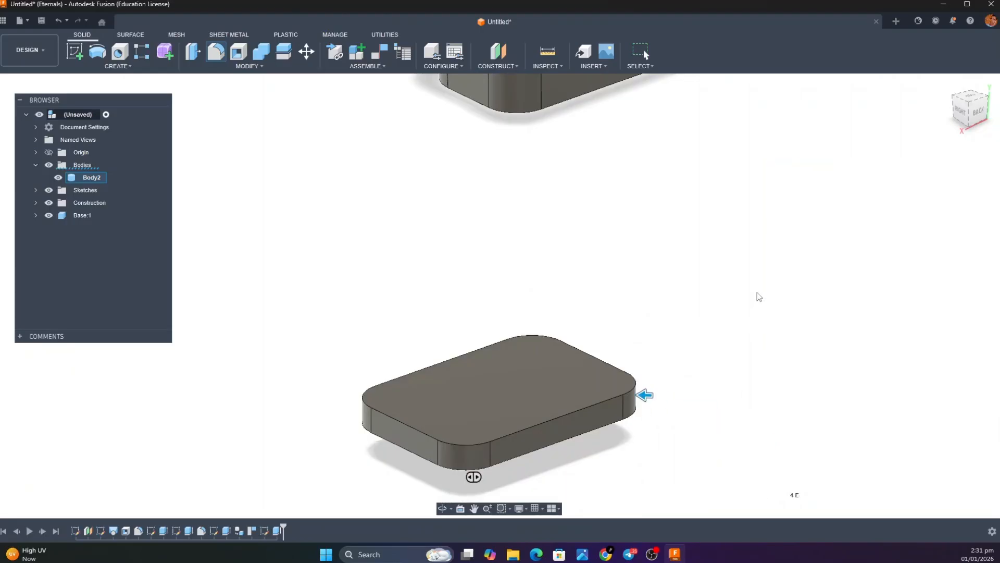
Shell the rounded block from its bottom face with a 2 mm inside thickness
left_click(973, 118)
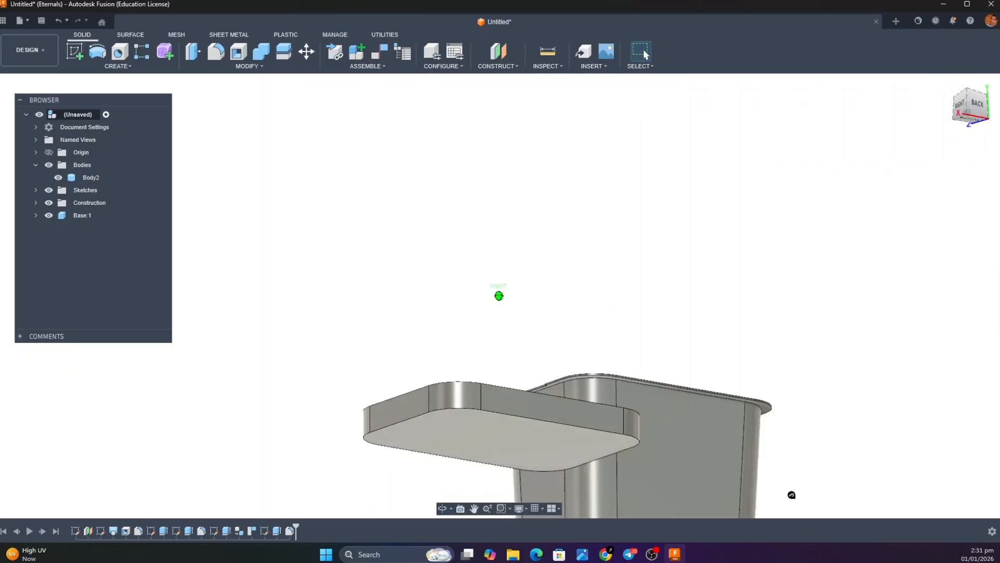
left_click(238, 51)
left_click(464, 391)
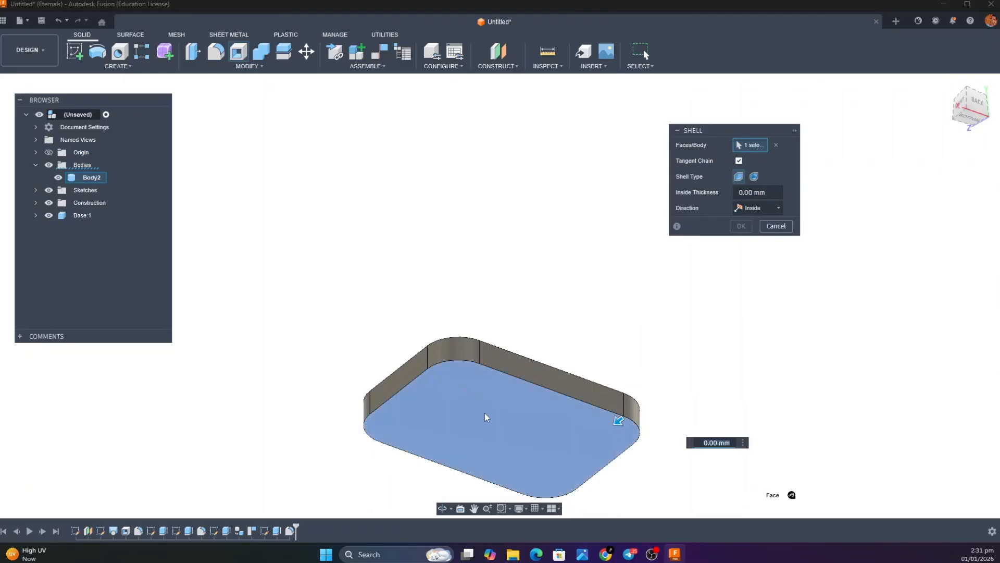
type("2")
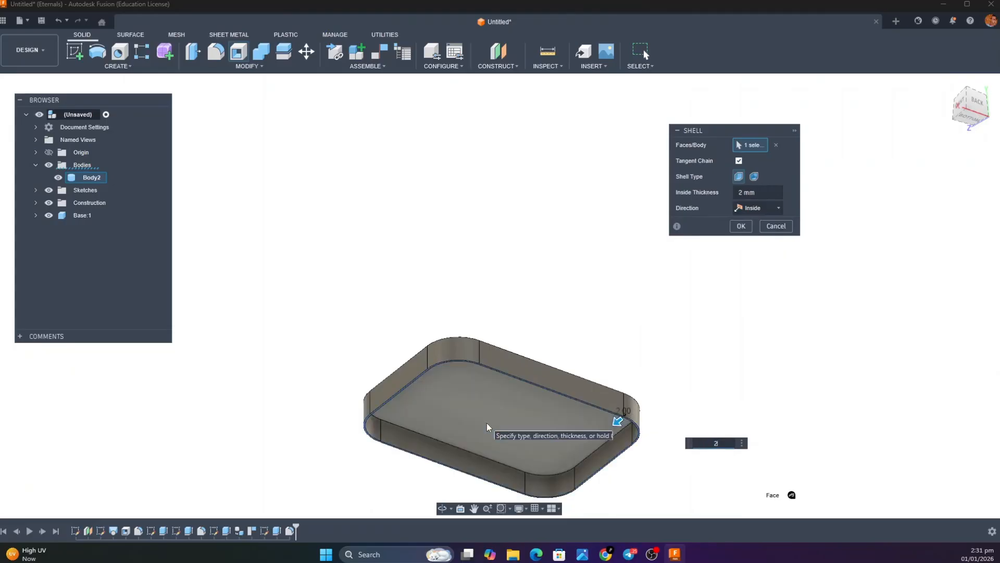
key("Return")
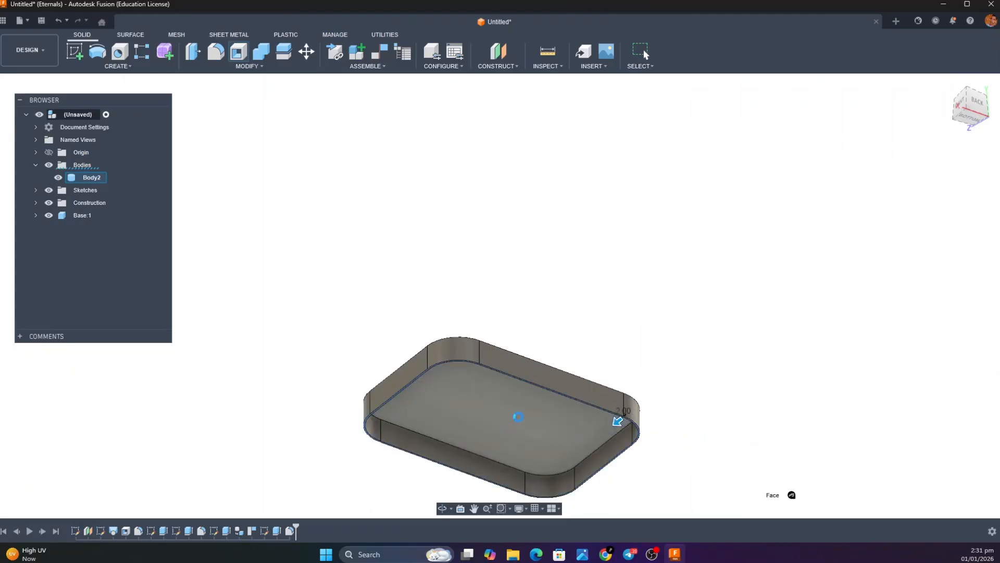
Start a sketch on the shelled block's top face and place a center rectangle at the origin
left_click(946, 83)
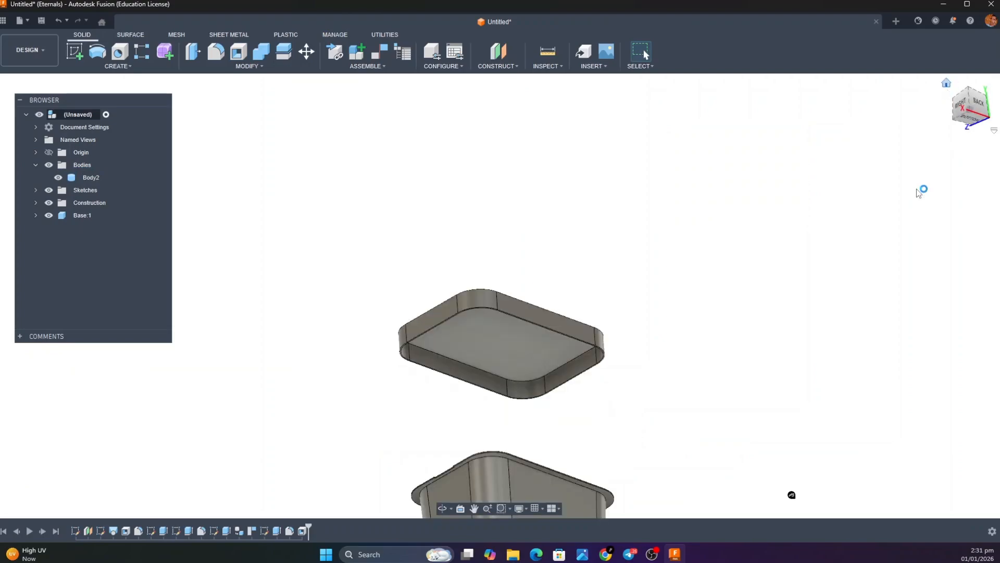
scroll(693, 330, "up", 5)
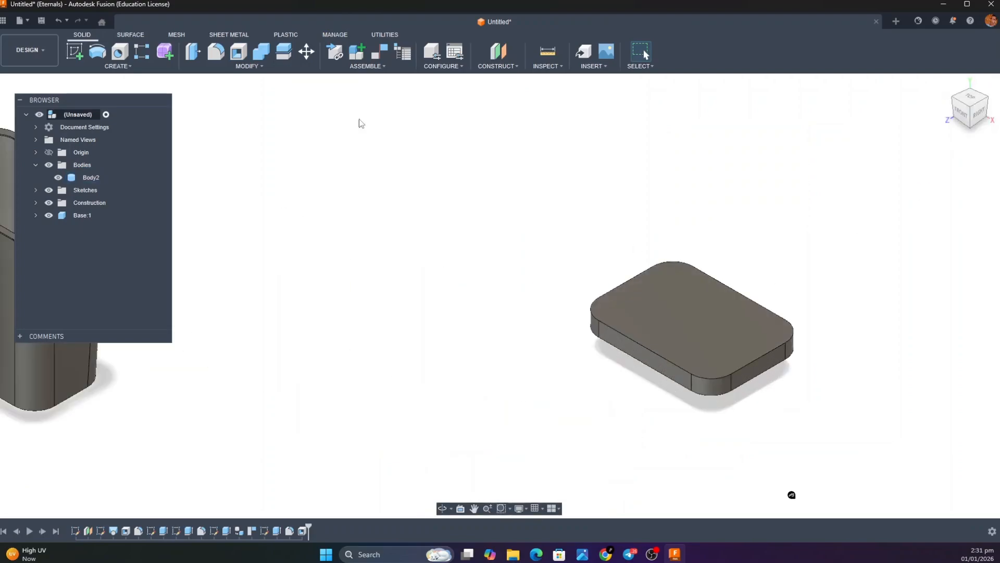
left_click(74, 52)
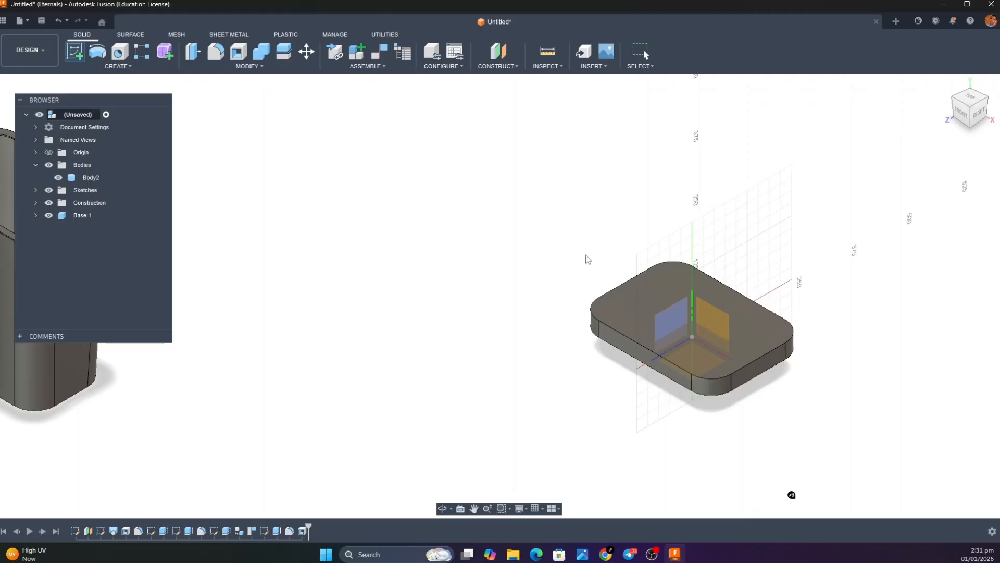
left_click(650, 295)
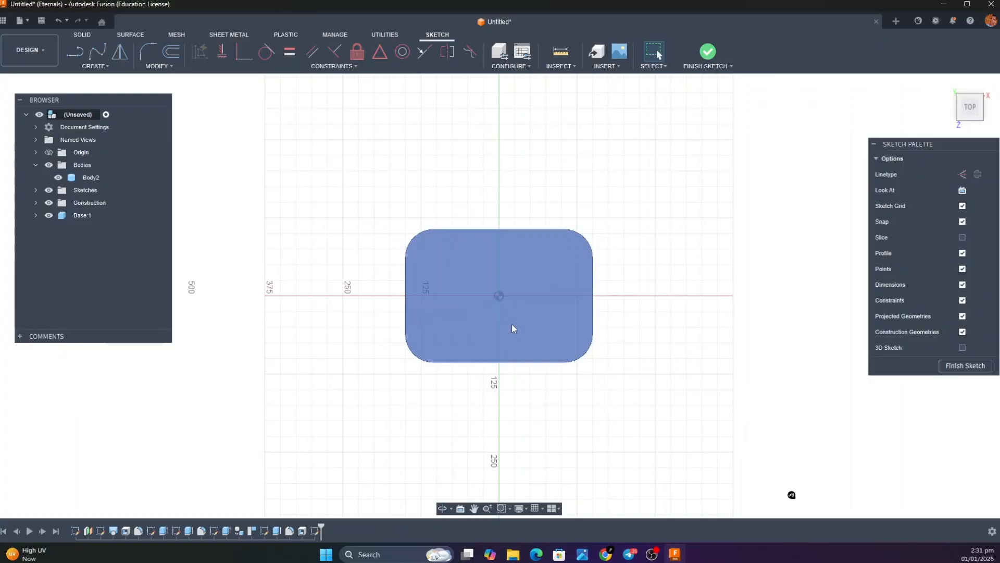
left_click(95, 66)
mouse_move(143, 87)
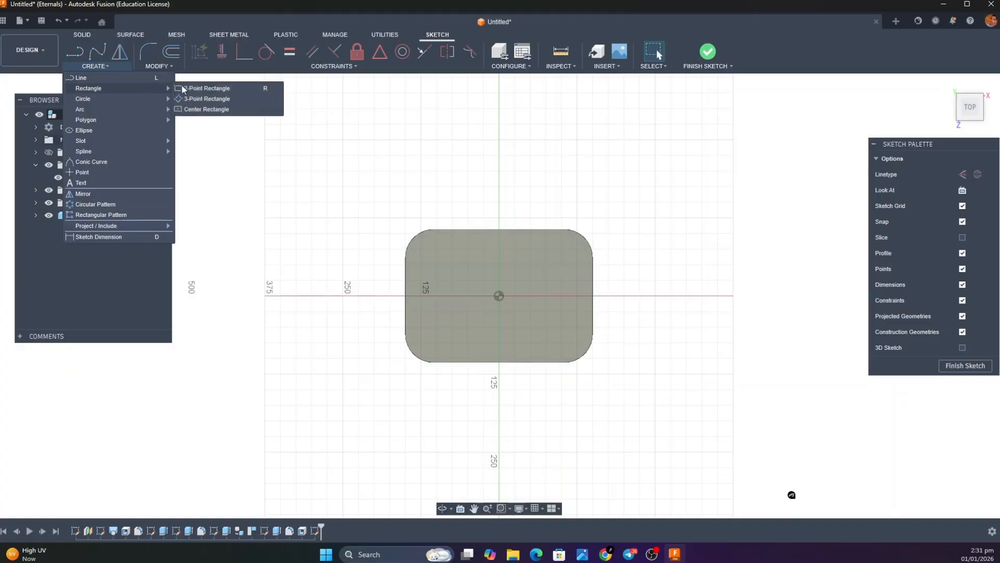
left_click(196, 109)
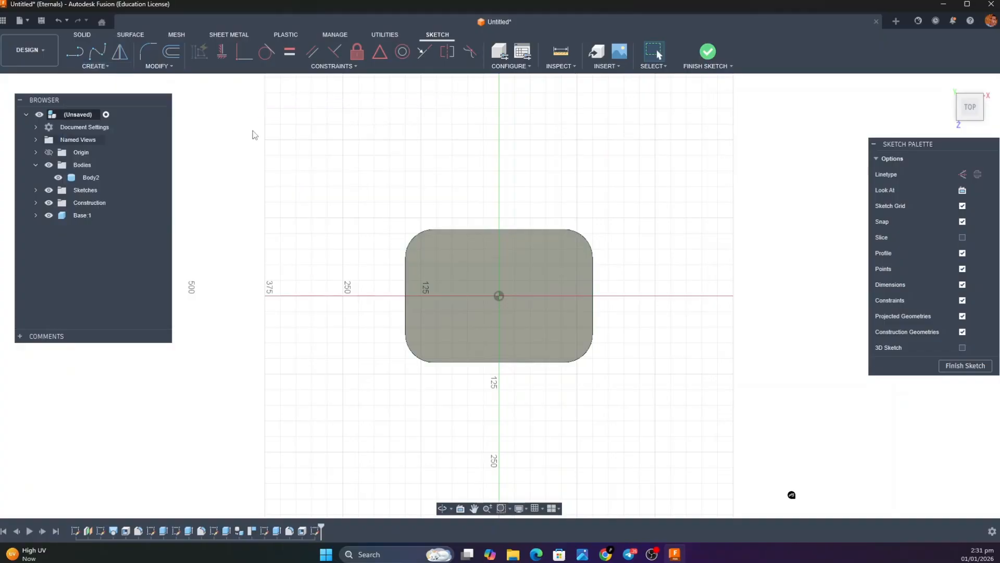
left_click(498, 295)
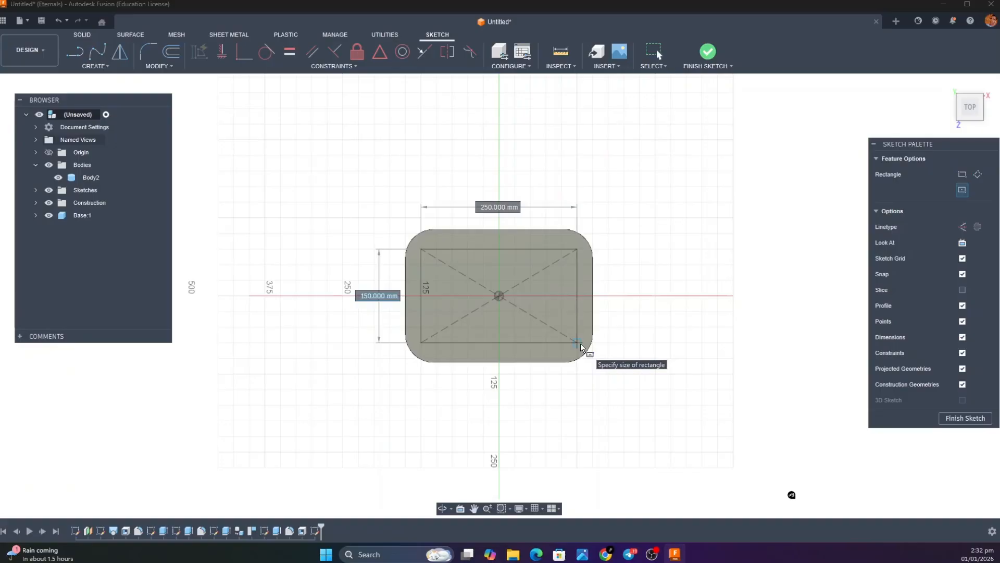
Set the rectangle's height to 213-22-22 mm and its width to 300-25-25 mm
type("21")
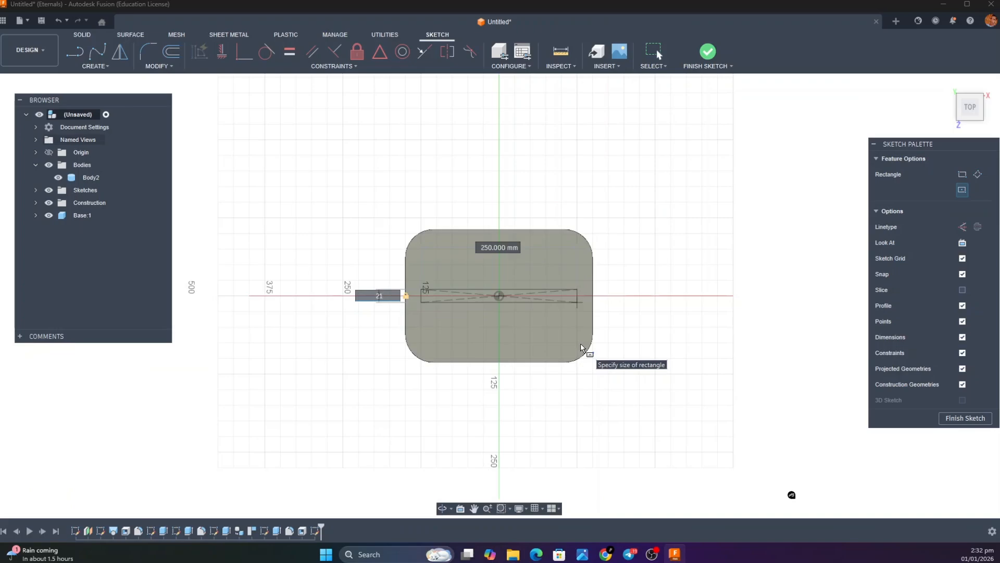
type("3")
key("Tab")
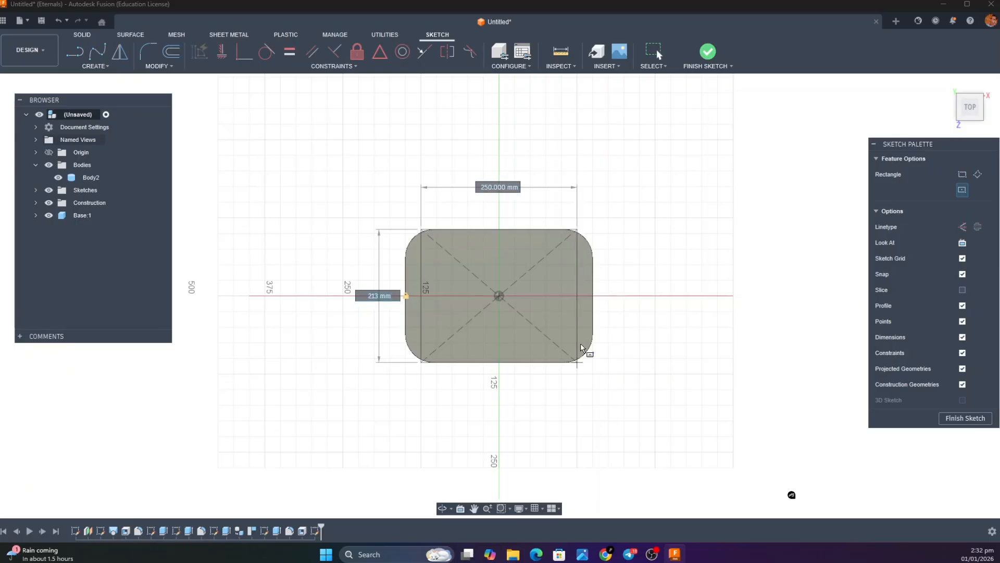
key("BackSpace")
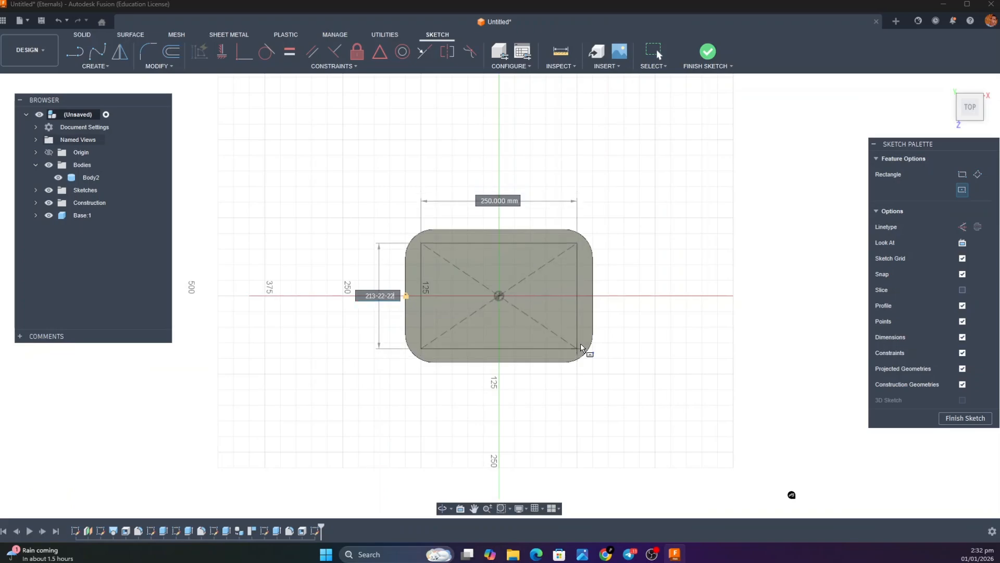
key("Tab")
type("30")
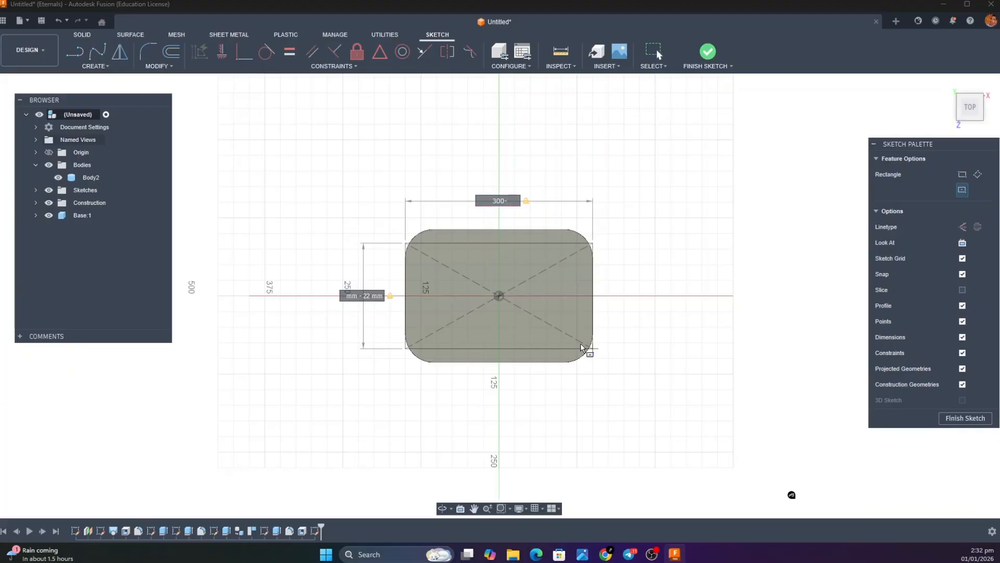
type("-2")
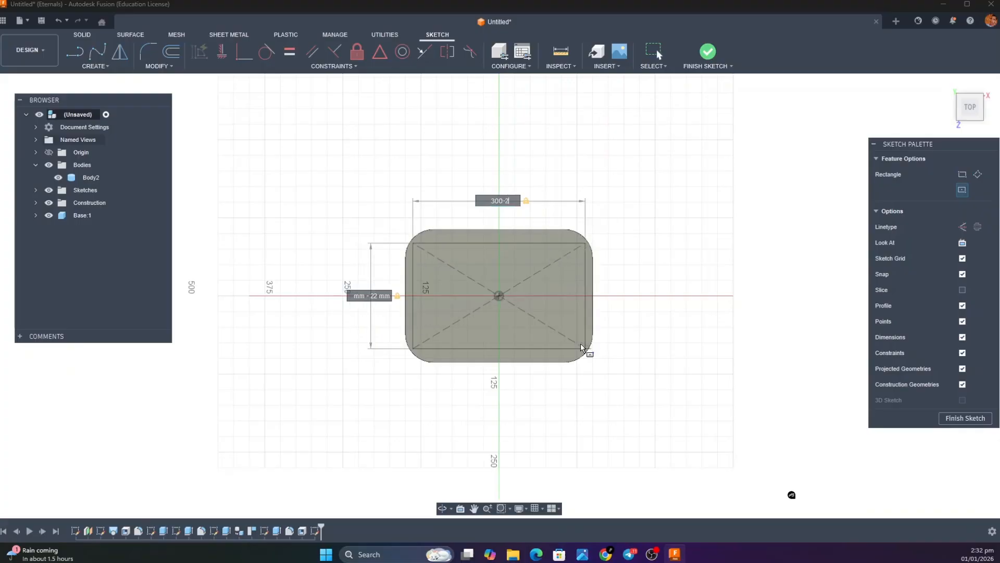
type("45-25")
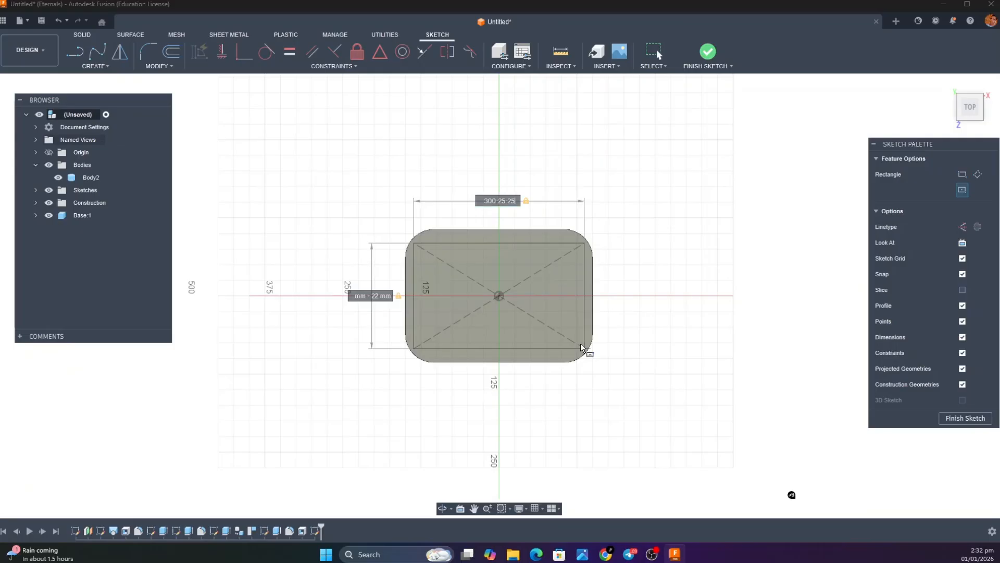
key("Return")
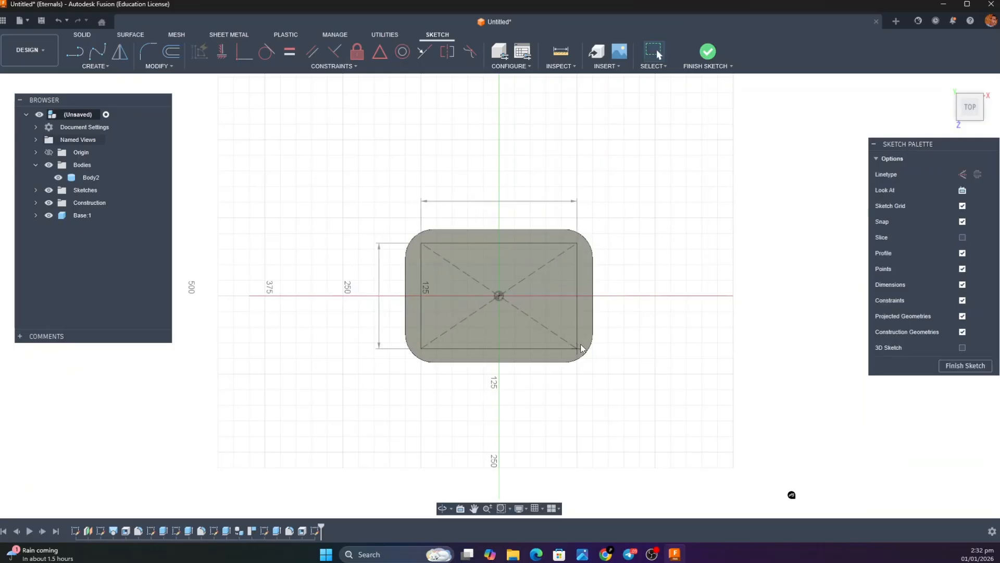
Finish the sketch and extrude the rectangle downward to cut an opening through the block's top face
left_click(707, 52)
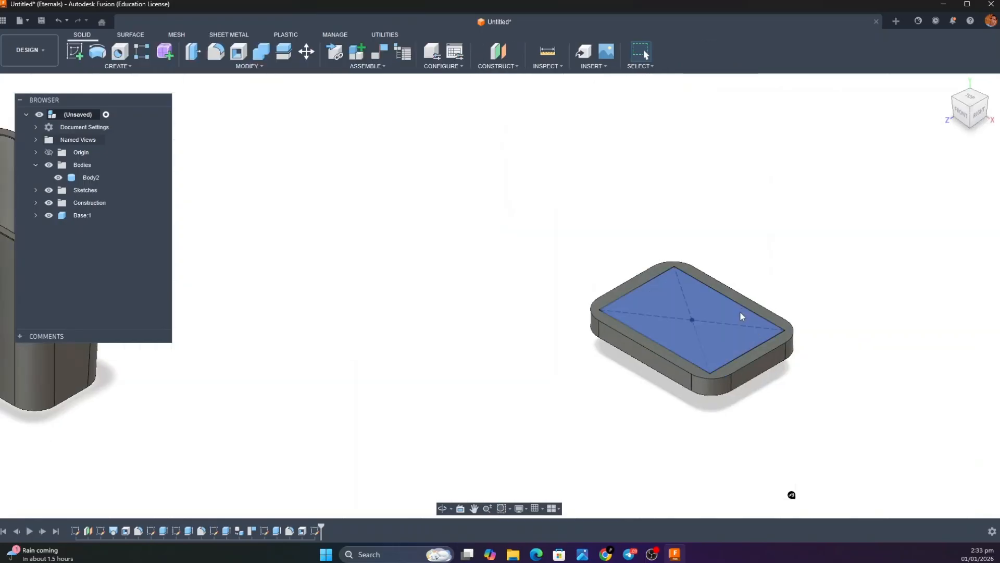
key("e")
left_click(693, 312)
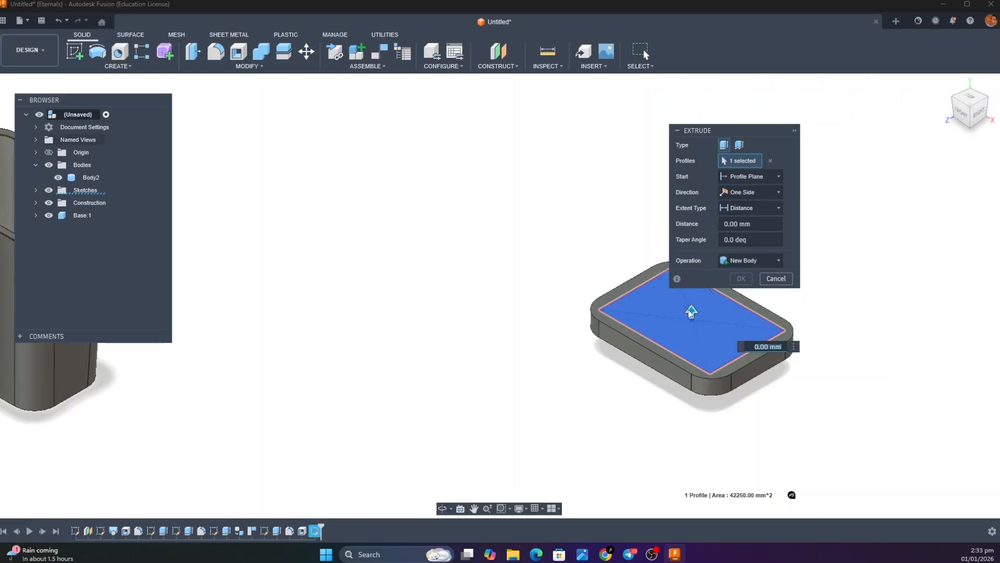
left_click_drag(691, 313, 692, 337)
key("Return")
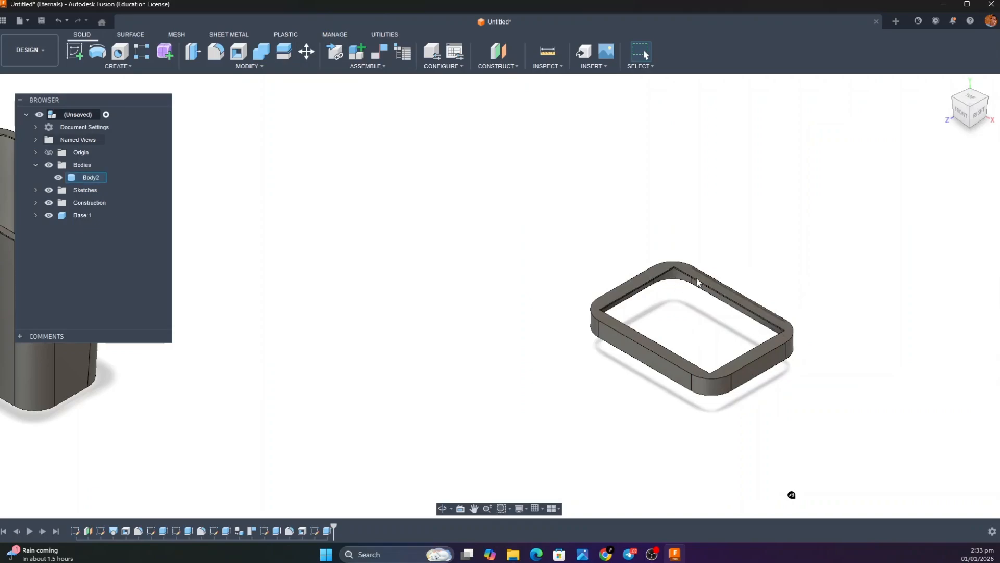
Check the lid frame's opening in the reference image of the separated bin parts and return to the model
mouse_move(575, 560)
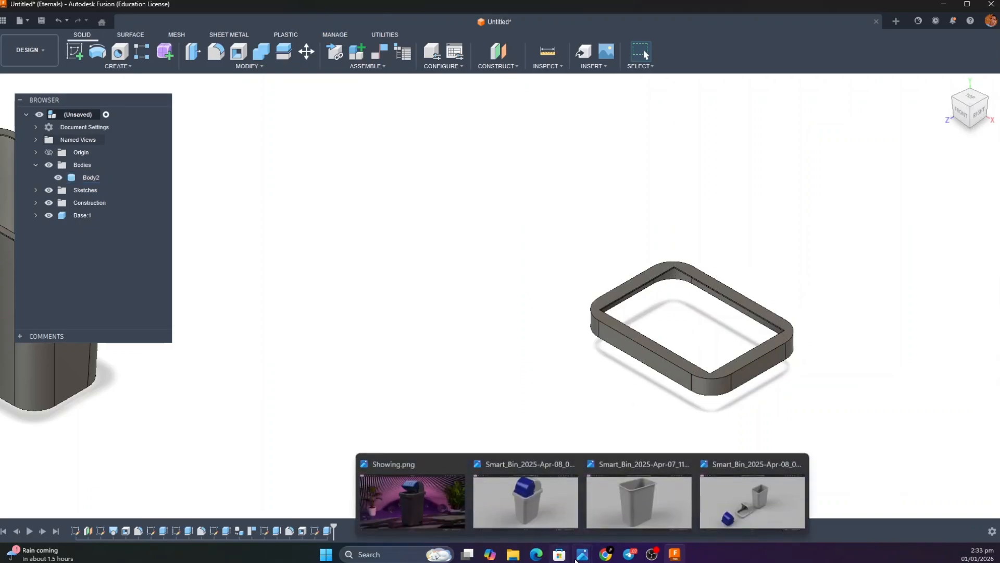
left_click(753, 500)
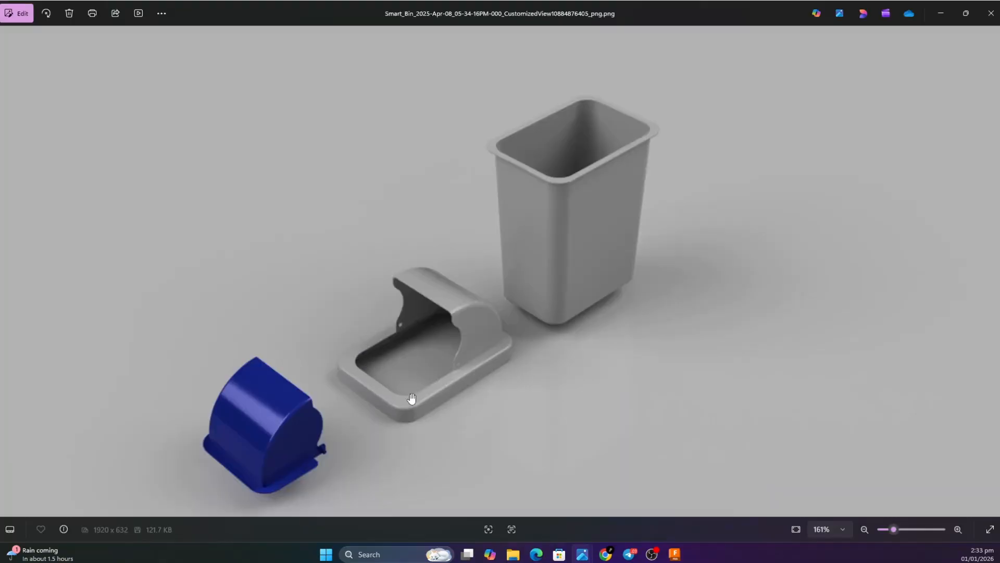
left_click(941, 13)
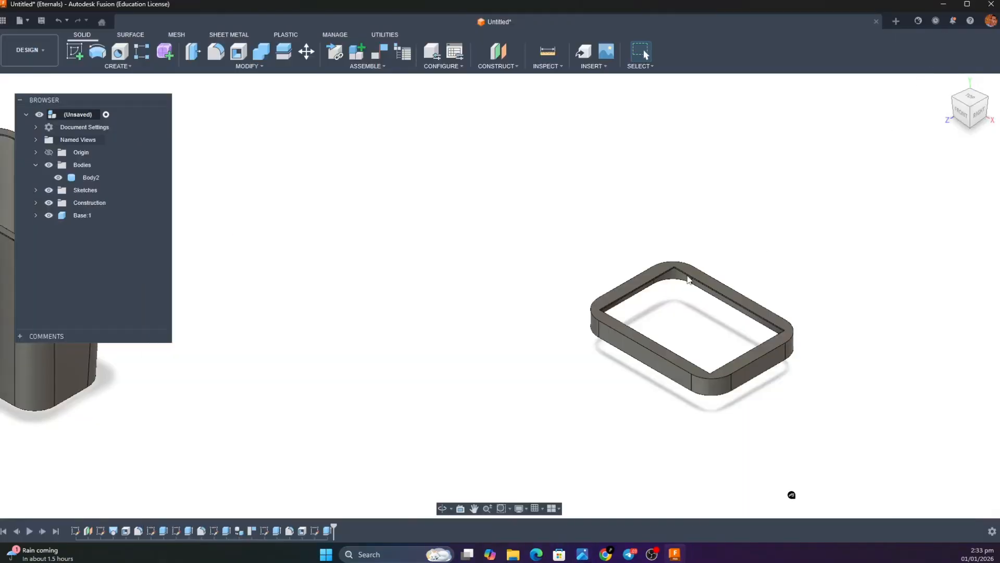
Start a fillet and select the vertical edge at the first inner corner of the lid frame's opening
left_click(216, 51)
scroll(673, 270, "down", 2)
scroll(674, 270, "up", 5)
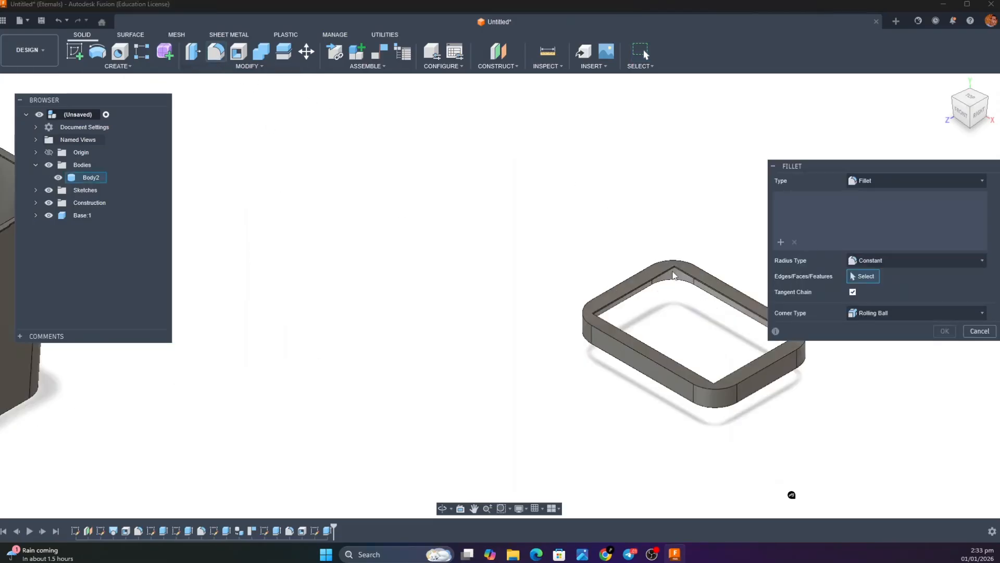
scroll(677, 263, "up", 2)
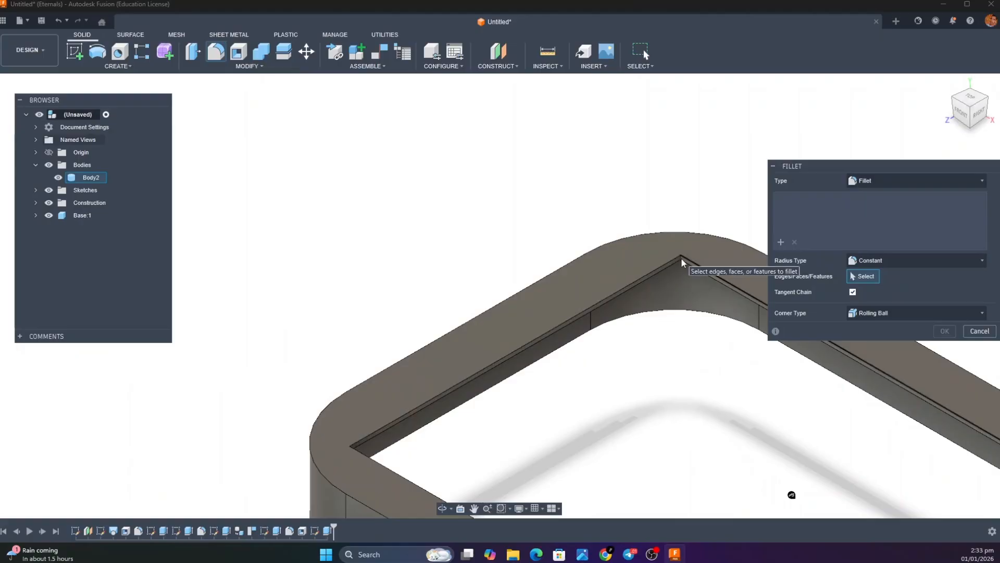
scroll(681, 262, "up", 3)
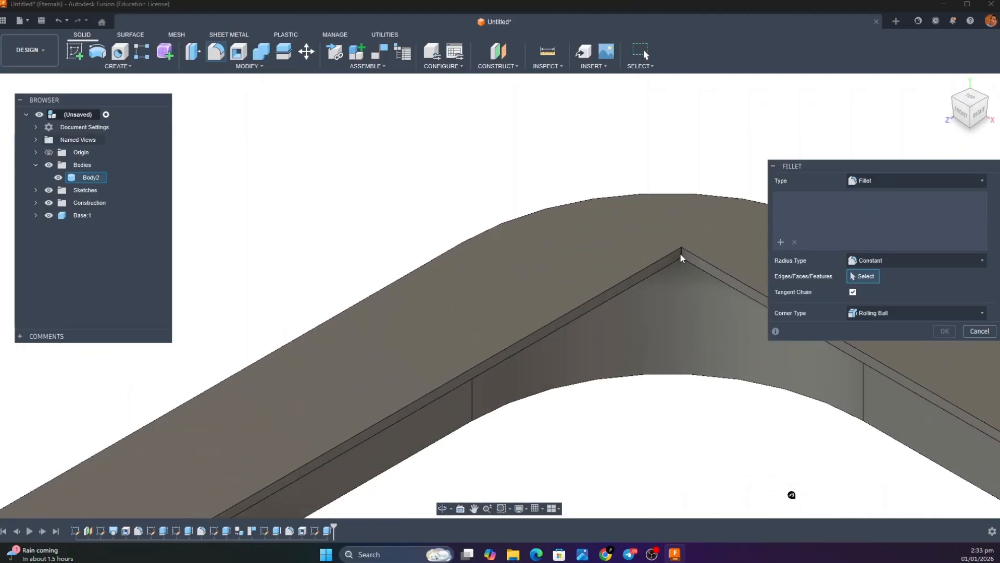
left_click(681, 259)
scroll(682, 262, "up", 2)
scroll(681, 263, "down", 5)
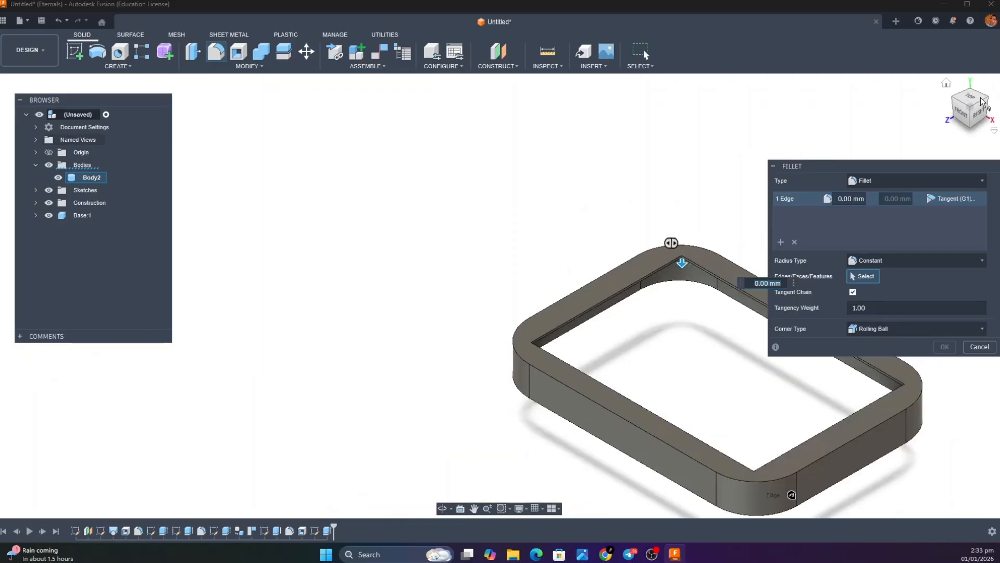
Add the vertical edge at a second inner corner of the opening to the fillet selection
left_click_drag(980, 103, 939, 107)
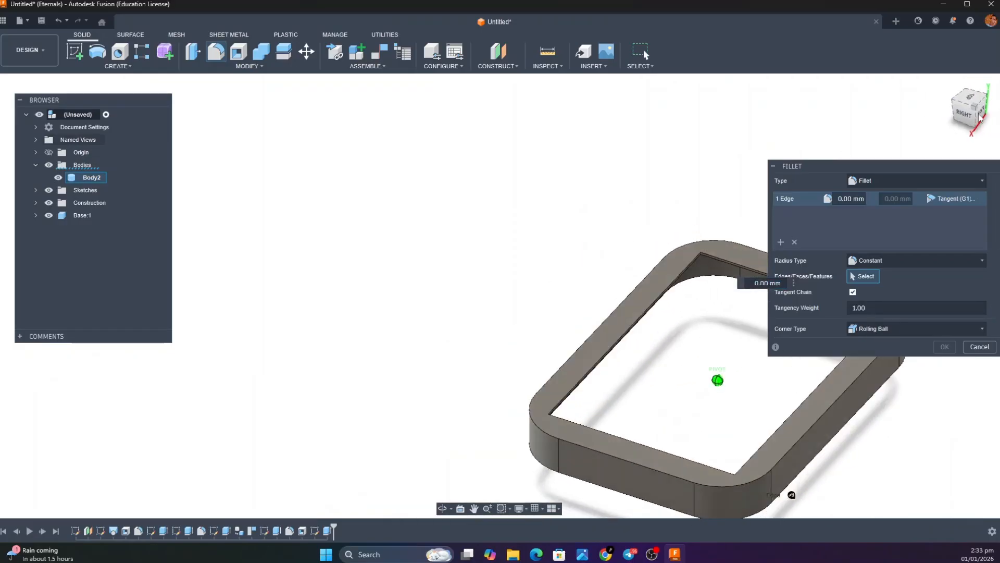
scroll(701, 255, "up", 5)
left_click(702, 261)
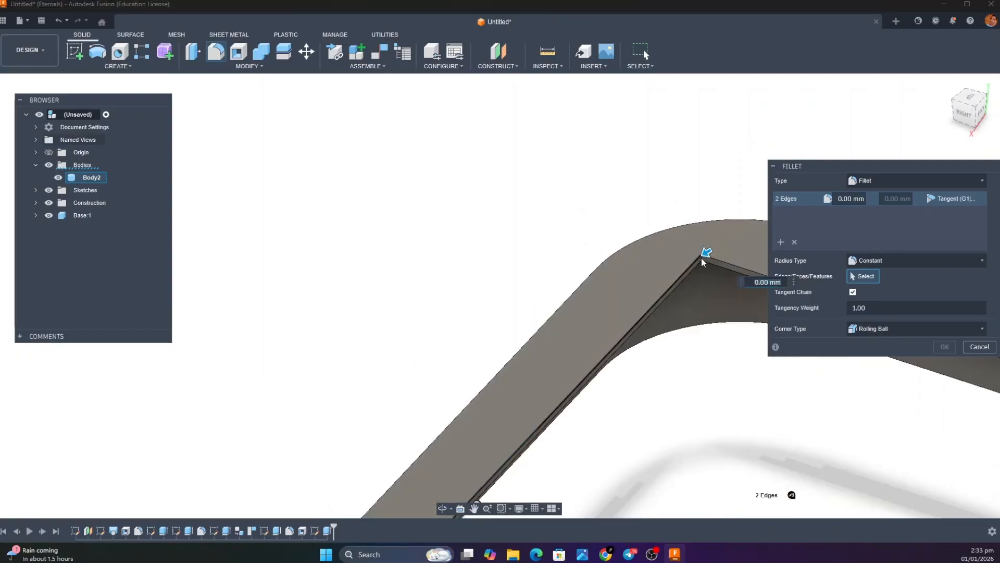
scroll(701, 260, "up", 3)
left_click(703, 261)
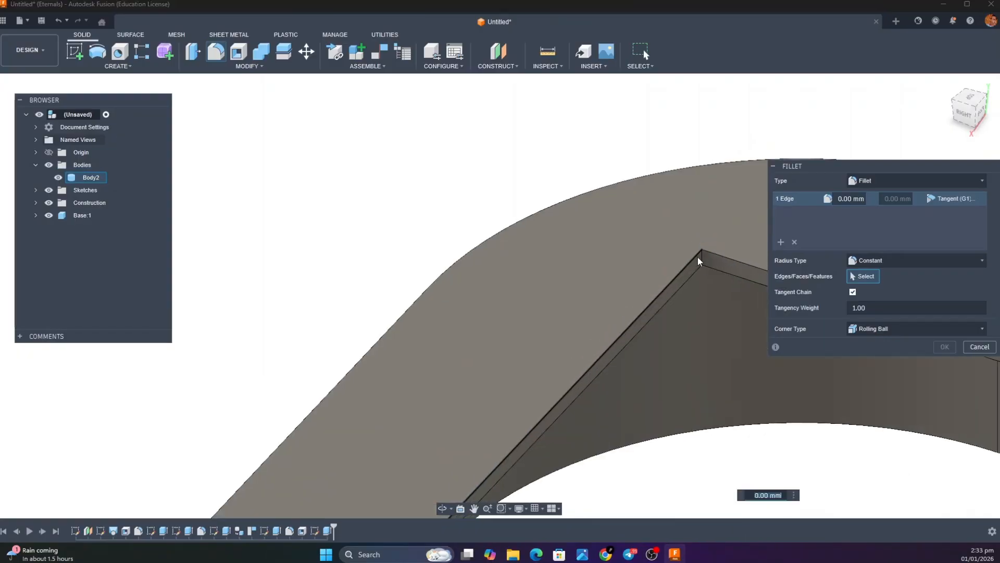
left_click(704, 260)
scroll(705, 261, "up", 3)
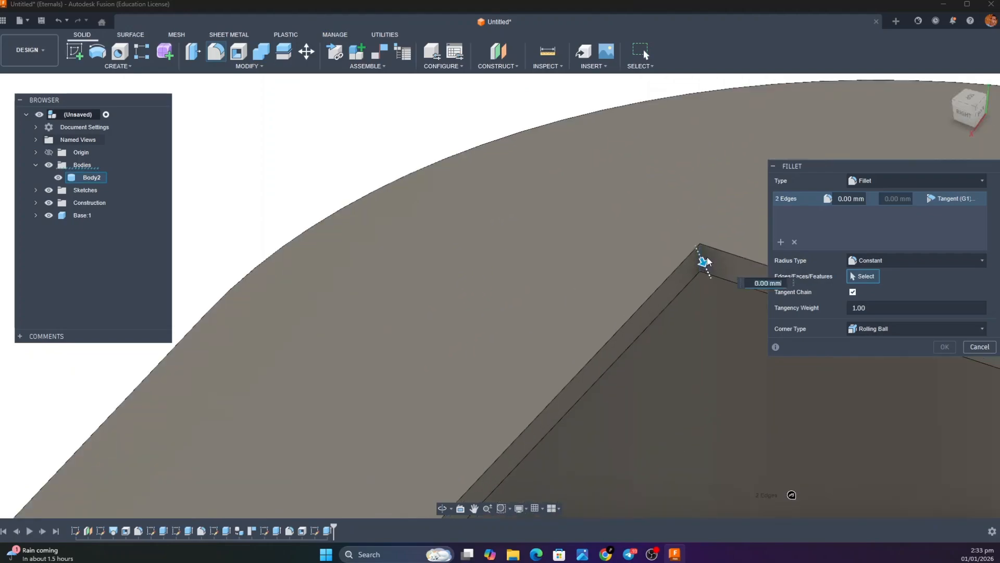
scroll(712, 259, "down", 5)
Add the vertical edge at a third inner corner of the opening to the fillet selection
mouse_move(976, 117)
left_mouse_down()
mouse_move(917, 124)
mouse_move(915, 112)
left_mouse_up()
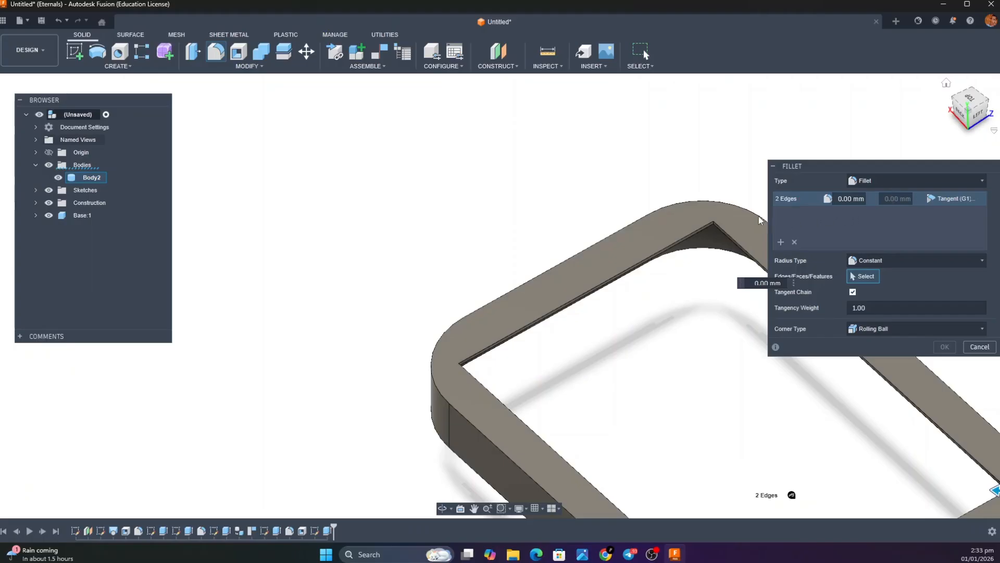
scroll(724, 222, "down", 3)
scroll(723, 219, "up", 6)
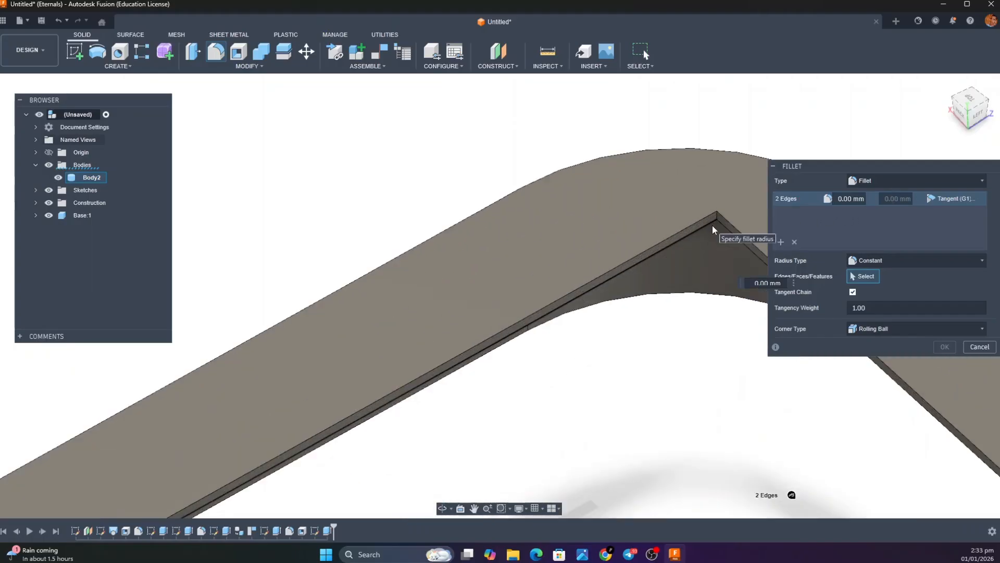
left_click(725, 206)
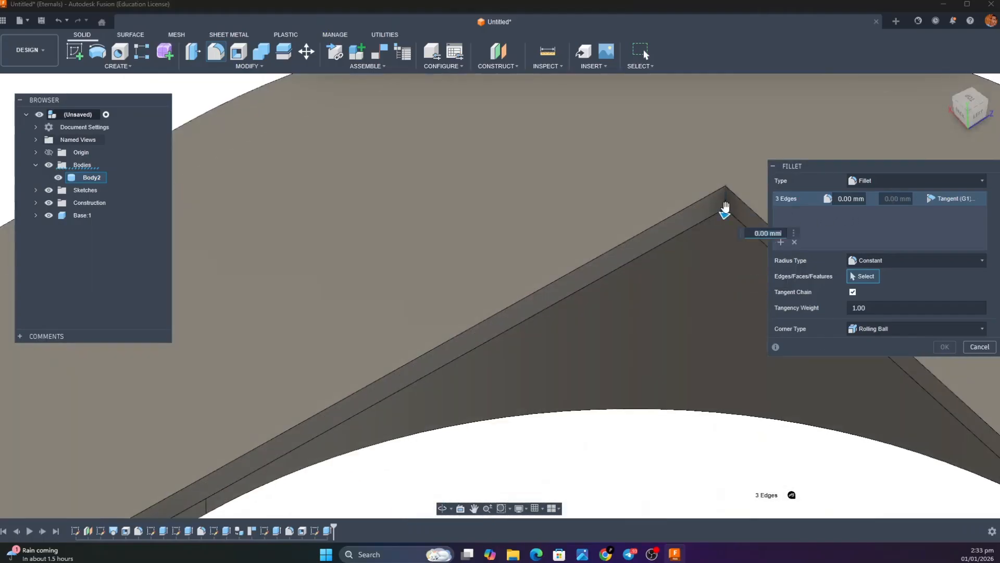
scroll(725, 206, "up", 3)
scroll(725, 211, "down", 3)
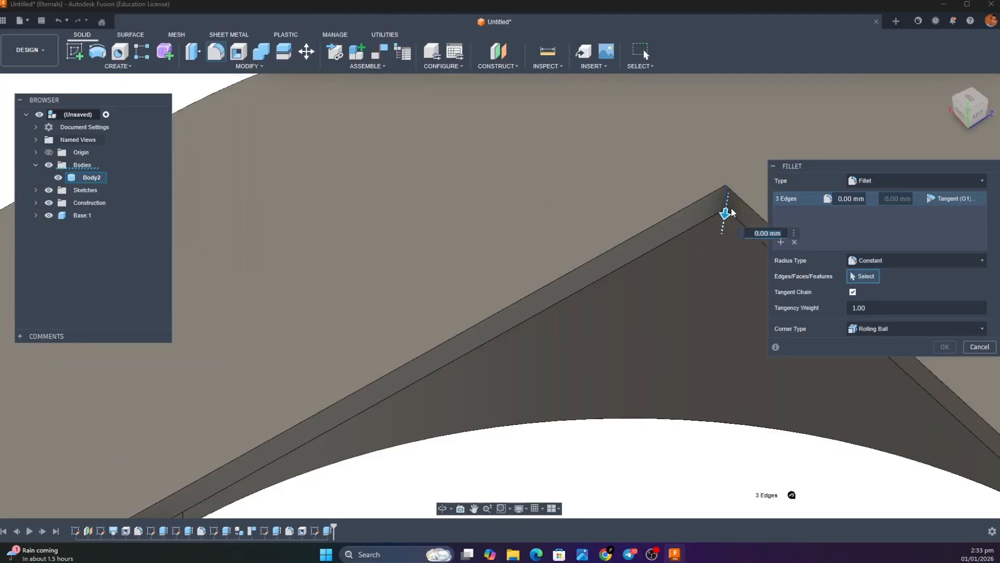
scroll(730, 213, "down", 3)
Add the opening's fourth inner corner edge and fillet all four edges with a 45 mm radius
left_click_drag(980, 110, 950, 168)
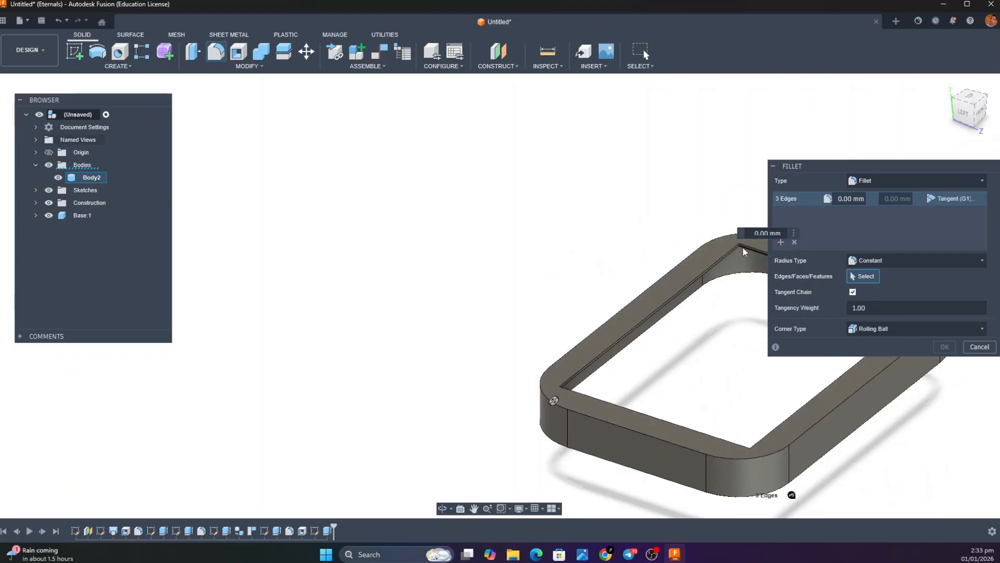
scroll(744, 250, "down", 1)
scroll(743, 250, "up", 8)
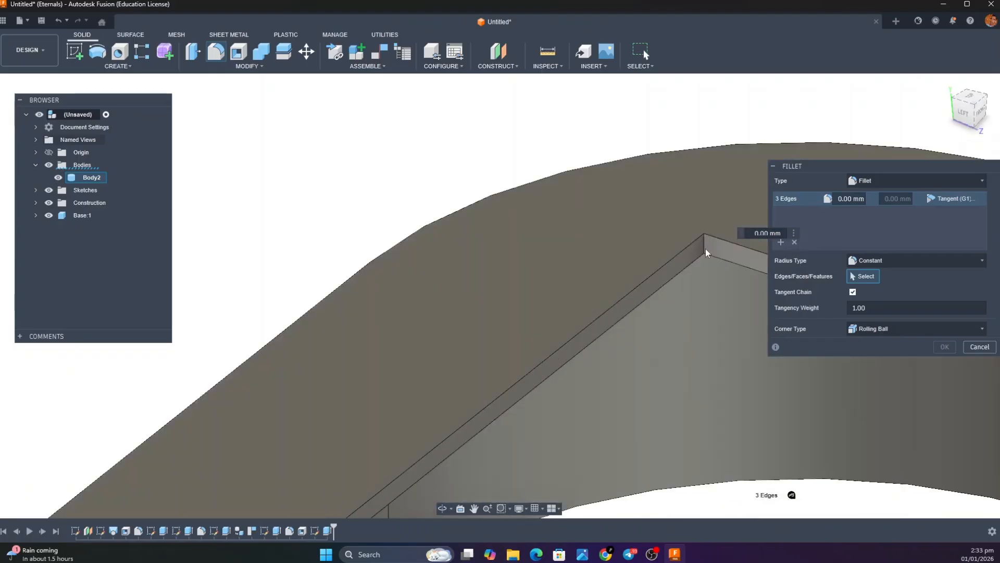
left_click(705, 248)
type("465")
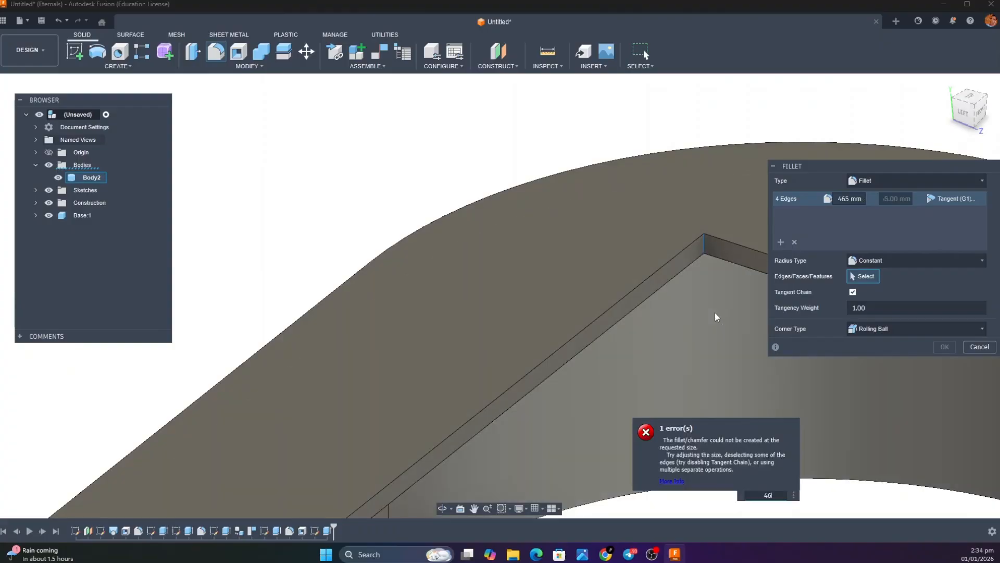
key("BackSpace")
key("BackSpace")
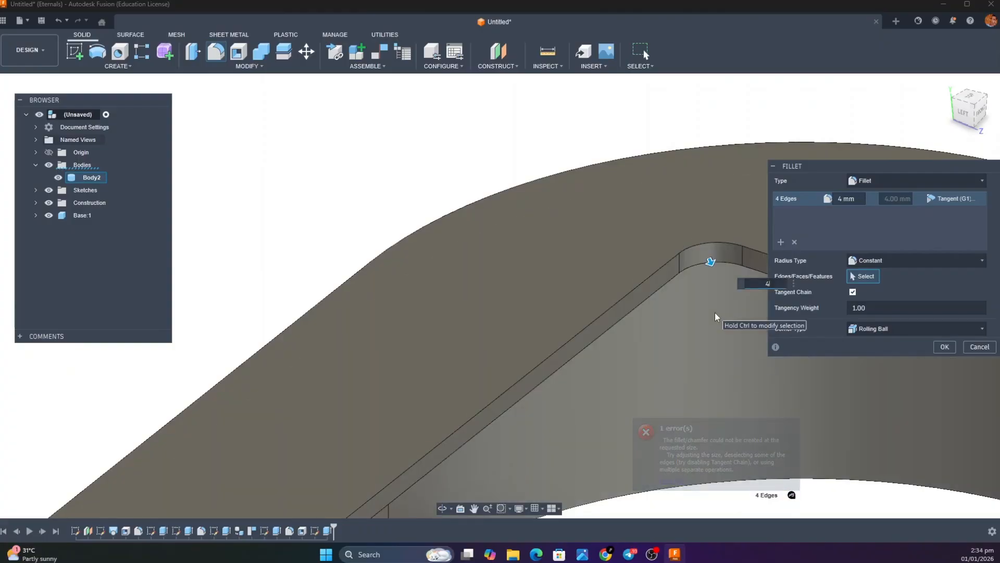
type("5")
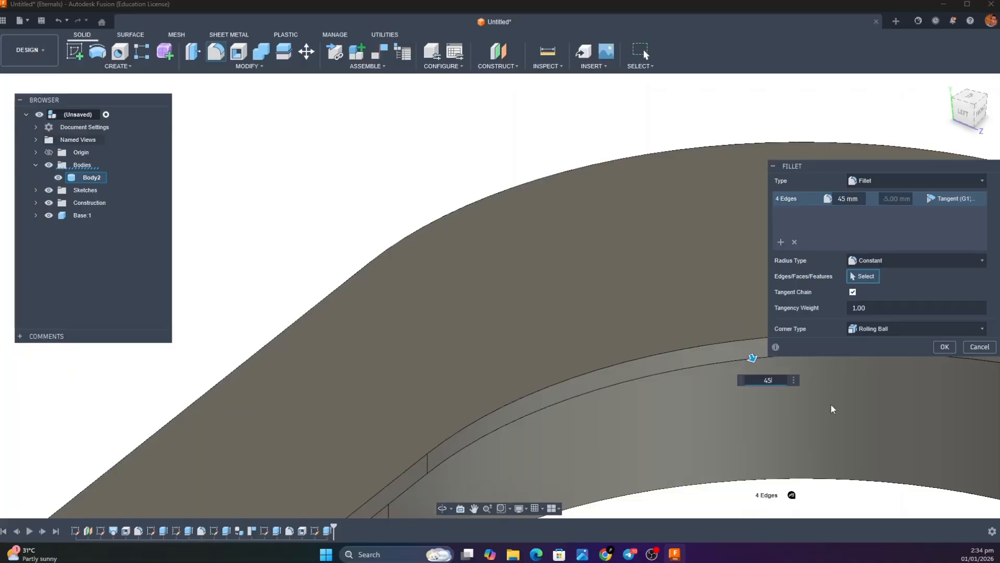
left_click(945, 347)
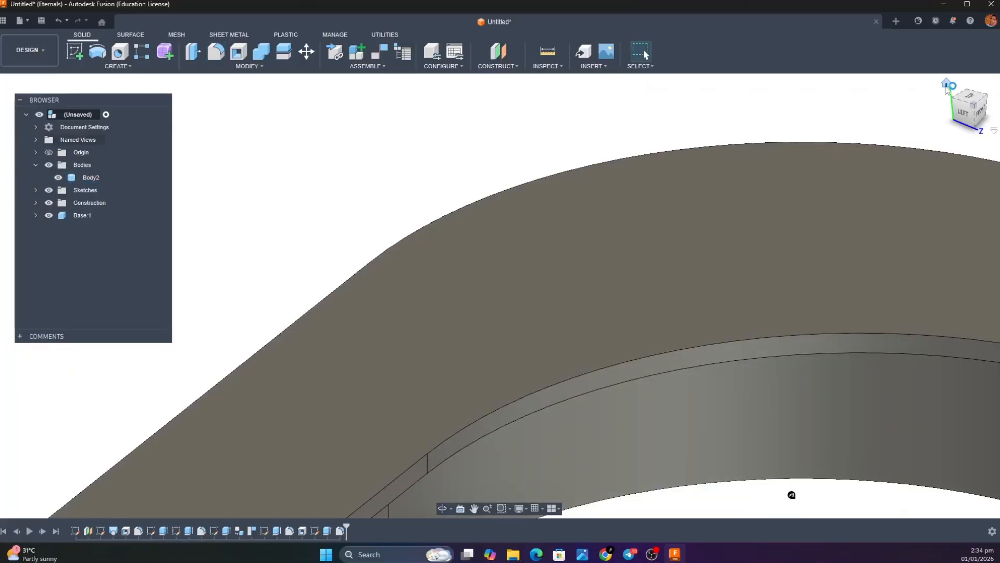
Look over the rounded frame in the home view and compare it with the lid part in the reference image of the separated bin parts
left_click(946, 85)
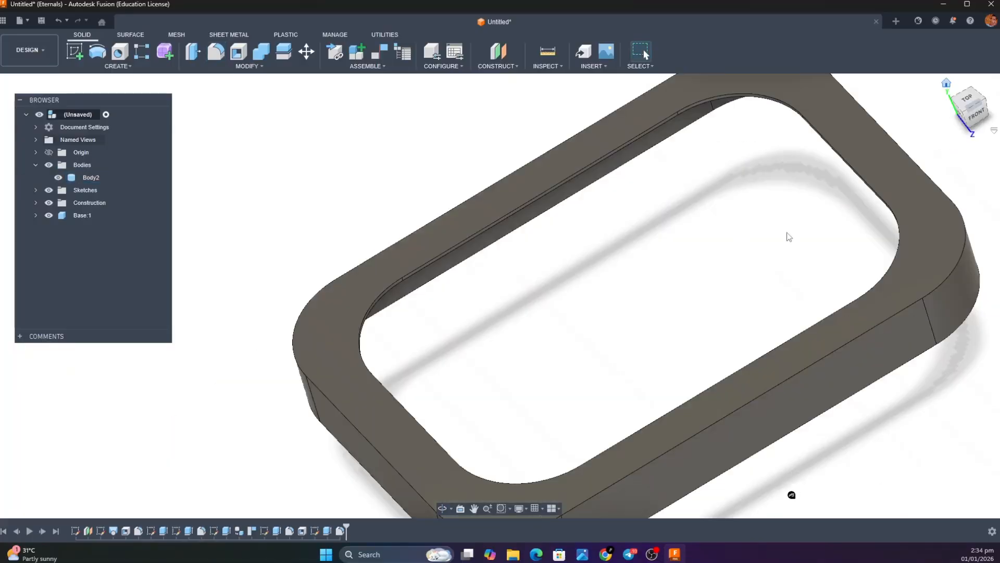
scroll(700, 345, "up", 4)
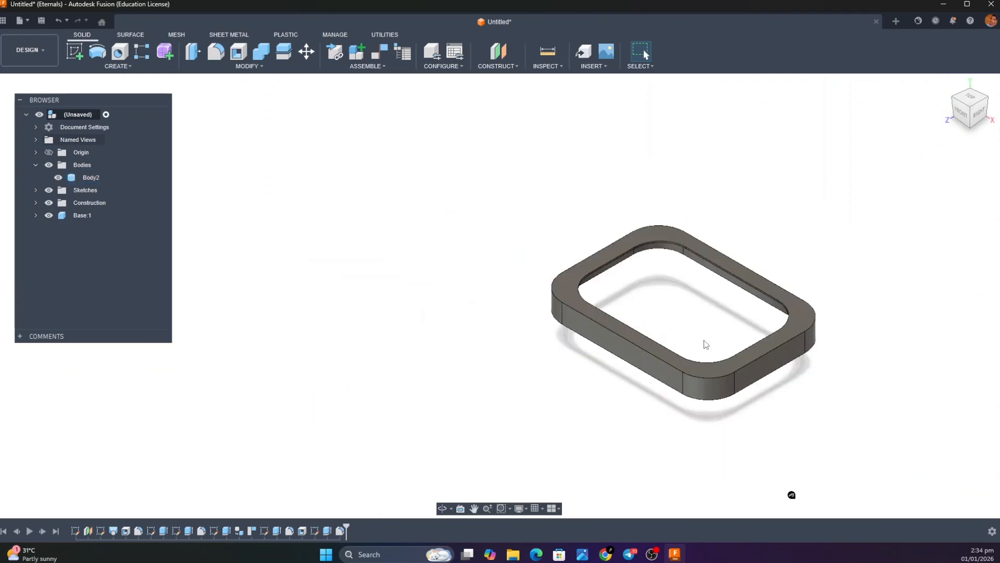
scroll(707, 346, "up", 1)
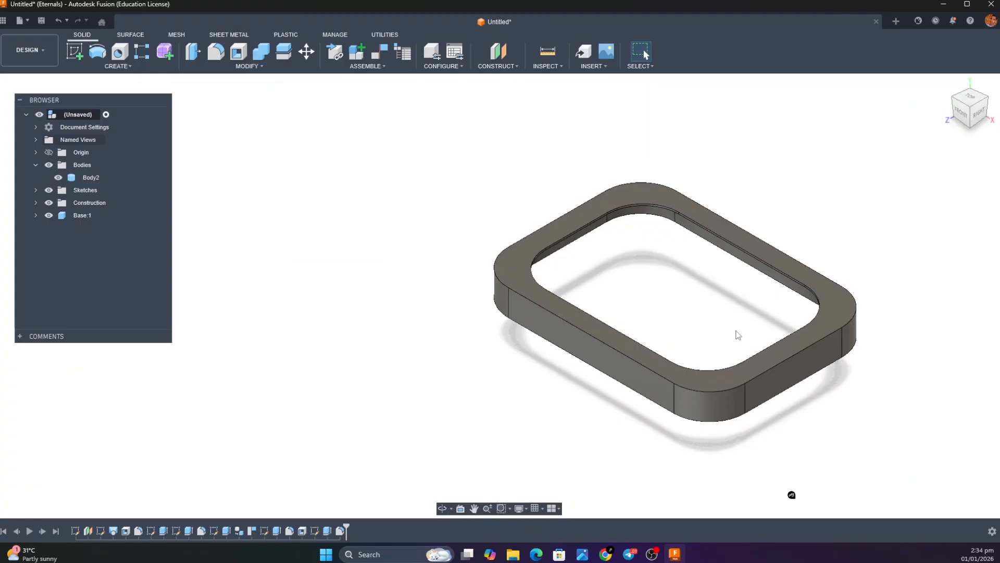
mouse_move(586, 556)
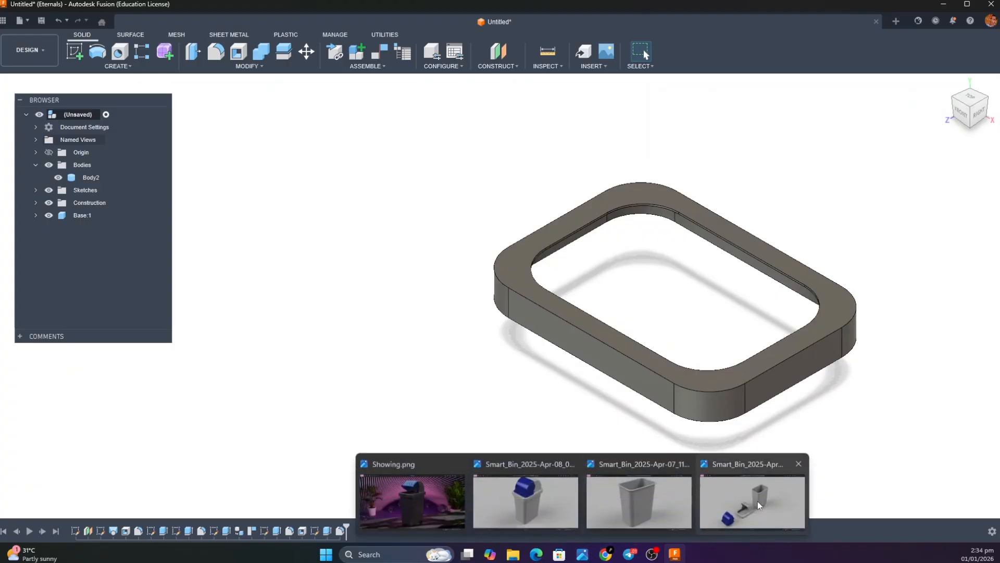
left_click(758, 501)
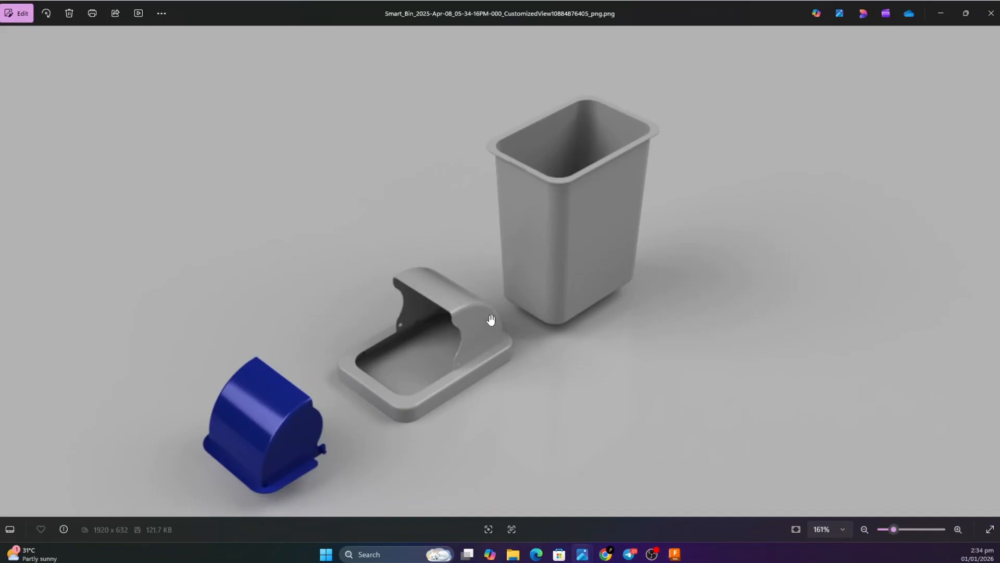
left_click(932, 12)
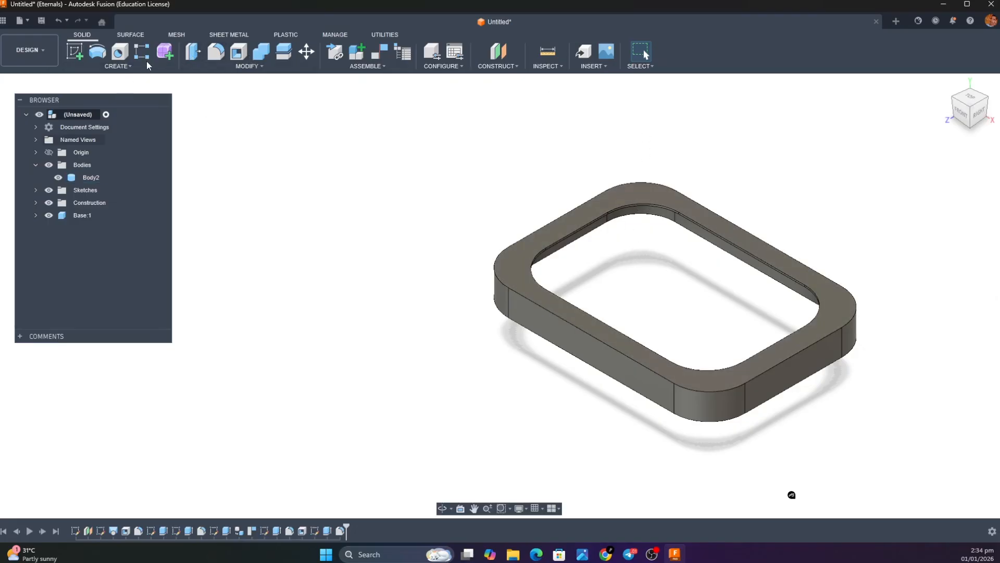
Start a sketch on the lid frame's top face and offset the opening's outline by -2 mm, outward onto the frame
left_click(134, 66)
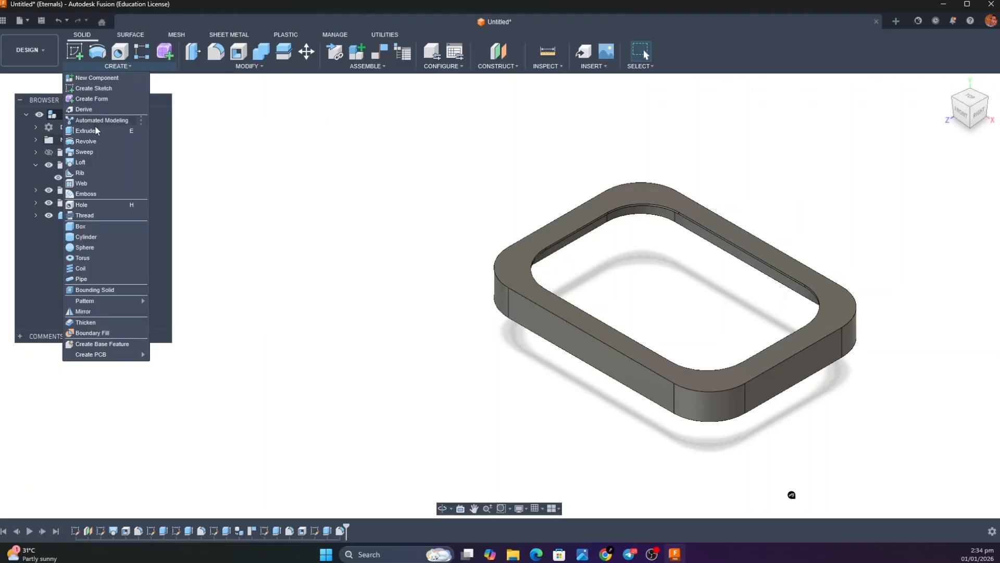
left_click(77, 55)
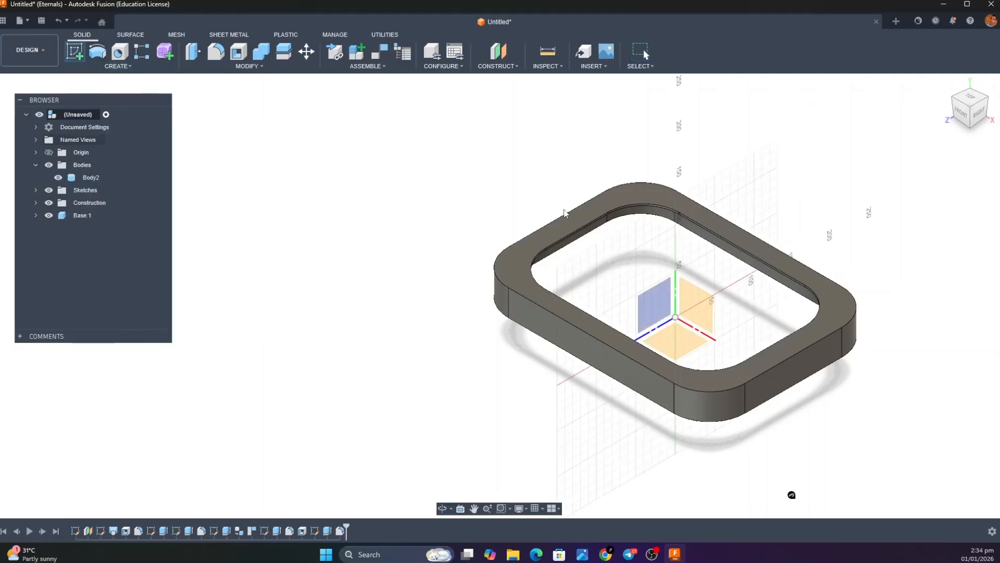
left_click(612, 206)
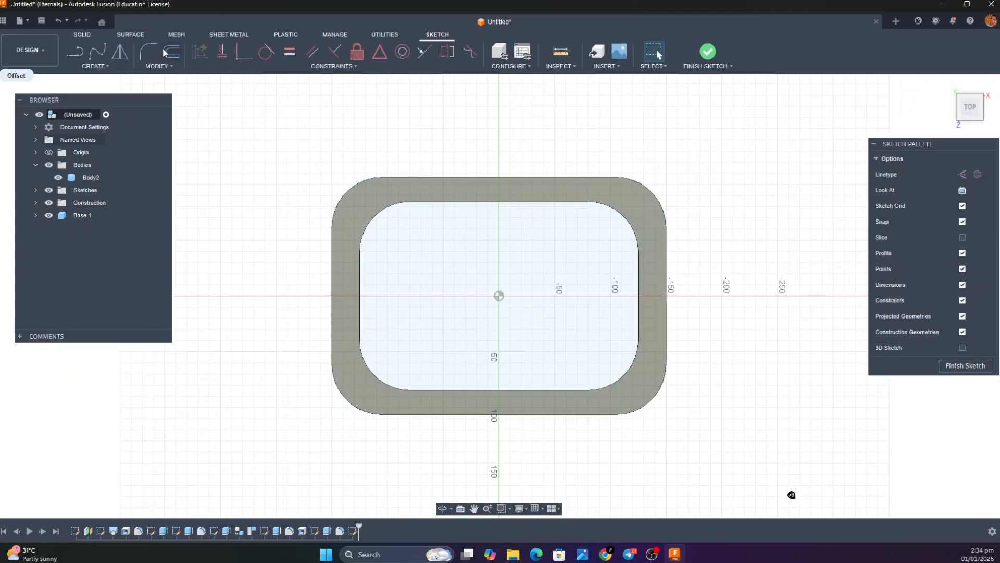
left_click(164, 51)
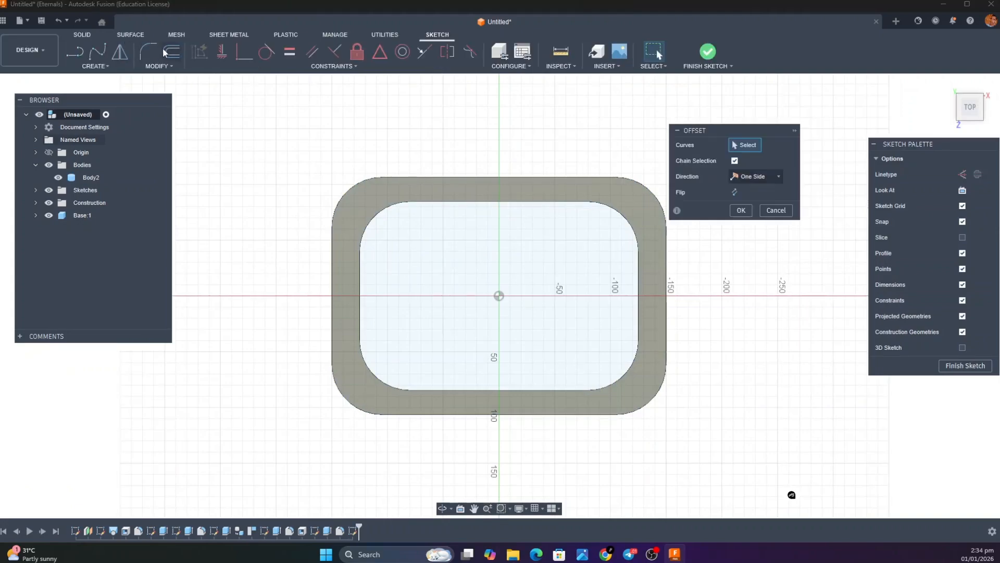
left_click(417, 201)
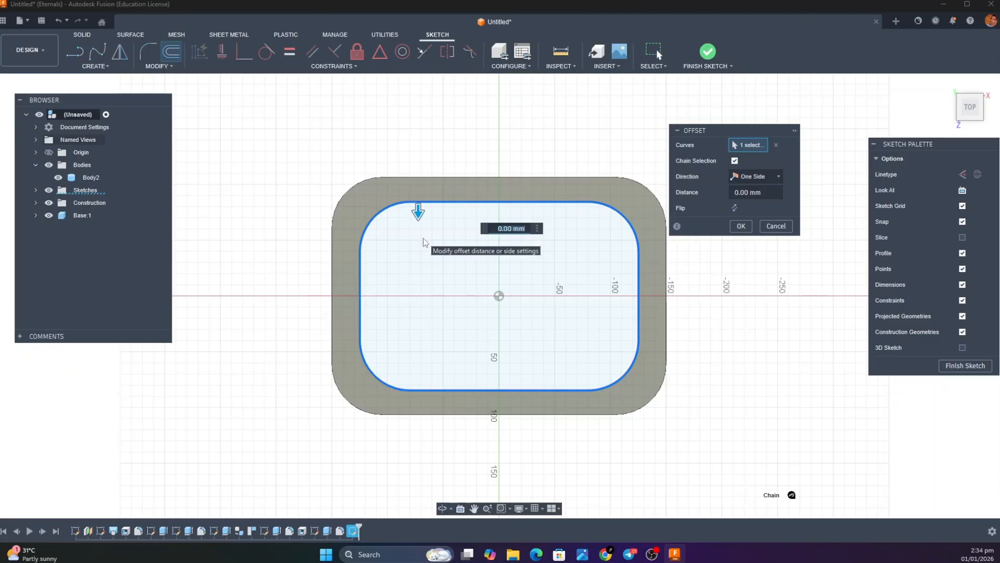
type("2")
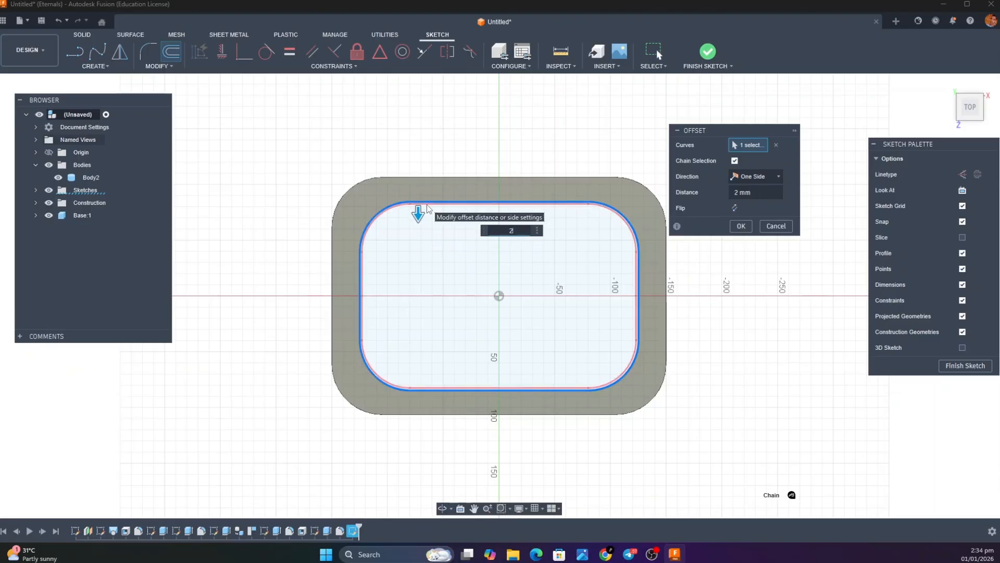
scroll(426, 207, "down", 3)
scroll(426, 207, "up", 8)
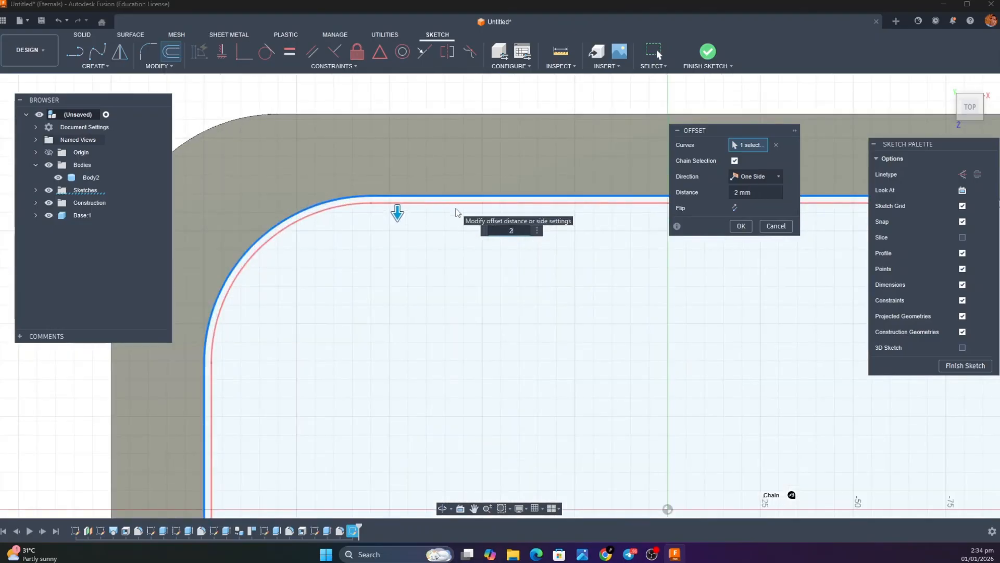
type("-")
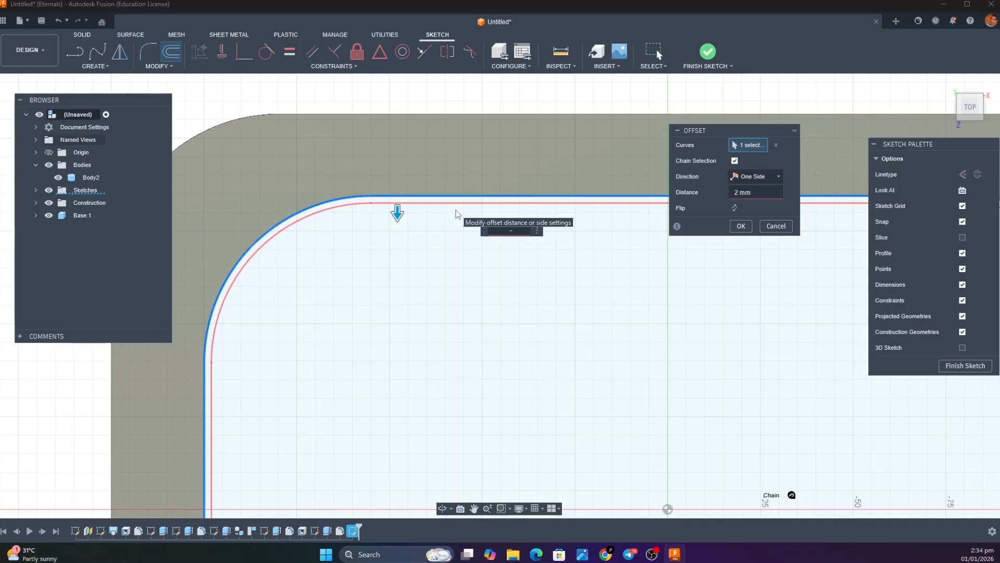
type("2")
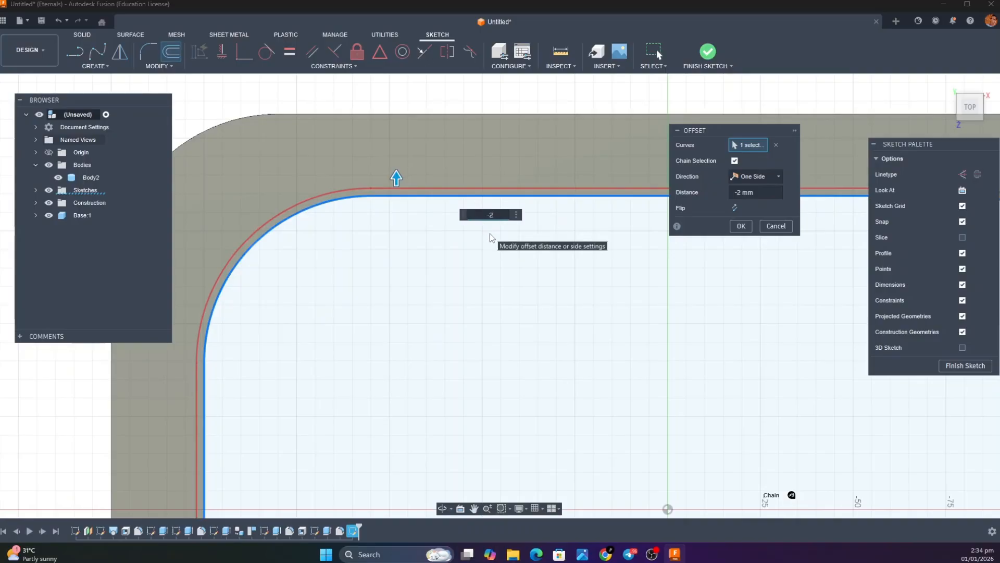
key("Return")
scroll(650, 231, "up", 3)
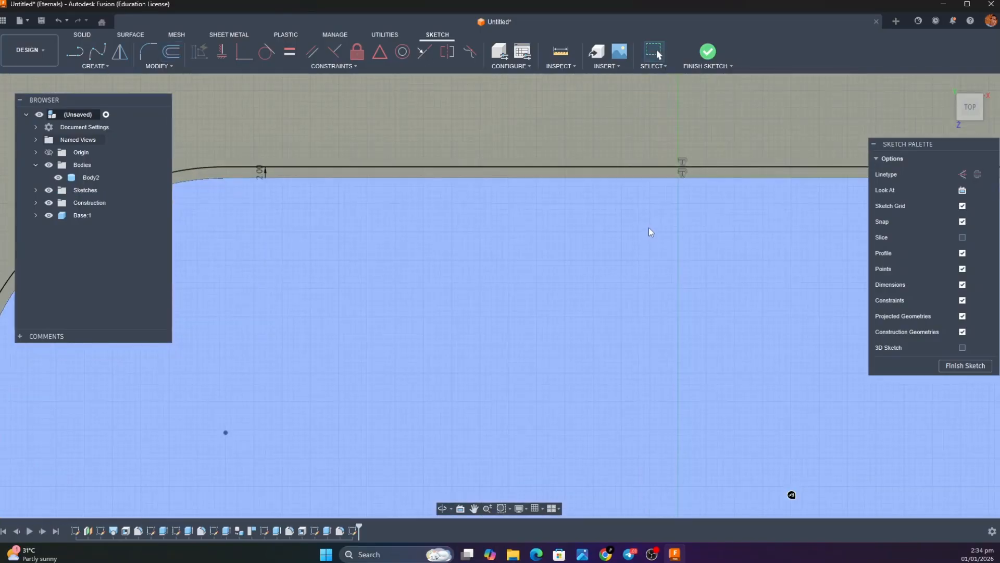
scroll(649, 227, "down", 5)
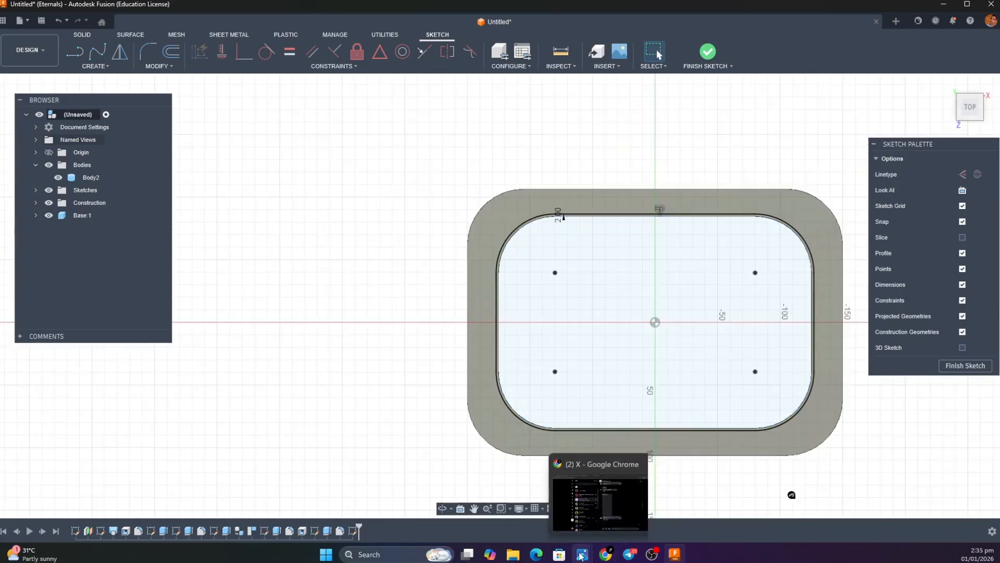
Study the hood on the lid part in the reference image of the separated bin parts, and return to the sketch
mouse_move(582, 555)
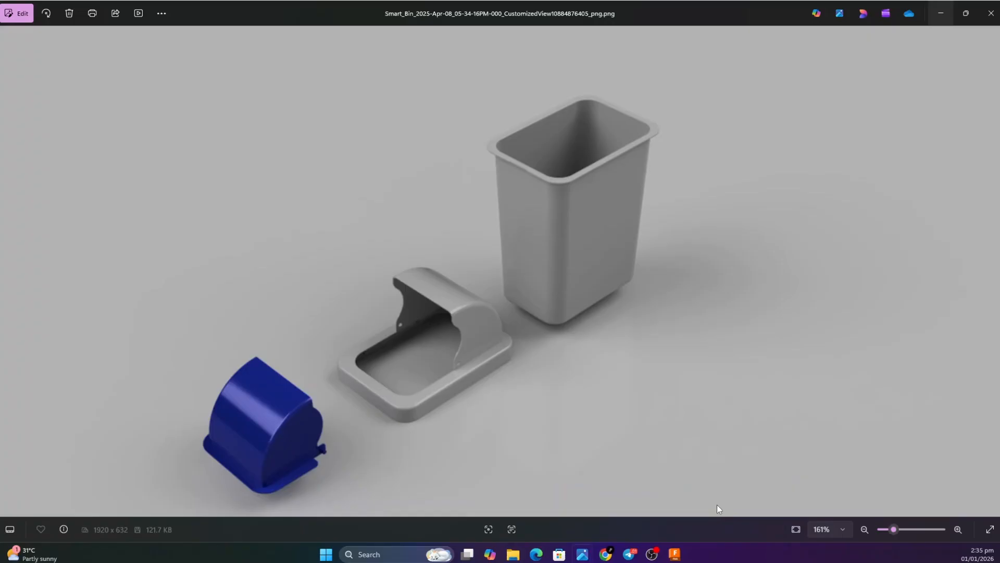
left_click(717, 504)
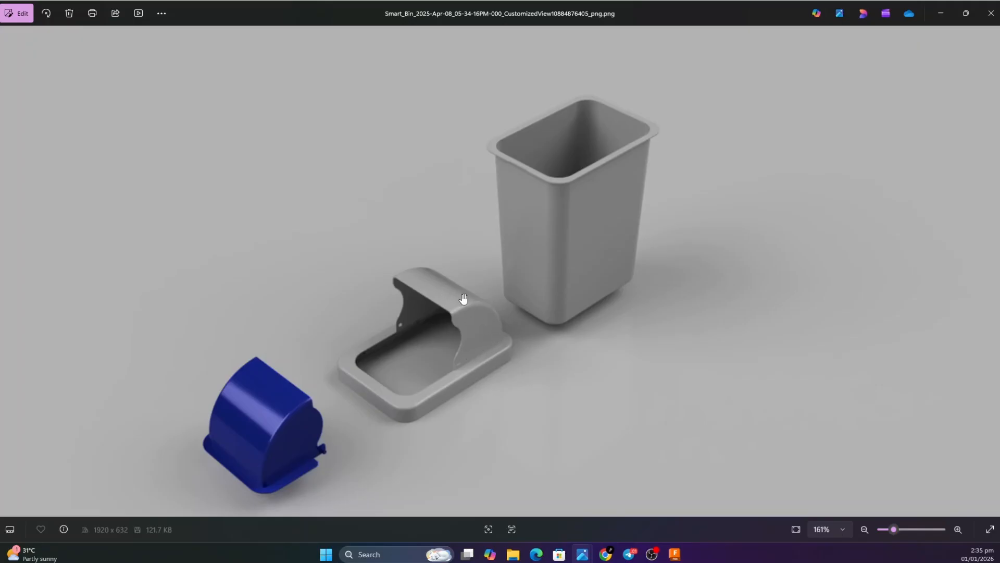
left_click(944, 12)
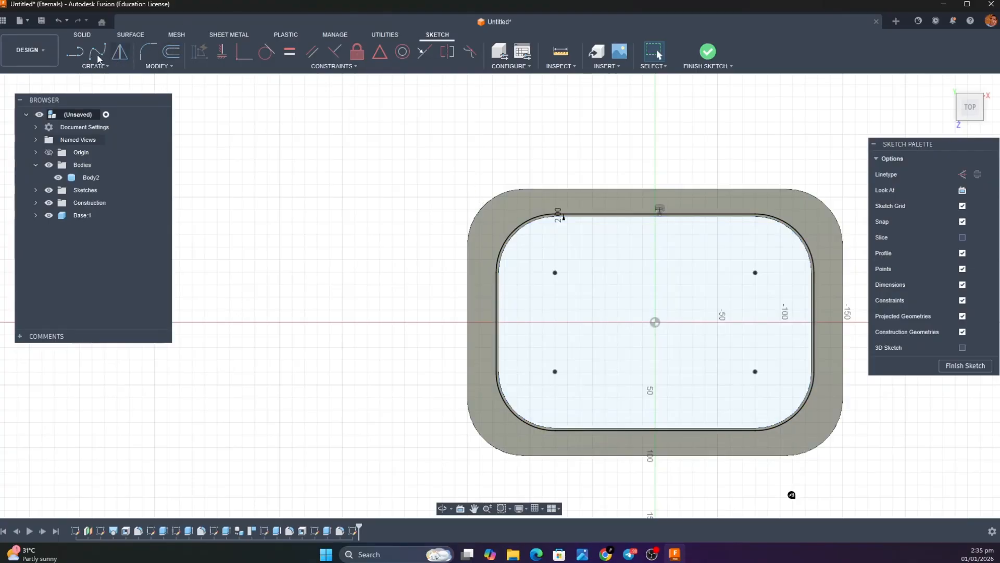
Draw a 2 mm vertical line on the centre axis, joining the opening's upper edge to its offset outline
left_click(74, 52)
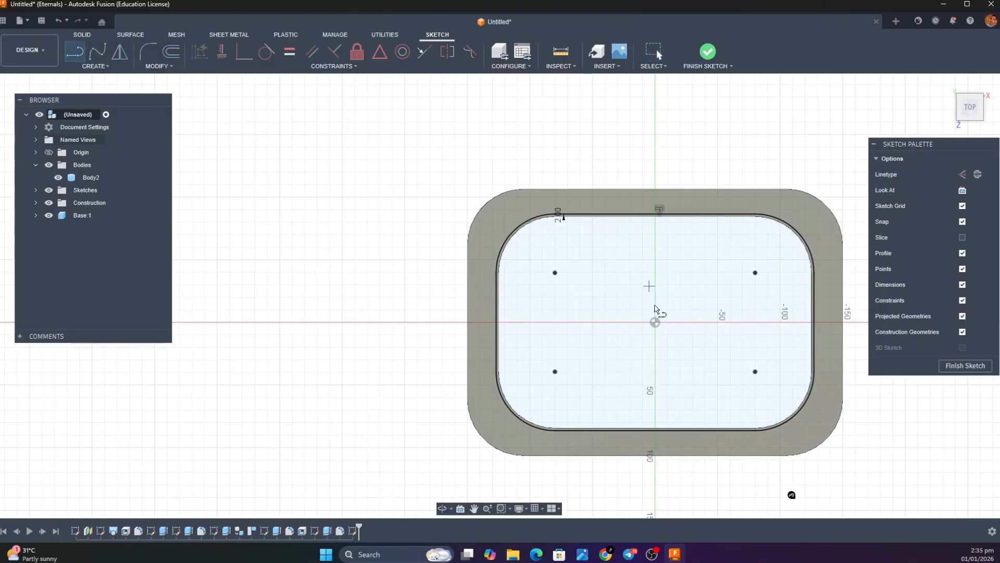
scroll(656, 327, "down", 4)
scroll(656, 328, "up", 5)
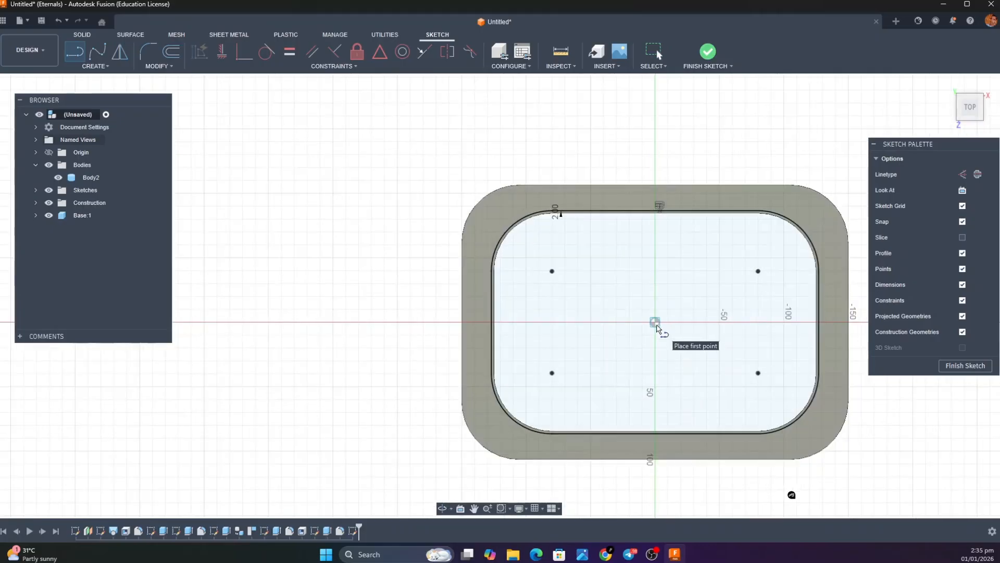
scroll(657, 327, "up", 3)
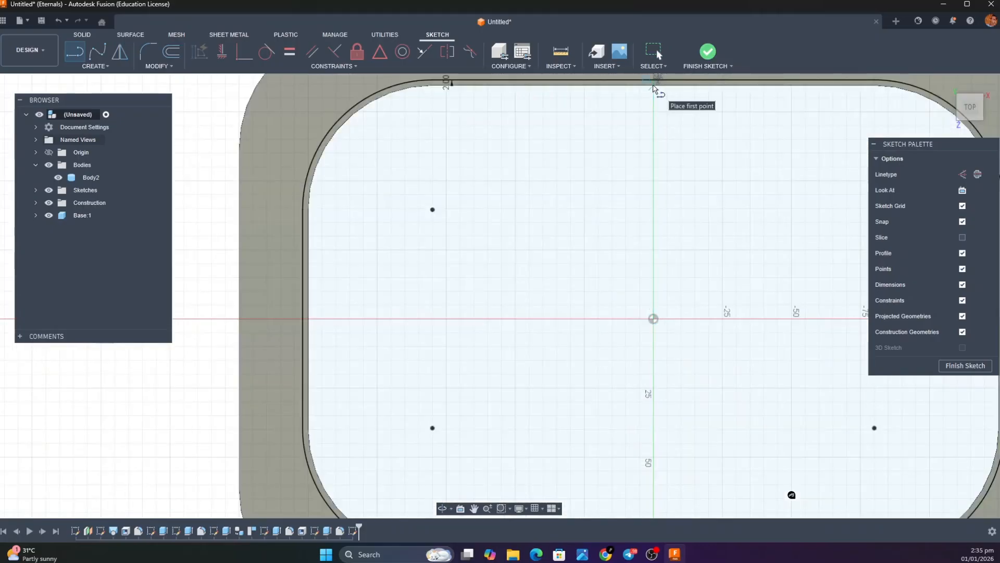
left_click(655, 87)
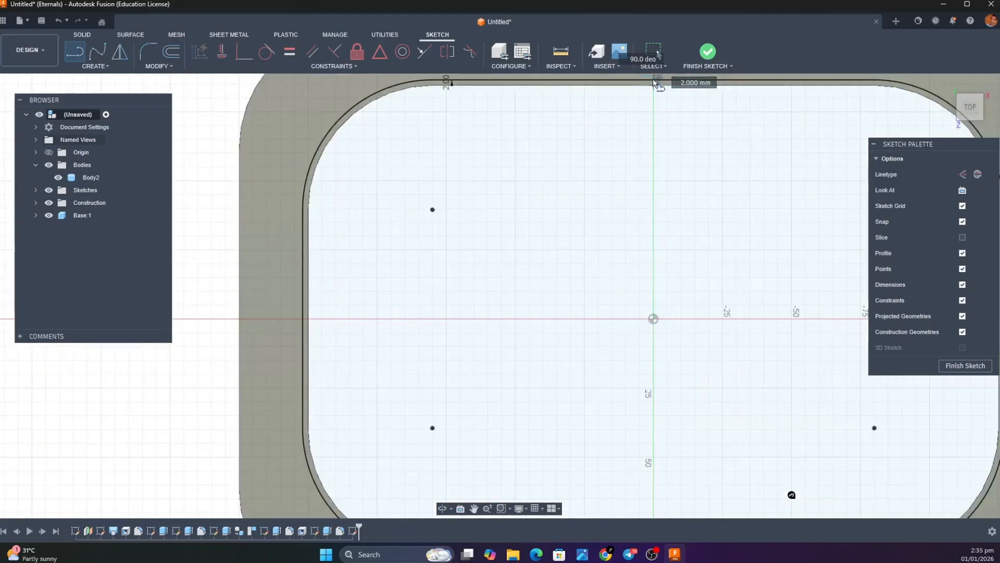
left_click(653, 80)
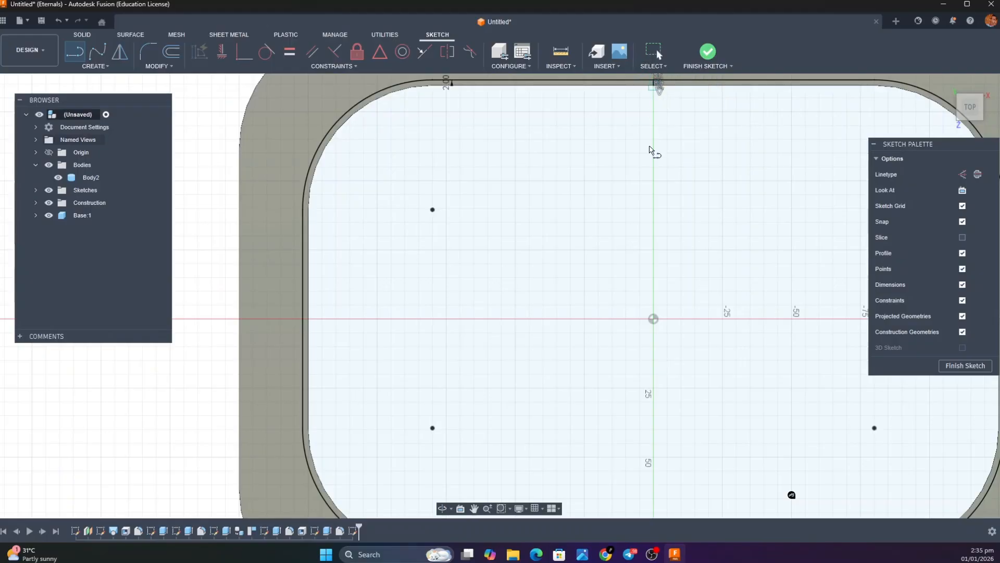
Draw a matching short vertical line on the centre axis between the opening's lower edge and the offset outline
scroll(664, 293, "down", 3)
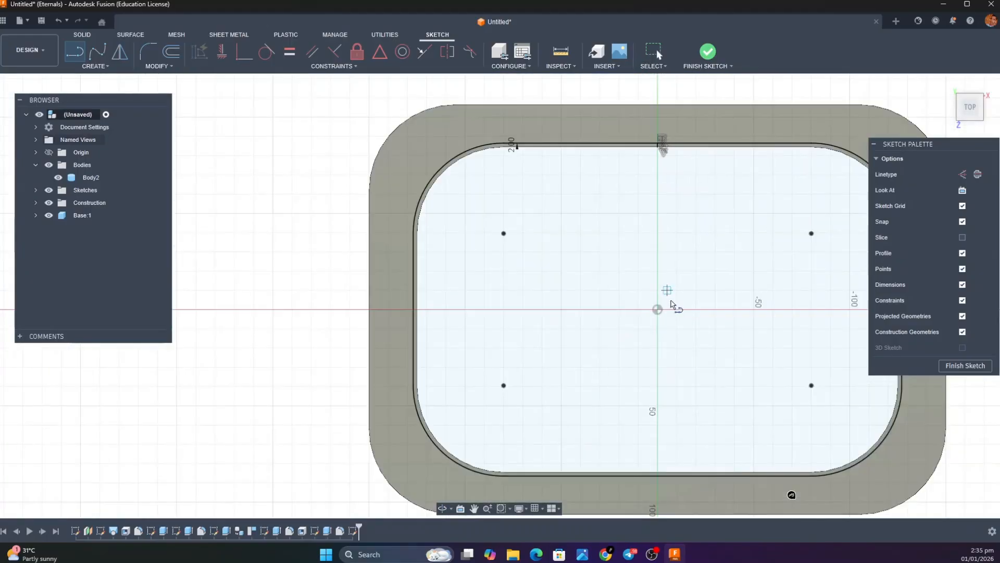
scroll(657, 438, "up", 5)
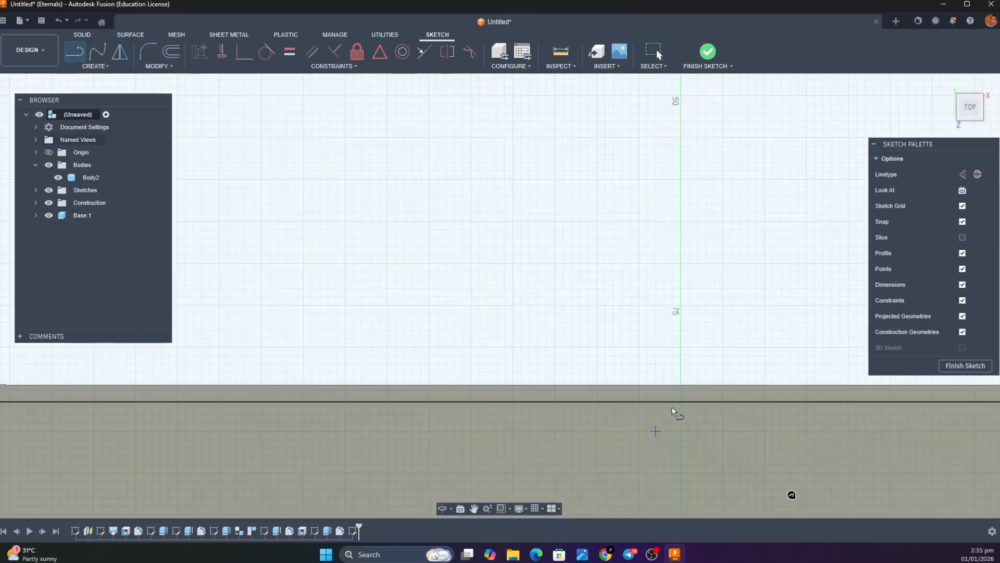
left_click(680, 386)
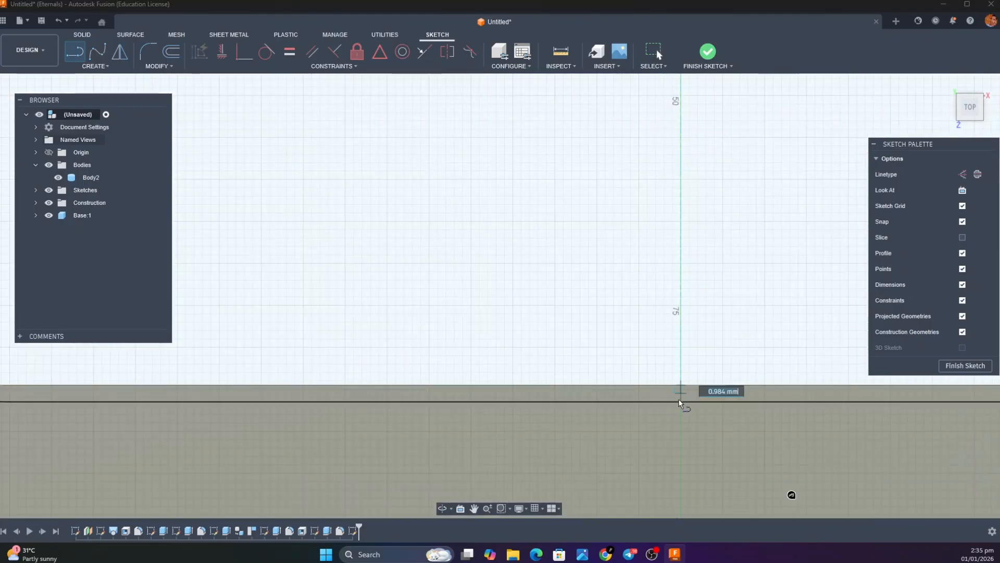
left_click(681, 406)
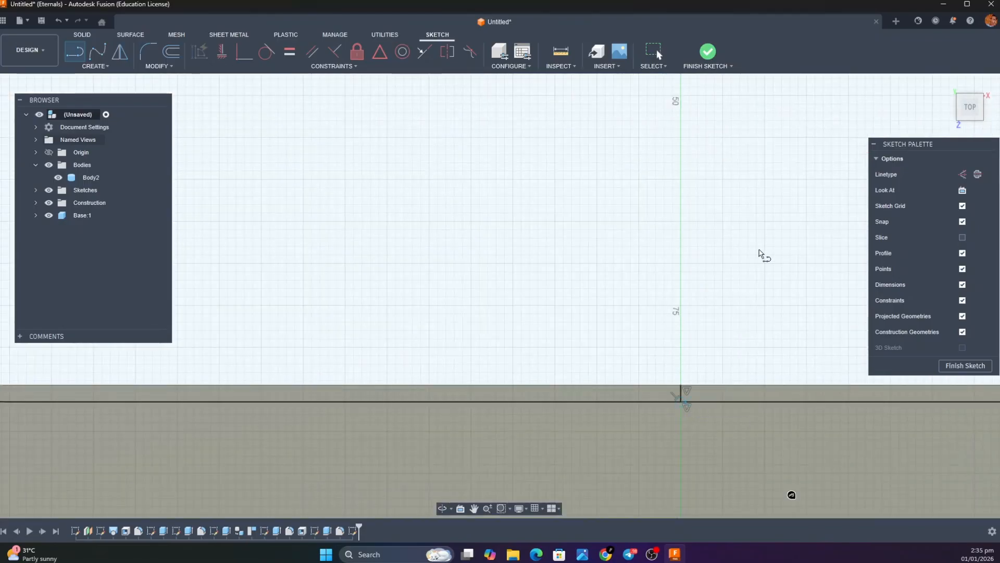
key("Escape")
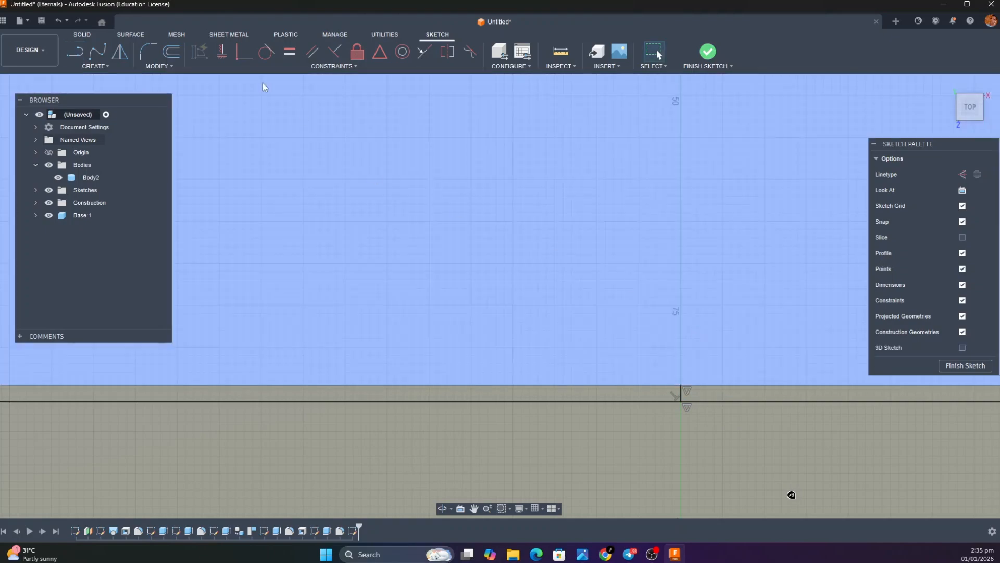
Trim away the right half of the offset outline up to the two short centre lines, and finish the sketch in the home view
scroll(547, 219, "down", 5)
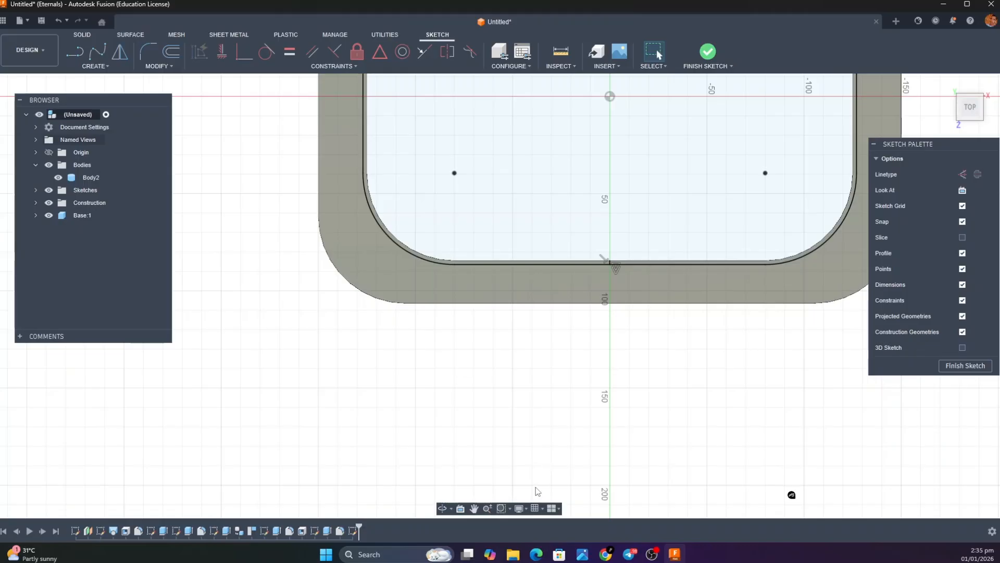
left_click(474, 508)
left_click_drag(565, 440, 474, 484)
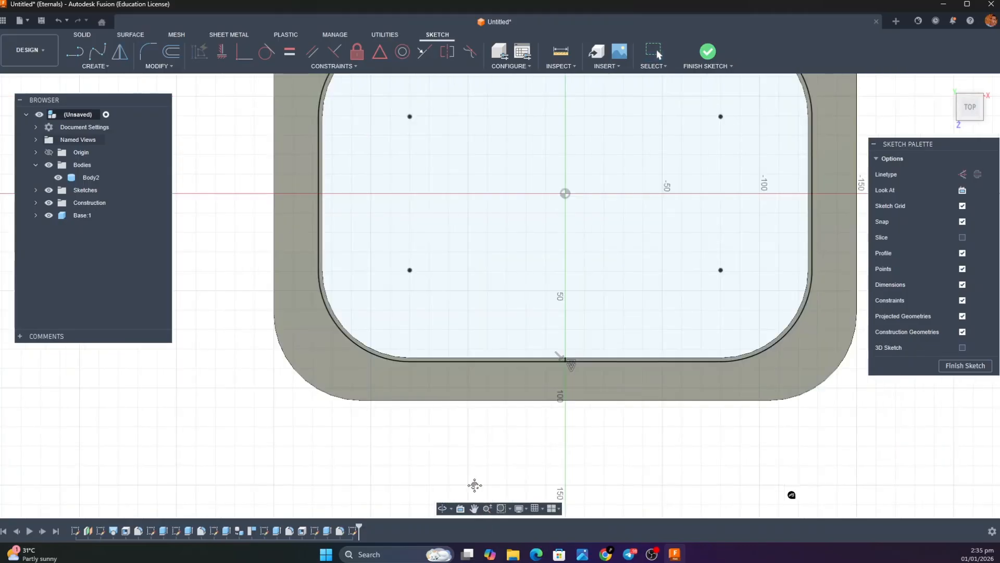
left_click_drag(631, 235, 536, 323)
left_click(561, 260)
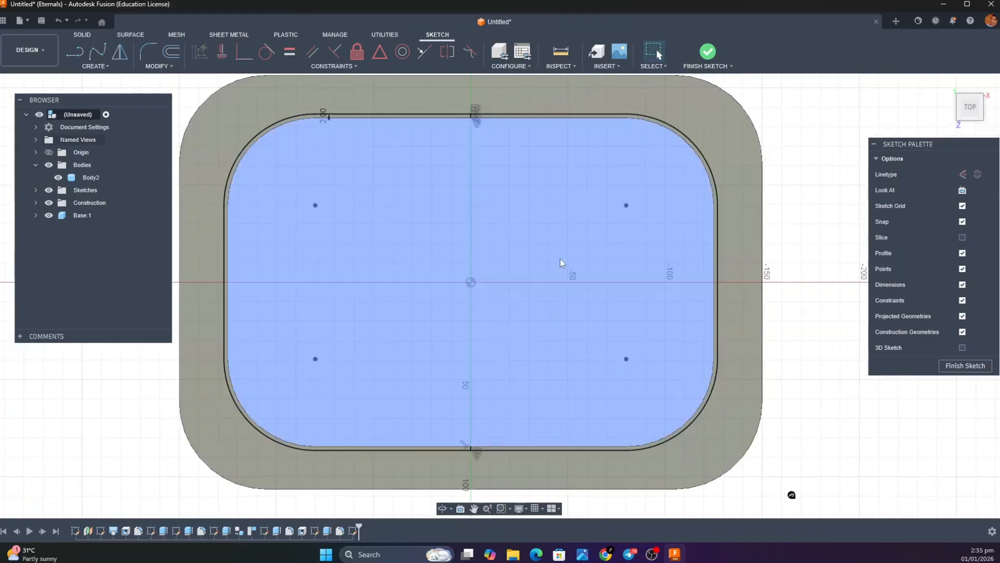
left_click(589, 450)
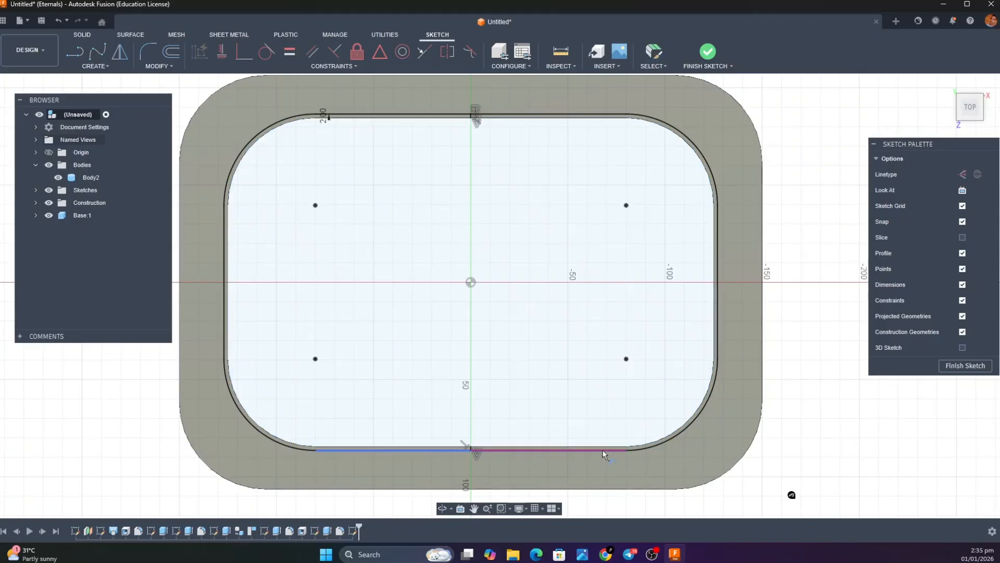
left_click(603, 451)
left_click(695, 407)
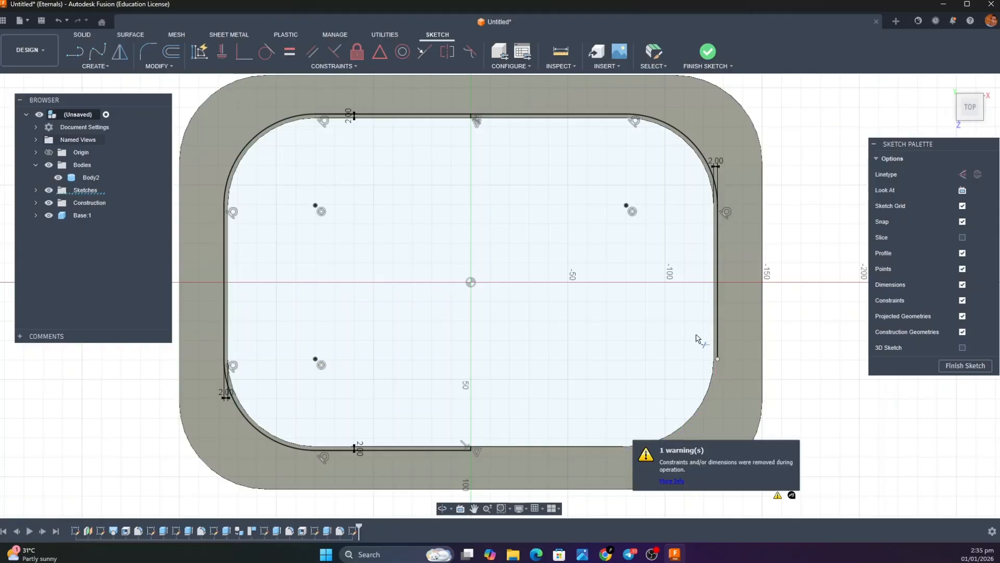
left_click(717, 314)
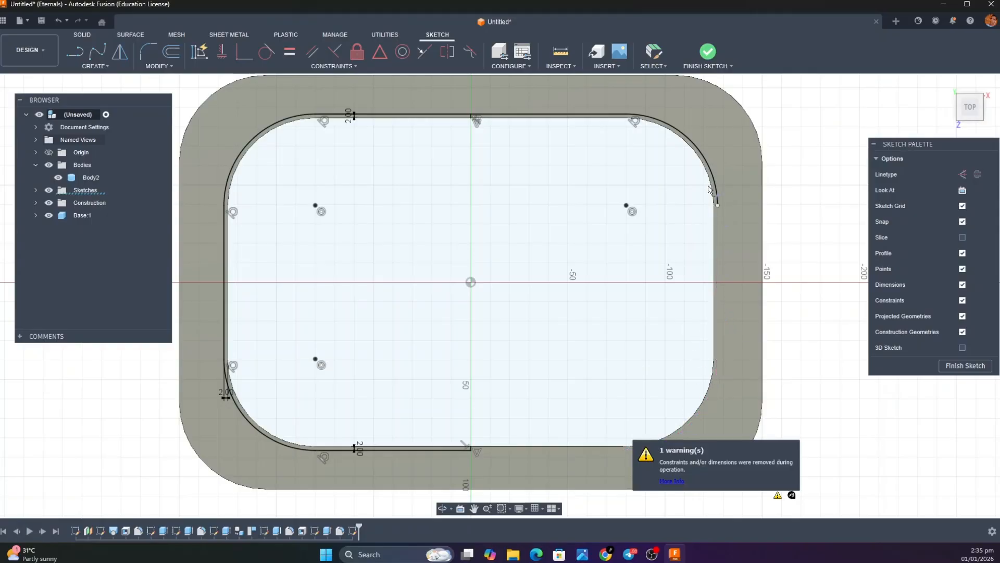
left_click(692, 149)
left_click(614, 116)
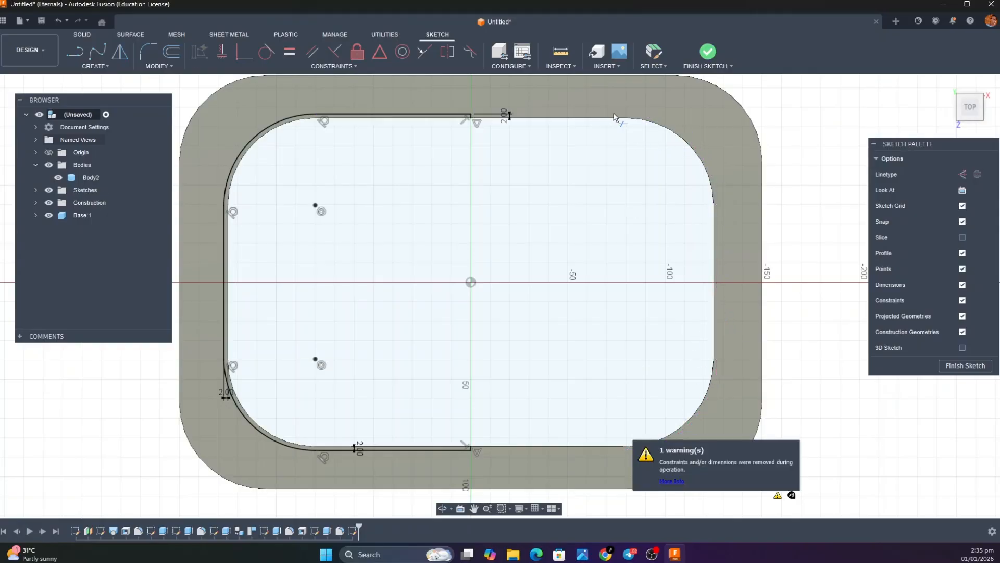
left_click(703, 55)
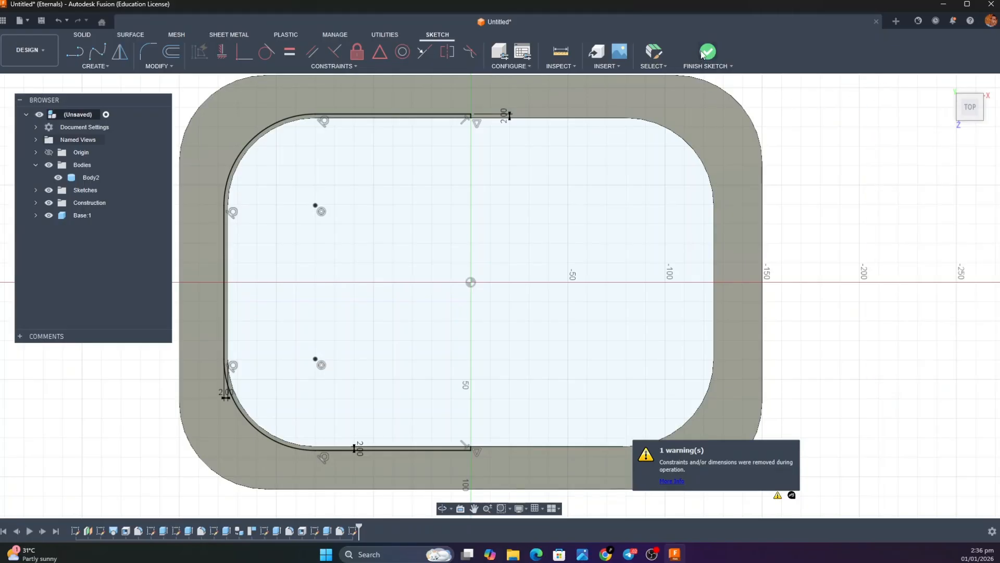
left_click(948, 84)
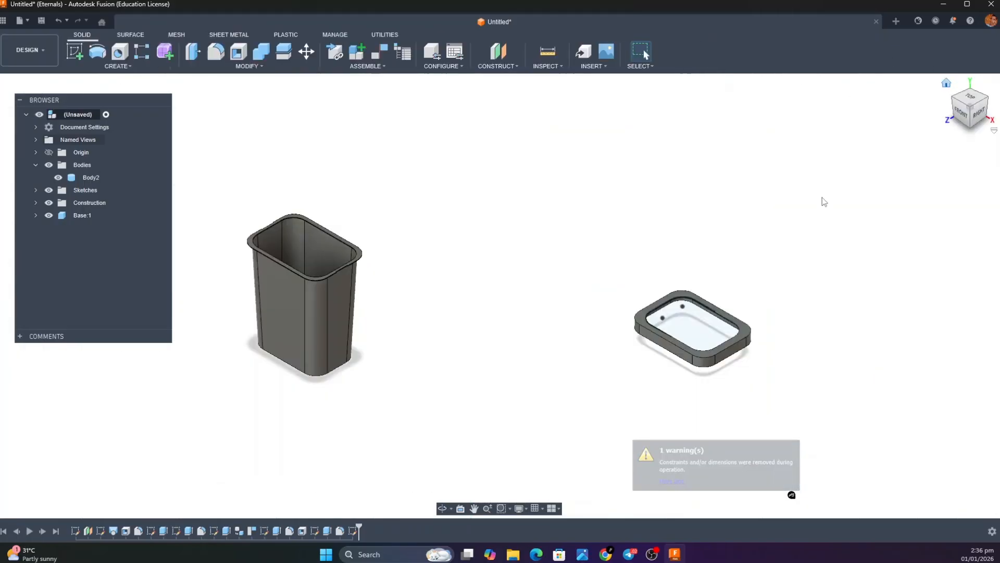
Start a Revolve with the remaining narrow half band around the lid opening as its profile
left_click(145, 67)
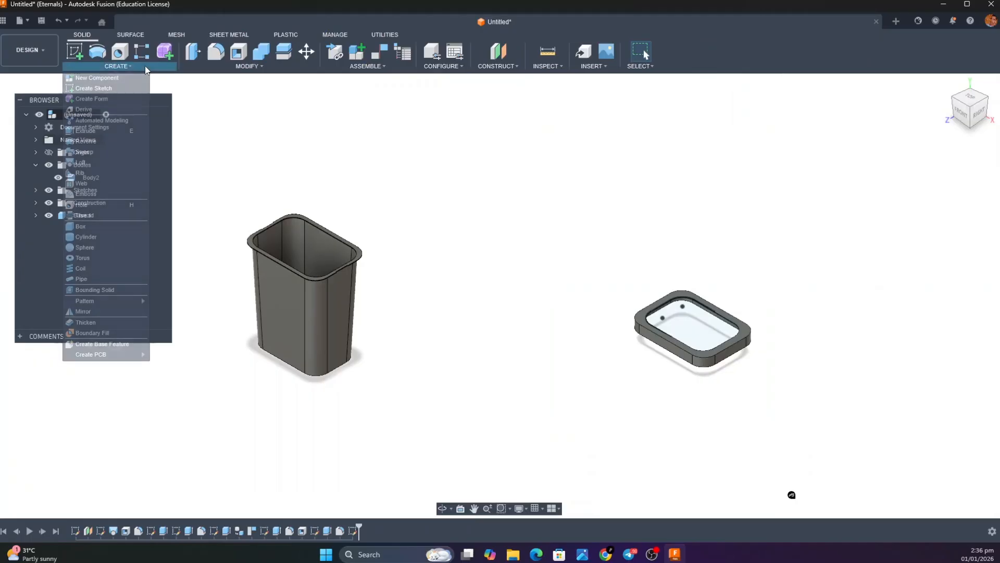
left_click(84, 141)
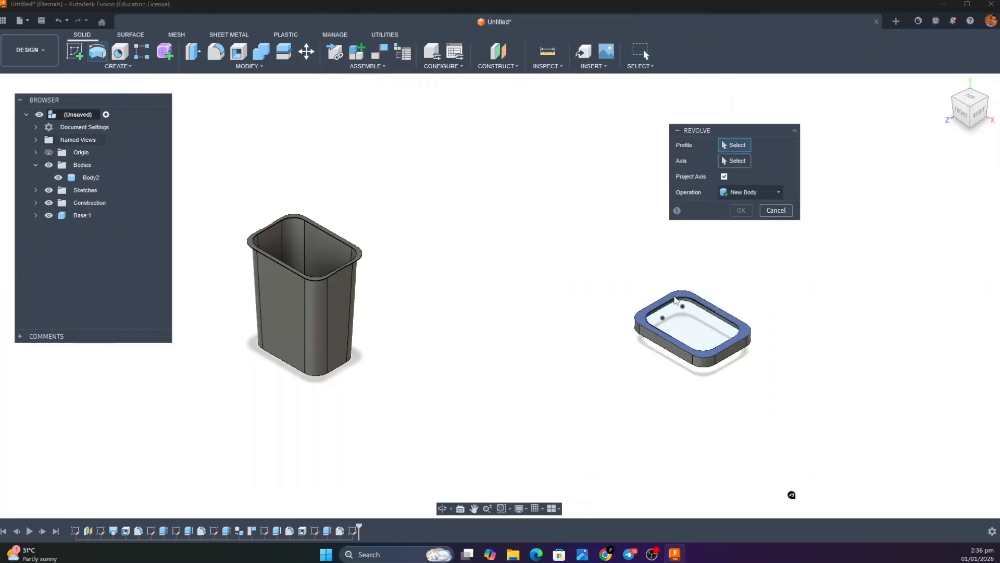
scroll(675, 300, "down", 1)
scroll(675, 300, "up", 5)
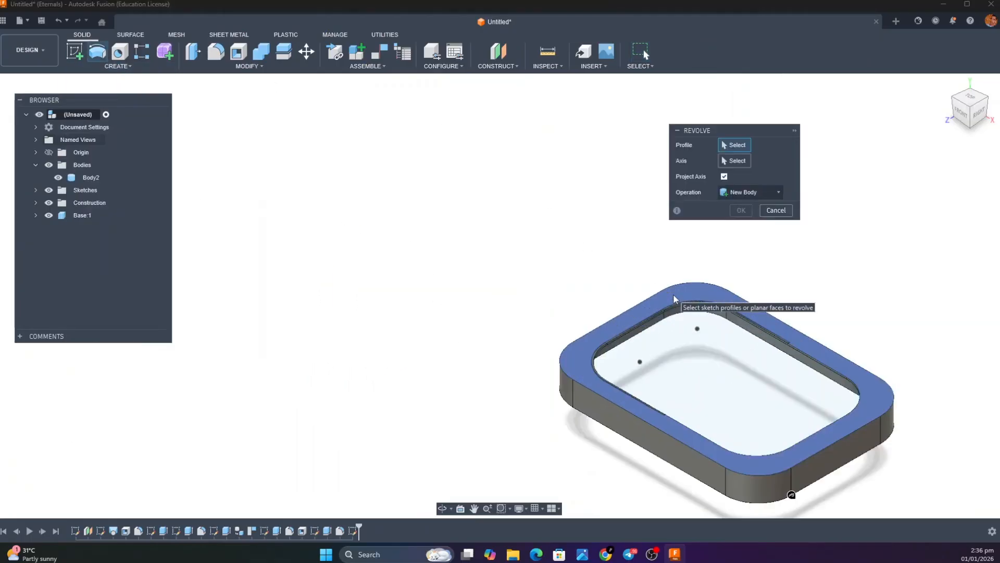
scroll(675, 299, "up", 5)
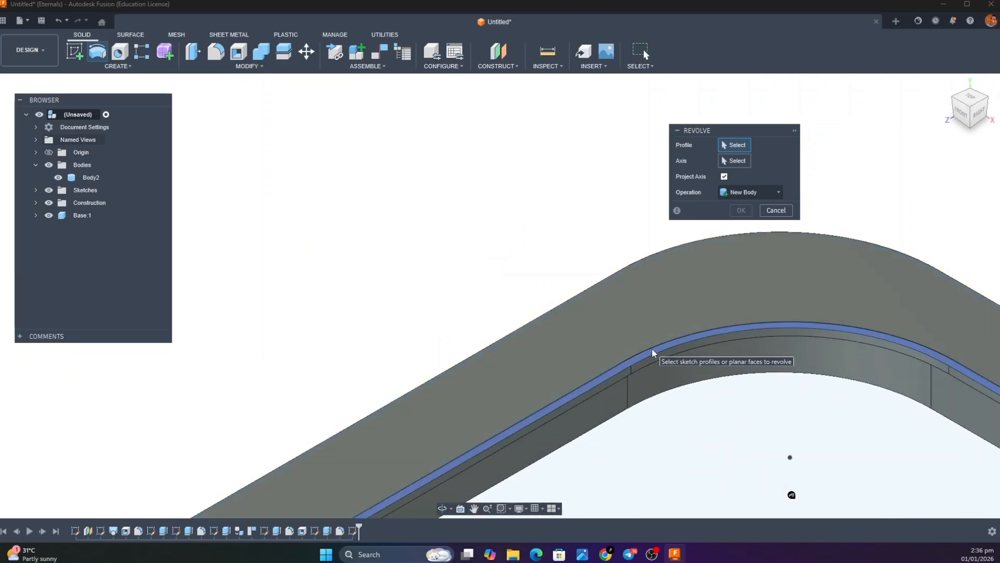
left_click(653, 353)
scroll(653, 353, "up", 3)
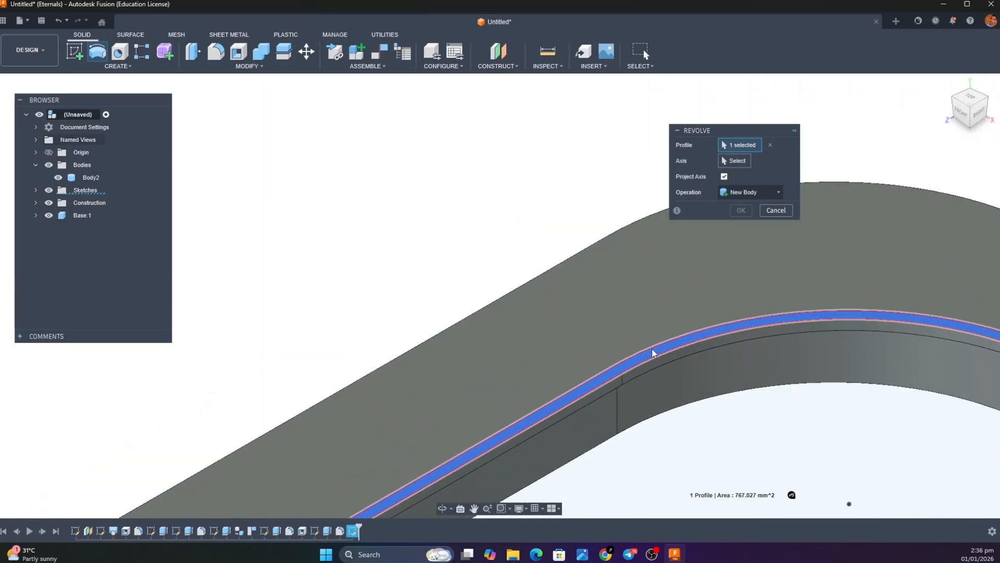
Use the short closing line at the half band's end as the revolve axis
scroll(653, 353, "down", 5)
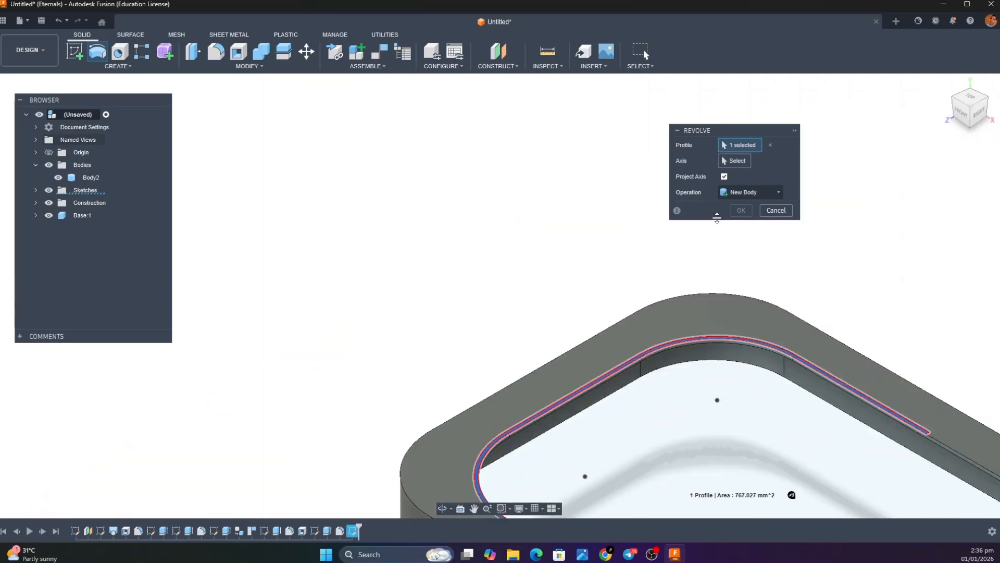
left_click(732, 161)
scroll(927, 439, "up", 4)
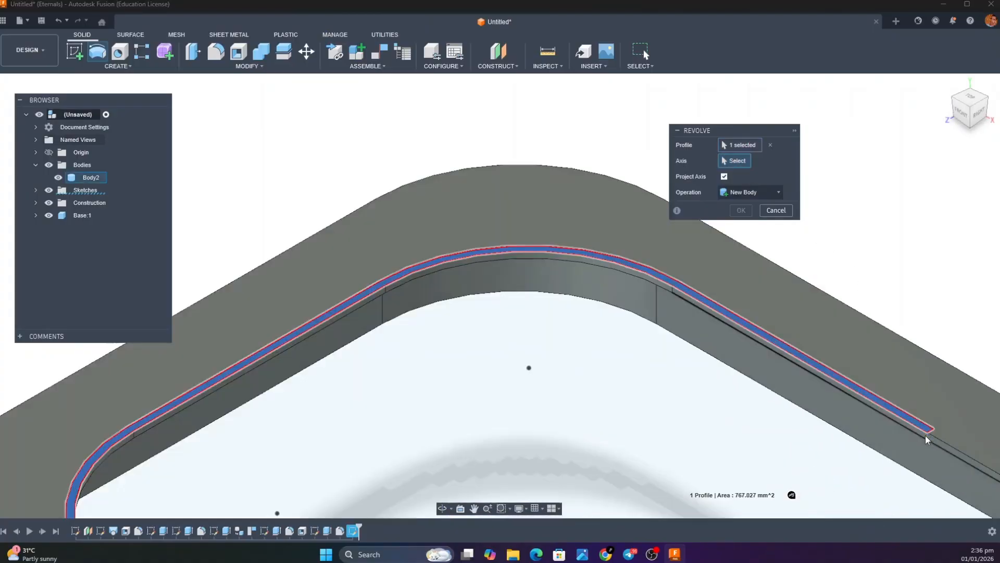
scroll(926, 439, "up", 4)
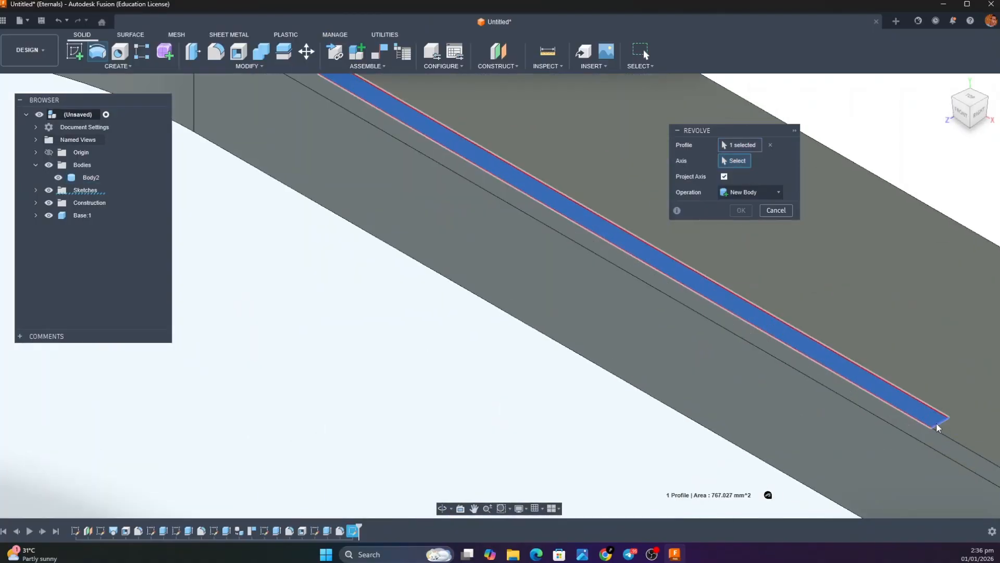
left_click(936, 426)
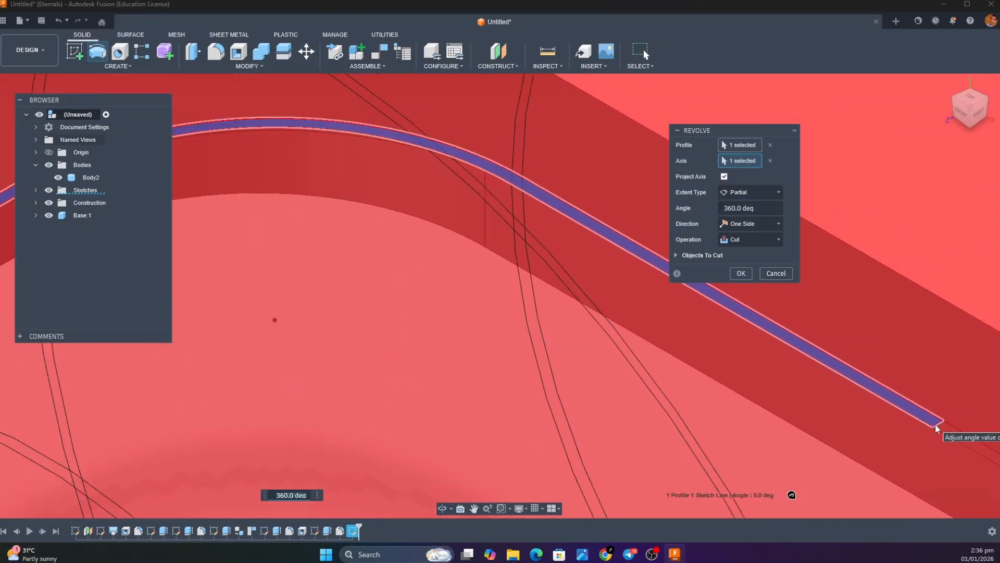
Set the revolve angle to 90 degrees and join the resulting quarter-round hood to the lid frame
scroll(936, 427, "down", 10)
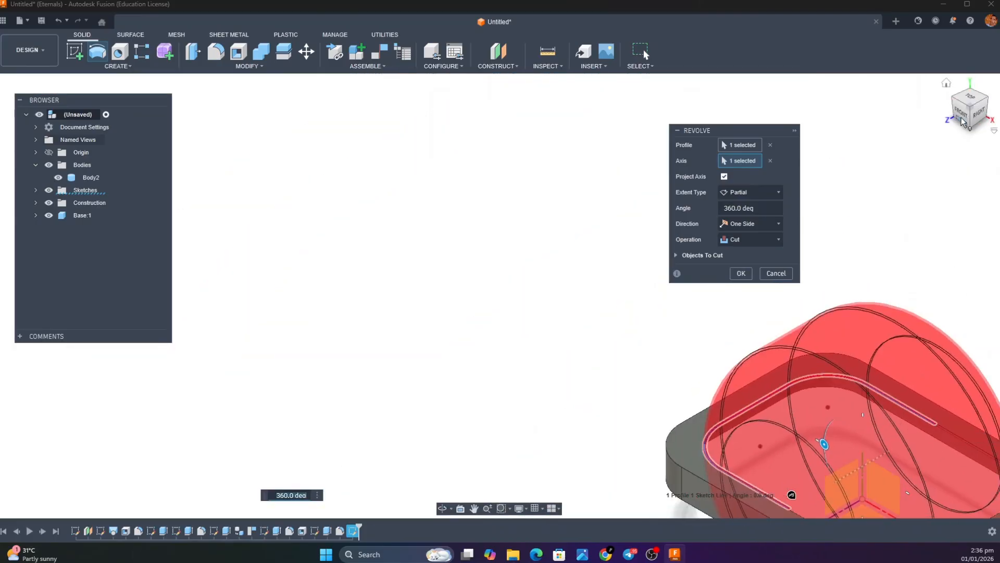
left_click(962, 116)
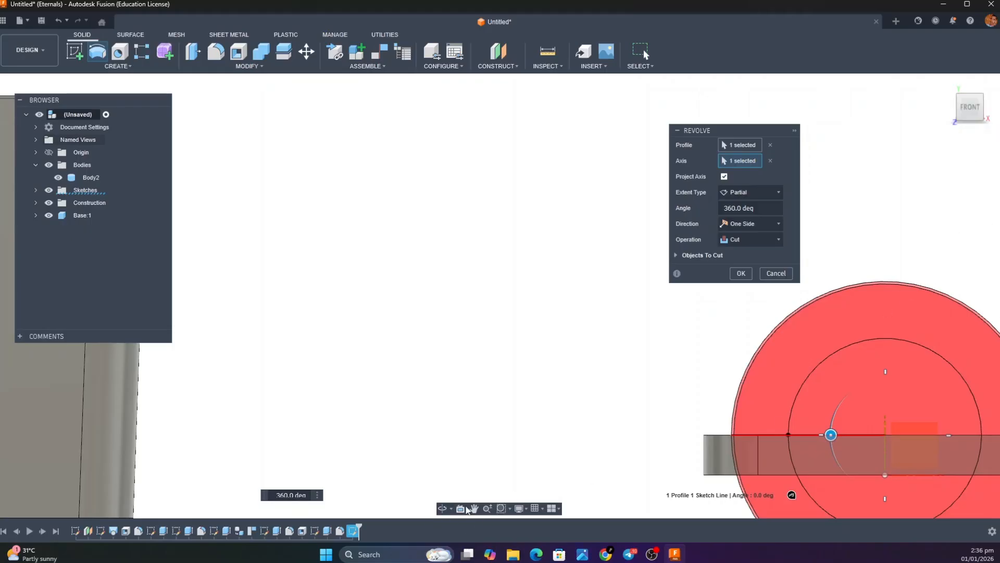
left_click(474, 509)
left_click_drag(509, 433, 352, 375)
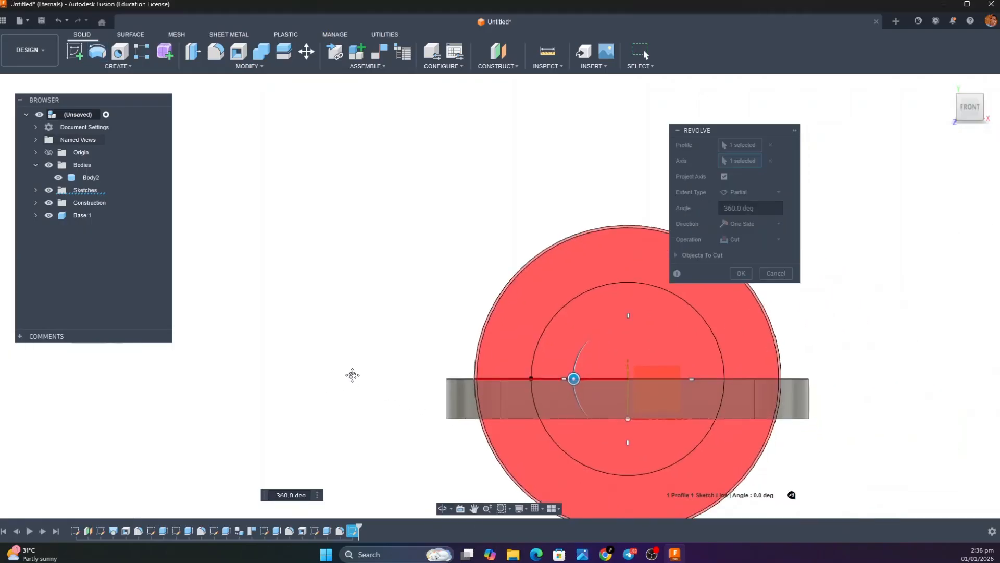
key("Escape")
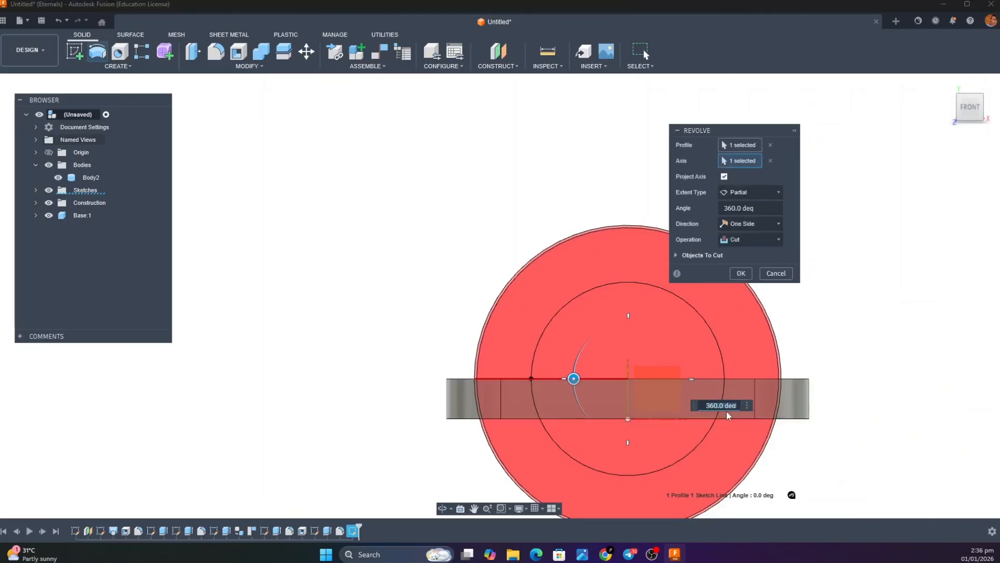
type("90")
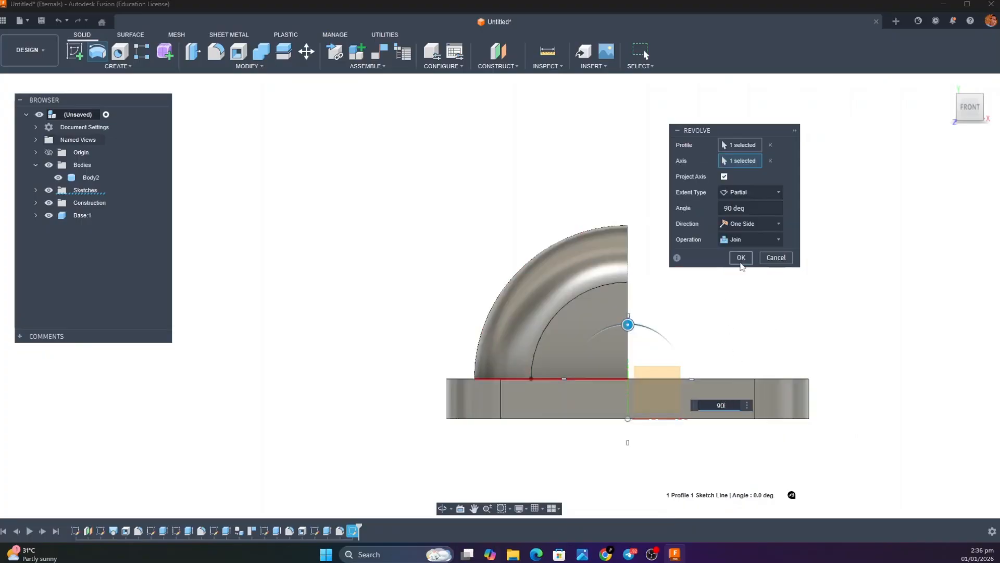
left_click(741, 259)
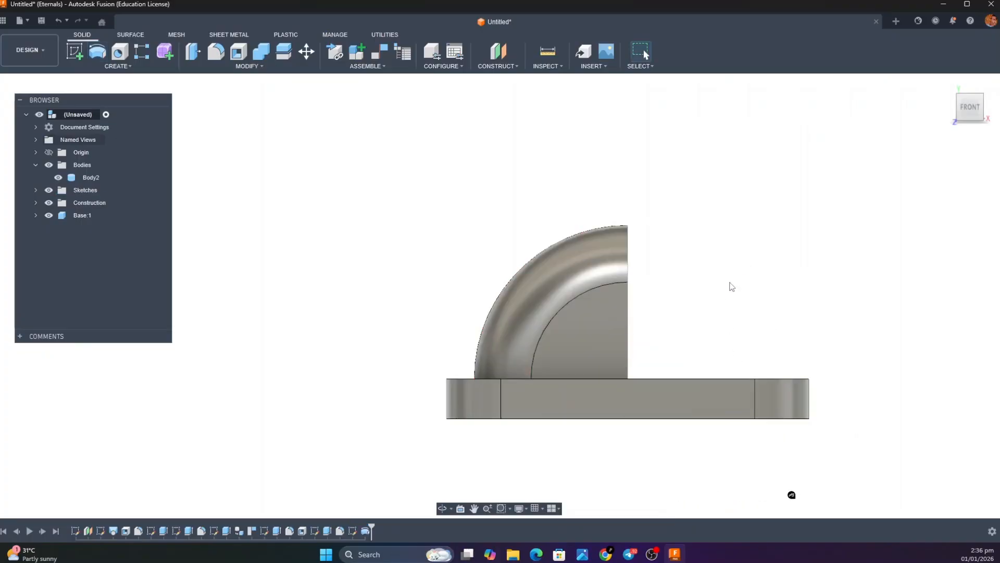
Compare the hood from behind with the side-profile sketches in YouTube bin.pdf and the exploded smart bin render
mouse_move(979, 100)
left_mouse_down()
mouse_move(909, 120)
mouse_move(883, 107)
mouse_move(877, 91)
mouse_move(894, 111)
mouse_move(852, 108)
mouse_move(921, 93)
mouse_move(875, 98)
left_mouse_up()
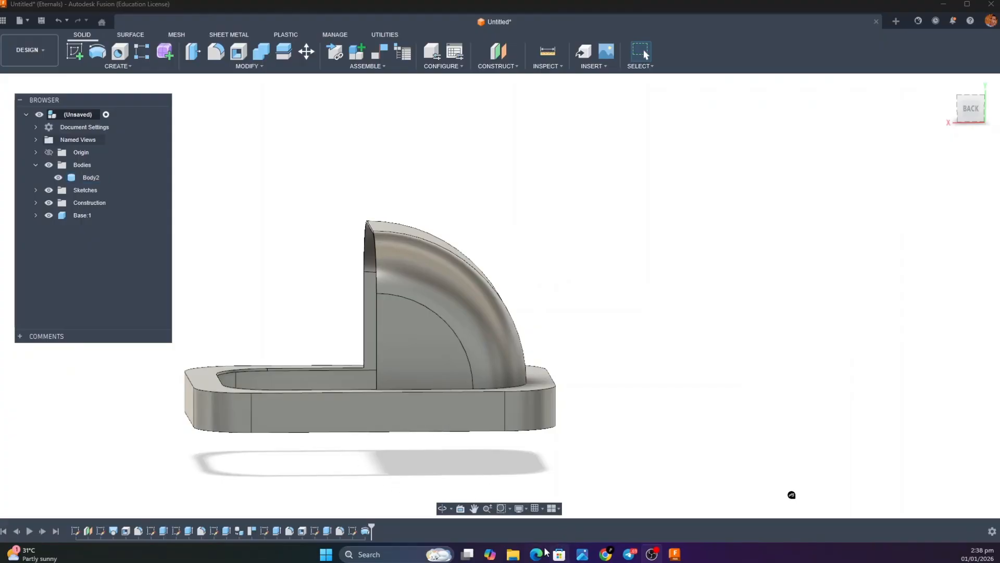
mouse_move(536, 554)
left_click(539, 512)
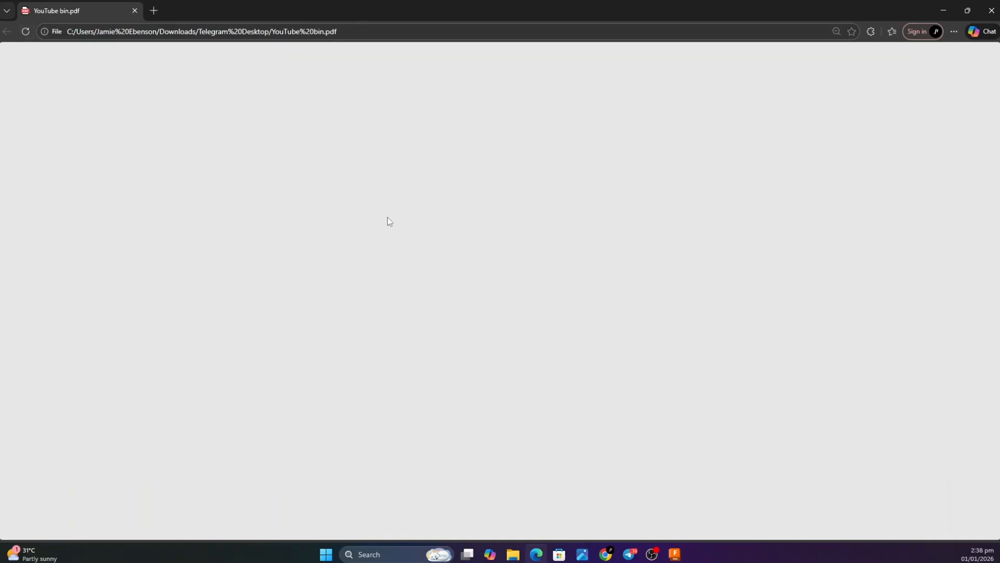
left_click(25, 31)
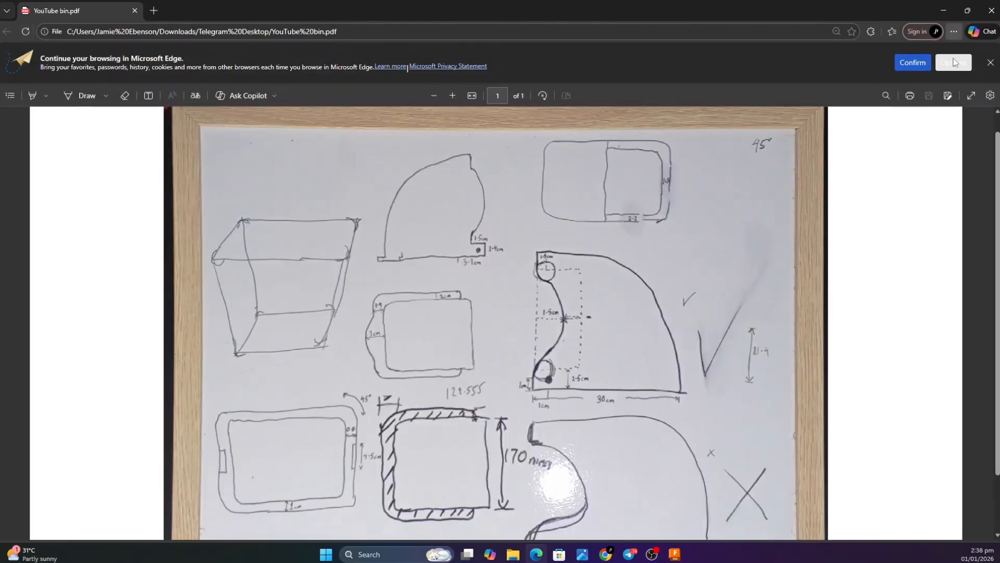
left_click(990, 63)
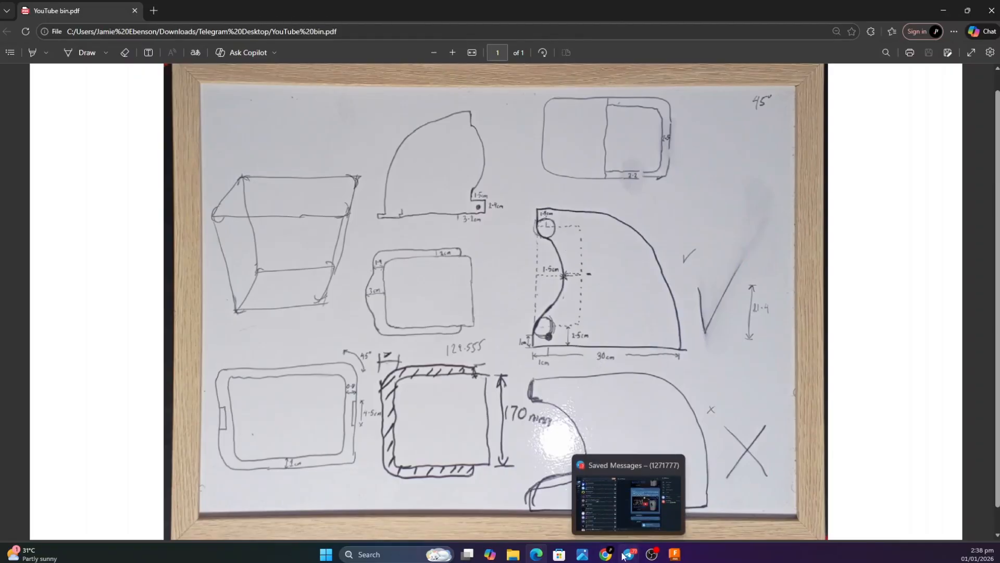
mouse_move(579, 560)
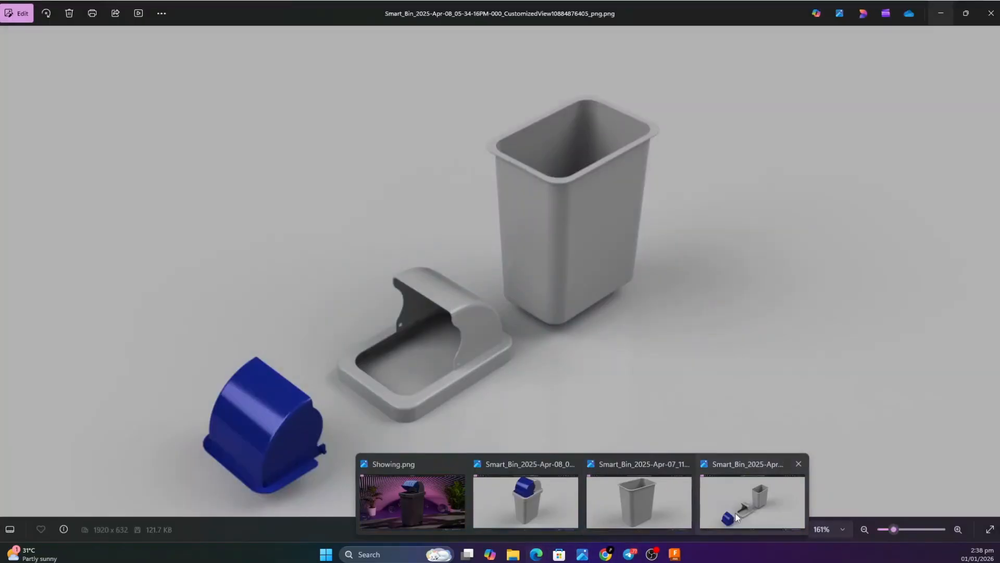
left_click(752, 501)
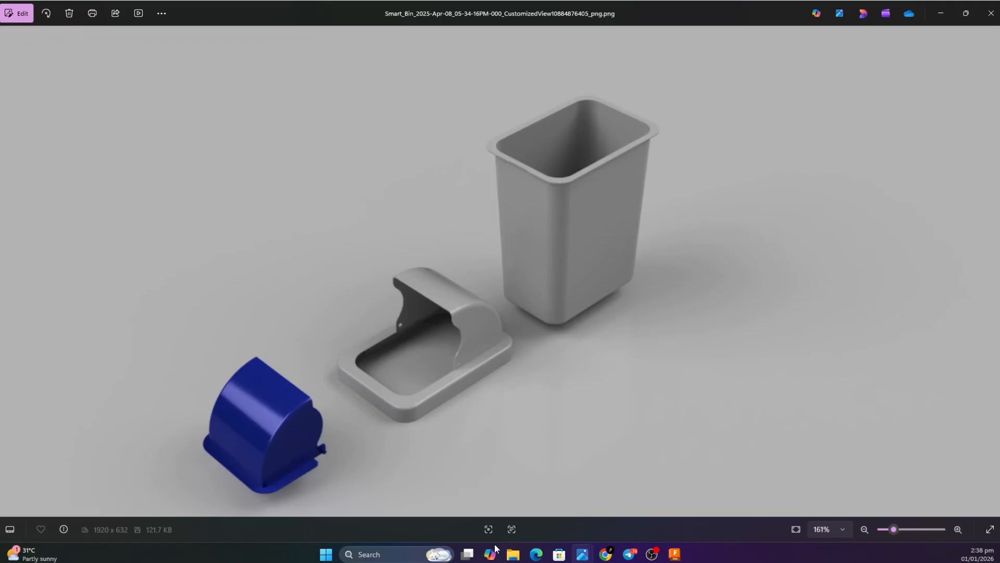
left_click(536, 554)
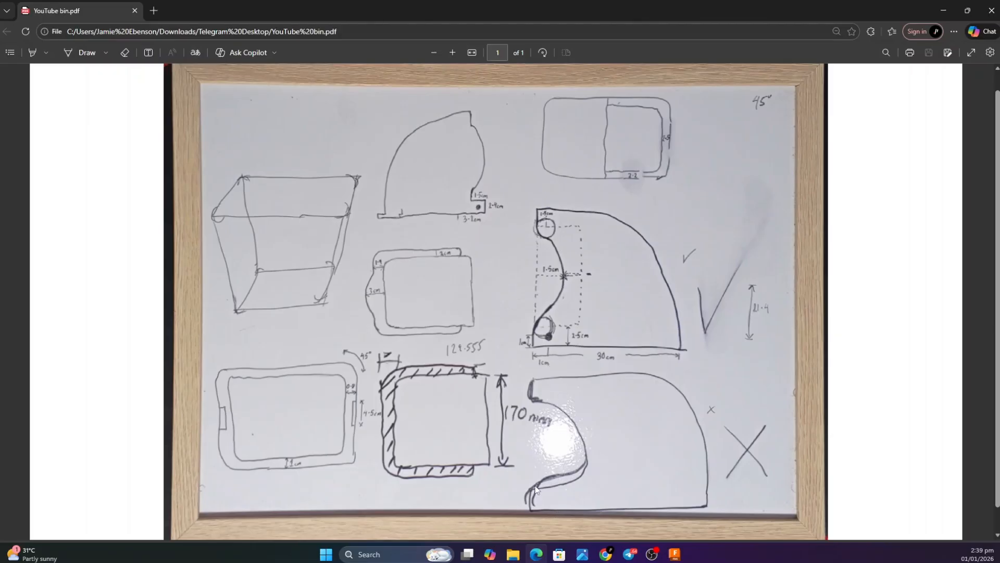
left_click(944, 11)
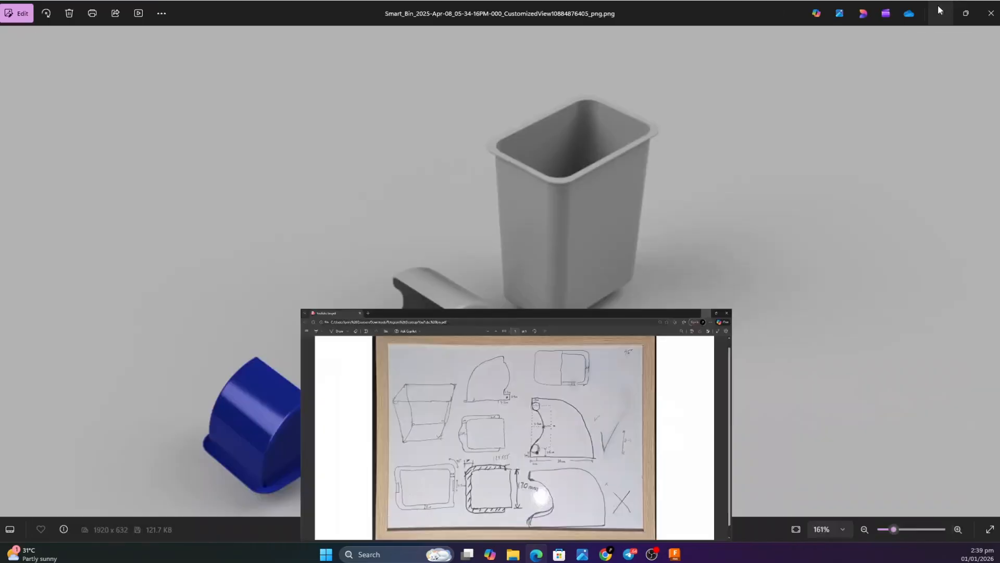
left_click(941, 13)
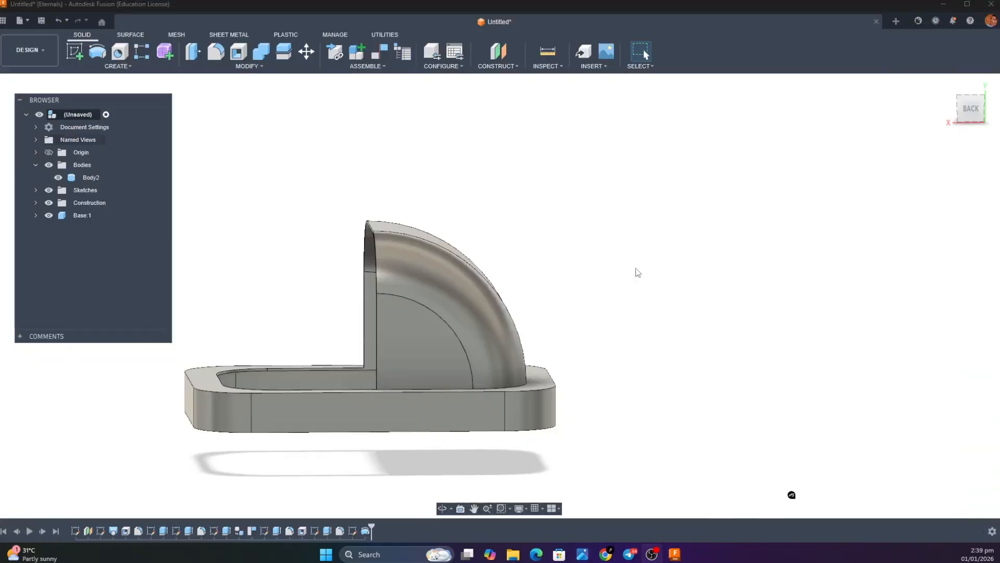
Start a sketch on the flat quarter-circle side face of the hood and bring the whole hood into view
left_click(75, 51)
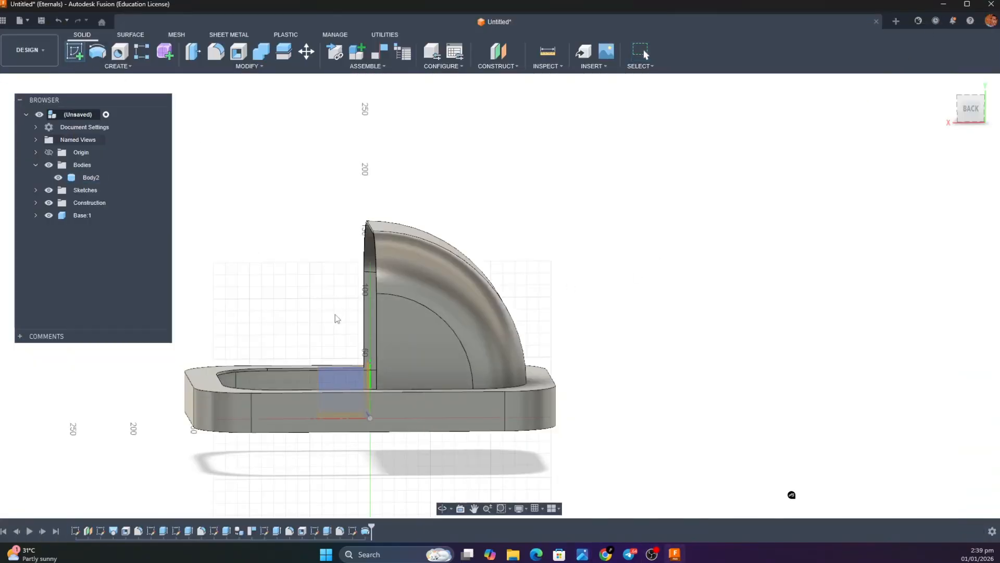
left_click(435, 341)
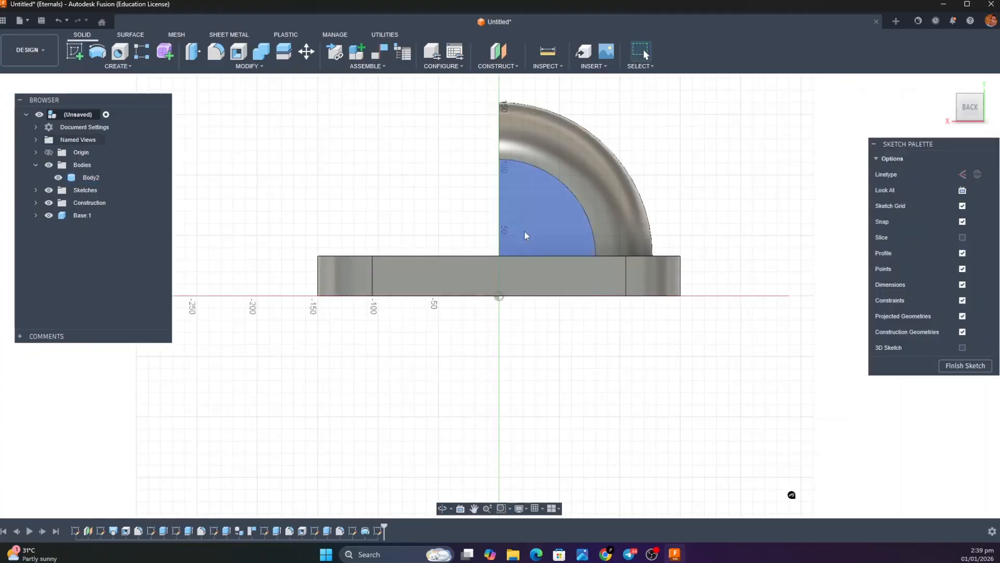
left_click(475, 511)
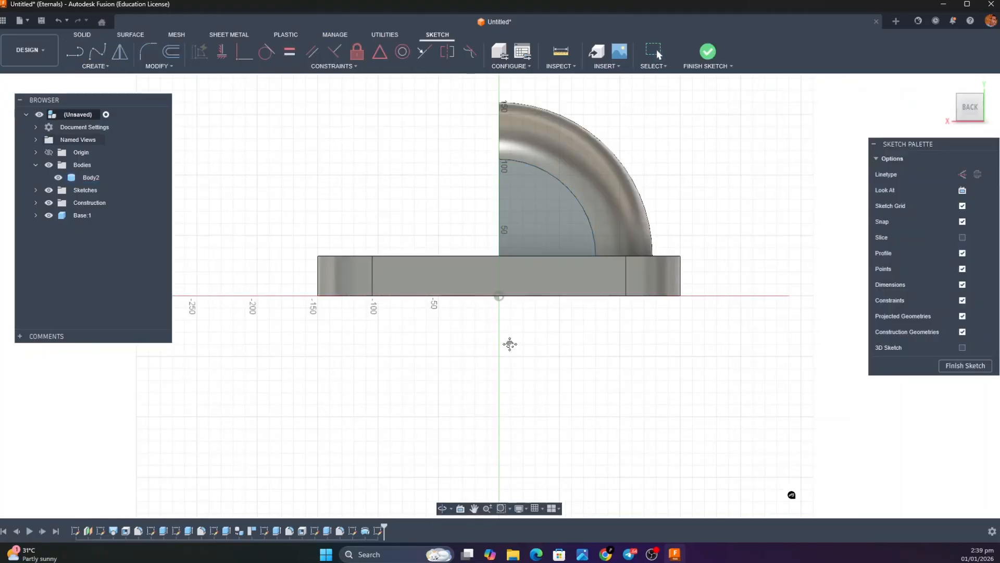
left_click_drag(514, 318, 507, 462)
key("Escape")
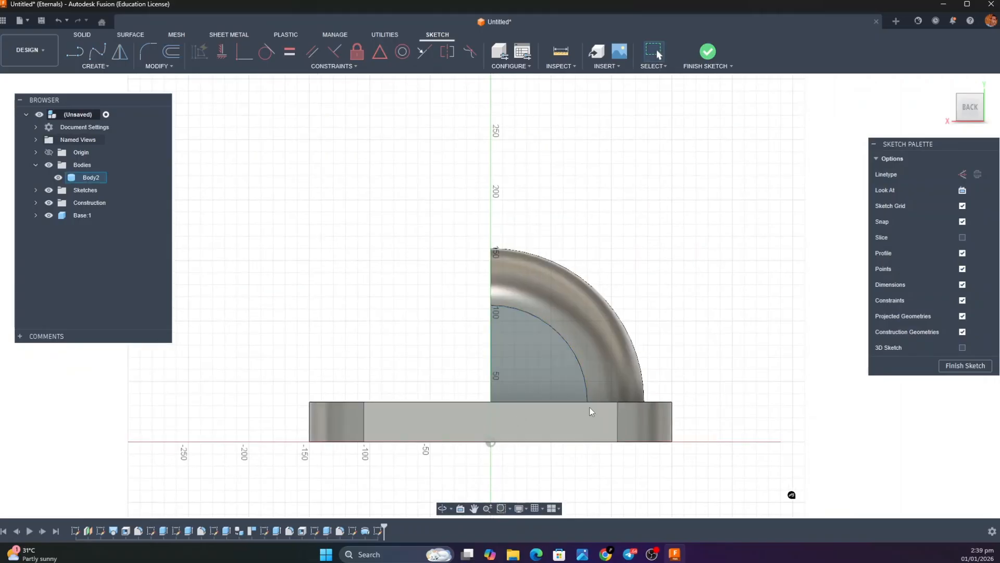
Switch to YouTube bin.pdf and examine the dimensions at the lower end of the hood's curved side cutout
mouse_move(530, 561)
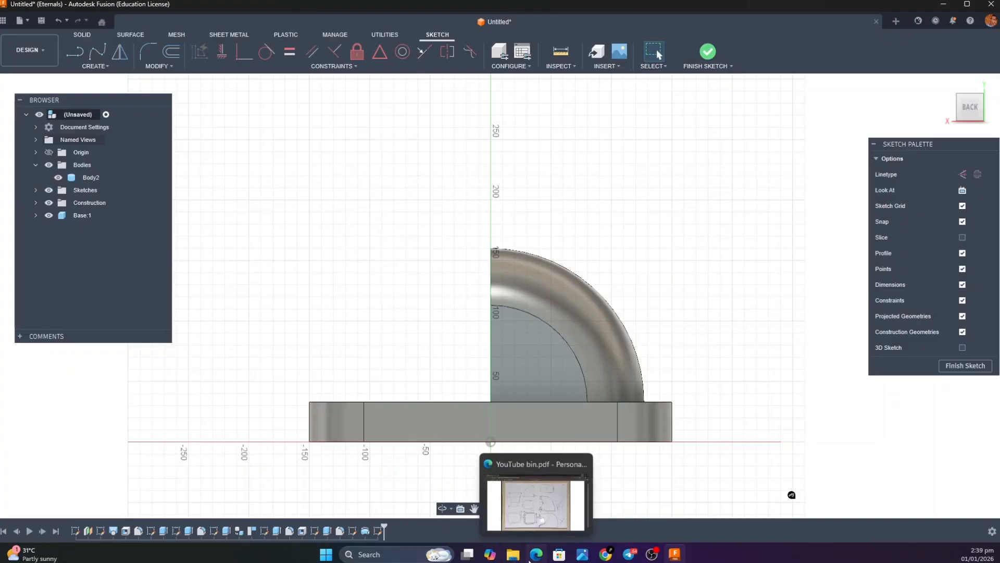
left_click(539, 487)
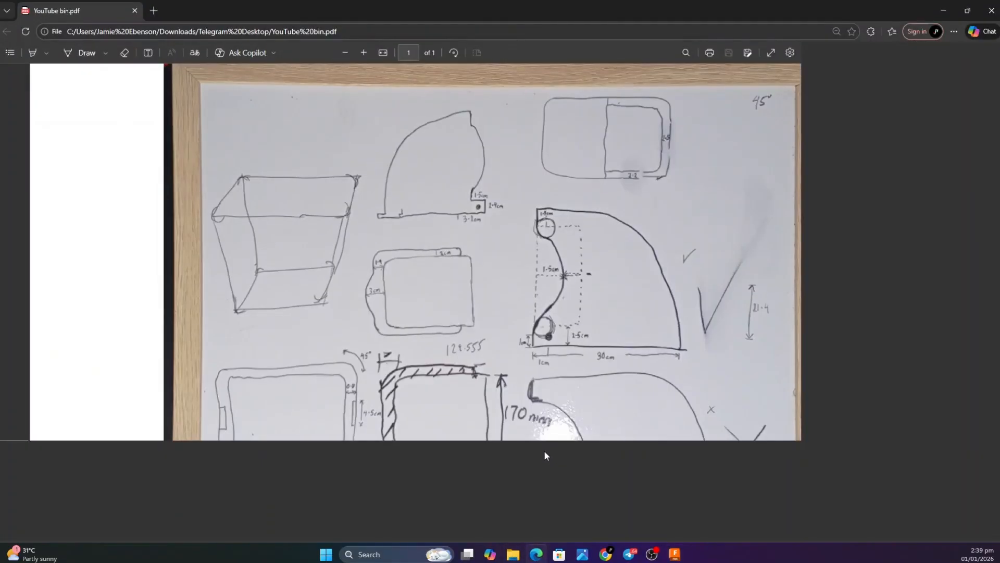
scroll(551, 345, "down", 1)
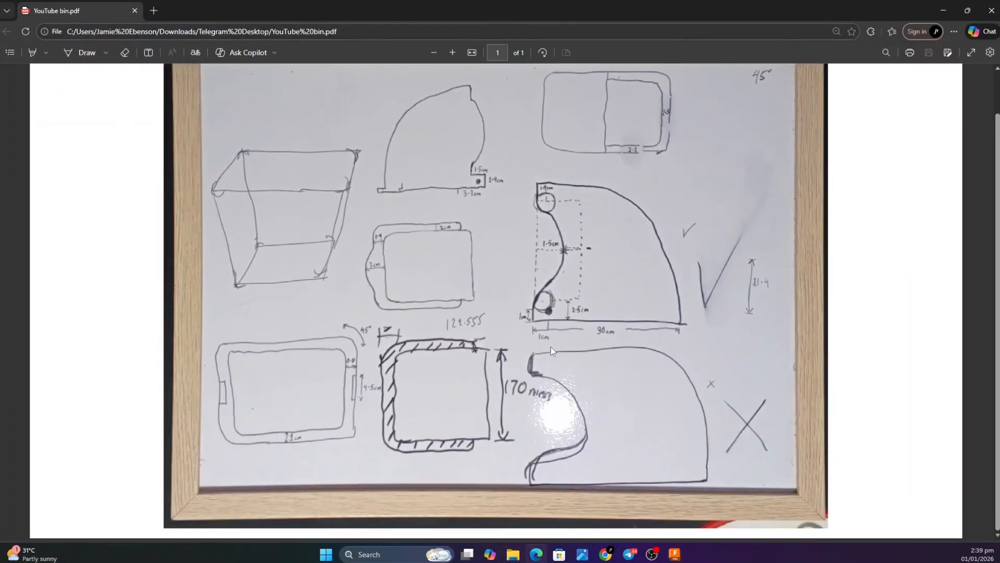
scroll(552, 349, "down", 2, "ctrl")
scroll(551, 349, "up", 5, "ctrl")
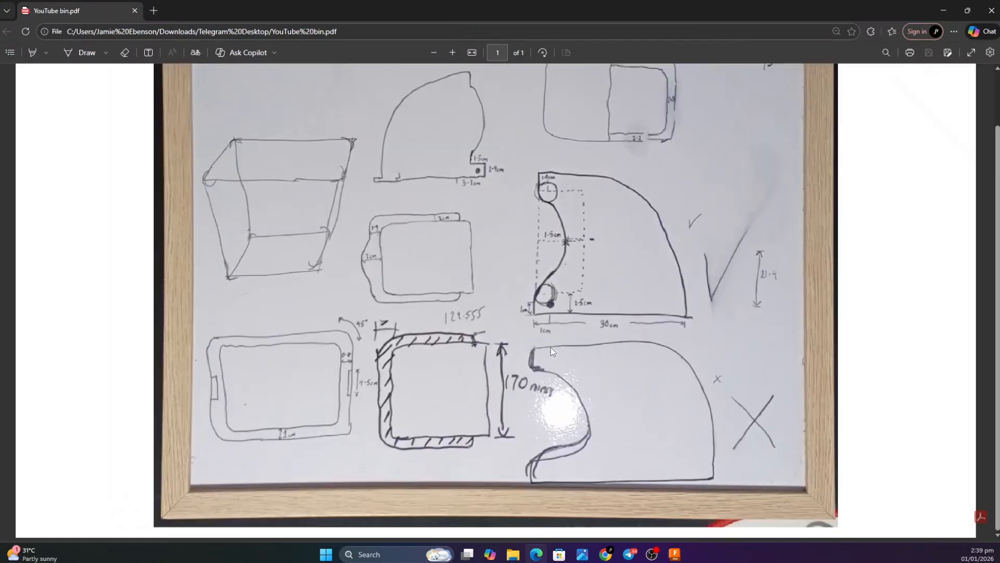
scroll(551, 349, "up", 2, "ctrl")
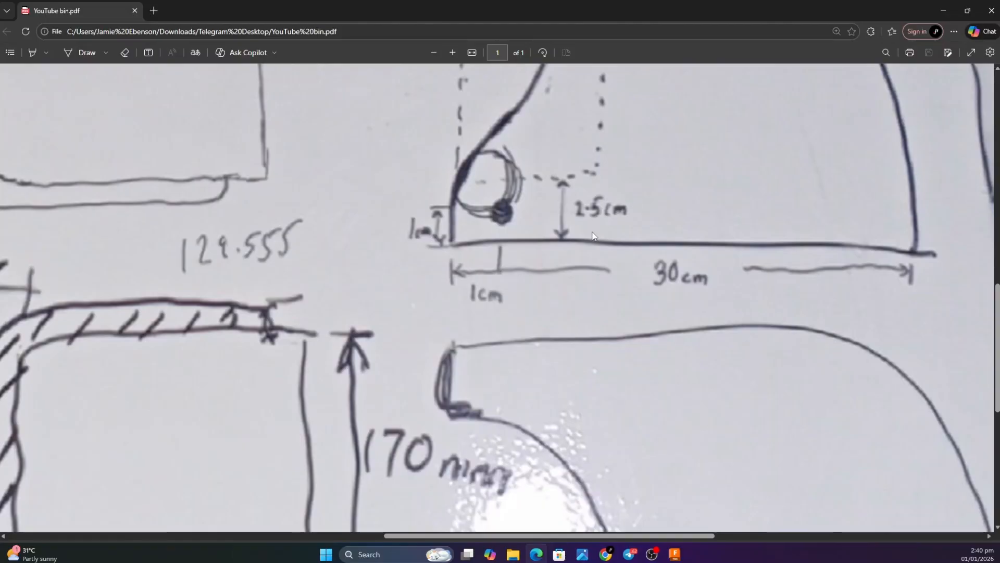
Switch back to Fusion and draw a 25 mm vertical line up the hood's straight edge from the side face's lower corner
left_click(675, 553)
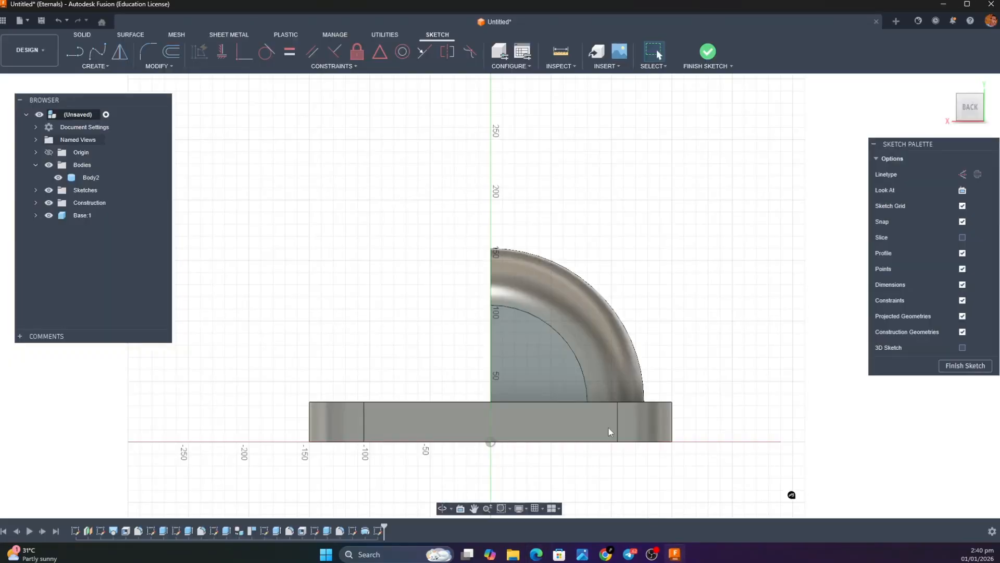
scroll(530, 400, "up", 8)
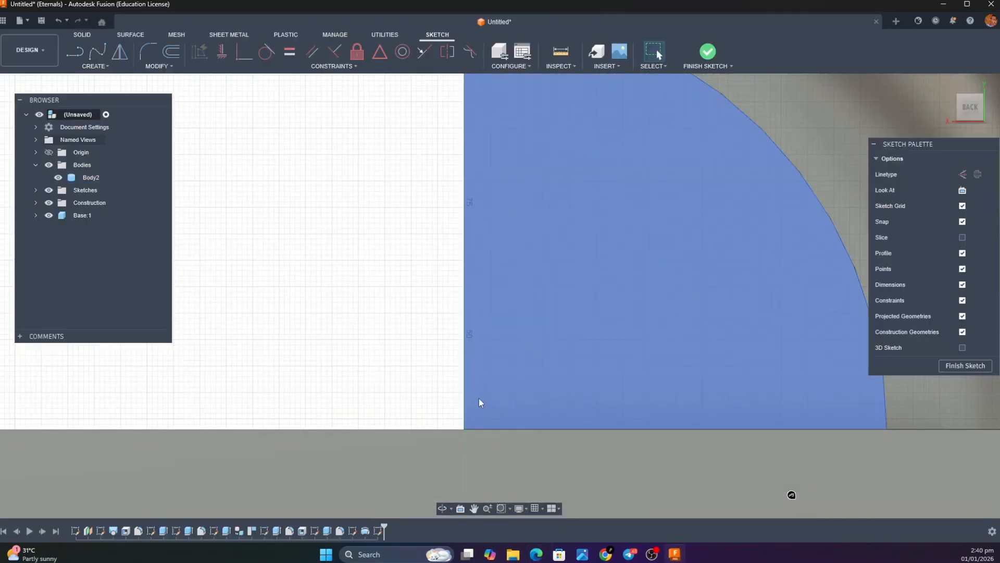
key("l")
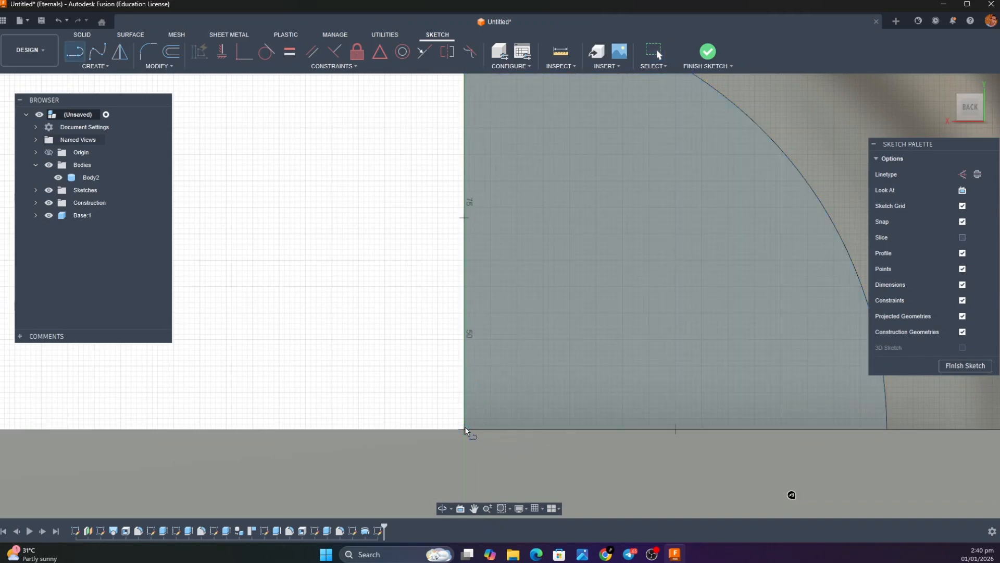
left_click(465, 427)
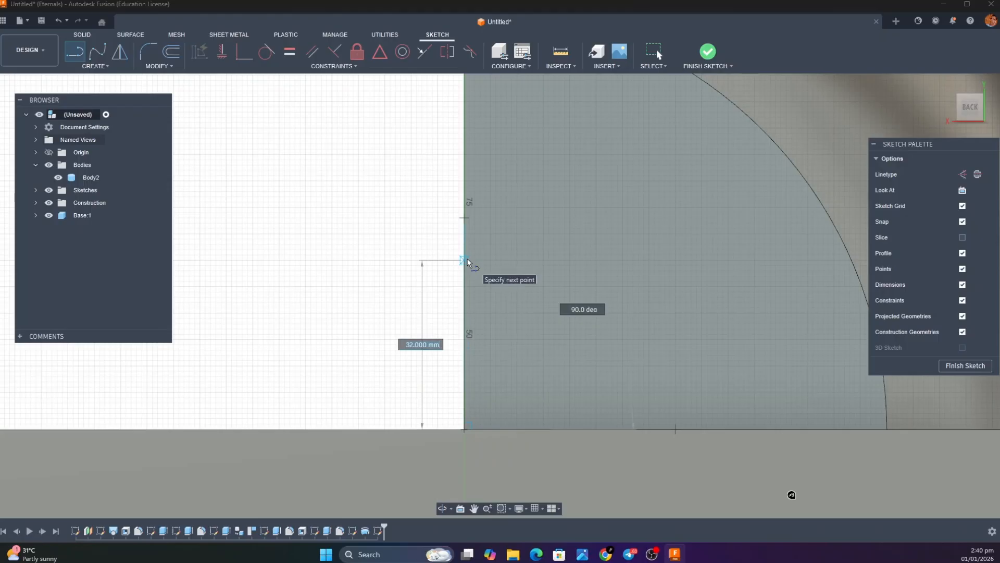
type("25")
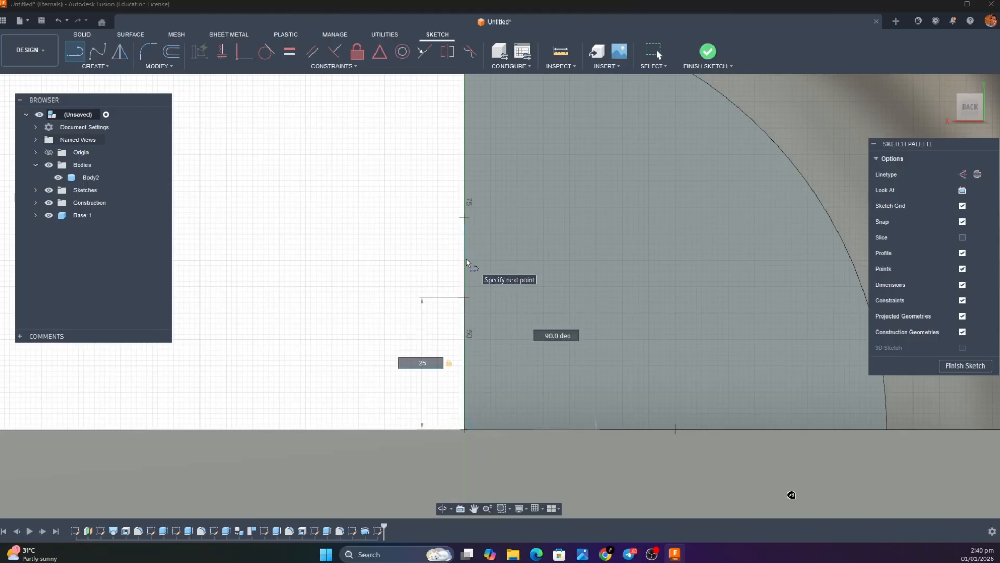
left_click(475, 303)
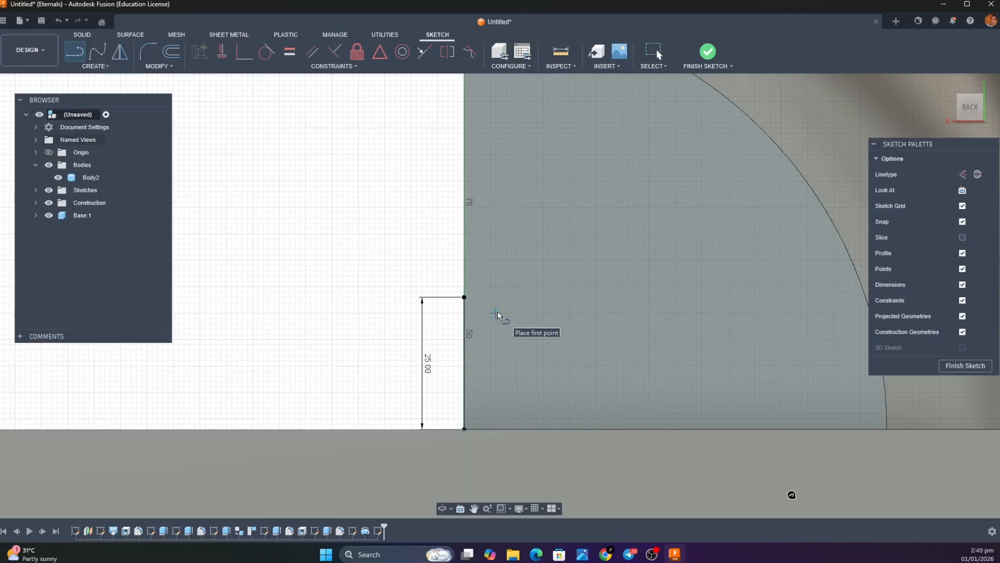
Switch to YouTube bin.pdf and examine the midpoint depth and upper and lower end dimensions of the hood's curved side cutout
scroll(498, 311, "down", 1)
scroll(499, 312, "down", 4)
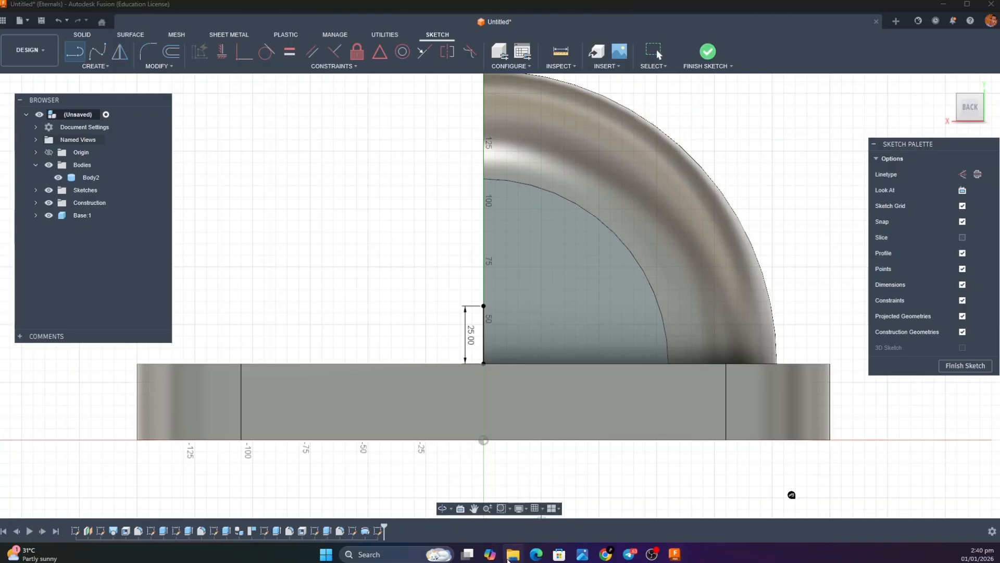
left_click(537, 556)
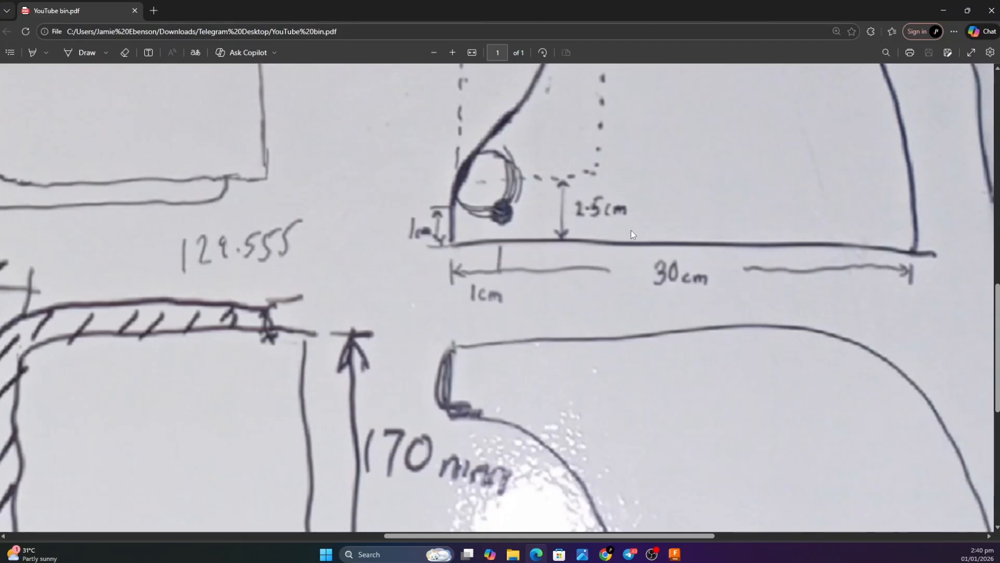
scroll(675, 225, "up", 5)
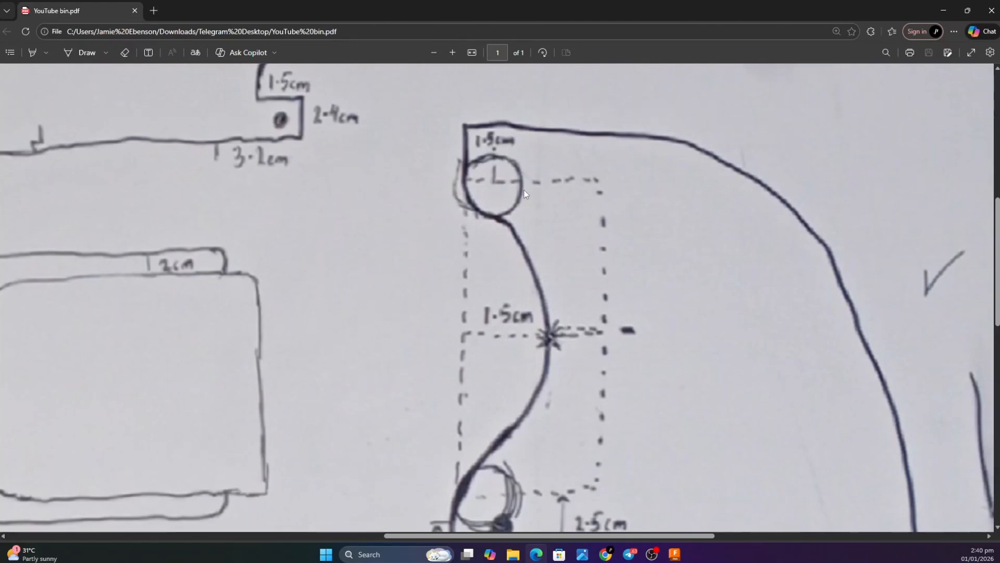
scroll(524, 193, "down", 2)
scroll(524, 194, "up", 1)
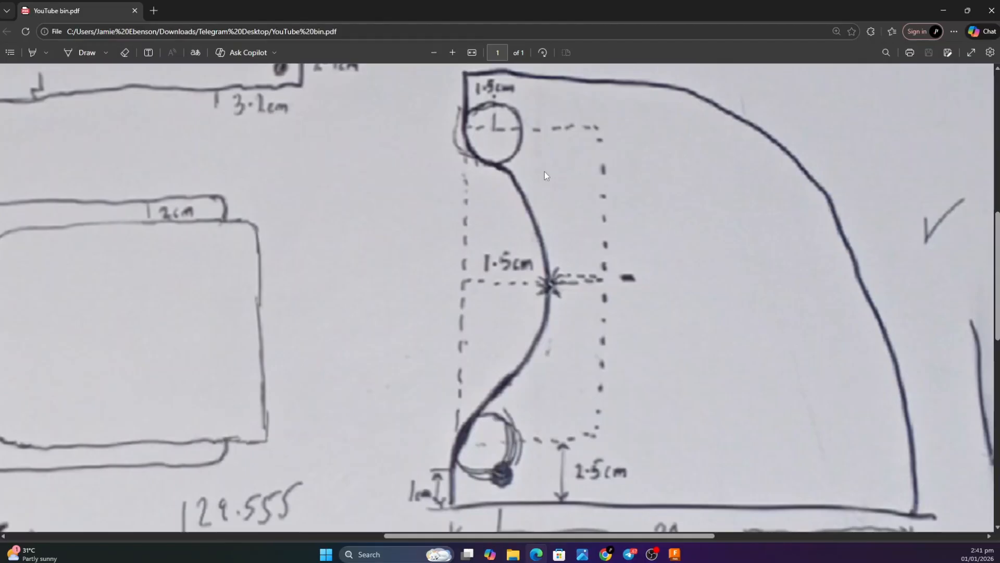
scroll(608, 233, "down", 7)
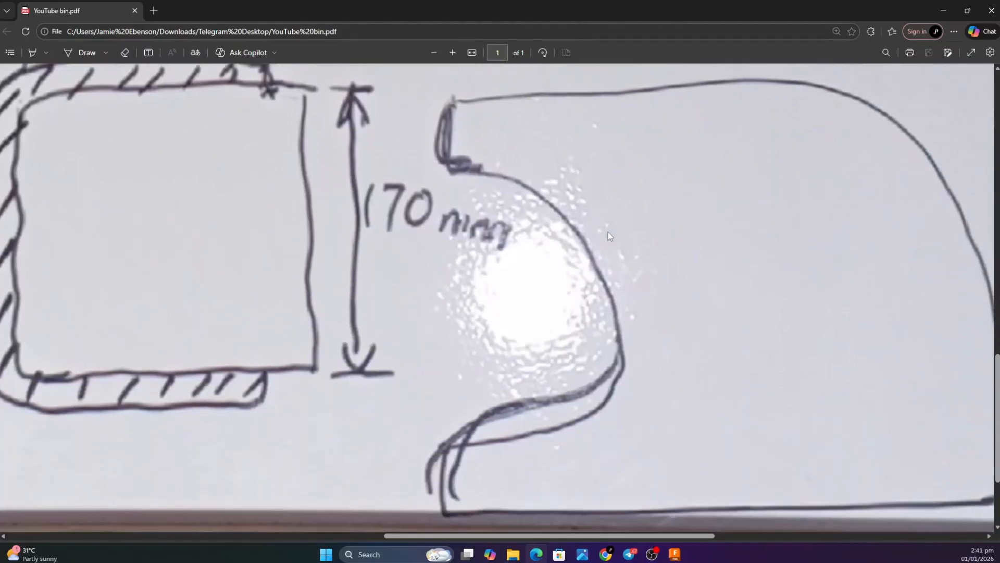
scroll(608, 232, "up", 6)
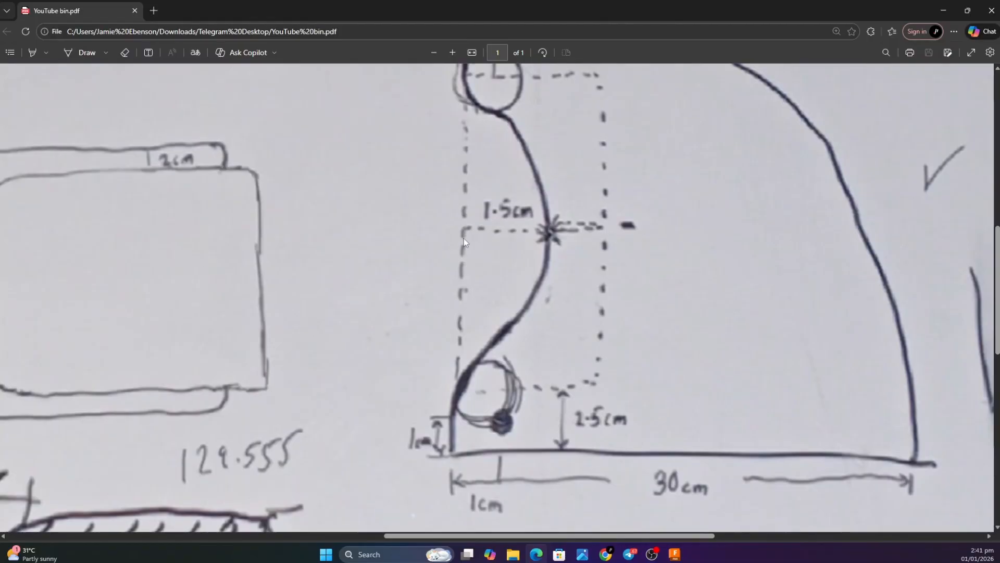
Switch back to Fusion and draw a vertical line from the hood's topmost point down to the side face's lower corner
left_click(942, 10)
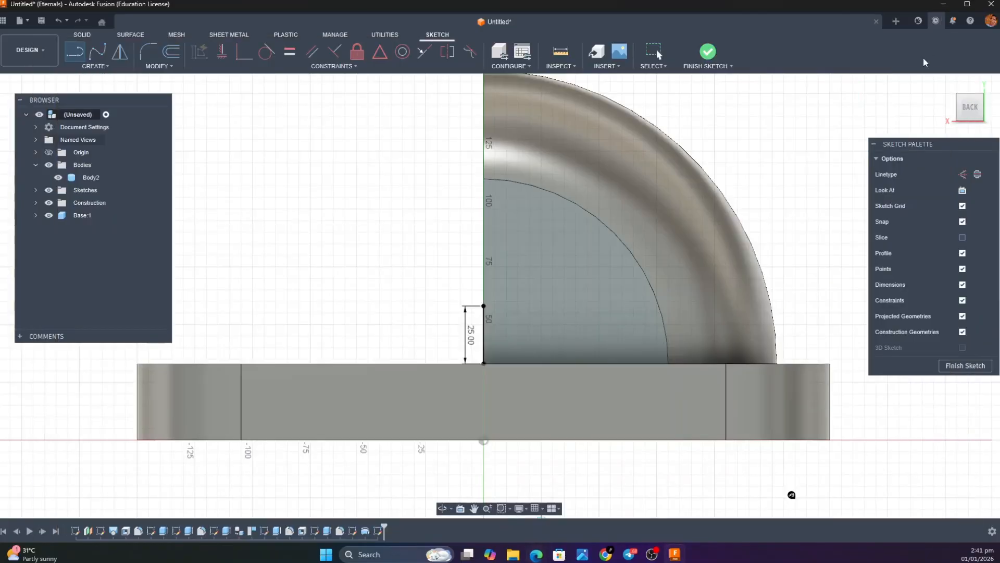
scroll(531, 197, "down", 2)
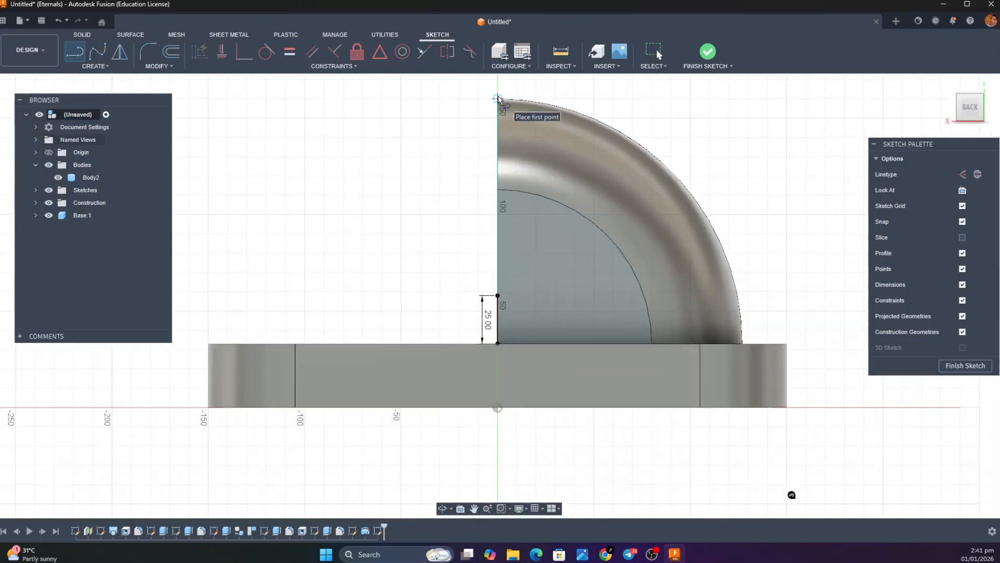
scroll(498, 99, "up", 3)
left_click(497, 101)
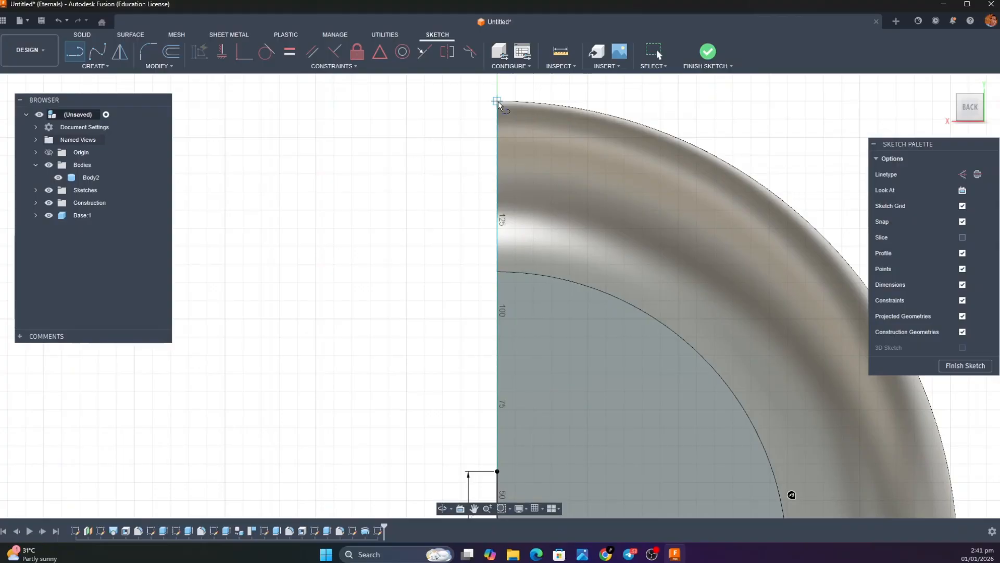
scroll(495, 363, "down", 3)
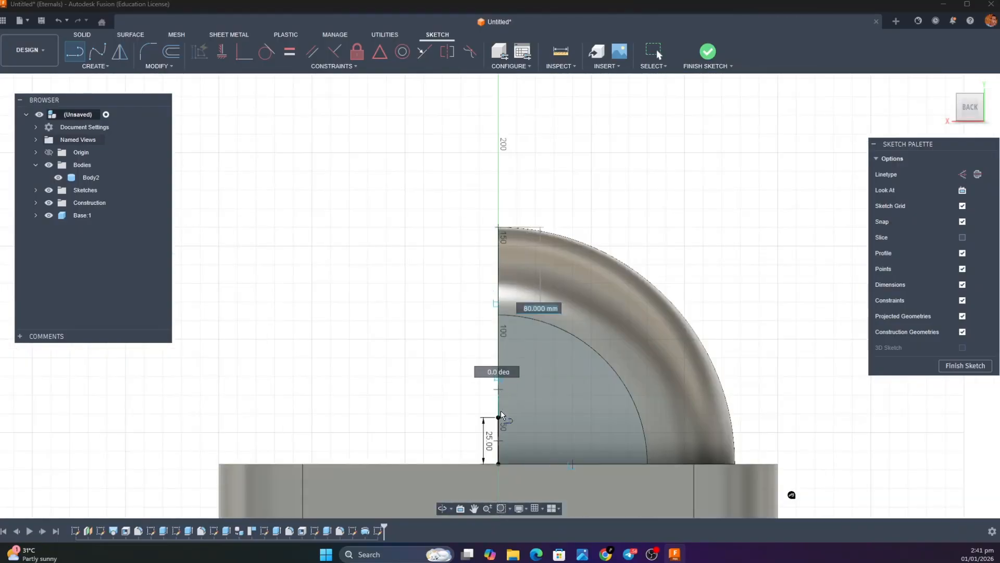
double_click(498, 462)
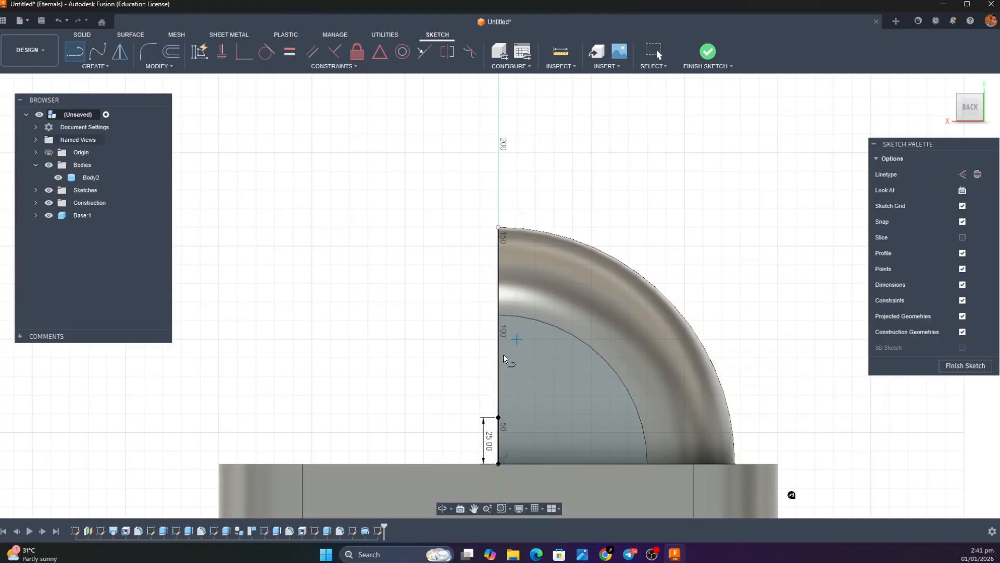
Draw a 15 mm horizontal line into the hood from the midpoint of the full-height vertical line
scroll(502, 356, "up", 3)
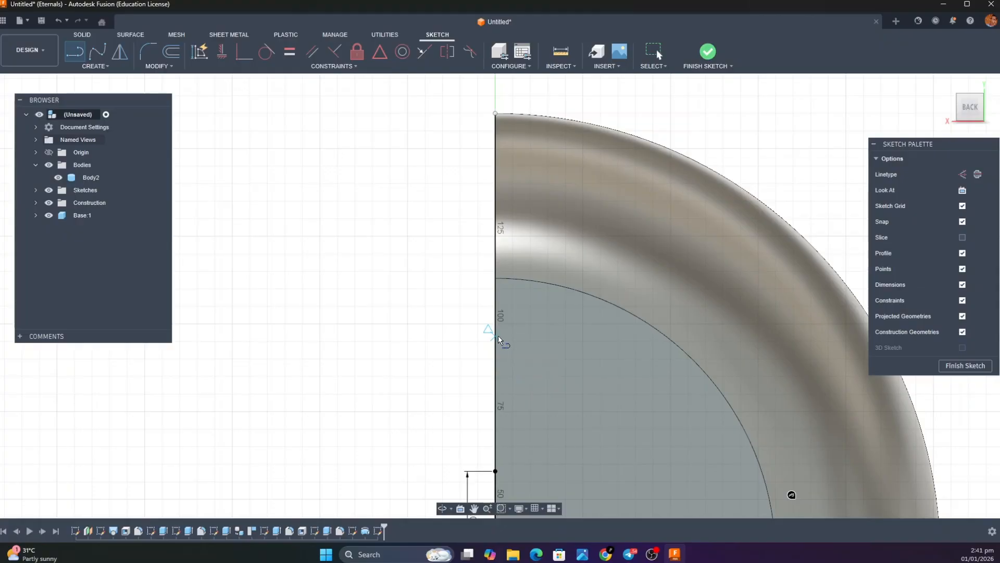
left_click(498, 335)
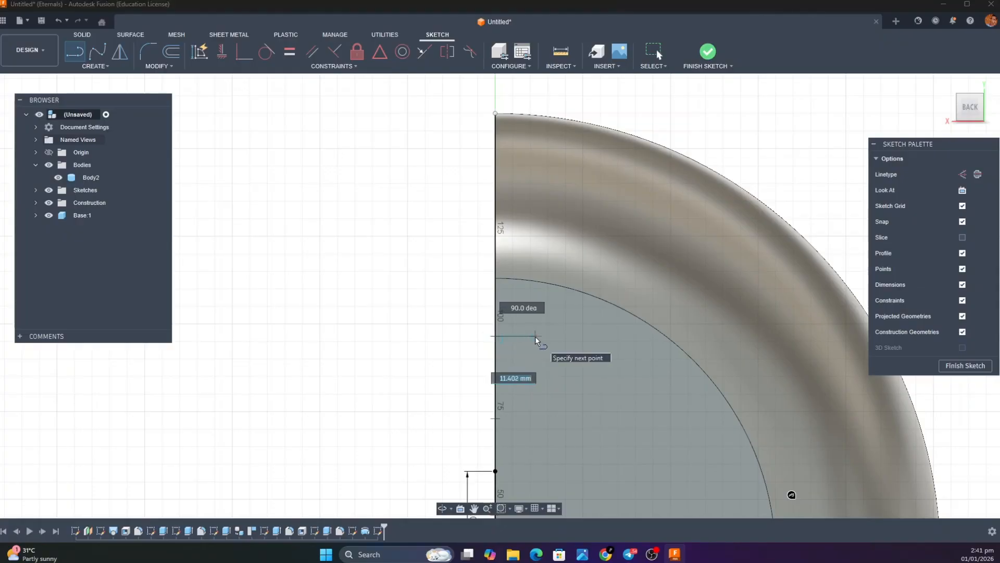
type("15")
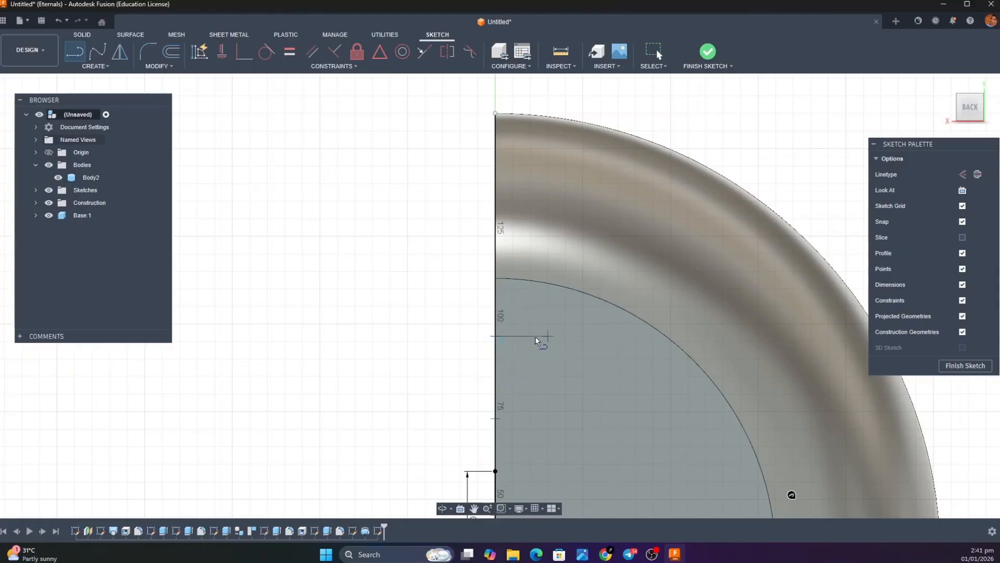
key("Return")
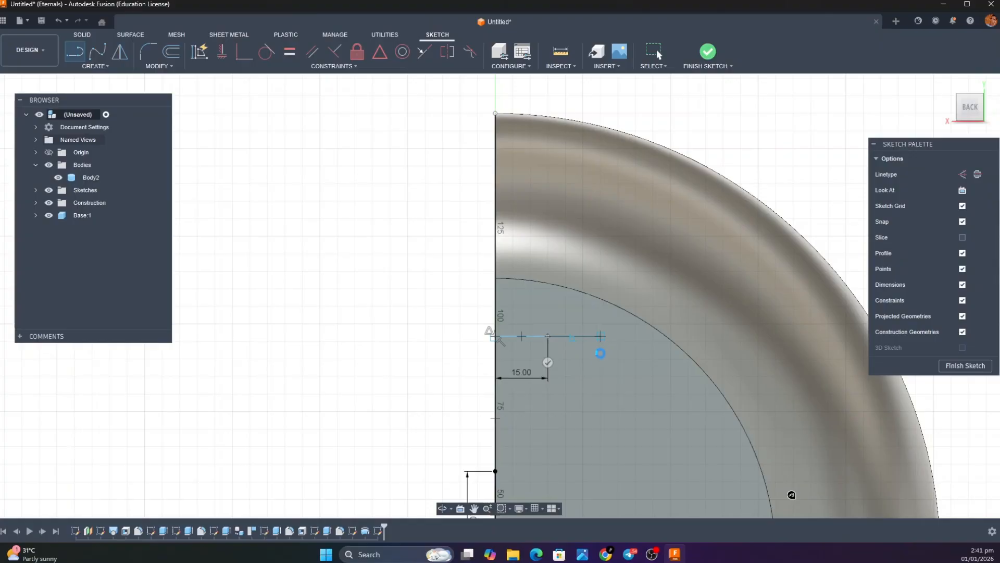
key("Escape")
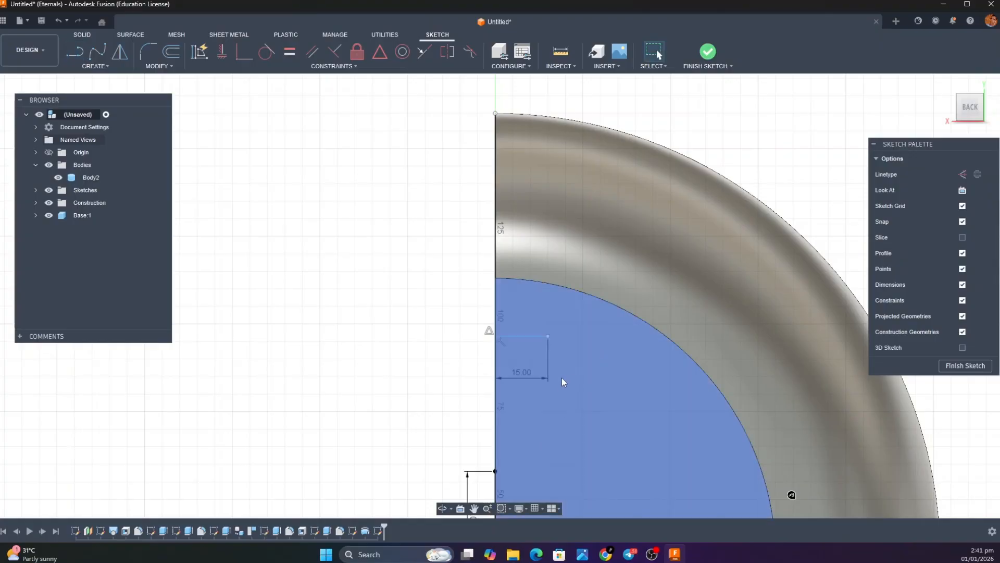
Draw a vertical line from the 25 mm line's upper end to the midpoint and continue it upward by 38.5 mm
key("l")
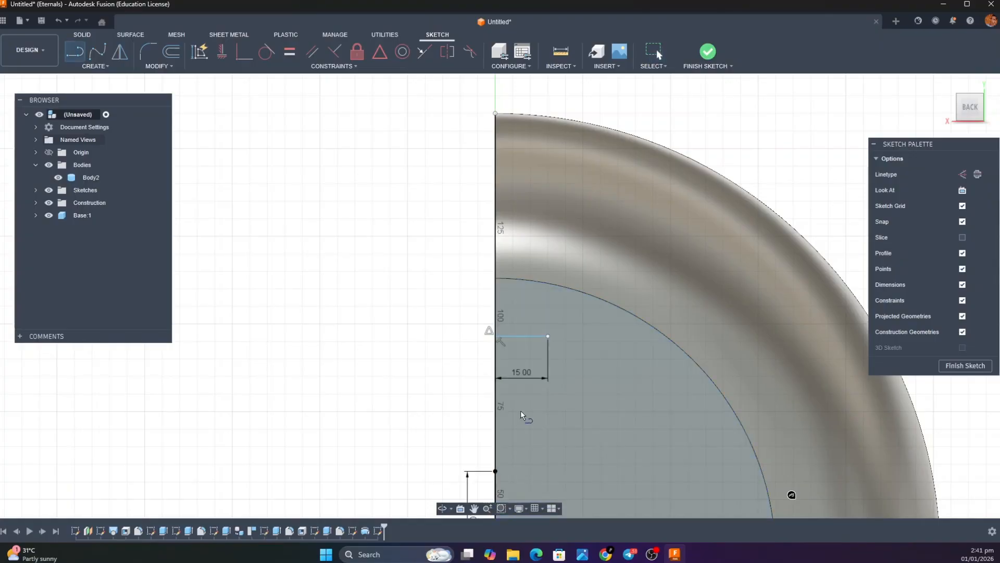
left_click(497, 472)
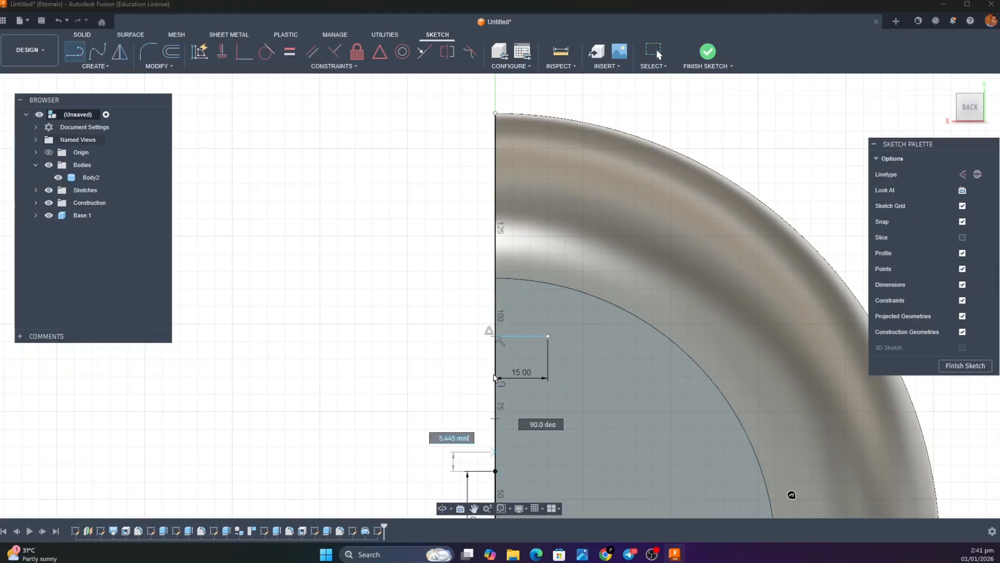
left_click(495, 336)
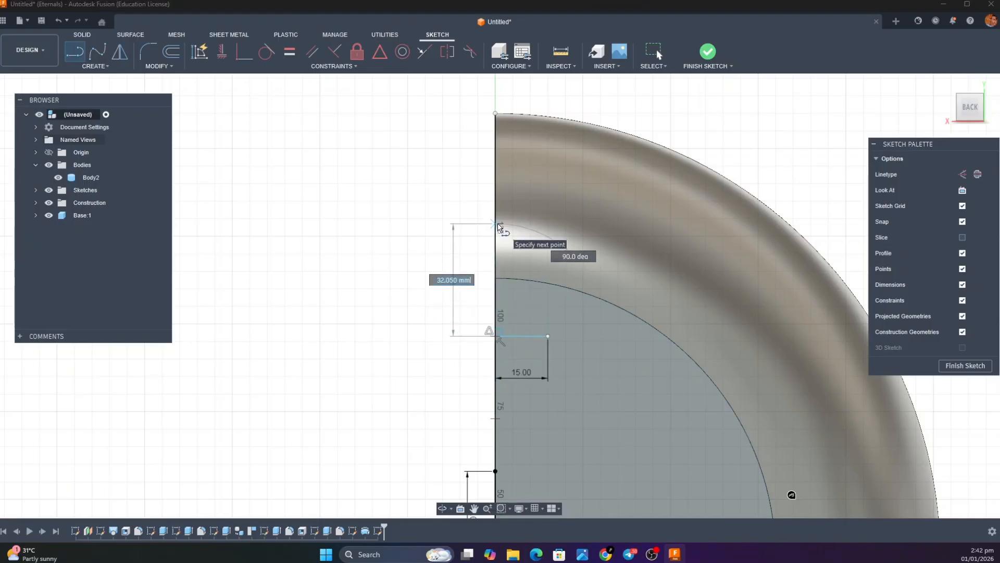
type("38.")
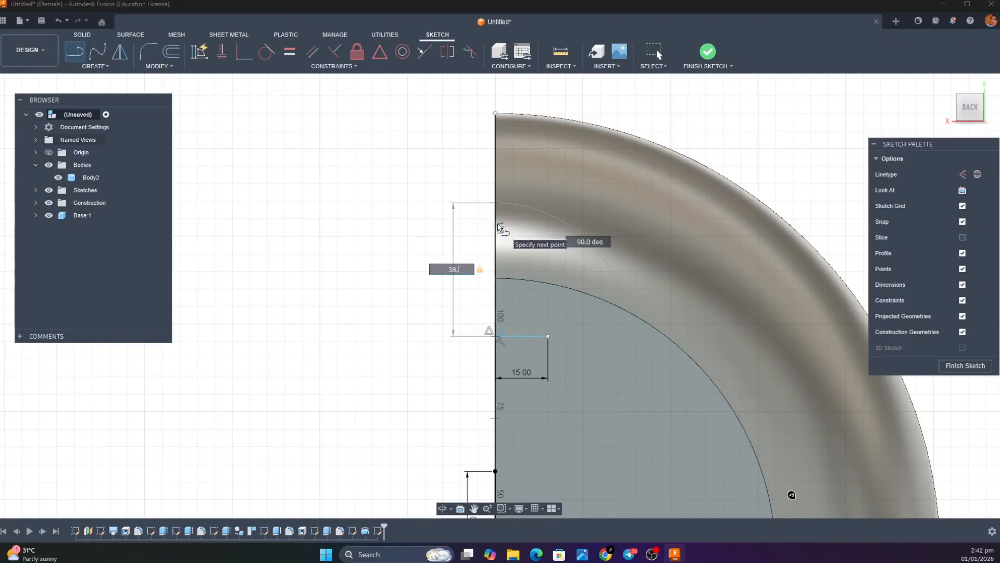
type("5")
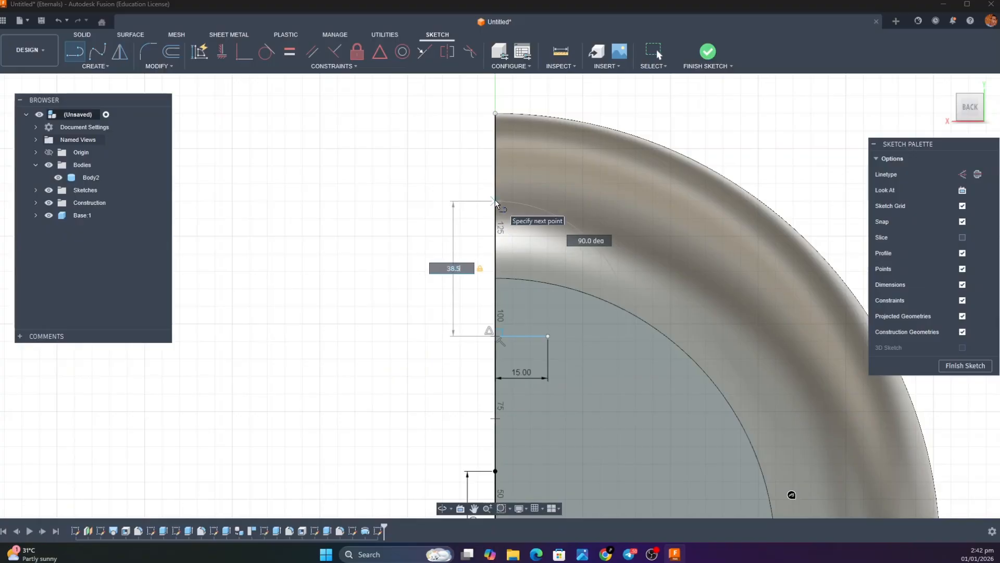
key("Return")
key("Escape")
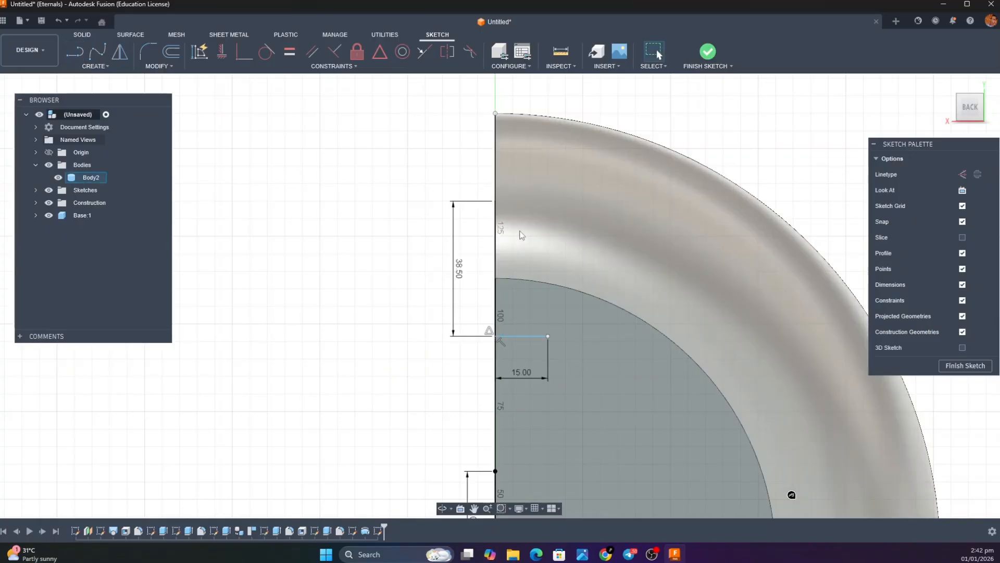
left_click(90, 67)
mouse_move(107, 107)
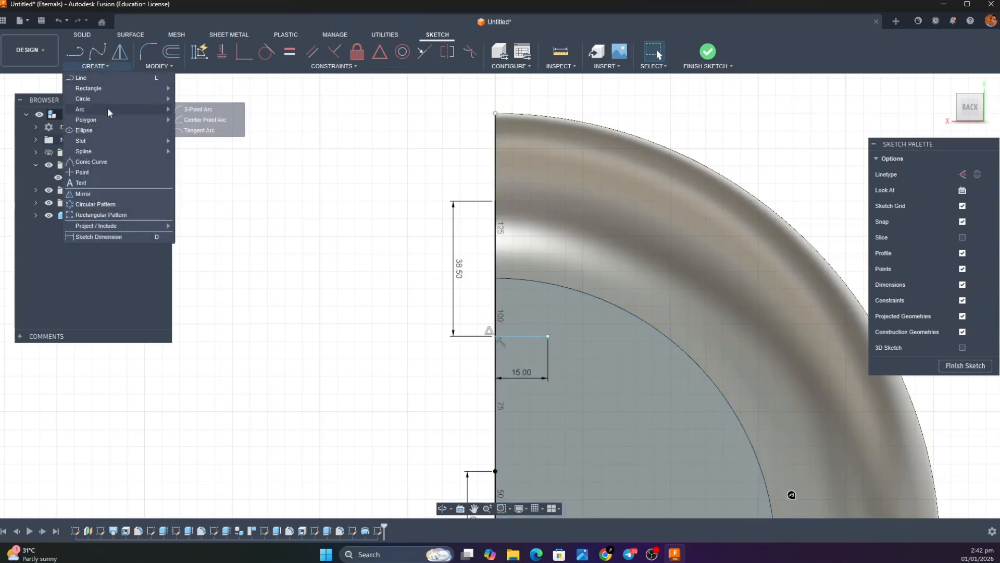
left_click(198, 120)
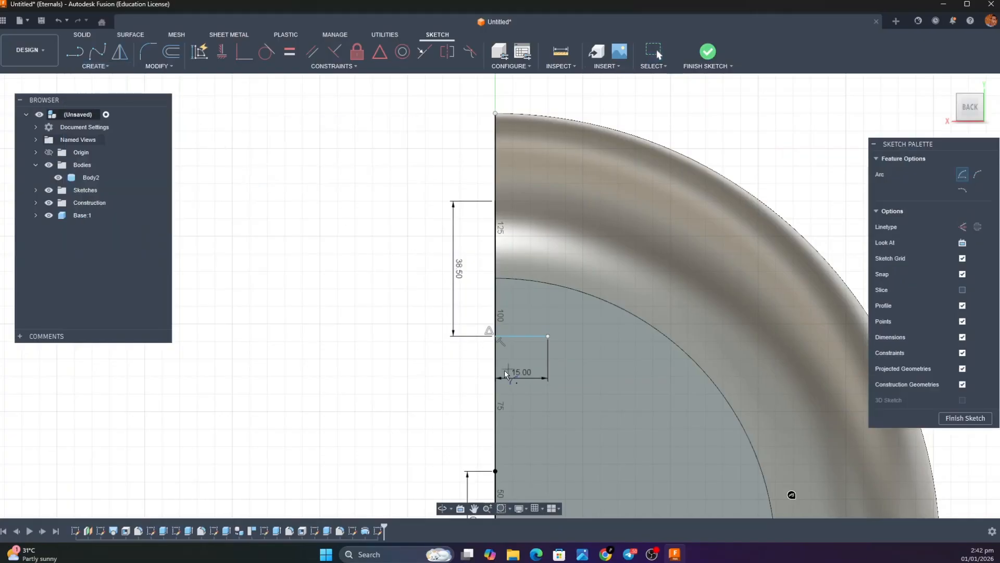
left_click(496, 337)
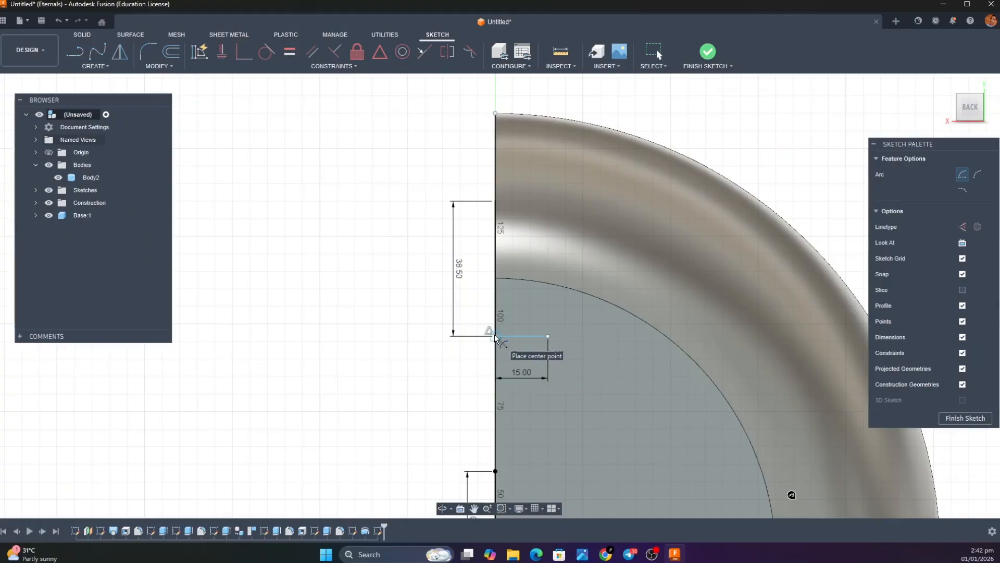
left_click(496, 470)
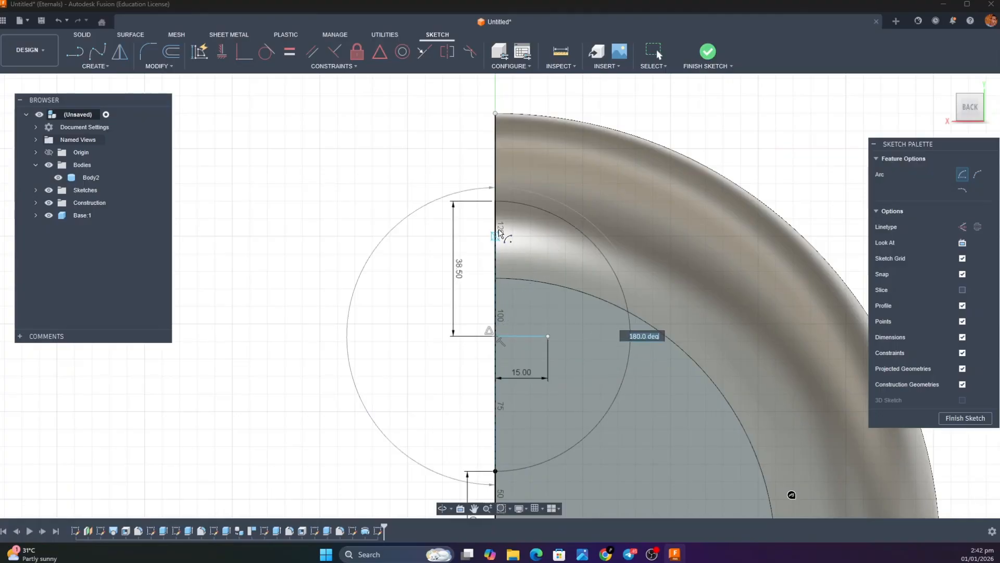
key("Escape")
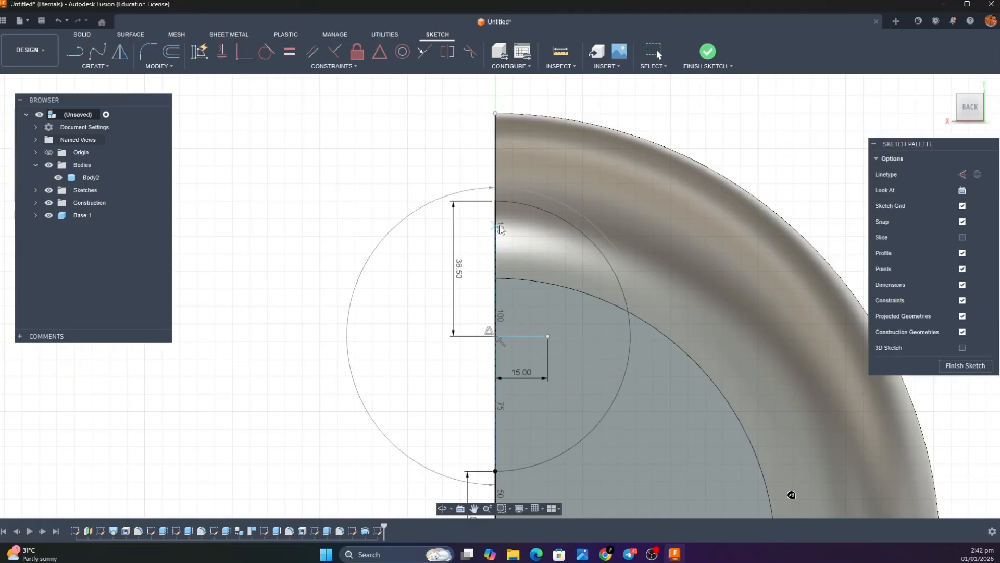
left_click(114, 67)
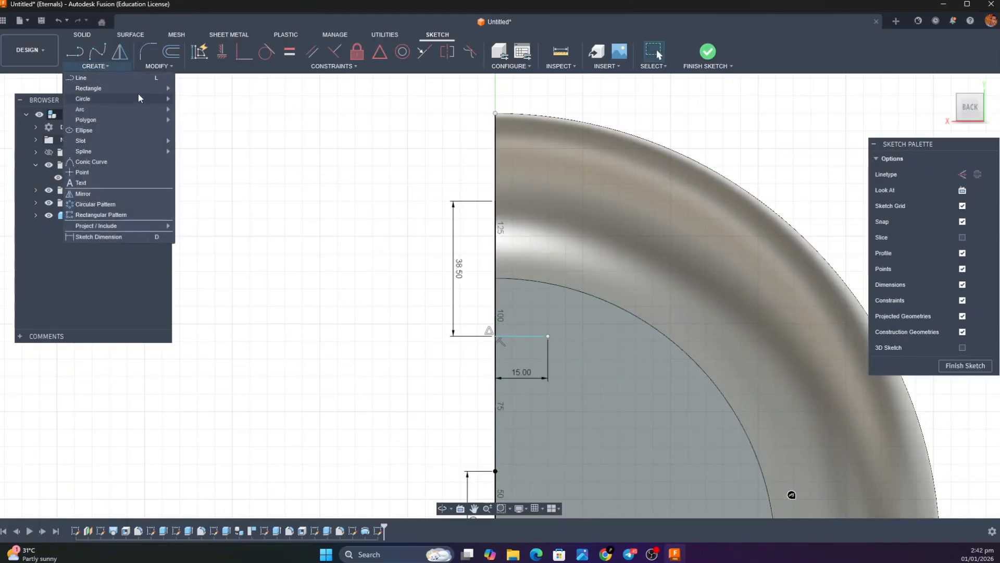
mouse_move(145, 106)
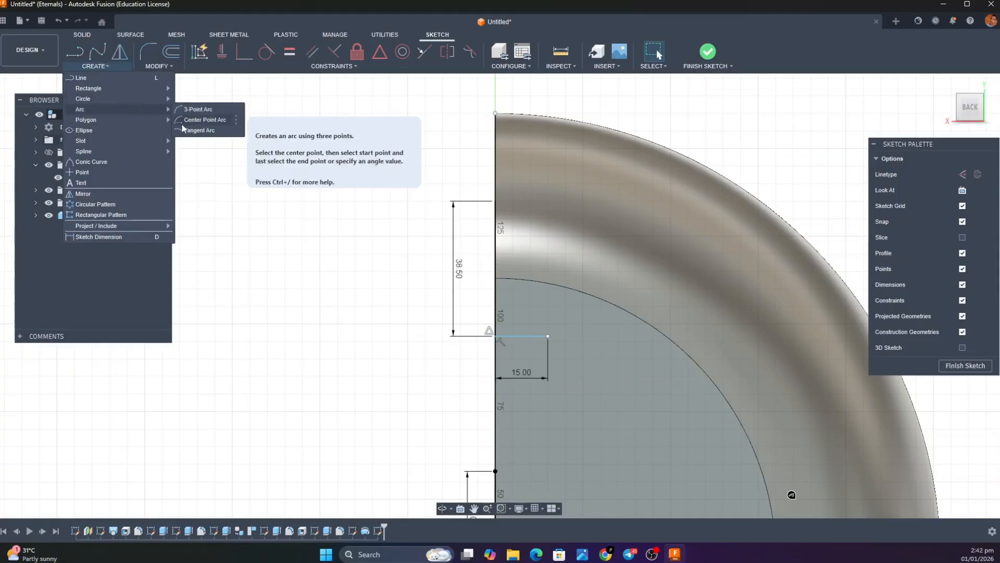
left_click(205, 120)
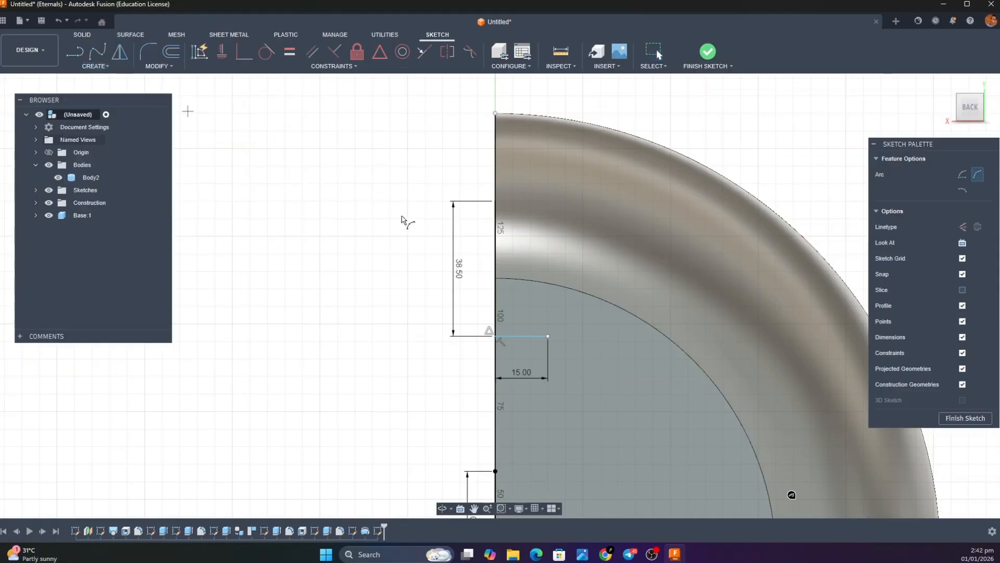
left_click(493, 211)
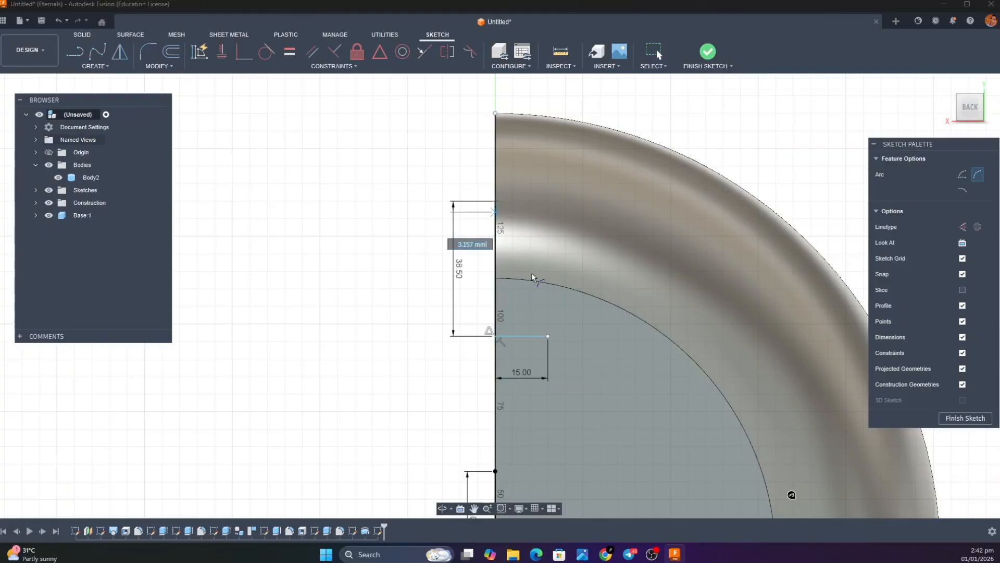
left_click(548, 337)
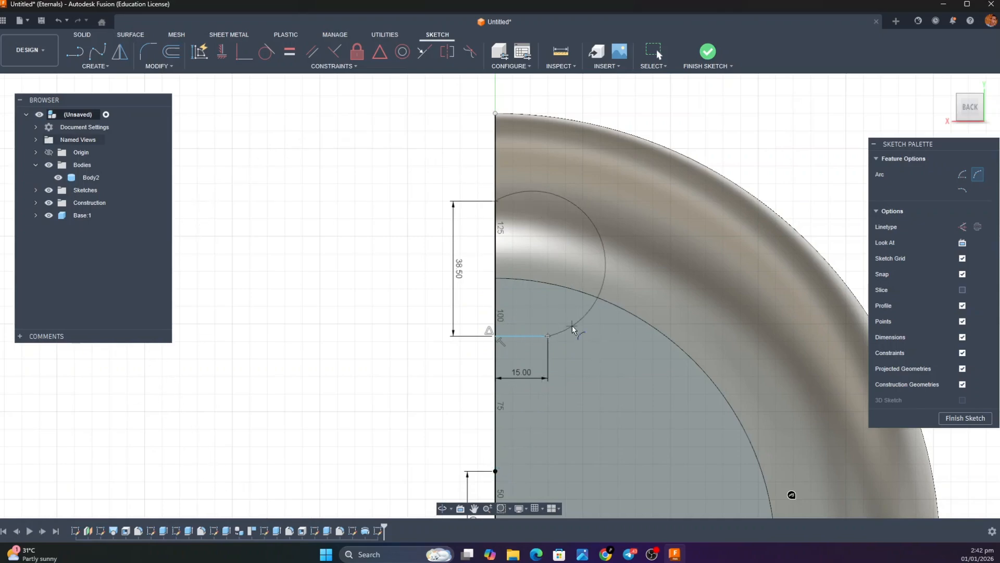
key("Escape")
Draw a three-point arc from the 38.5 mm line's upper end to the 25 mm line's upper end, through the 15 mm line's endpoint
left_click(108, 69)
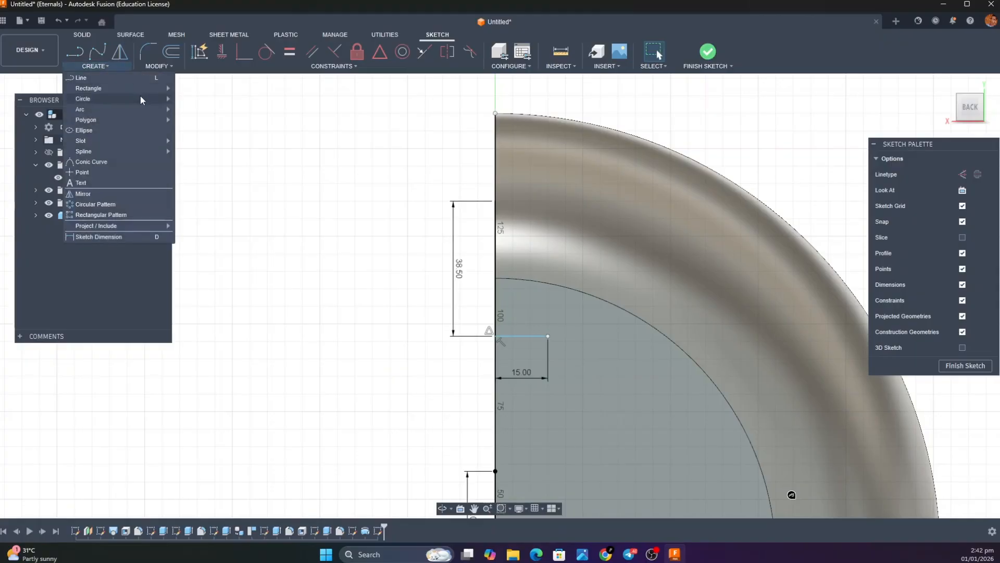
mouse_move(140, 111)
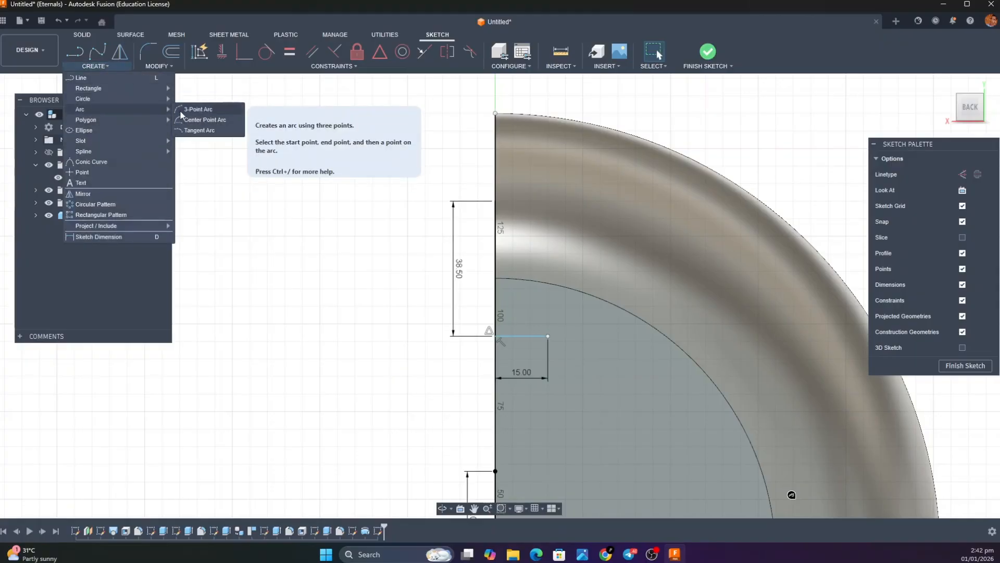
left_click(182, 109)
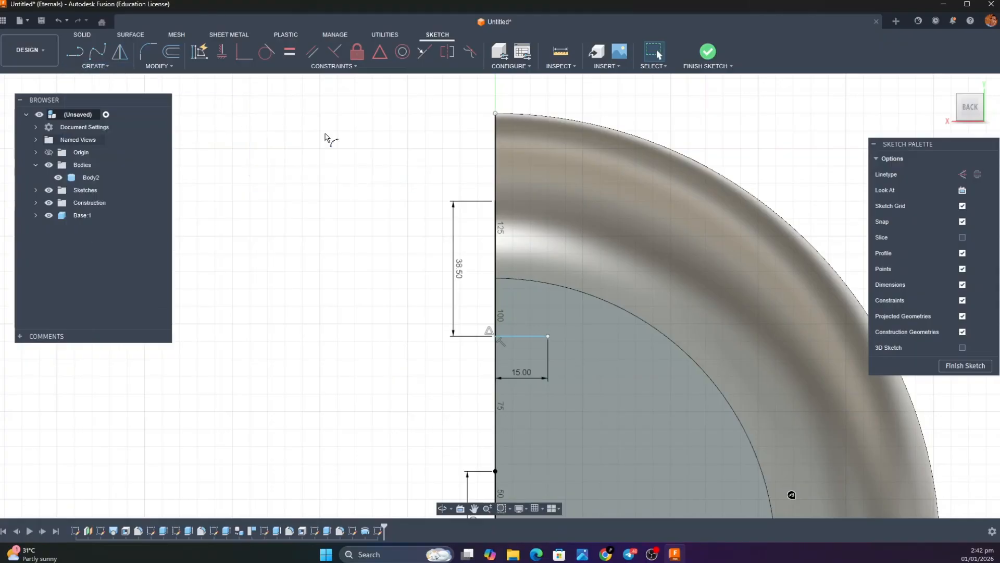
left_click(495, 201)
left_click(496, 471)
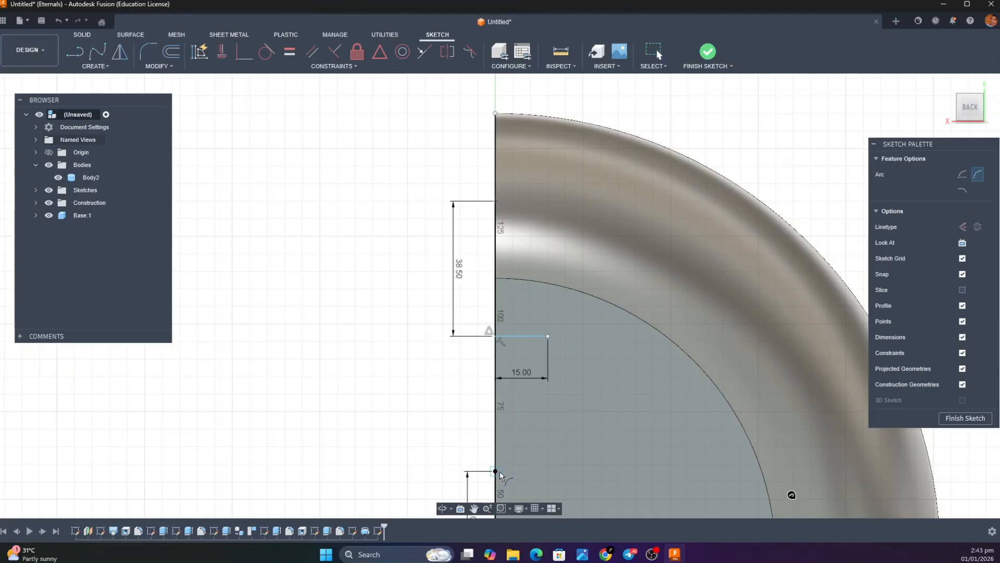
left_click(549, 334)
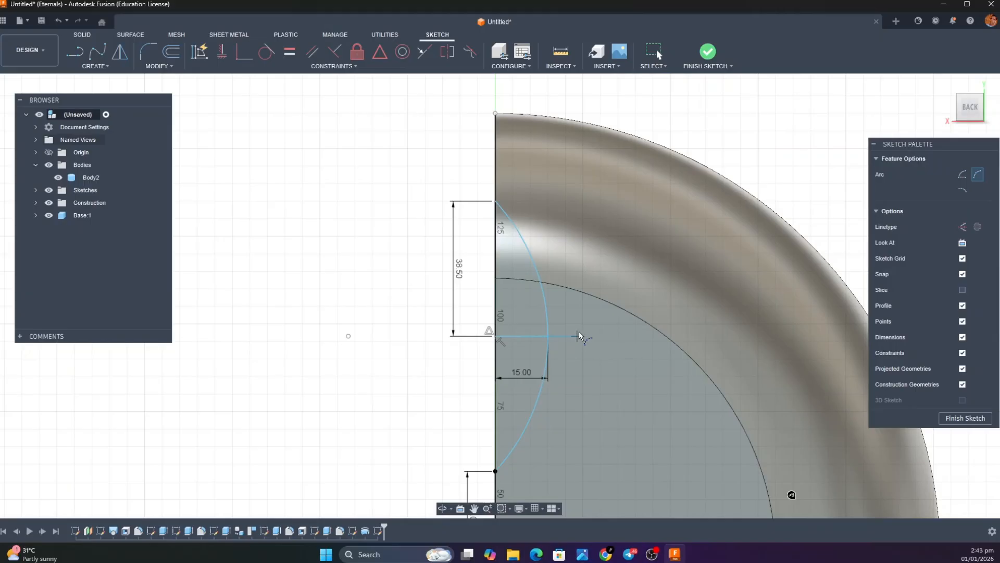
key("Escape")
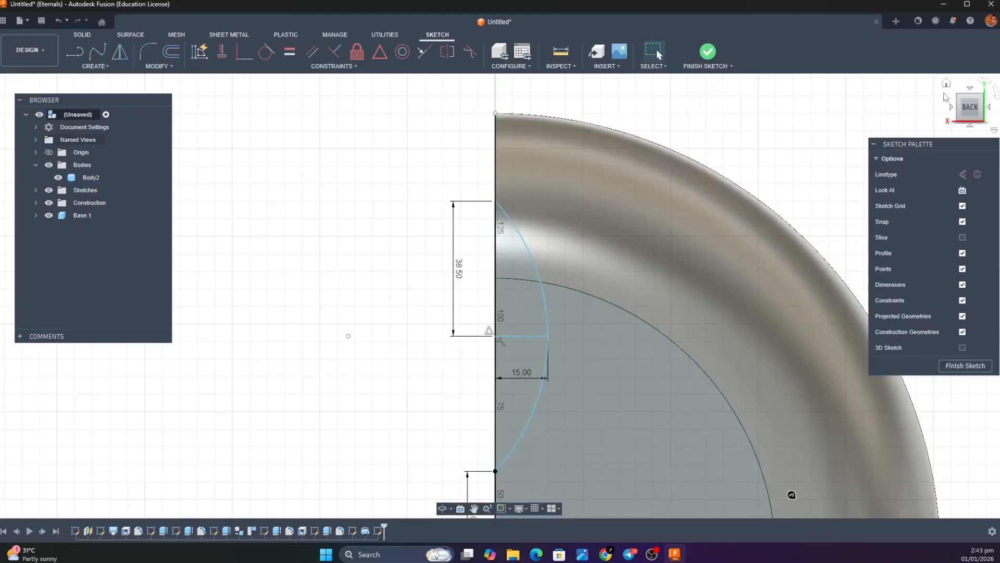
Extrude the three regions inside the arc by -195 mm as a cut through both side walls of the hood
left_click(947, 83)
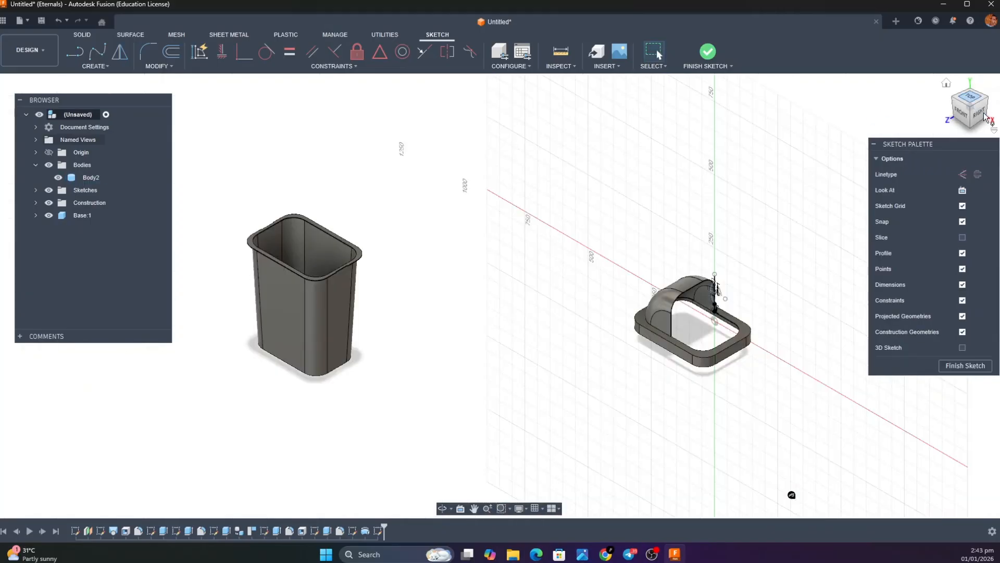
mouse_move(980, 113)
left_mouse_down()
mouse_move(932, 90)
mouse_move(937, 109)
left_mouse_up()
scroll(482, 388, "up", 8)
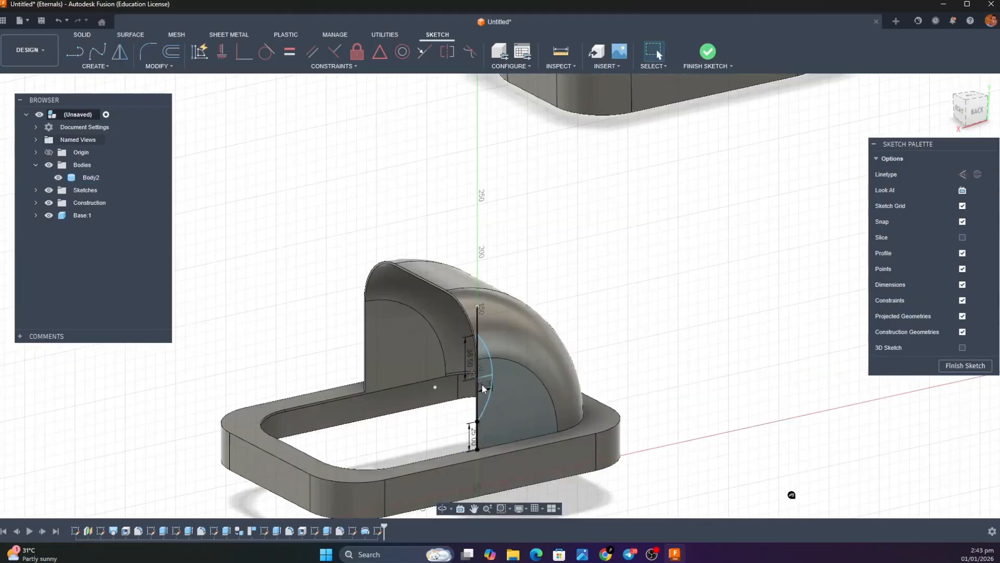
key("e")
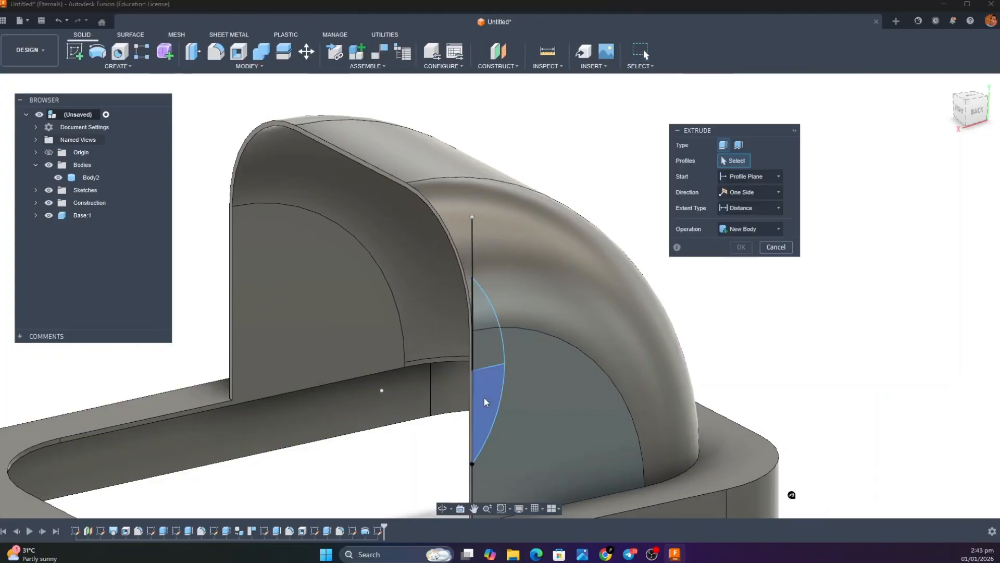
left_click(483, 398)
left_click(486, 354)
left_click(484, 309)
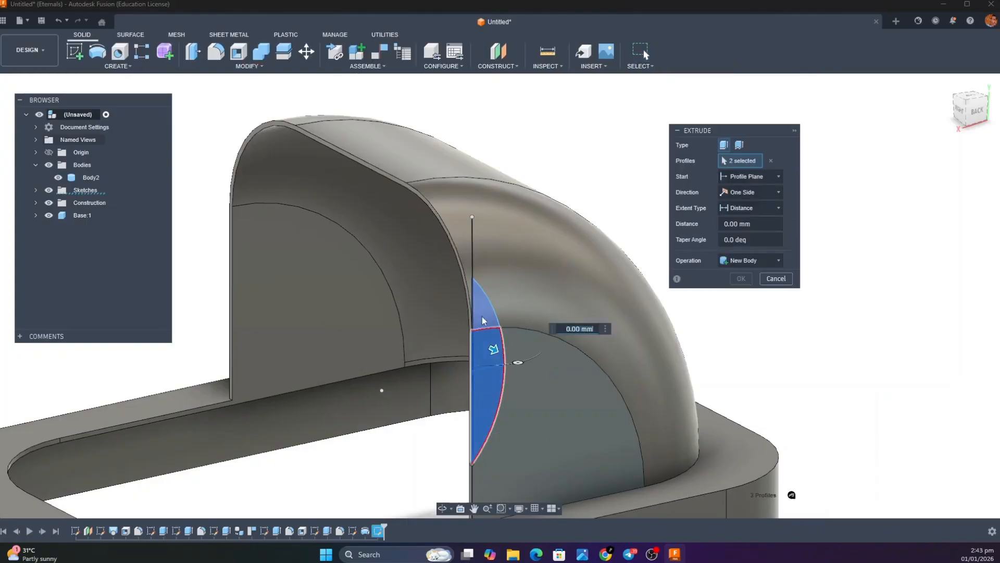
left_click_drag(493, 313, 179, 239)
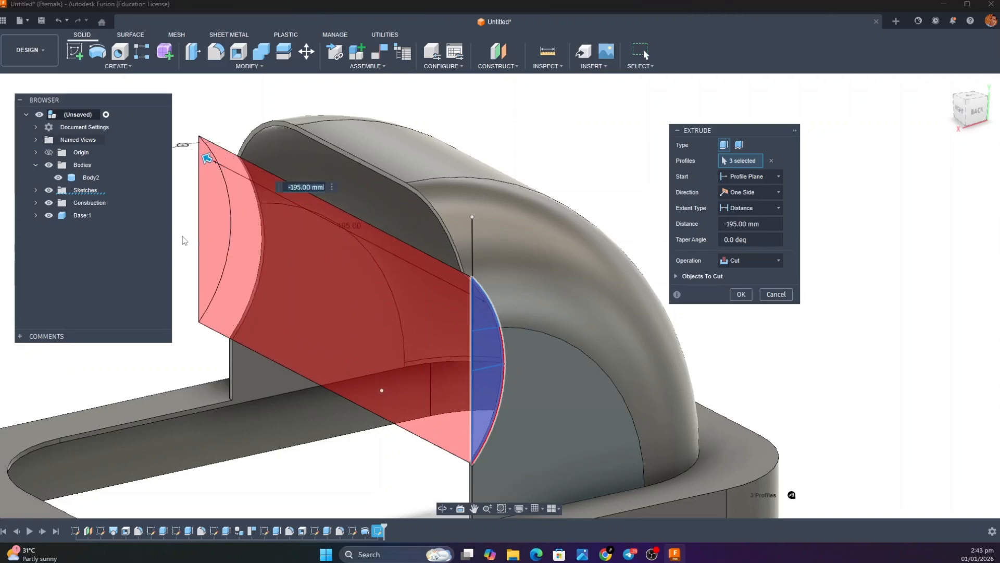
key("Return")
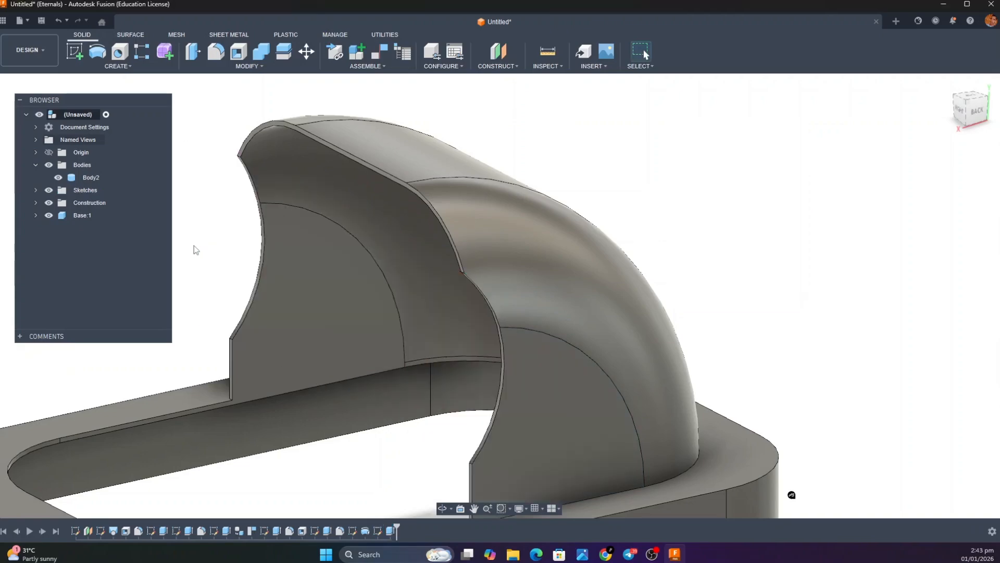
Start a fillet and select the short edges at the lower corners of the curved cutout on both hood side walls
left_click(980, 114)
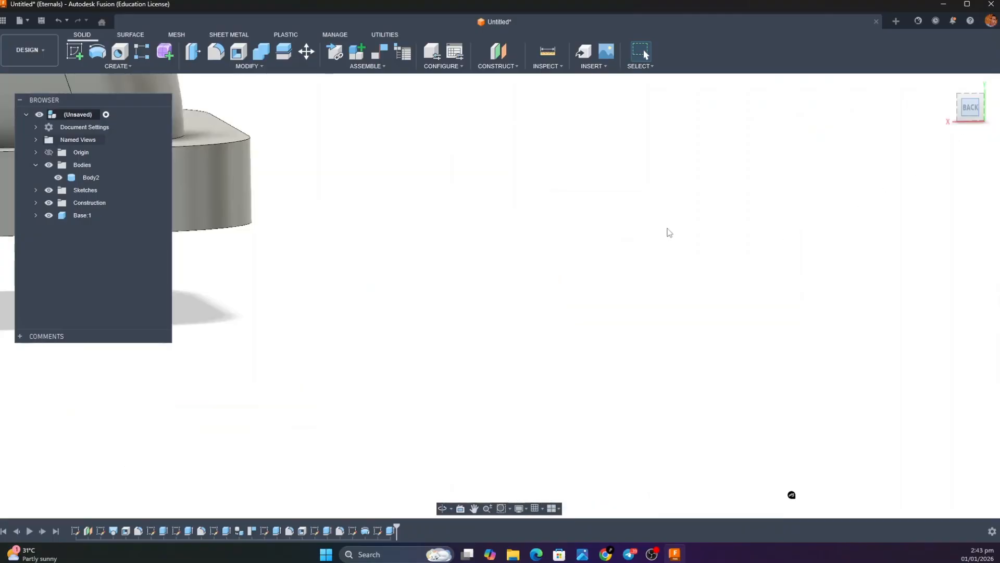
left_click(474, 508)
left_click_drag(672, 454, 906, 432)
left_click_drag(628, 281, 957, 493)
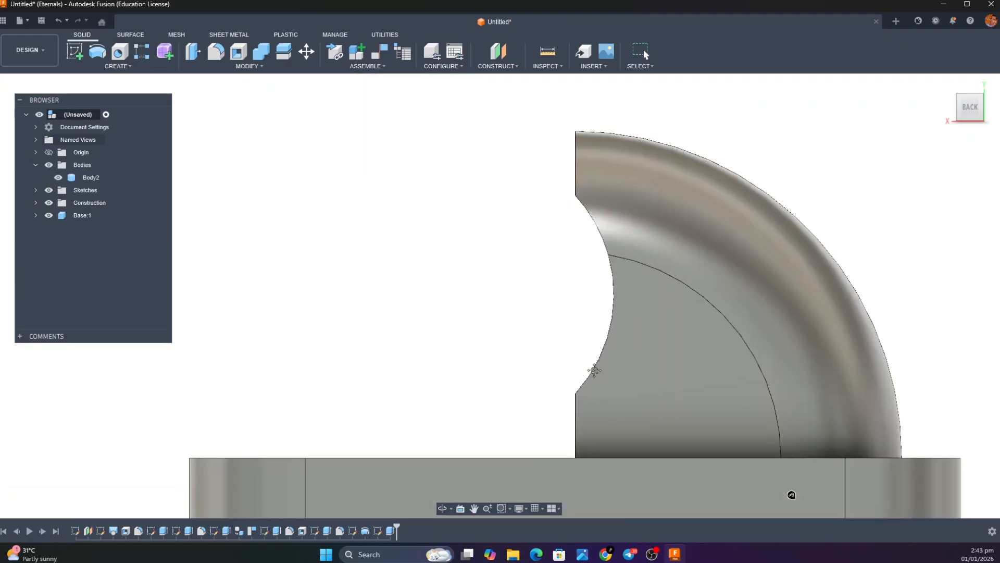
key("Escape")
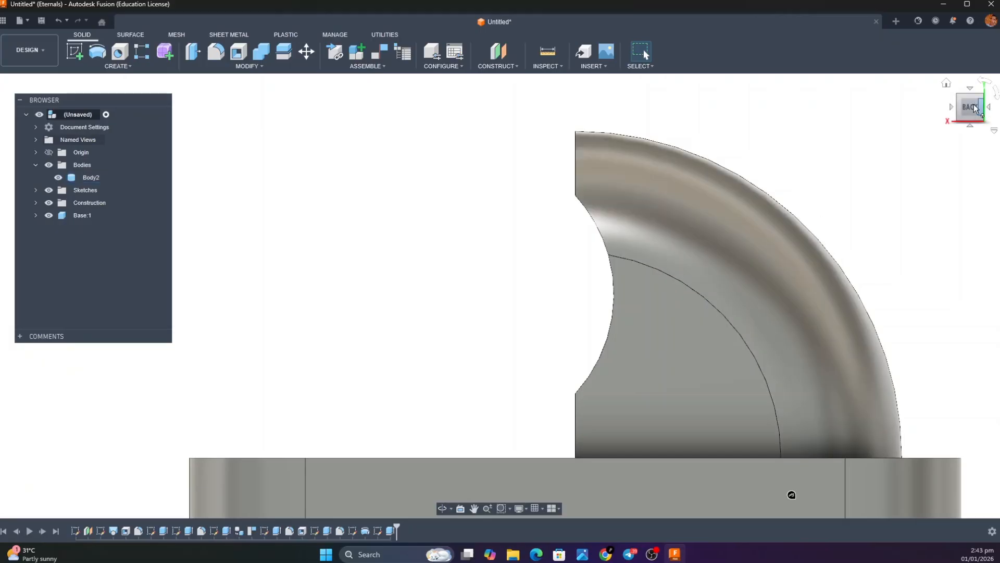
middle_click_drag(812, 233, 914, 322, "shift")
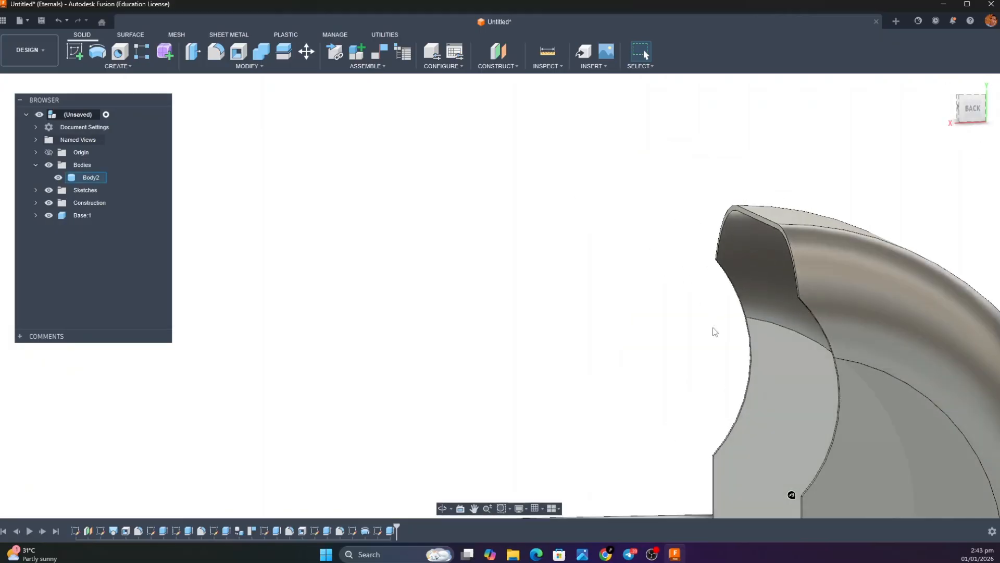
left_click(216, 52)
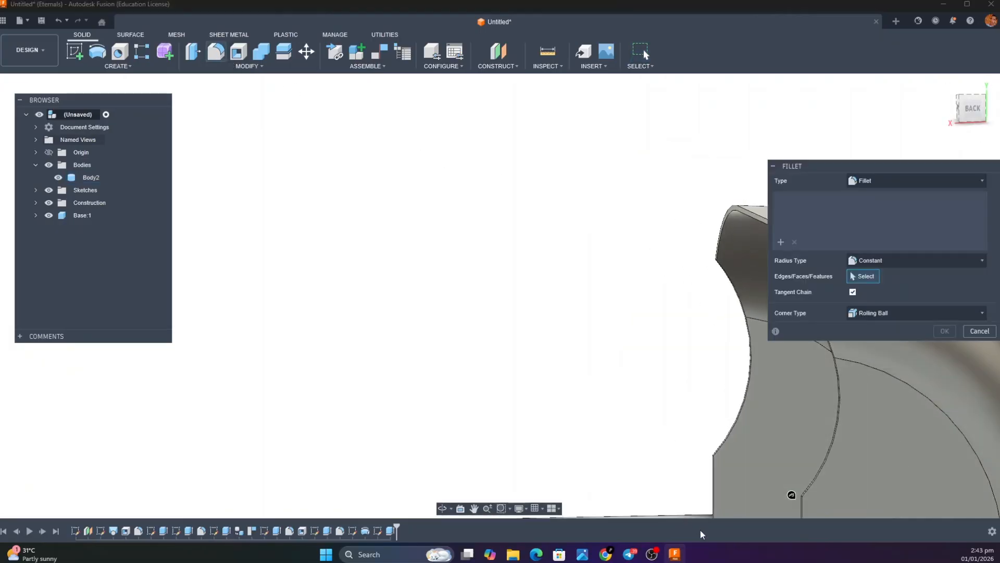
scroll(801, 499, "up", 5)
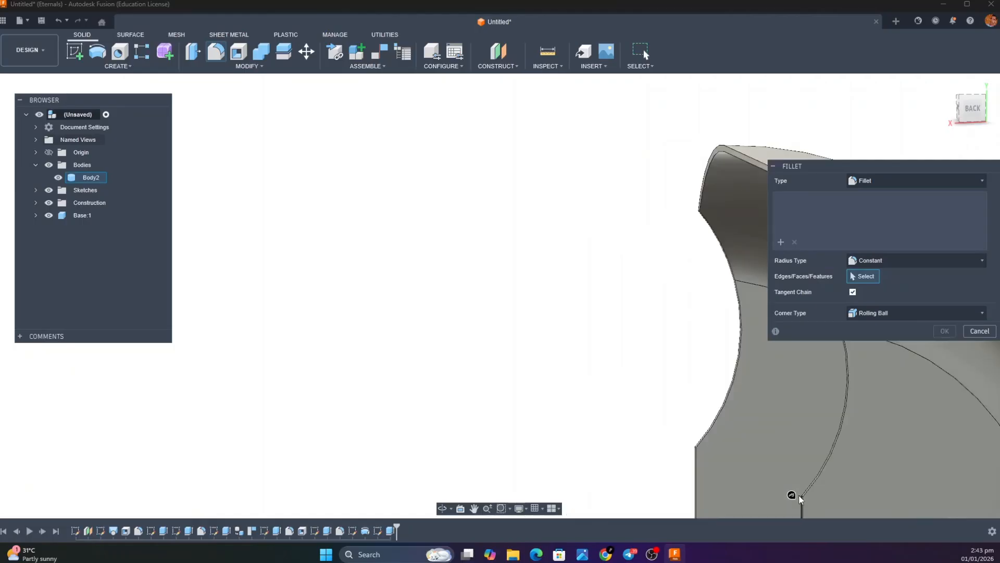
scroll(805, 500, "up", 4)
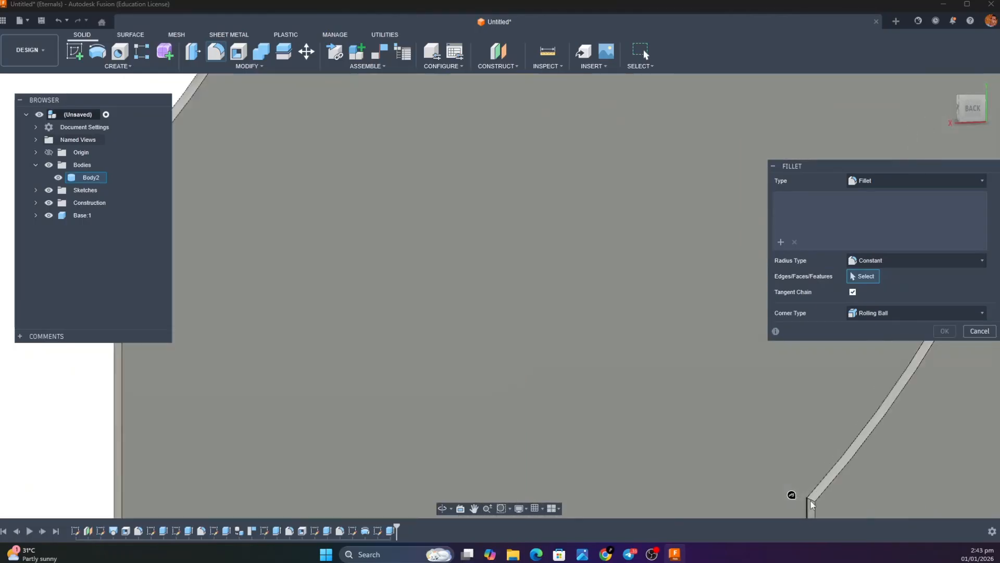
left_click(797, 503)
scroll(796, 505, "down", 5)
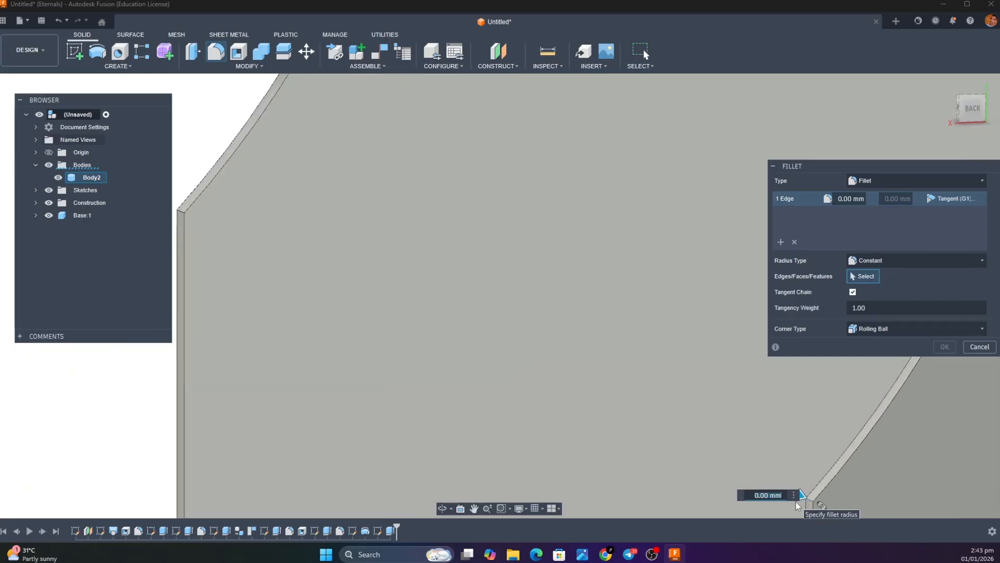
scroll(561, 390, "up", 2)
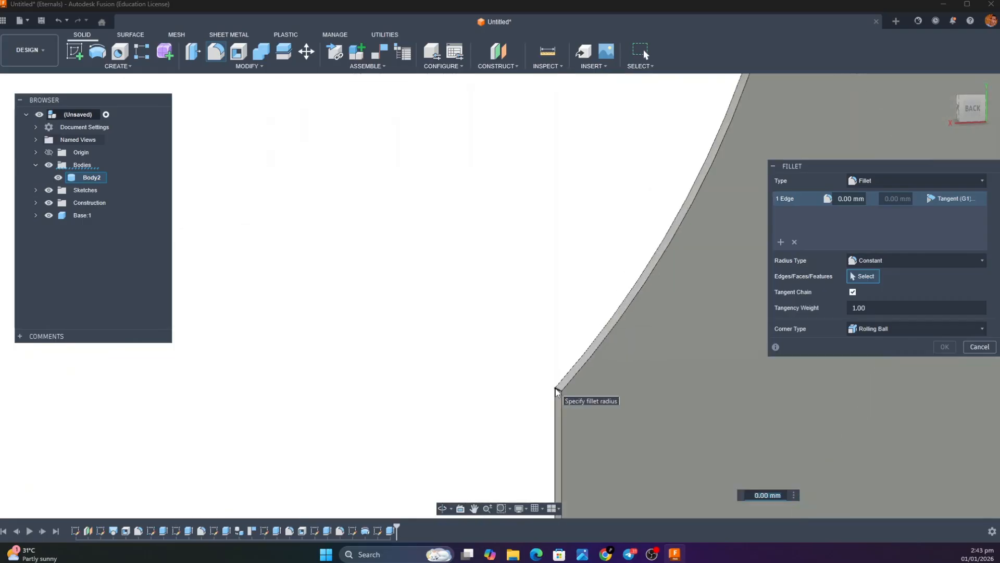
left_click(557, 389)
scroll(557, 390, "up", 3)
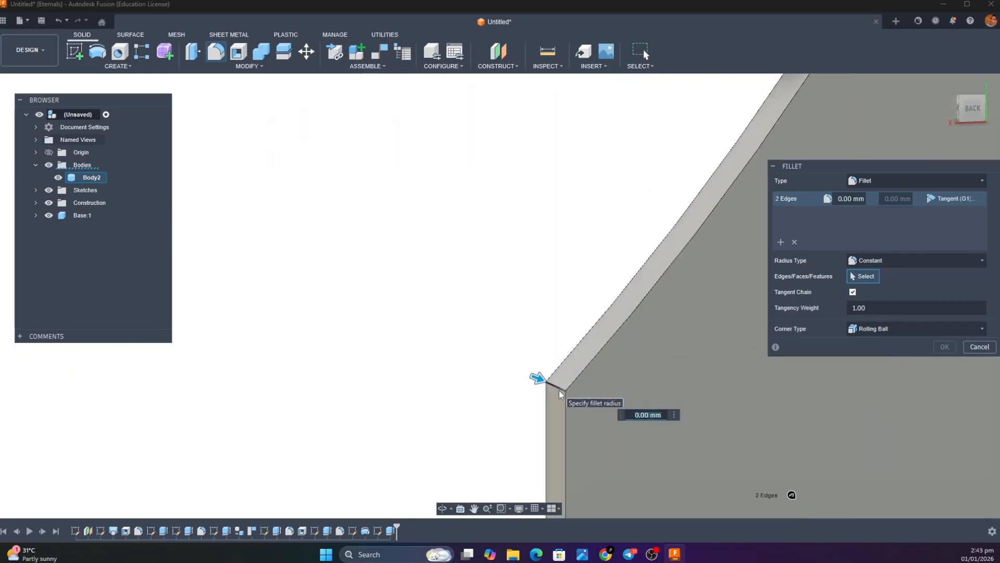
Add the short edges at the upper corners of the cutout on both hood side walls to the fillet selection
scroll(564, 392, "down", 2)
scroll(575, 392, "down", 5)
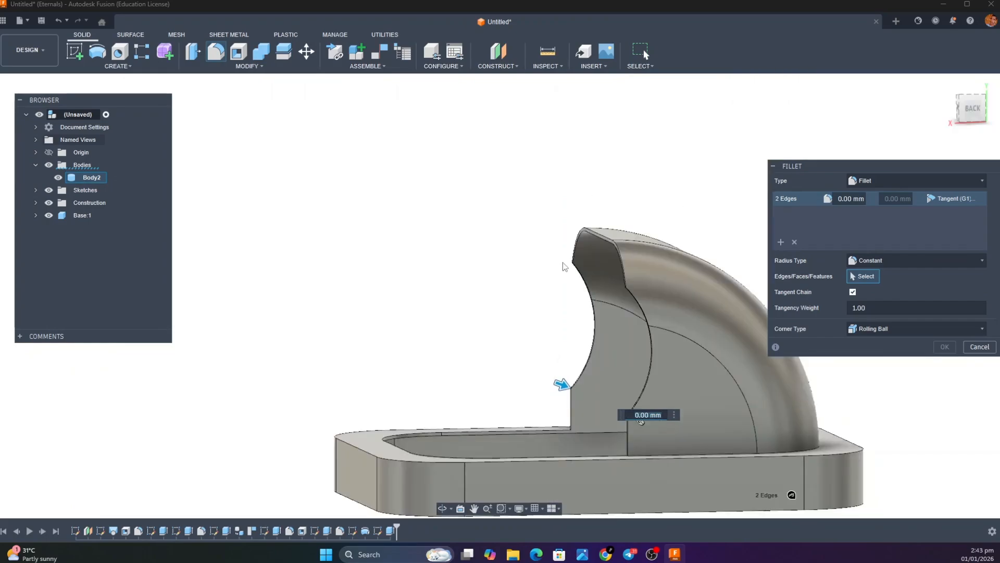
scroll(584, 257, "up", 5)
scroll(584, 257, "up", 3)
left_click(572, 321)
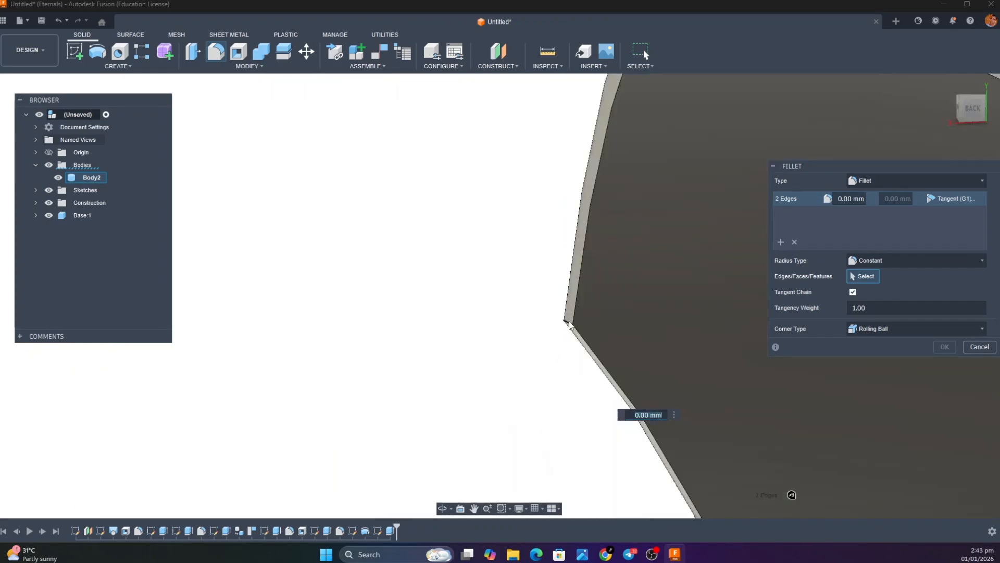
scroll(573, 323, "down", 3)
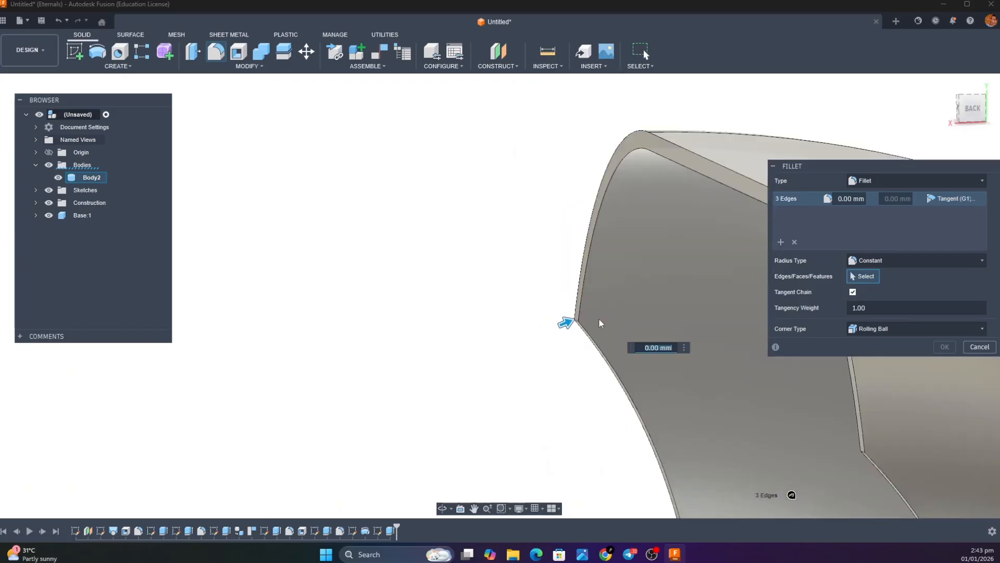
scroll(736, 388, "up", 5)
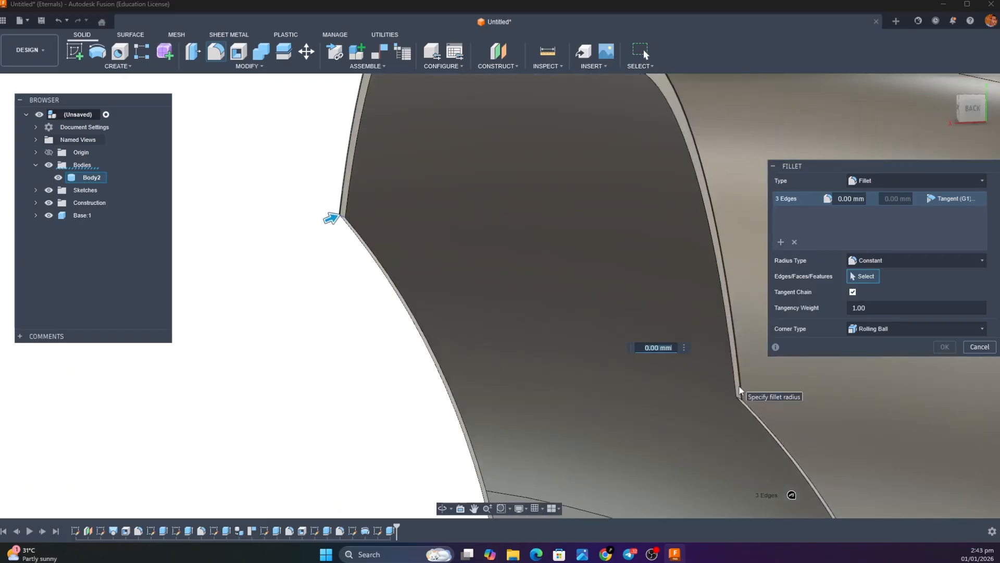
left_click(738, 414)
scroll(716, 410, "down", 2)
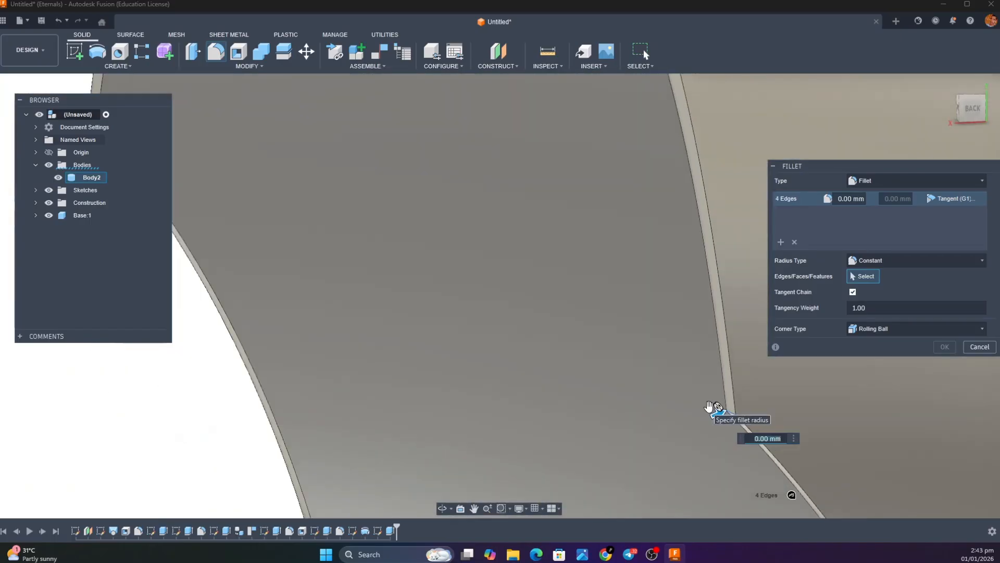
scroll(714, 411, "down", 2)
scroll(713, 411, "down", 3)
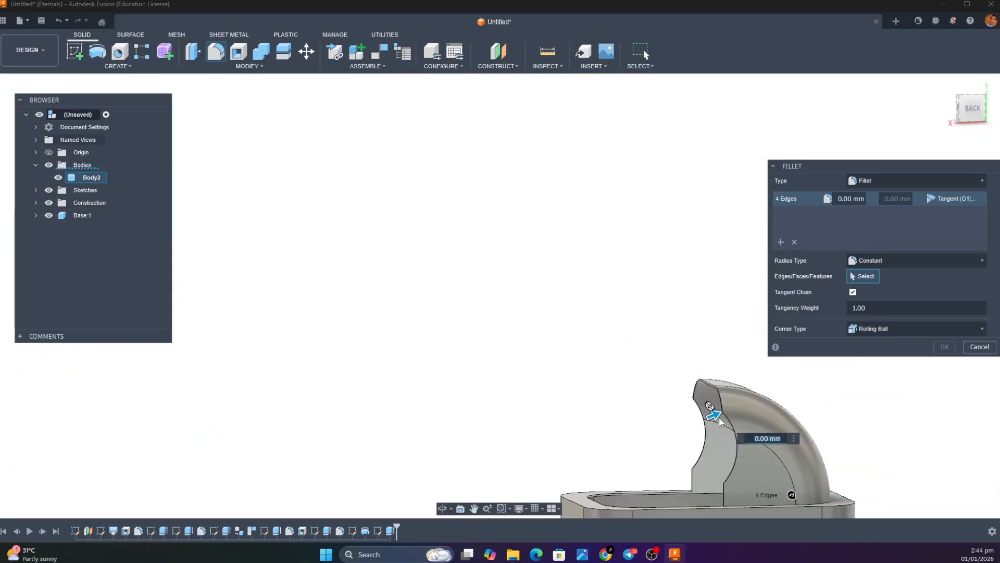
Set the radius of the four selected cutout corner edges to 45 mm and apply the fillet
left_click_drag(714, 412, 717, 421)
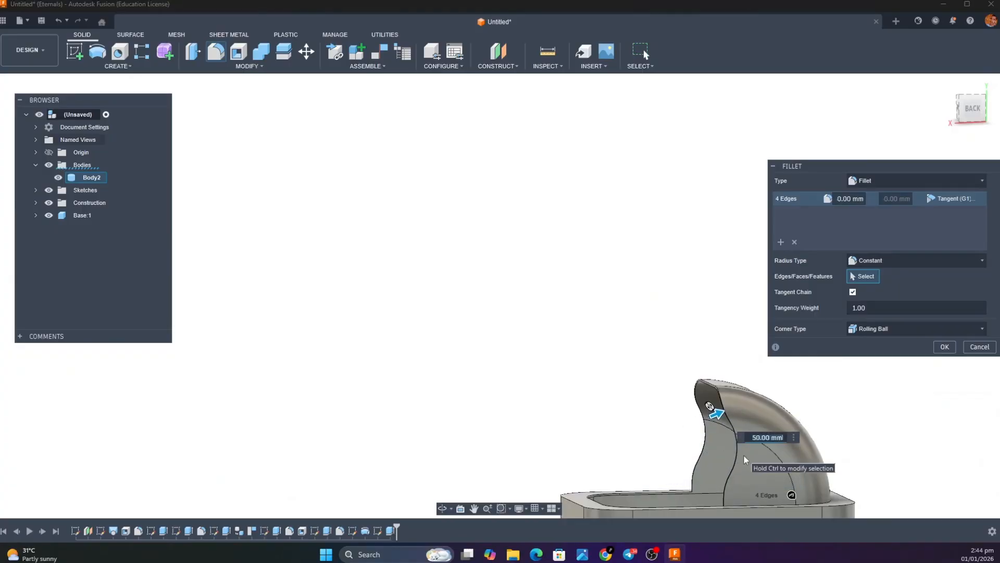
type("45")
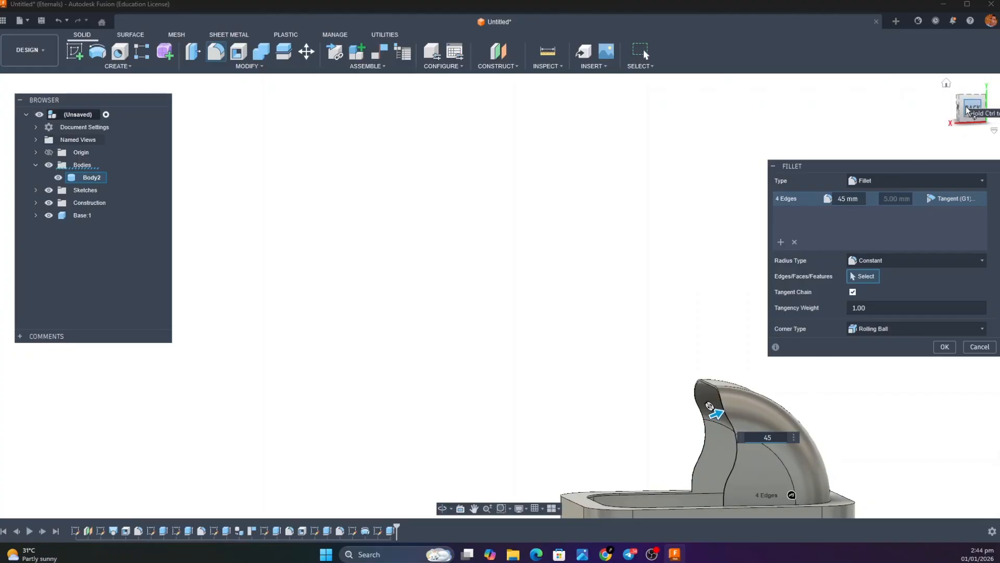
left_click(968, 108)
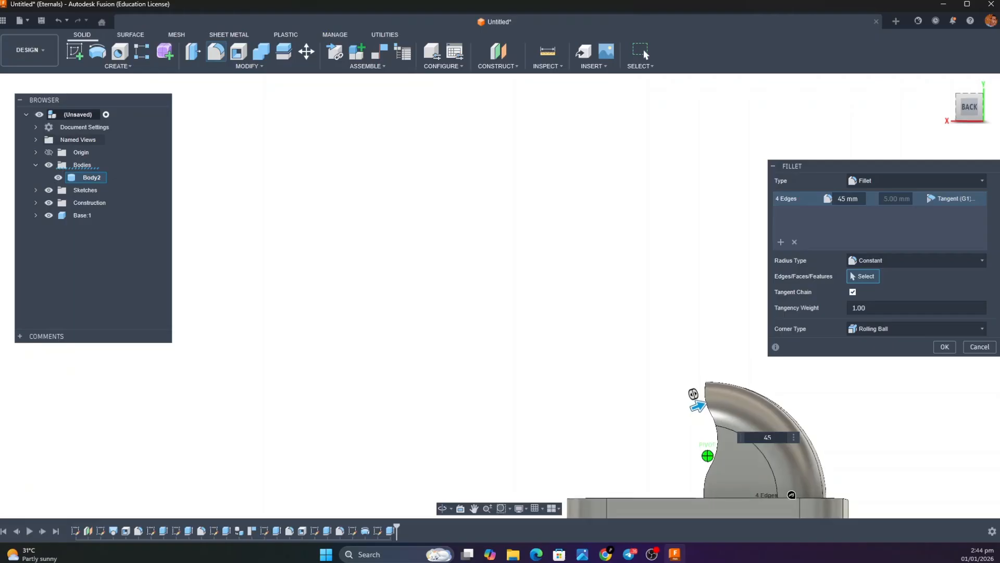
left_click(972, 113)
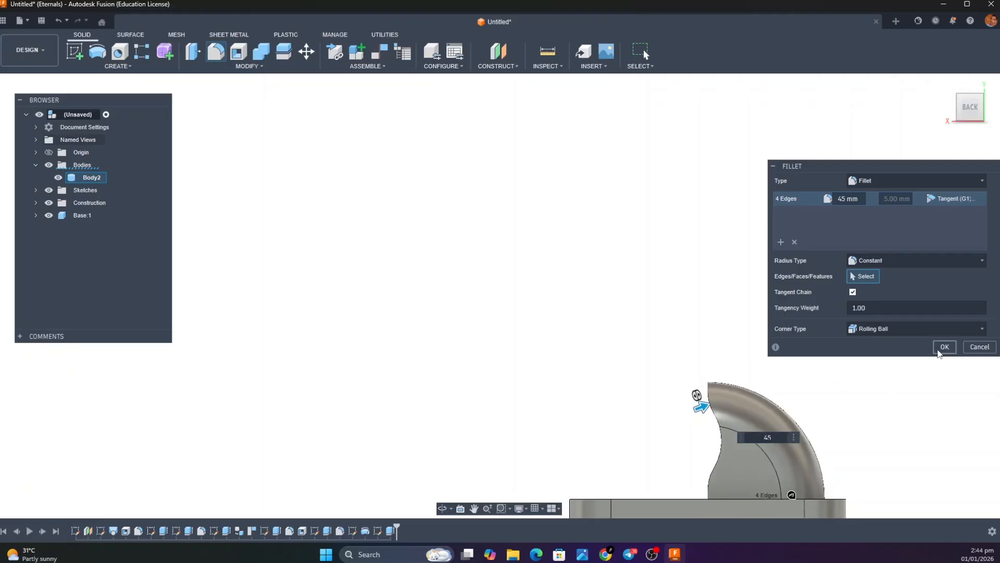
left_click(942, 348)
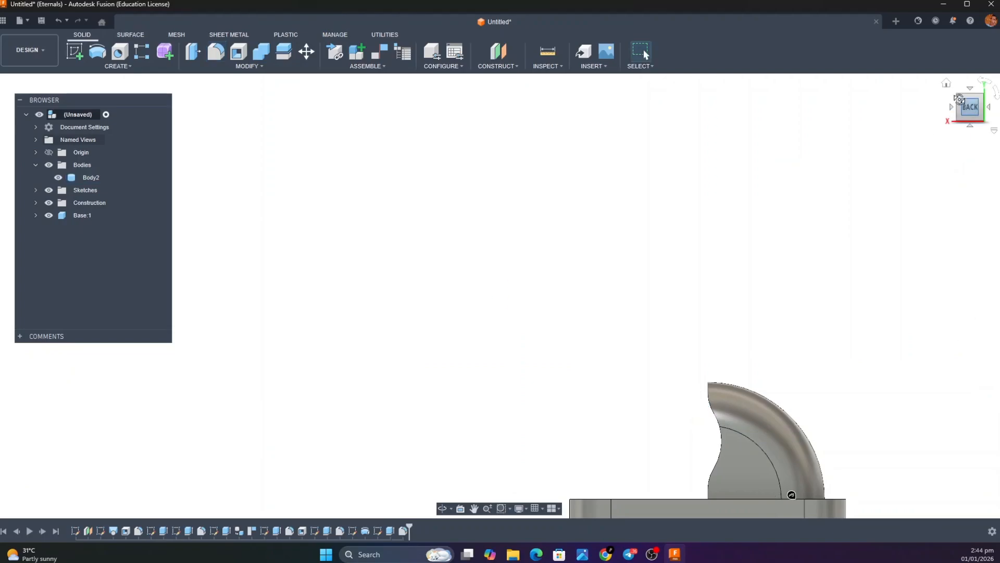
Switch to the Smart_Bin render and to YouTube bin.pdf to examine the hood's side shape and the dimensions near its lower front corner
middle_click_drag(498, 295, 496, 281, "shift")
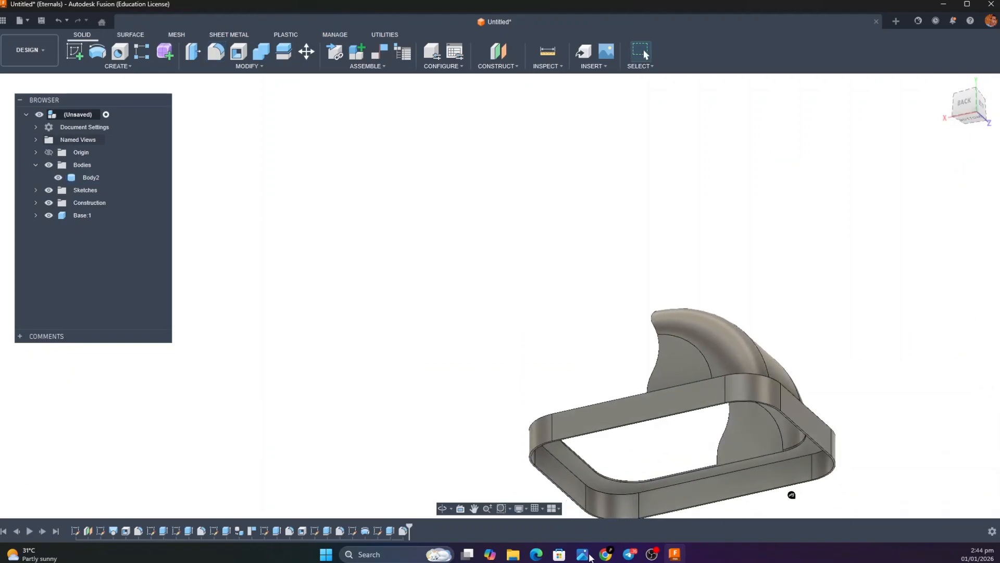
mouse_move(590, 558)
left_click(732, 510)
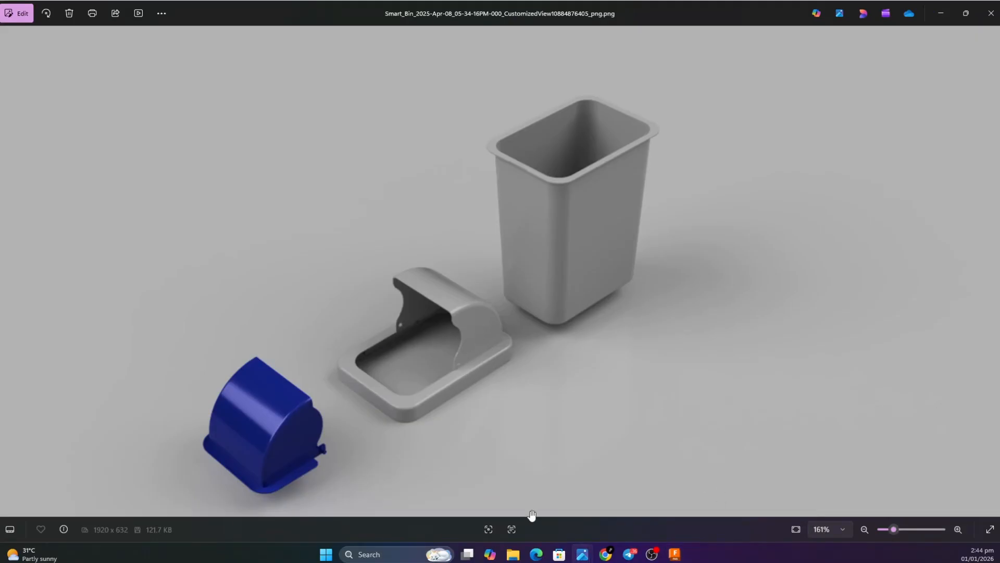
mouse_move(536, 553)
left_click(547, 521)
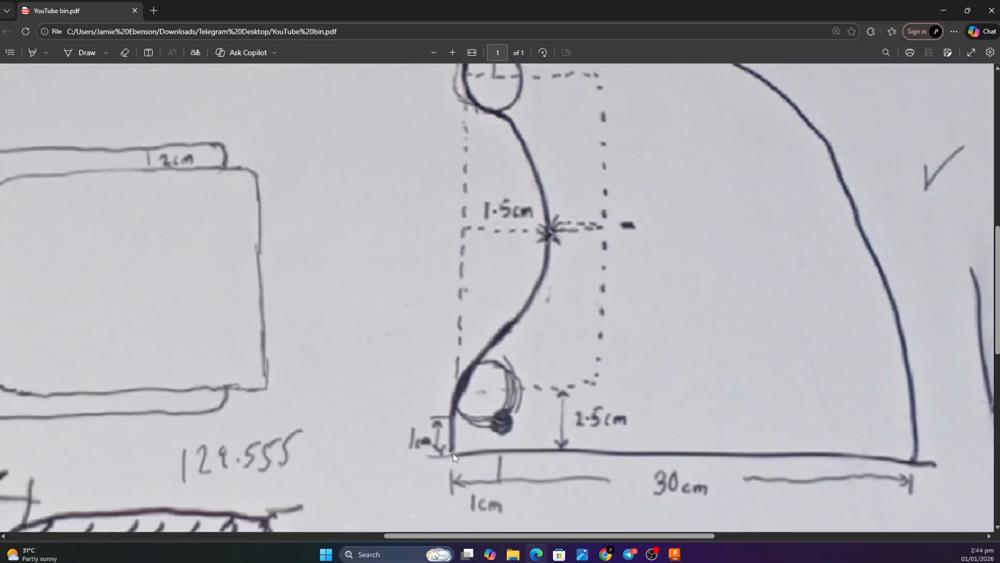
Switch back to Fusion and start a sketch on the flat side wall of the lid's hood, viewed from the back
left_click(943, 10)
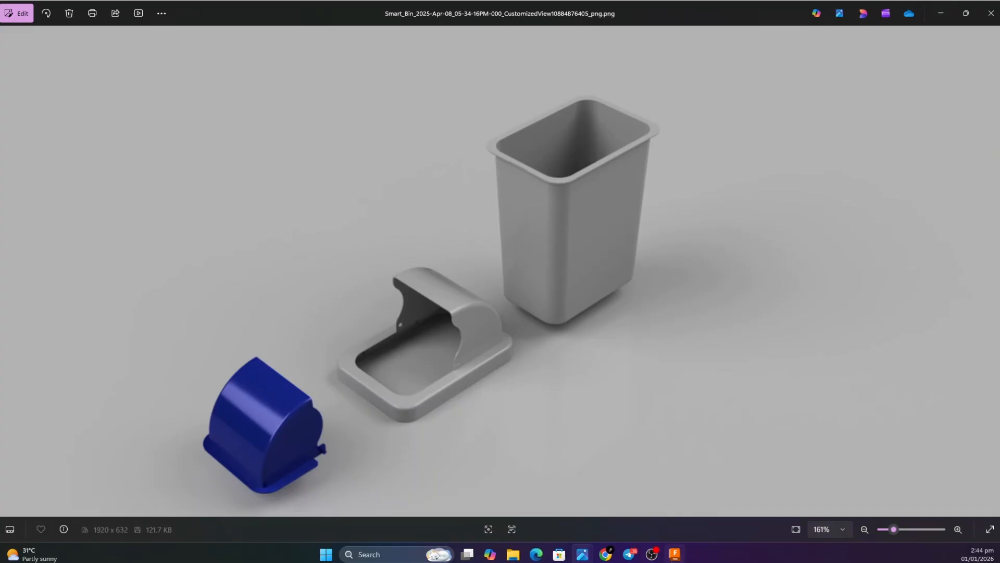
left_click(675, 554)
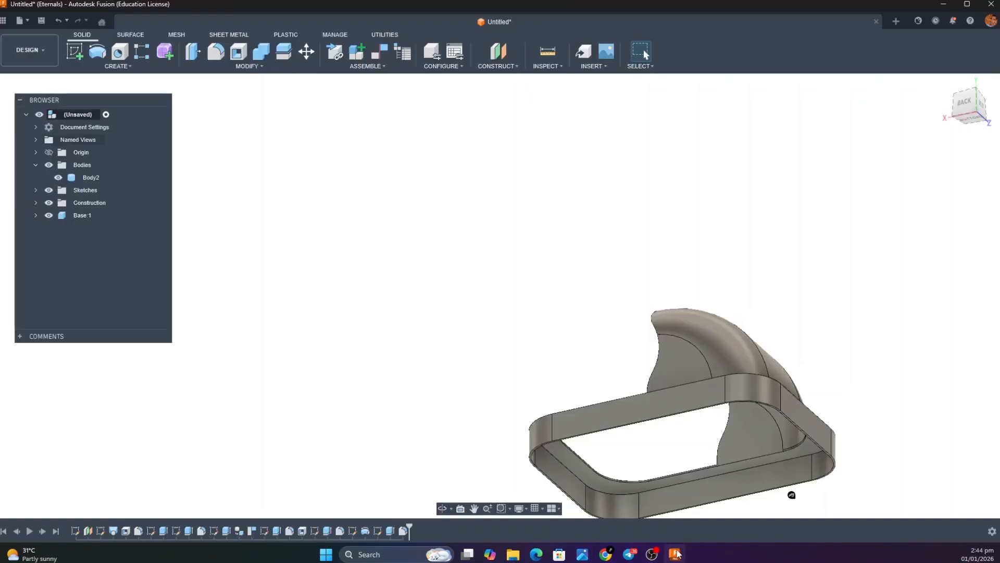
left_click(962, 101)
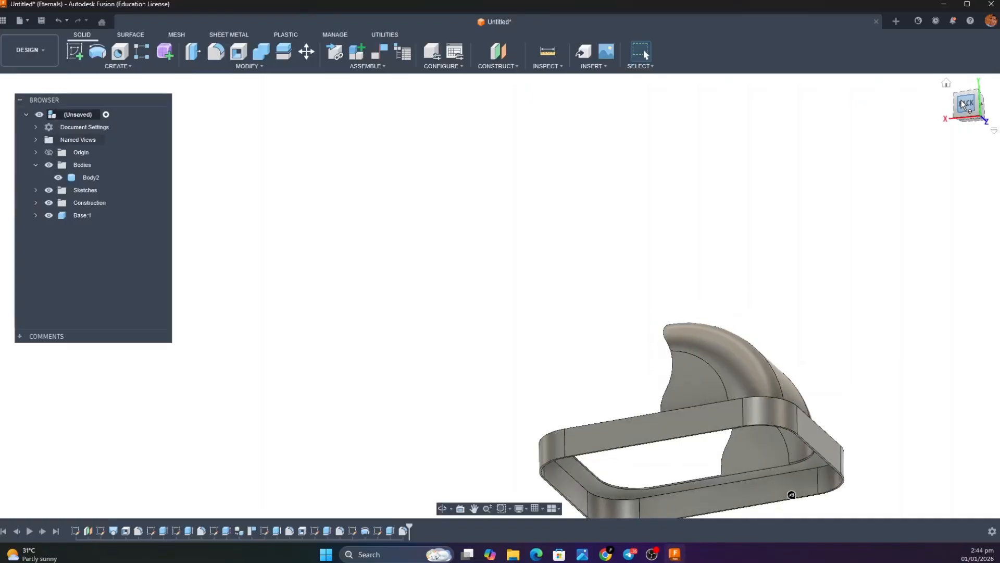
left_click(74, 52)
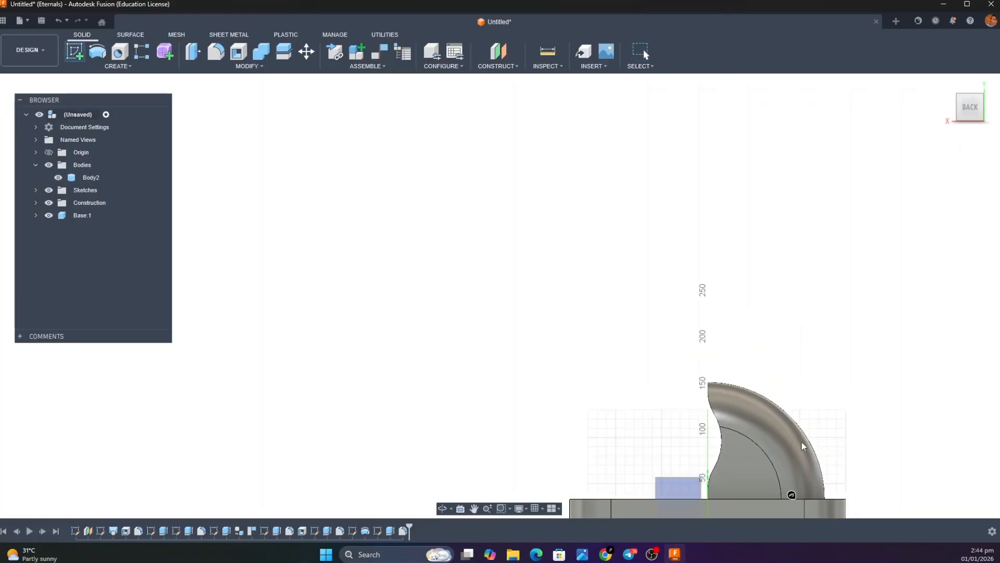
left_click(744, 467)
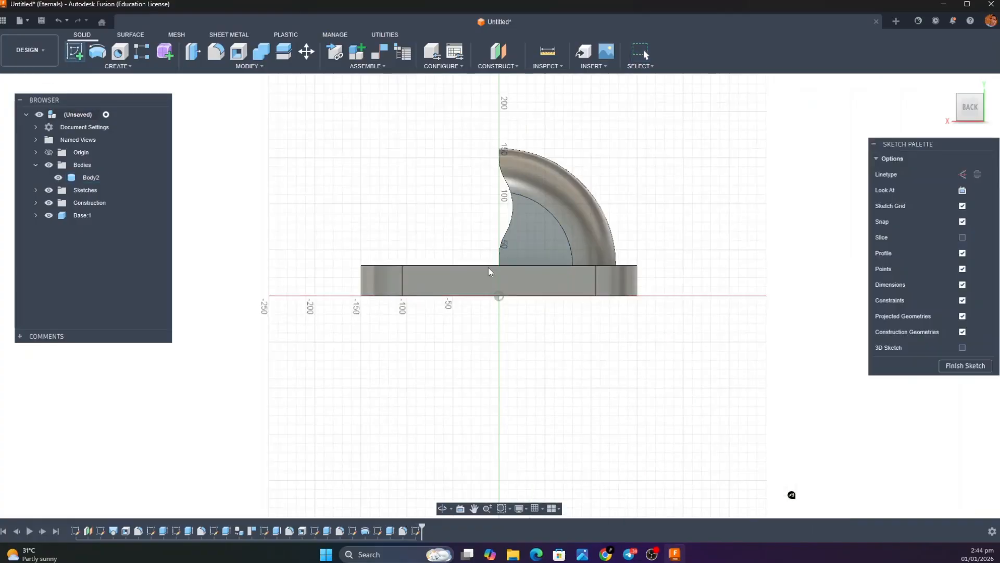
Draw a 10 mm horizontal line from the side wall's lower front corner and a 10 mm vertical line up from its end
scroll(510, 258, "up", 10)
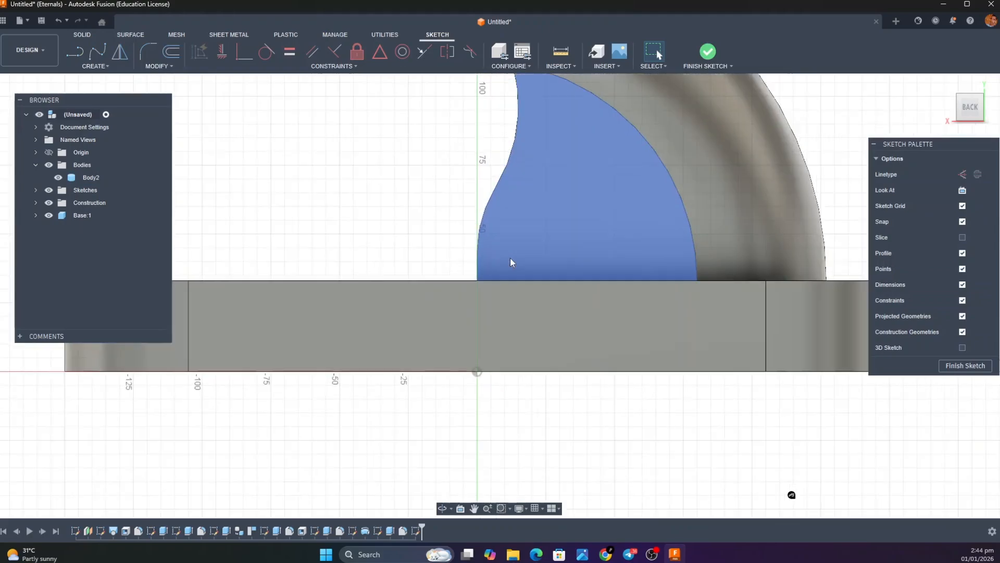
key("l")
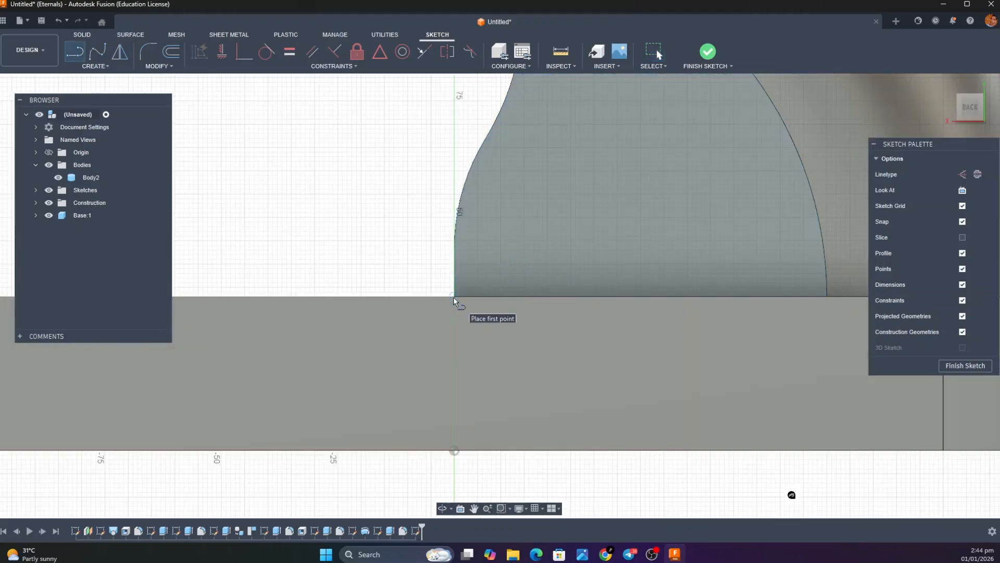
left_click(455, 295)
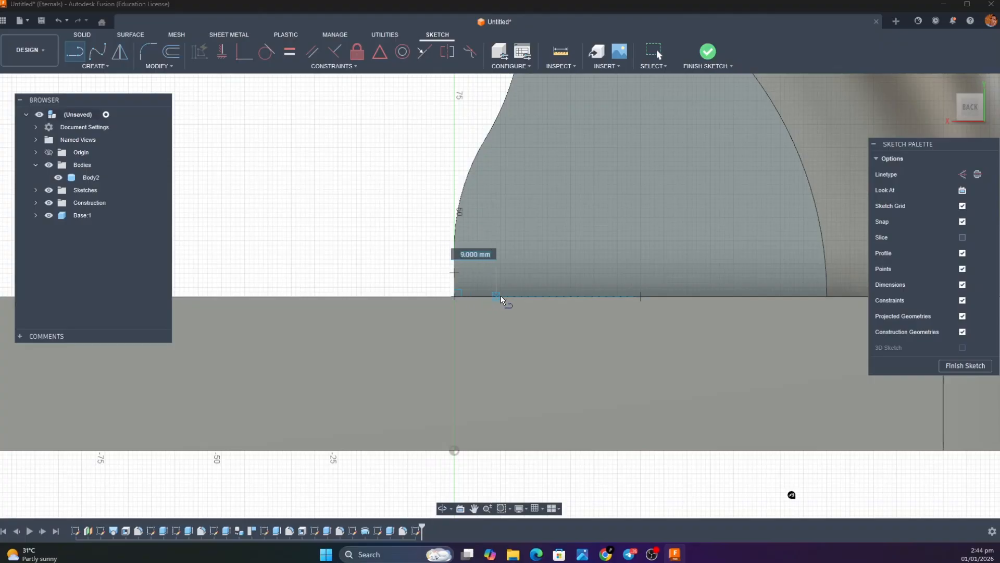
type("10")
key("Tab")
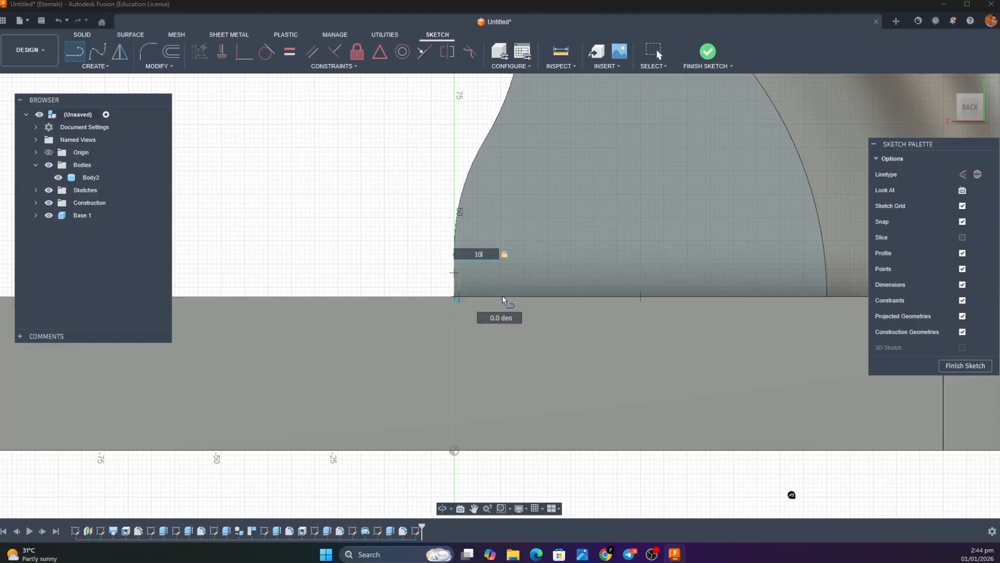
key("Return")
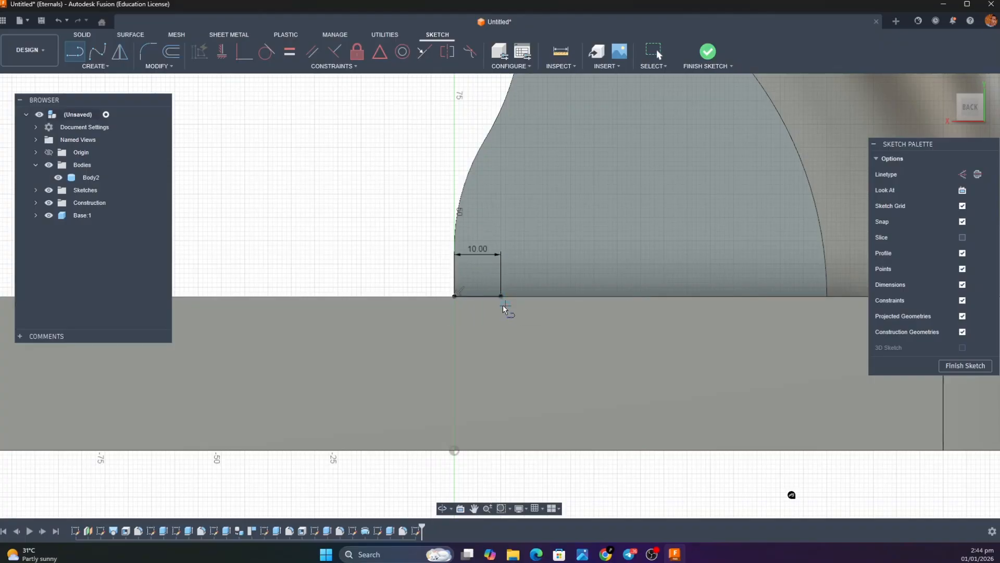
left_click(501, 296)
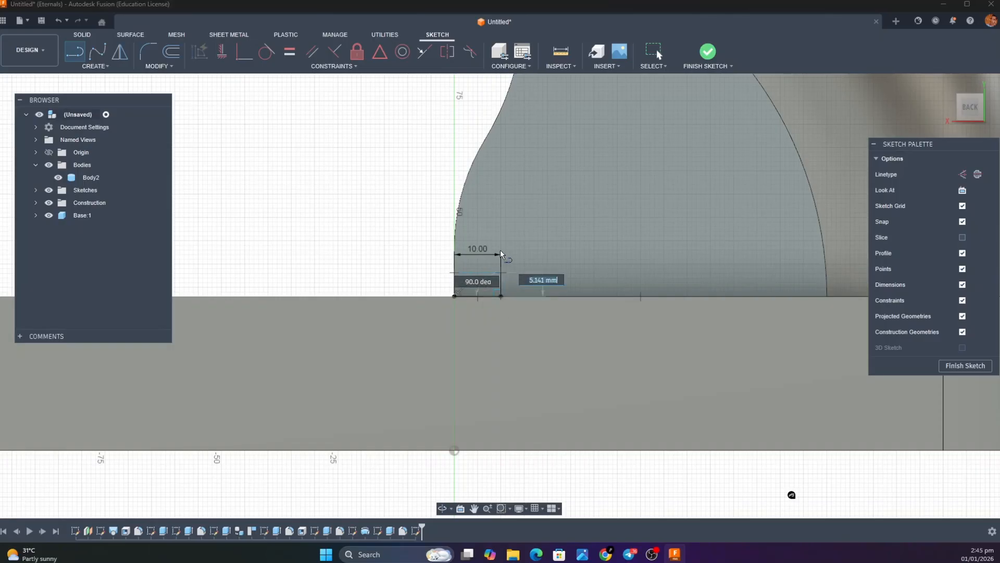
type("10")
key("Return")
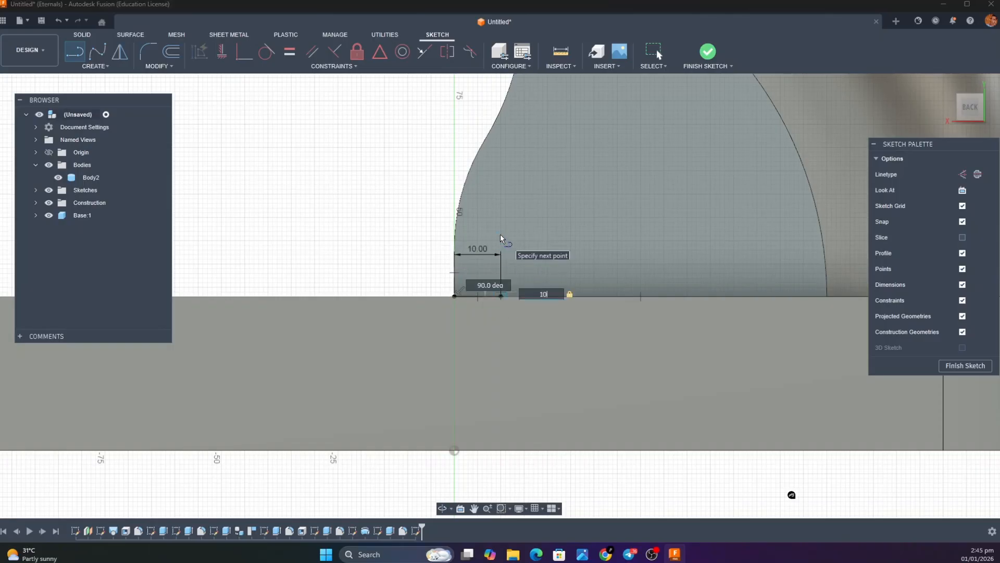
key("Escape")
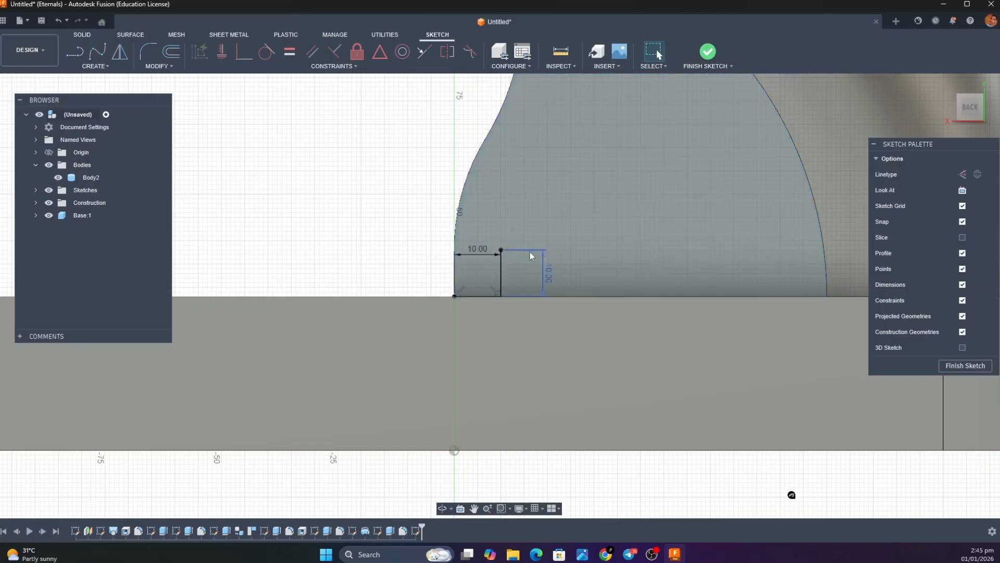
Draw a center diameter circle of 10 mm centred on the upper end of the vertical line
mouse_move(669, 554)
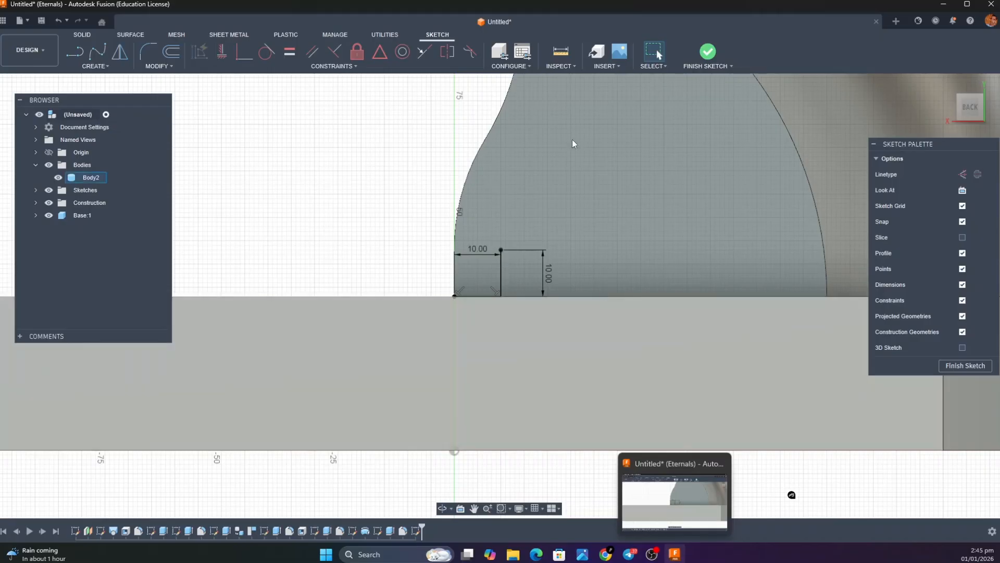
left_click(94, 66)
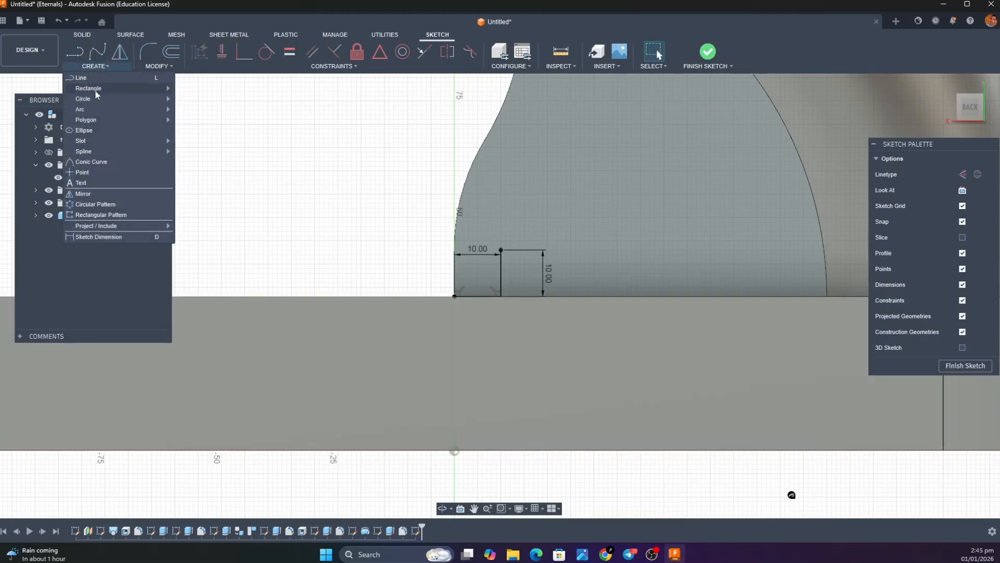
mouse_move(95, 104)
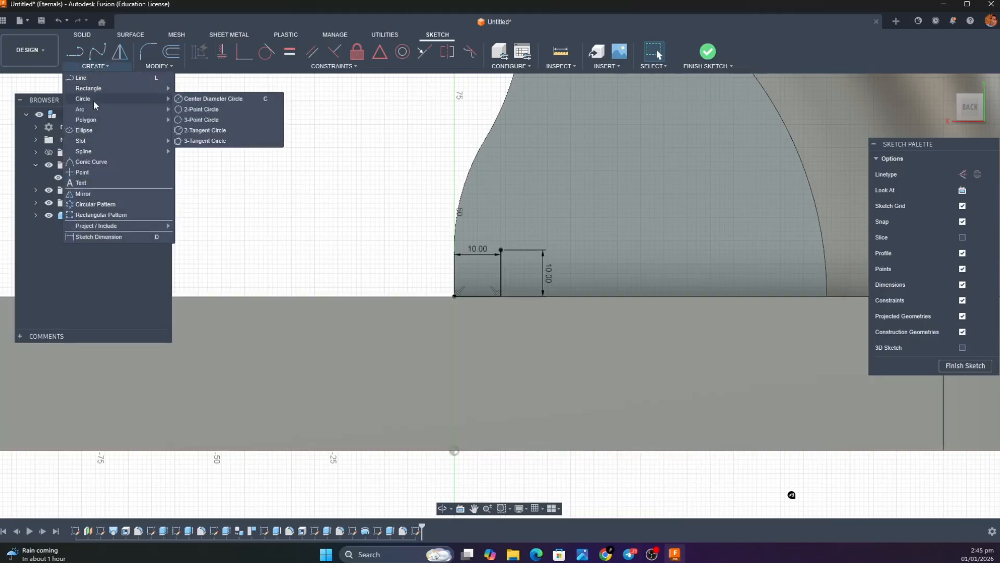
left_click(205, 100)
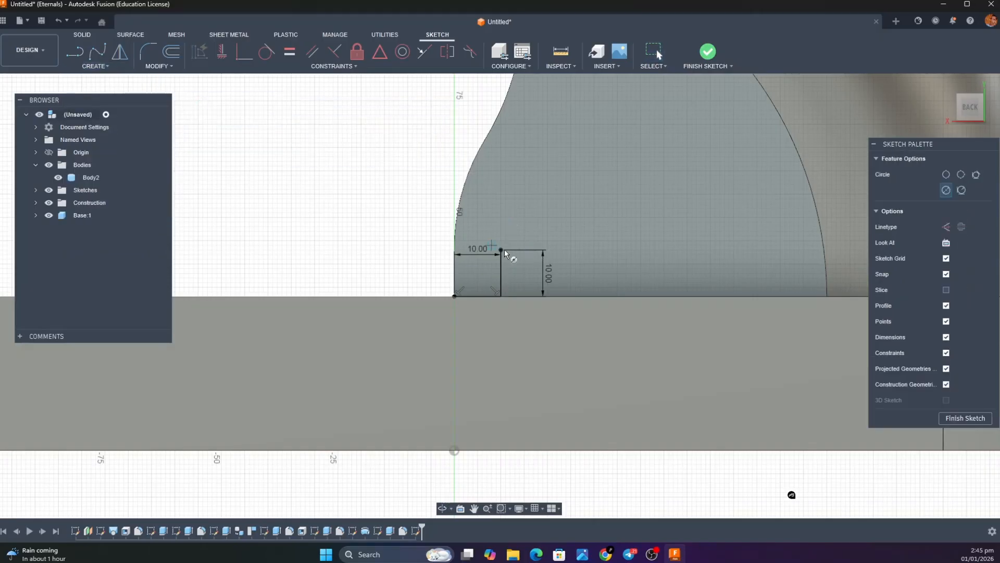
left_click(501, 249)
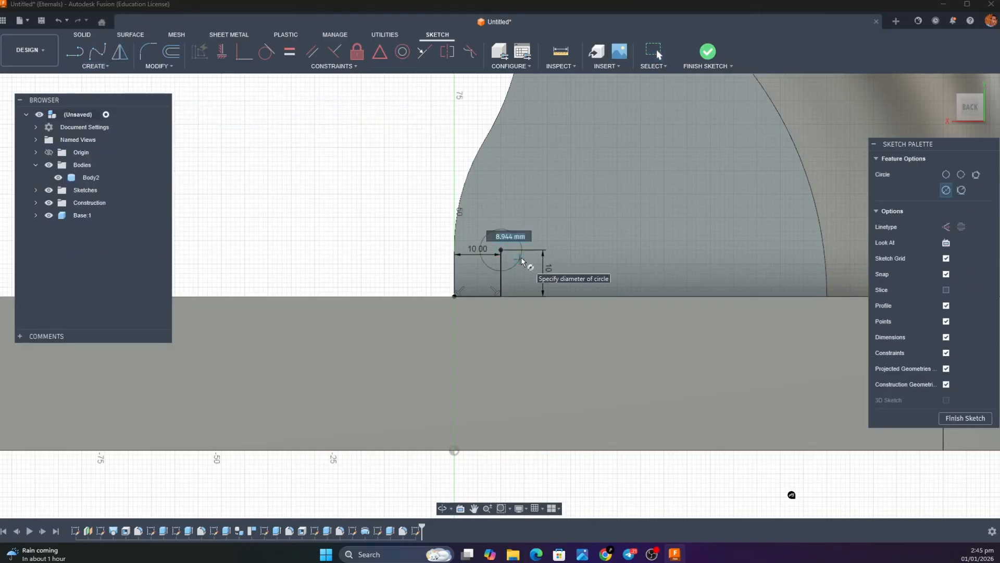
type("10")
key("Return")
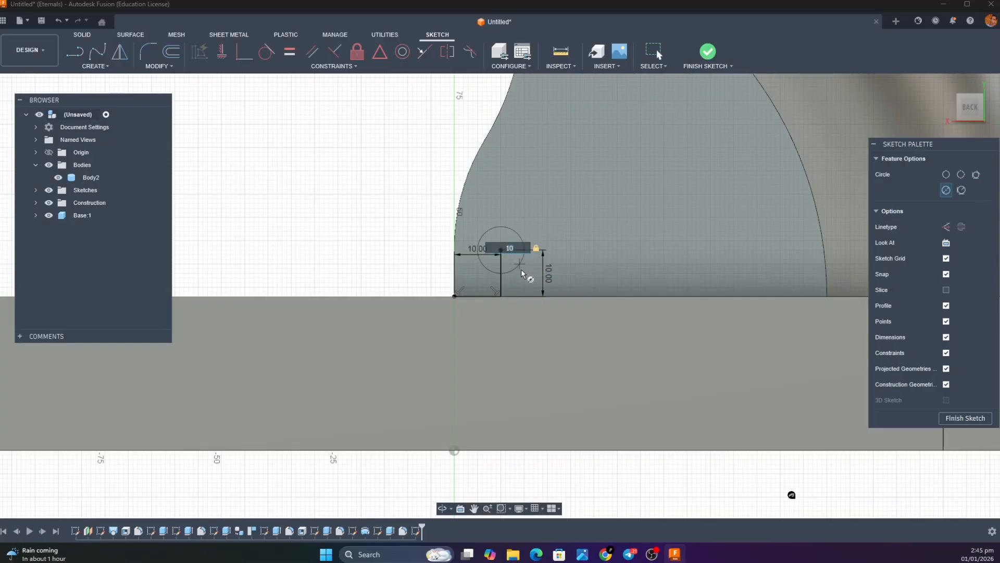
Switch to YouTube bin.pdf and the Smart_Bin render to examine the small hole near the hood's lower front corner, then return to Fusion
left_click(536, 554)
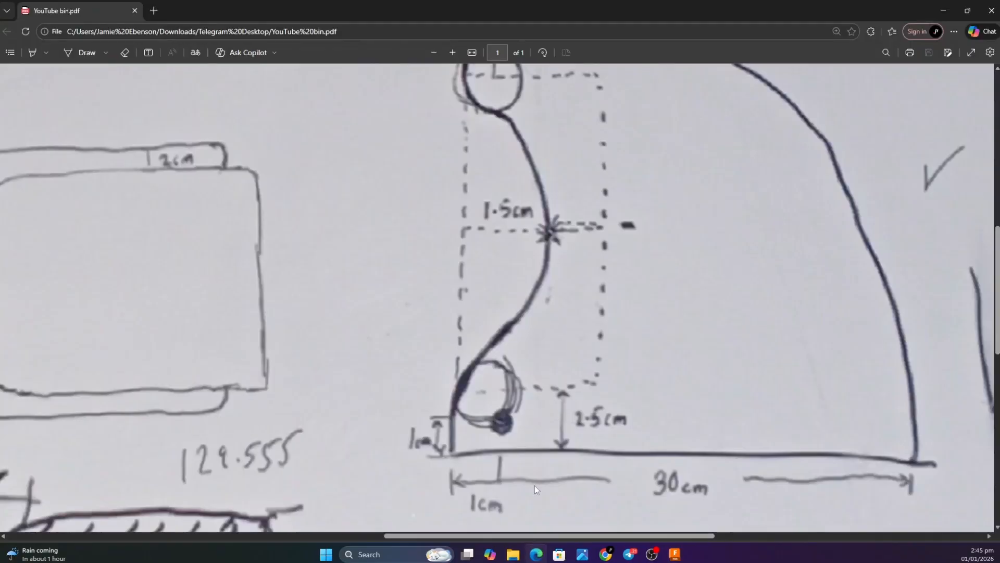
mouse_move(586, 556)
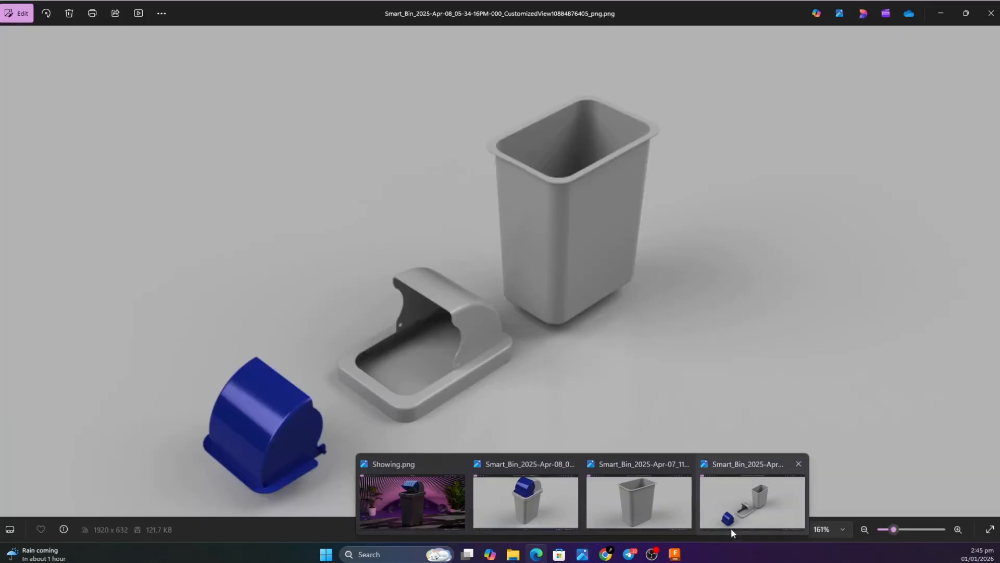
left_click(730, 527)
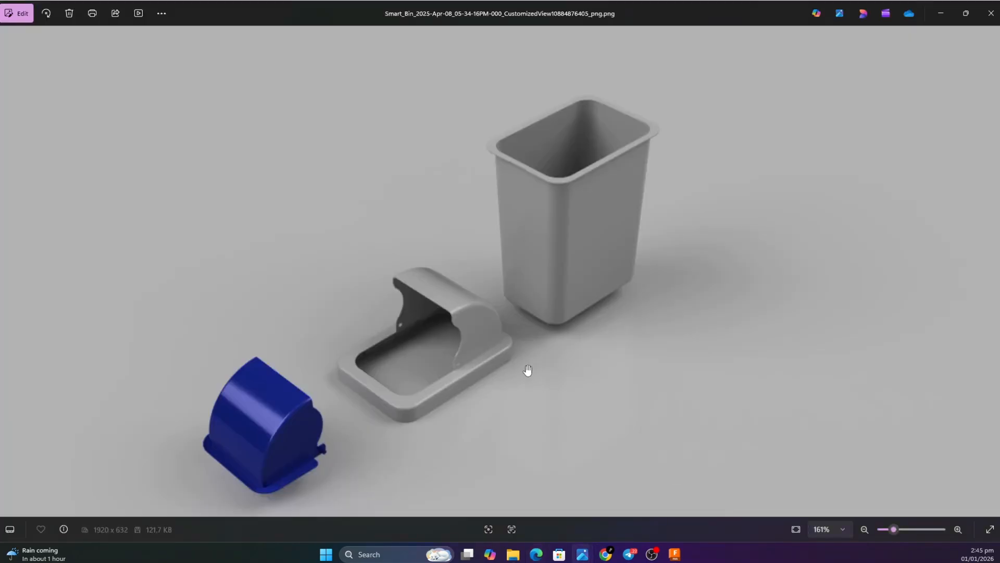
scroll(462, 363, "up", 6)
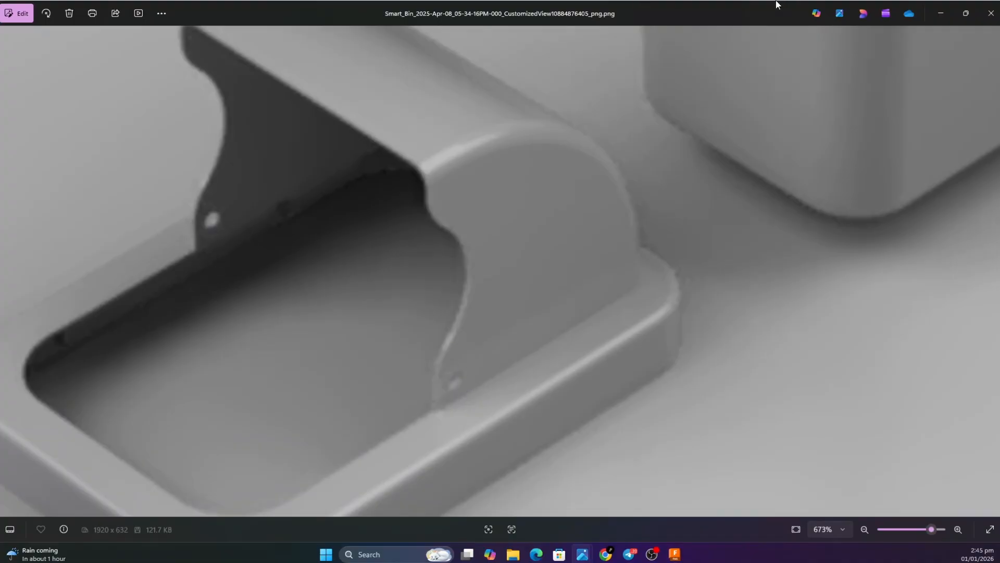
left_click(941, 12)
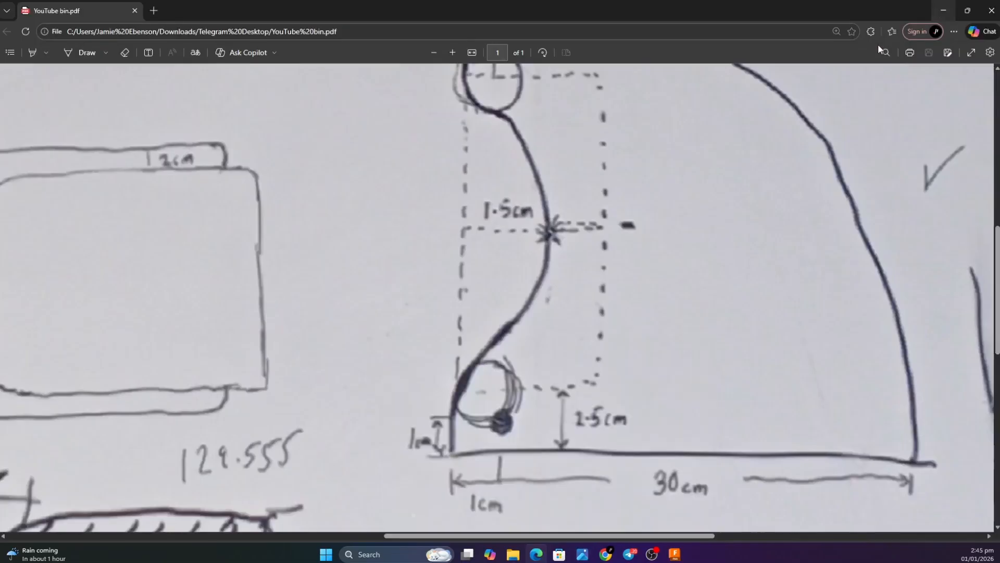
left_click(938, 12)
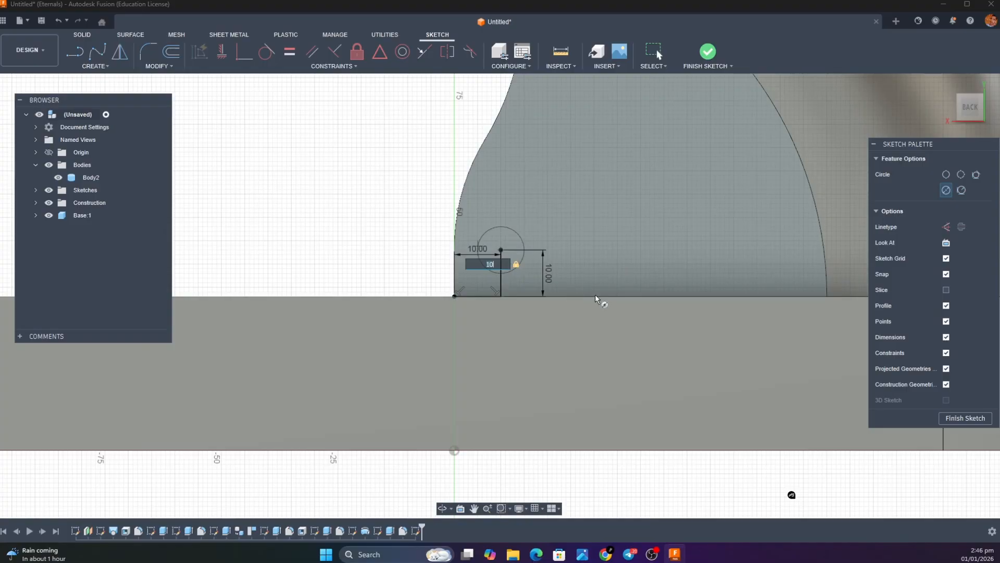
Confirm the 10 mm circle and extrude it -300 mm as a cut through both hood side walls
key("Return")
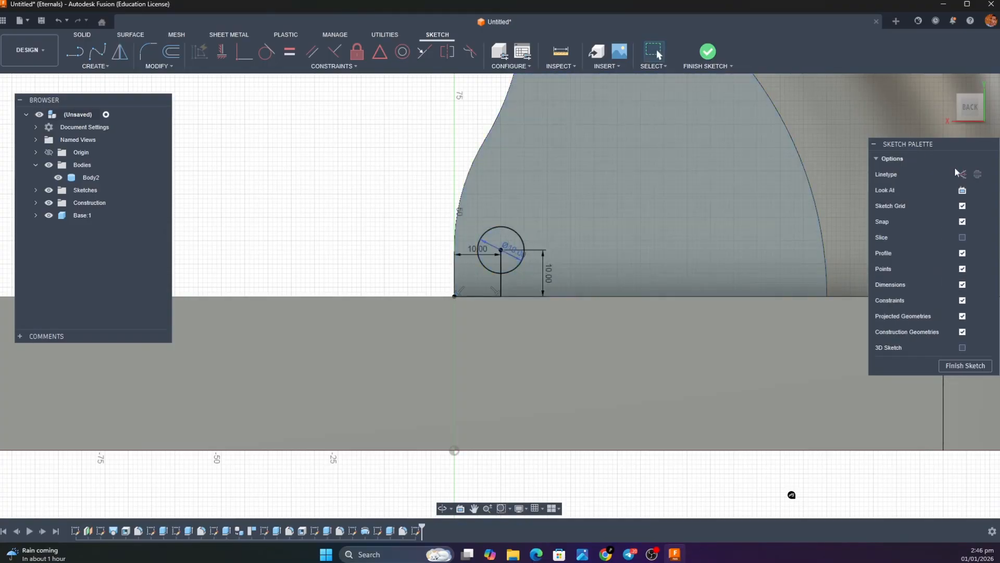
key("e")
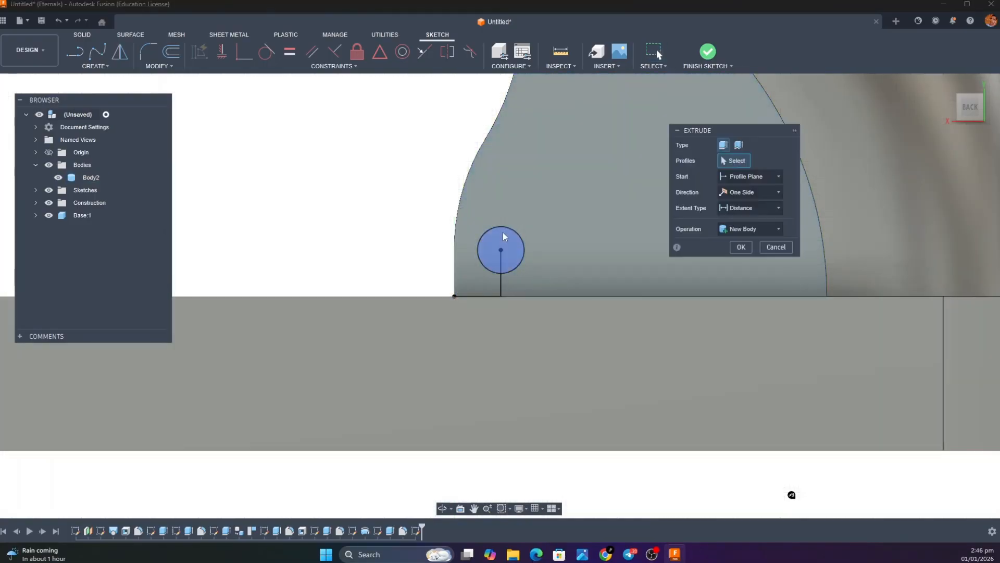
left_click(503, 237)
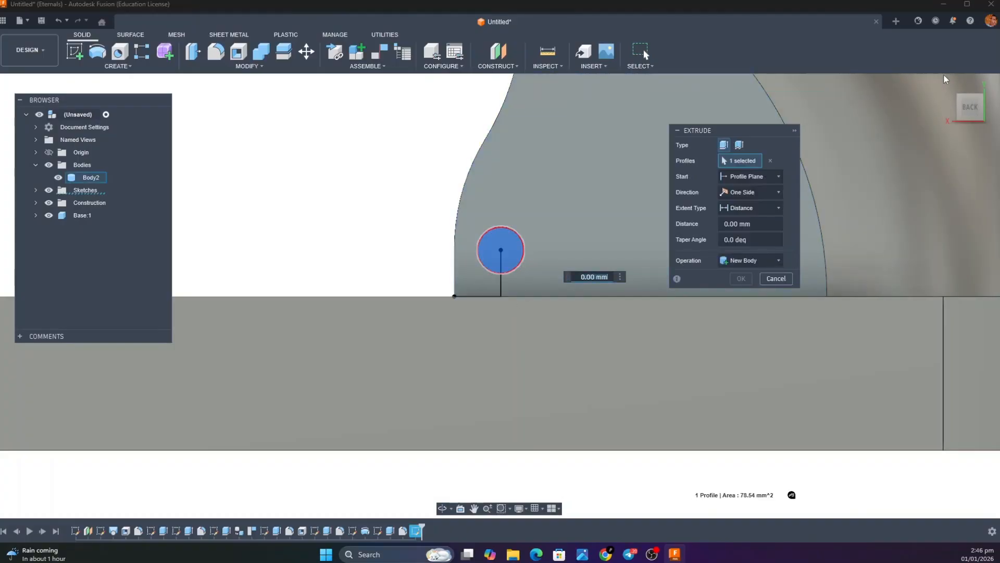
left_click(946, 79)
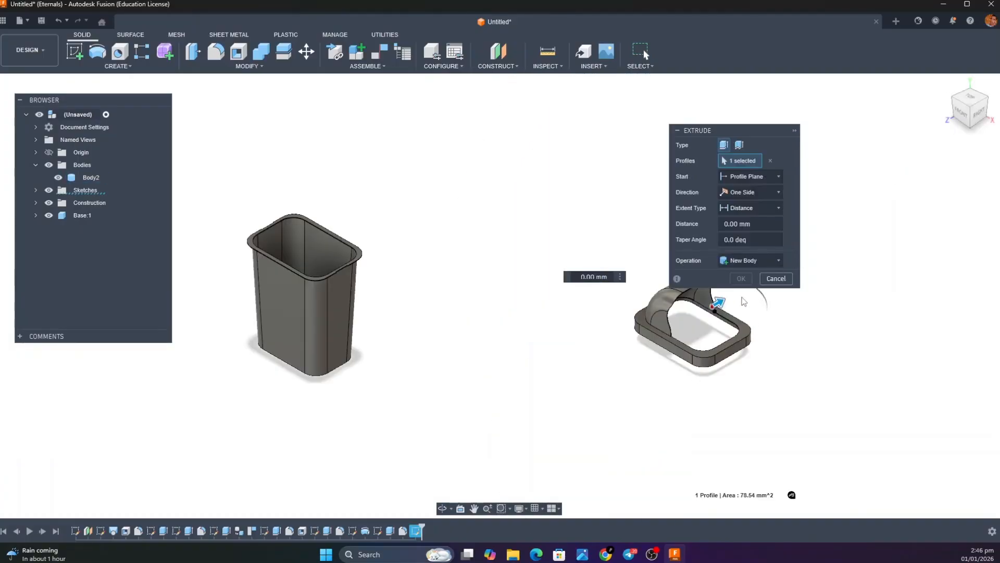
left_click_drag(719, 303, 641, 341)
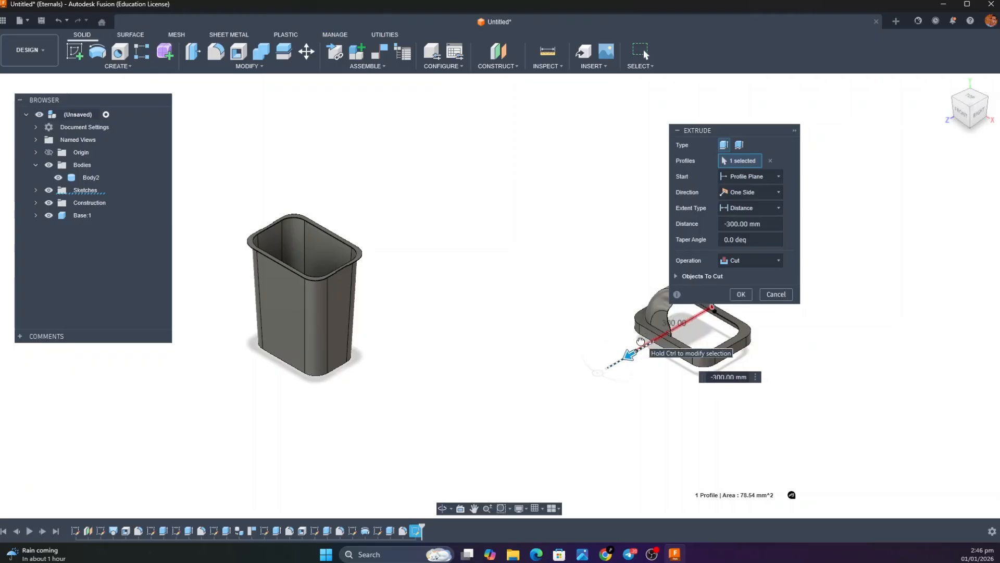
left_click(741, 294)
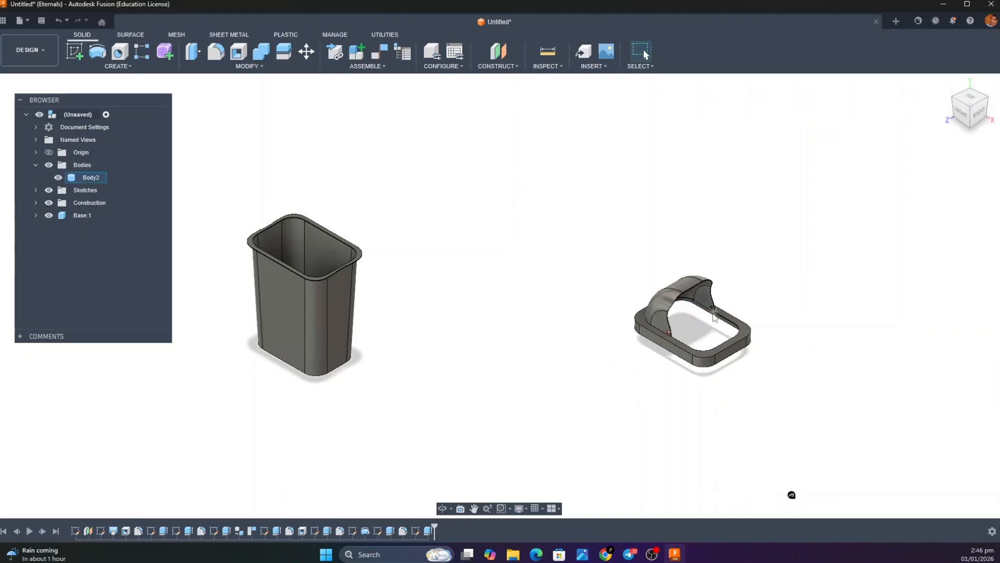
scroll(714, 317, "down", 3)
scroll(714, 317, "up", 10)
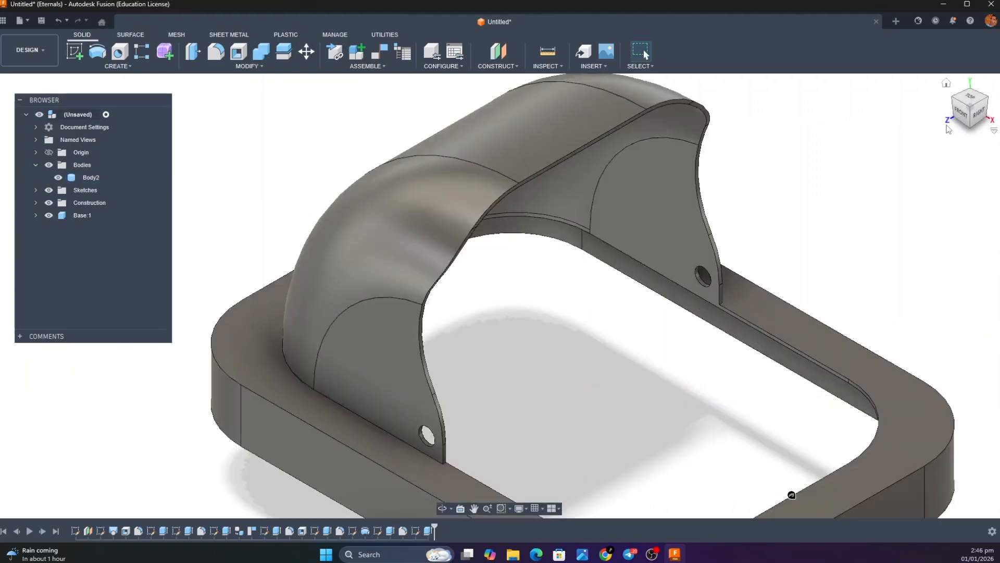
middle_click_drag(499, 296, 625, 270, "shift")
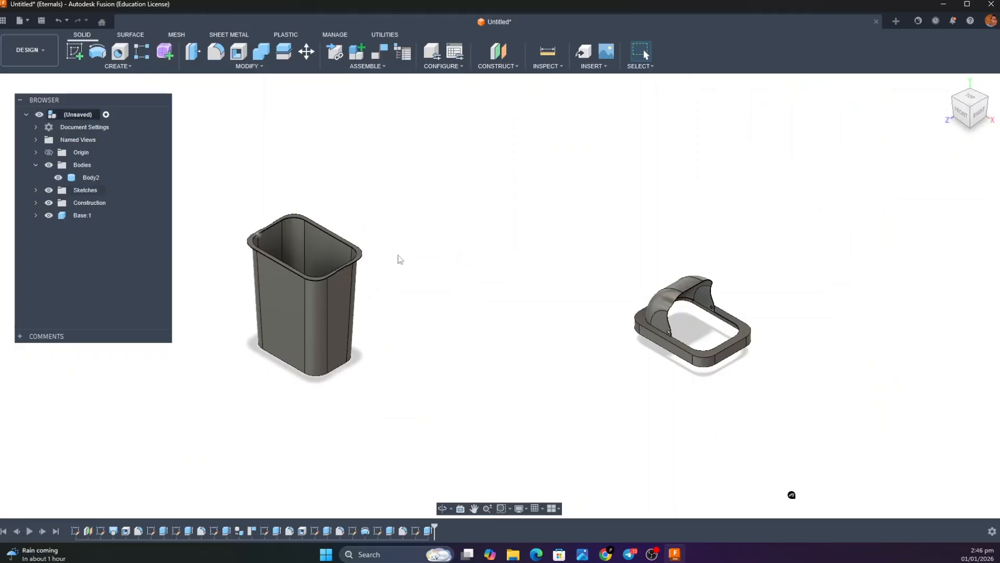
Convert the standalone lid body with the hood into its own component
right_click(70, 213)
left_click(22, 214)
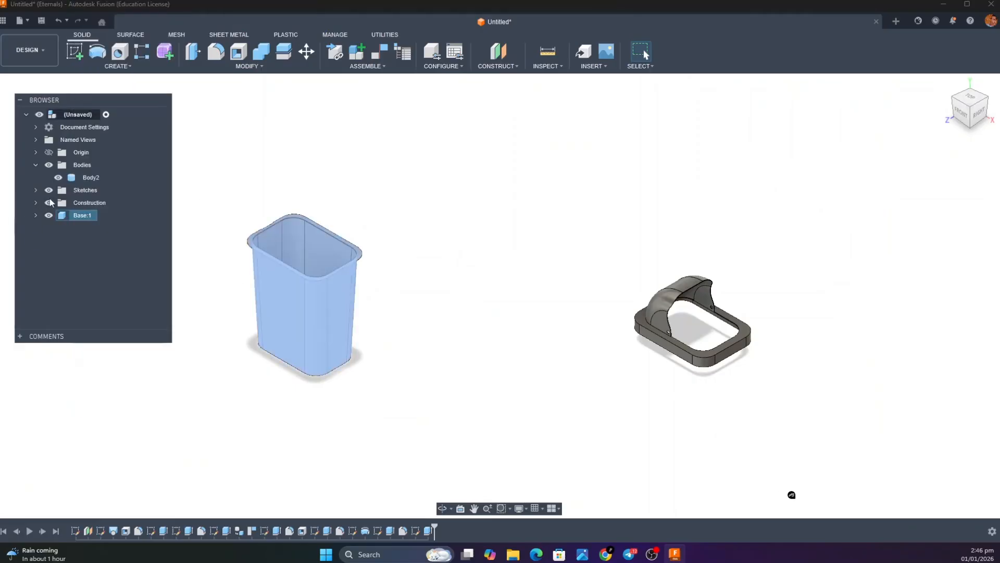
right_click(93, 178)
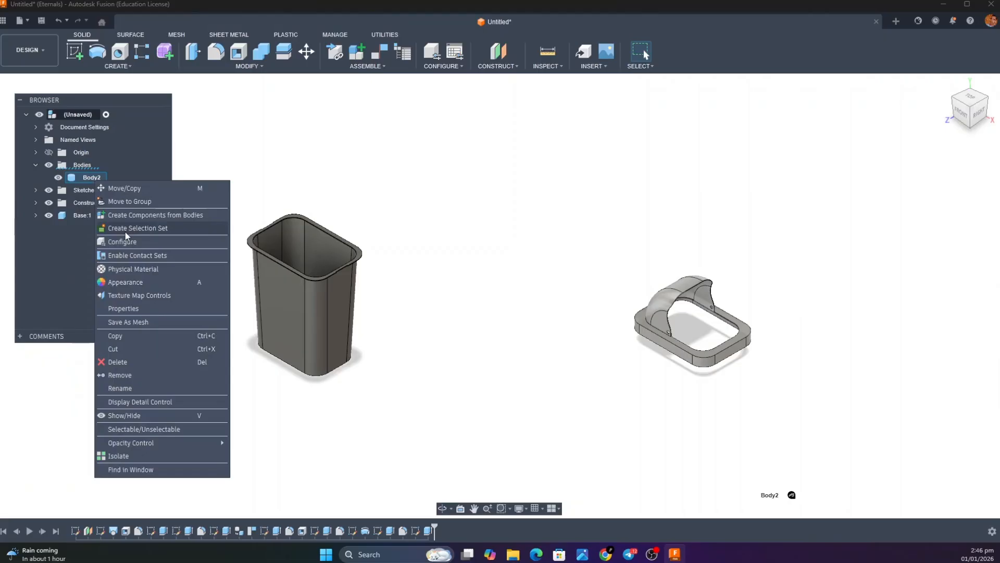
double_click(89, 180)
left_click(149, 204)
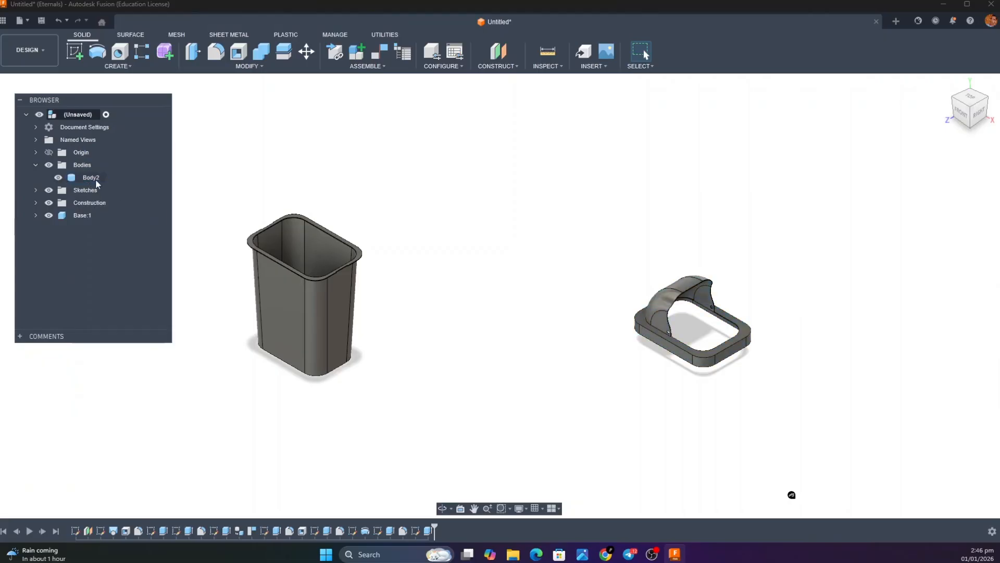
right_click(96, 180)
left_click(148, 218)
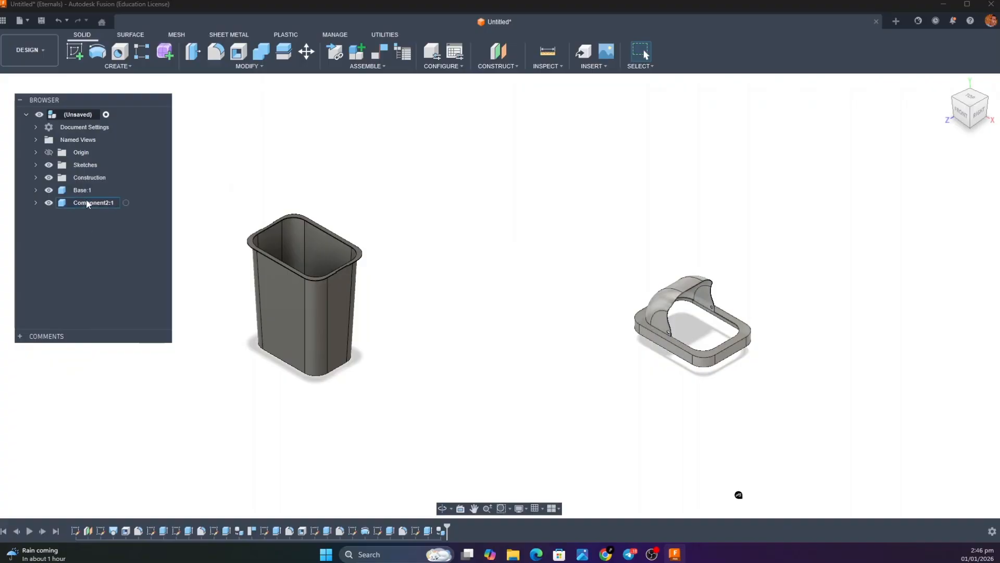
Rename the lid's new component as Top
double_click(87, 202)
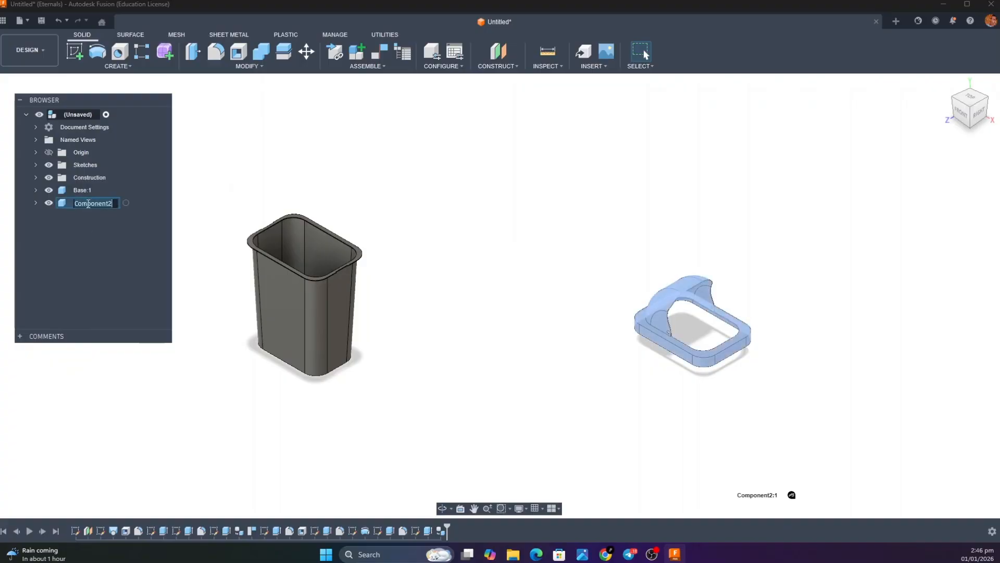
type("t")
type("op")
key("Return")
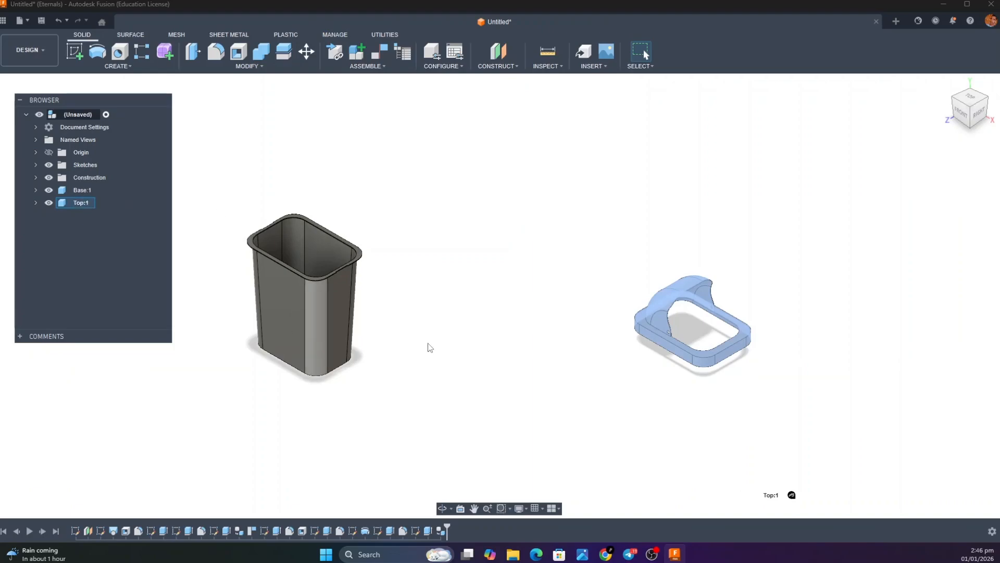
Move the Top component freely from its far position to the other side of the bin, beside its lower front corner
left_click(554, 321)
left_click_drag(662, 313, 360, 263)
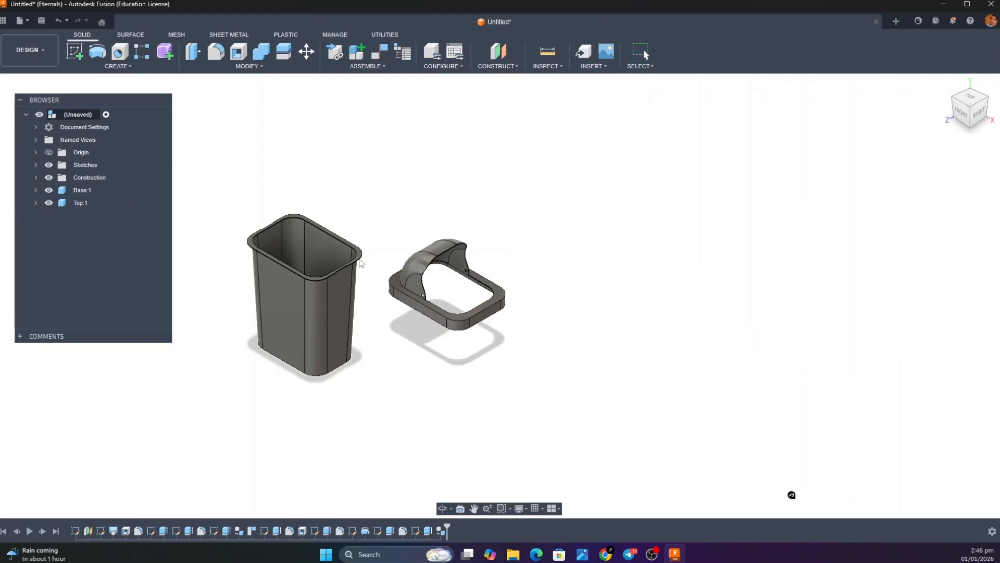
left_click_drag(166, 368, 161, 344)
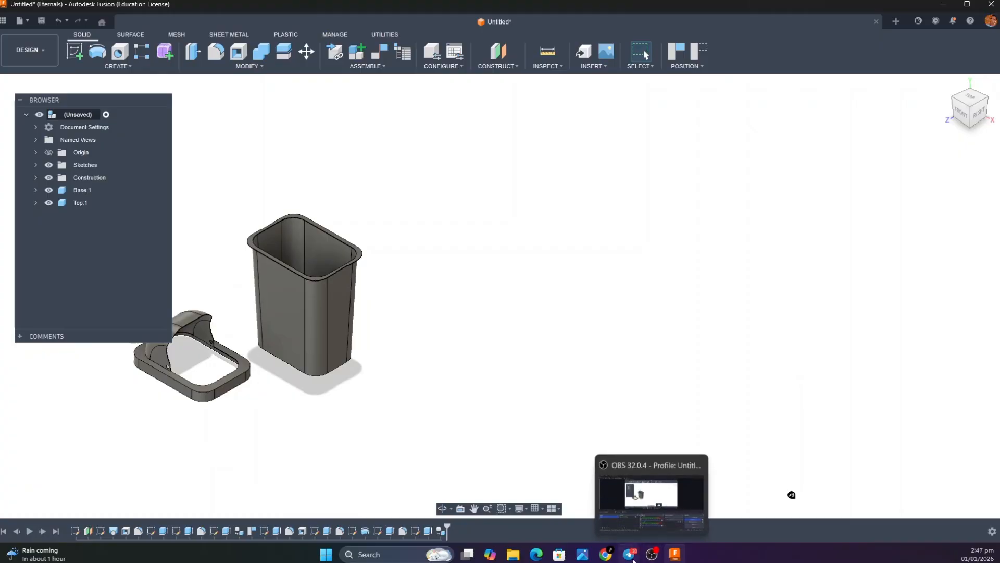
Switch to the Smart_Bin render and examine the blue flap's curved shell, side walls, bottom flange and pivot pin
mouse_move(631, 557)
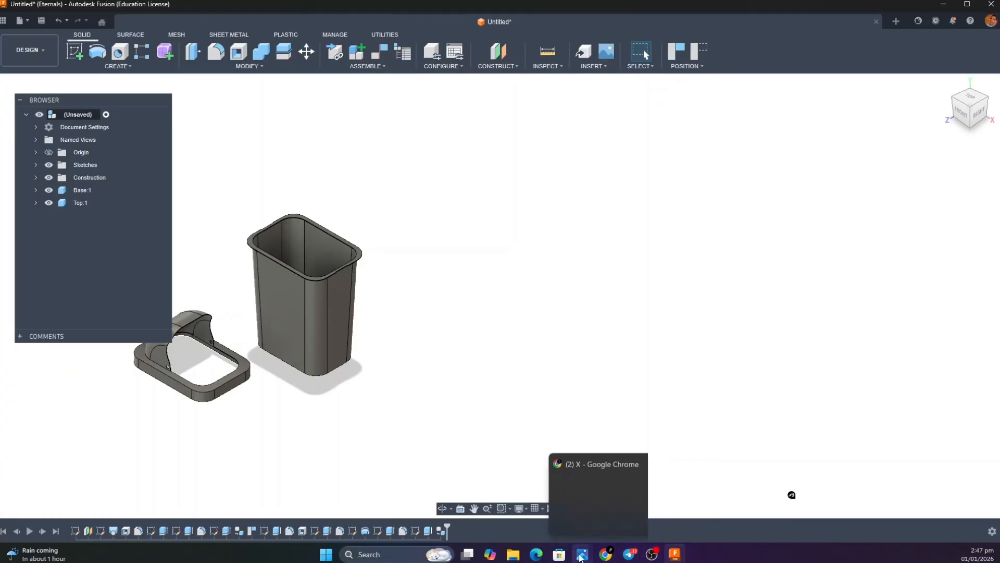
mouse_move(582, 555)
left_click(704, 511)
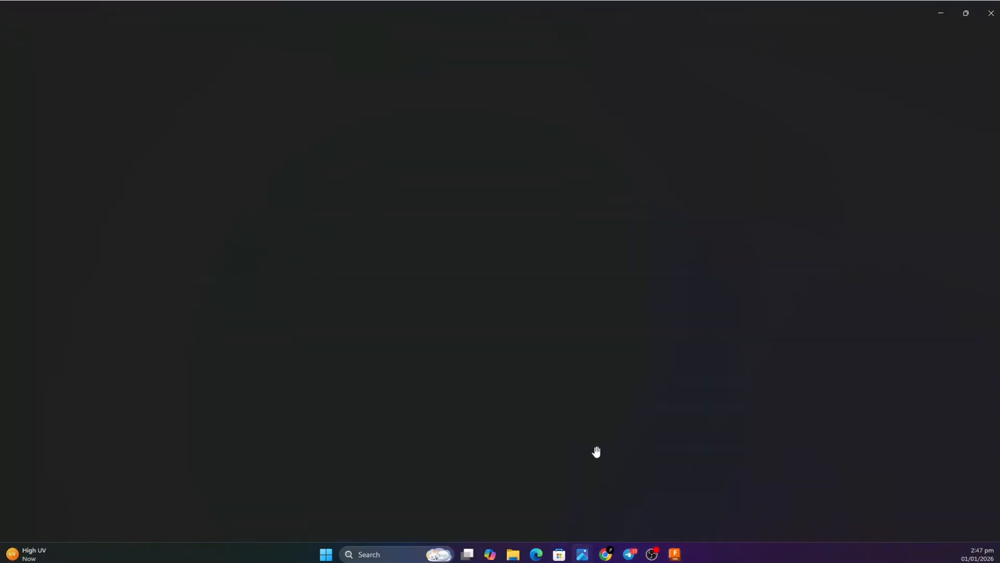
scroll(717, 116, "down", 2)
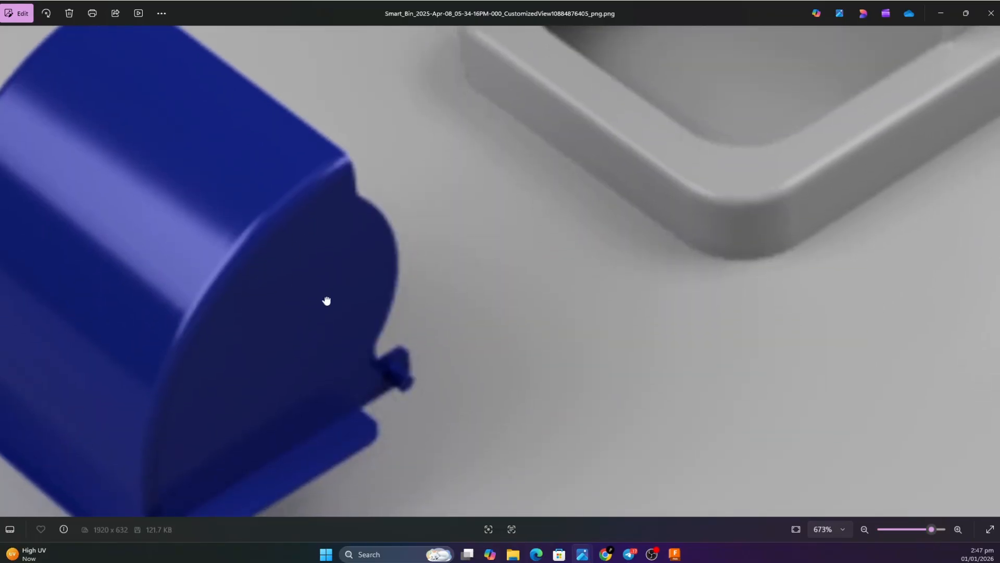
left_click_drag(328, 299, 493, 252)
scroll(494, 252, "down", 3)
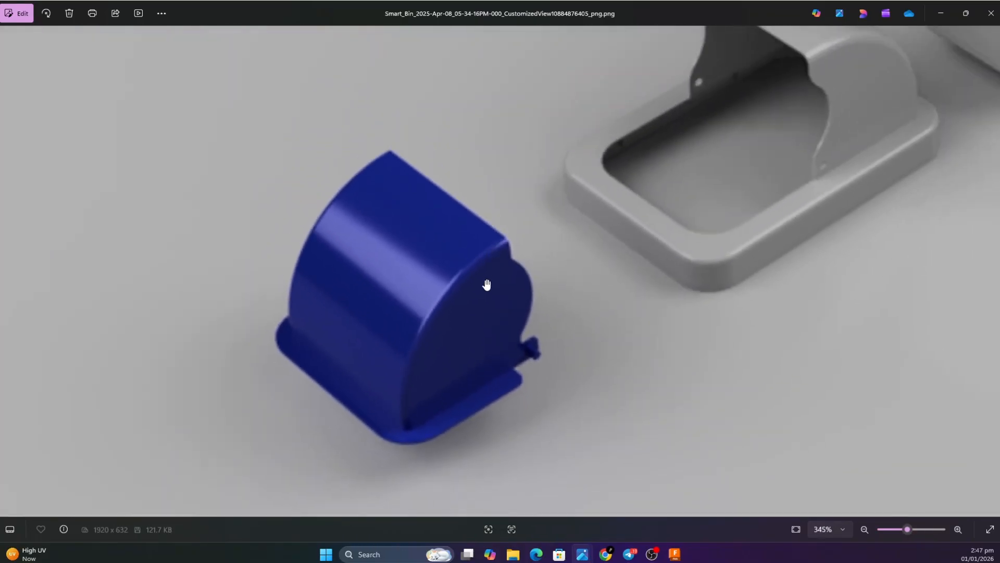
left_click_drag(368, 333, 417, 287)
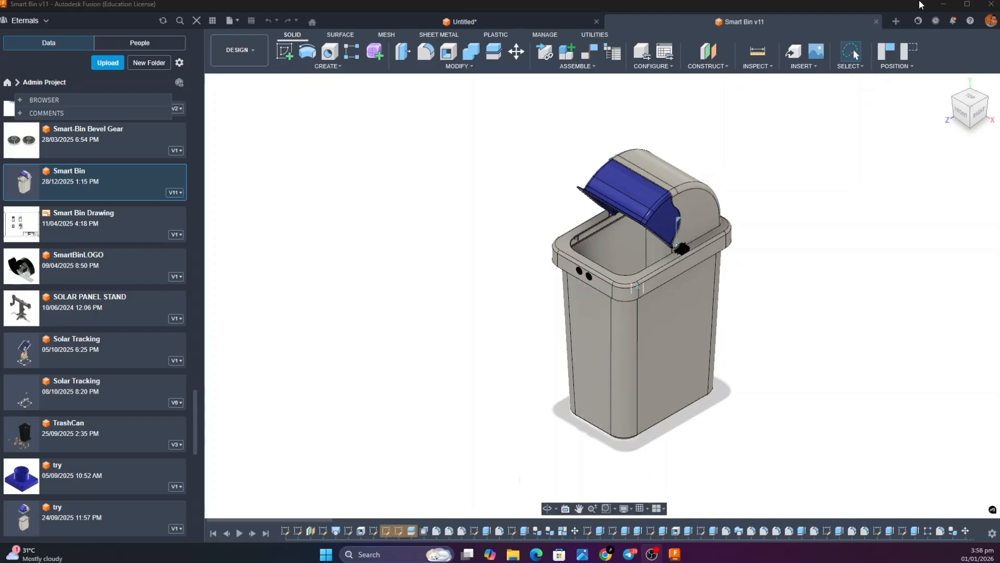
In the Smart Bin v11 design in Fusion, examine the two round sensors on the front rim and the servo beside the flap's pivot
mouse_move(966, 96)
left_mouse_down()
mouse_move(944, 81)
mouse_move(945, 95)
mouse_move(967, 93)
left_mouse_up()
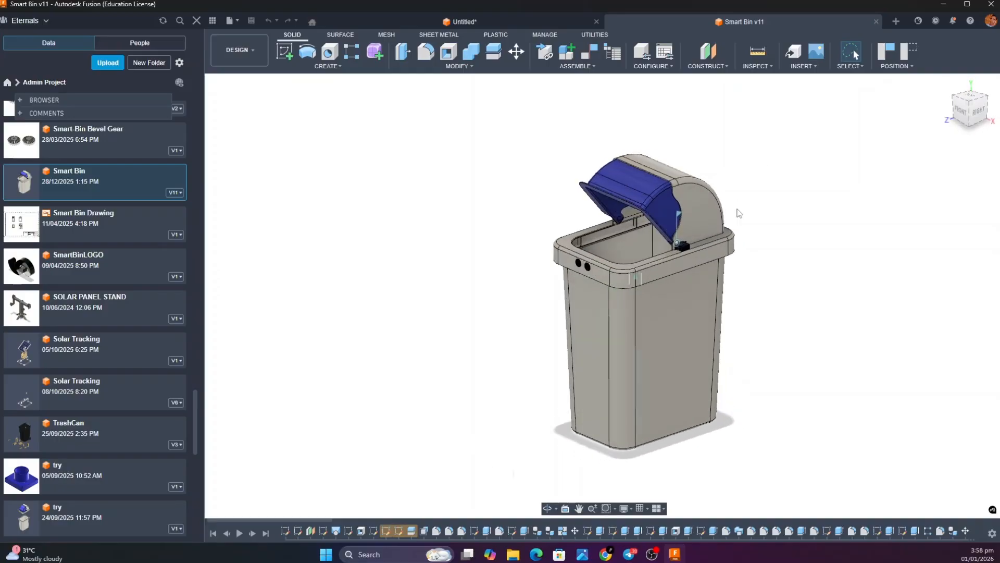
left_click(677, 212)
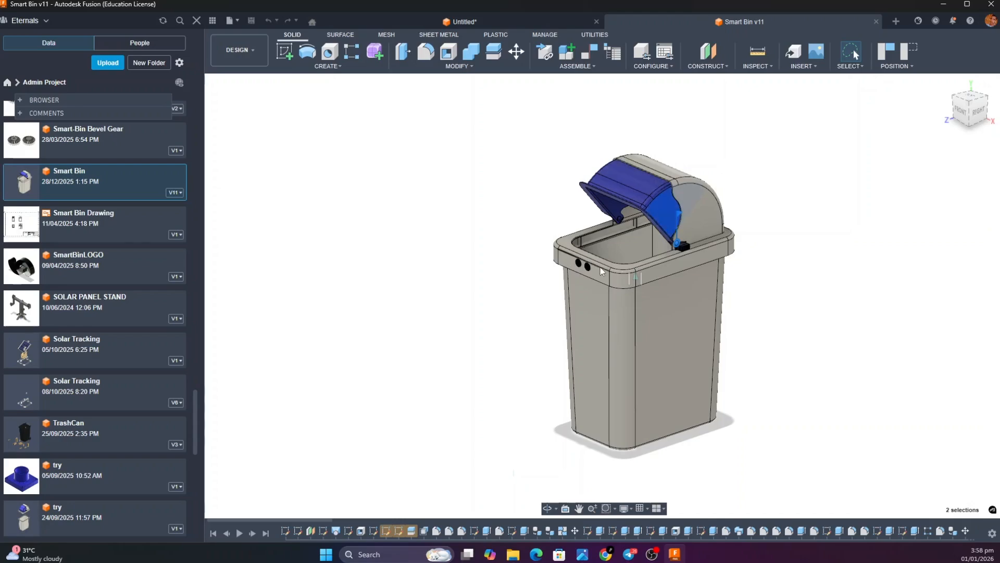
scroll(589, 268, "up", 8)
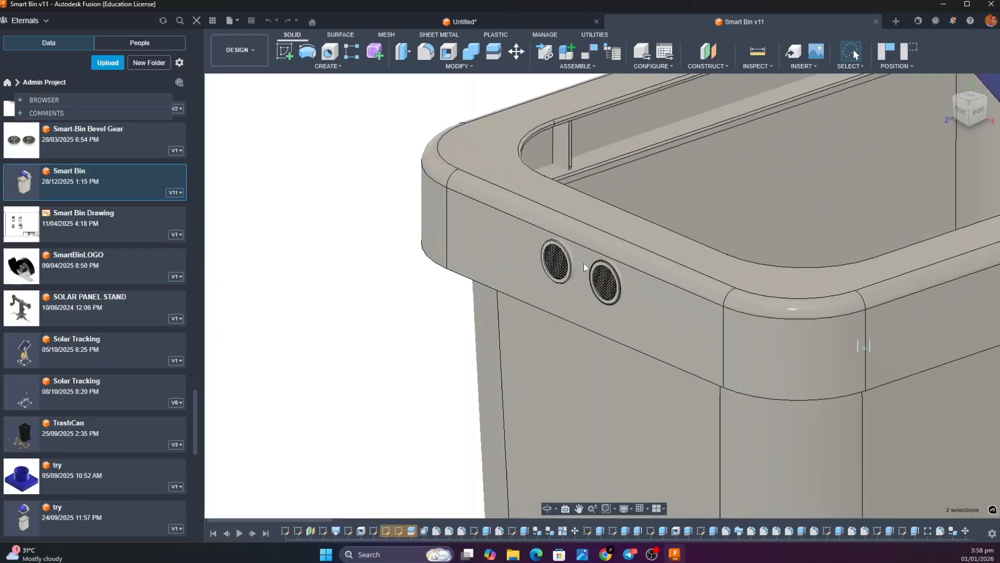
scroll(599, 286, "down", 5)
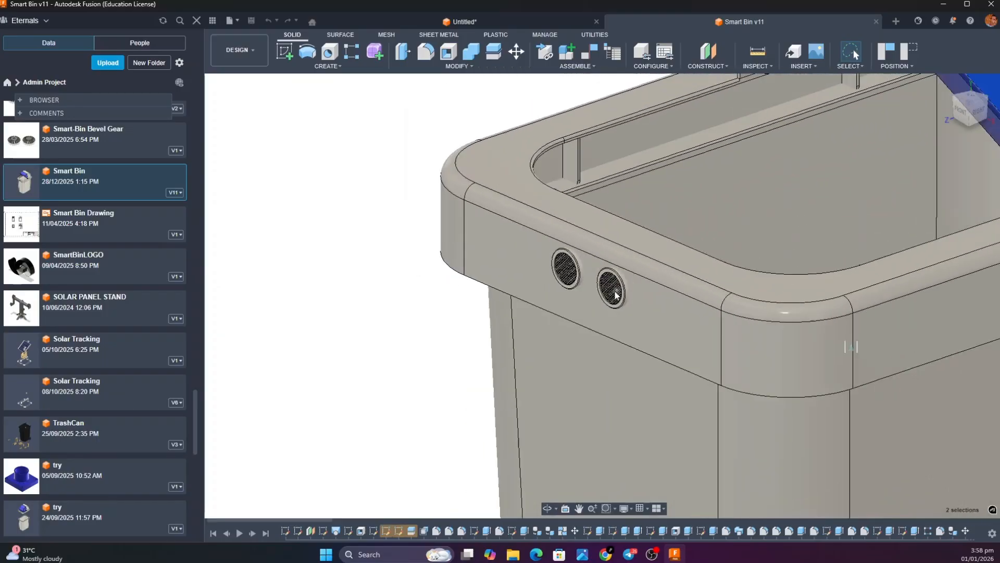
scroll(618, 296, "down", 3)
scroll(802, 249, "up", 6)
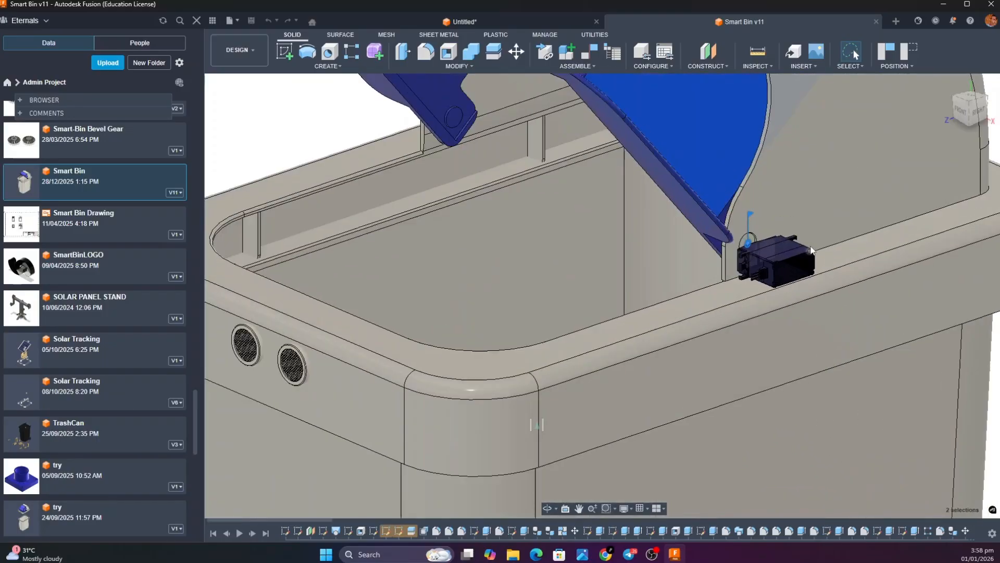
scroll(787, 258, "down", 6)
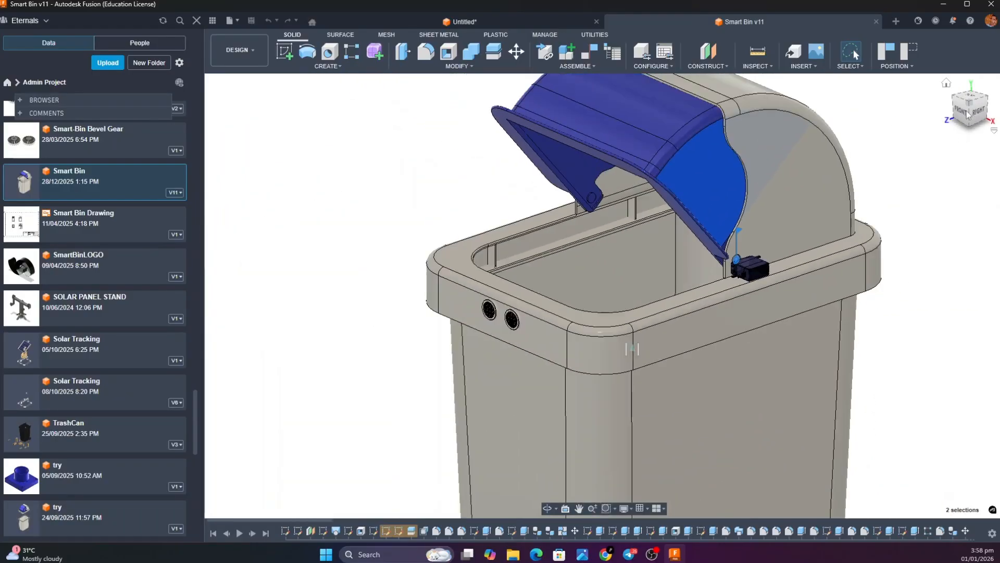
Examine the controller board mounted on the inner rear wall beneath the hood
left_click_drag(977, 104, 994, 109)
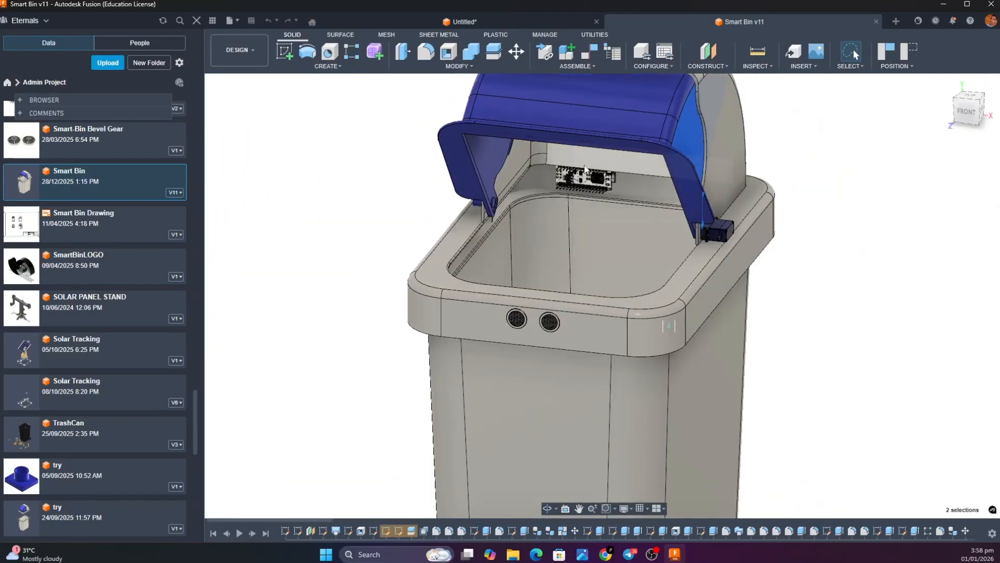
scroll(584, 170, "up", 5)
scroll(584, 169, "up", 5)
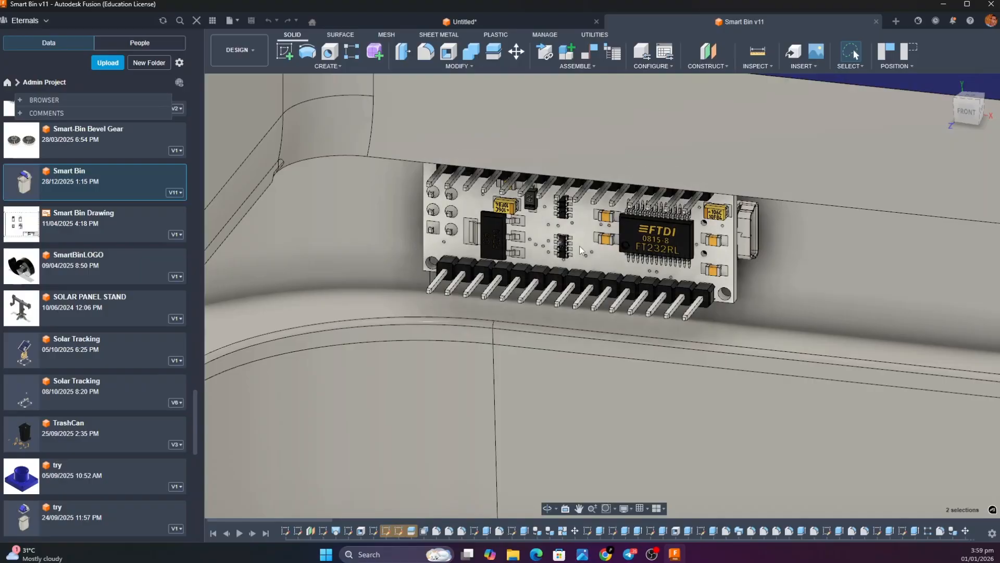
scroll(555, 268, "down", 6)
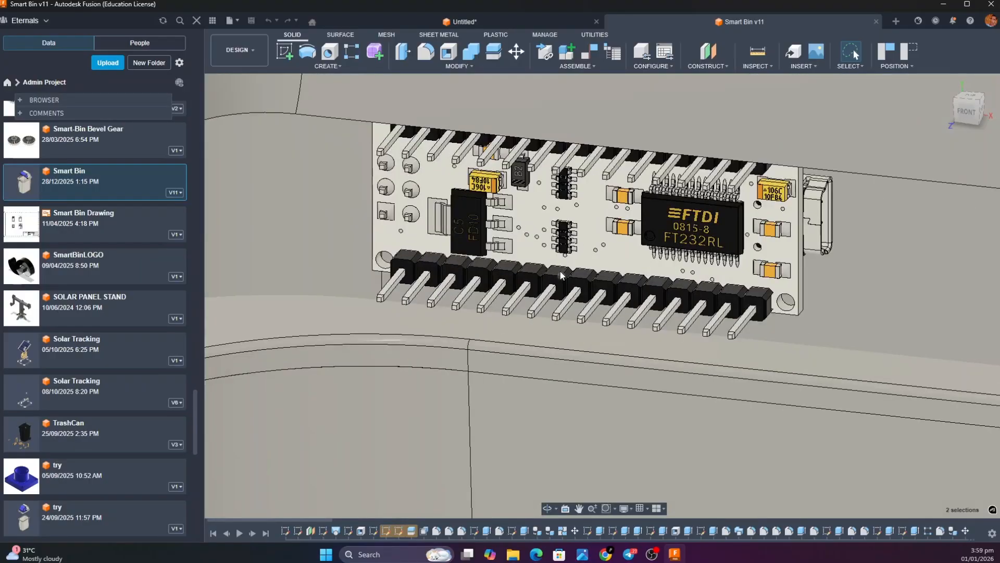
scroll(562, 276, "down", 3)
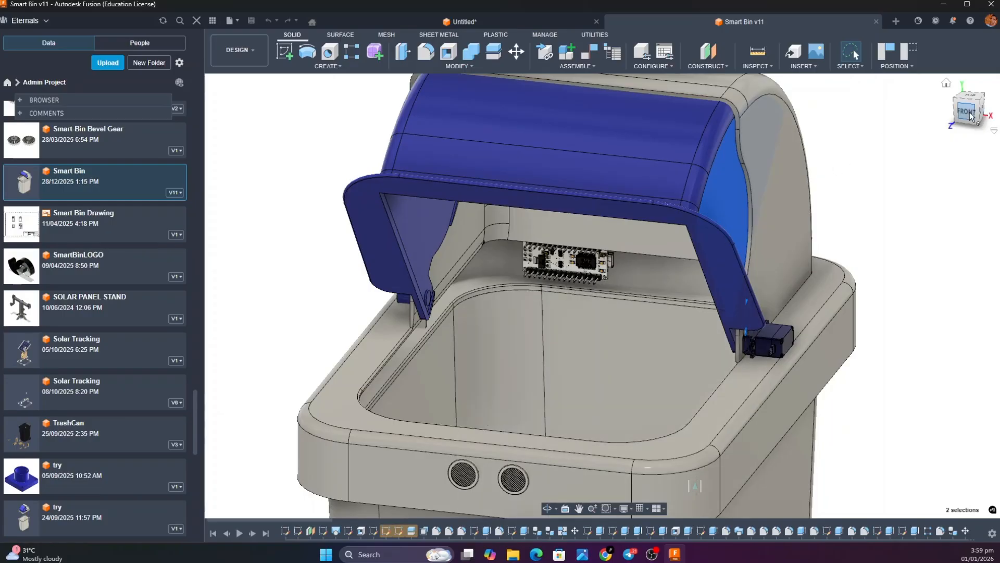
Examine how the open blue flap, its pivot arms and the servo fit against the hood from the front corner
left_click_drag(970, 122, 942, 121)
scroll(640, 240, "up", 4)
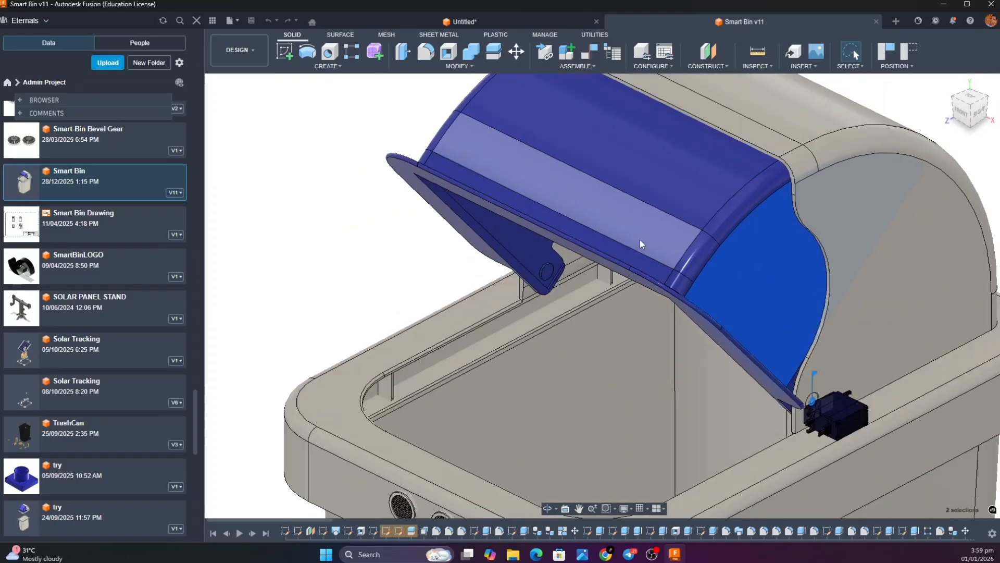
scroll(640, 240, "down", 6)
scroll(639, 240, "down", 2)
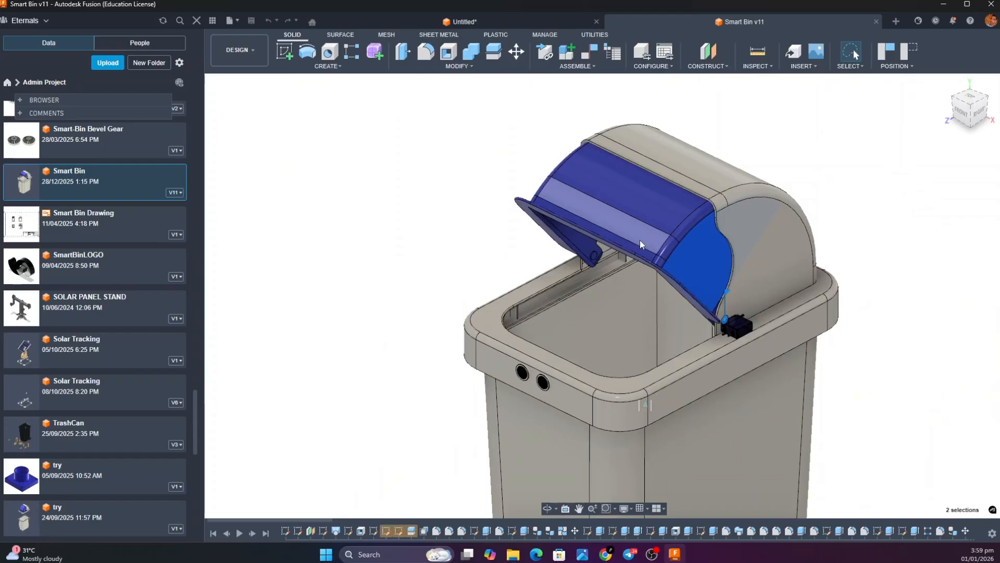
scroll(630, 370, "up", 3)
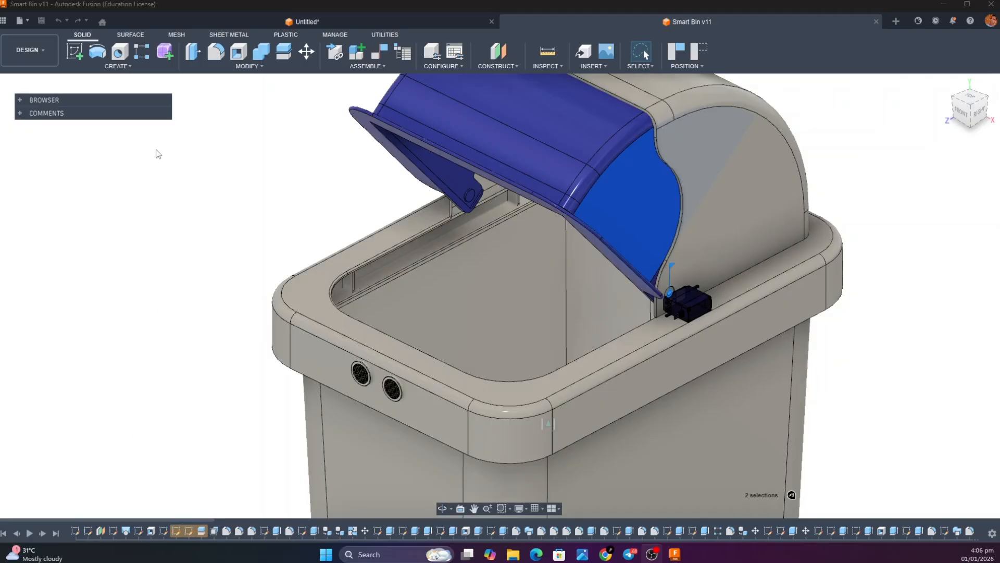
Start an export of the Smart Bin v11 design with the file type OBJ Files (*.obj)
left_click(24, 21)
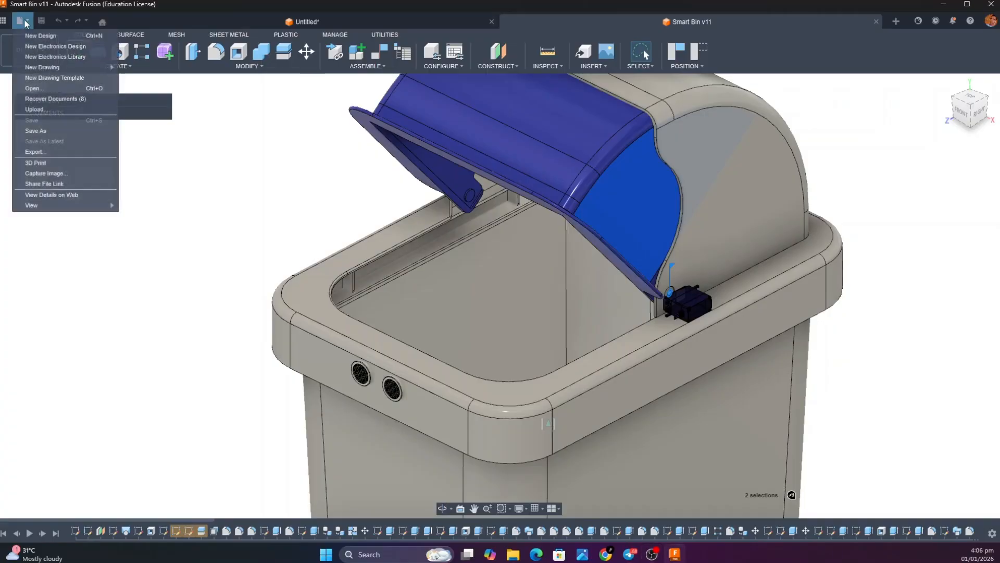
left_click(48, 152)
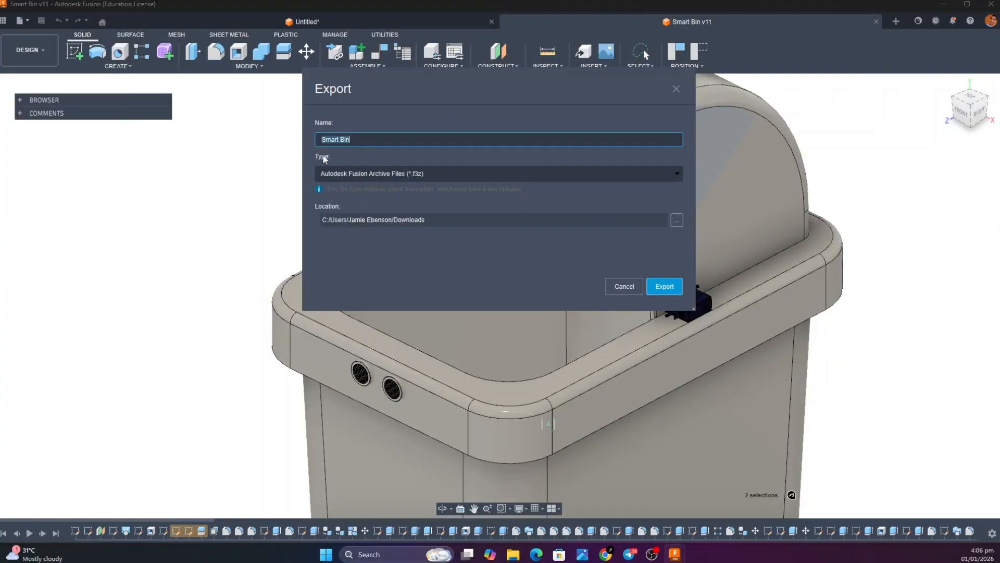
left_click(613, 178)
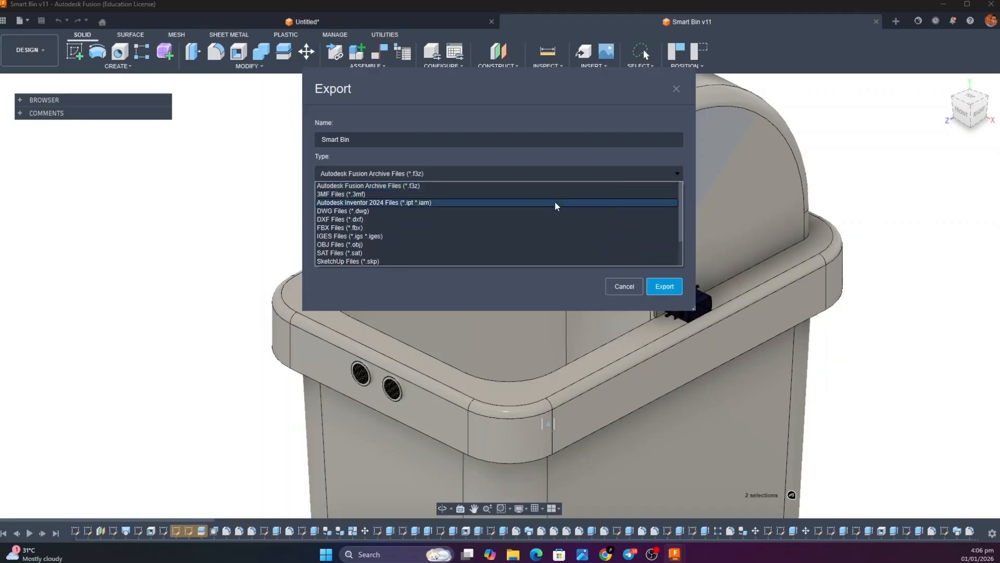
left_click(514, 244)
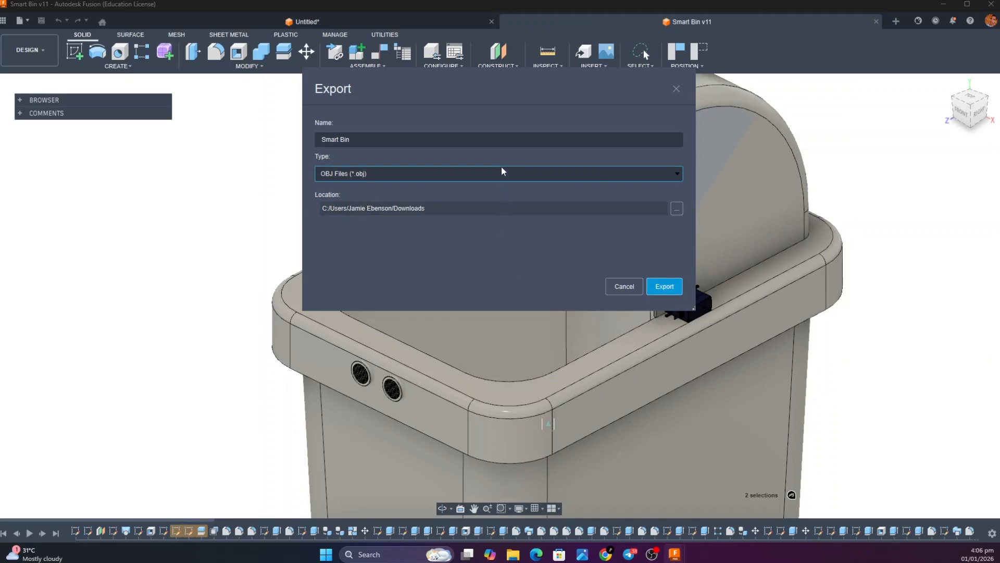
Name the OBJ file Youtube and export it
left_click(505, 139)
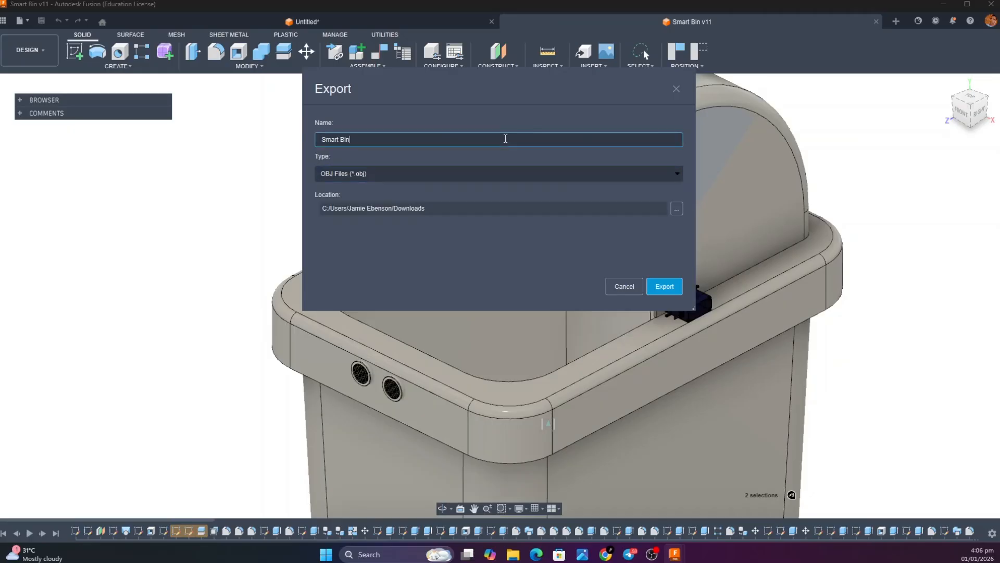
key("BackSpace")
key("BackSpace")
key("BackSpace")
key("BackSpace")
key("BackSpace")
key("BackSpace")
key("BackSpace")
key("BackSpace")
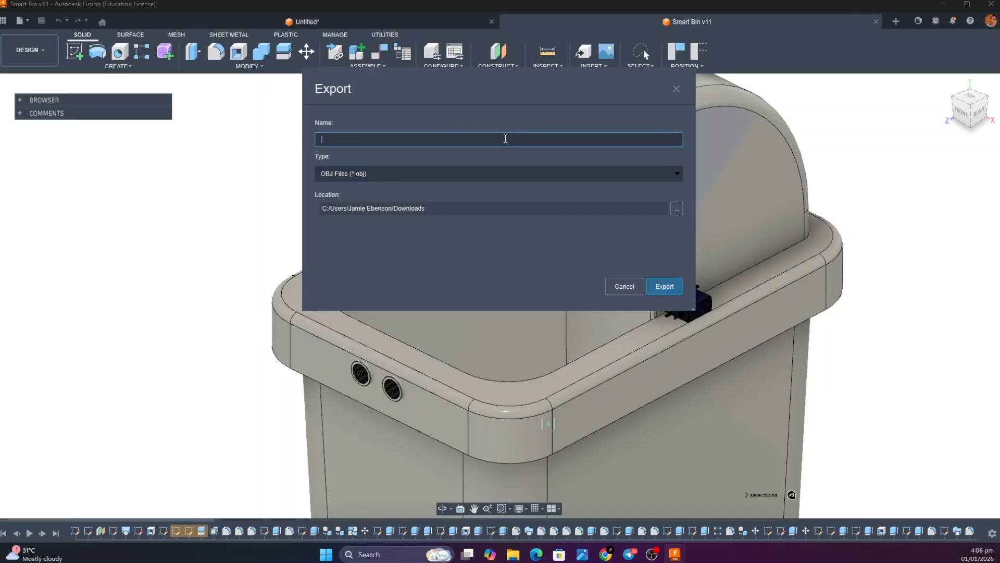
type("yO")
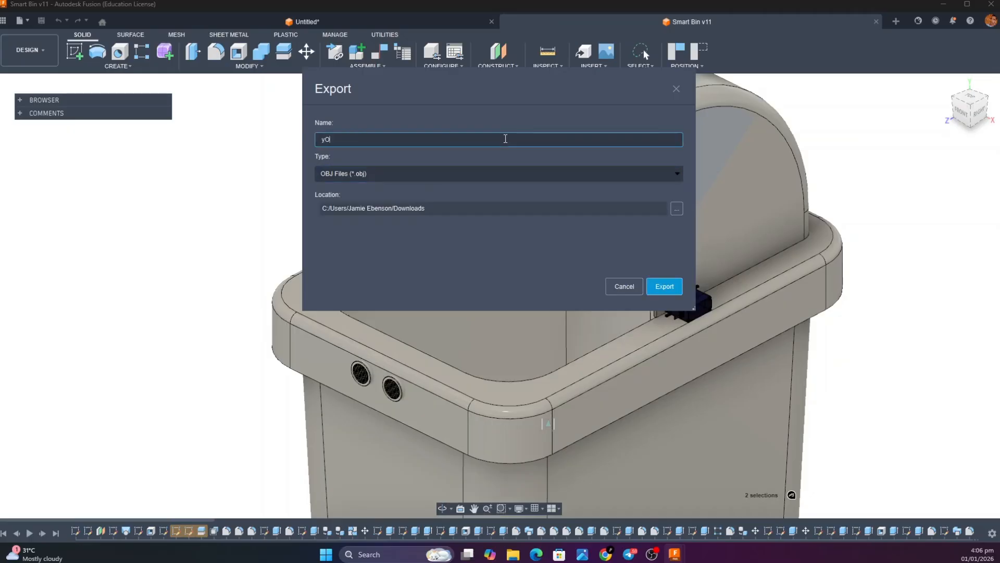
type("UTUB")
key("BackSpace")
key("BackSpace")
key("BackSpace")
key("BackSpace")
key("BackSpace")
type("Y")
key("Return")
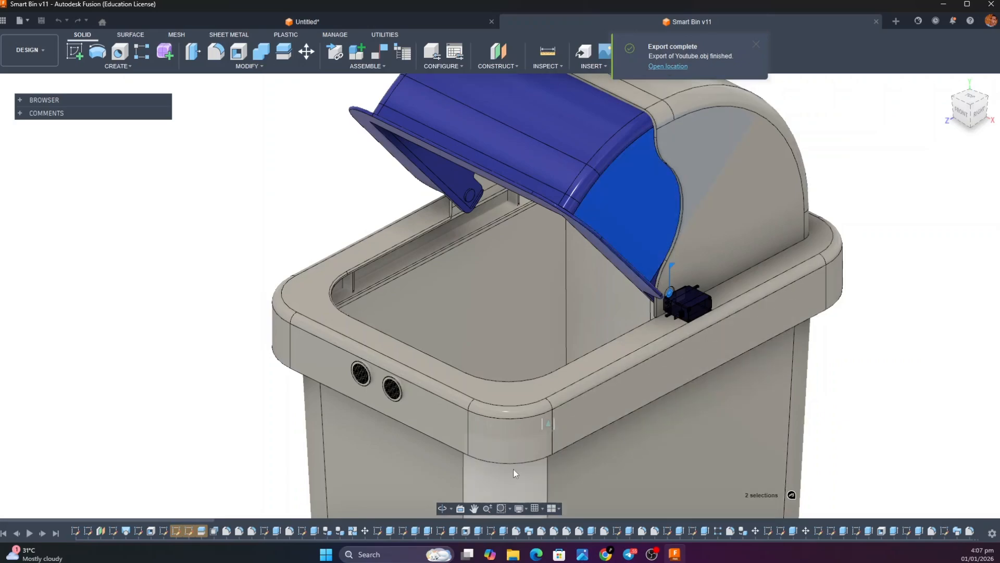
Launch Blender 5.0
left_click(398, 552)
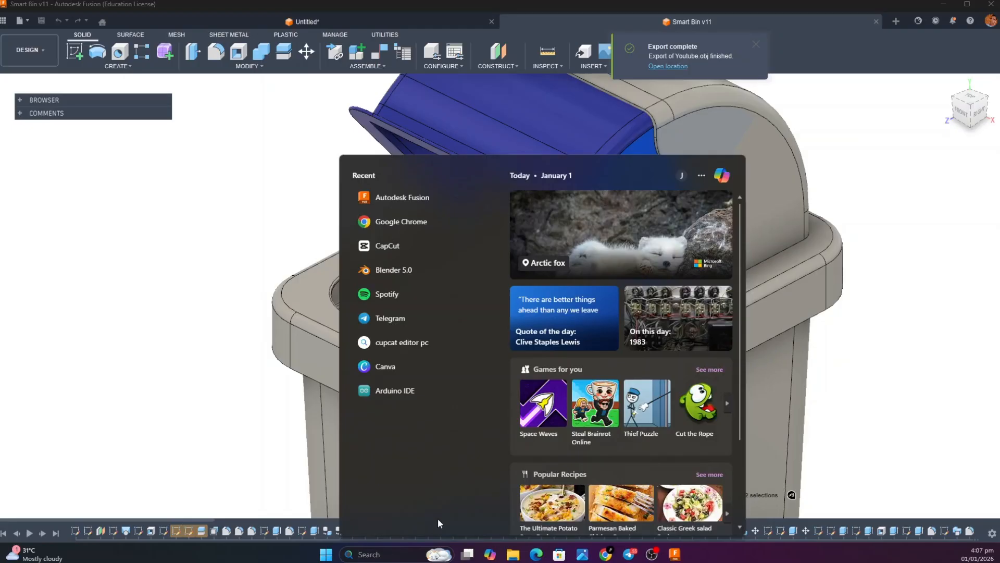
left_click(398, 268)
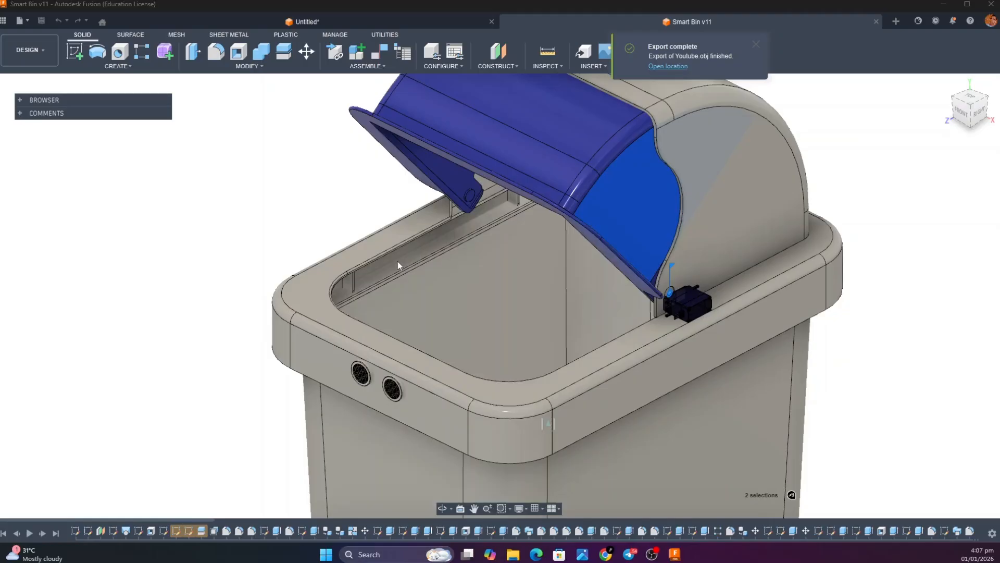
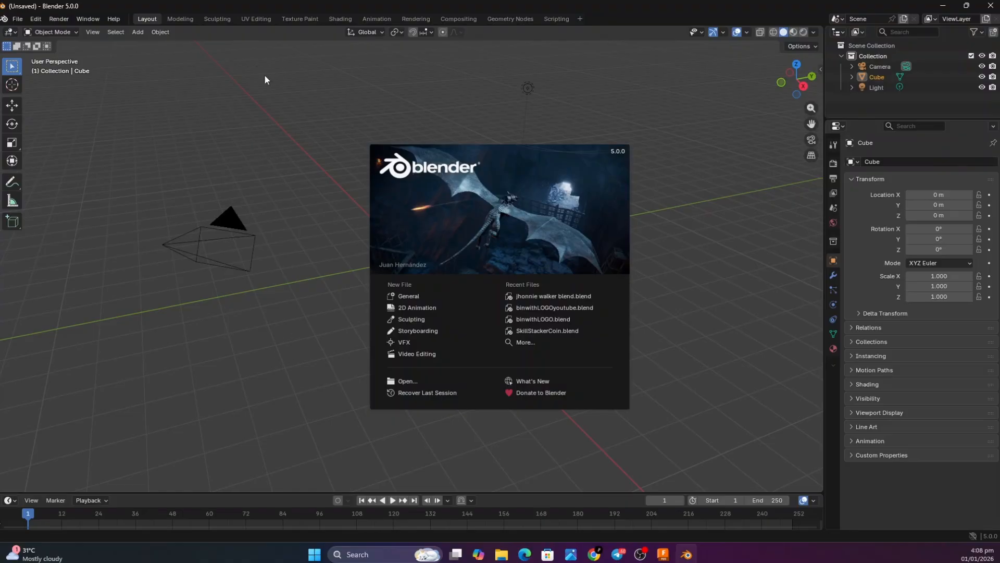
Dismiss the splash screen and delete all default objects: the camera, cube and light
left_click(253, 86)
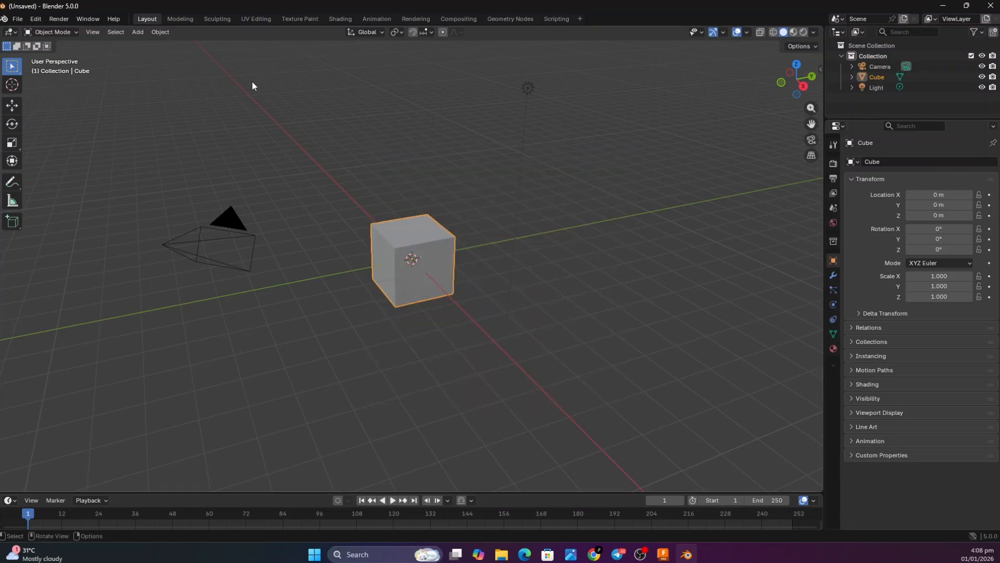
key("a")
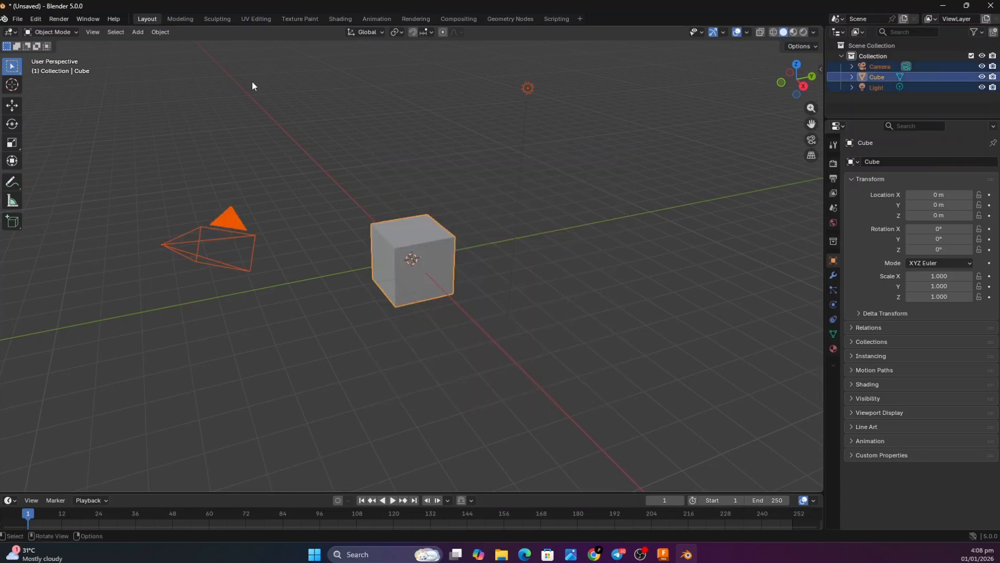
key("x")
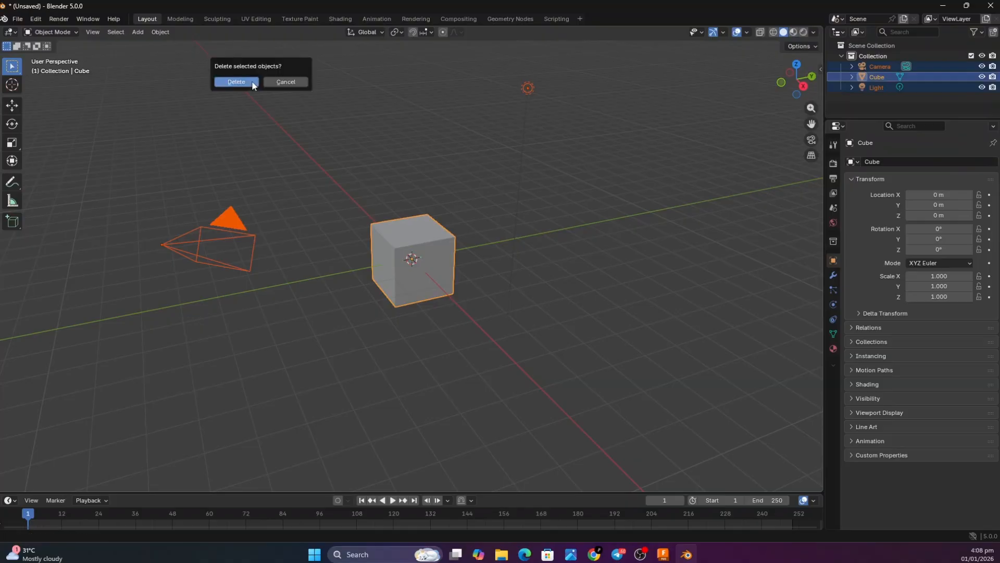
left_click(254, 83)
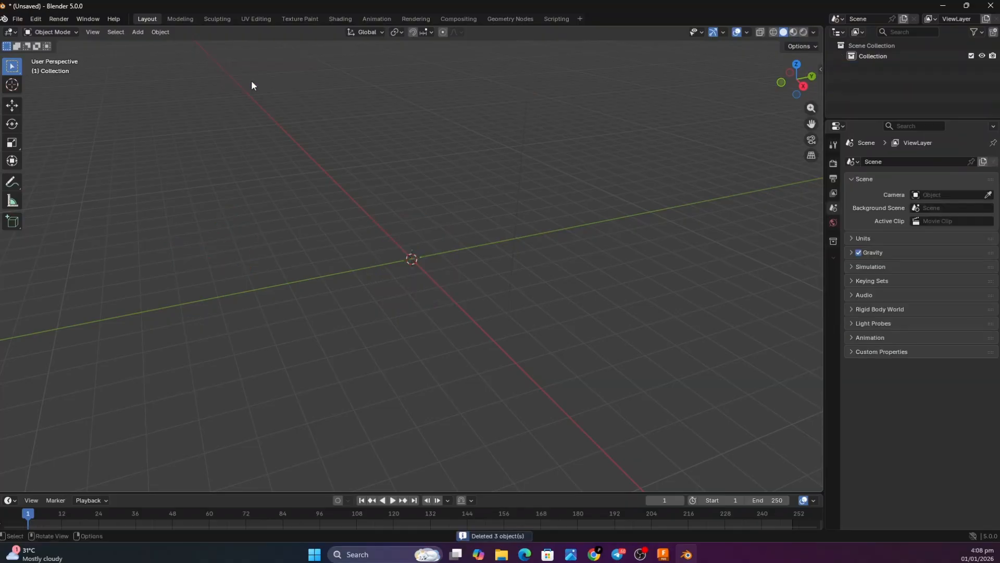
Import Youtube.obj from the Downloads folder as a Wavefront OBJ, searching the folder for "yo"
left_click(17, 19)
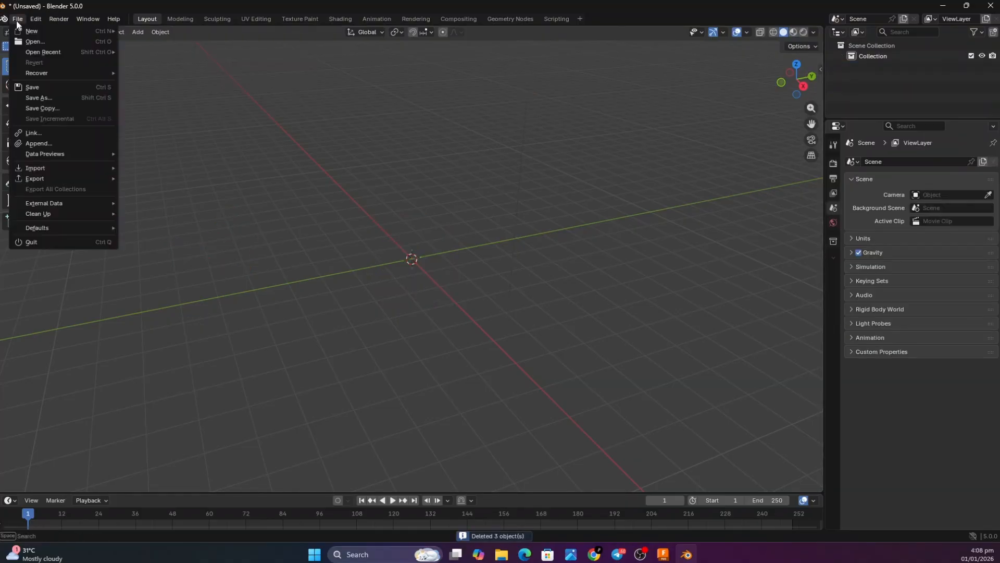
mouse_move(36, 168)
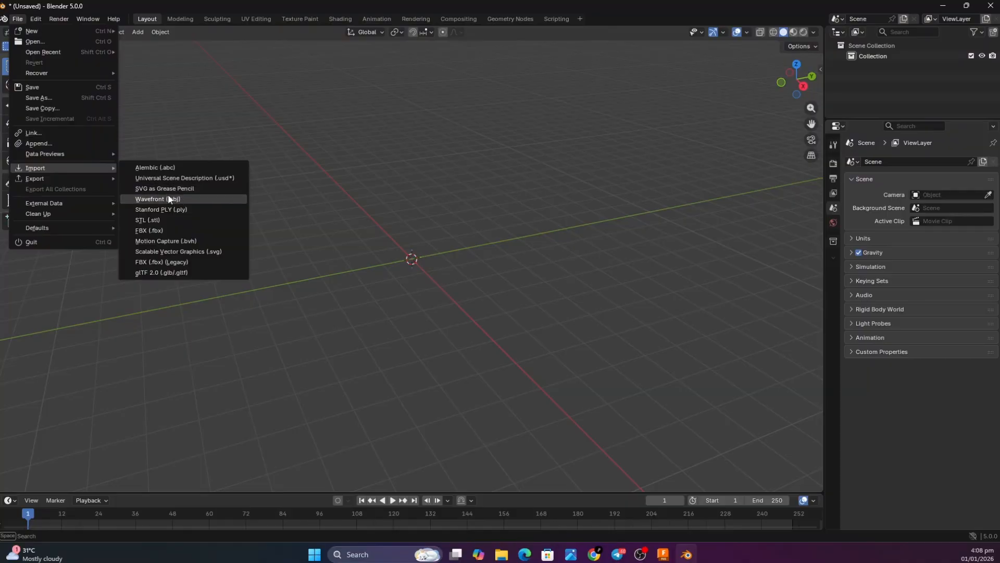
left_click(150, 201)
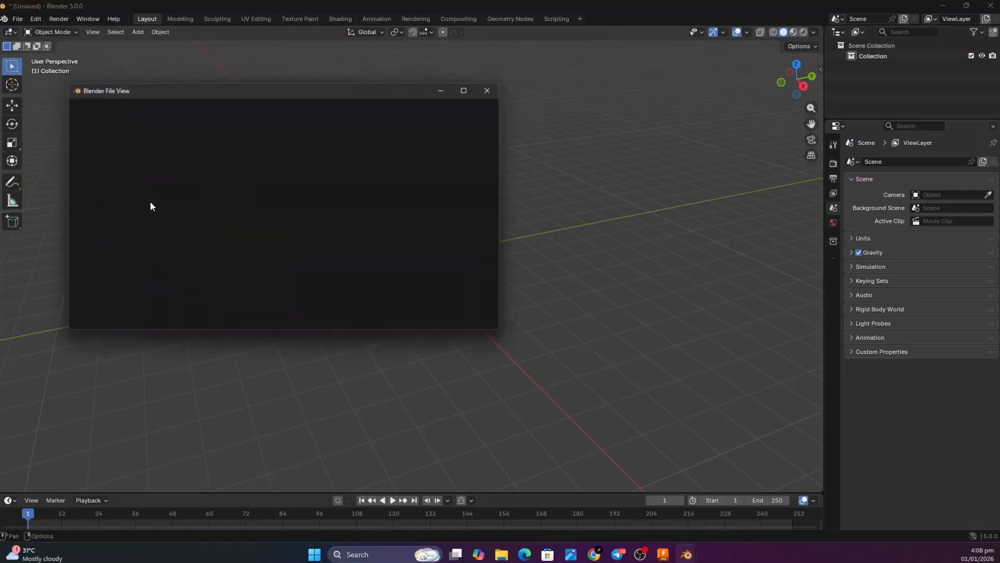
left_click(105, 185)
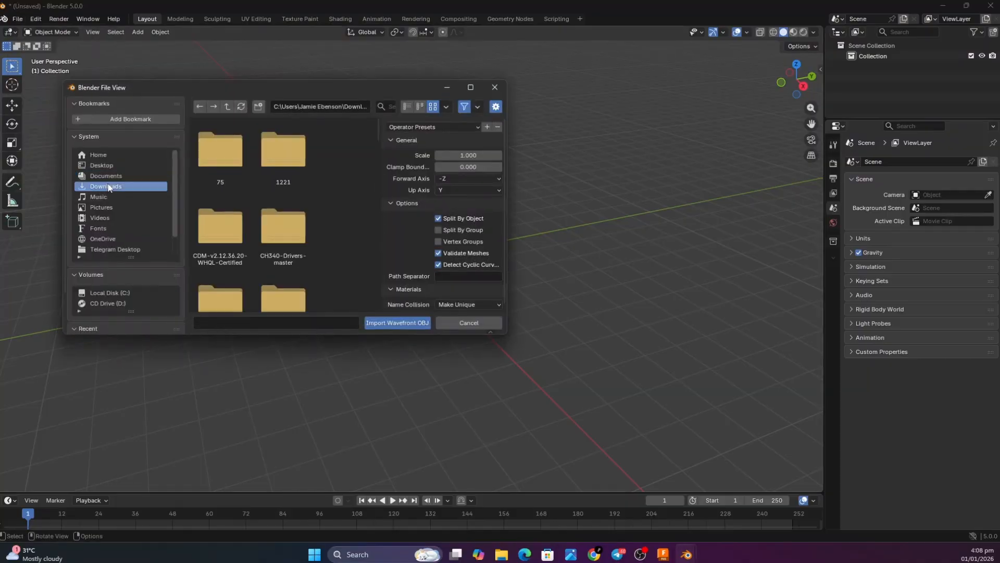
scroll(230, 198, "down", 5)
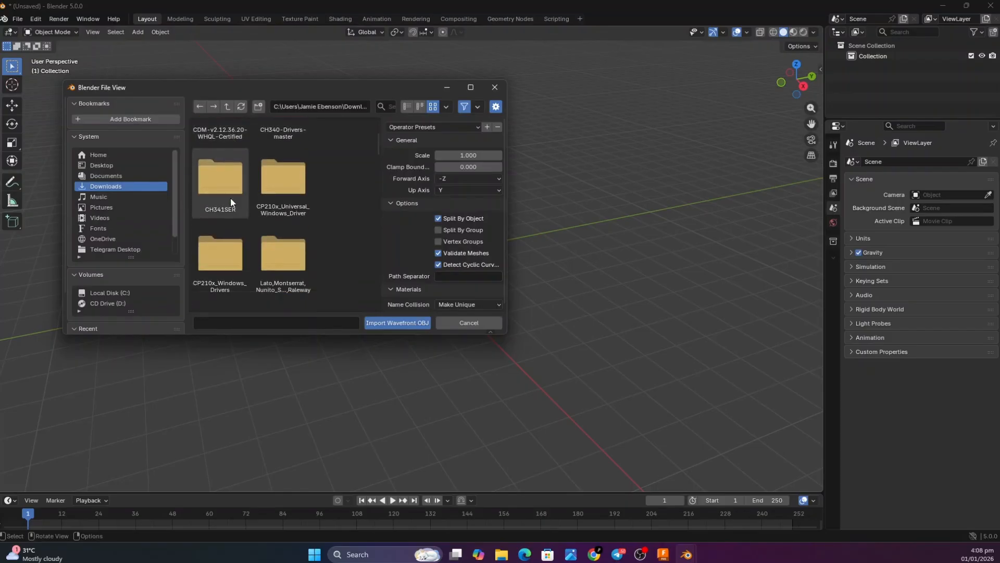
scroll(231, 198, "down", 5)
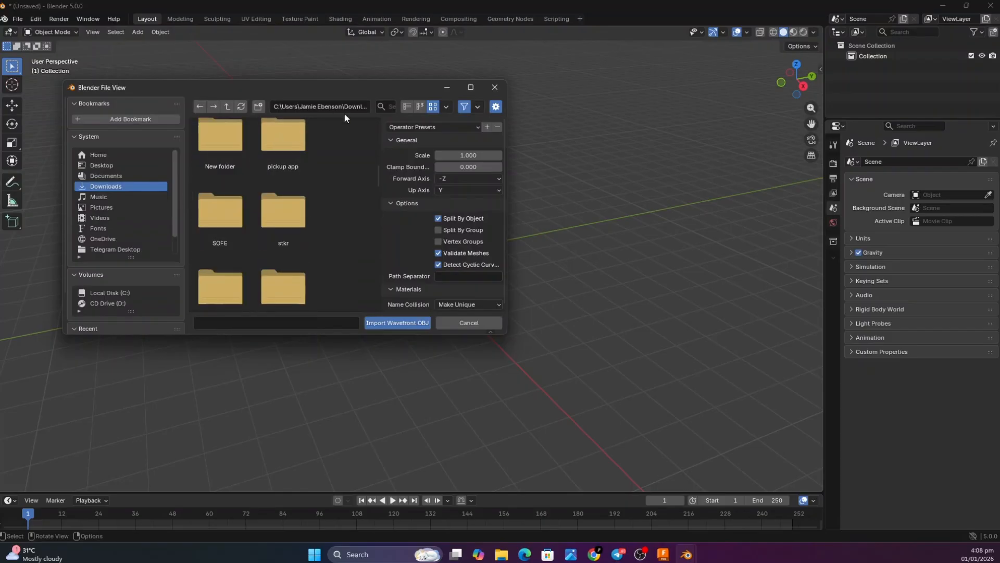
type("yo")
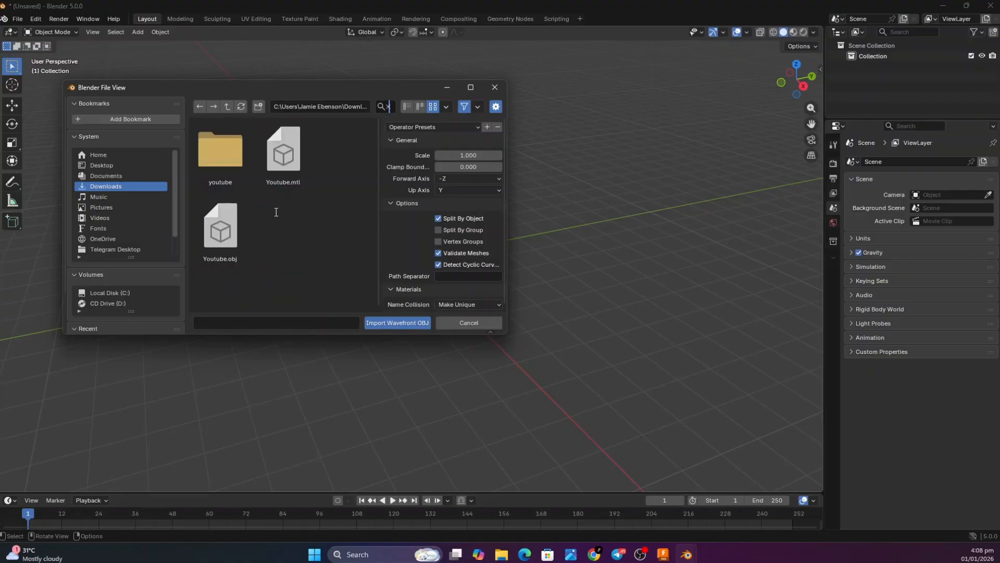
double_click(226, 243)
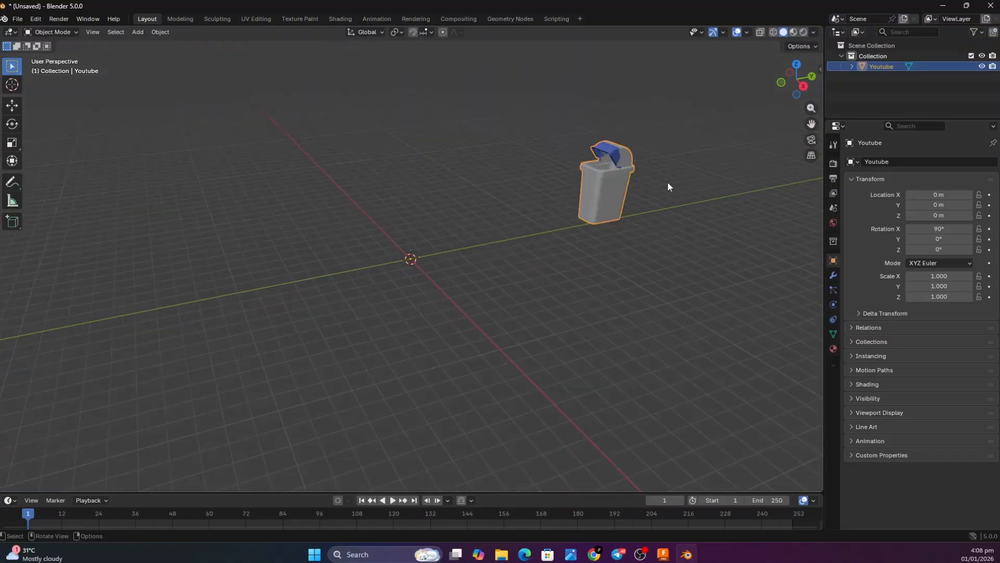
Move the imported bin's geometry to its object origin with Set Origin, Geometry to Origin
scroll(666, 167, "up", 5)
scroll(666, 167, "down", 4)
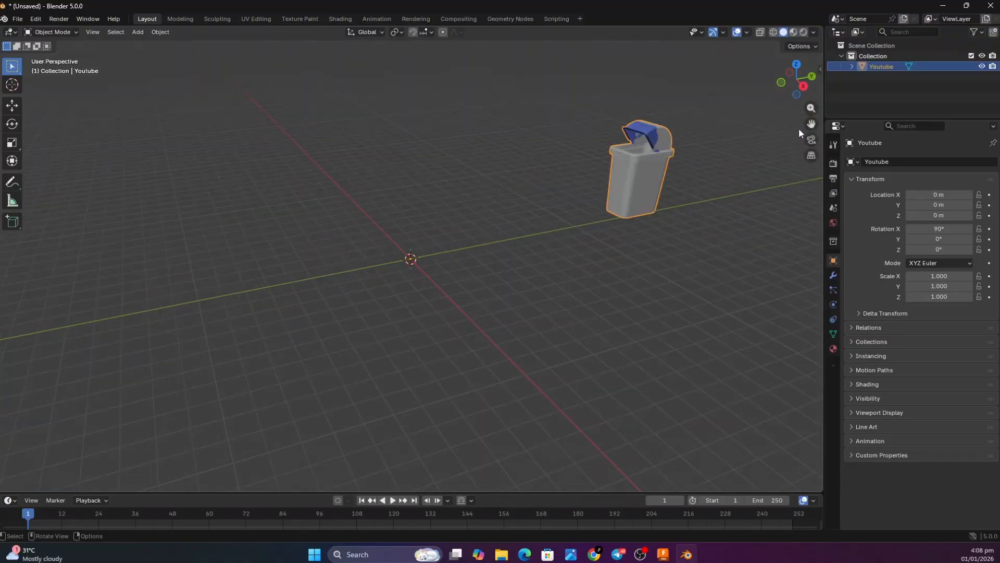
left_click_drag(811, 124, 628, 211)
scroll(512, 160, "down", 6)
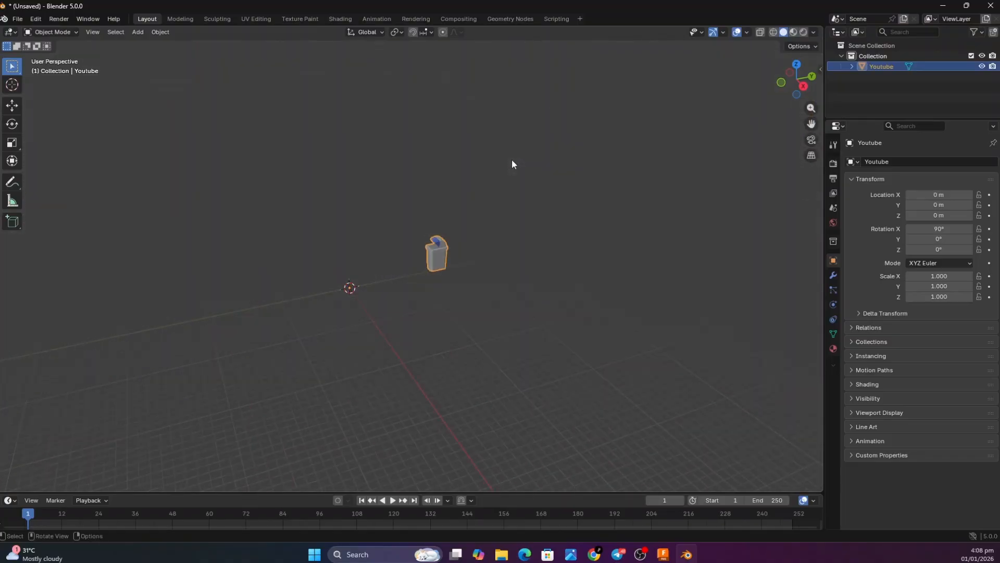
scroll(512, 160, "up", 10)
right_click(530, 236)
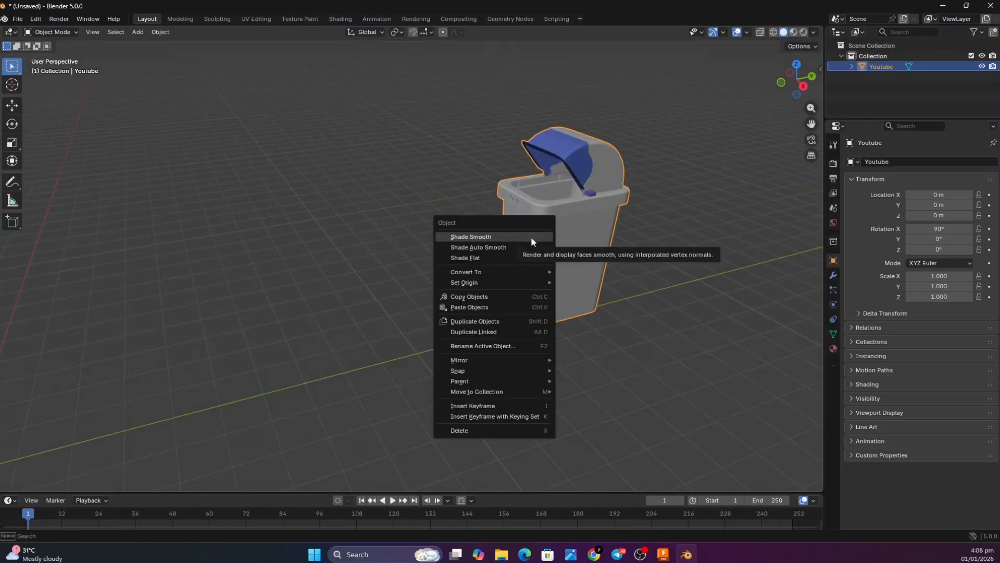
mouse_move(516, 281)
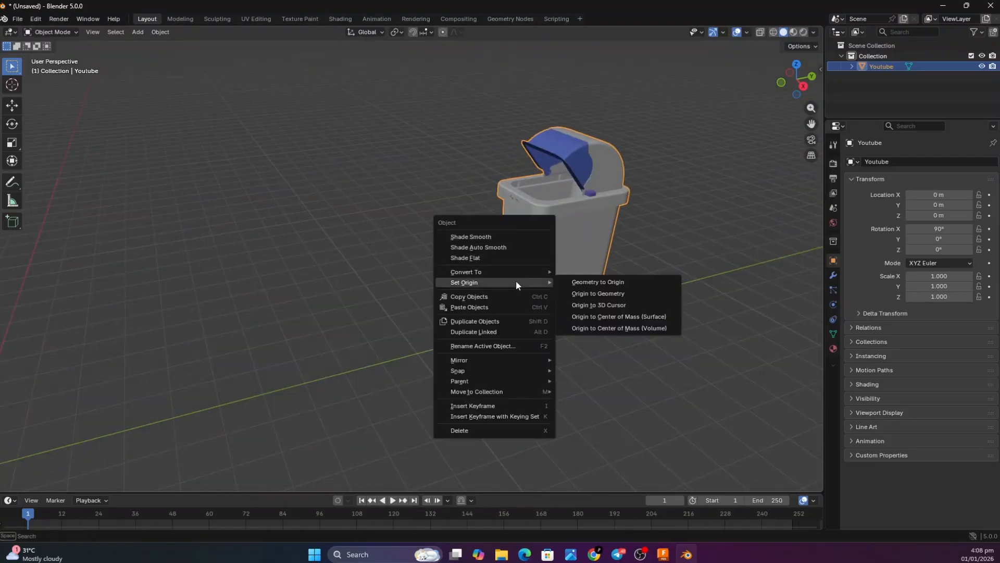
left_click(599, 282)
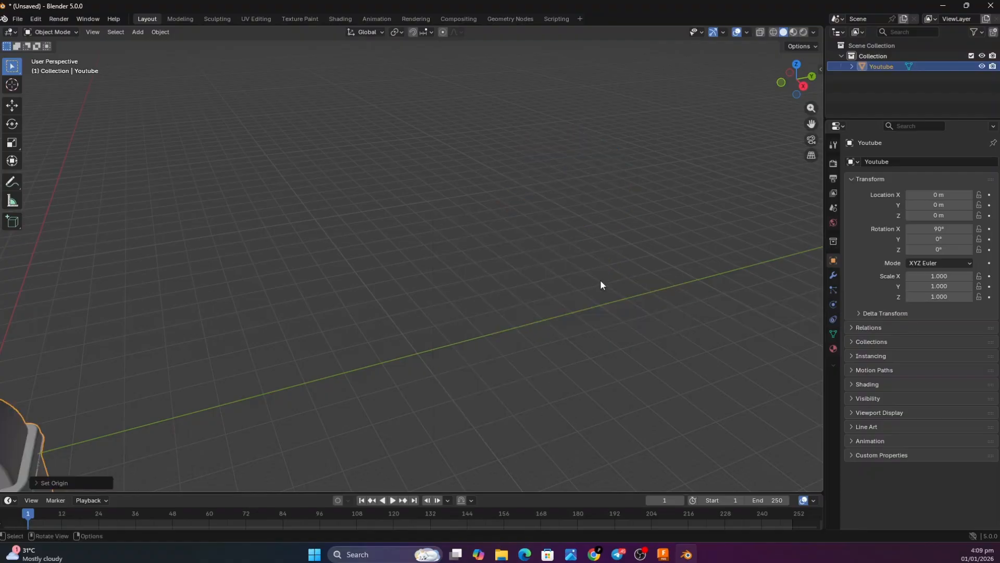
In the right orthographic view, raise the bin about 37.8 m along Z so its base rests on the ground line
scroll(457, 274, "down", 4)
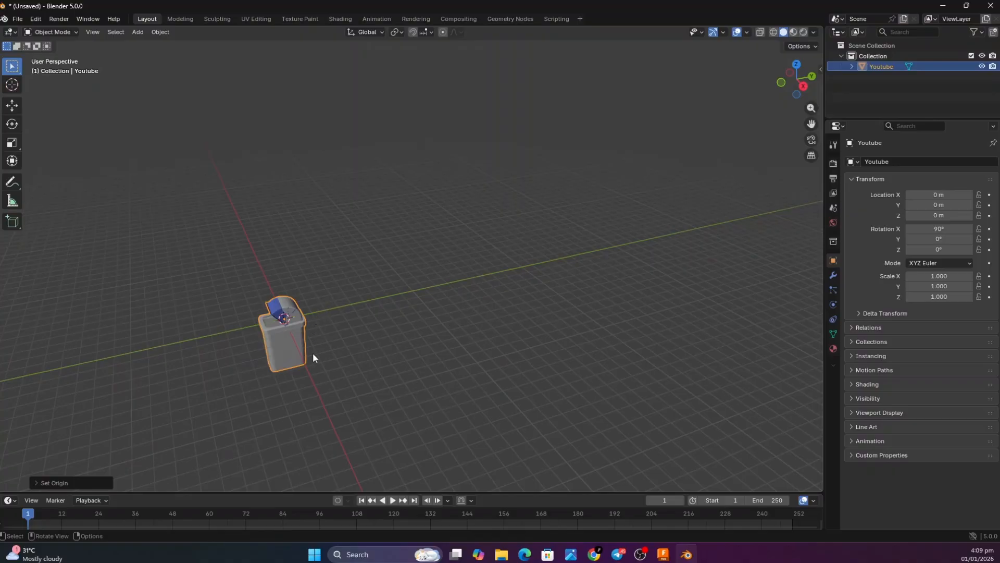
scroll(305, 354, "up", 5)
scroll(341, 322, "down", 2)
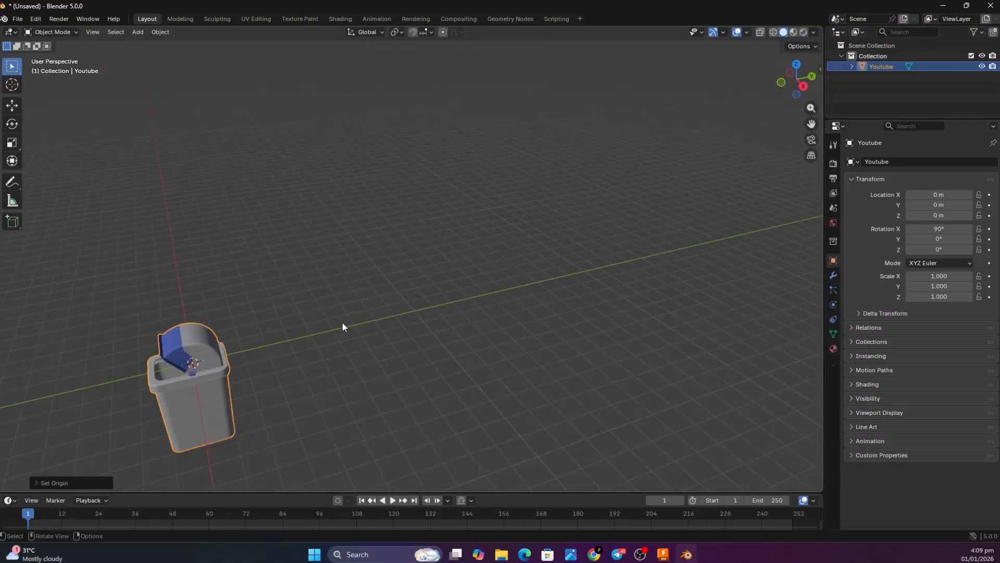
left_click(803, 86)
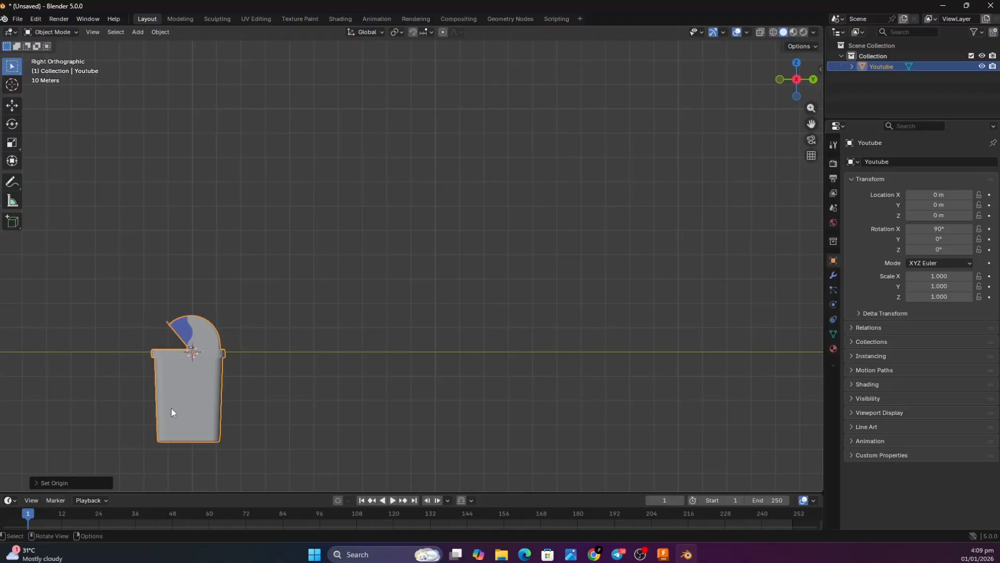
key("g")
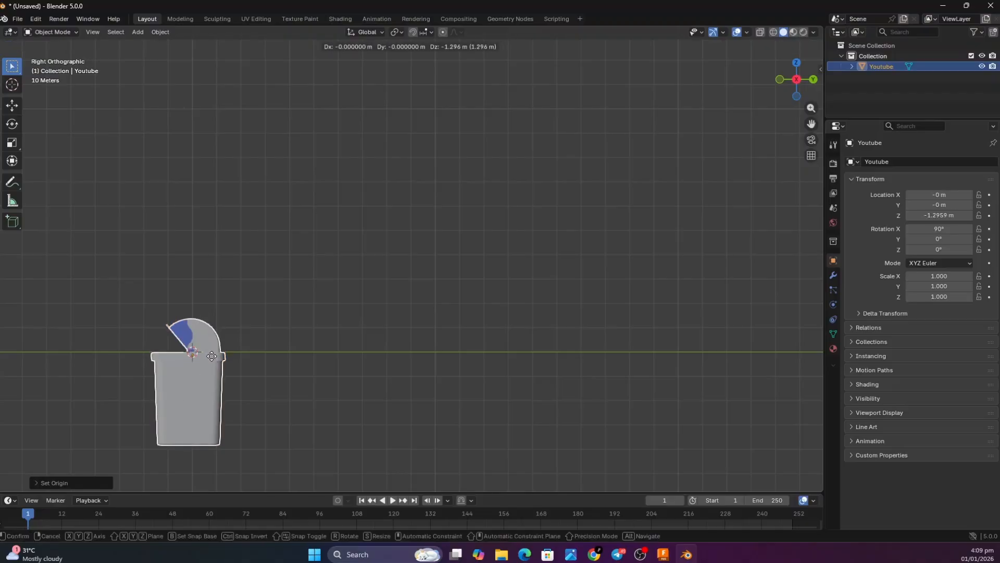
key("z")
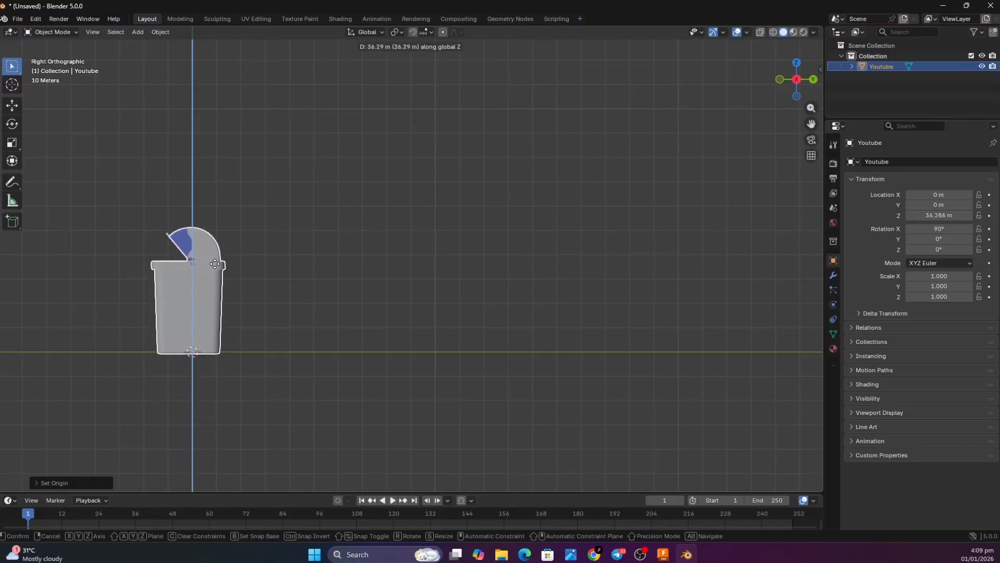
left_click(215, 262)
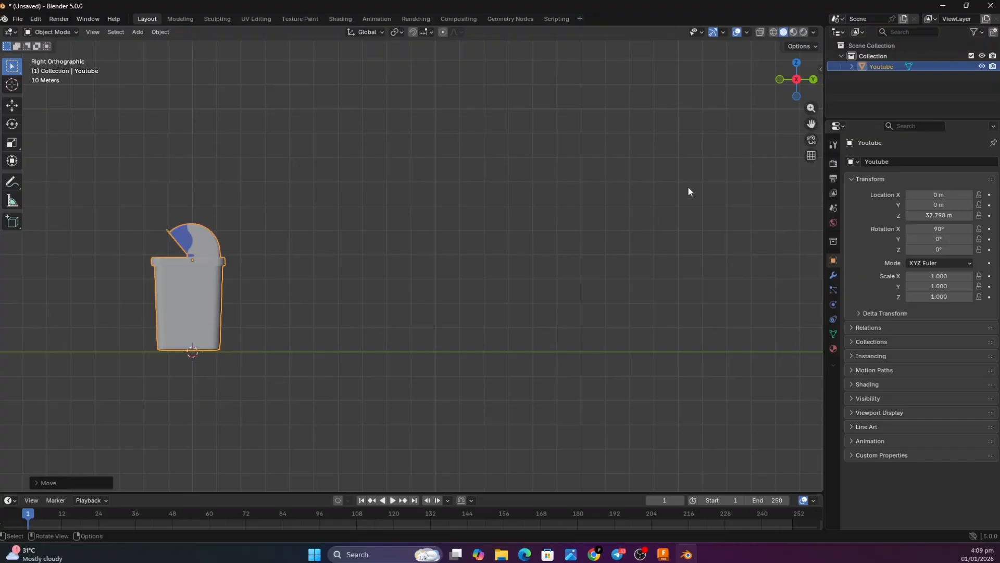
Enter Edit Mode on the bin with face selection and select the upper triangular face on the body's front
left_click_drag(797, 80, 771, 89)
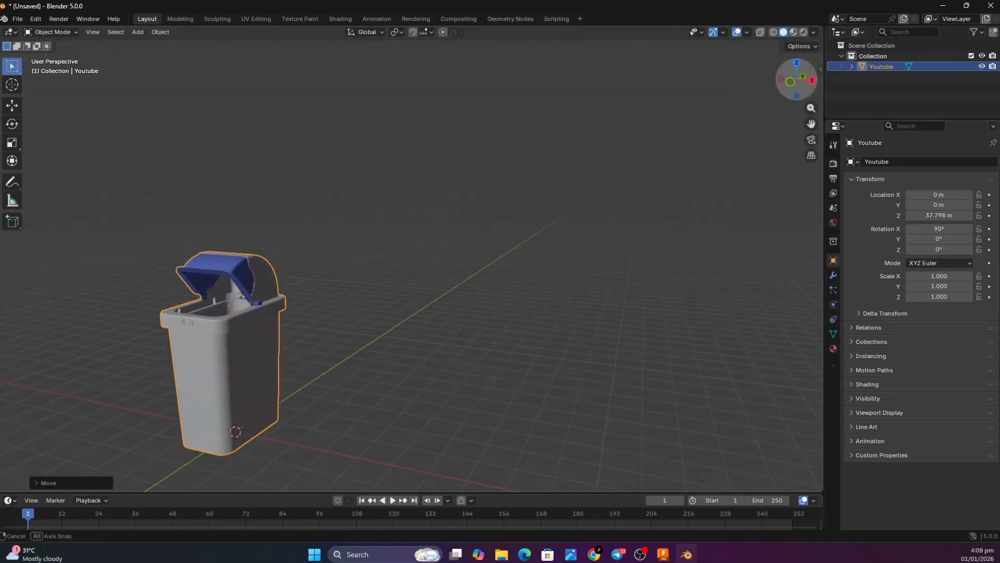
scroll(163, 373, "up", 2)
scroll(171, 375, "down", 4)
scroll(178, 377, "up", 6)
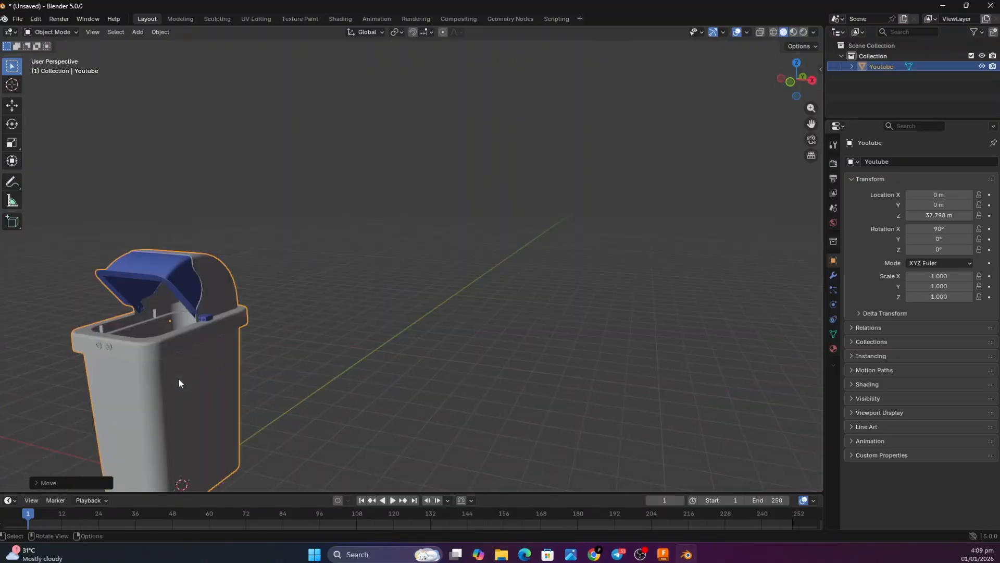
left_click_drag(811, 124, 815, 67)
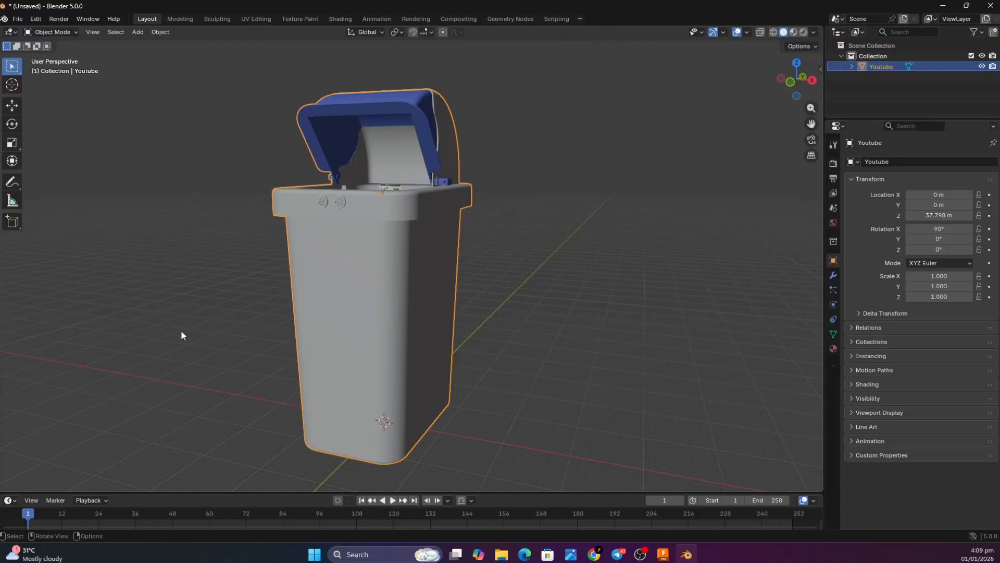
key("Tab")
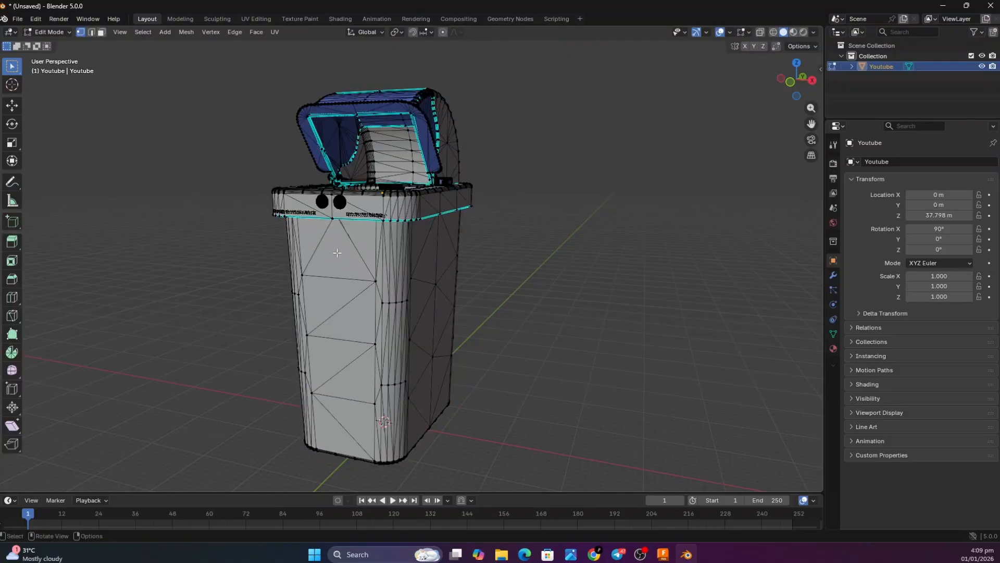
left_click(101, 33)
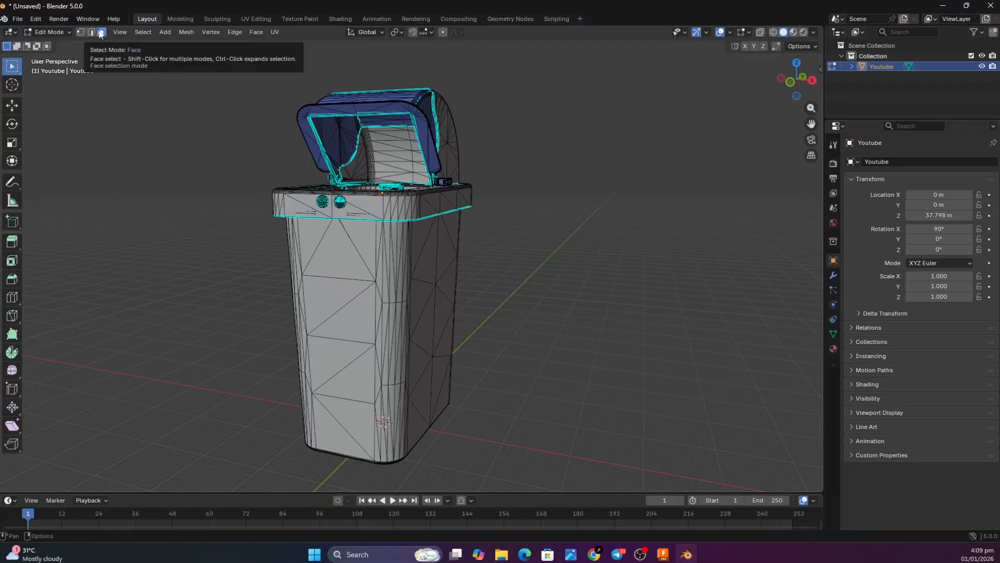
left_click(345, 257)
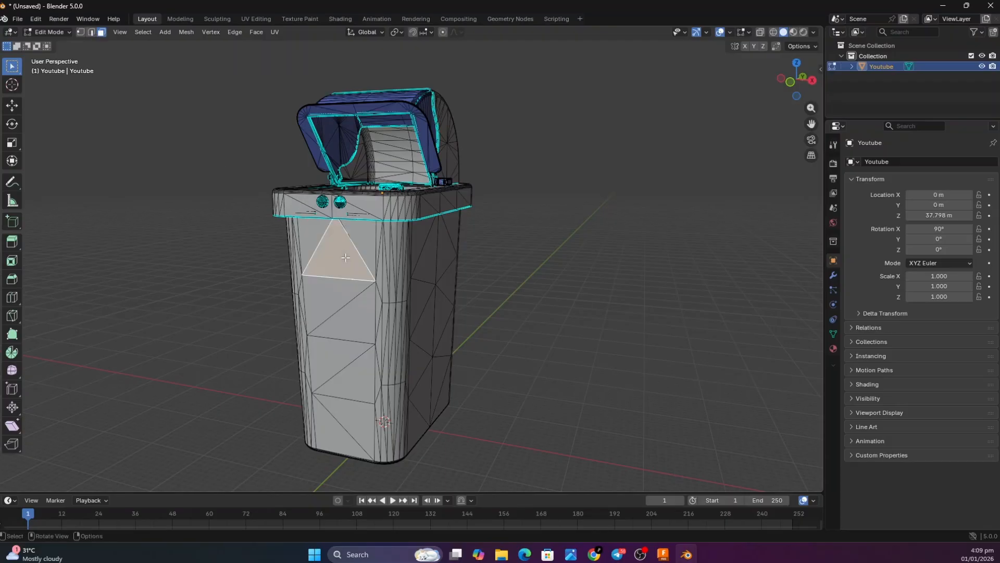
Expand the preview of the Plastic_-_Glossy_(Grey) material and open the choice of render engines
left_click(833, 348)
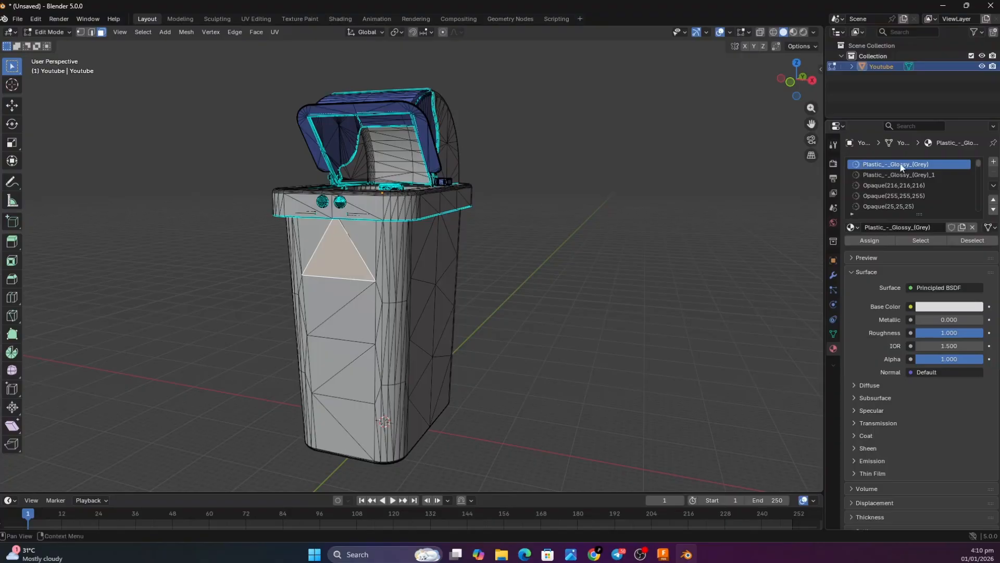
left_click(857, 258)
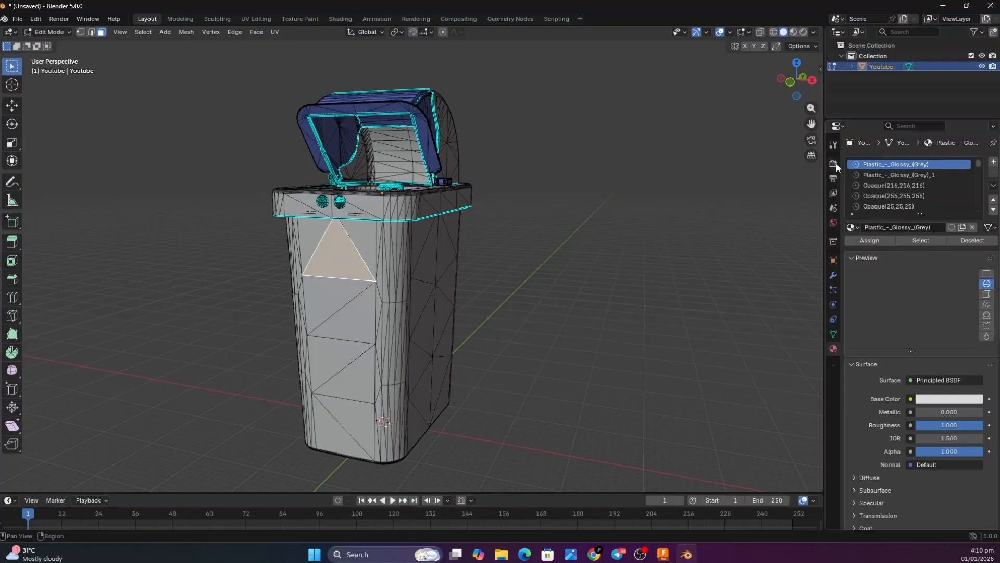
left_click(834, 164)
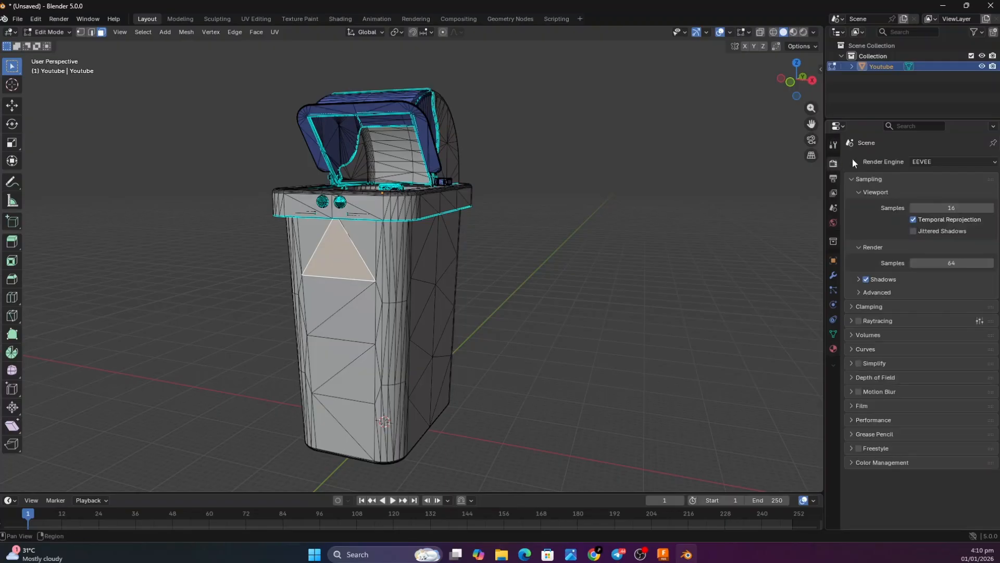
left_click(929, 165)
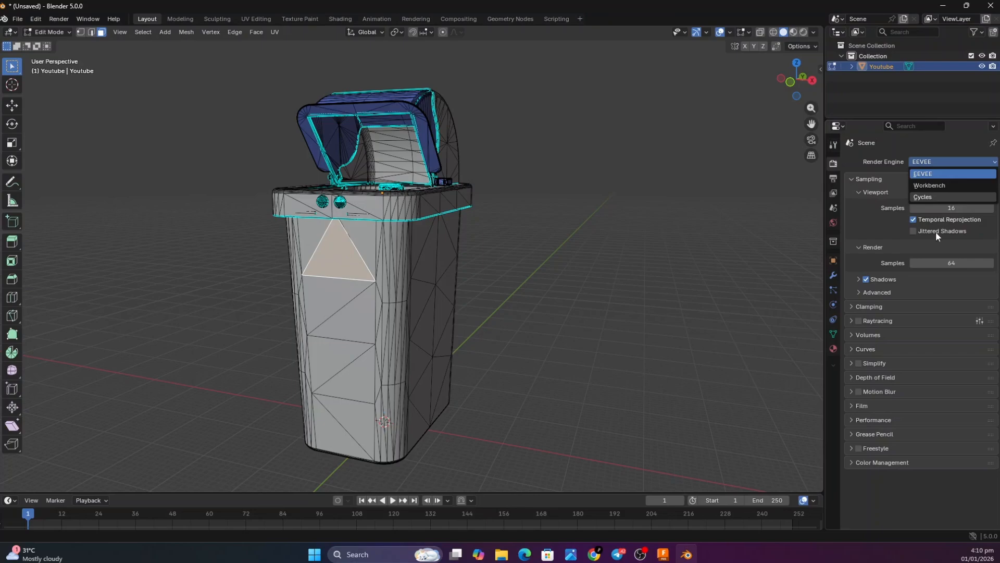
Switch to Autodesk Fusion and close it, saving the unsaved Untitled design as "you" and declining to pause the remaining jobs
left_click(661, 551)
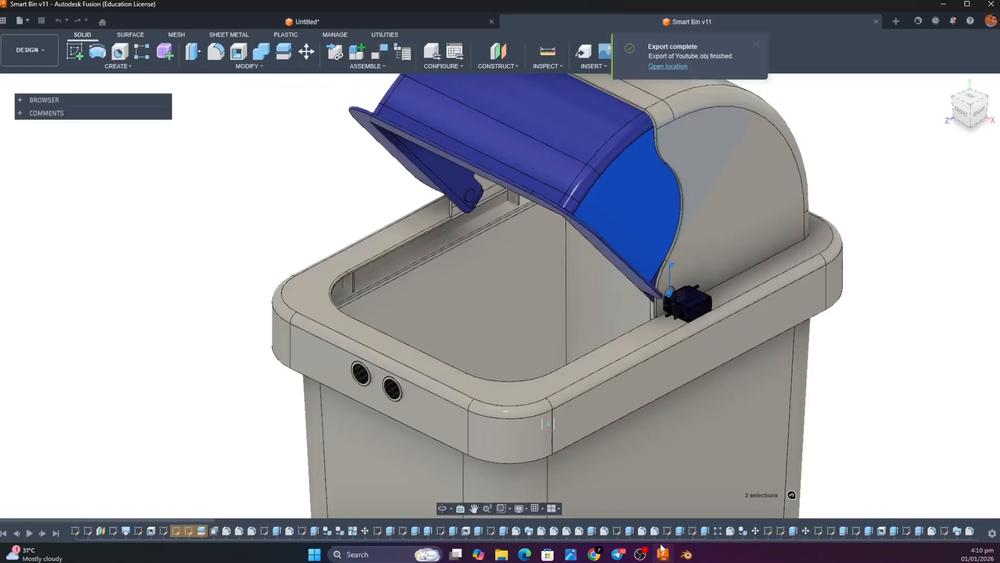
left_click(987, 6)
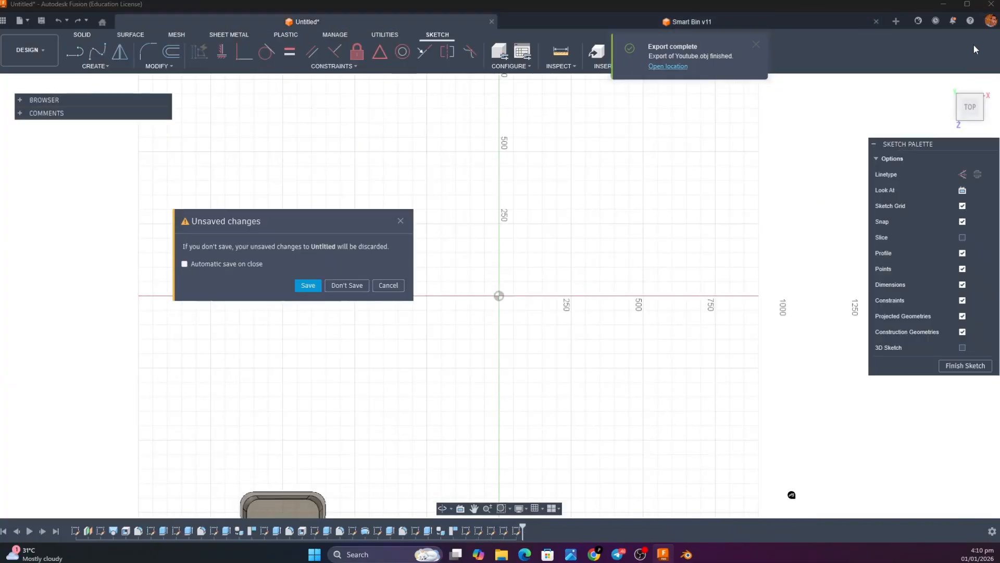
left_click(312, 288)
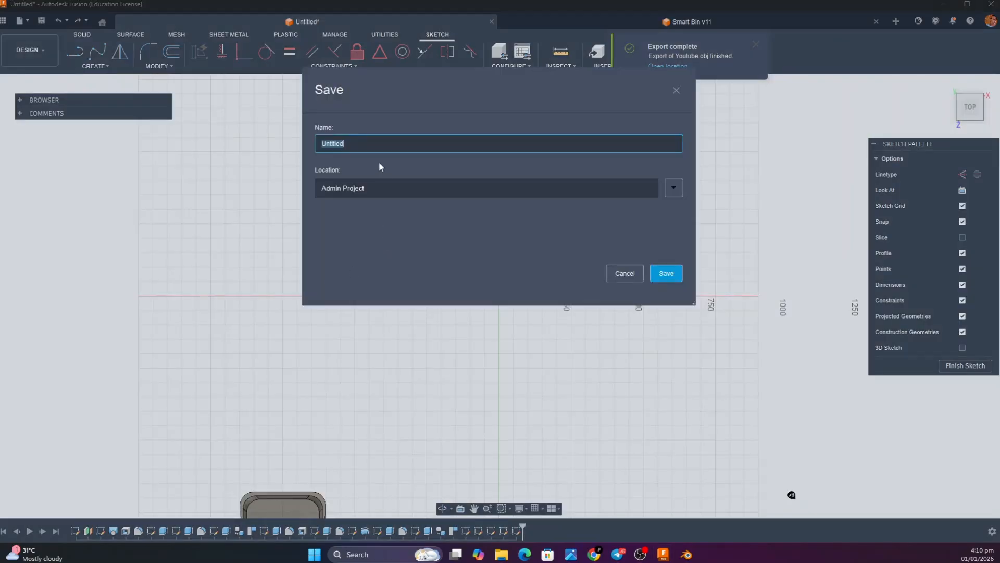
type("you")
key("Return")
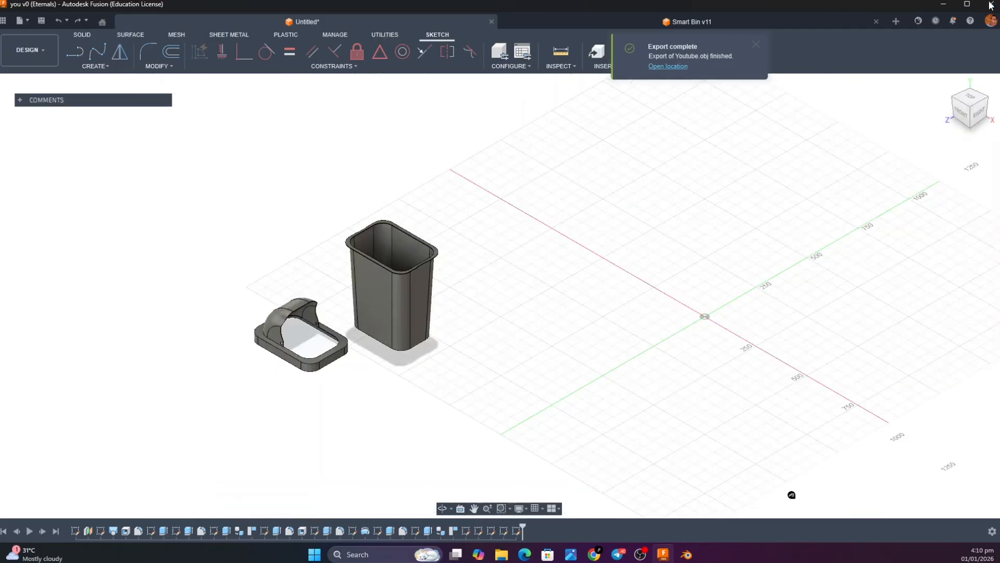
left_click(990, 5)
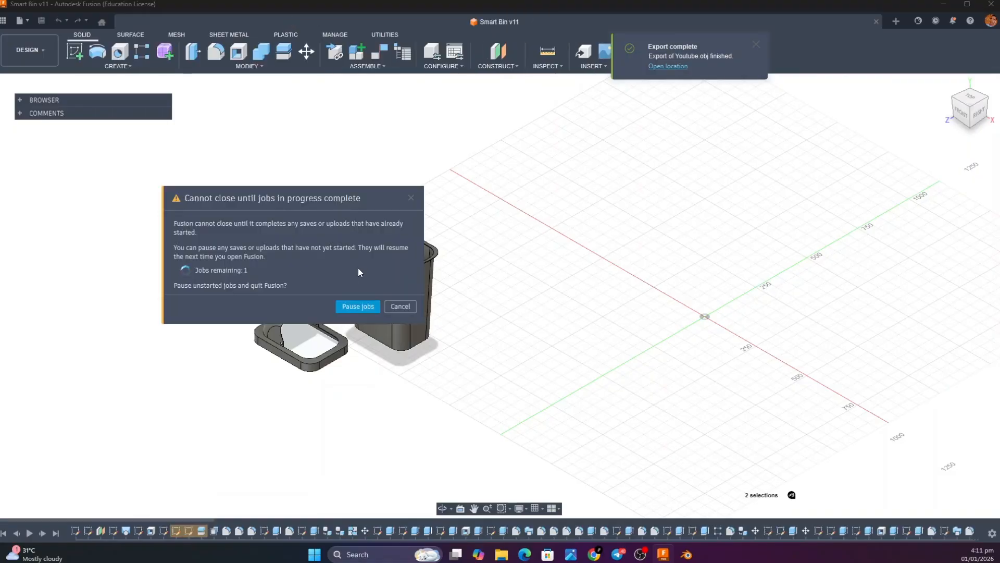
left_click(399, 306)
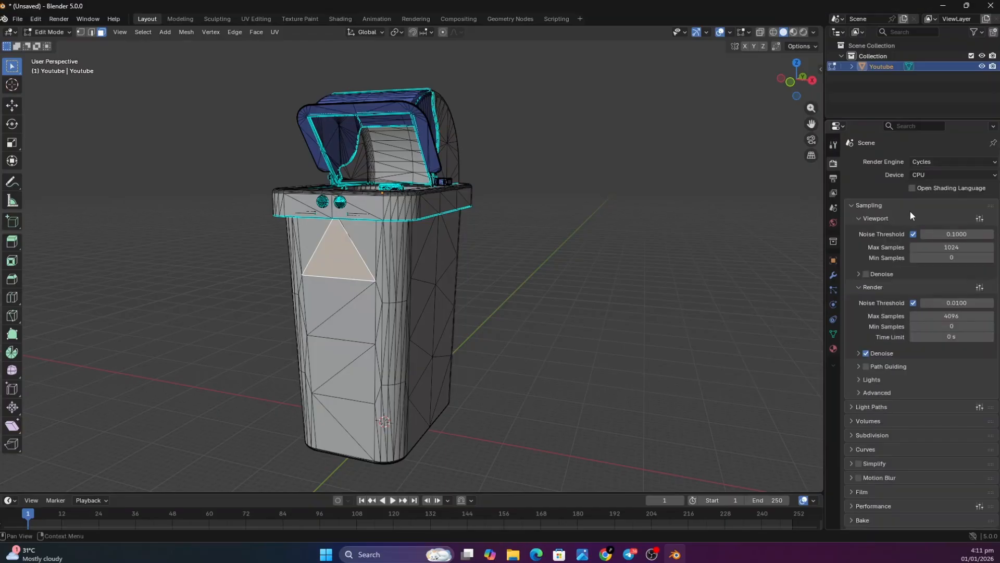
Expand the preview of the Plastic_-_Glossy_(Grey) material, darken its base color to a medium grey and set its roughness to 0.3
left_click(838, 347)
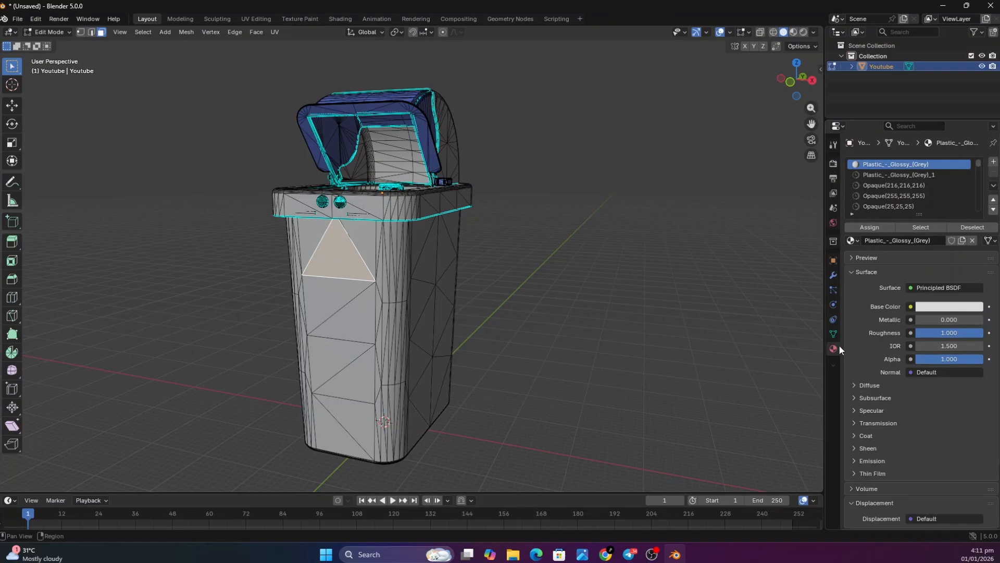
left_click(856, 258)
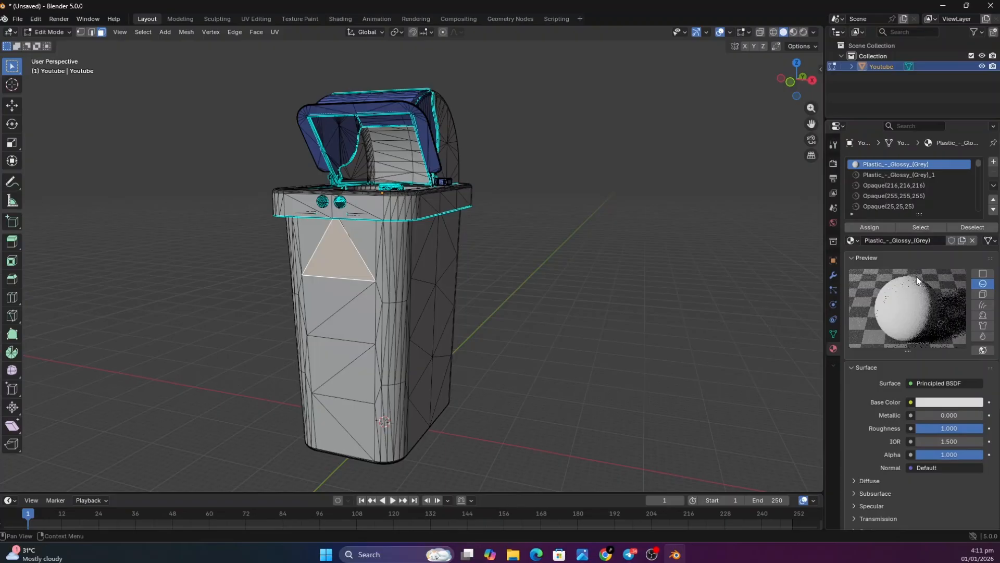
left_click(961, 402)
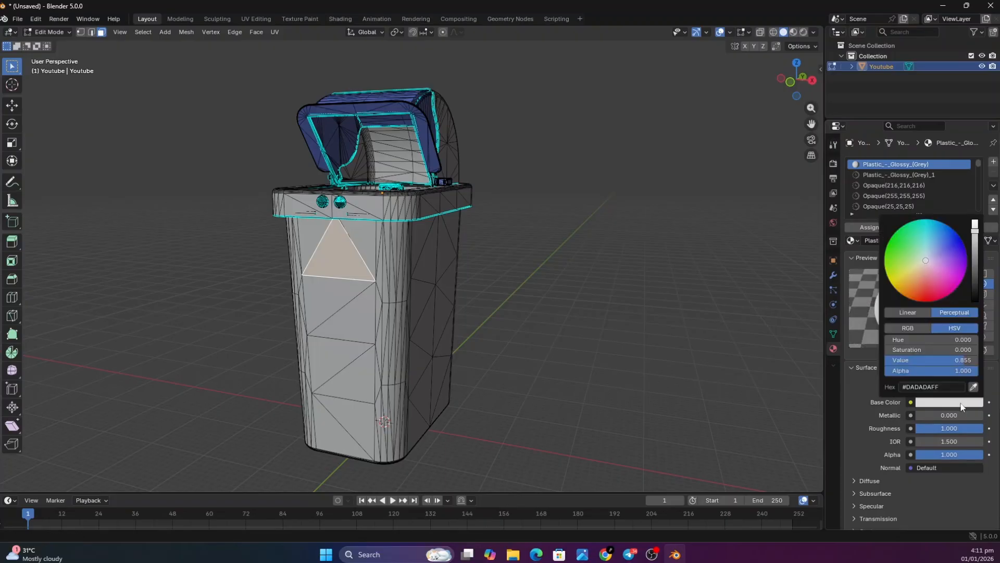
left_click_drag(975, 231, 975, 263)
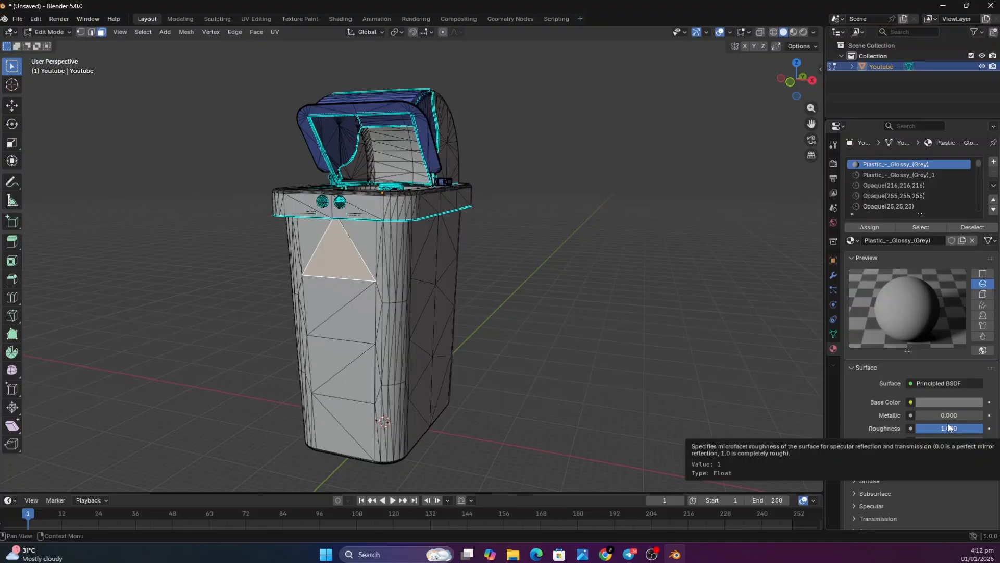
left_click_drag(948, 427, 891, 428)
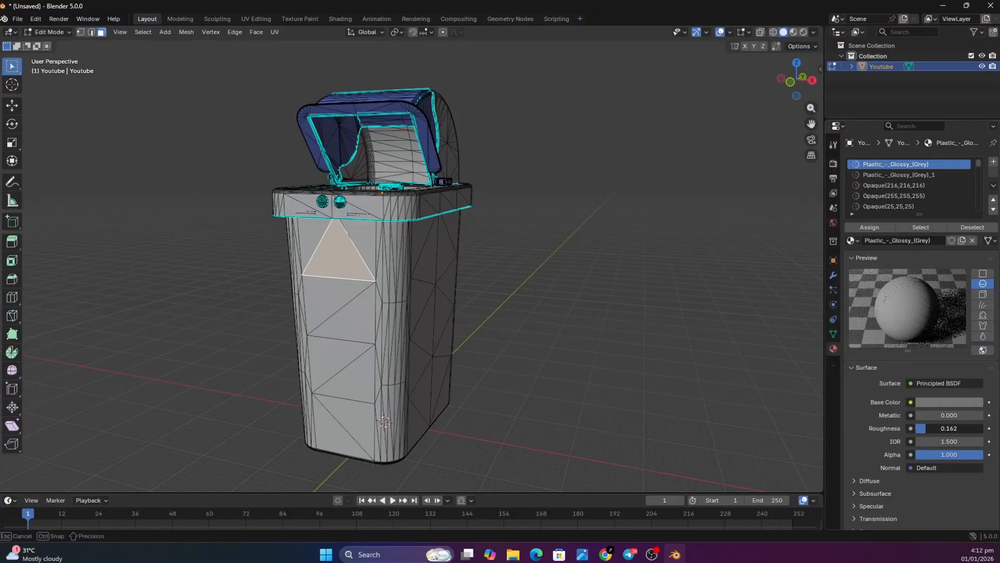
left_click_drag(891, 427, 936, 428)
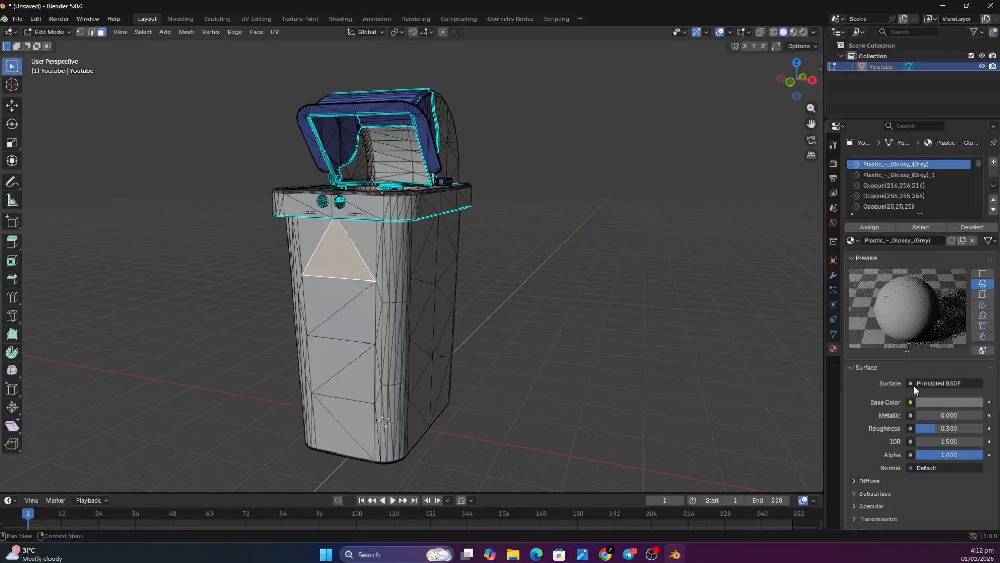
Add a material slot to the bin and create a new default material in it
scroll(913, 386, "down", 1)
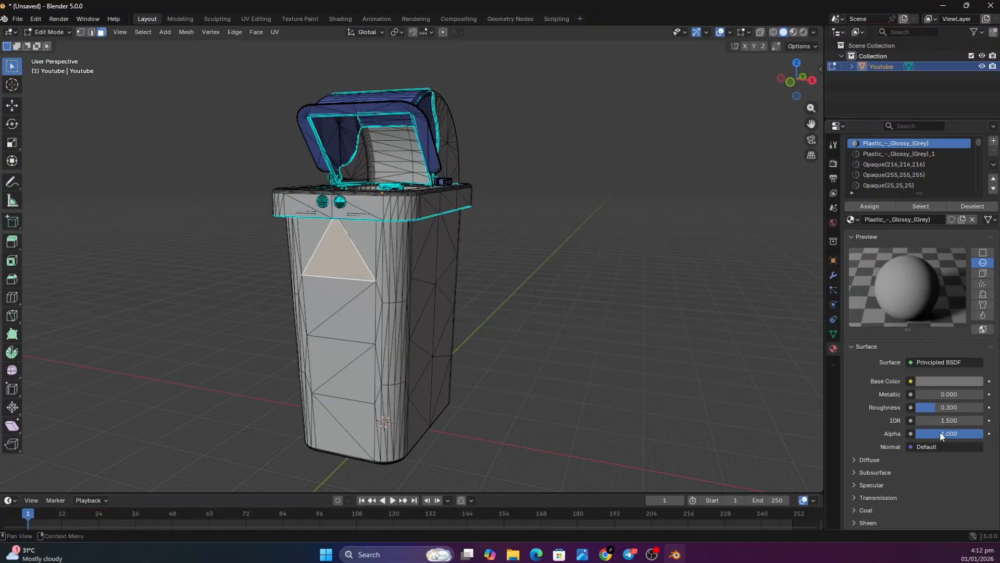
left_click(994, 142)
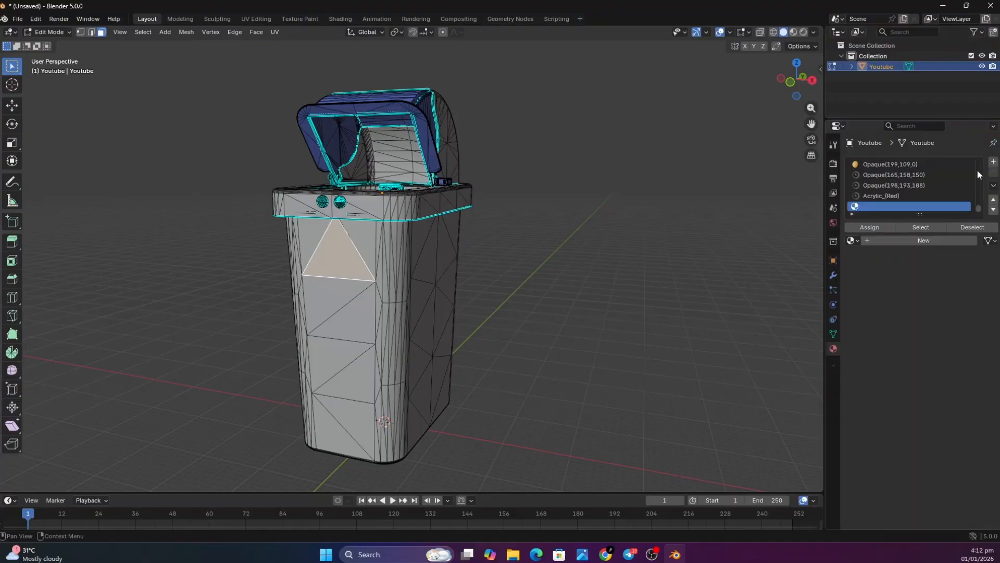
left_click(945, 241)
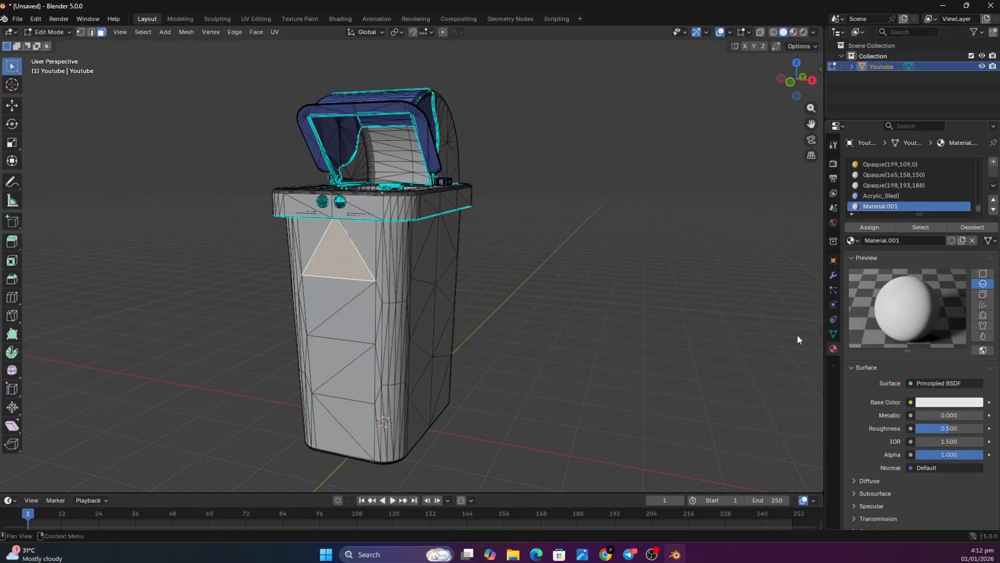
Select the front body face just below the upper triangle and set the metallic value of its grey plastic material to 0.3
left_click(336, 287)
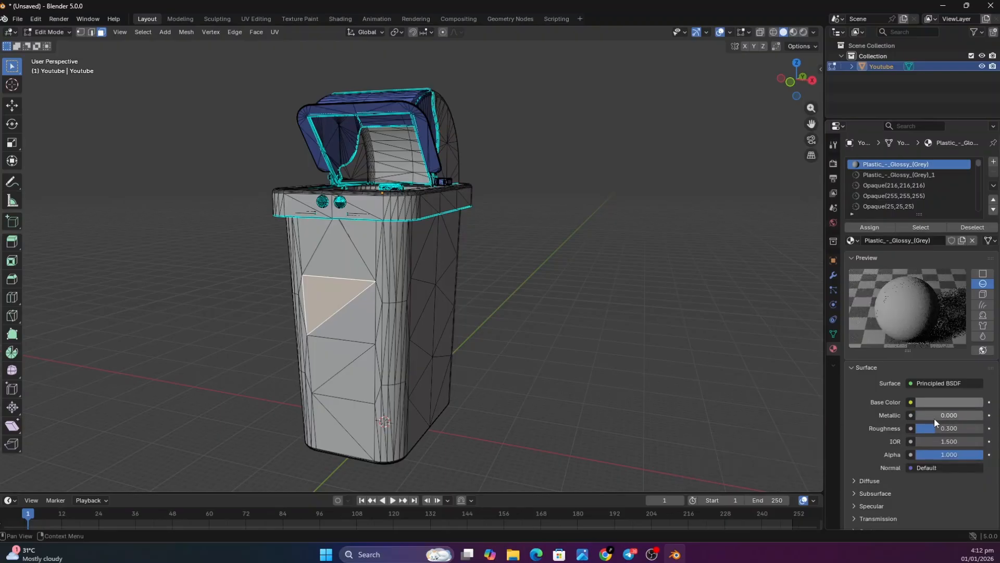
mouse_move(933, 418)
left_mouse_down()
mouse_move(952, 418)
mouse_move(937, 417)
left_mouse_up()
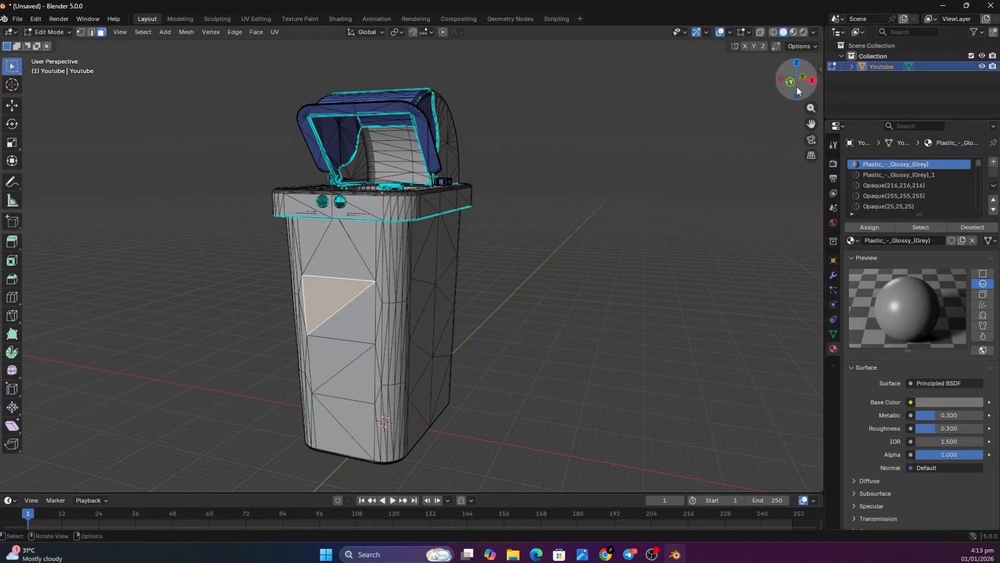
Select a side face of the blue lid and darken the base color of its Plastic_-_Glossy_(Grey)_1 material to a deep navy blue
left_click(284, 202)
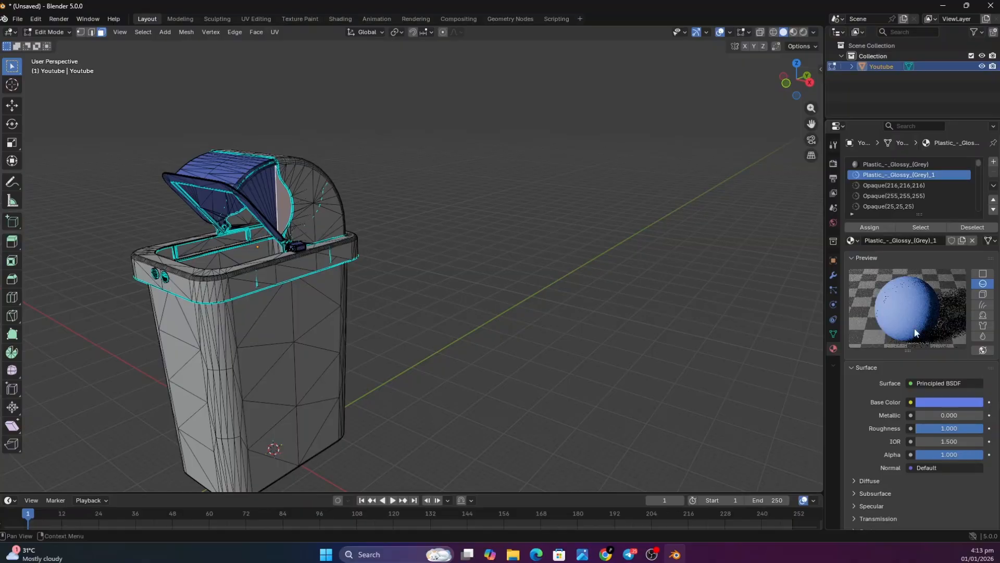
left_click(949, 402)
left_click_drag(974, 229, 993, 359)
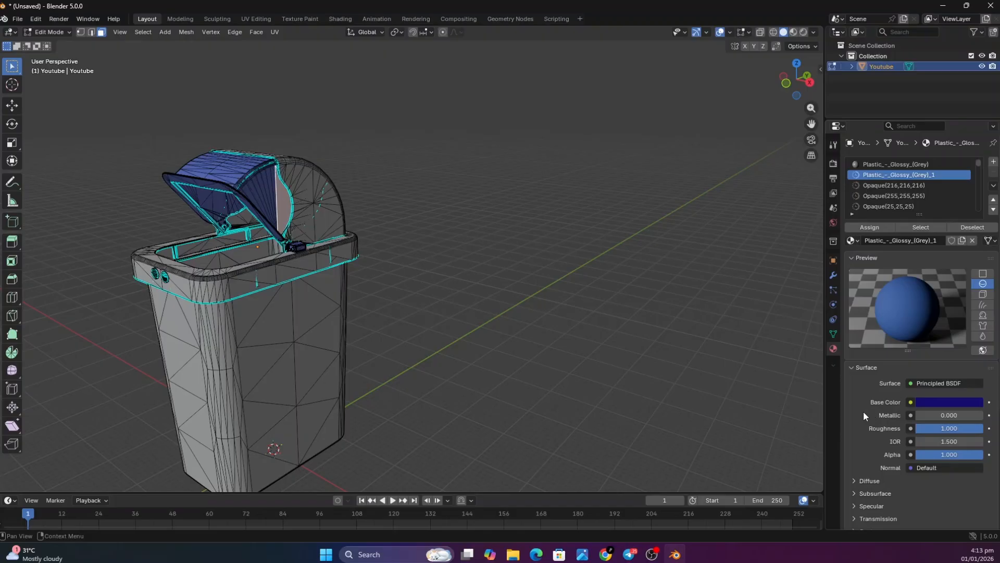
Set the blue lid material's roughness to 0.2 and its metallic value to about 0.34
left_click_drag(952, 426, 929, 428)
left_click(929, 427)
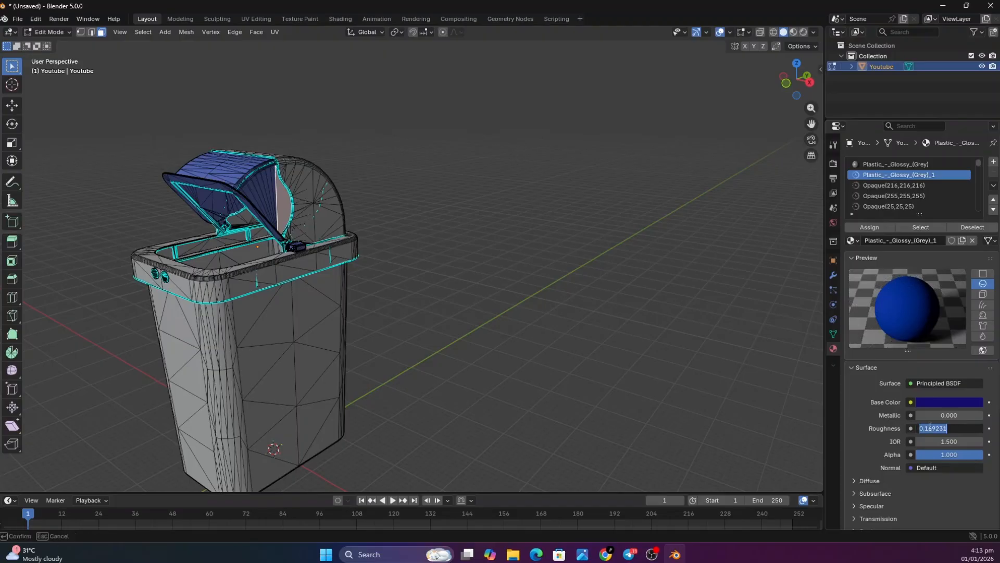
type("0.2")
key("Return")
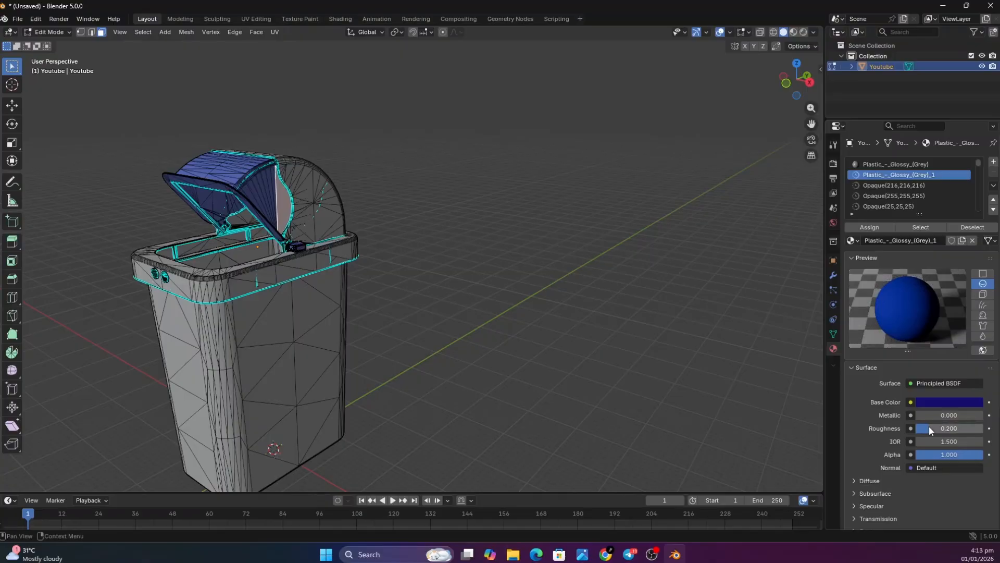
left_click_drag(930, 416, 939, 415)
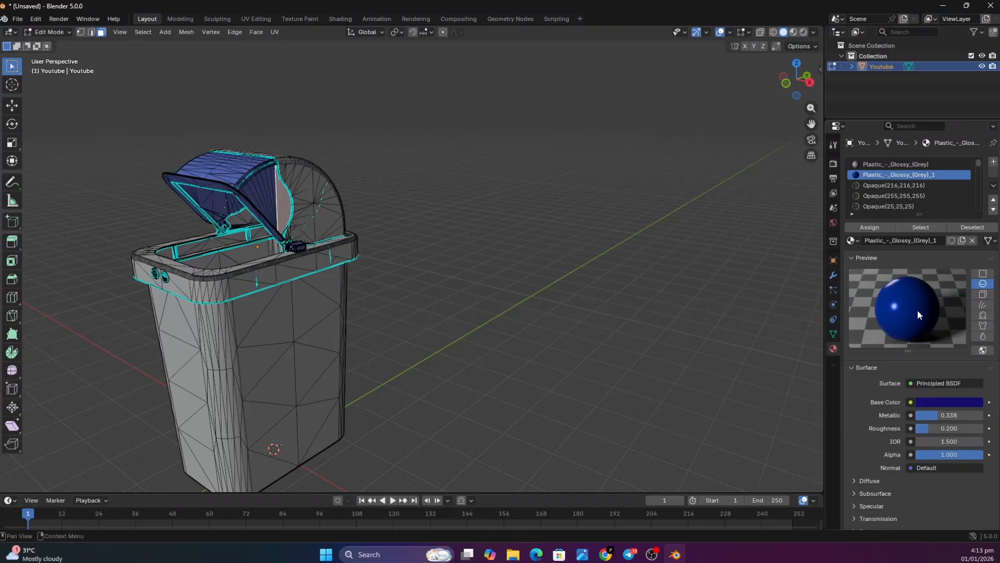
Expand the Transmission settings of the blue lid material and set the transmission weight to 0.5
scroll(934, 434, "down", 3)
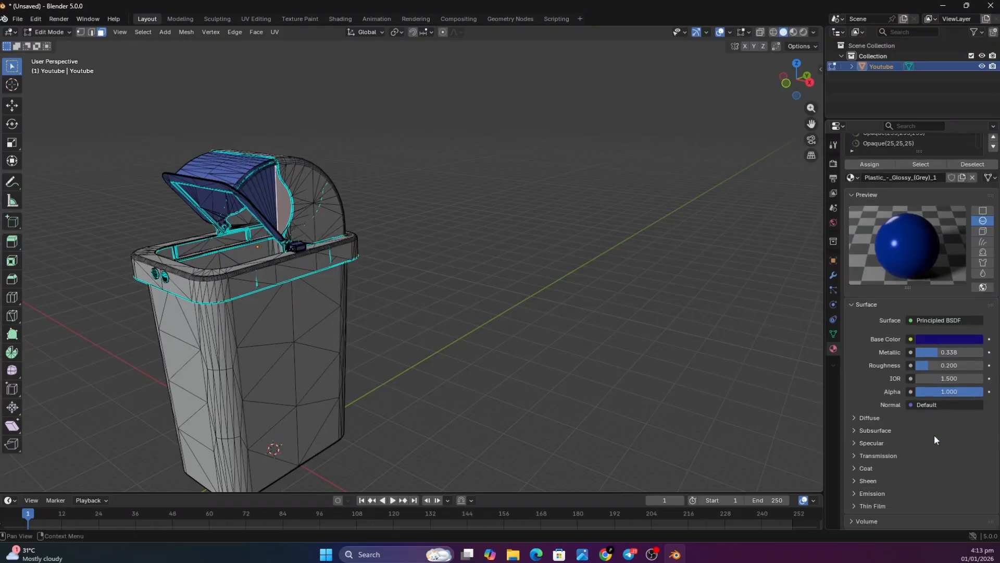
scroll(934, 441, "down", 1)
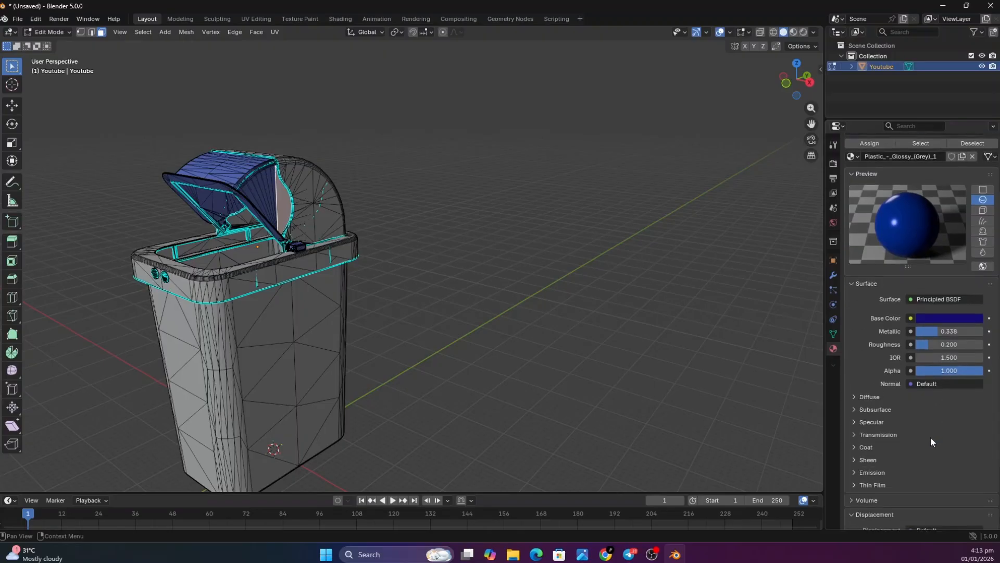
scroll(932, 441, "down", 3)
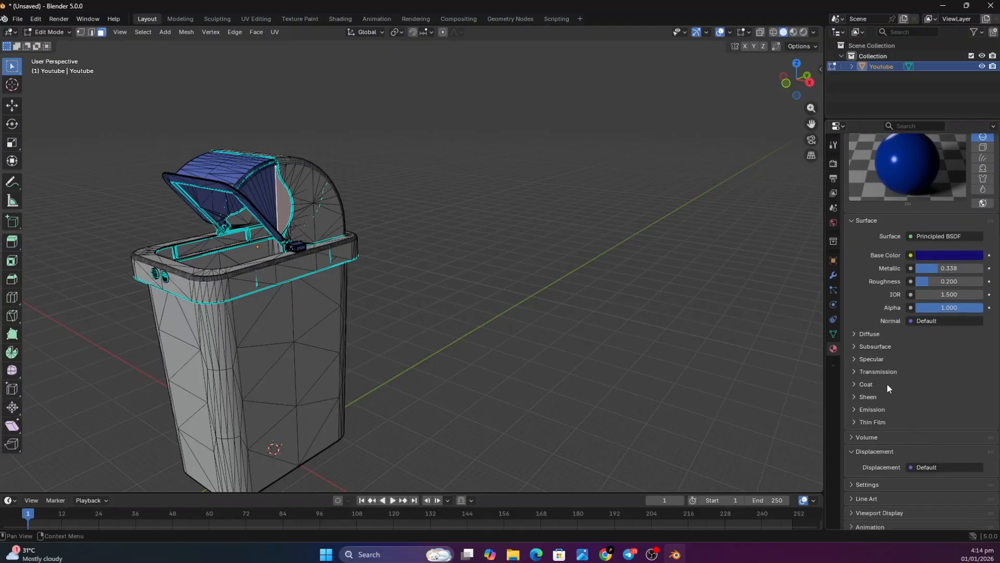
left_click(883, 374)
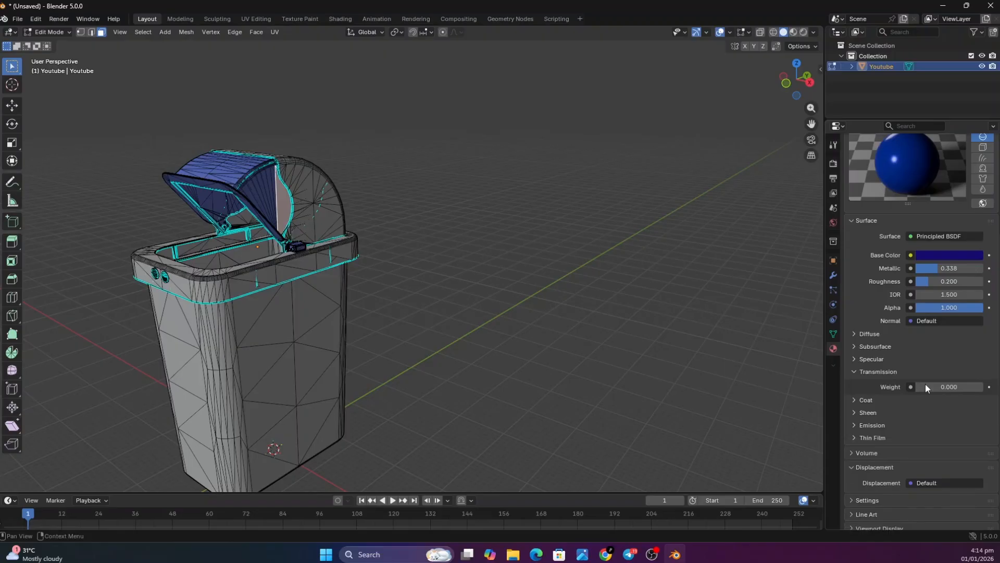
left_click_drag(926, 387, 942, 386)
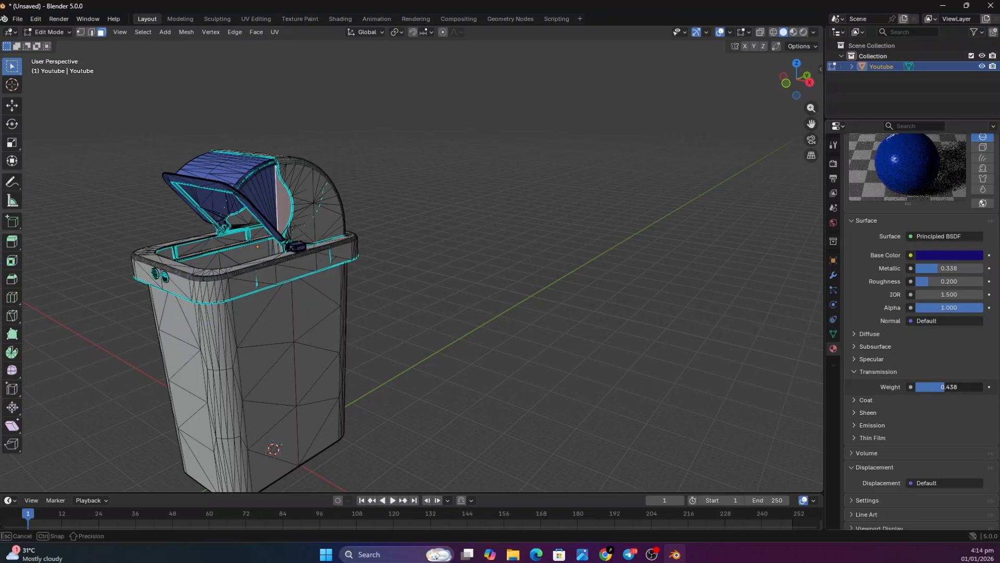
left_click(945, 386)
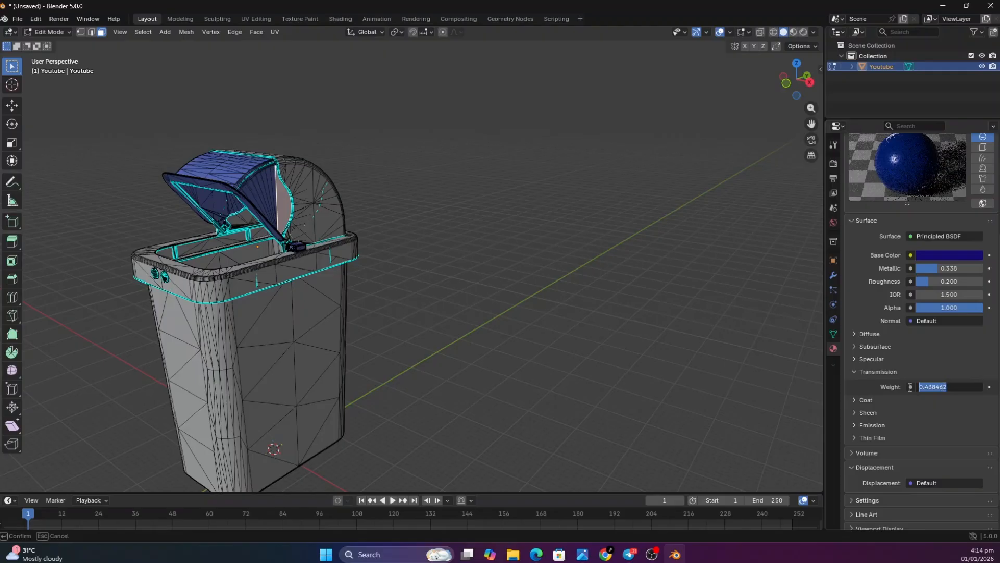
type("0.5")
key("Return")
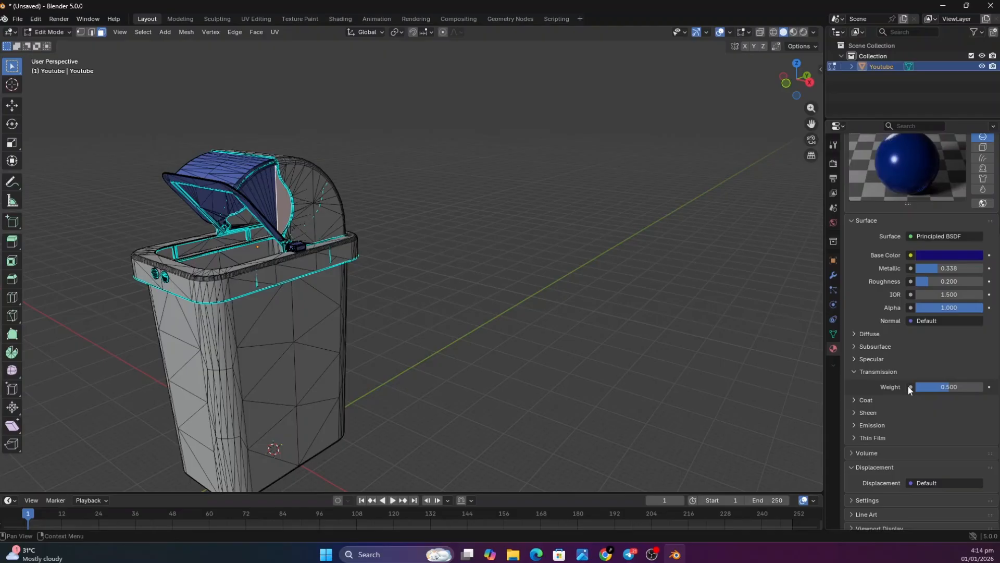
scroll(944, 277, "up", 3)
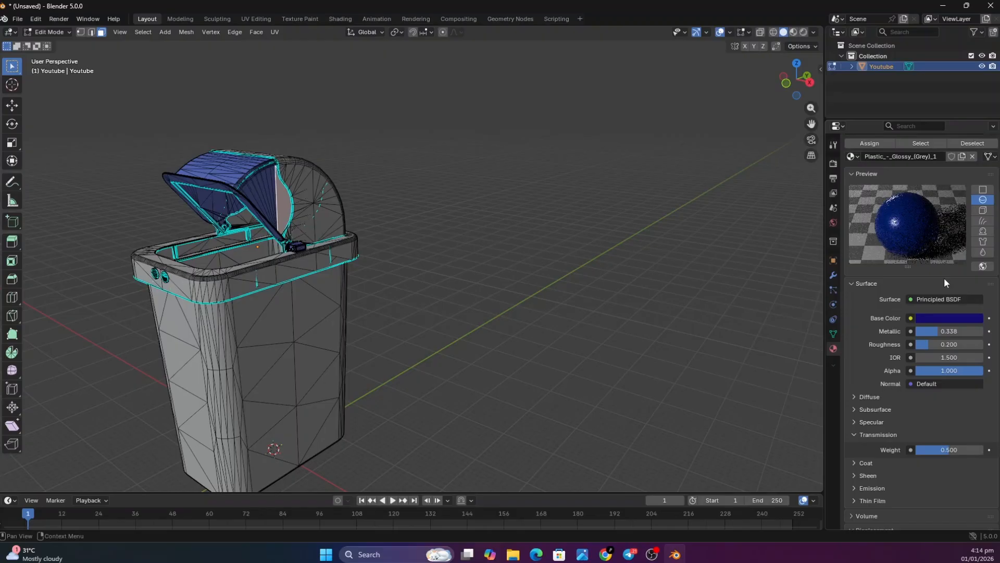
Select a face on the small servo beside the lid hinge and set the roughness of its Acrylic_(Red) material to 0.5
scroll(944, 277, "up", 2)
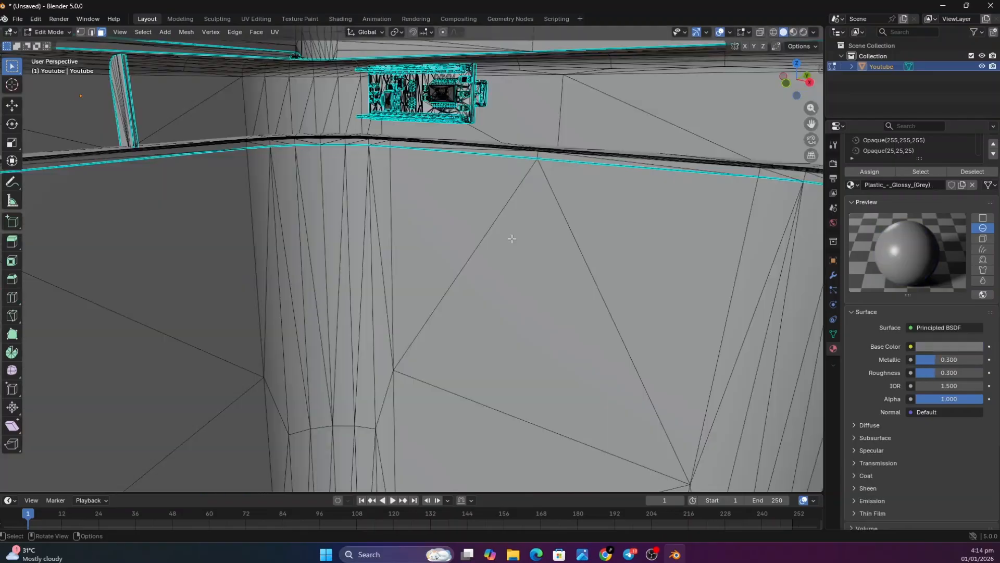
scroll(512, 238, "down", 10)
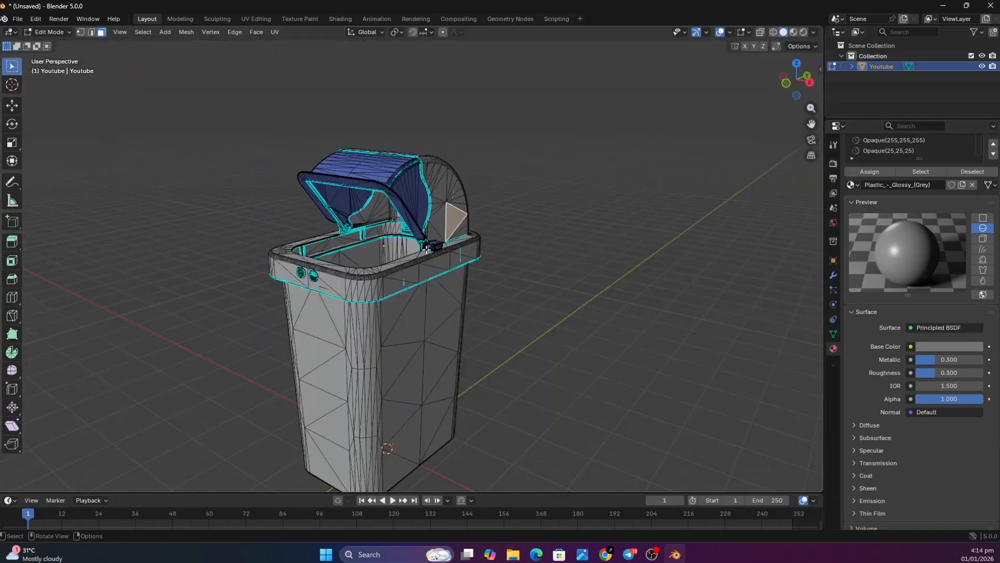
scroll(427, 249, "up", 6)
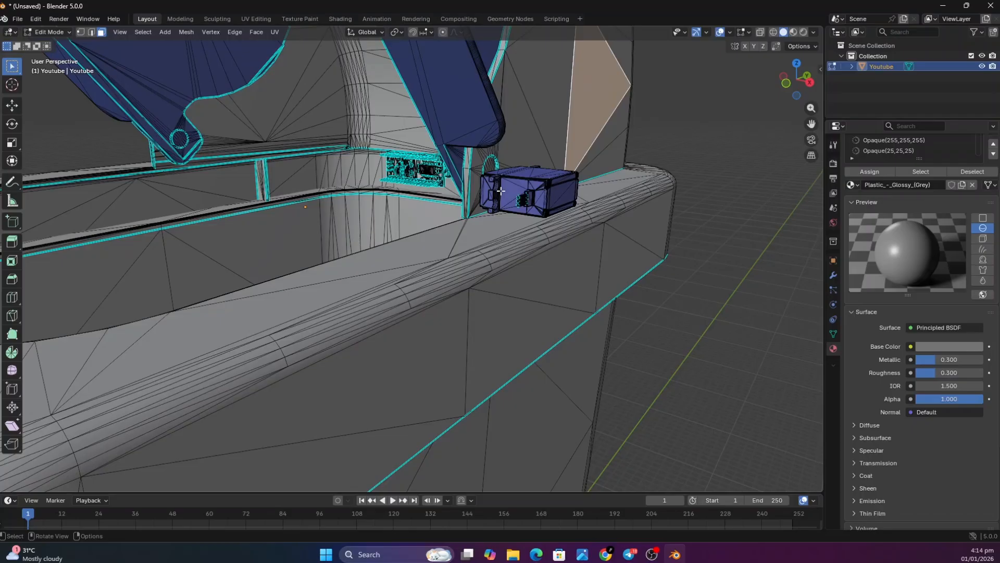
left_click(500, 190)
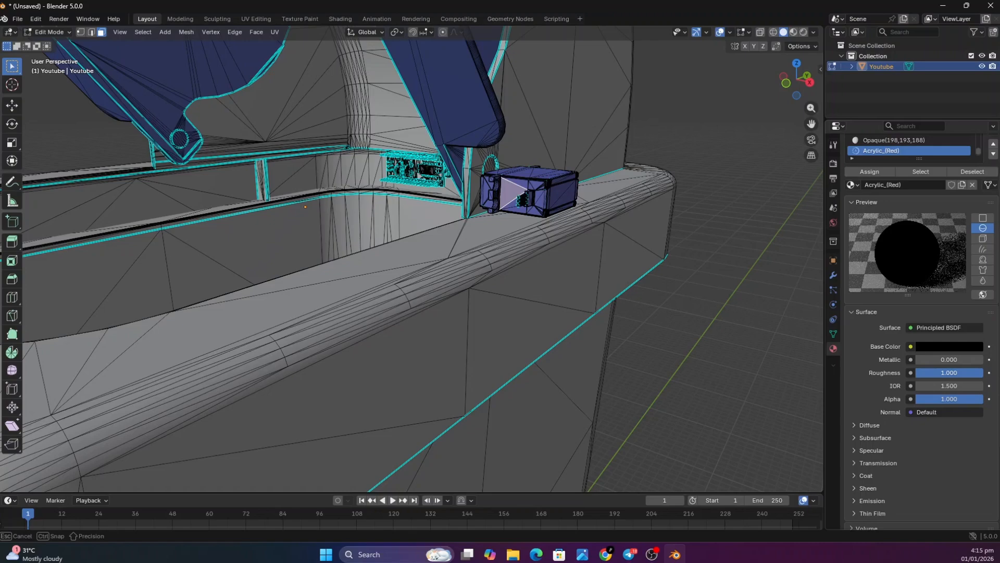
left_click_drag(949, 372, 910, 308)
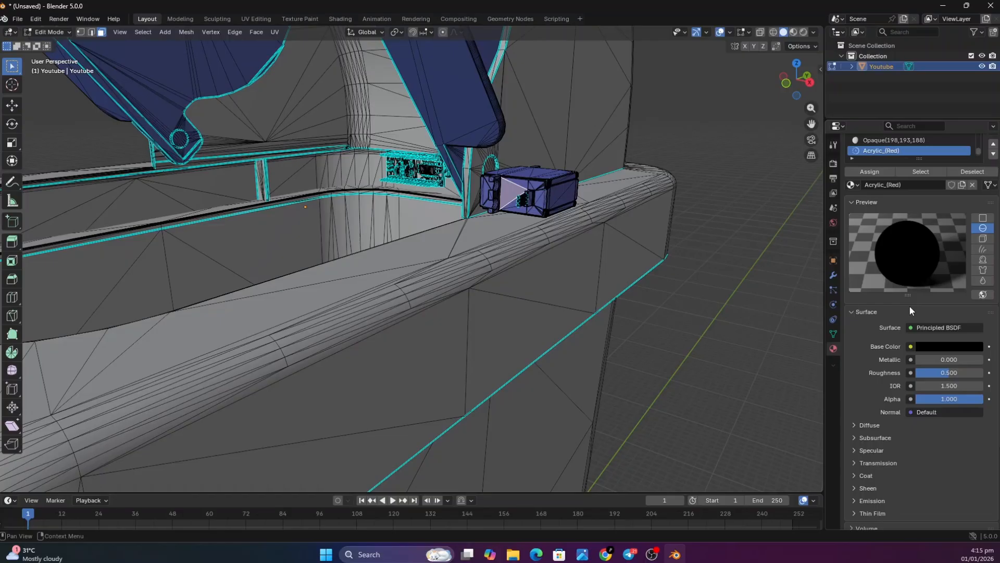
Set the base color of the servo's Acrylic_(Red) material to a very dark grey
left_click(933, 344)
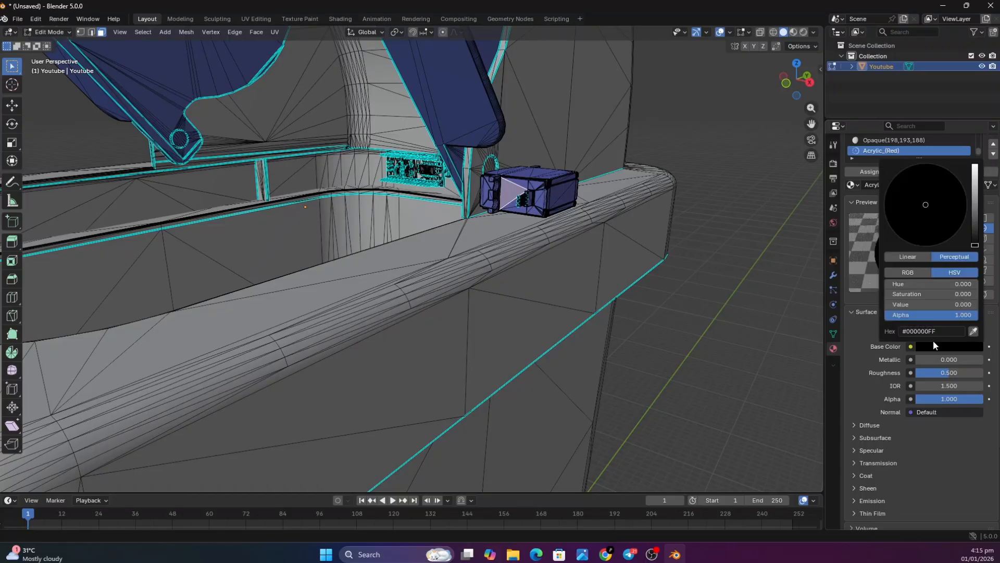
left_click_drag(974, 244, 975, 239)
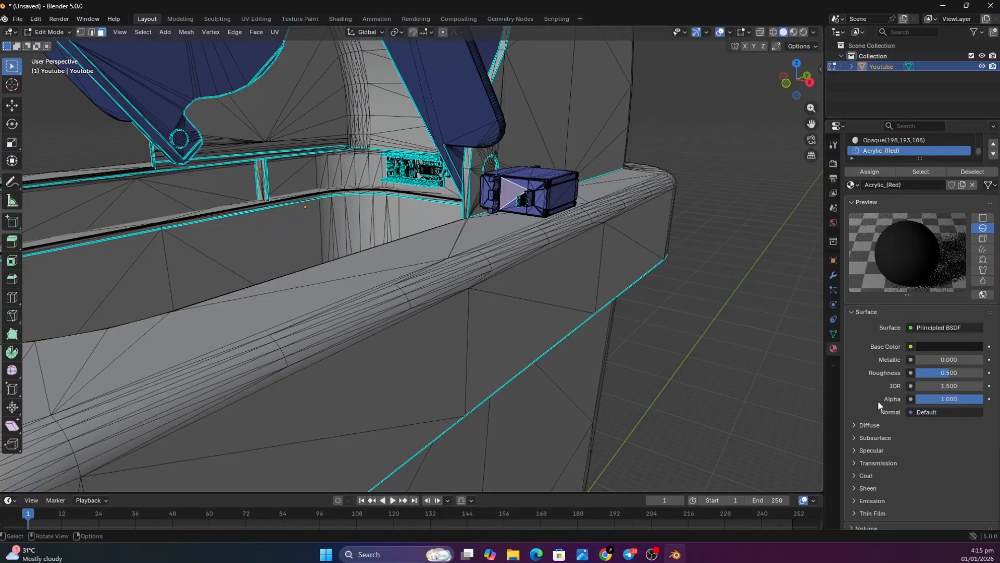
scroll(227, 306, "down", 8)
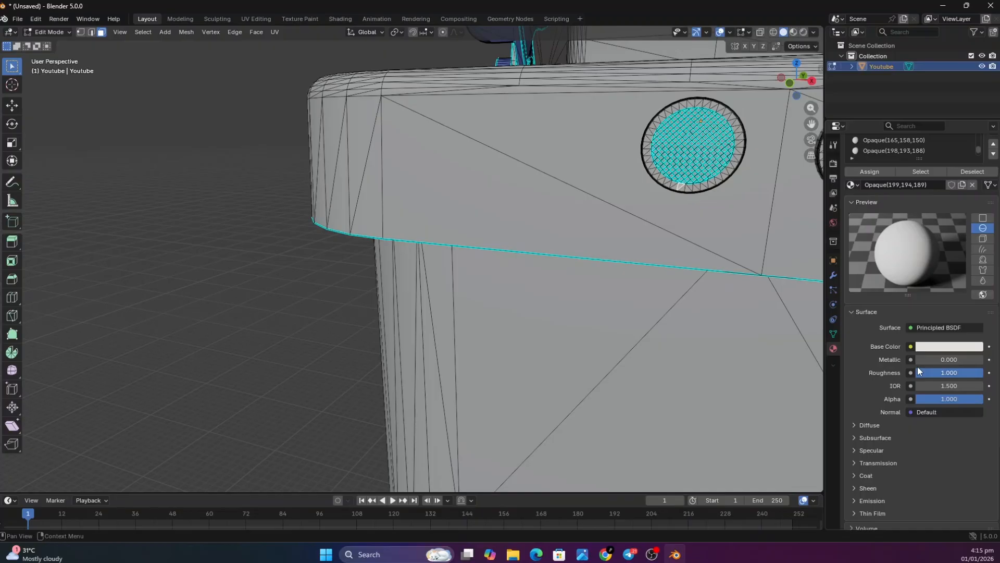
Set the roughness of the bin body's Opaque(199,194,189) material to 0.1 and its metallic value to 0.7
left_click_drag(917, 366, 924, 370)
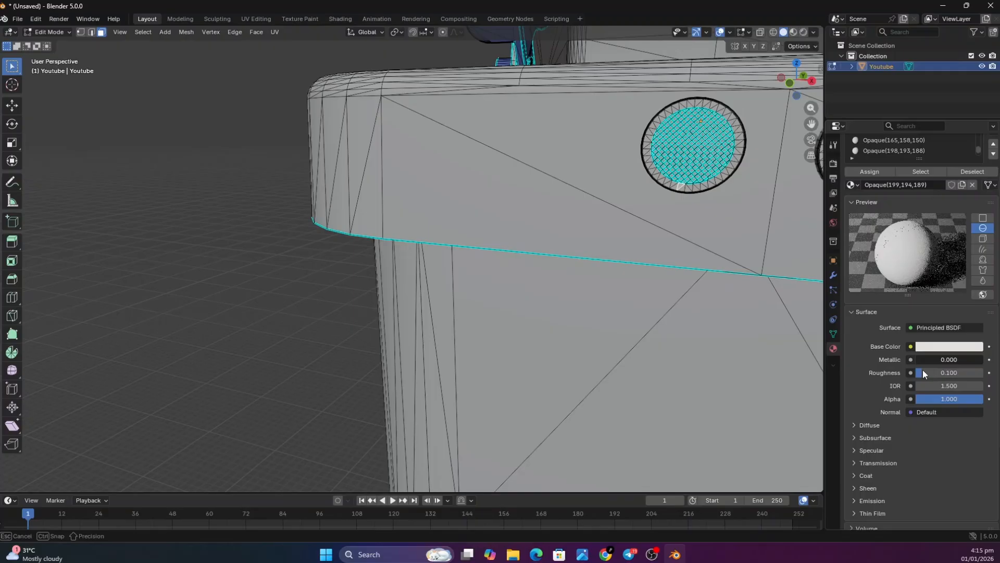
left_click_drag(923, 369, 923, 370)
left_click(957, 359)
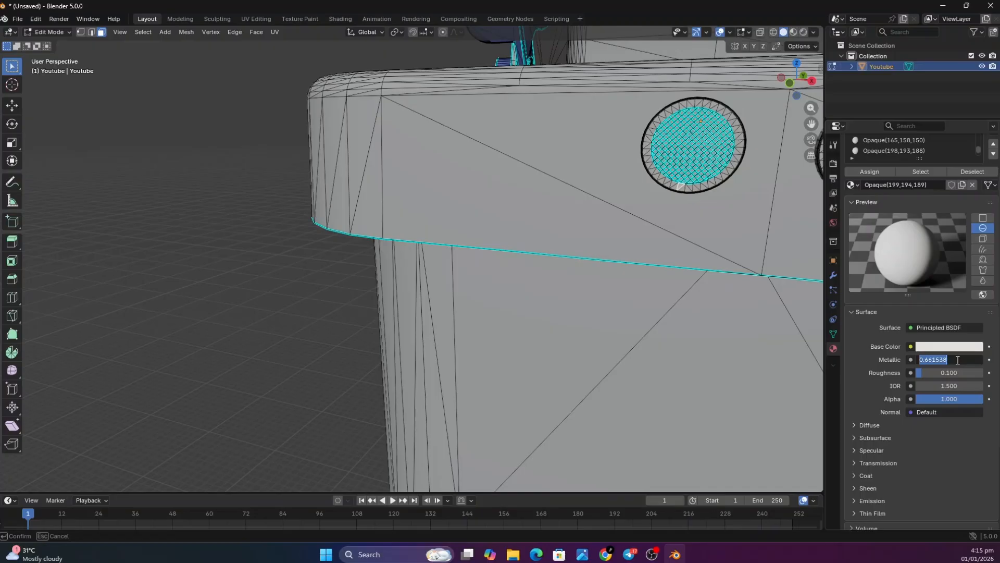
type("0.7")
key("Return")
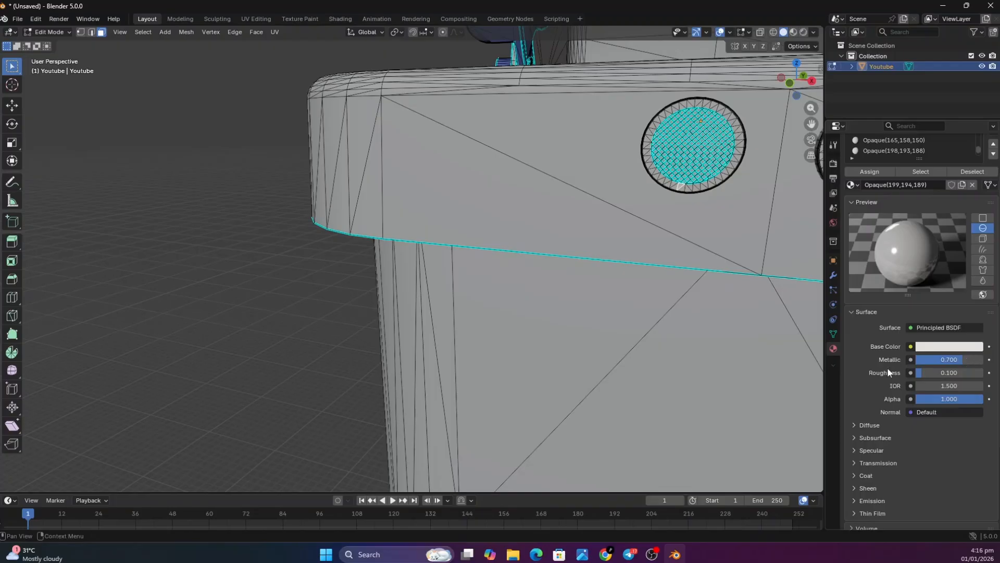
Open the base color of the body's Opaque(199,194,189) material and of the round sensor mesh's Opaque(26,26,26) material
left_click(932, 346)
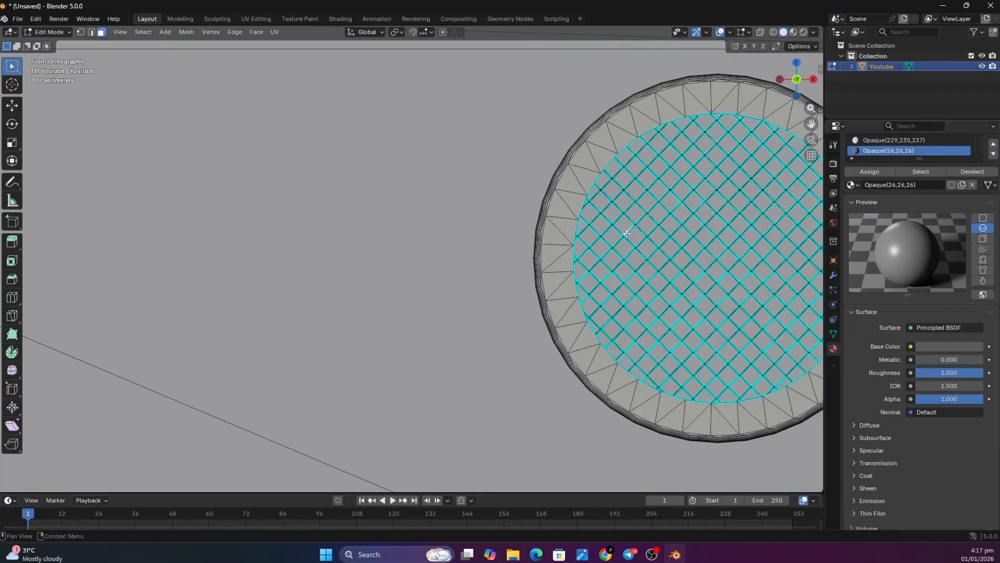
left_click(957, 347)
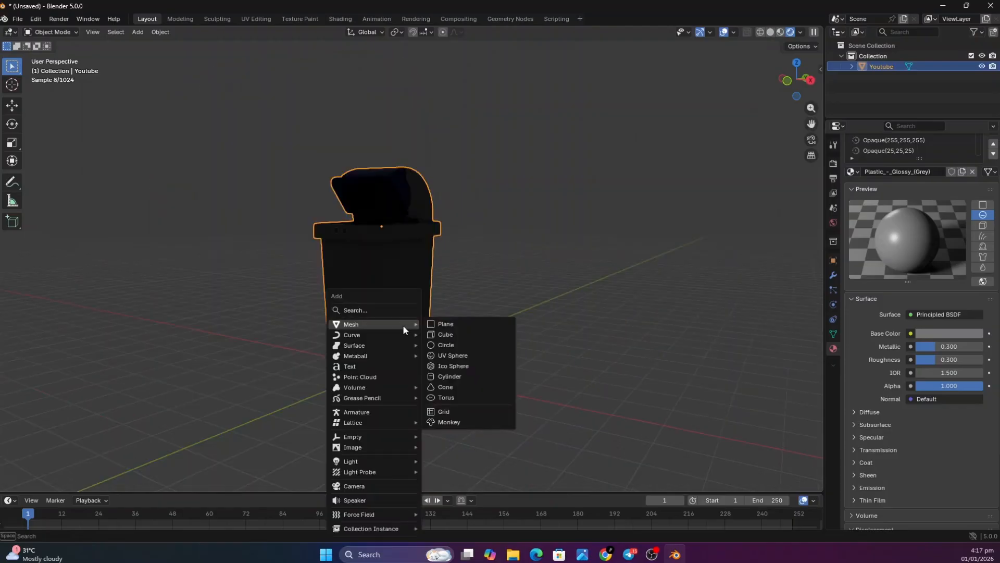
Add an area light to the scene to illuminate the bin
mouse_move(411, 461)
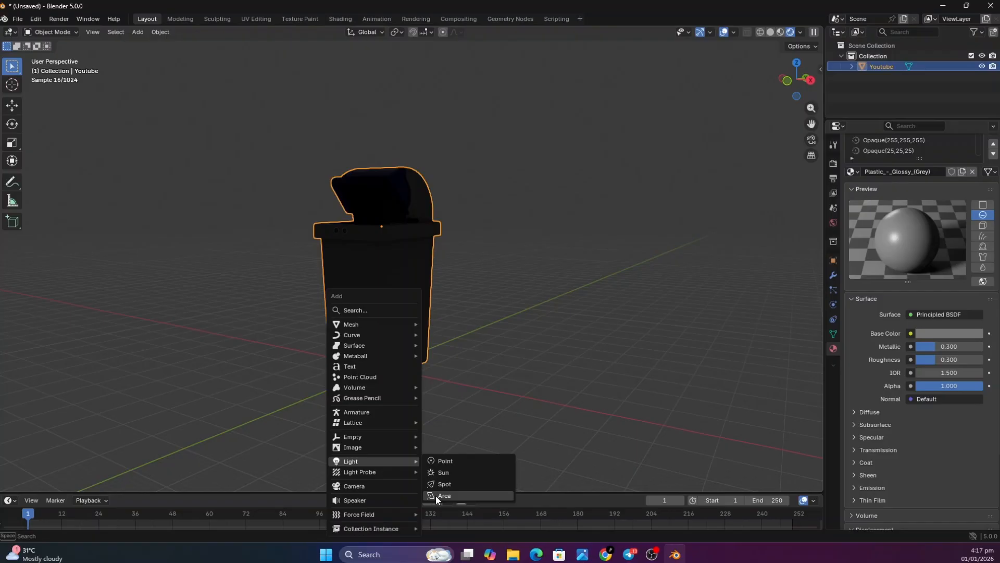
left_click(436, 494)
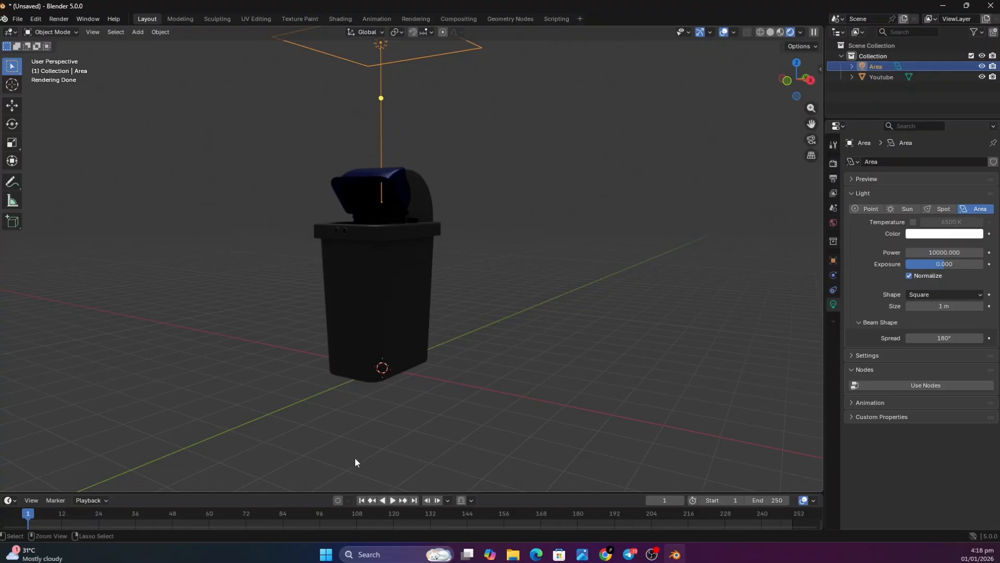
Add a plane mesh at the base of the bin and scale it up into a floor
key("ctrl+a")
key("shift+a")
mouse_move(302, 174)
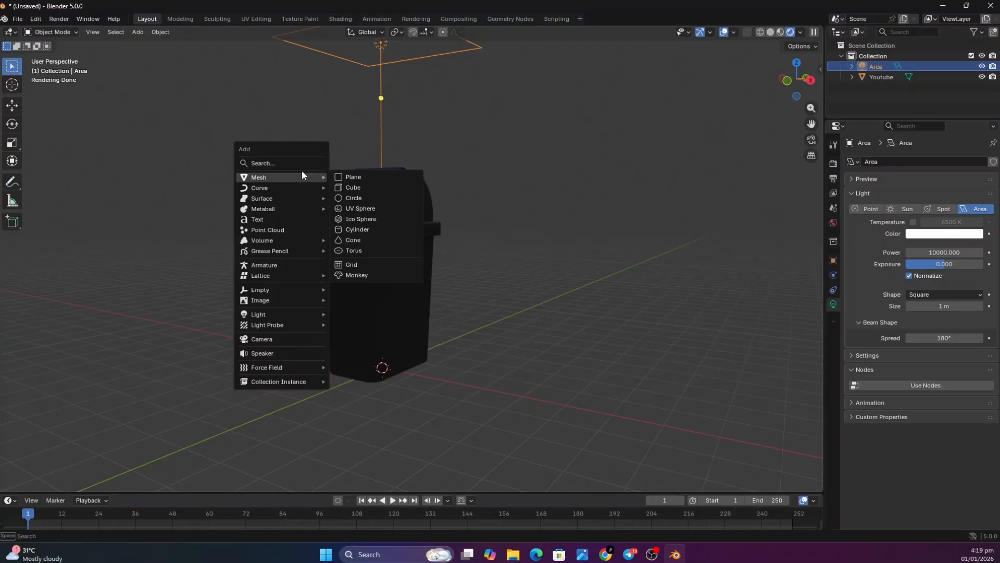
left_click(355, 178)
key("s")
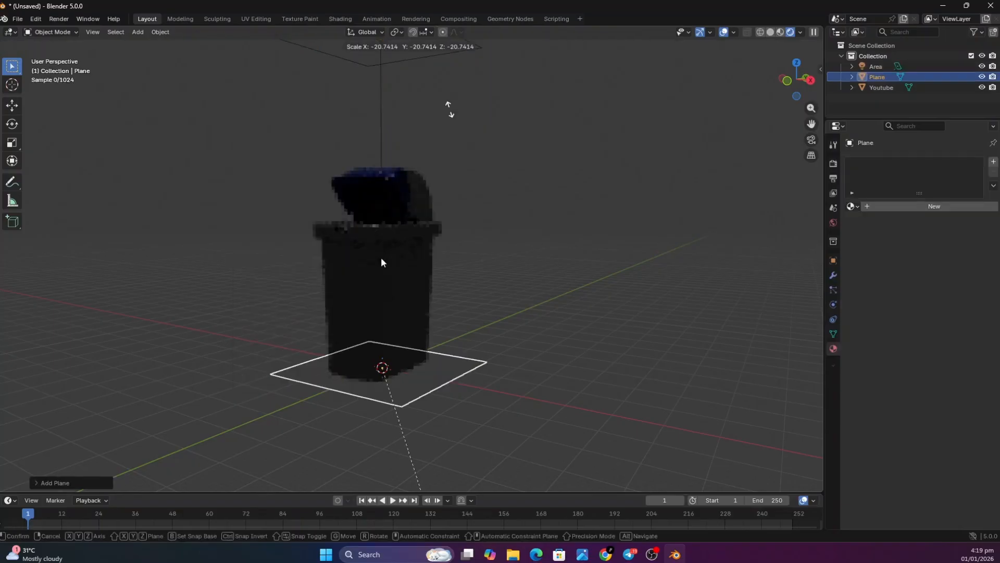
left_click(794, 282)
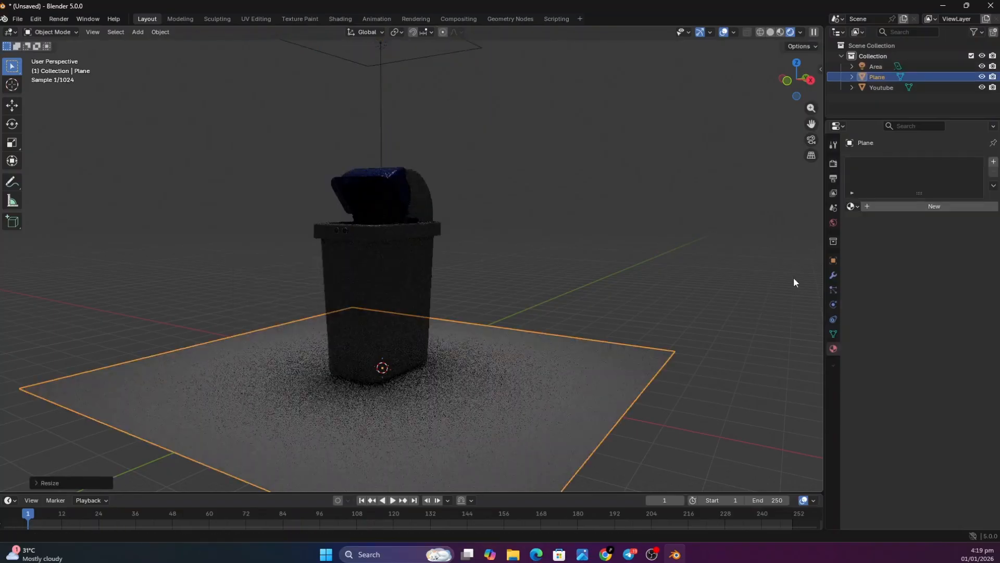
Enlarge the floor plane further so it extends well beyond the bin, and give it a new material
key("s")
left_click(802, 250)
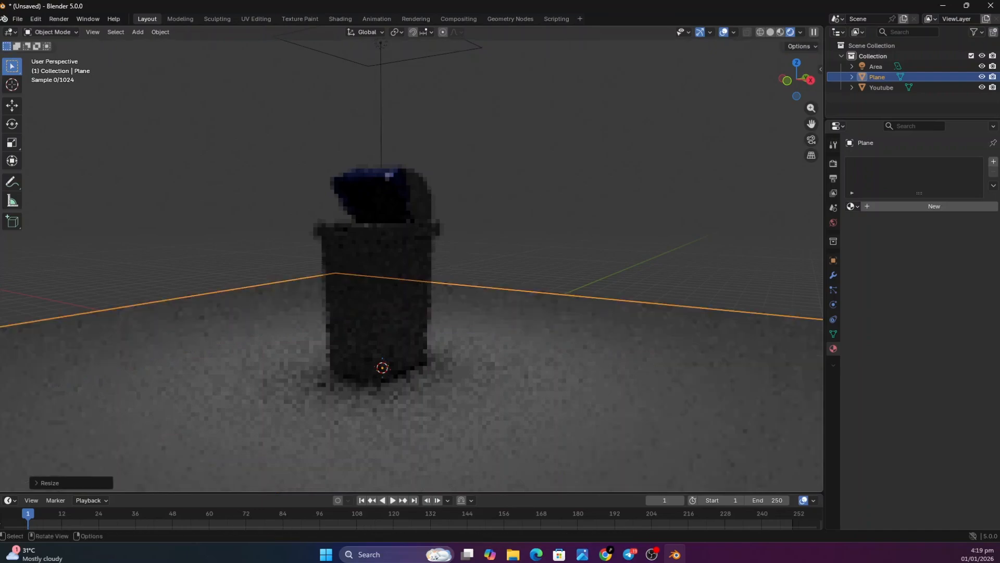
key("s")
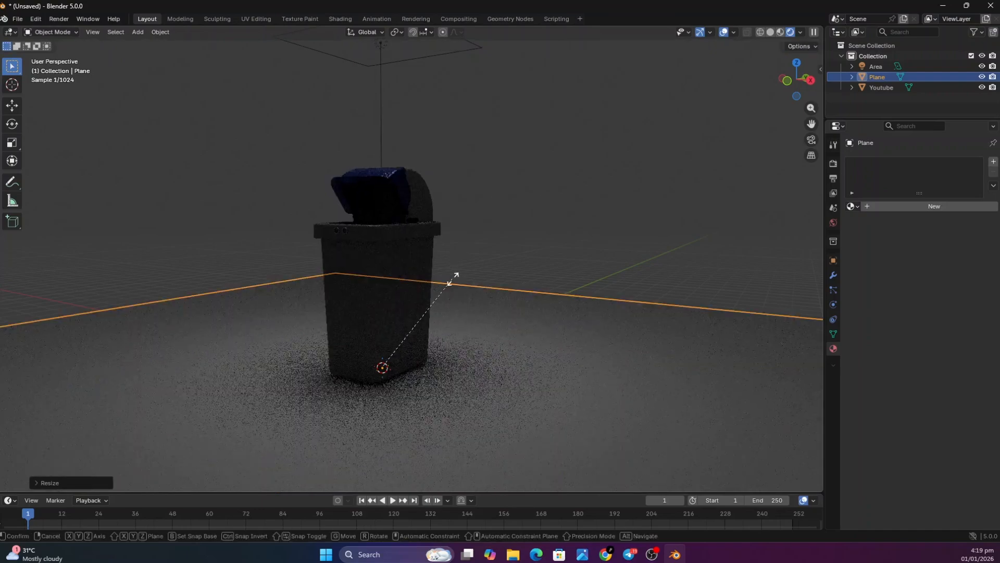
left_click(777, 110)
right_click(777, 110)
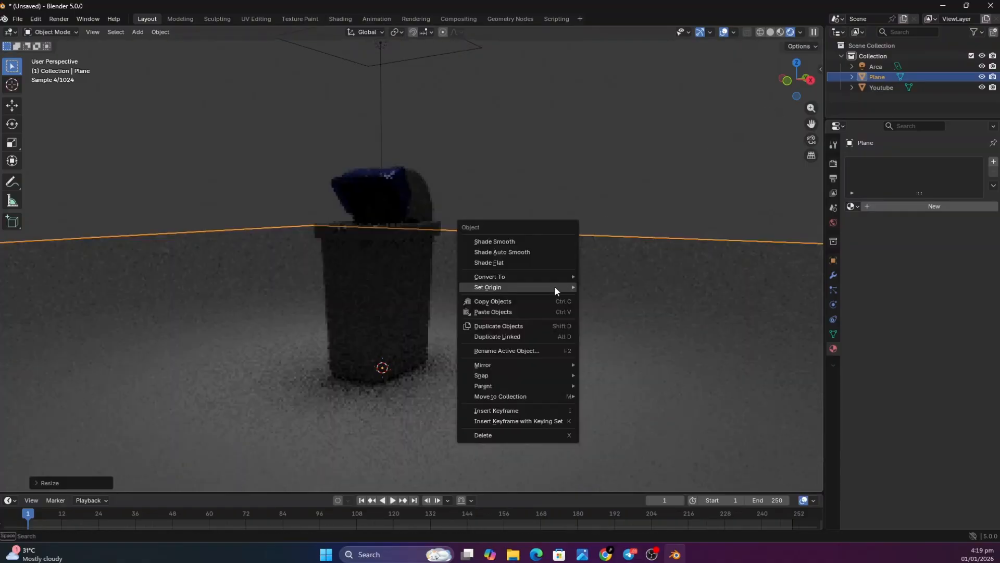
left_click(906, 207)
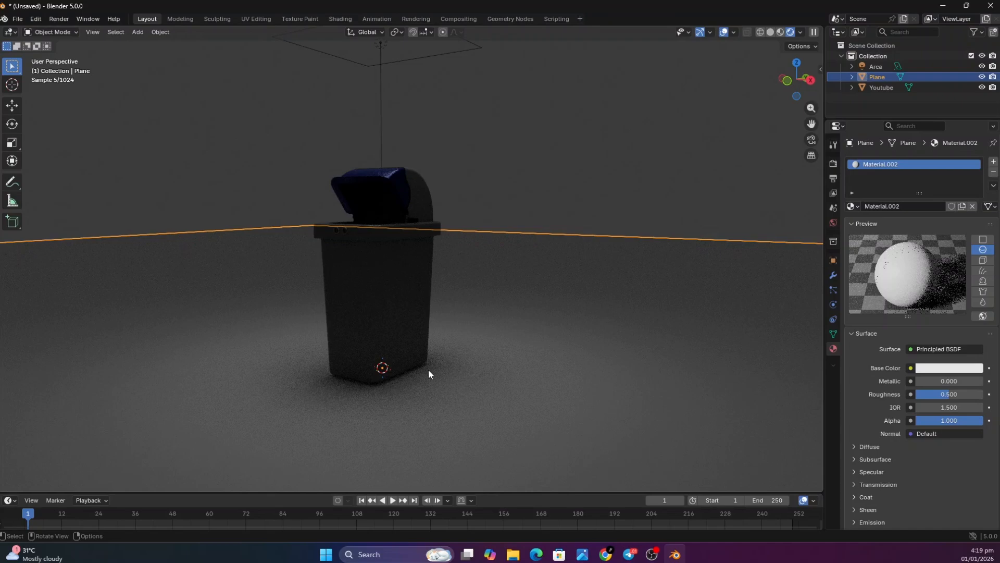
Add a Grease Pencil object to the scene, and duplicate the overhead area light along the Y axis
key("shift+a")
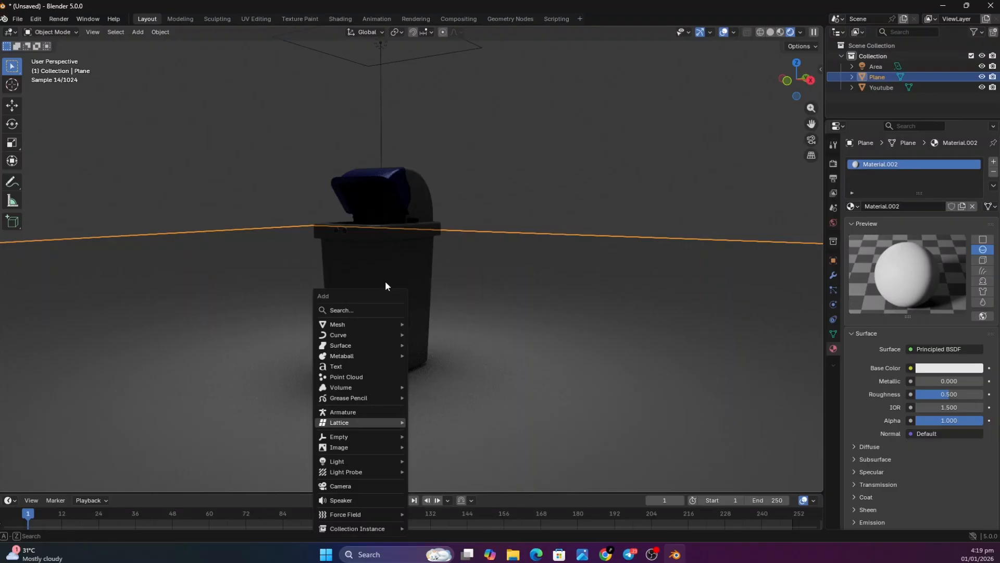
mouse_move(365, 397)
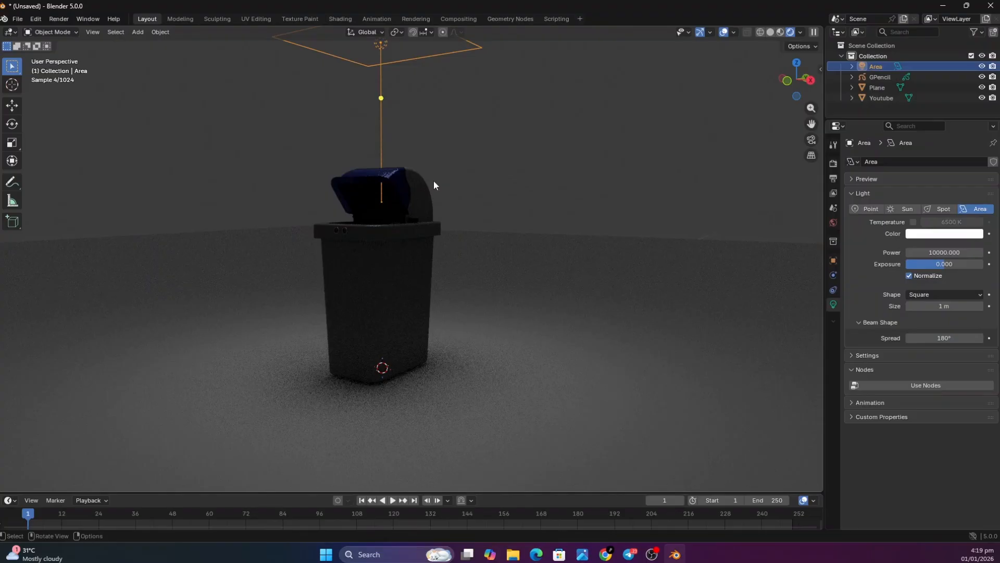
key("shift+d")
key("y")
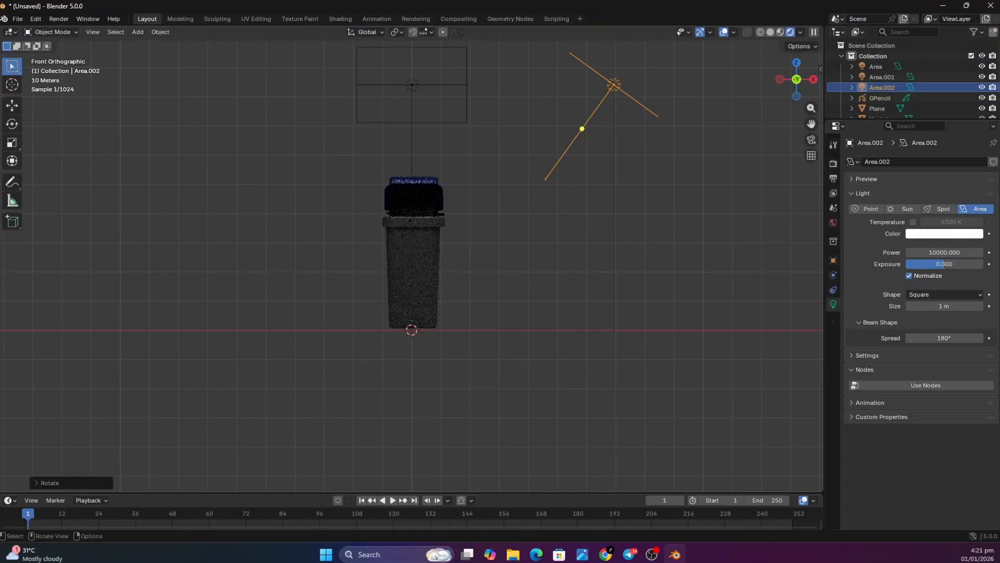
Switch the viewport display from rendered to solid shading
middle_click_drag(719, 83, 746, 113)
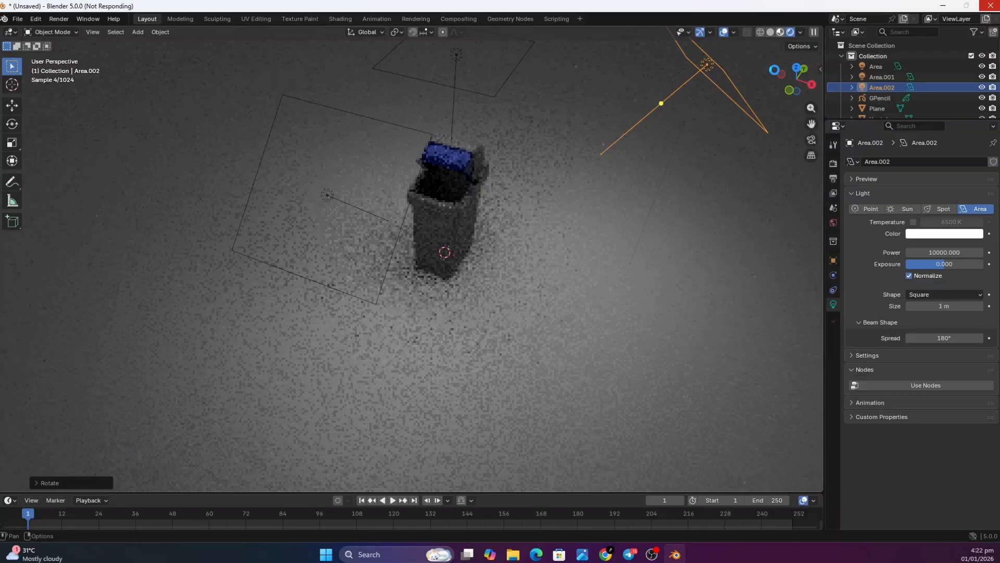
key("shift+z")
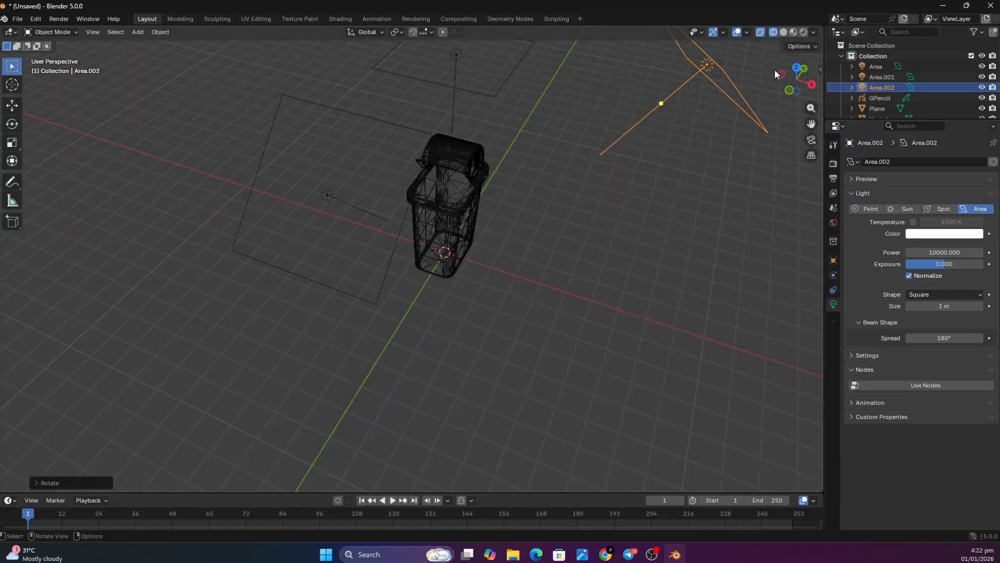
left_click(780, 33)
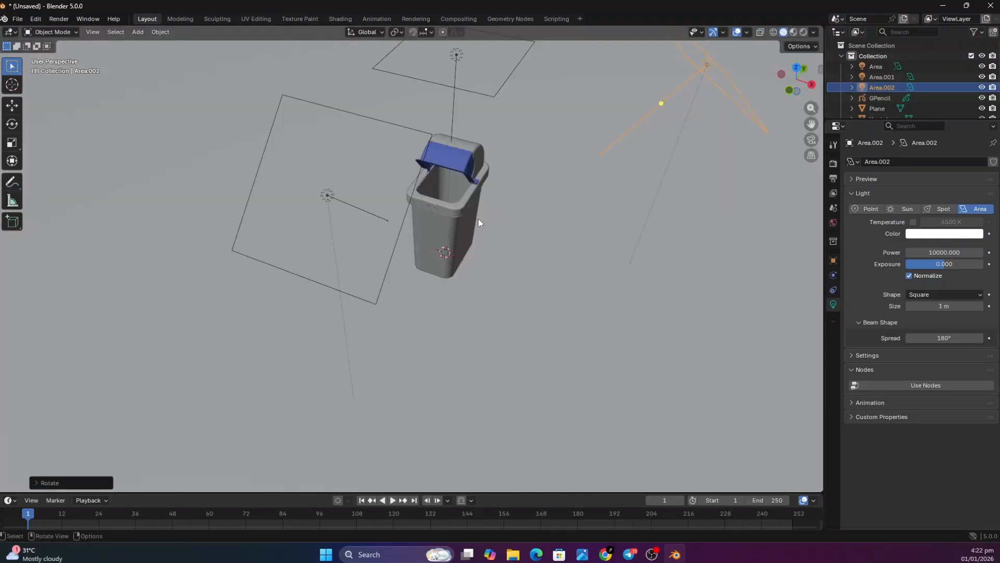
Duplicate the area light directly above the bin and shift the copy along the negative X axis, to one side of the bin
mouse_move(801, 78)
left_mouse_down()
mouse_move(674, 30)
mouse_move(645, 45)
mouse_move(718, 41)
mouse_move(732, 22)
left_mouse_up()
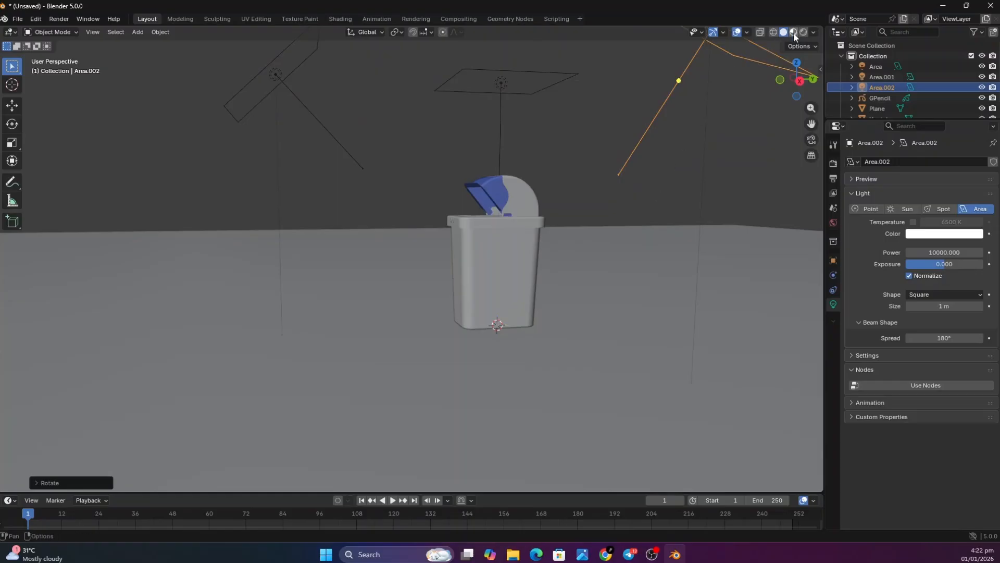
left_click_drag(797, 84, 463, 80)
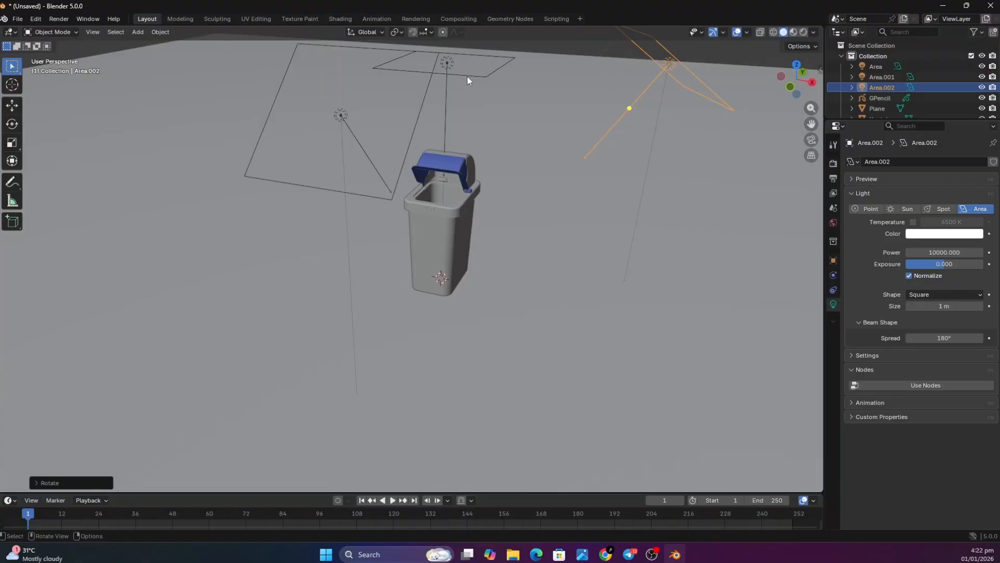
left_click(467, 76)
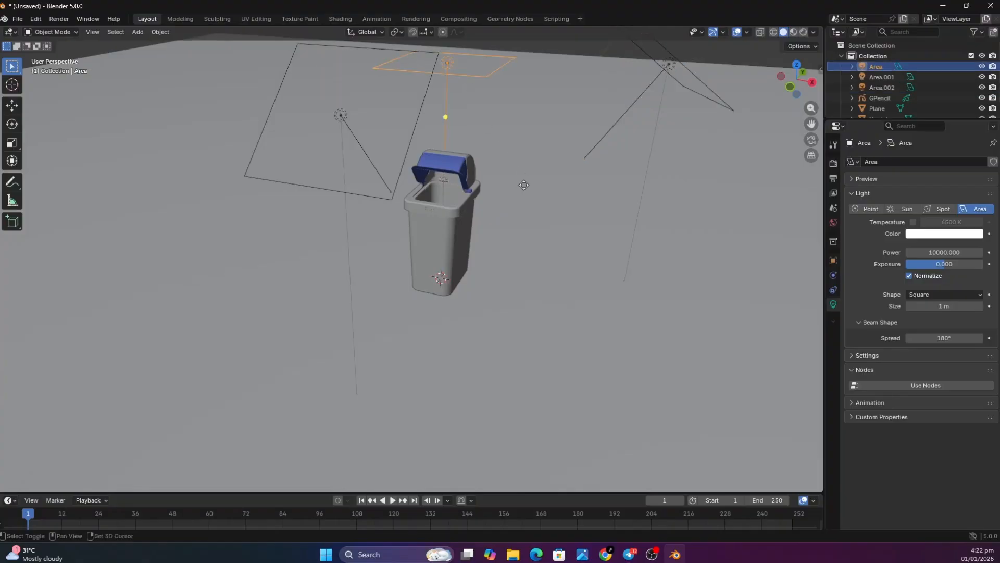
key("shift+d")
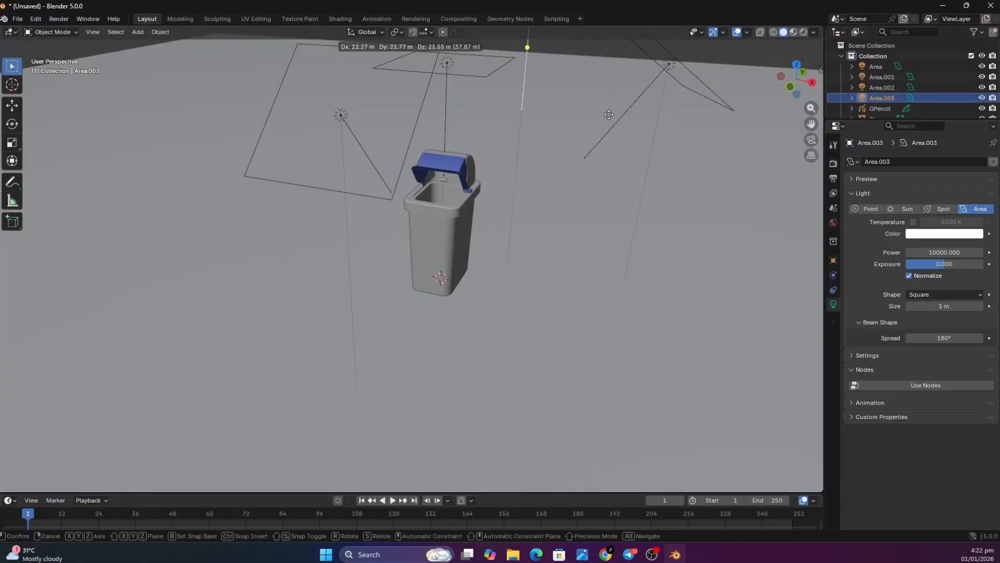
key("x")
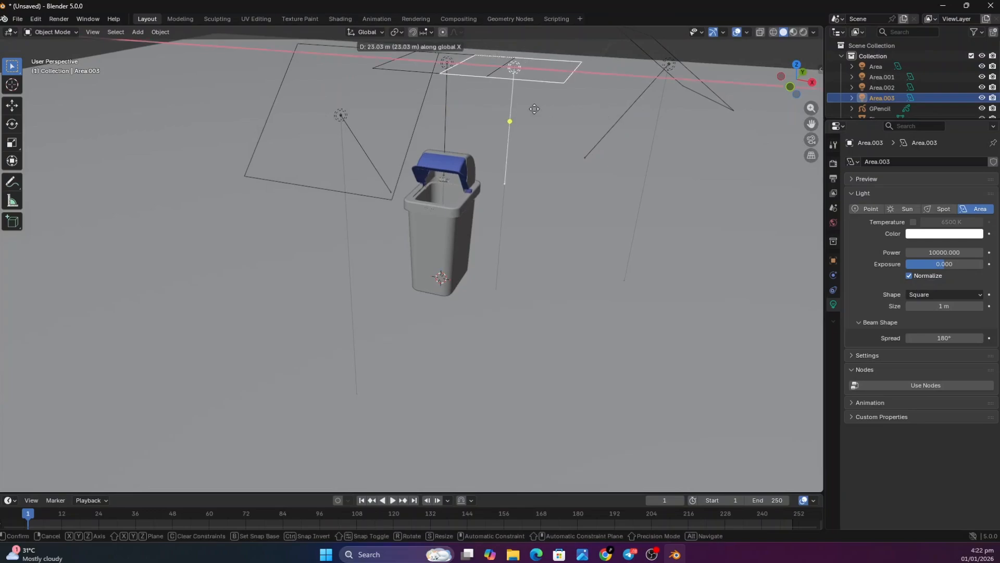
left_click(406, 83)
Lower the new area light along the Z axis until it sits beside the bin body
key("g")
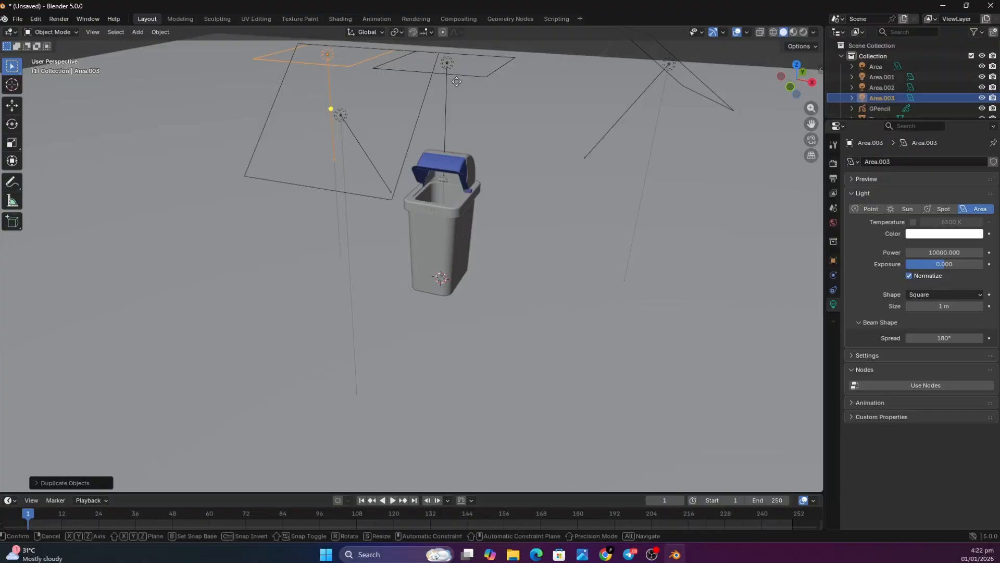
key("z")
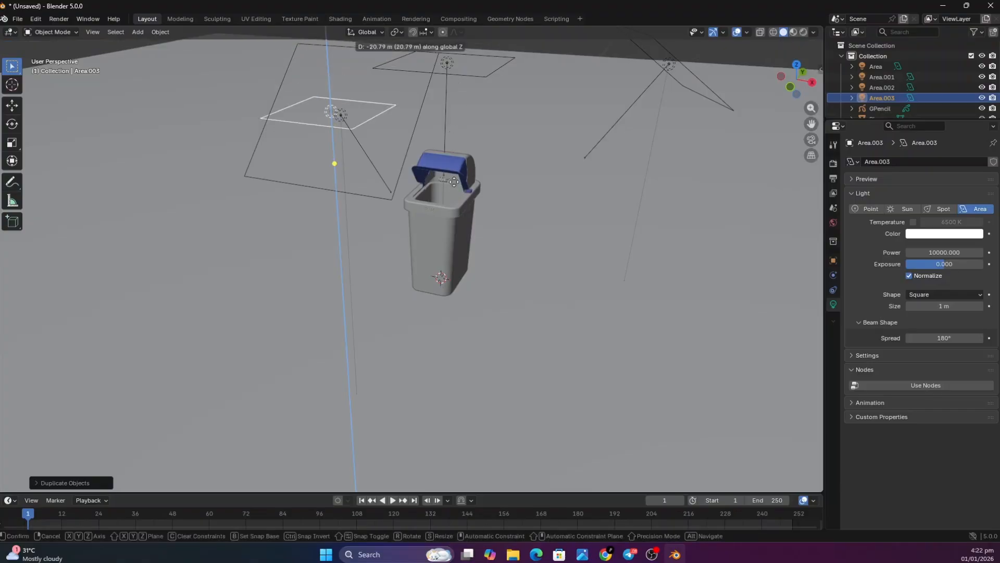
left_click(460, 236)
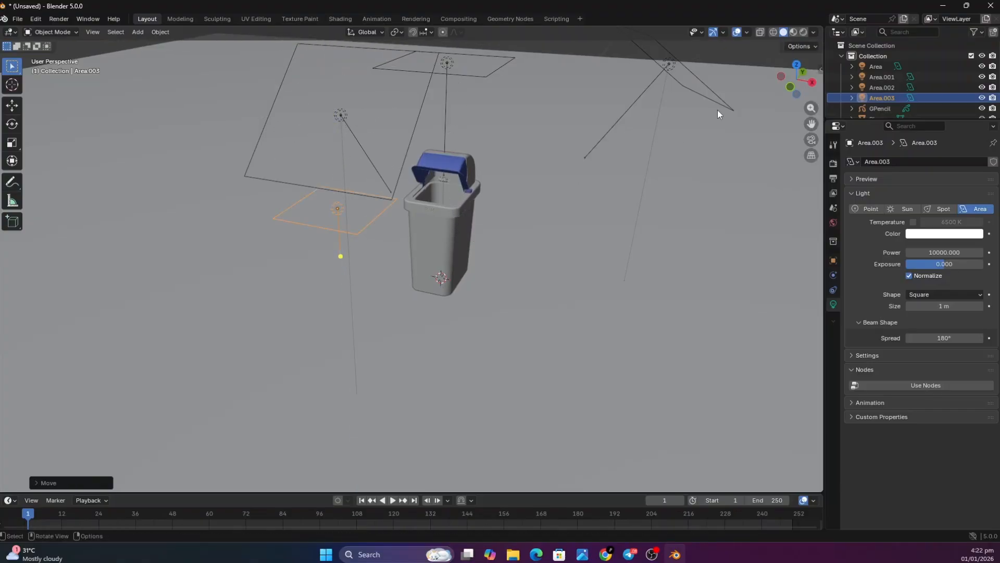
In the front view, rotate the new side light about -89° around the Y axis so it points at the bin
left_click(789, 87)
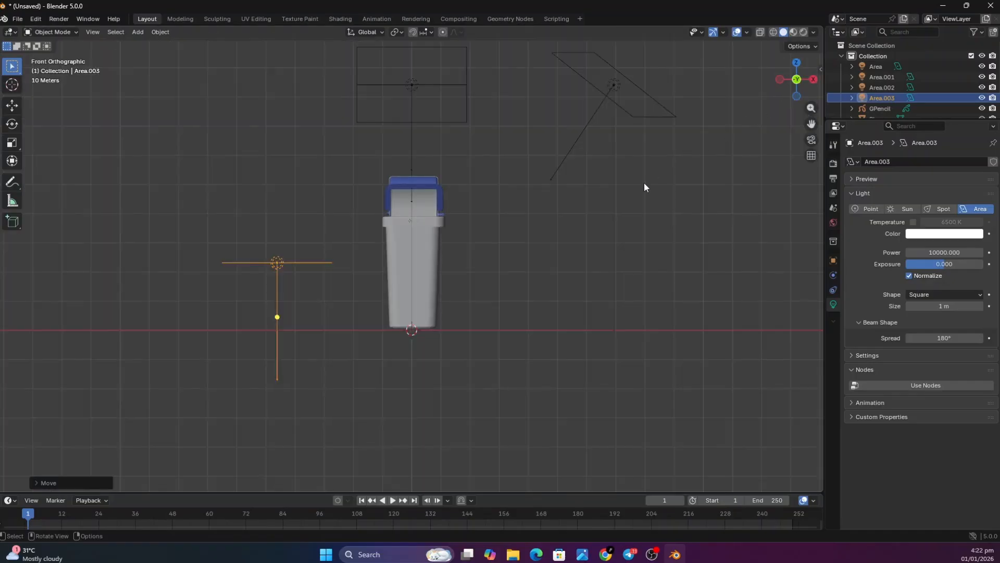
key("r")
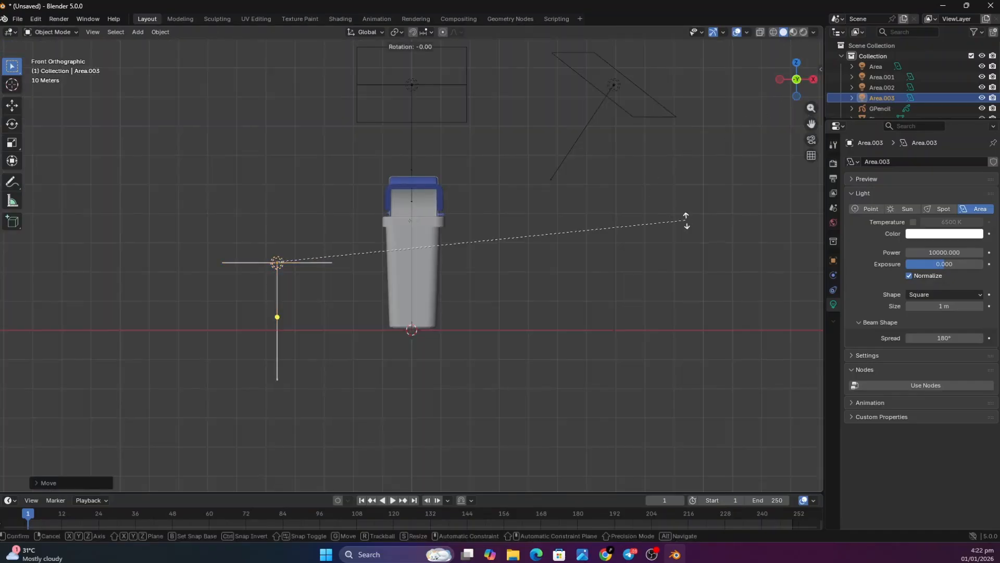
key("y")
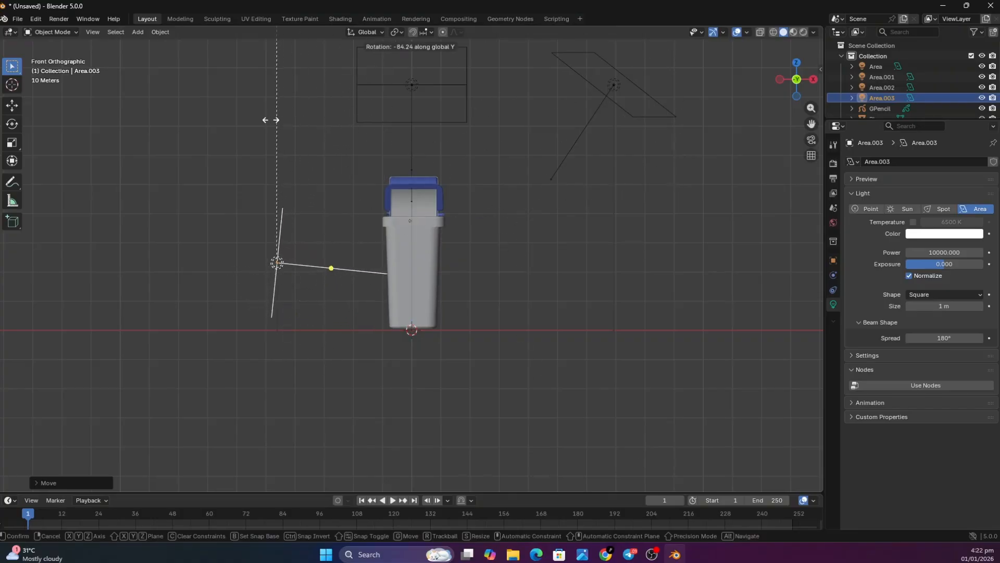
left_click(224, 123)
middle_click_drag(410, 229, 682, 132)
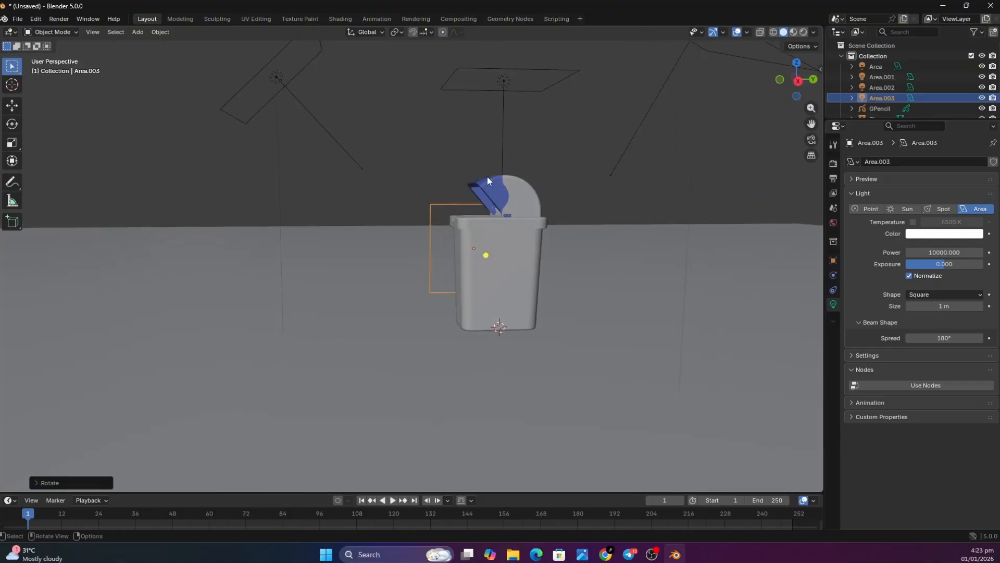
Extrude the back edge of the floor plane upward along the Z axis to form a backdrop wall behind the bin
left_click(635, 224)
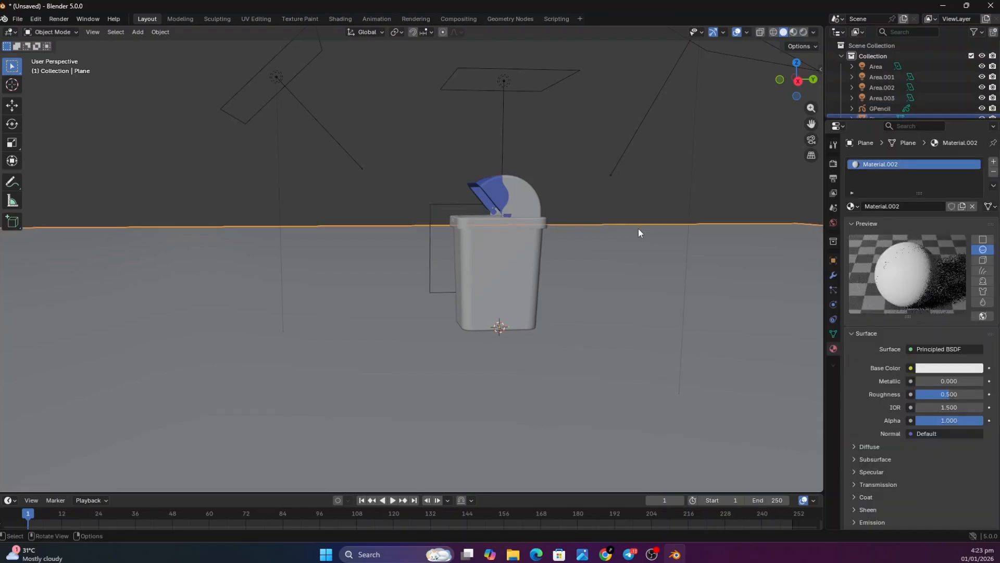
key("Tab")
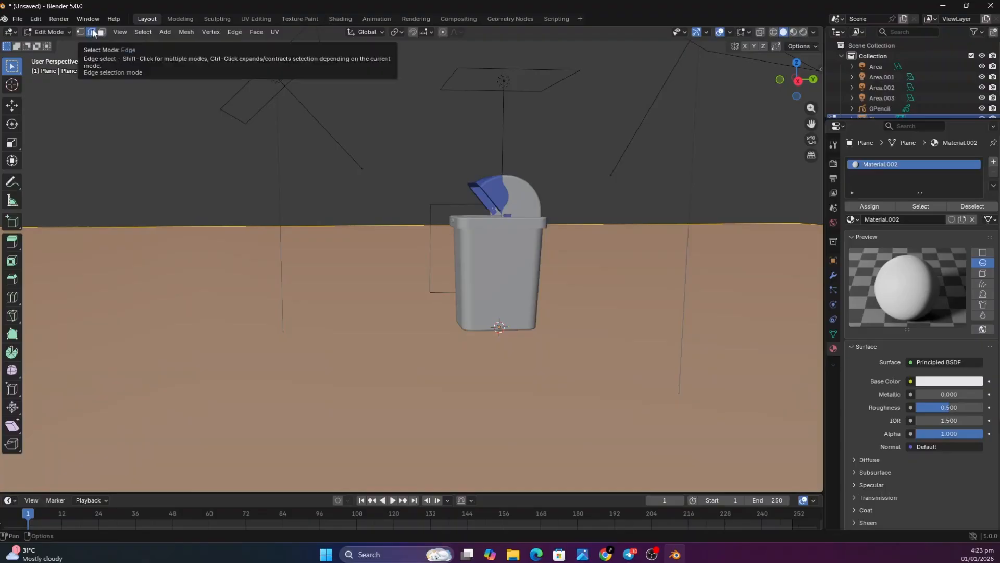
left_click(400, 224)
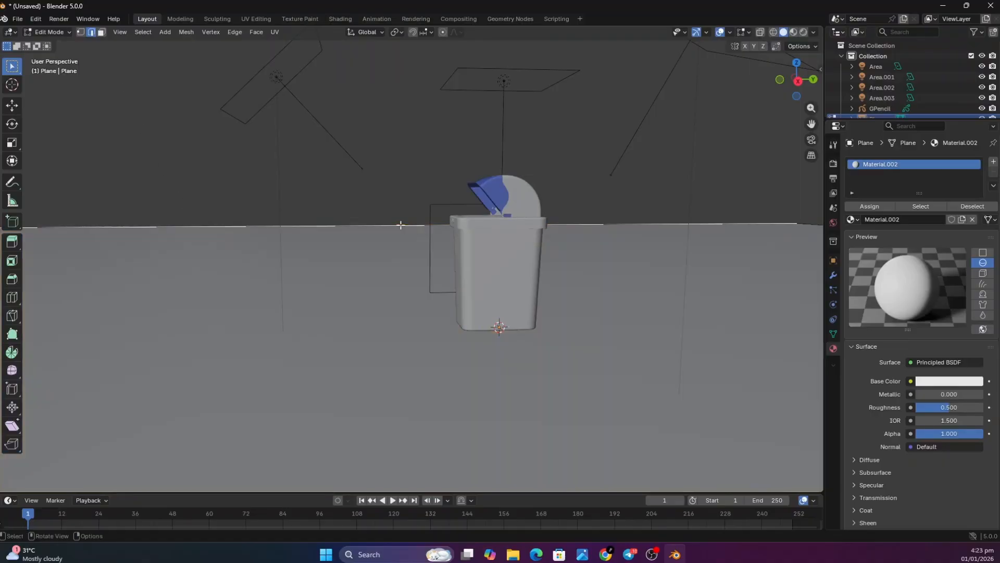
key("g")
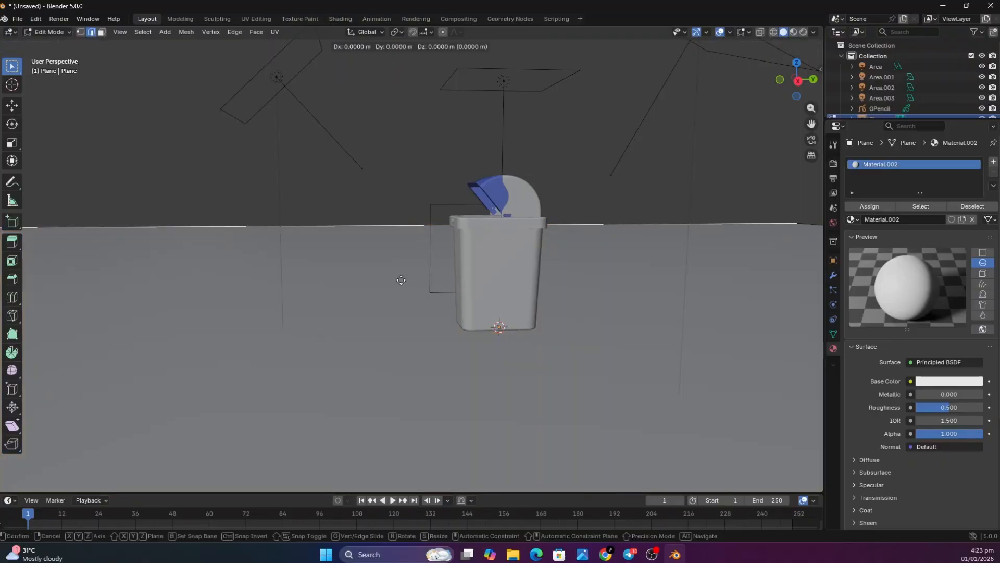
key("z")
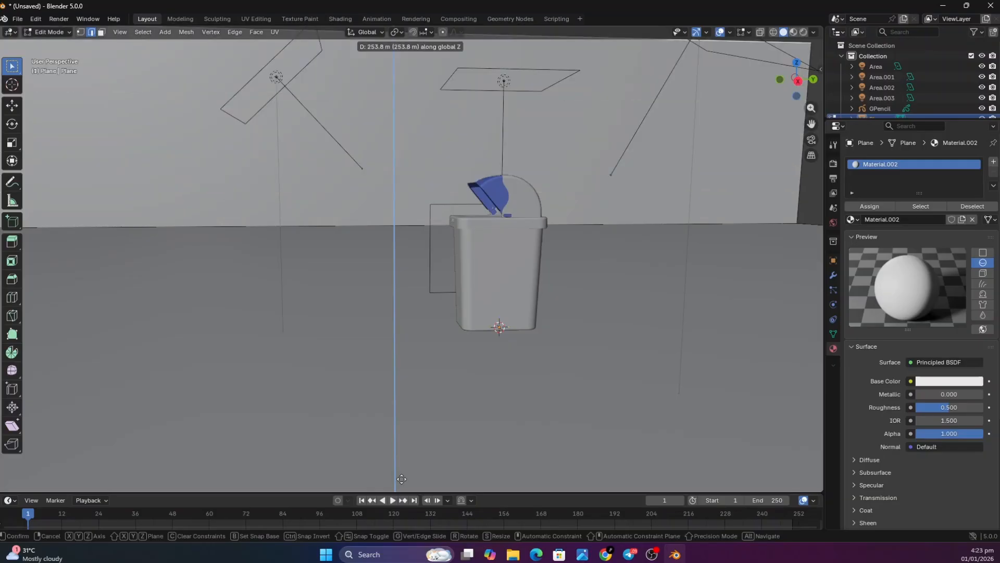
left_click(402, 425)
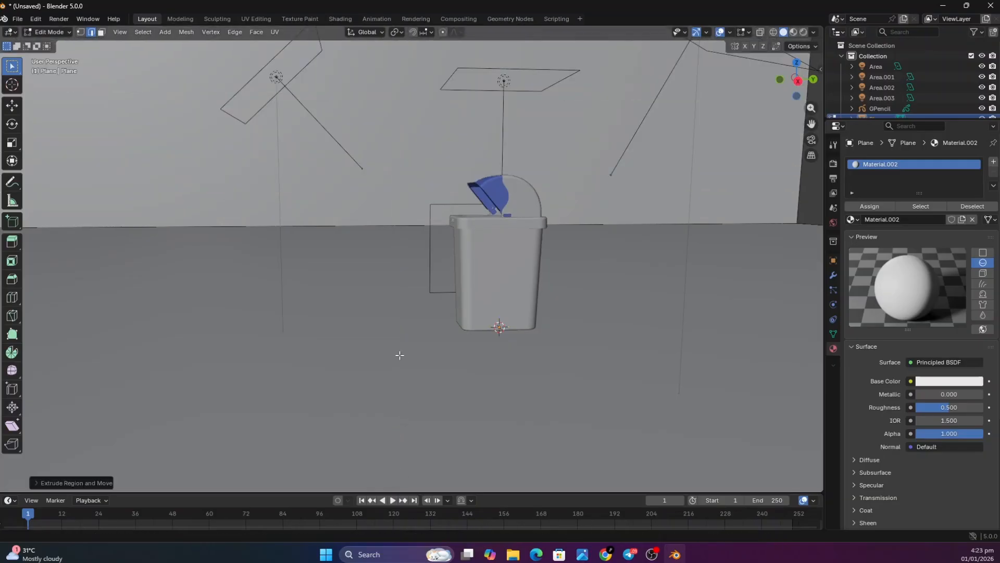
Bevel the edge where the floor meets the backdrop wall with 12 segments and an offset of about 0.3 m
left_click(382, 223)
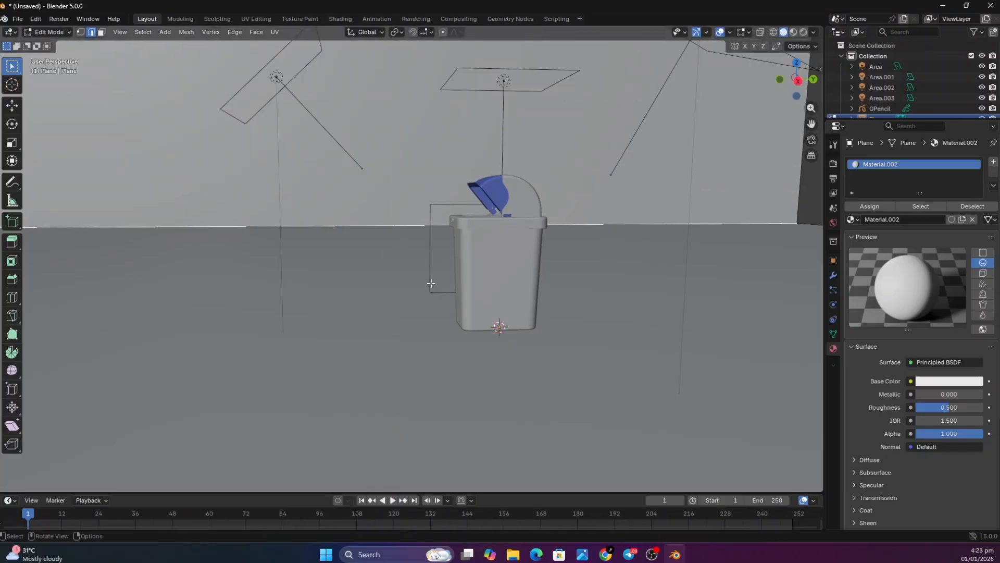
key("ctrl+b")
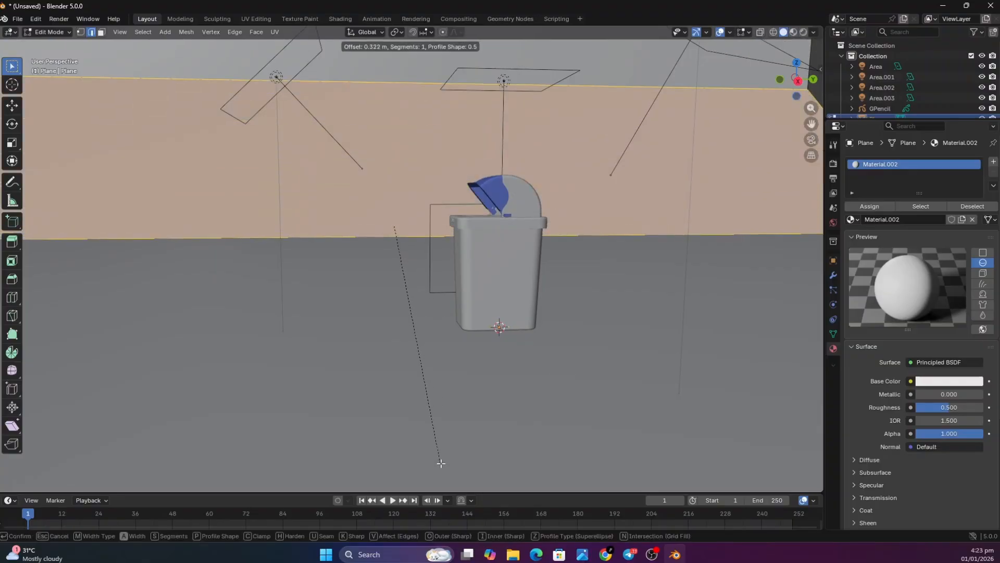
scroll(441, 431, "up", 7)
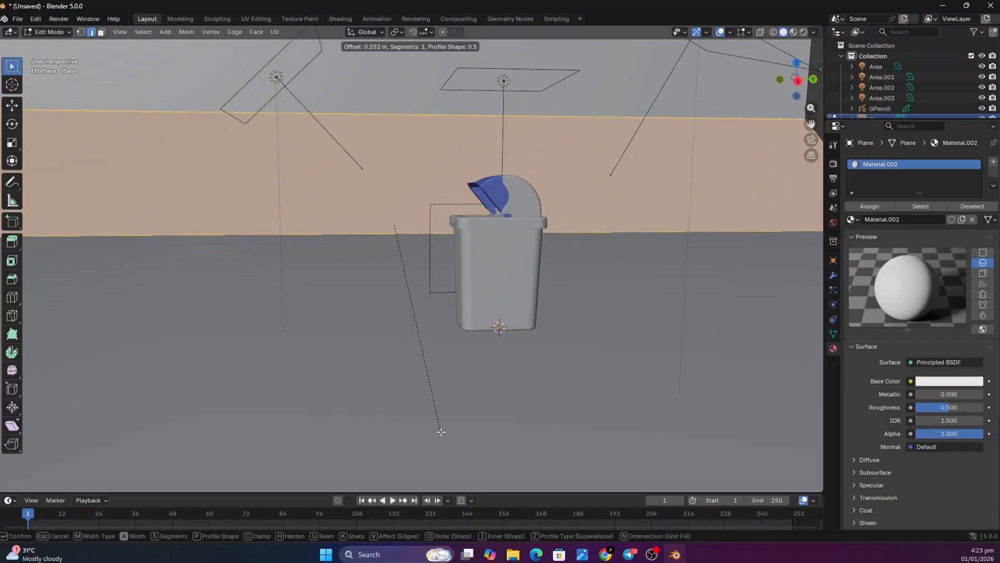
scroll(441, 432, "up", 6)
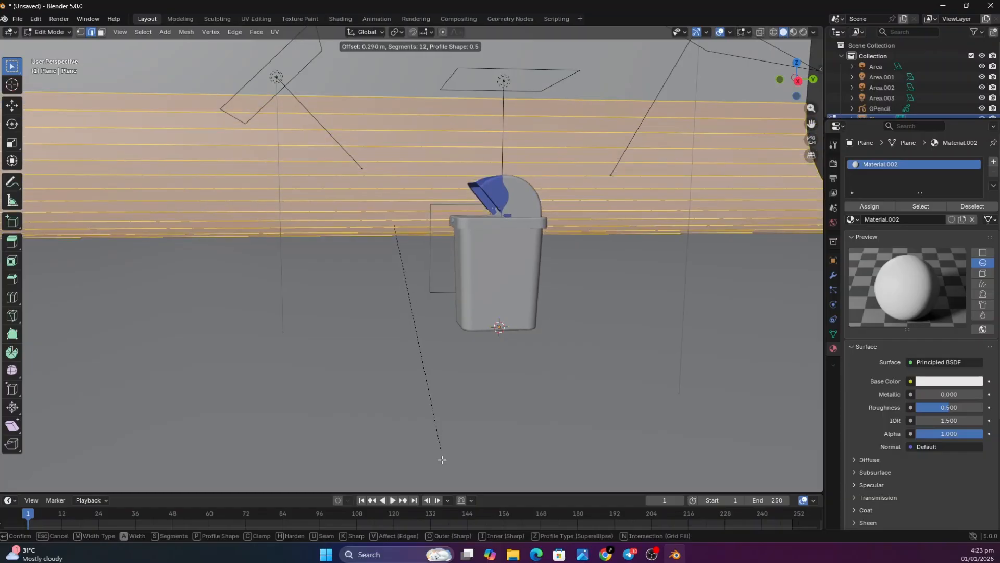
left_click(442, 460)
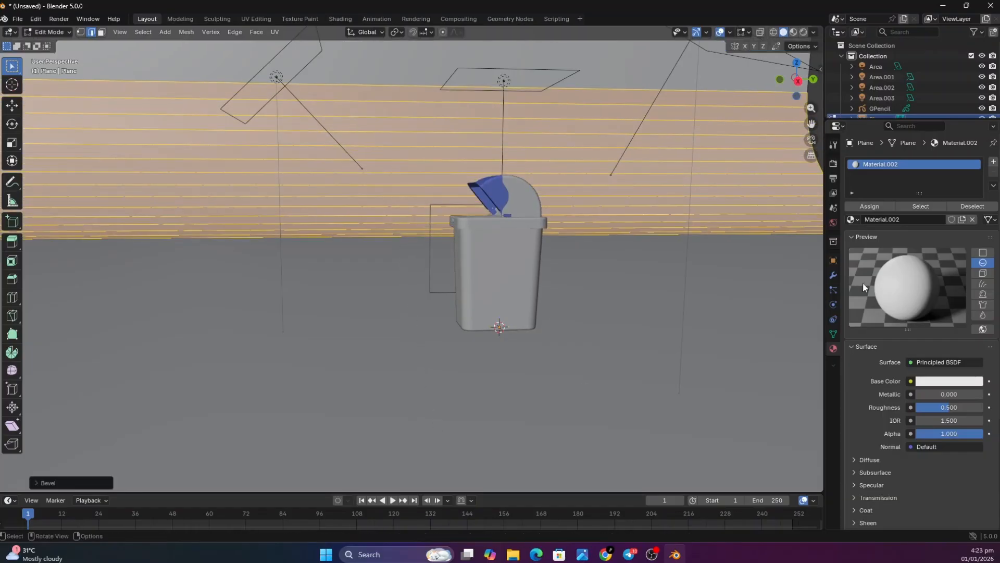
Apply Shade Smooth to the curved floor and backdrop plane in Object Mode
left_click_drag(796, 79, 736, 280)
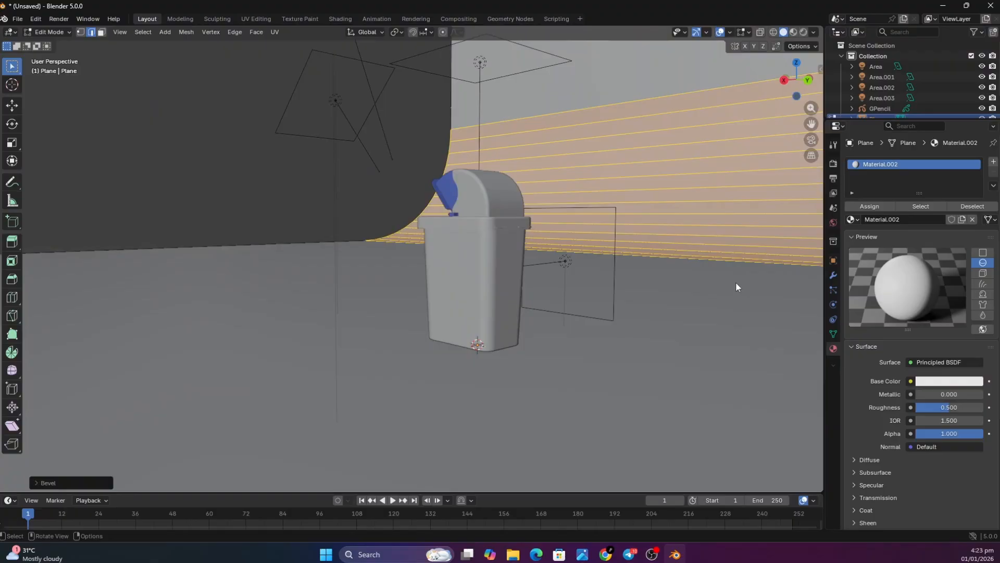
key("Tab")
right_click(722, 224)
mouse_move(722, 224)
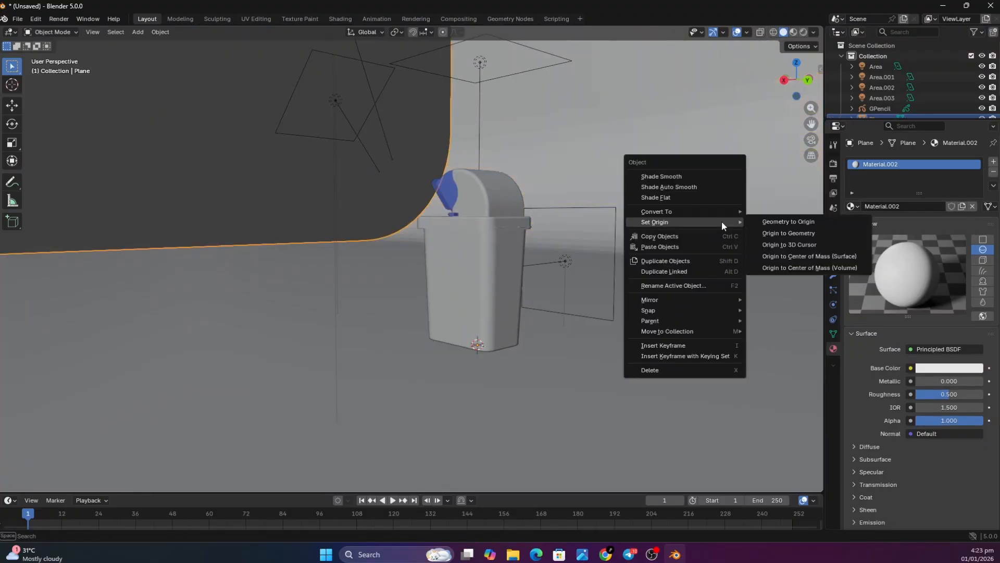
mouse_move(695, 211)
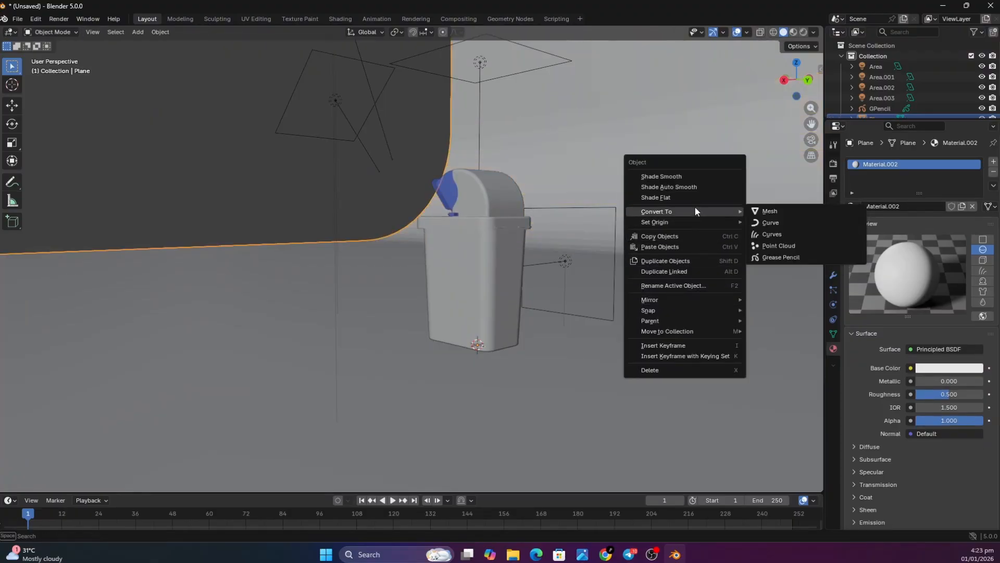
left_click(689, 177)
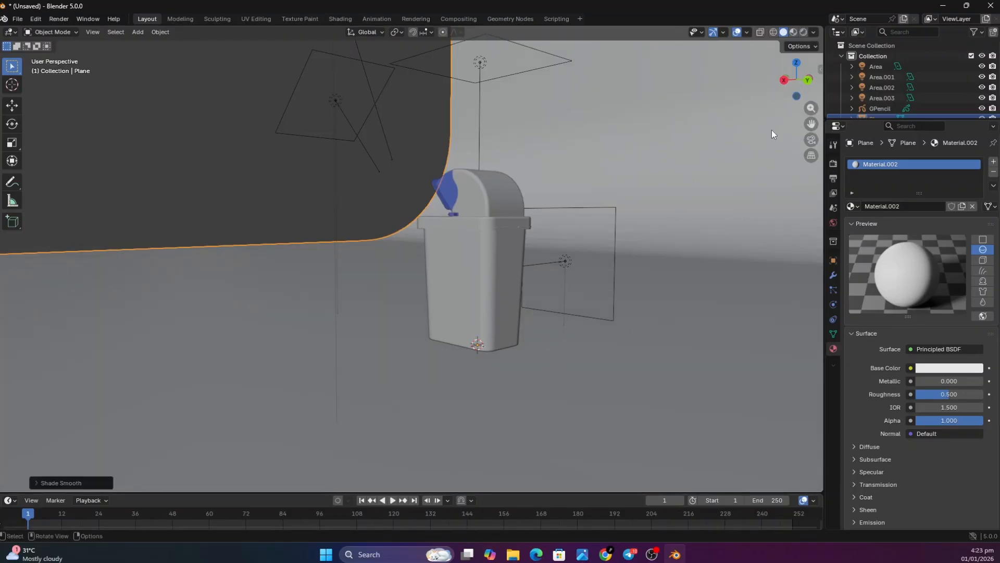
Rotate the bin around its vertical axis so it stands at a slight angle to the backdrop
left_click_drag(782, 84, 642, 155)
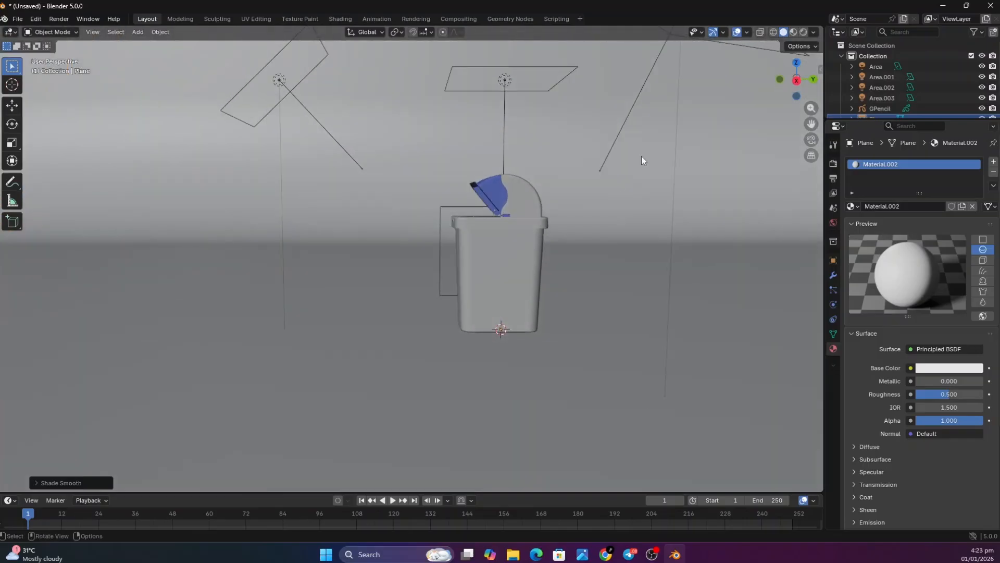
left_click(515, 308)
key("r")
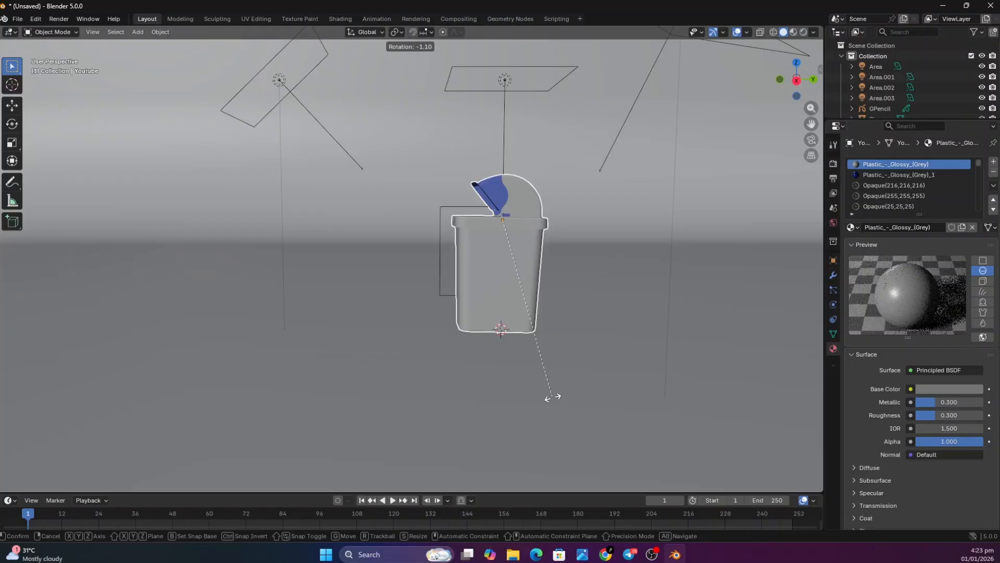
left_click(594, 320)
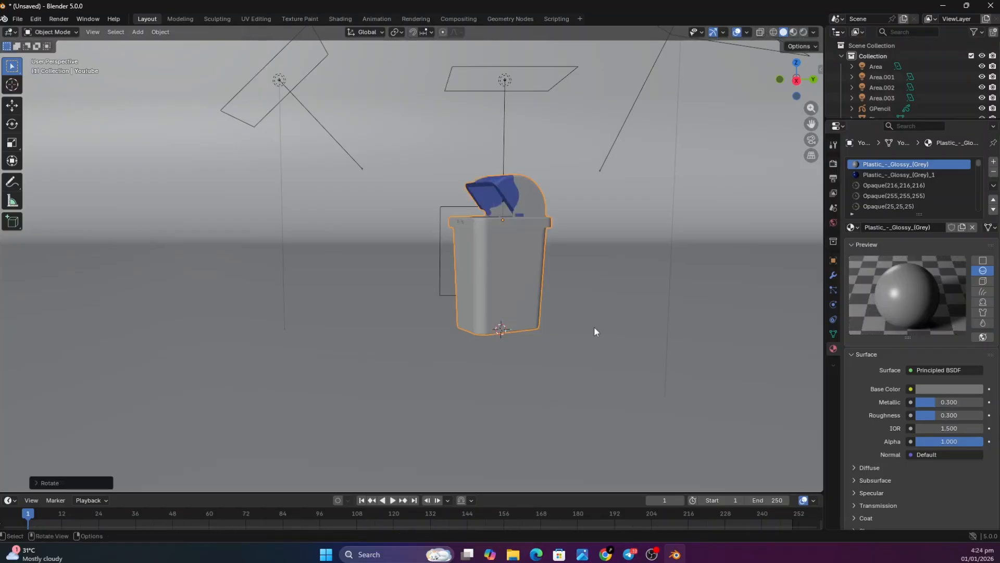
Duplicate the area light behind the bin and move the copy about 140 m along the negative X axis, toward the backdrop
left_click_drag(796, 85, 604, 162)
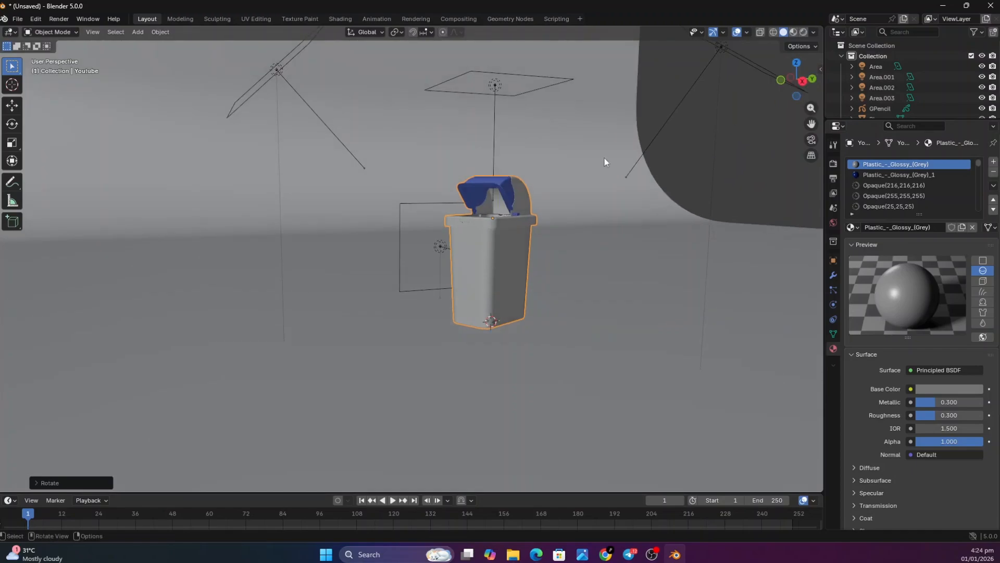
left_click(399, 246)
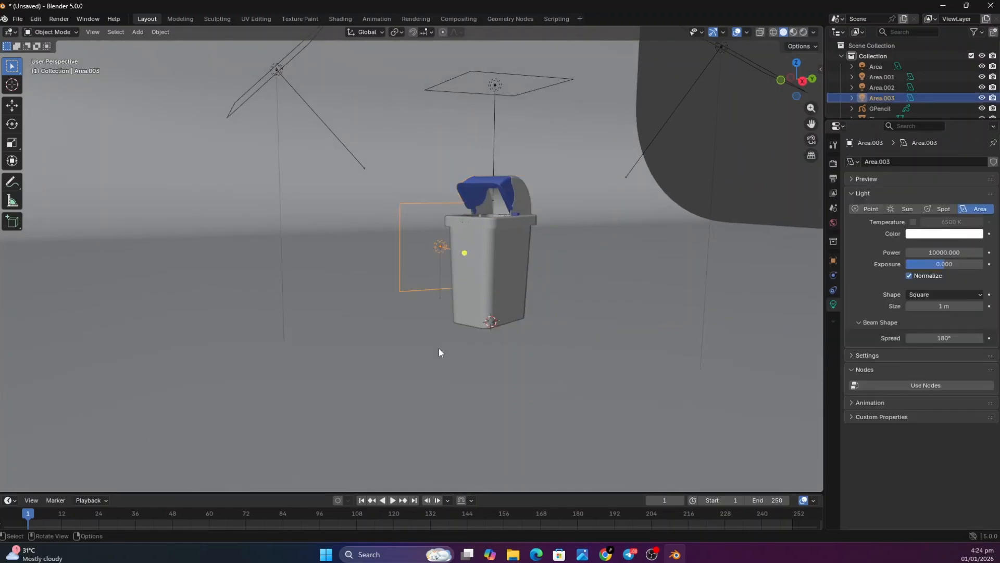
key("shift+d")
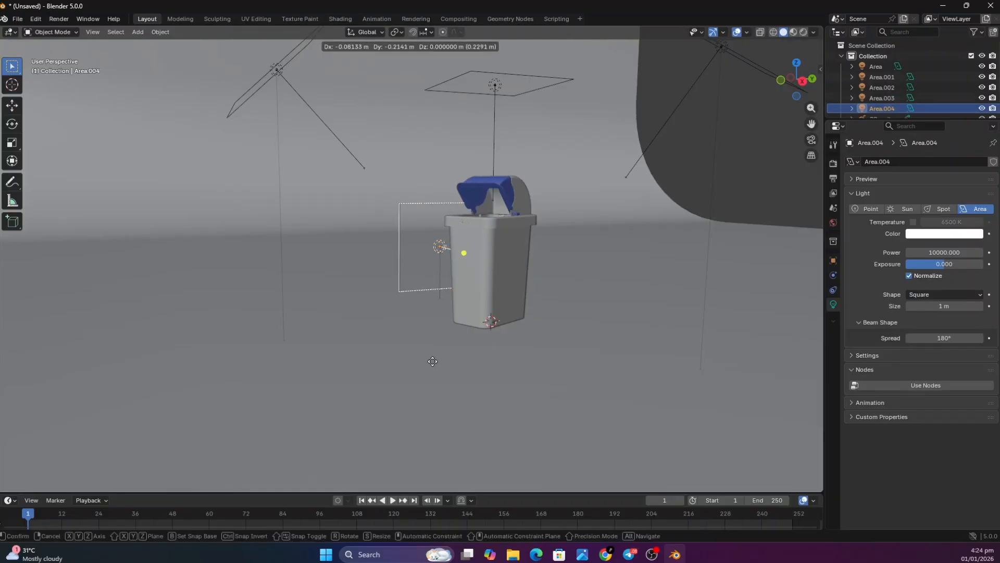
key("x")
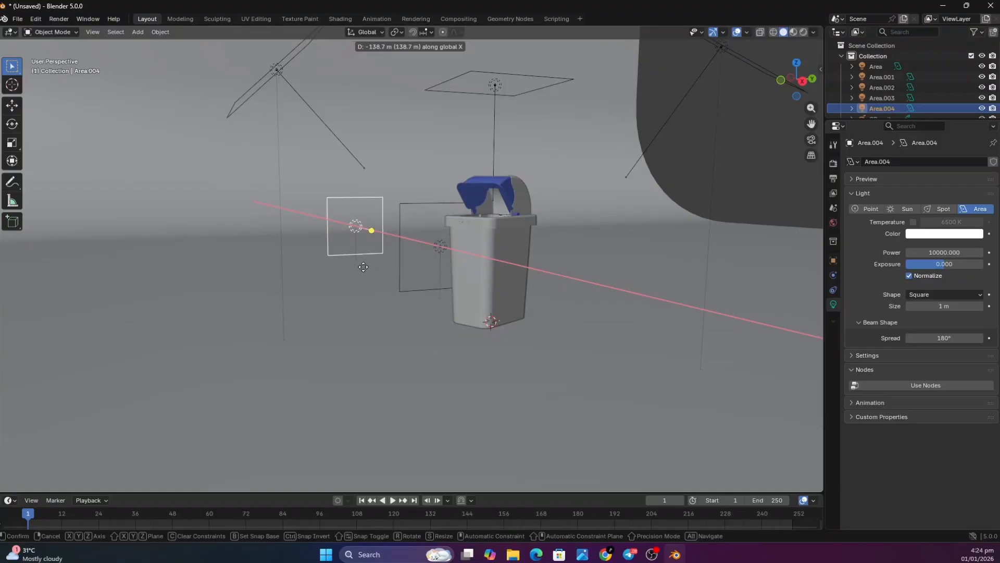
left_click(364, 271)
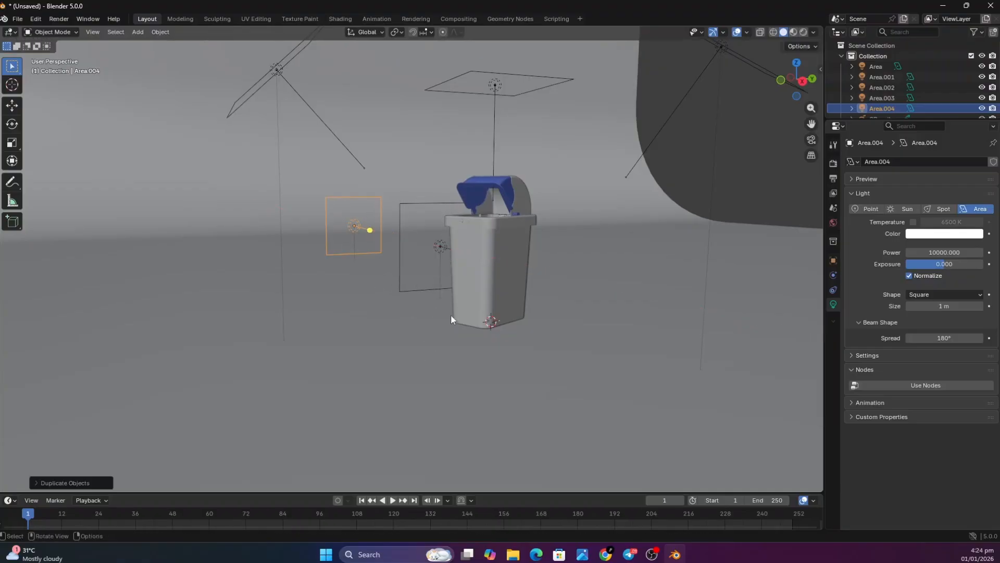
Rotate the duplicated area light 180° around the Z axis so it faces the backdrop
key("r")
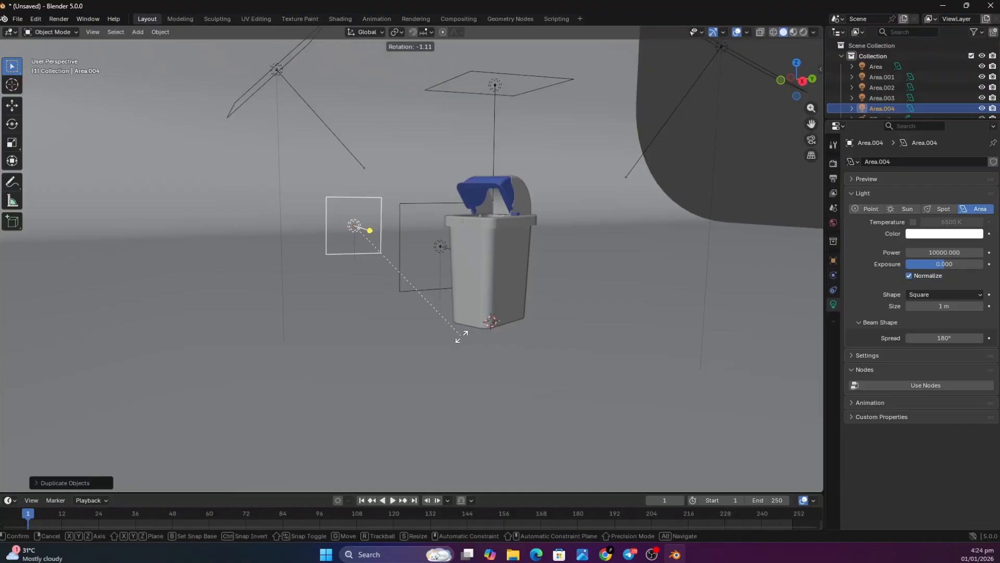
key("z")
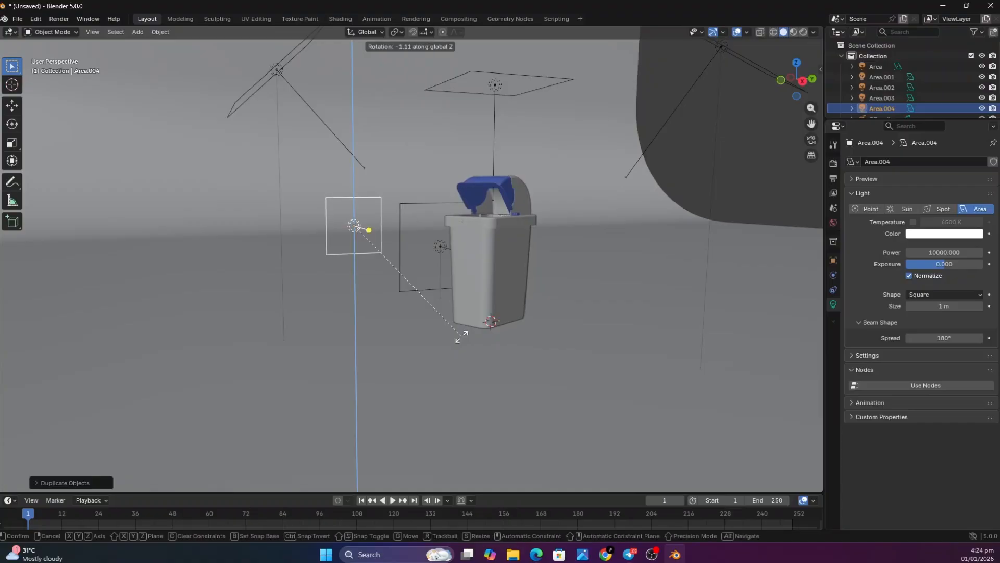
type("180")
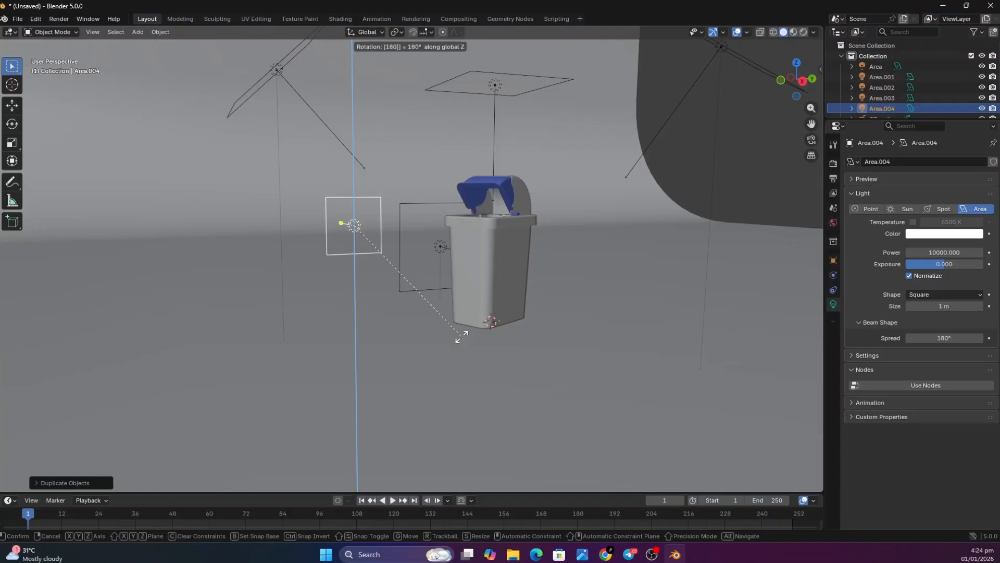
key("Return")
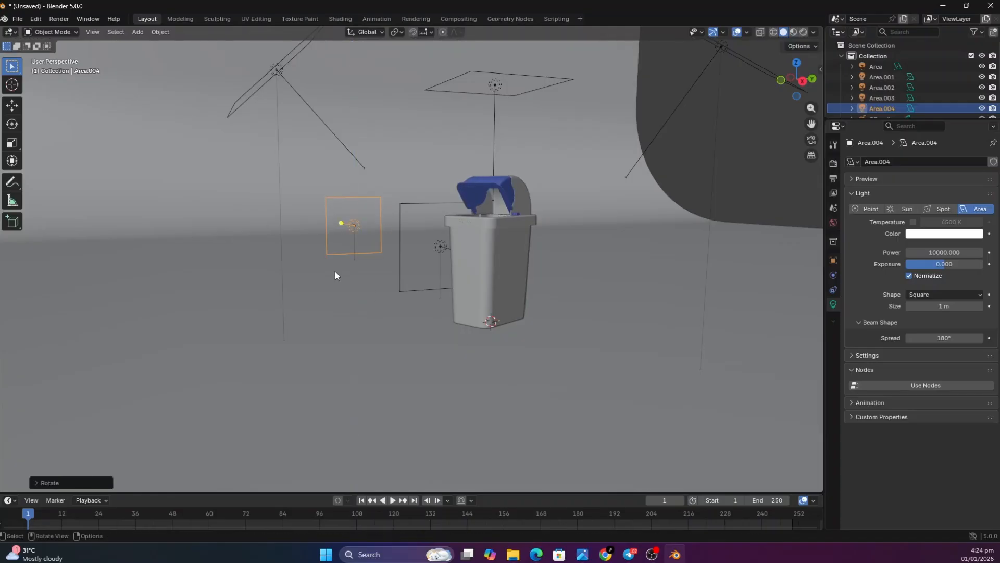
Give the backdrop-facing area light the pink color #FF3274 and set its power to 100000
left_click(920, 234)
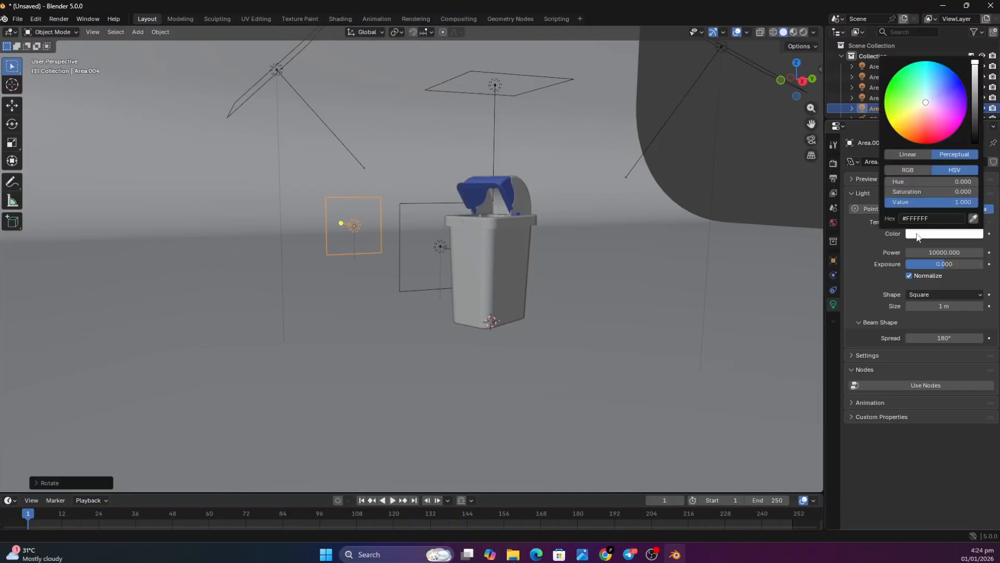
left_click_drag(928, 116, 937, 134)
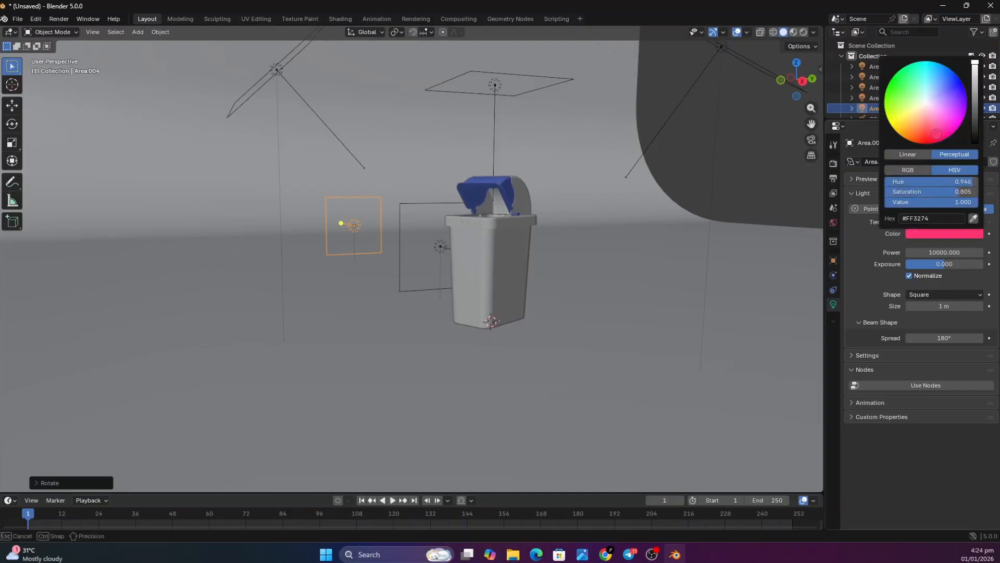
left_click(873, 273)
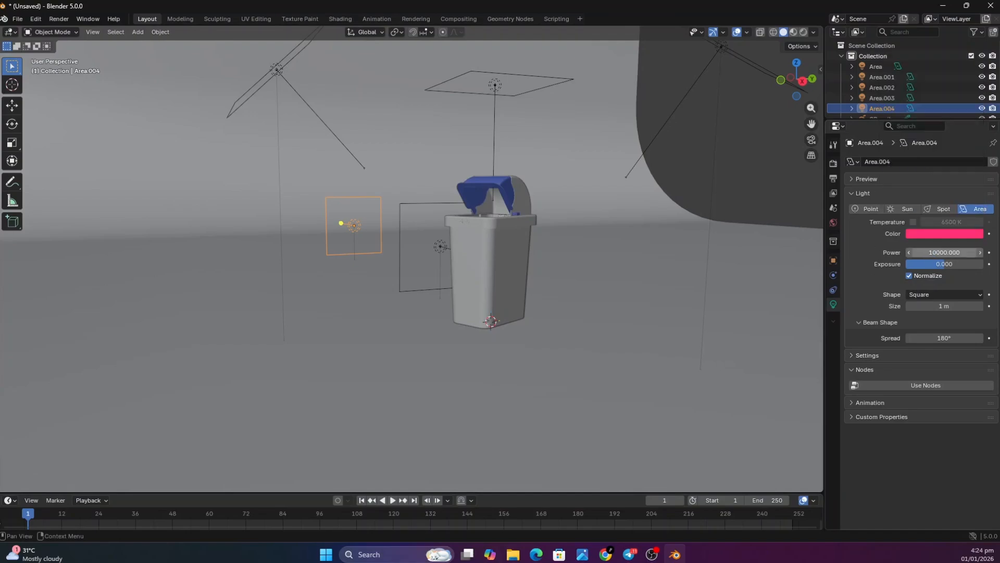
left_click(955, 253)
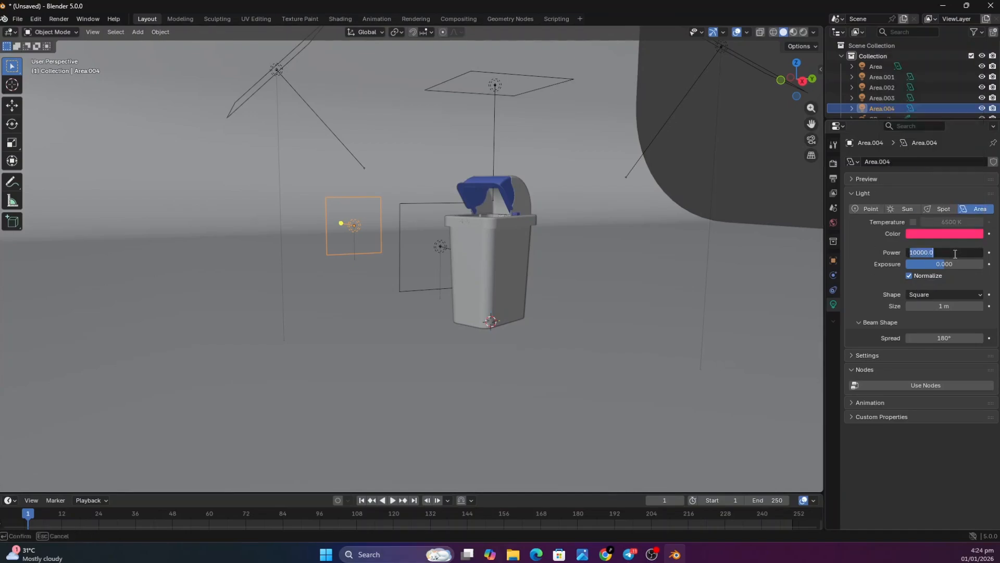
type("100000")
key("Return")
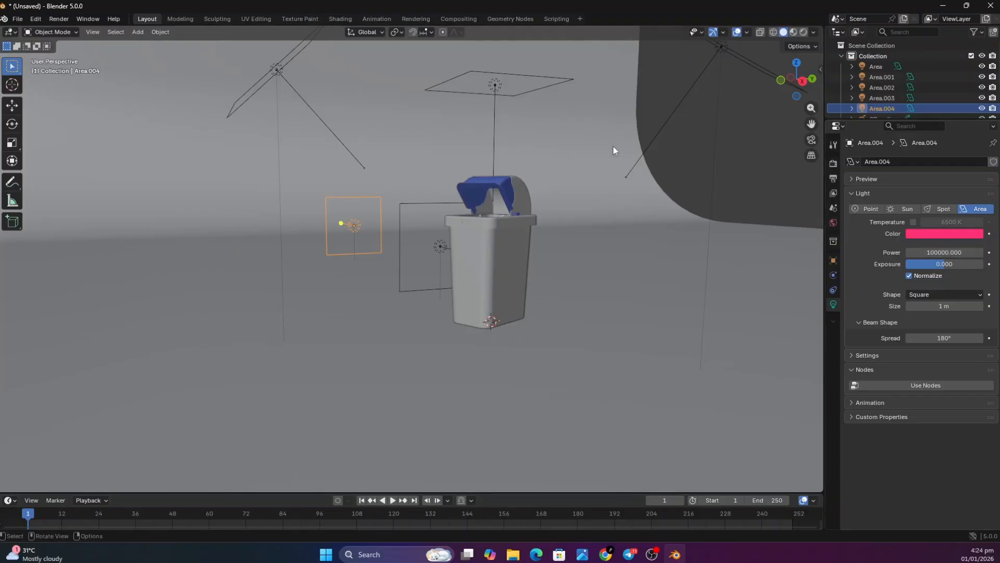
Change the color of the angled area light Area.002 to a saturated violet
left_click(647, 145)
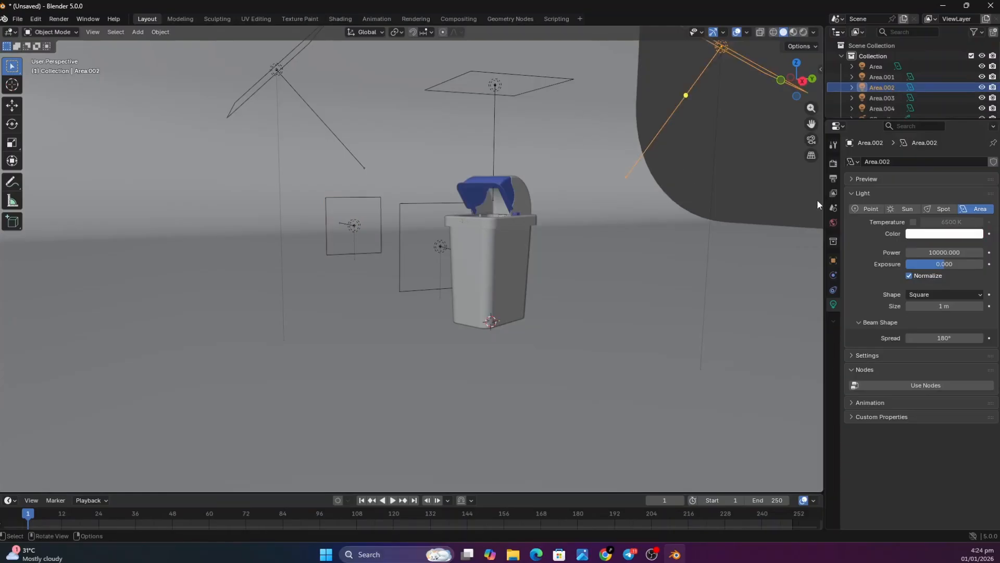
left_click(957, 233)
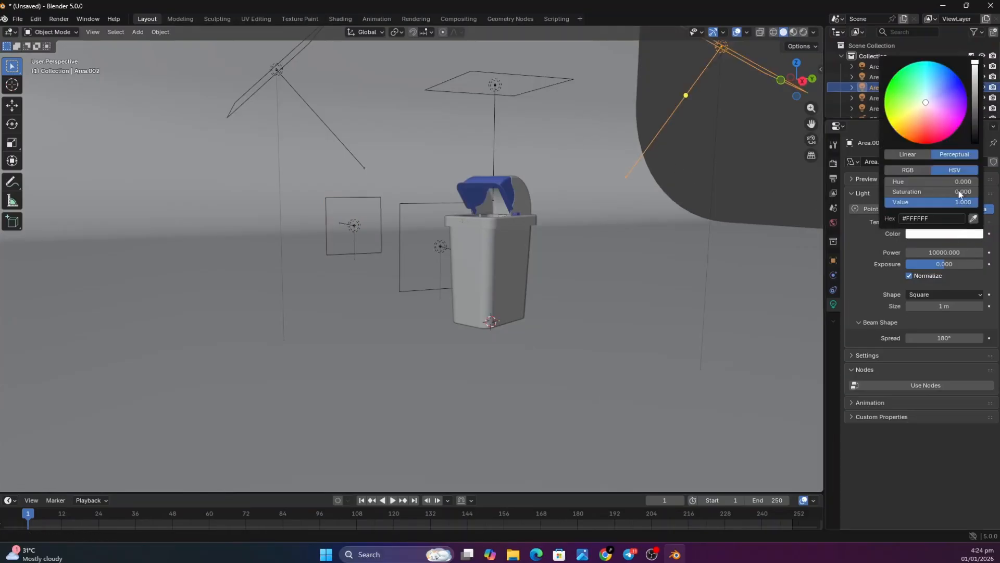
left_click_drag(936, 117, 965, 97)
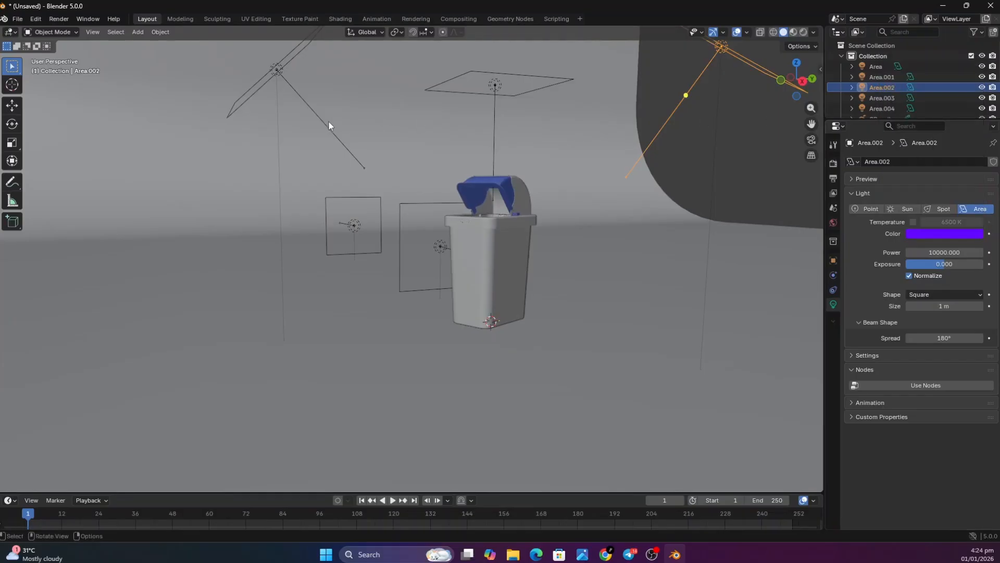
Change the color of the angled area light Area.001 to a saturated red
left_click(277, 71)
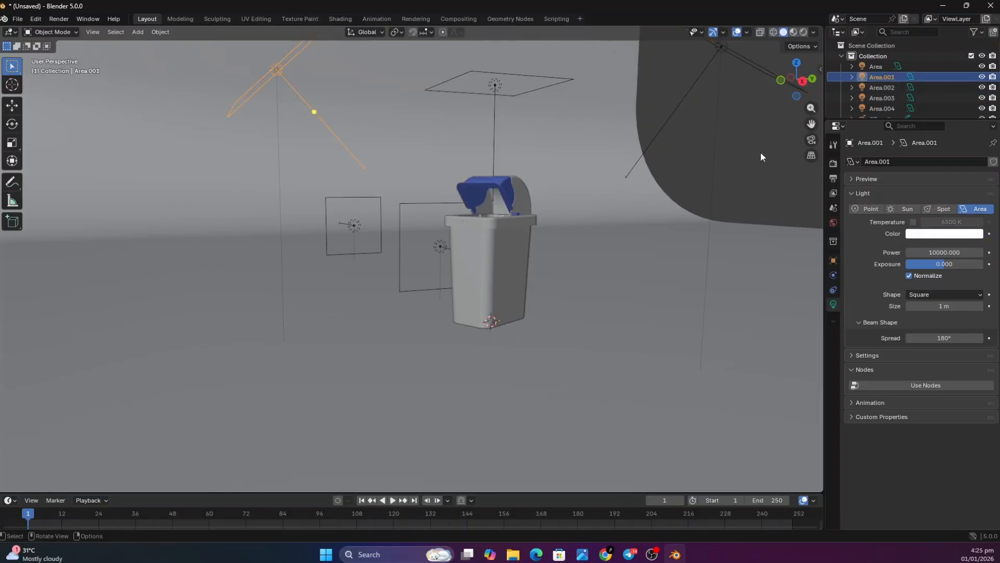
left_click(943, 234)
mouse_move(930, 113)
left_mouse_down()
mouse_move(921, 96)
mouse_move(912, 139)
mouse_move(930, 141)
left_mouse_up()
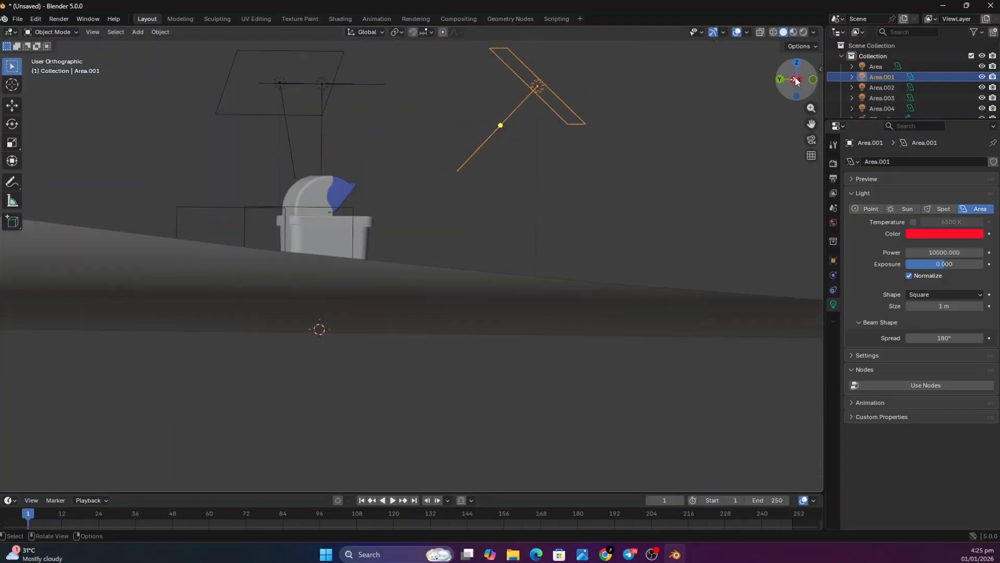
Duplicate the overhead area light above the bin and move the copy about 71 m along the positive X axis
left_click(791, 77)
left_click(796, 62)
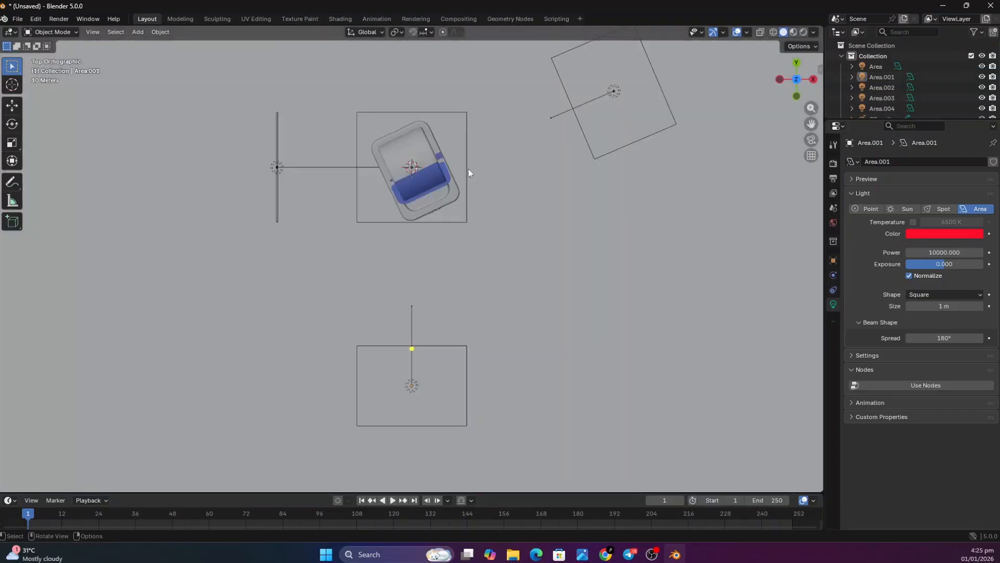
left_click(466, 171)
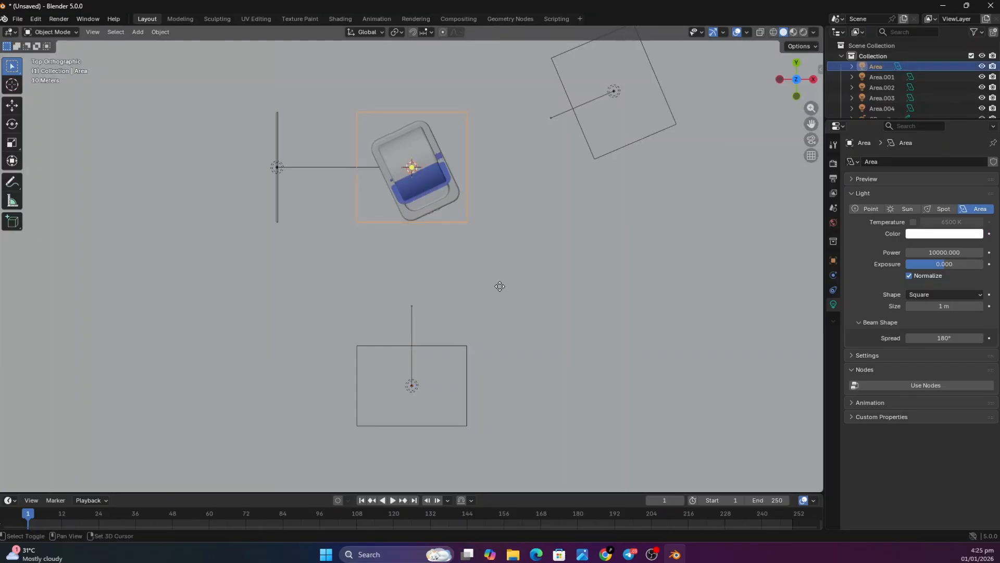
key("shift+d")
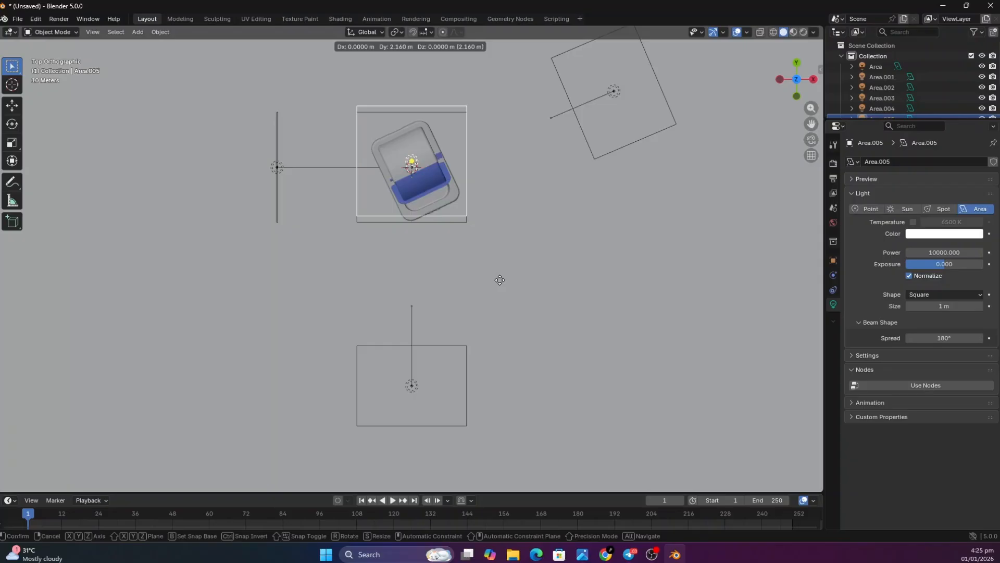
key("x")
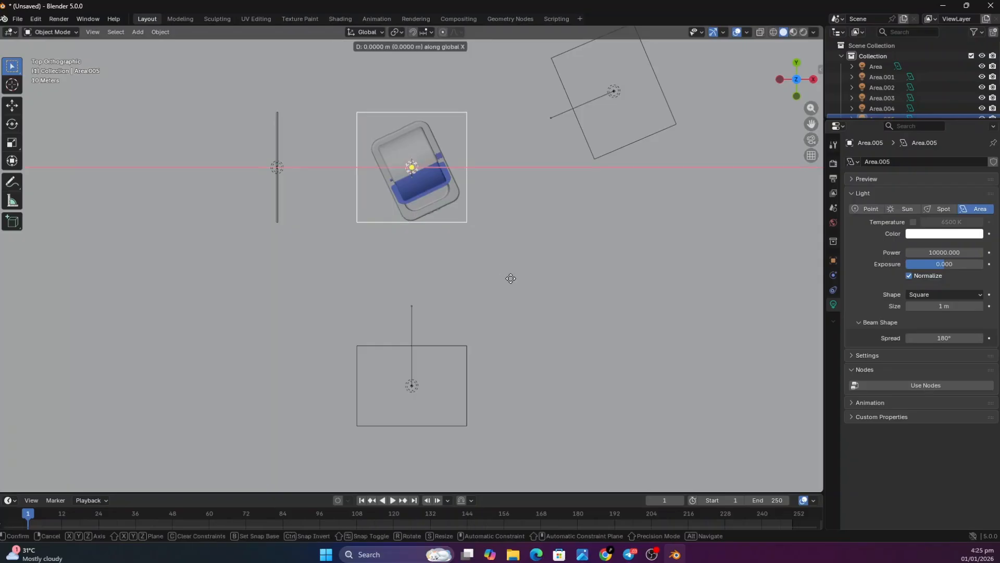
left_click(708, 348)
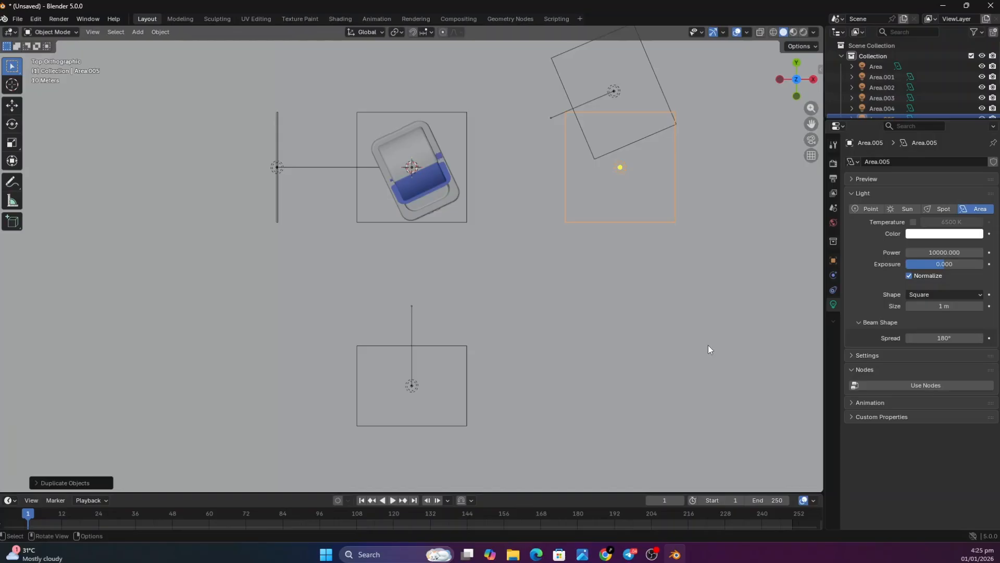
Move the duplicated area light about 40 m along negative Y and lower it about 45 m along Z
key("g")
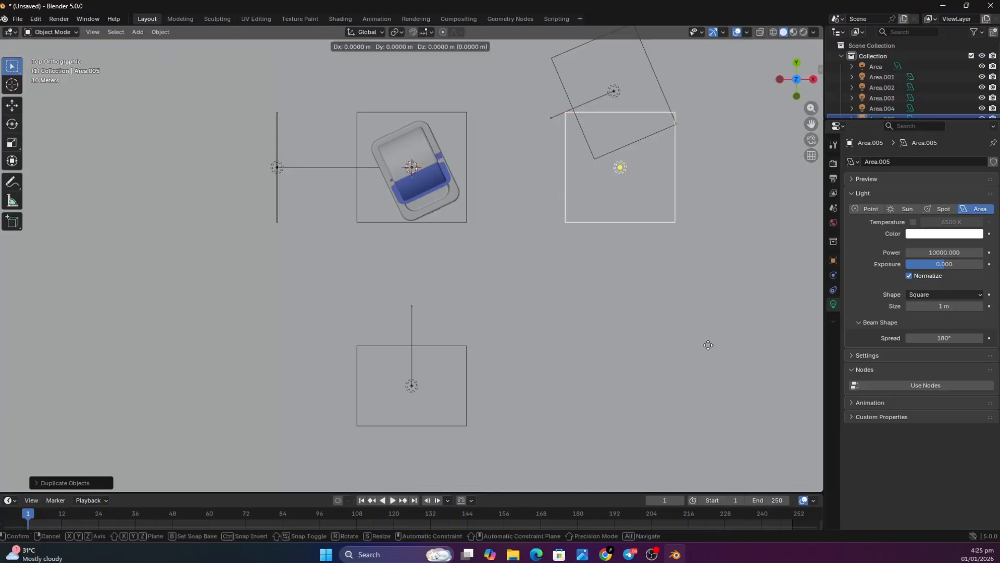
key("y")
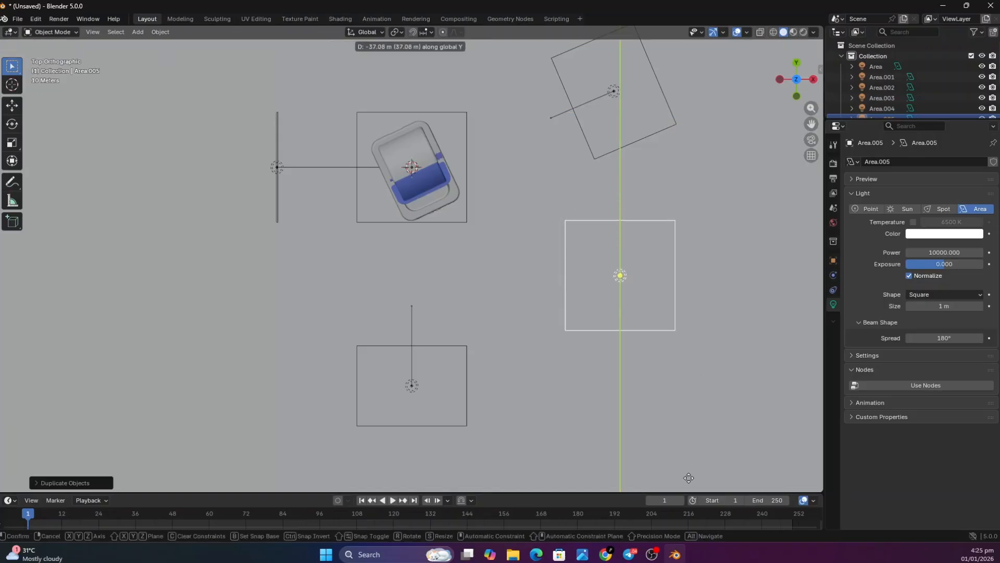
left_click(693, 470)
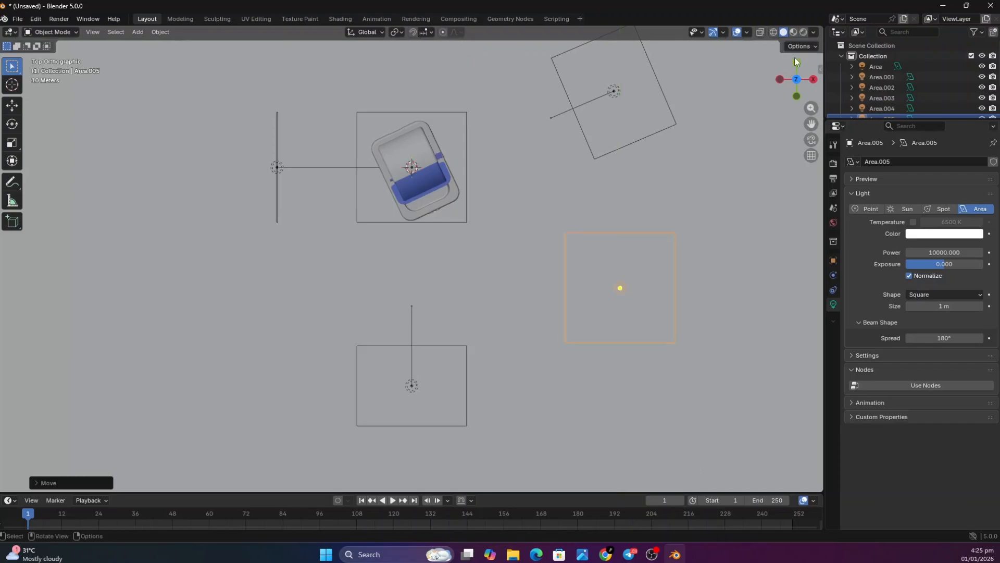
mouse_move(798, 92)
left_mouse_down()
mouse_move(805, 105)
mouse_move(797, 90)
left_mouse_up()
left_click(791, 82)
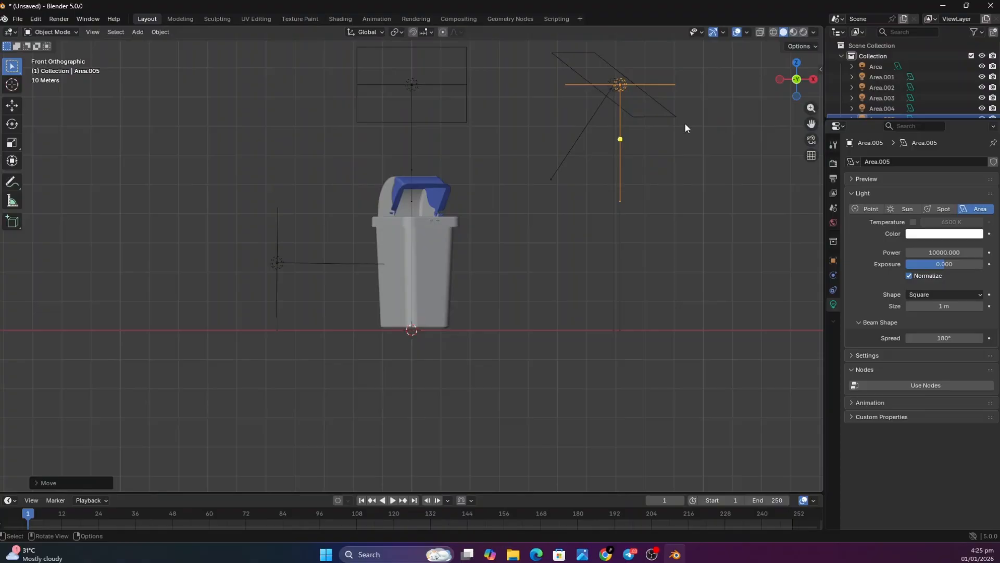
key("g")
key("z")
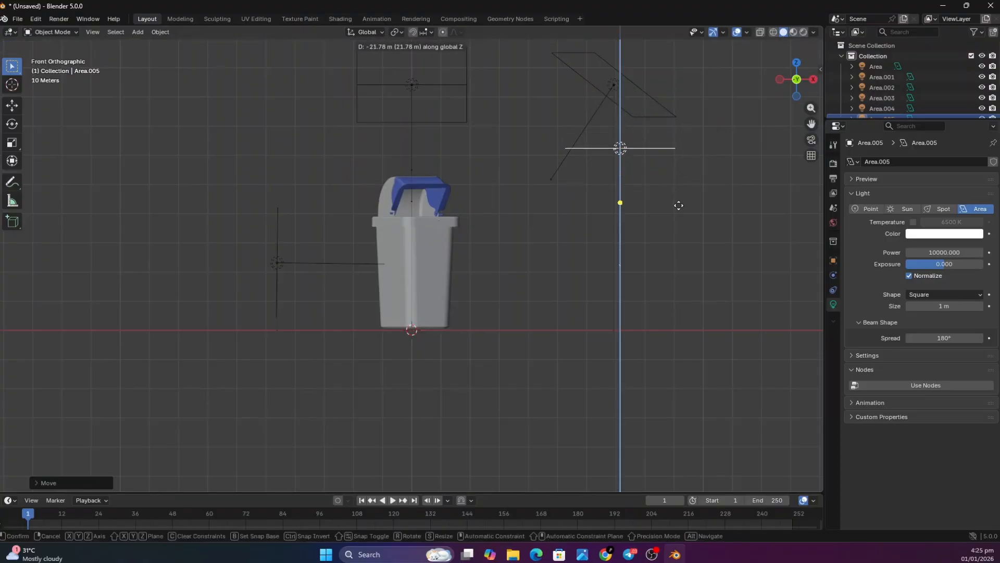
left_click(679, 256)
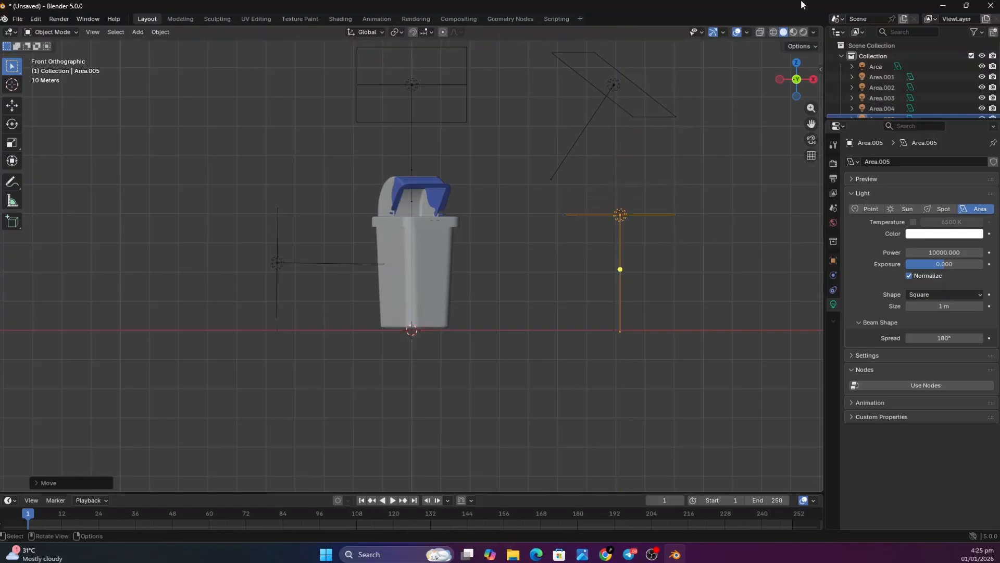
Rotate the duplicated area light about 55° around the Y axis so it tilts toward the bin
mouse_move(796, 80)
left_mouse_down()
mouse_move(782, 107)
mouse_move(796, 77)
left_mouse_up()
left_click(785, 84)
key("r")
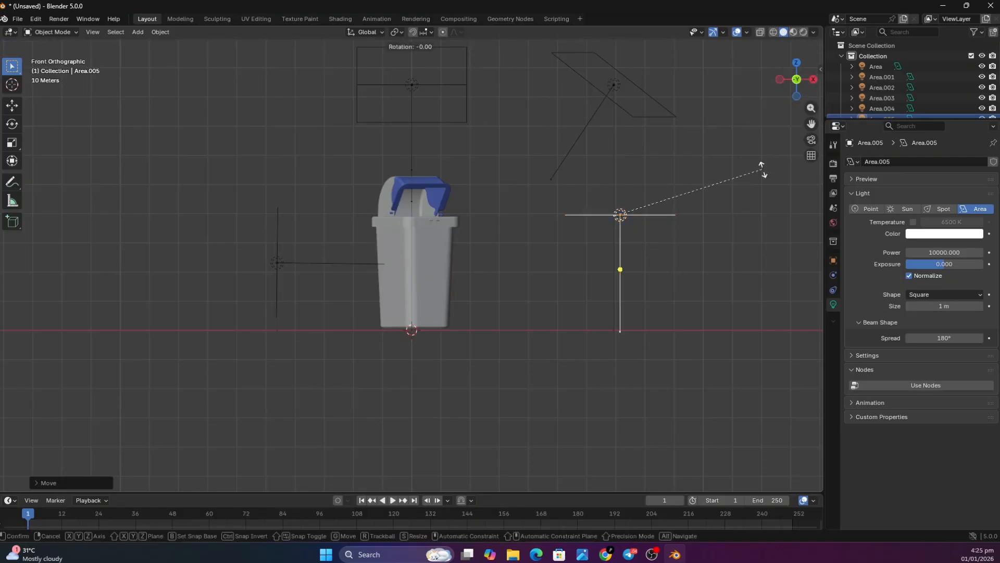
key("y")
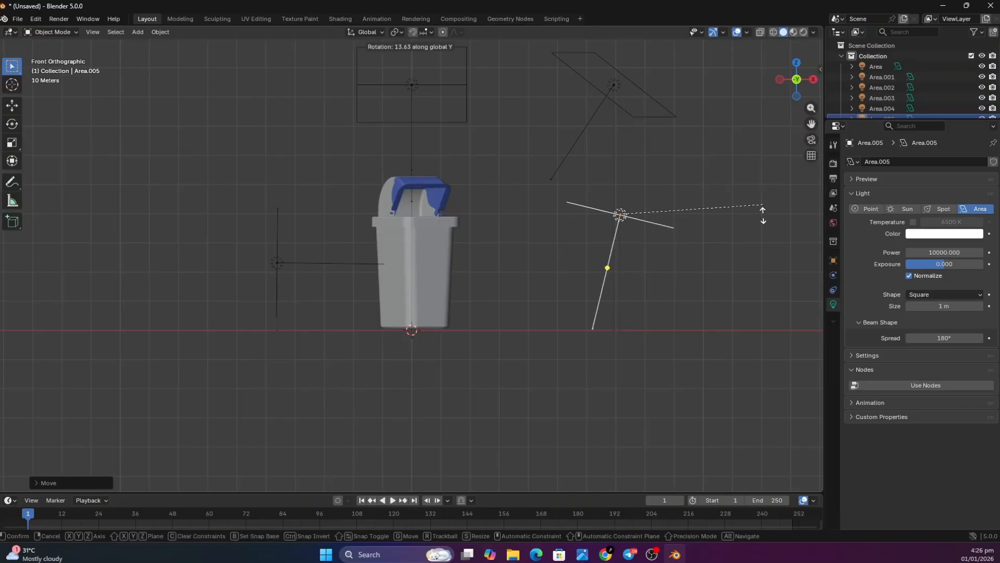
left_click(749, 317)
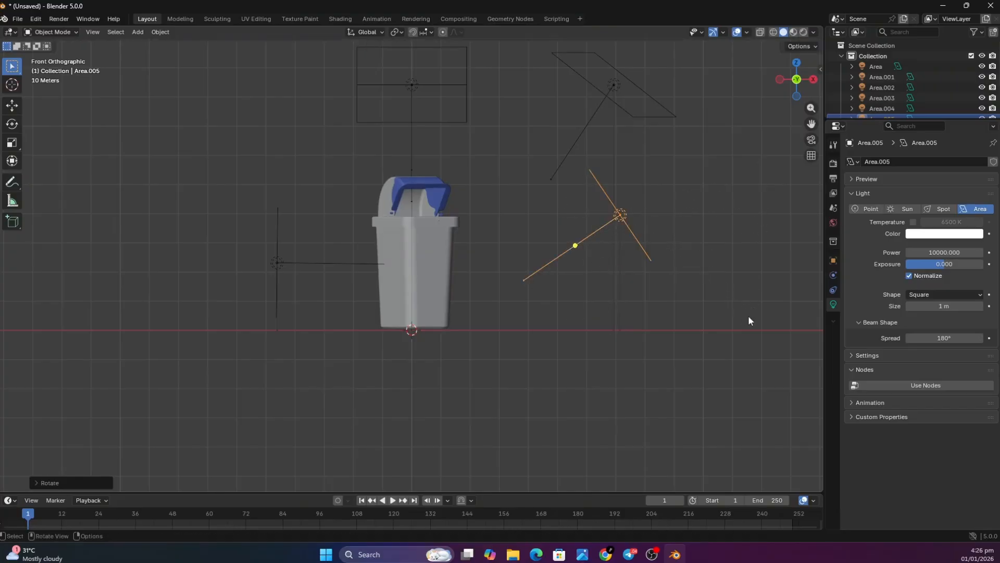
Rotate the duplicated area light about 24° clockwise around the Z axis, seen from above, so it aims at the bin
mouse_move(799, 80)
left_mouse_down()
mouse_move(797, 90)
mouse_move(793, 80)
left_mouse_up()
left_click(792, 80)
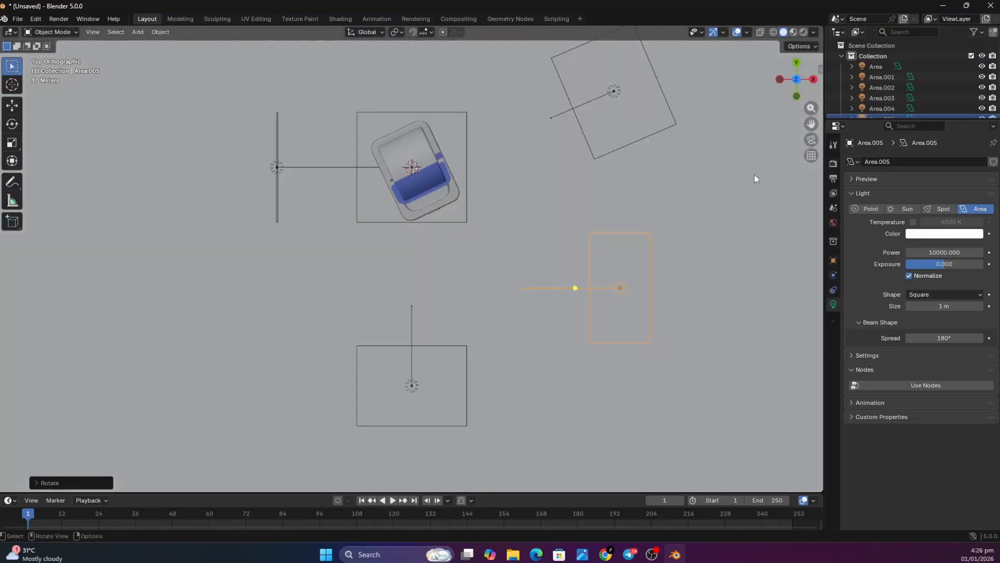
key("r")
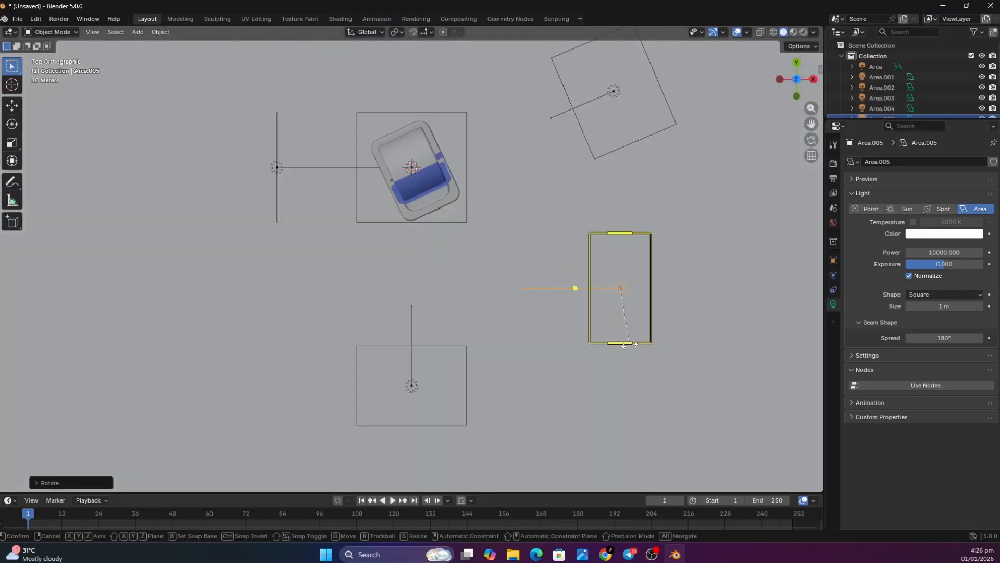
key("z")
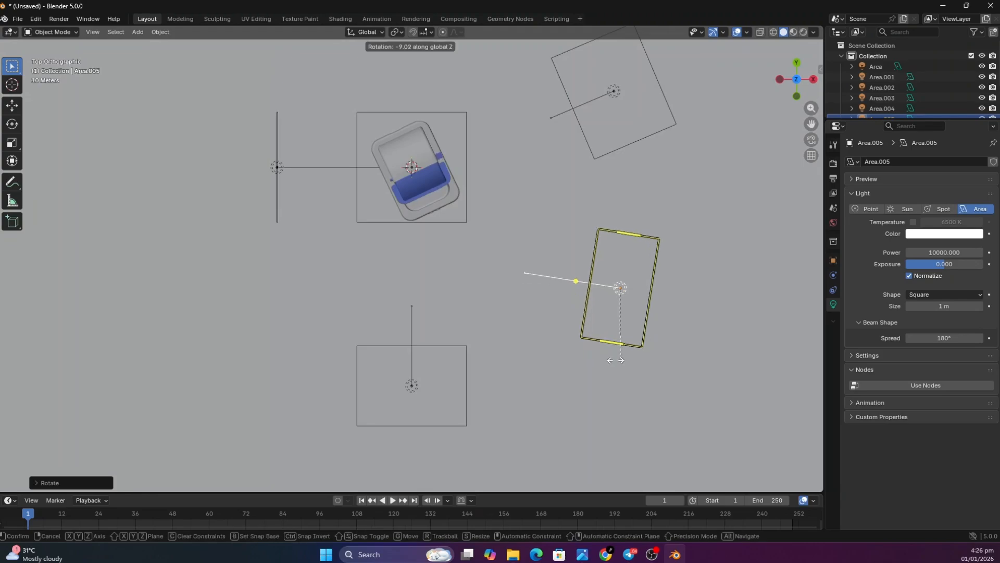
left_click(602, 359)
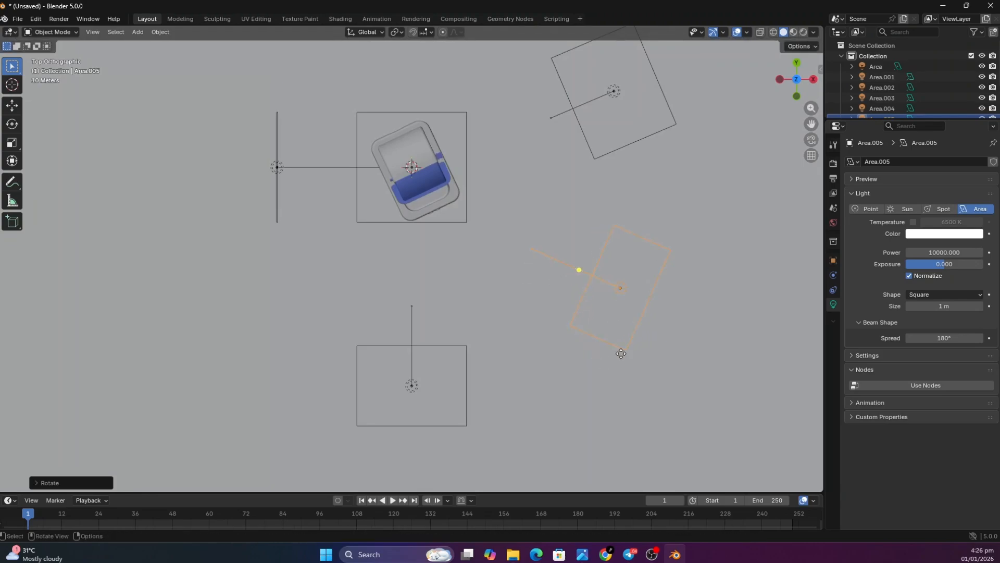
Add a camera to the scene at the 3D cursor under the bin
left_click_drag(787, 72, 751, 119)
scroll(599, 279, "down", 3)
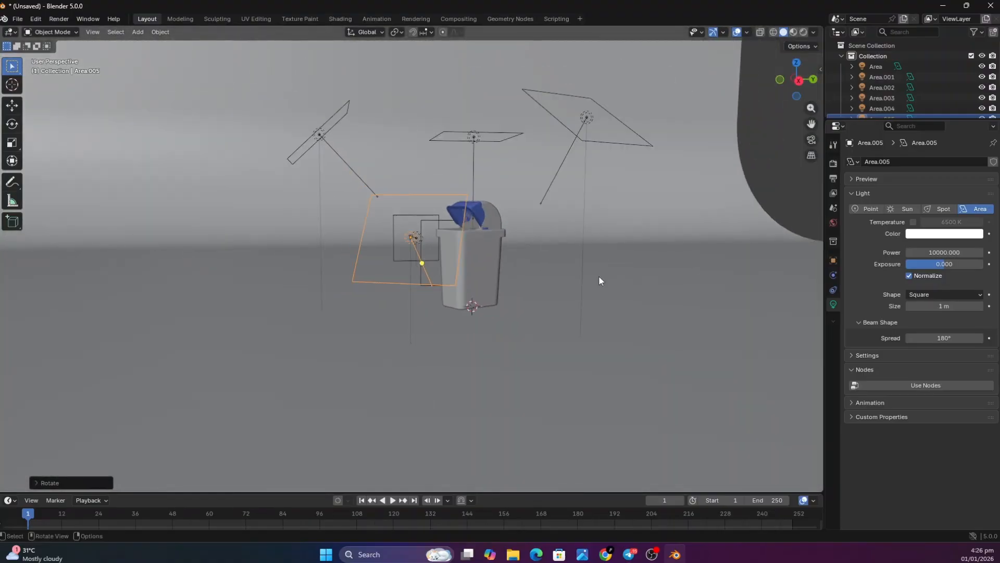
scroll(599, 275, "up", 4)
left_click_drag(798, 95, 786, 80)
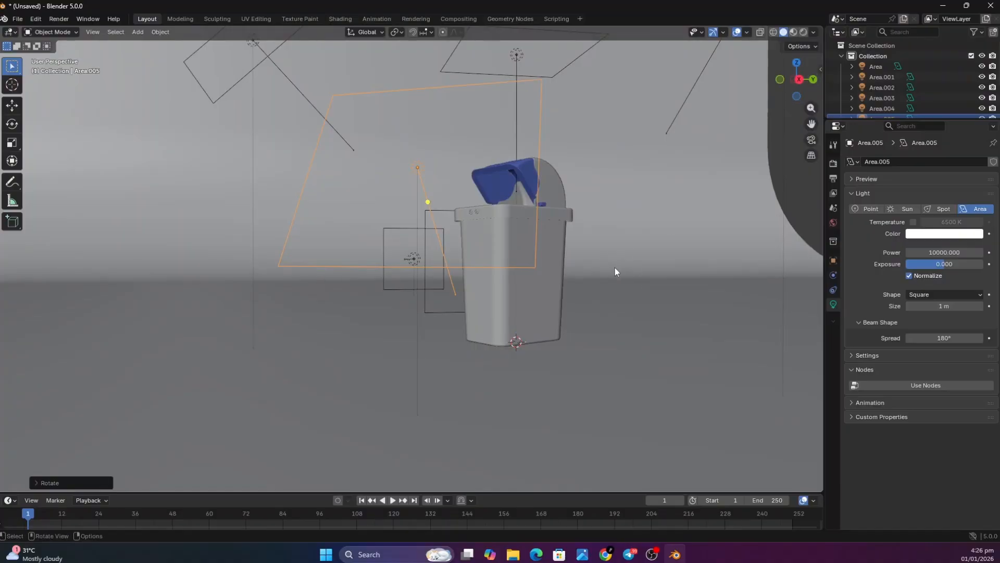
key("shift")
key("shift+a")
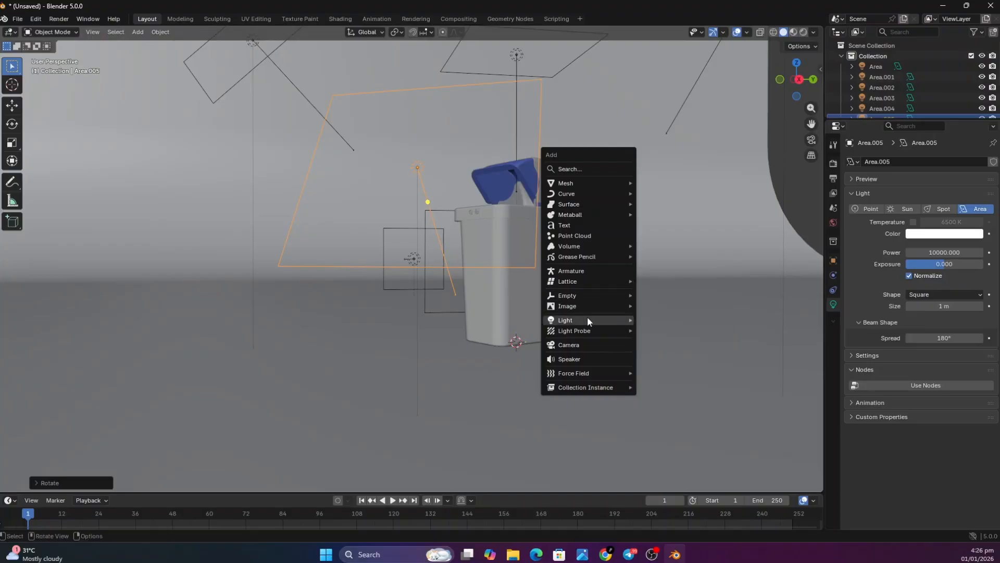
left_click(591, 345)
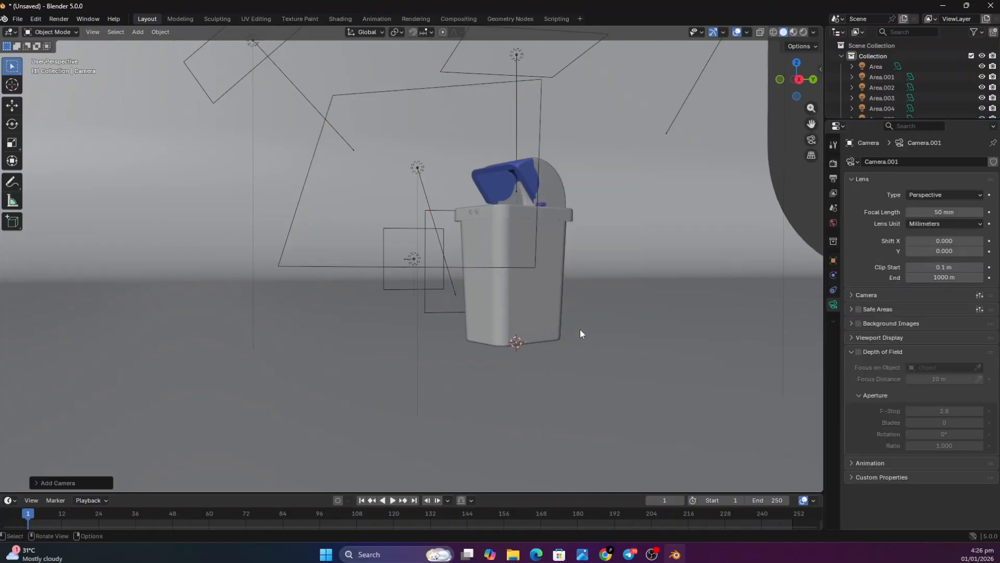
Scale the new camera up uniformly until its frame extends past the side of the bin's base
scroll(516, 341, "down", 4)
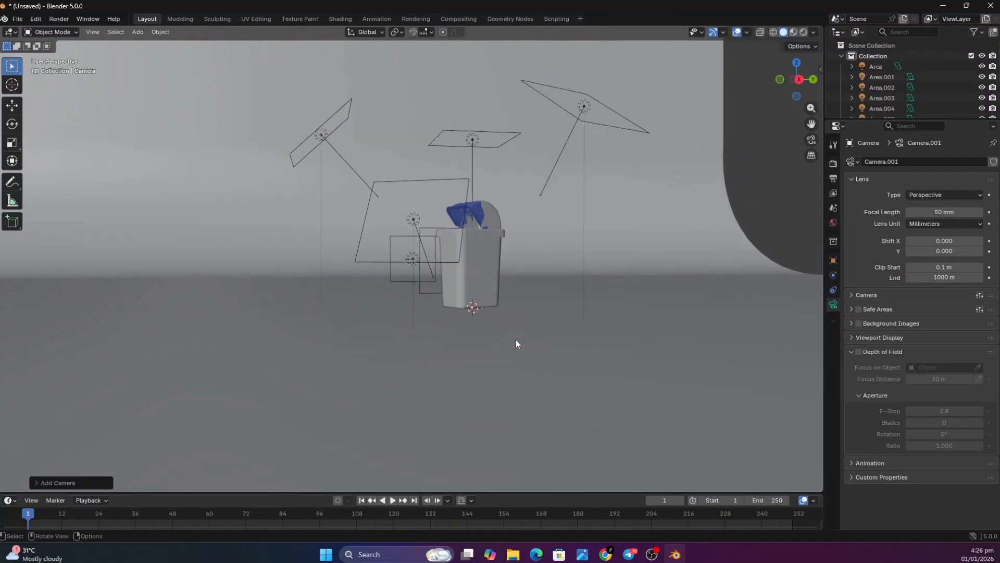
scroll(516, 342, "up", 4)
scroll(515, 339, "up", 4)
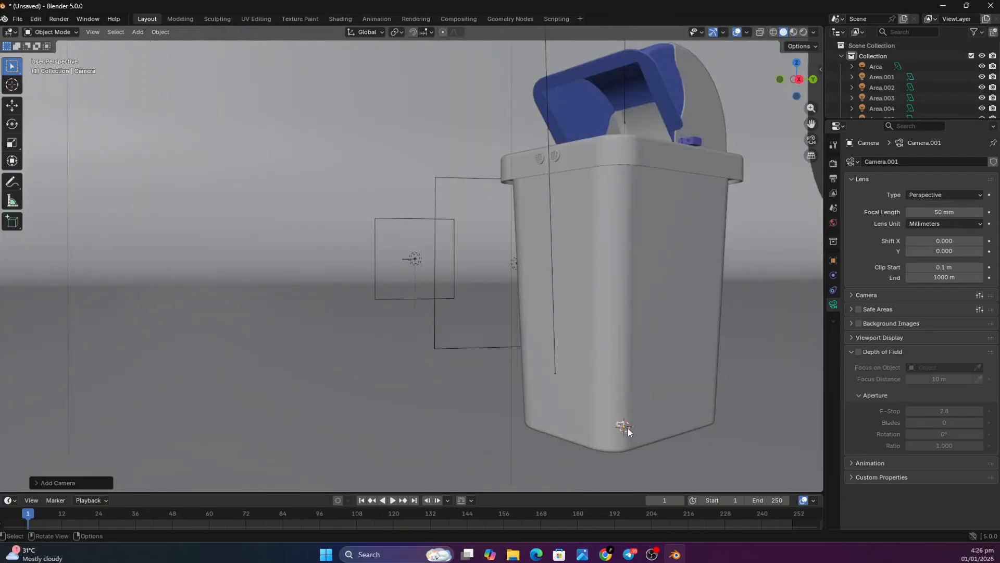
scroll(627, 427, "down", 6)
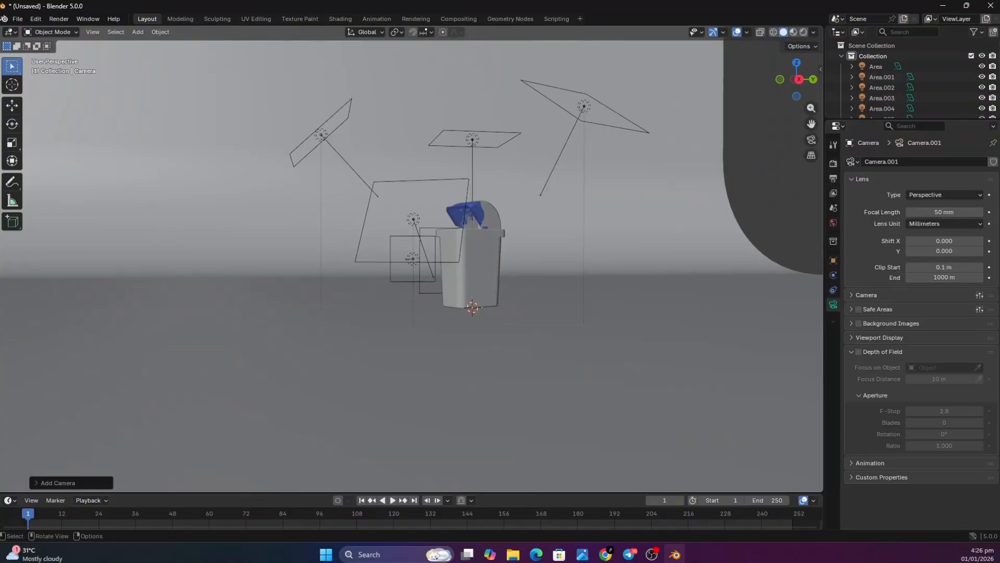
key("s")
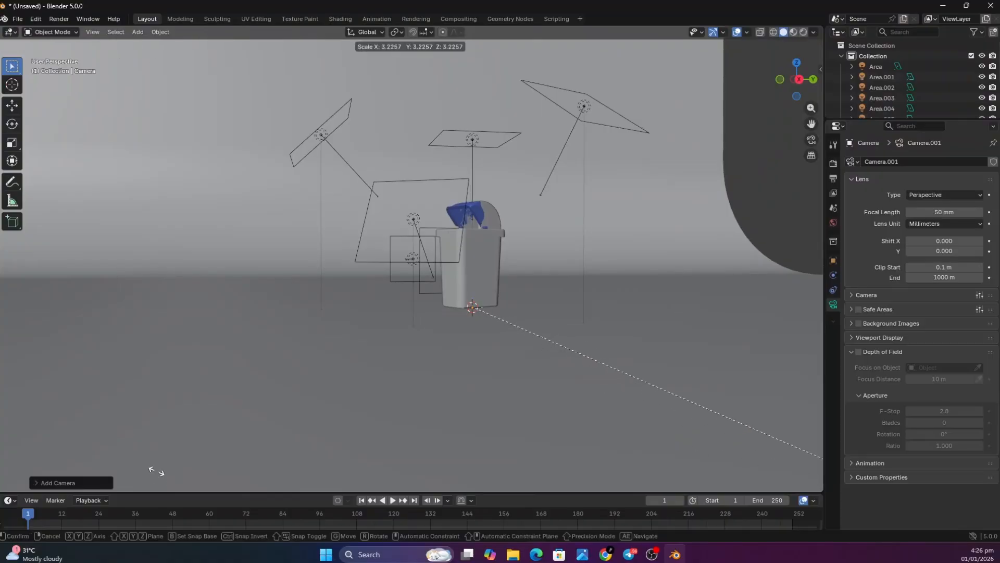
left_click(374, 191)
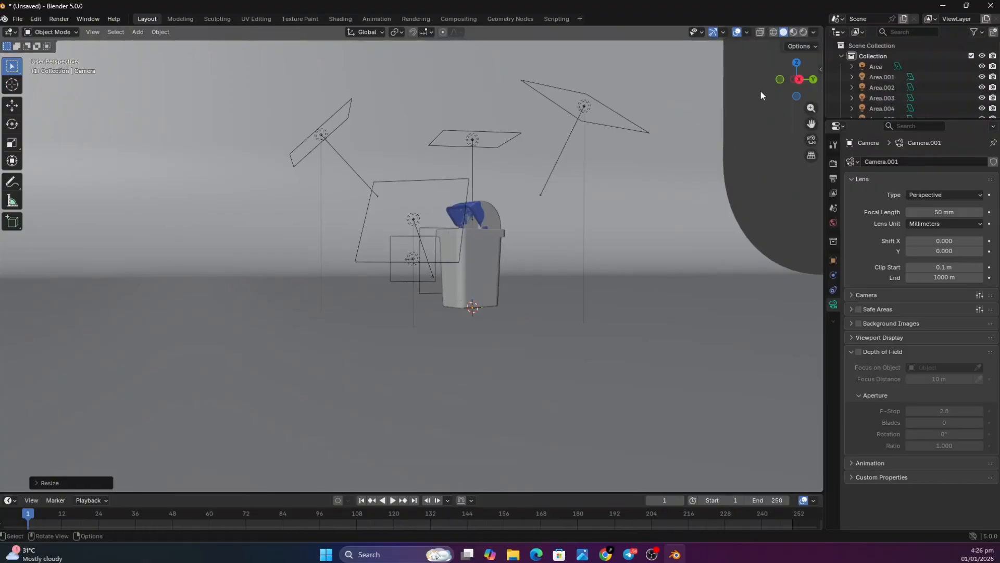
left_click(780, 79)
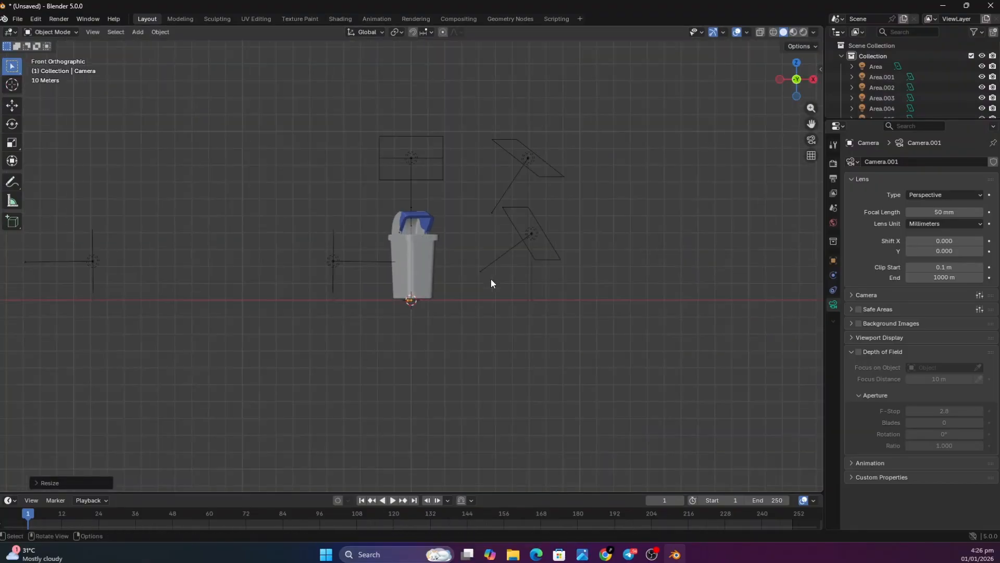
scroll(416, 307, "up", 6)
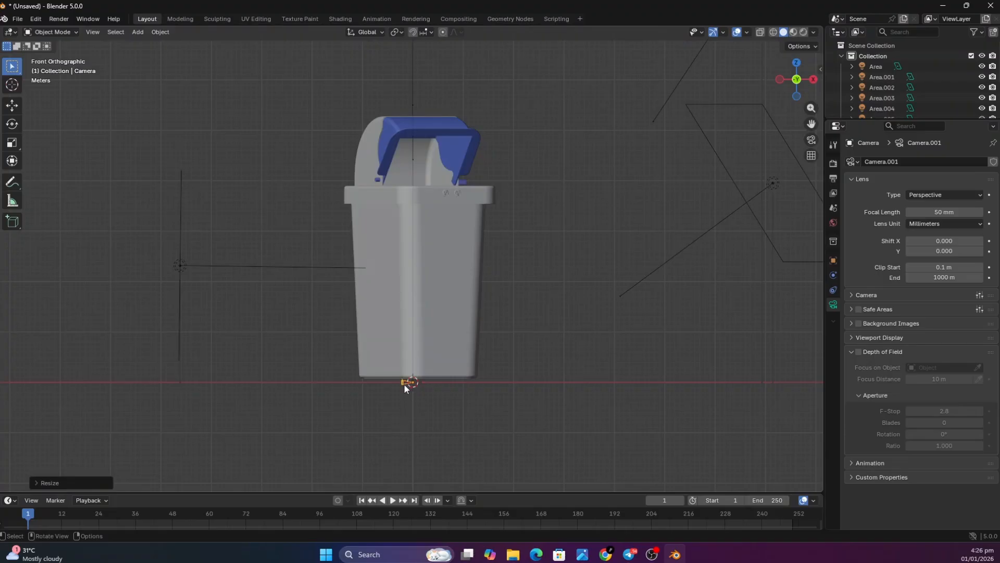
key("s")
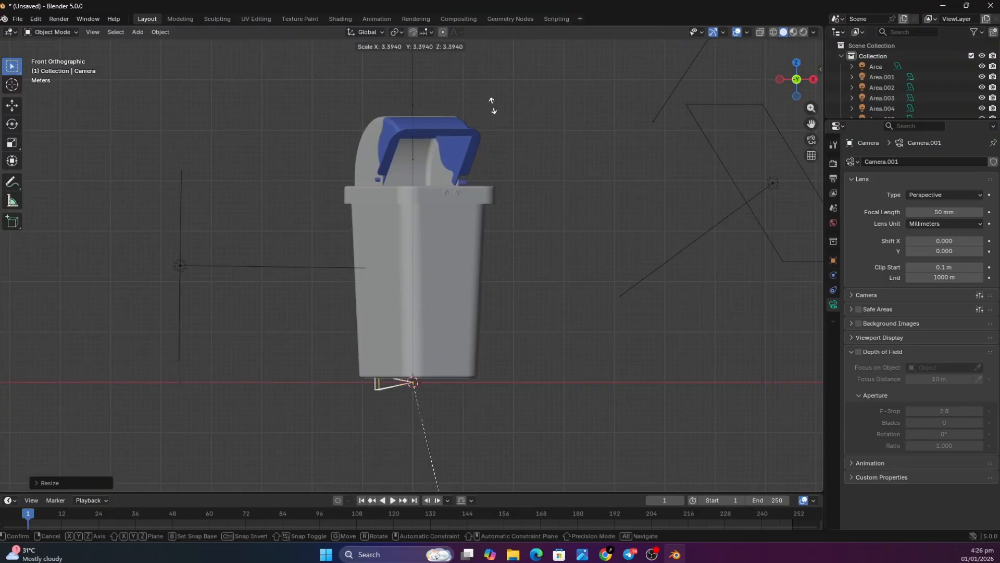
left_click(569, 173)
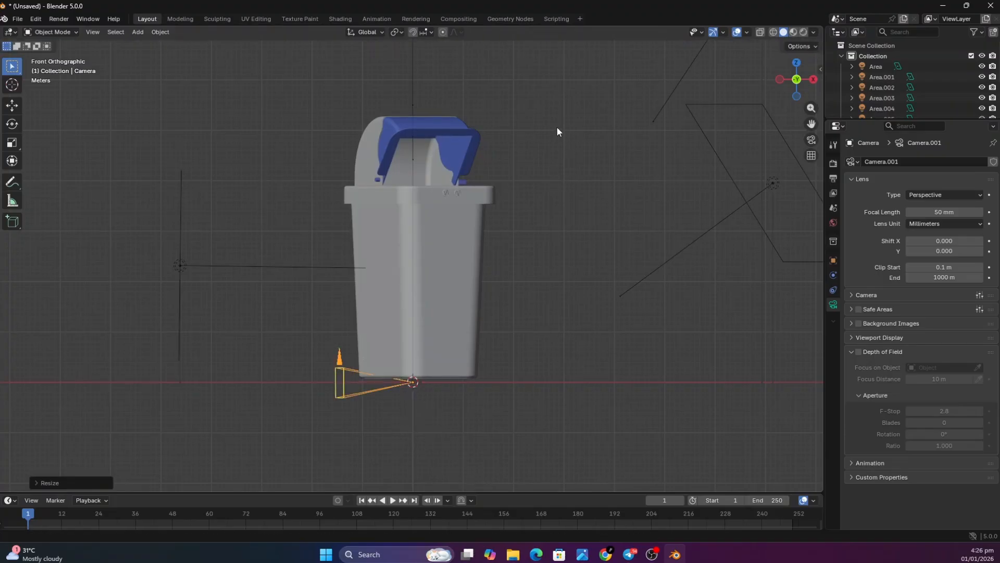
Move the camera along the positive X axis, well away from the bin and beyond the area lights
key("g")
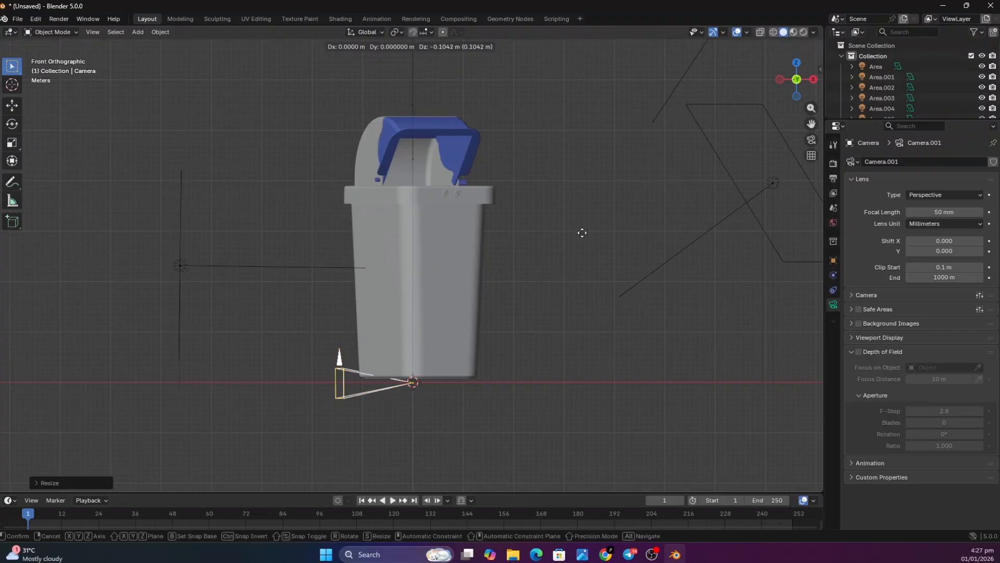
key("x")
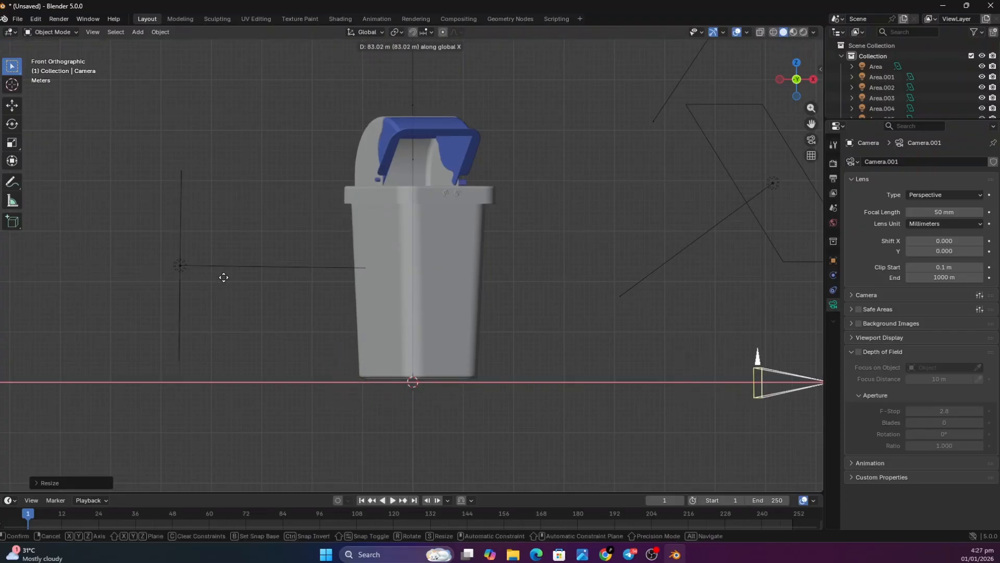
left_click(229, 267)
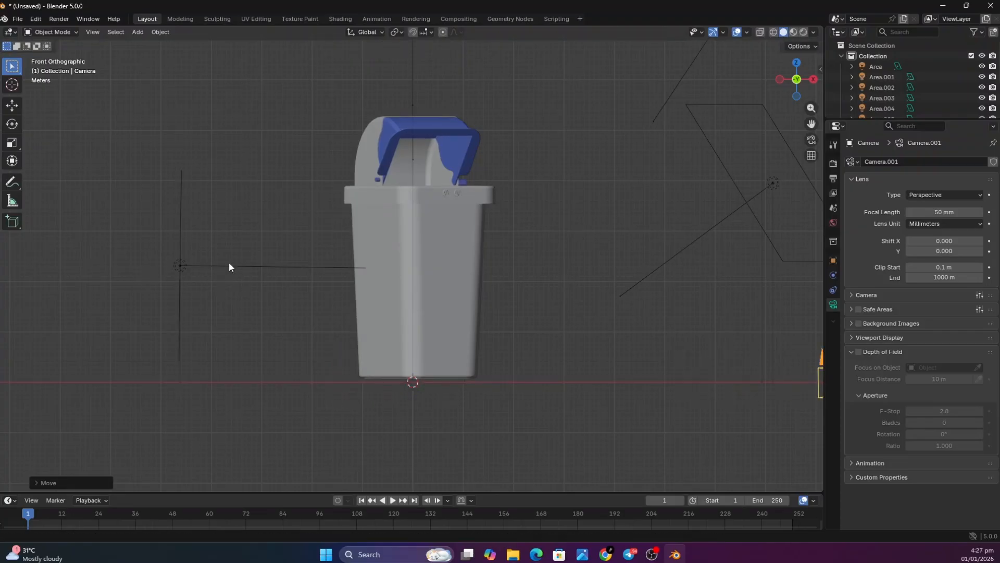
left_click(813, 140)
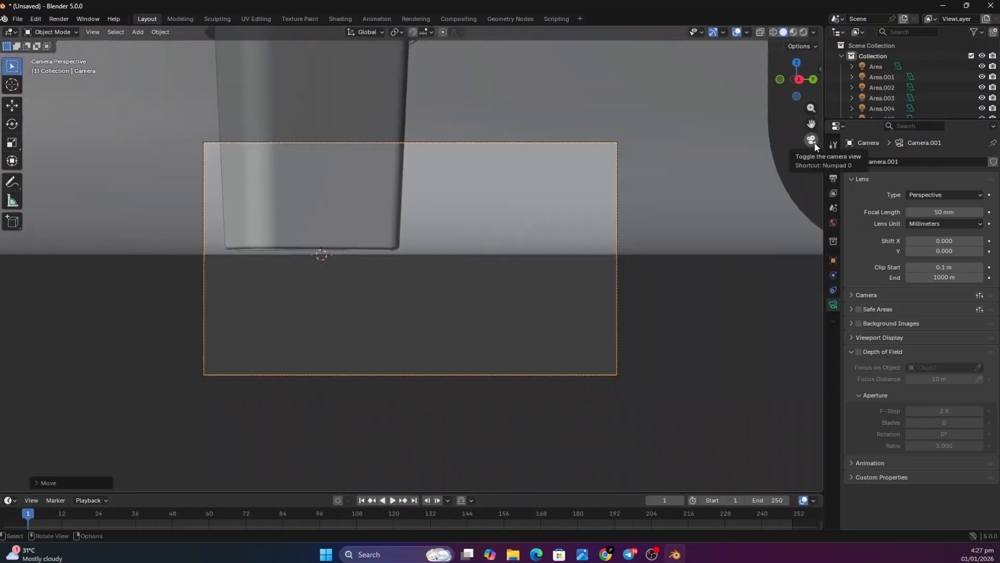
left_click(816, 147)
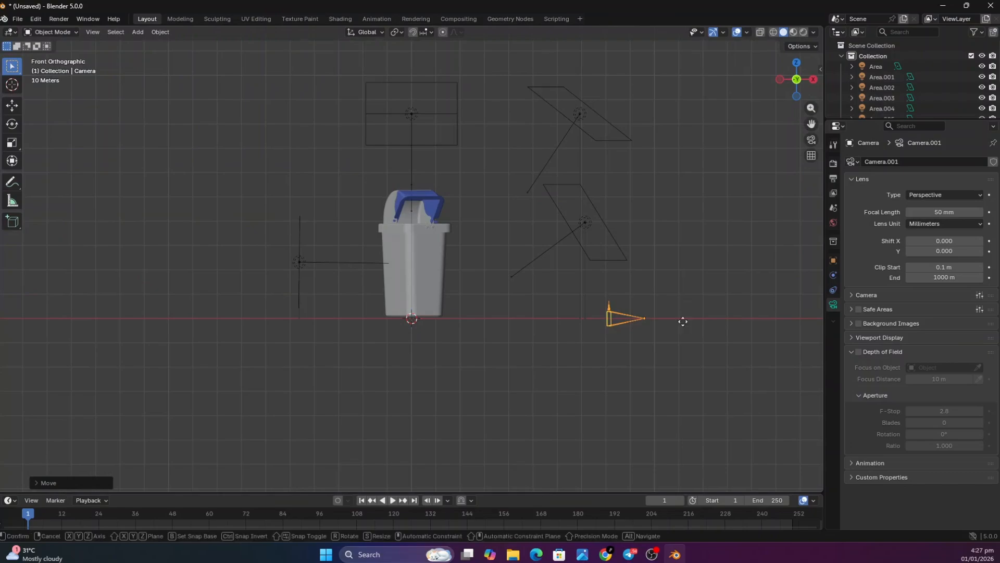
Raise the camera along the Z axis to roughly the bin's mid-height and check its framing
key("g")
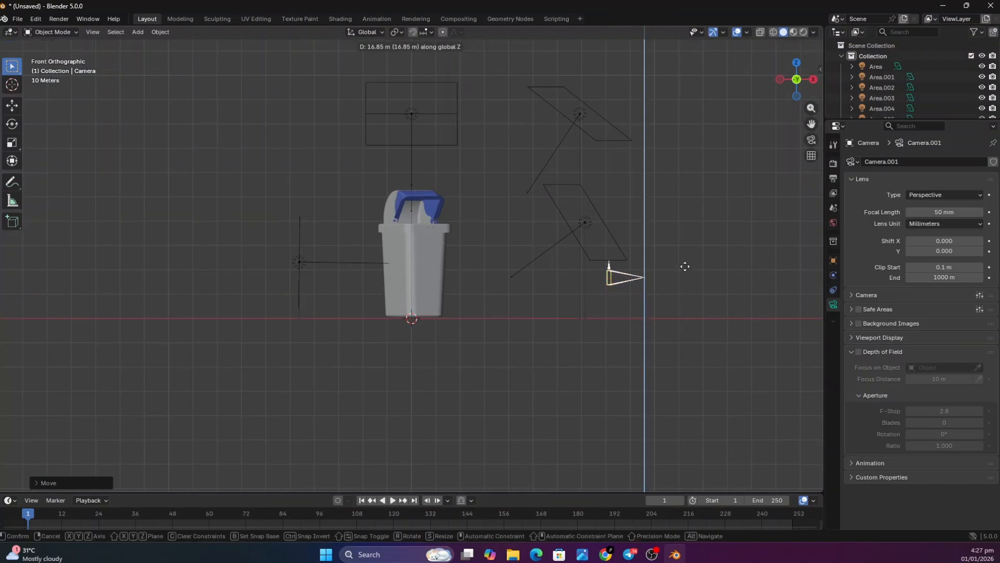
left_click(695, 260)
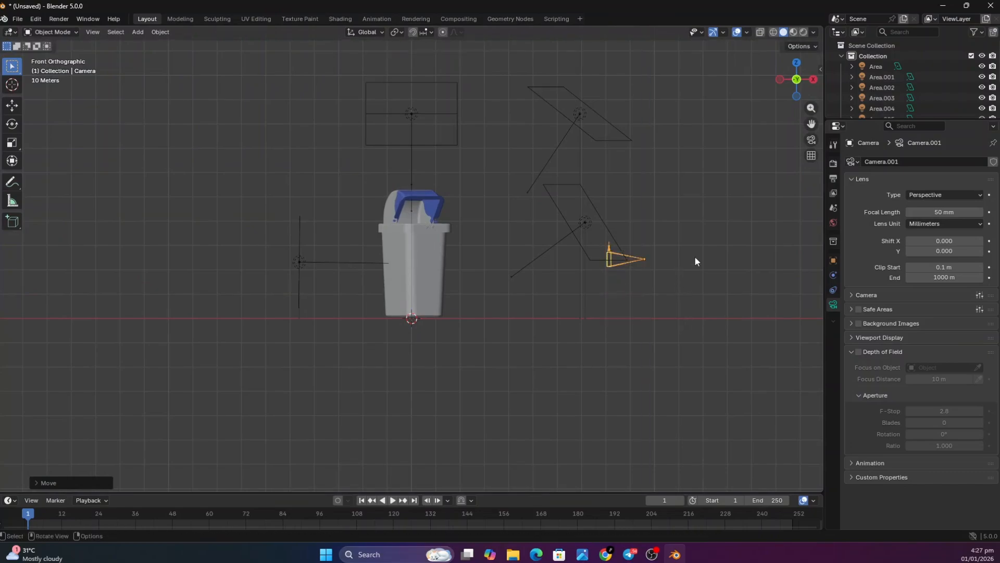
left_click(813, 144)
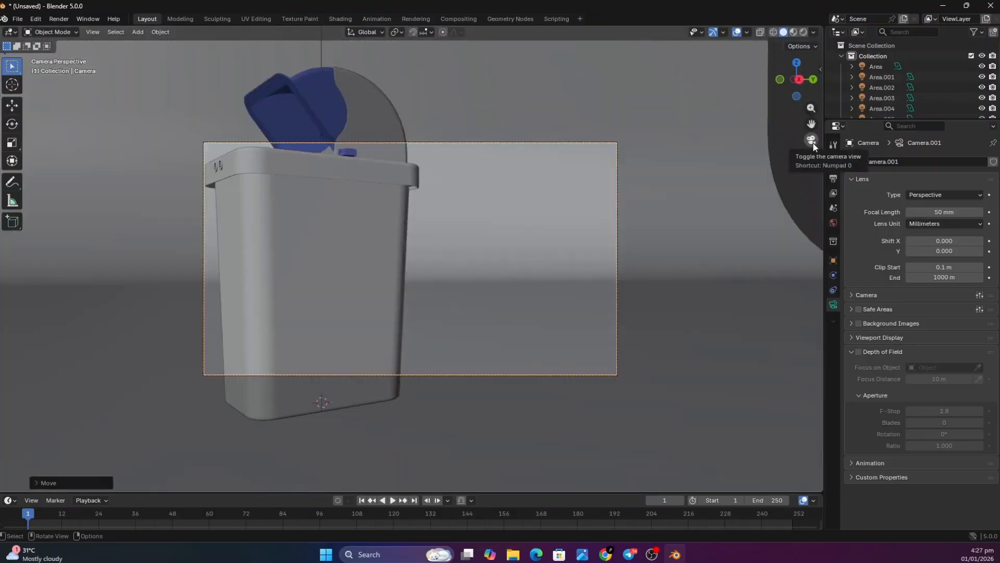
left_click(813, 142)
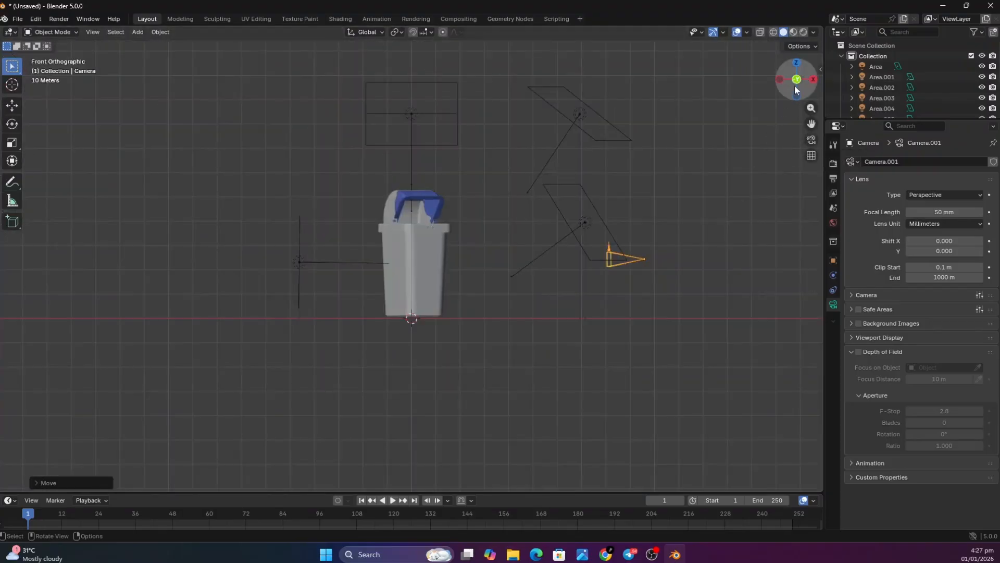
Move the camera about 39 m along the negative Y axis and look through it at the bin
left_click(796, 63)
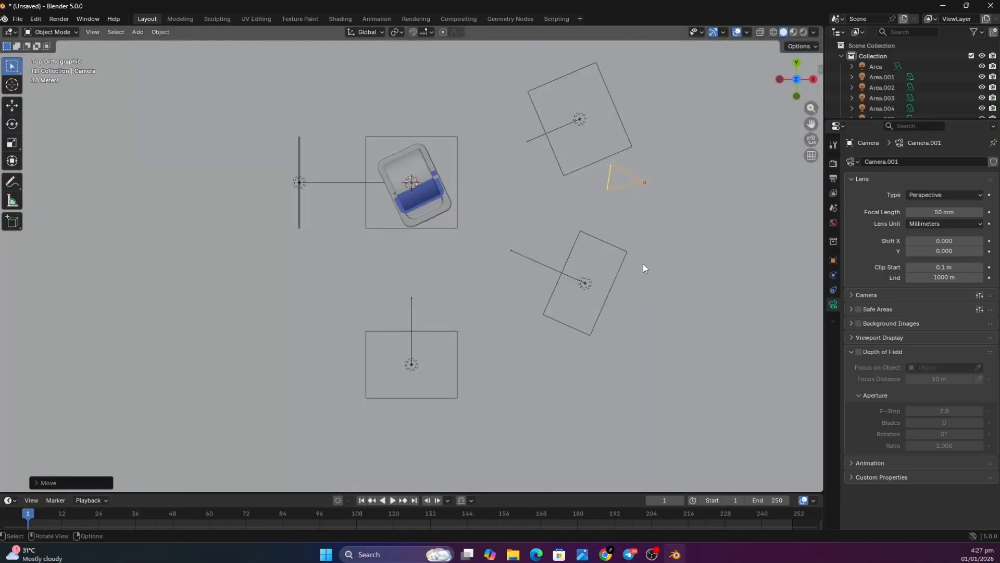
key("g")
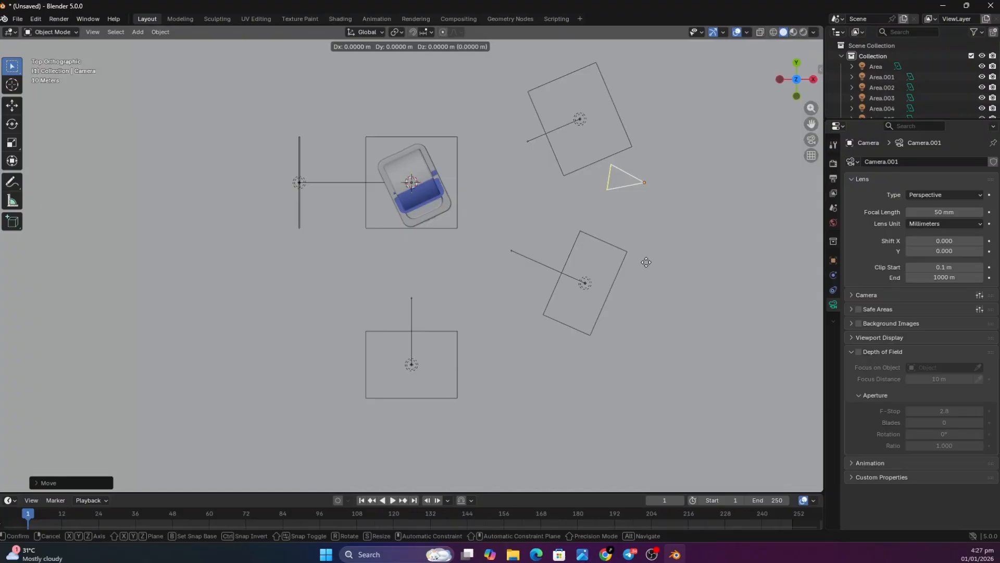
key("y")
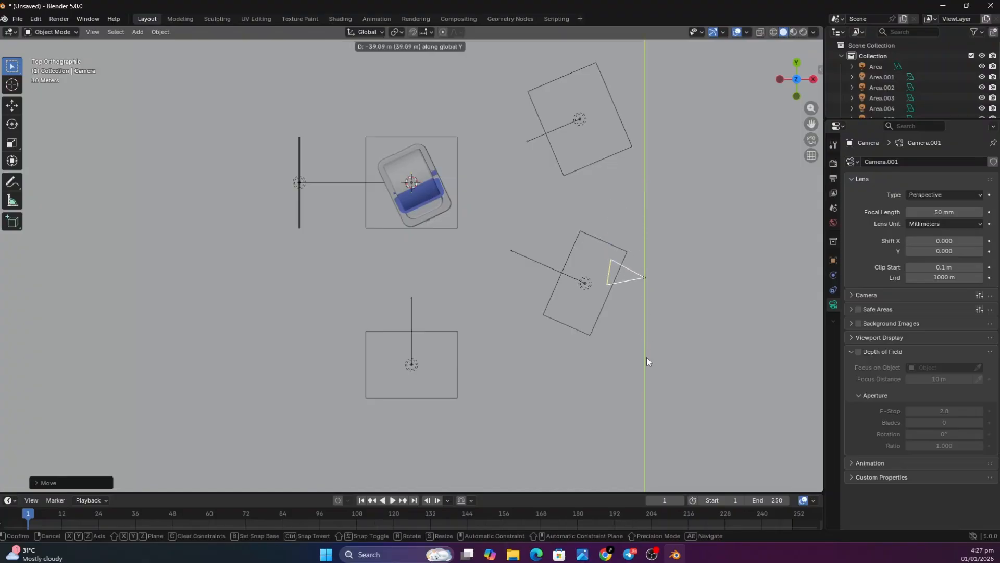
left_click(648, 361)
left_click(812, 140)
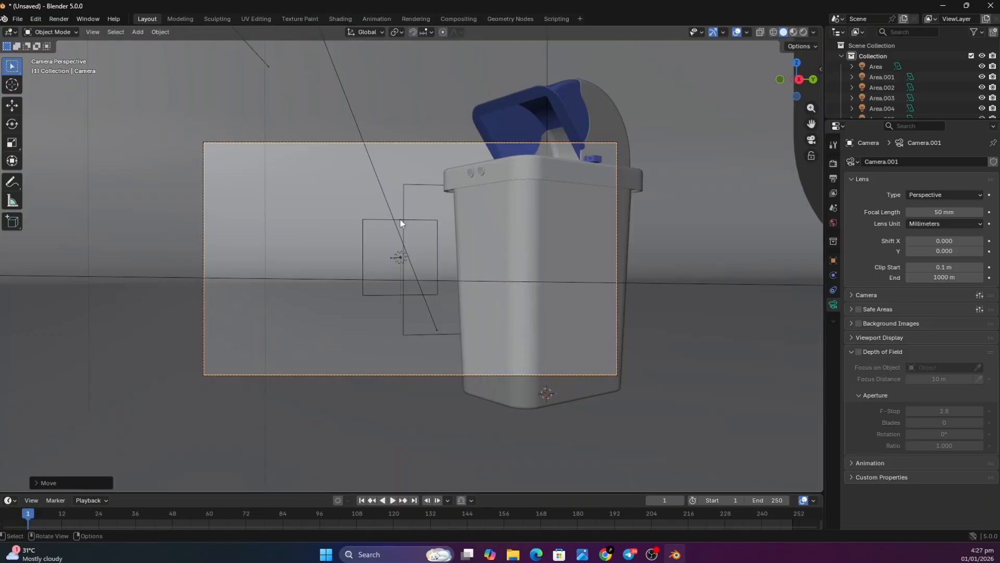
left_click(91, 33)
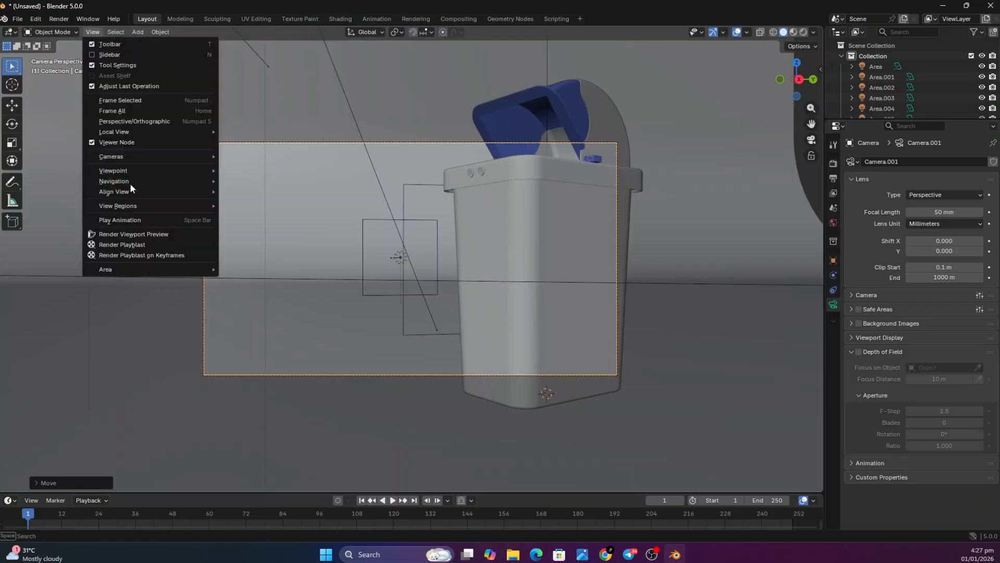
mouse_move(131, 182)
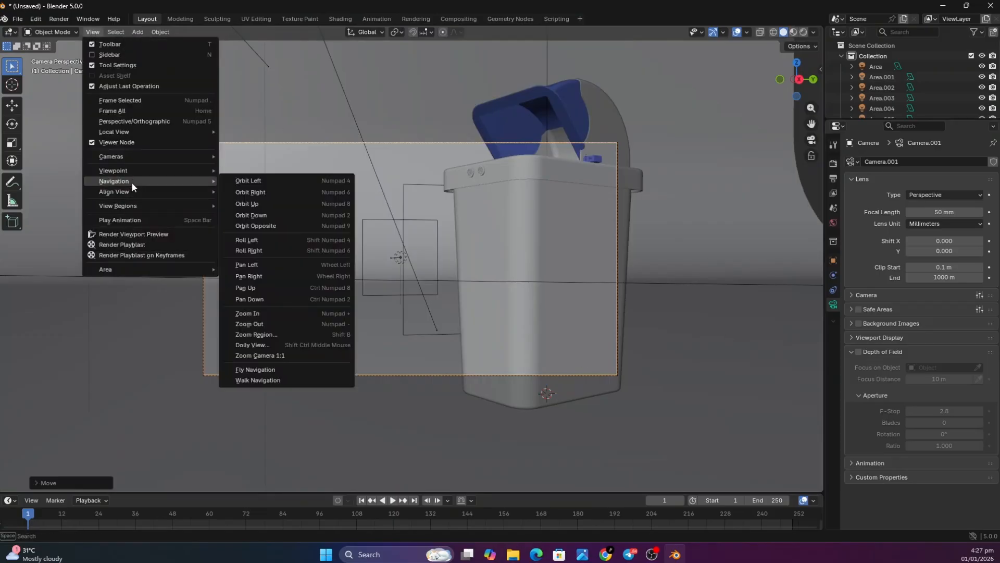
left_click(260, 369)
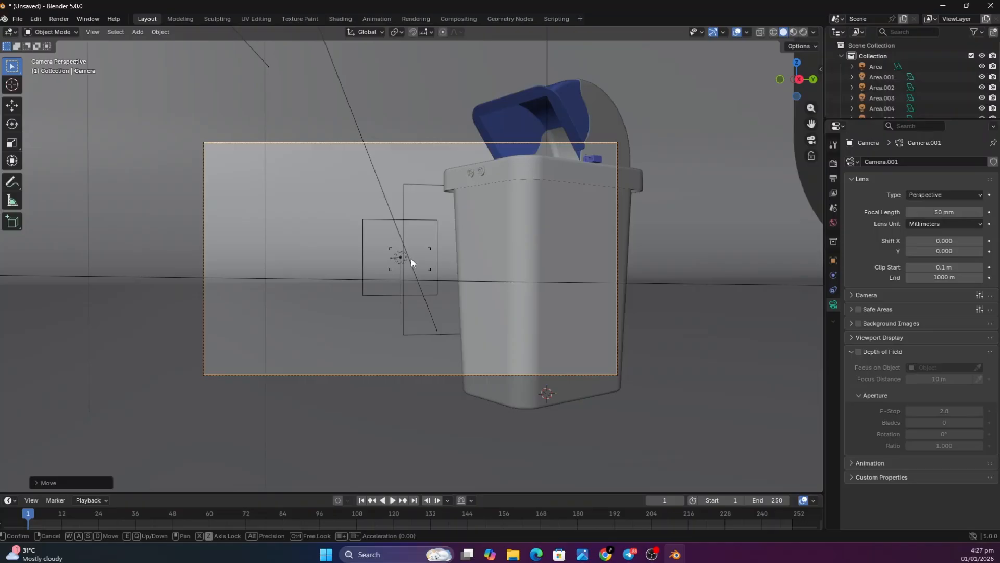
scroll(411, 258, "down", 1)
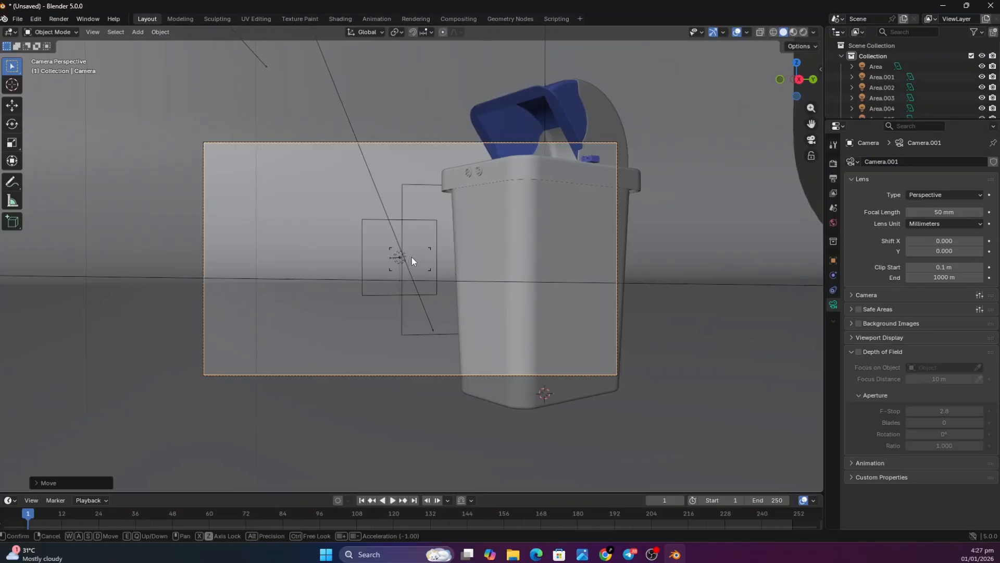
scroll(412, 257, "down", 7)
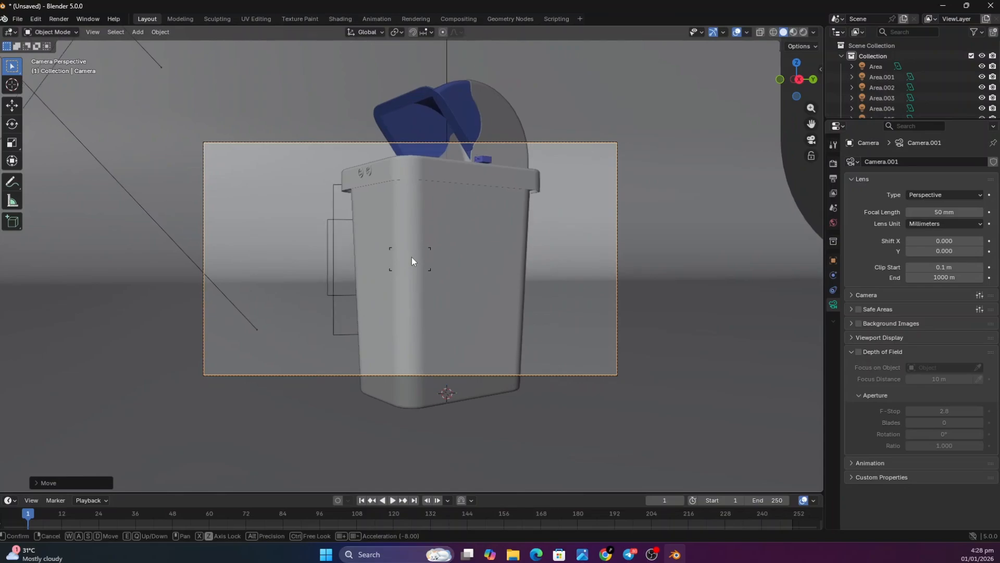
scroll(411, 257, "down", 1)
scroll(412, 257, "down", 2)
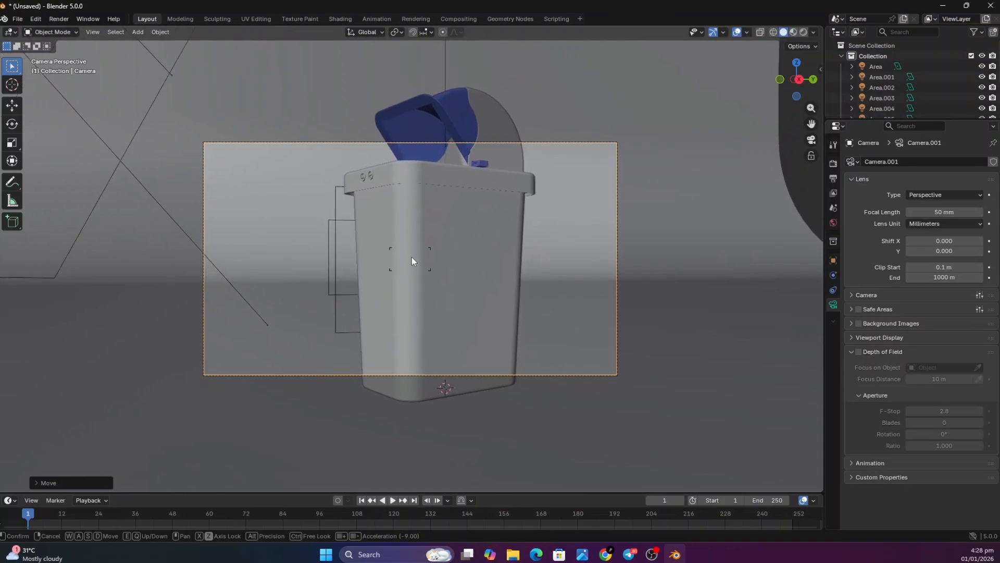
scroll(411, 258, "down", 8)
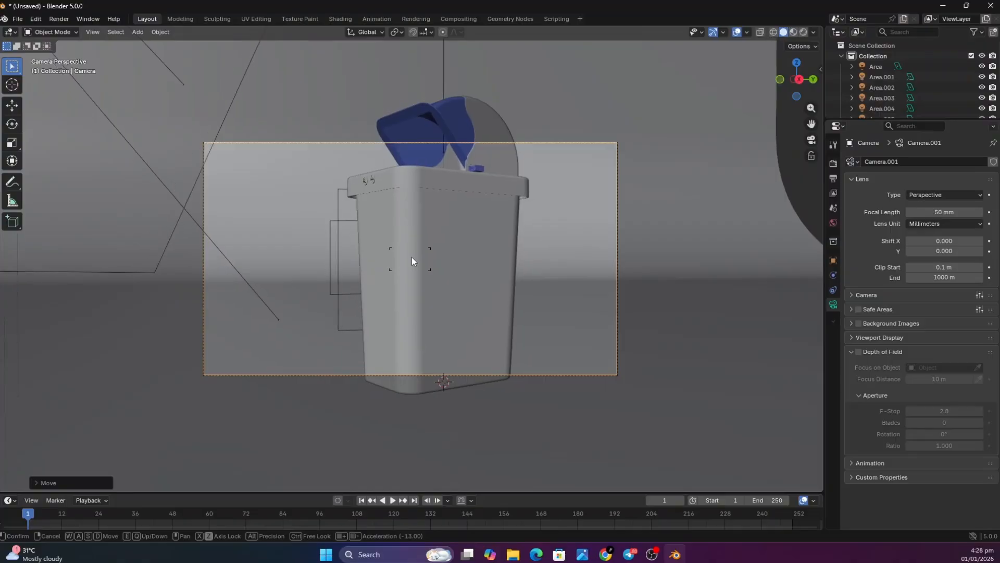
scroll(412, 257, "down", 4)
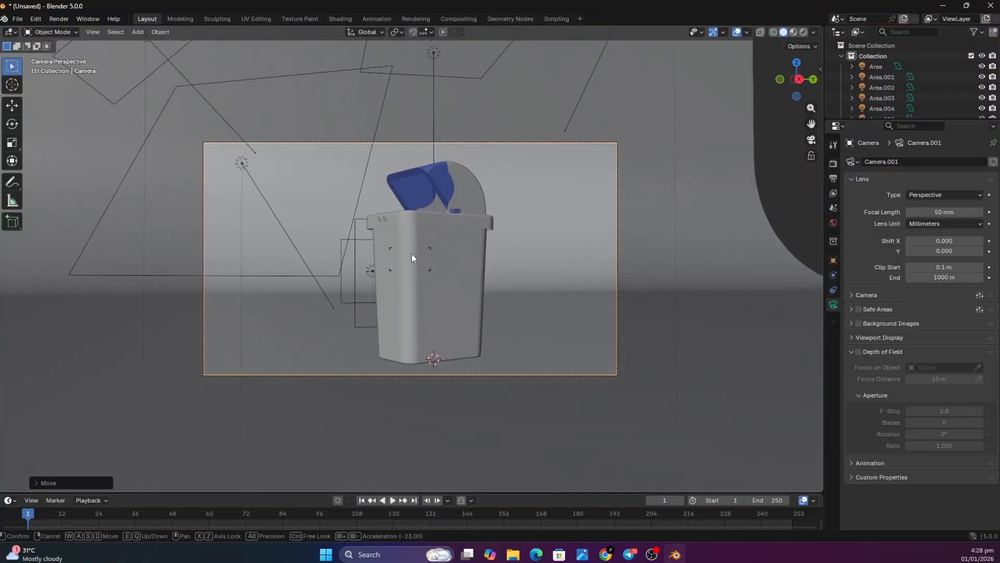
right_click(411, 254)
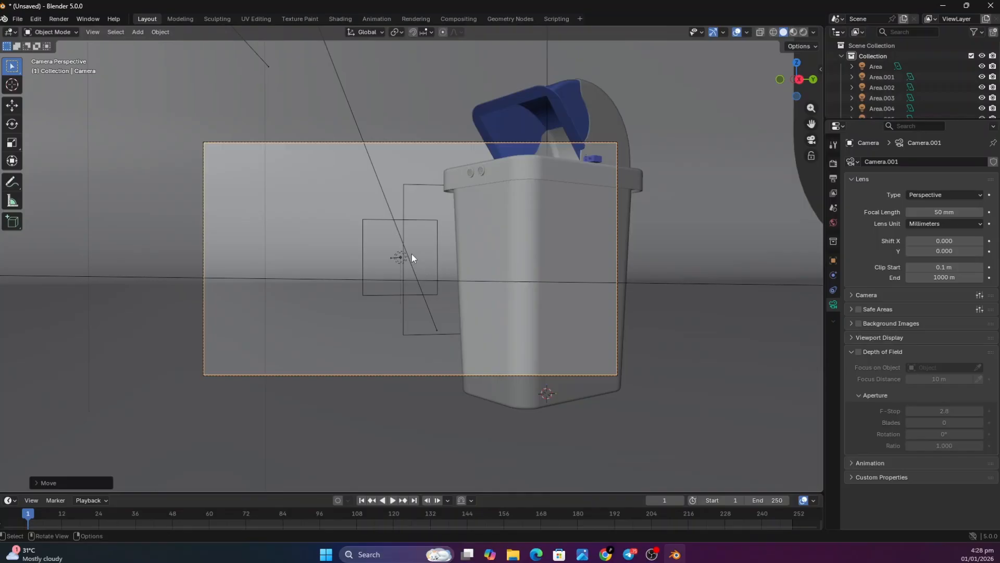
Use Walk Navigation in camera view to shift the camera right and back until the whole bin fits near the frame's centre
left_click(95, 31)
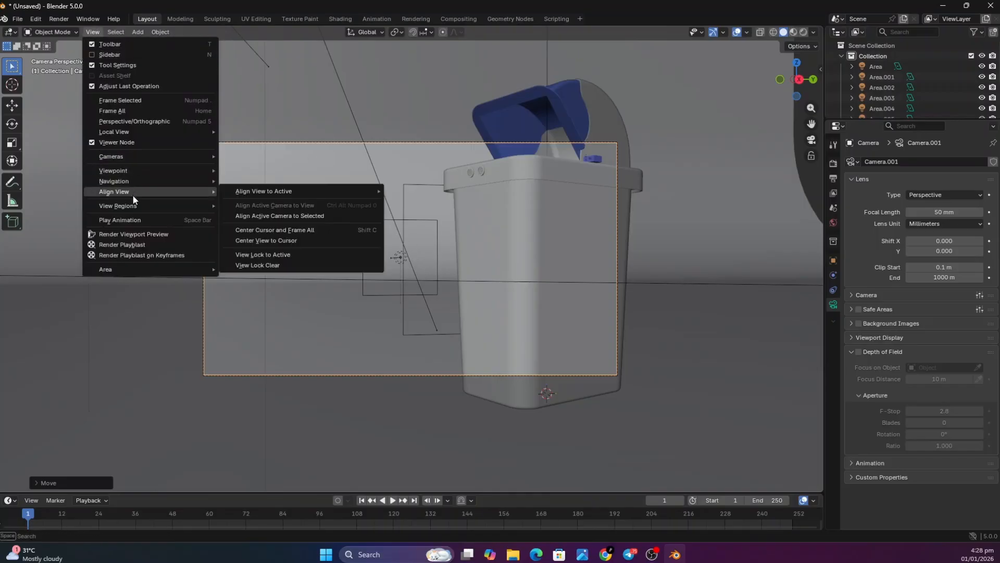
mouse_move(145, 180)
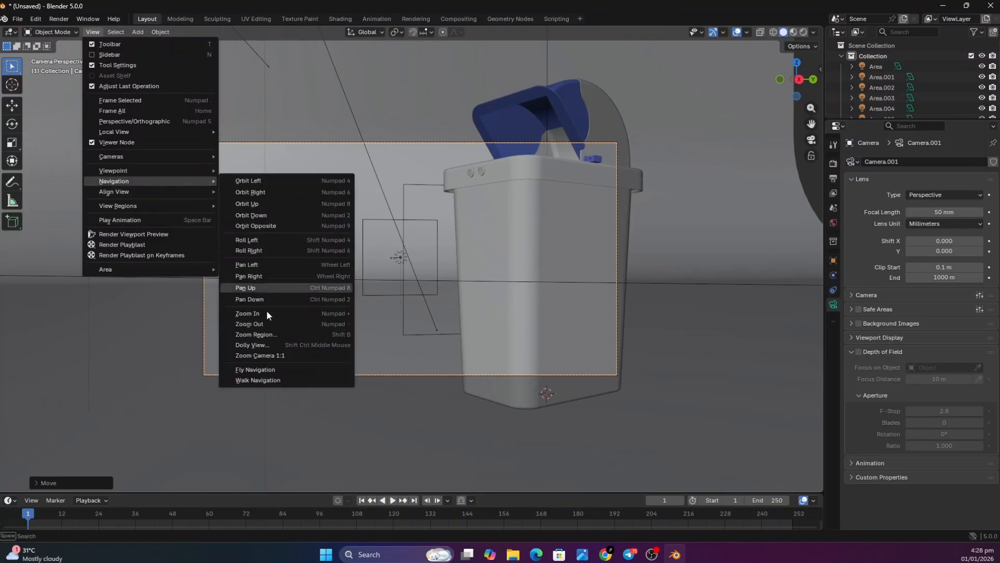
left_click(273, 378)
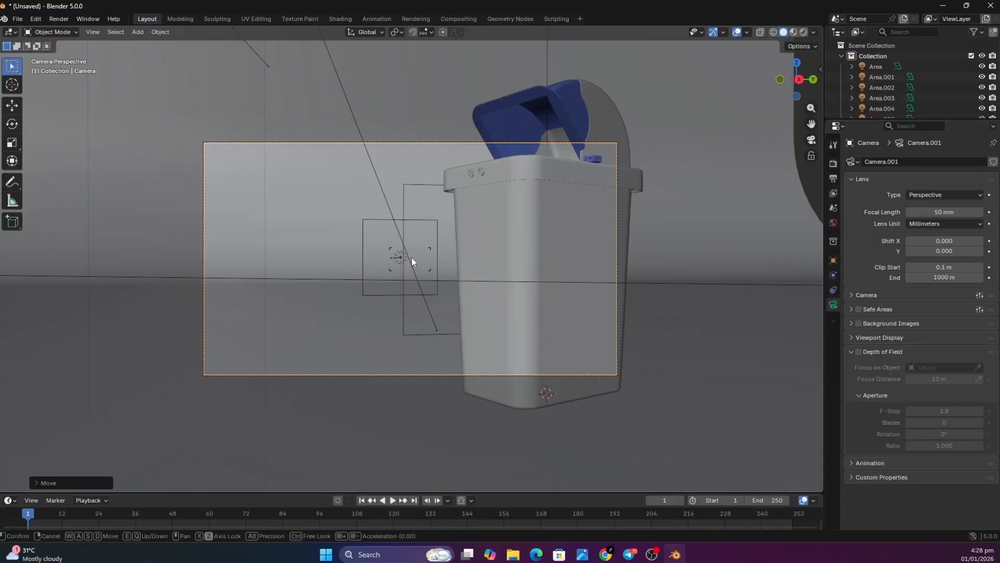
key("d")
key("d")
key("d")
key("d")
key("d")
key("d")
key("d")
key("d")
key("d")
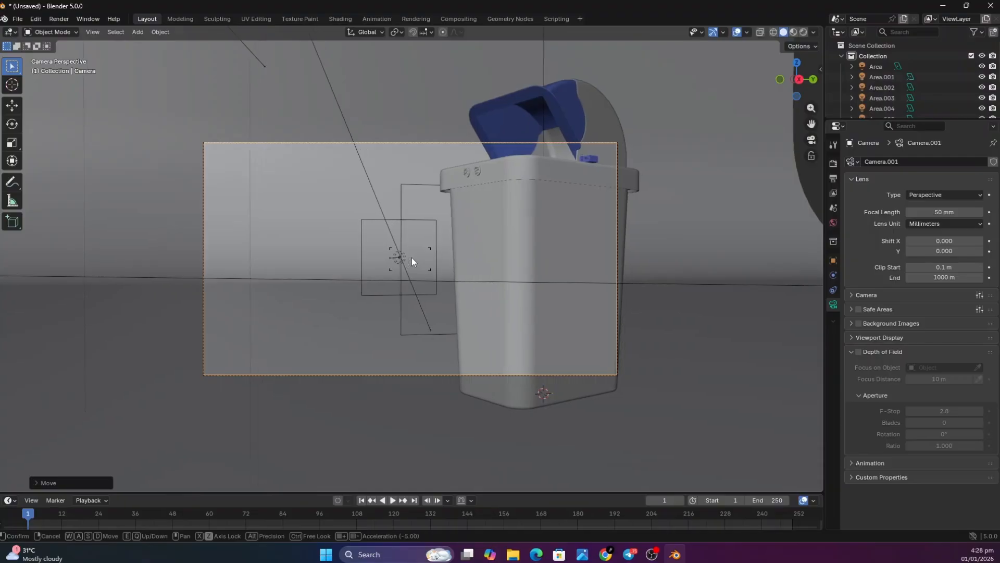
key("d")
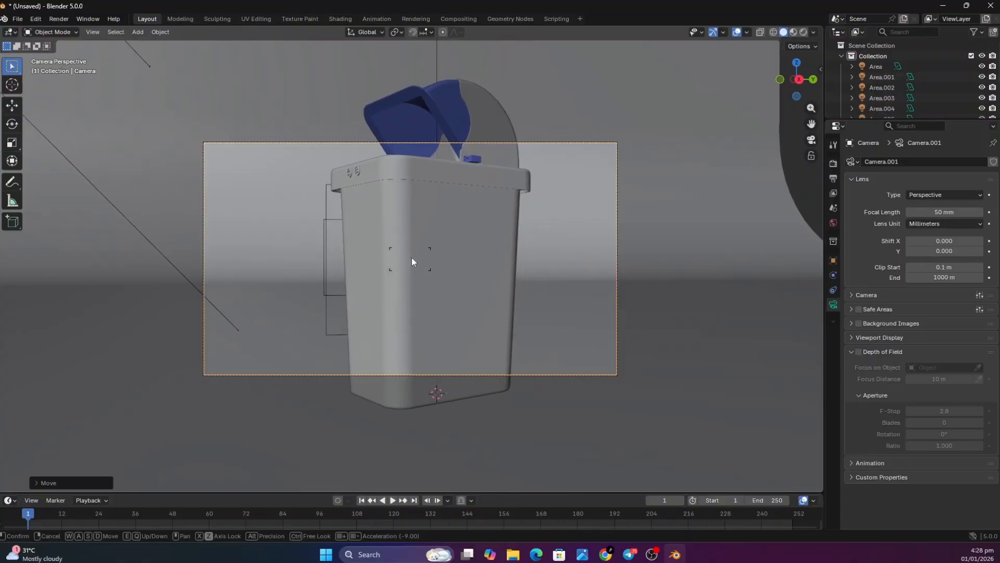
key("s")
key("s")
key("s")
key("s")
key("s")
key("s")
key("s")
key("s")
key("s")
key("s")
key("s")
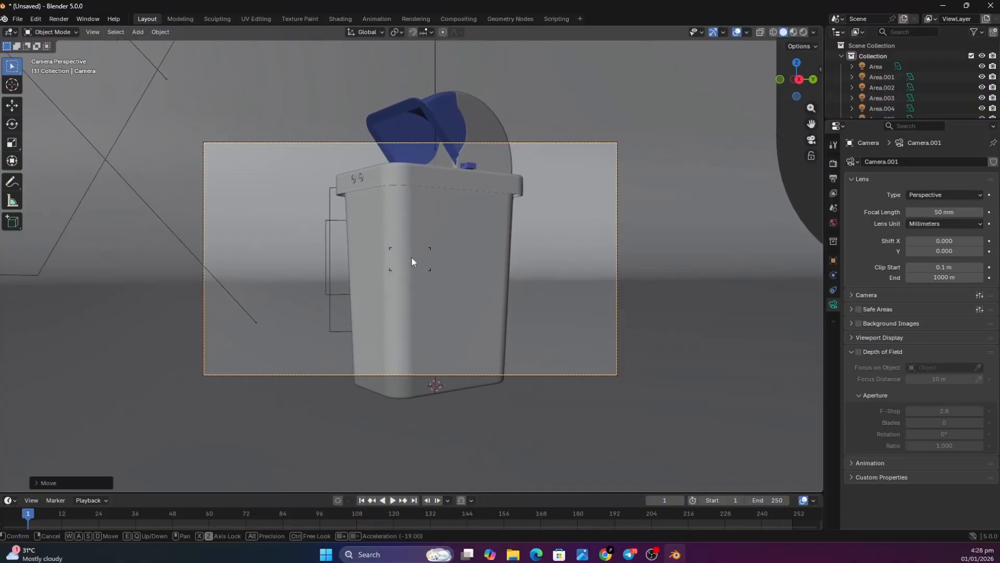
key("s")
key("s")
key("s")
key("s")
key("s")
key("s")
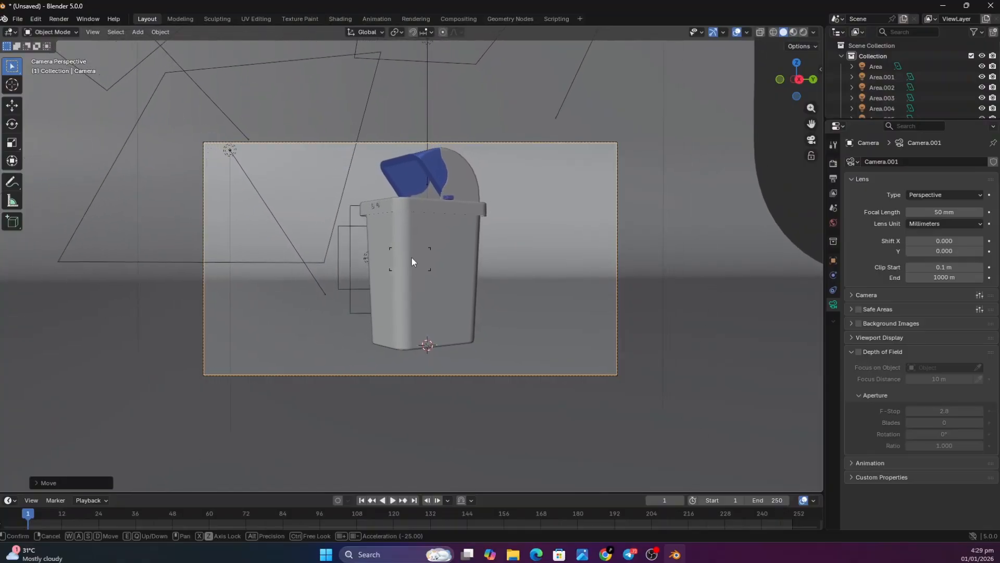
left_click(411, 261)
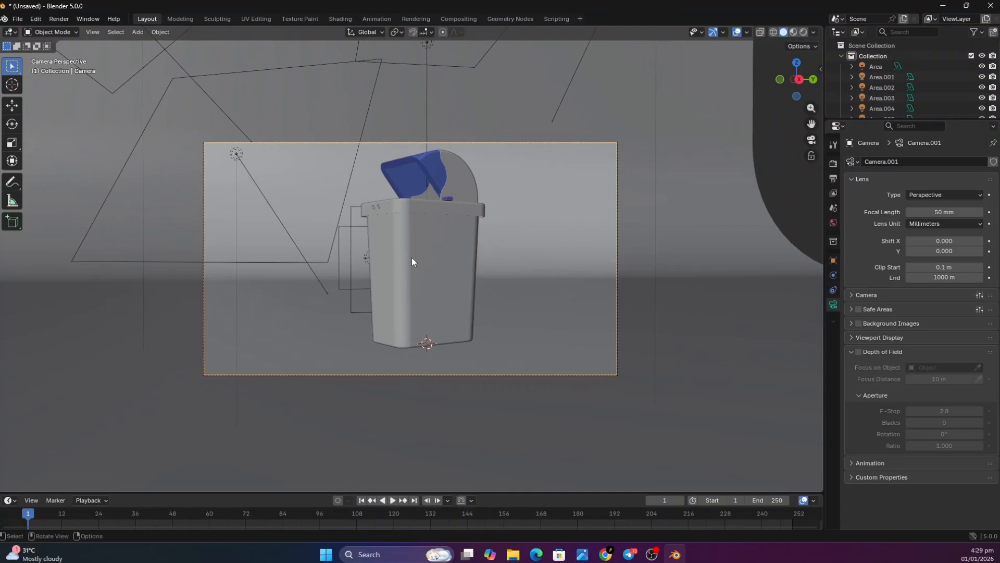
Raise the camera slightly along the Z axis to centre the bin vertically in the frame, and render the image
key("g")
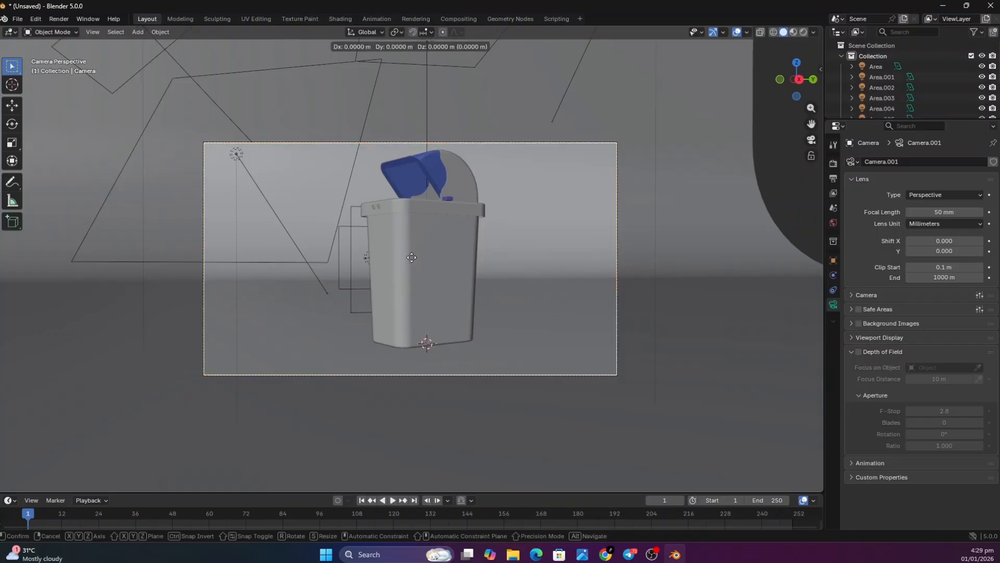
key("z")
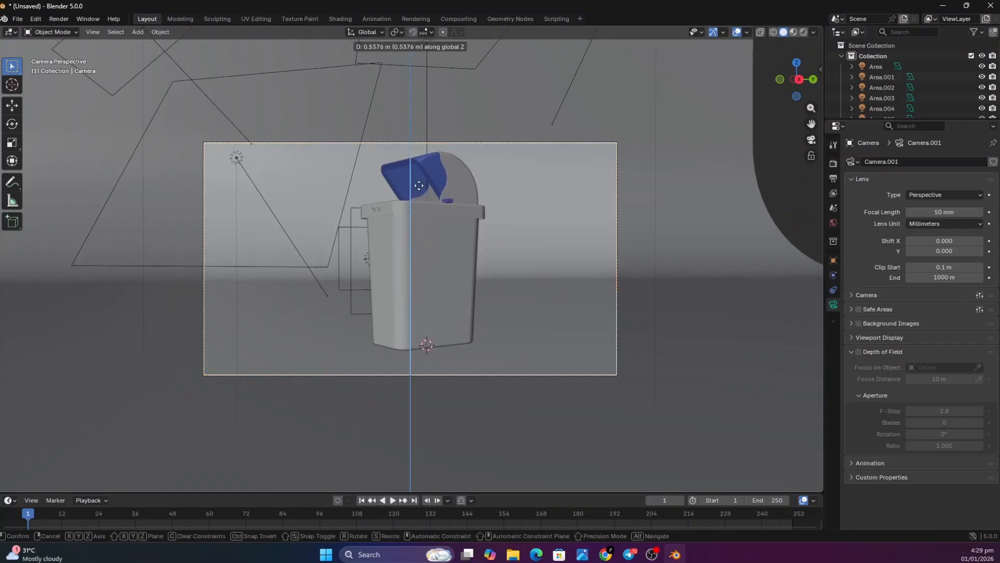
left_click(424, 113)
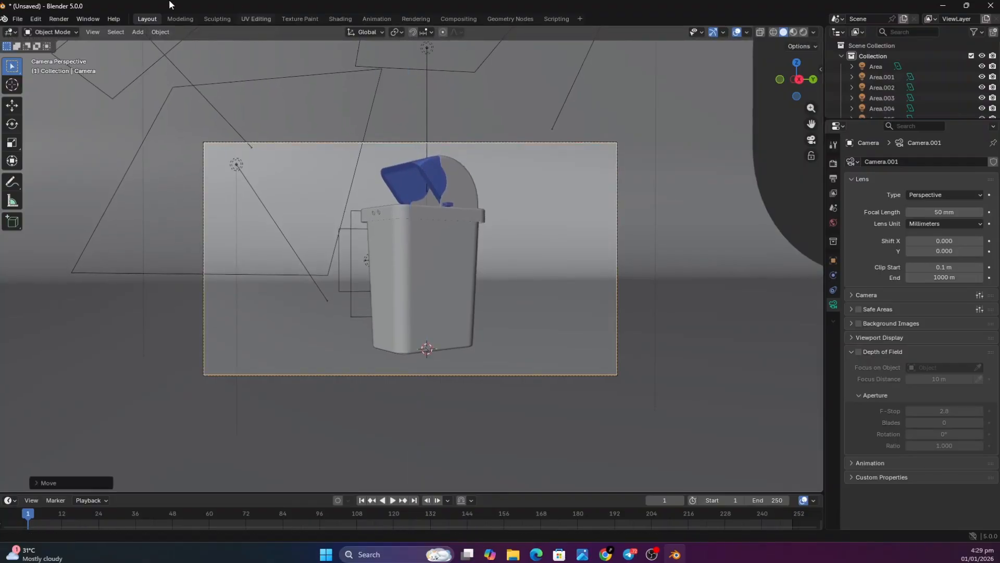
left_click(65, 20)
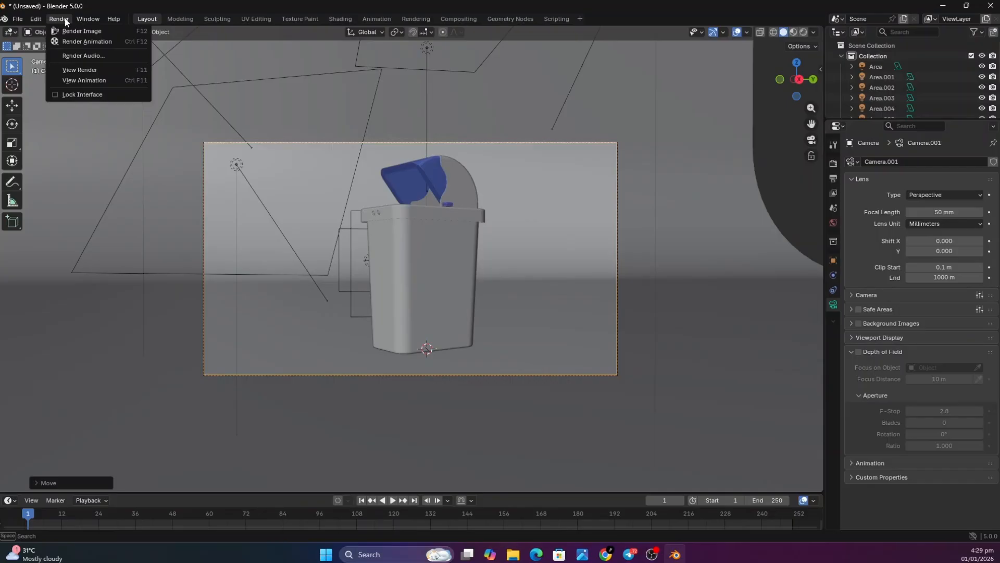
left_click(69, 31)
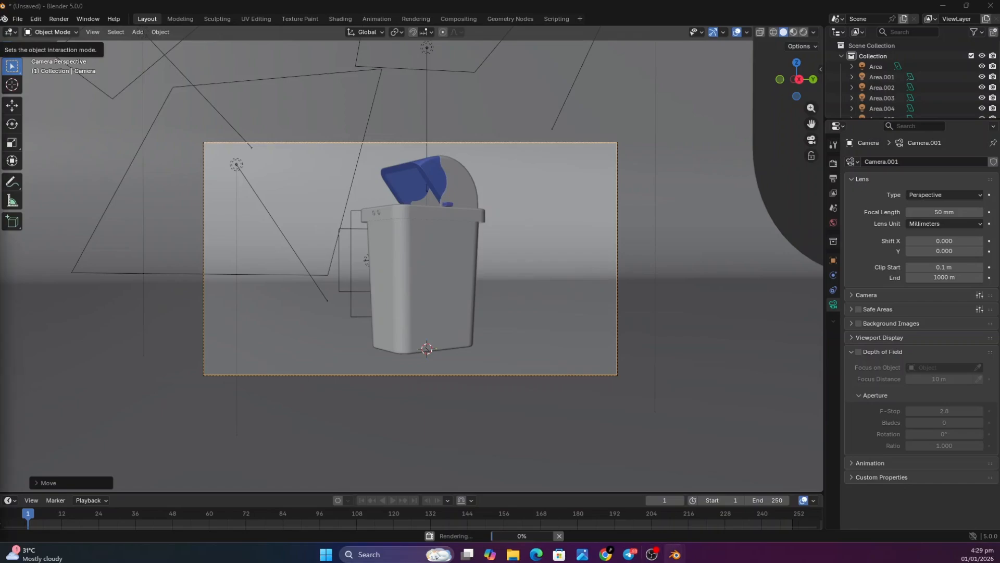
Bring the render result window back into view and maximise it to examine the bin's rendered image
left_click_drag(0, 86, 424, 1)
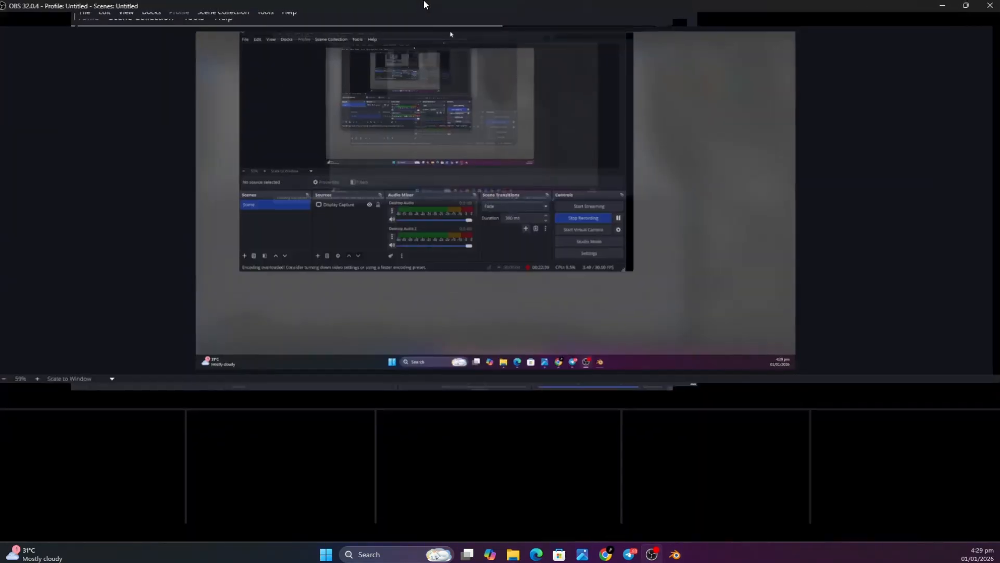
left_click_drag(771, 13, 0, 100)
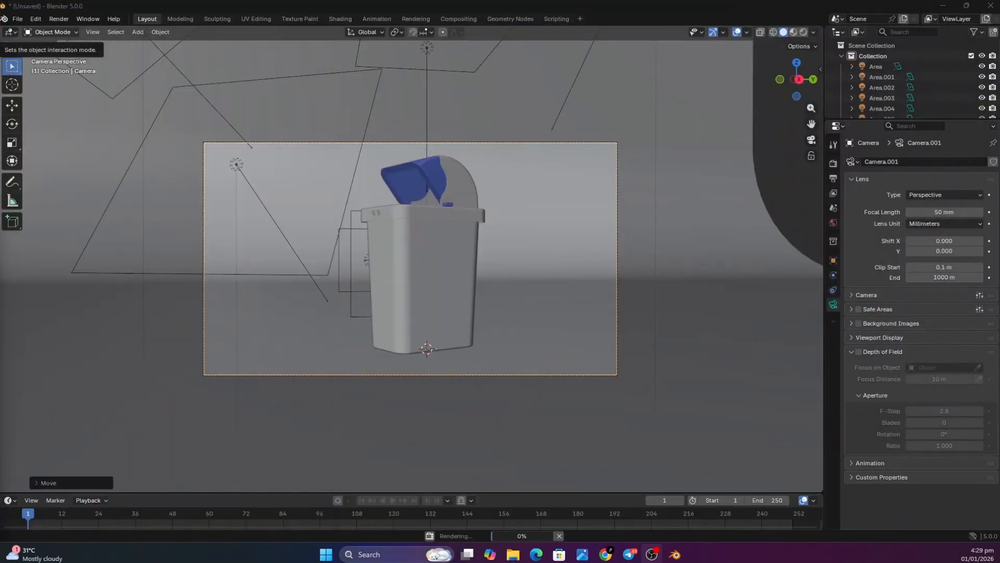
key("super+d")
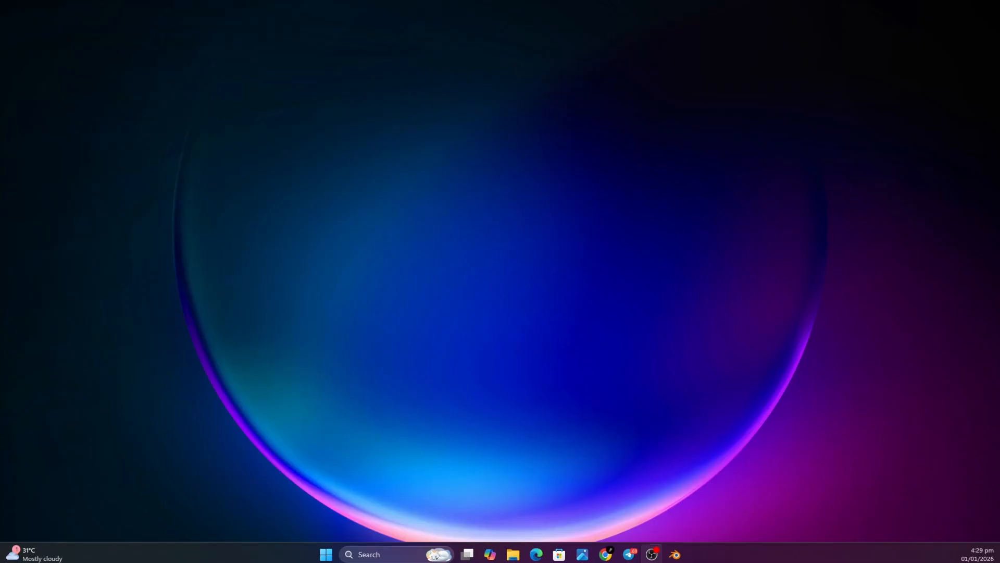
key("super+d")
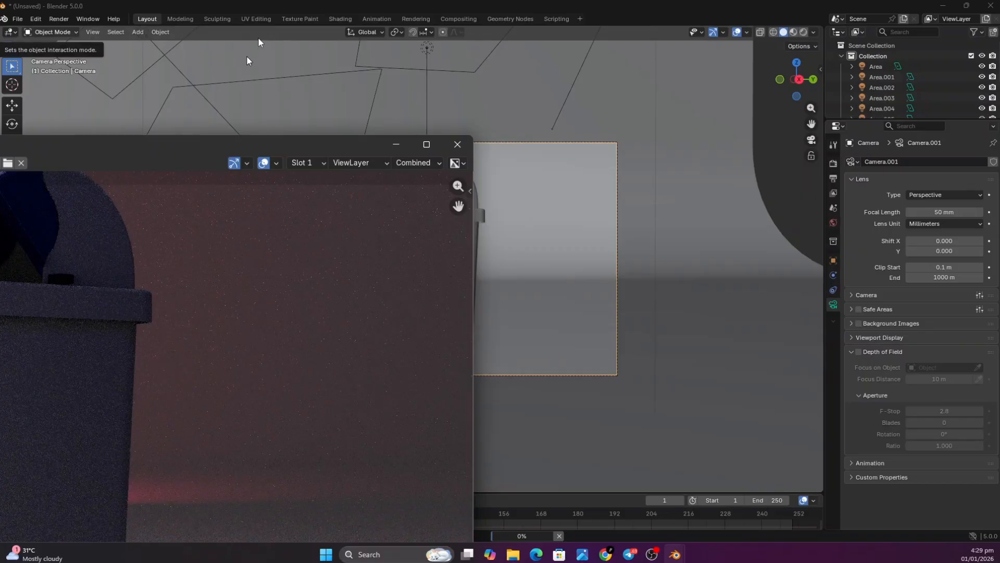
left_click(426, 144)
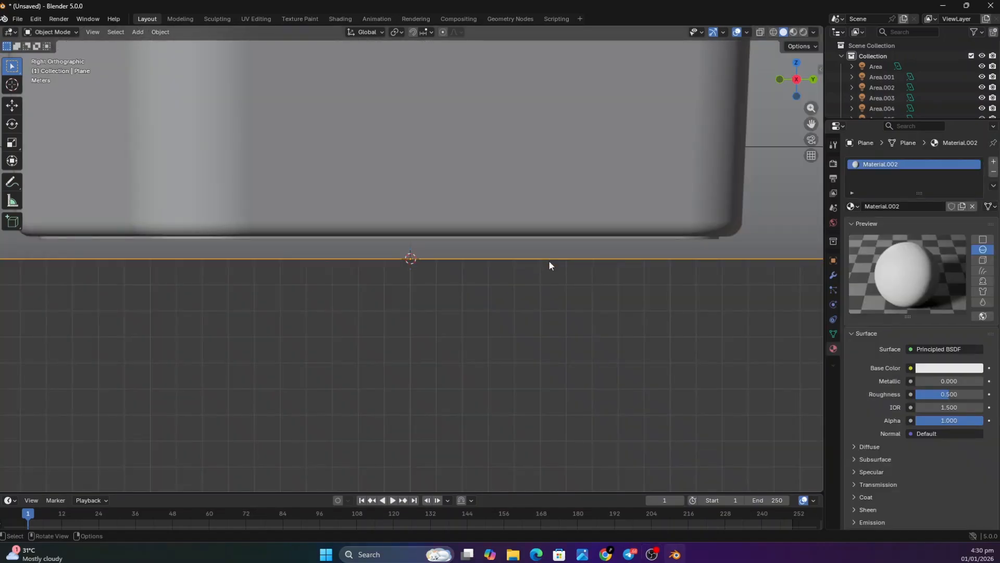
Raise the backdrop plane about 0.75 m along the Z axis so its floor meets the bin's base
key("g")
key("z")
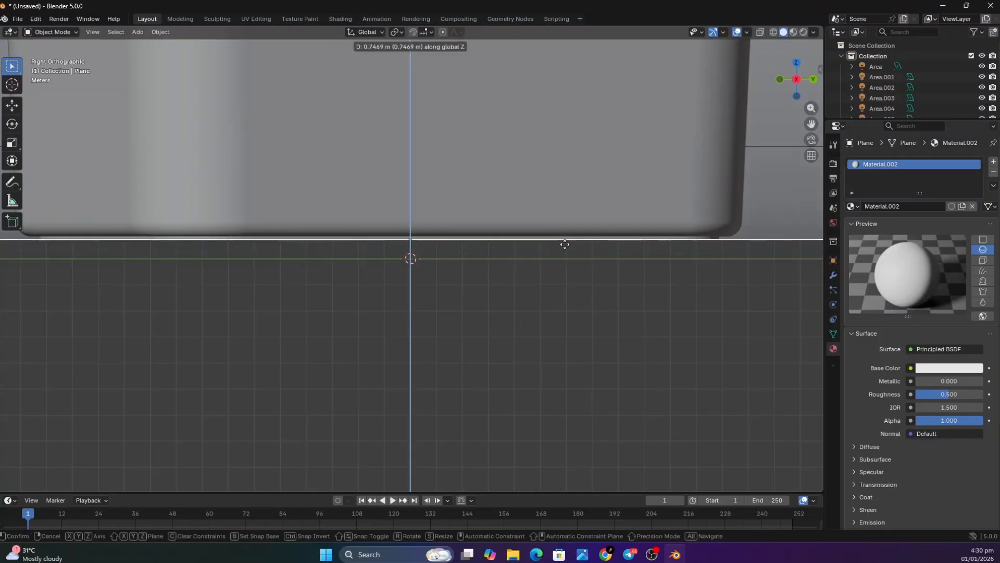
left_click(564, 245)
scroll(562, 245, "up", 6)
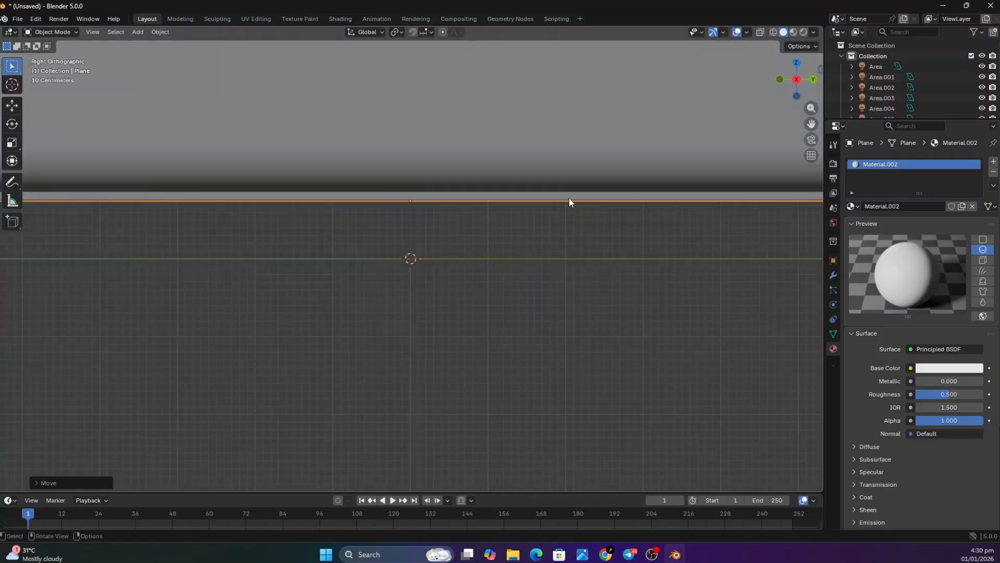
scroll(571, 191, "up", 4)
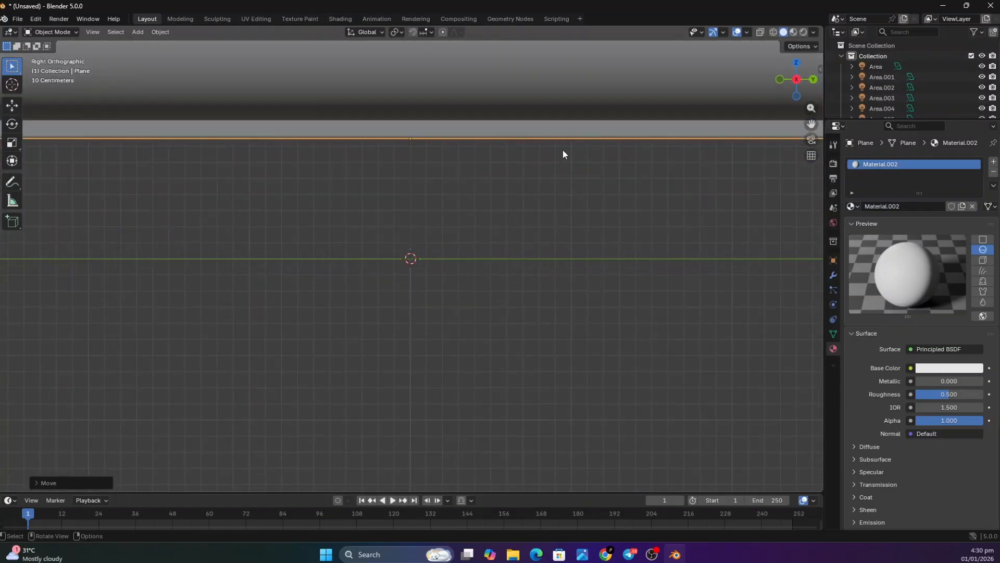
scroll(563, 149, "down", 10)
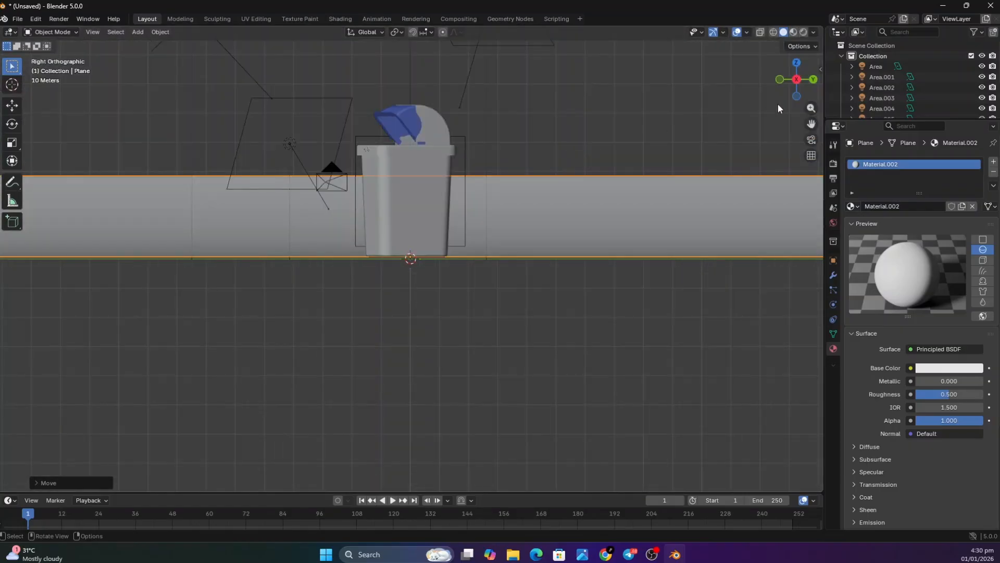
Move the backdrop plane roughly 185 m along the positive X axis to bring its wall closer to the bin
left_click_drag(797, 96, 828, 105)
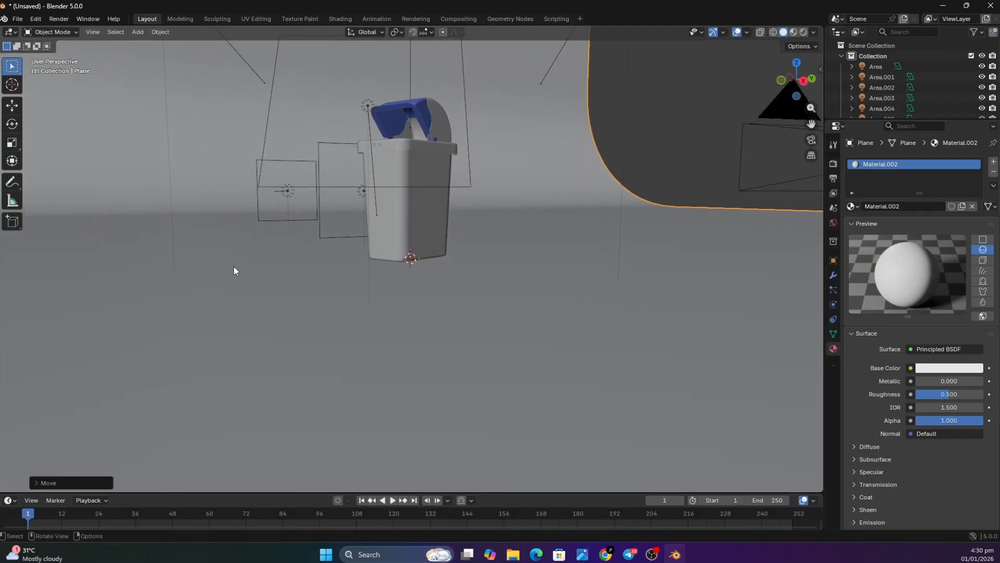
key("g")
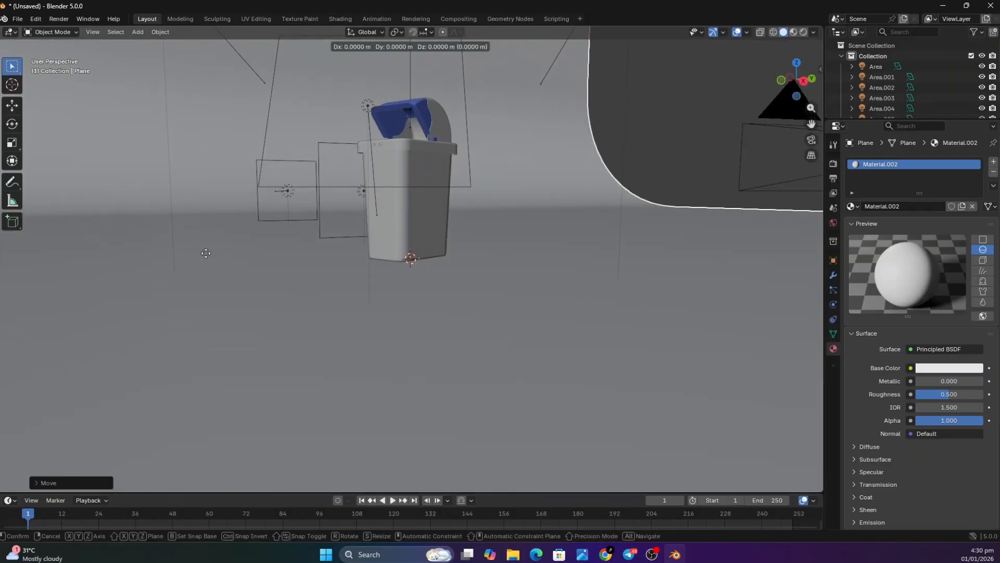
key("x")
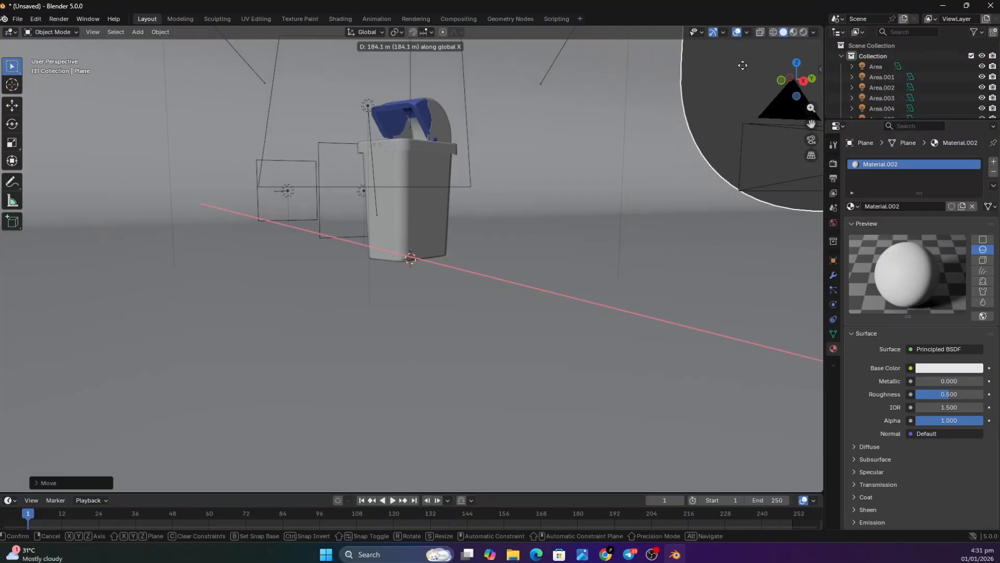
left_click(347, 307)
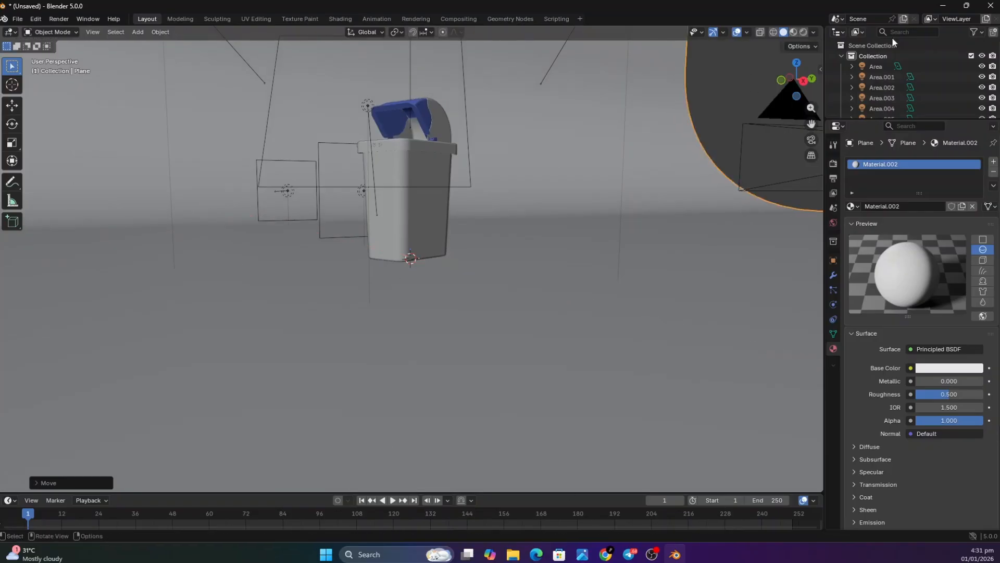
Shift the backdrop plane further along the positive X axis until its curved wall stands close behind the bin
left_click(805, 83)
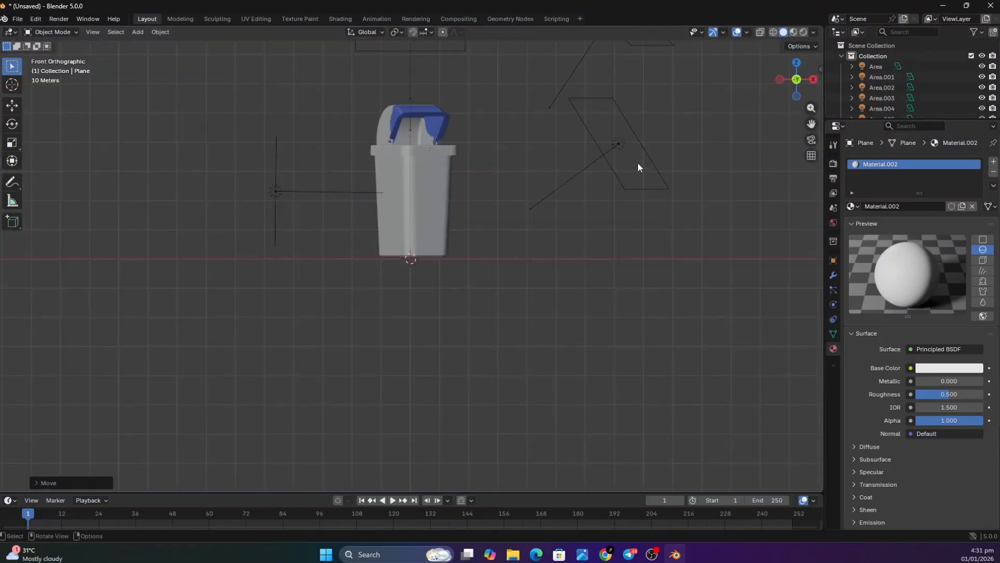
scroll(540, 189, "down", 5)
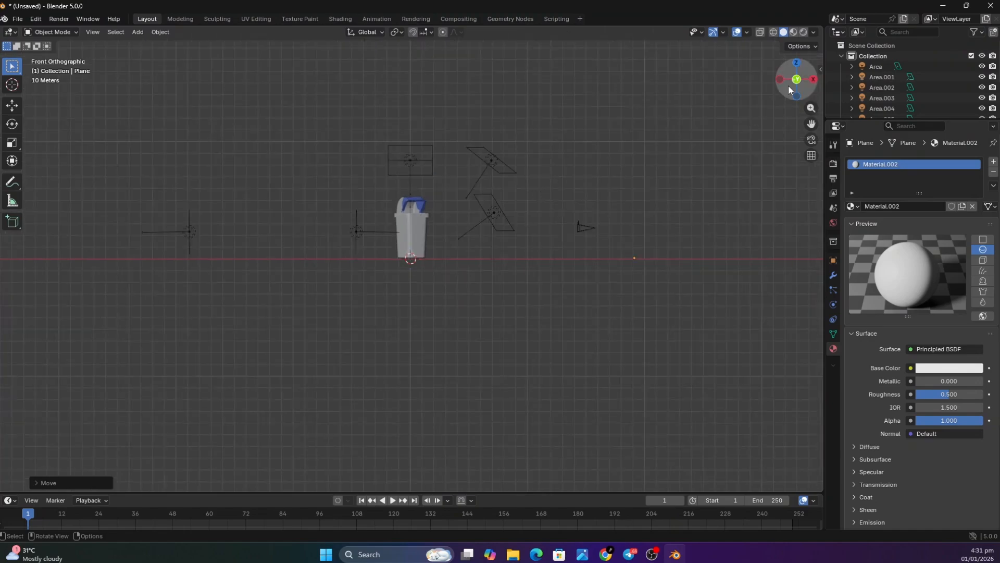
left_click_drag(789, 89, 779, 92)
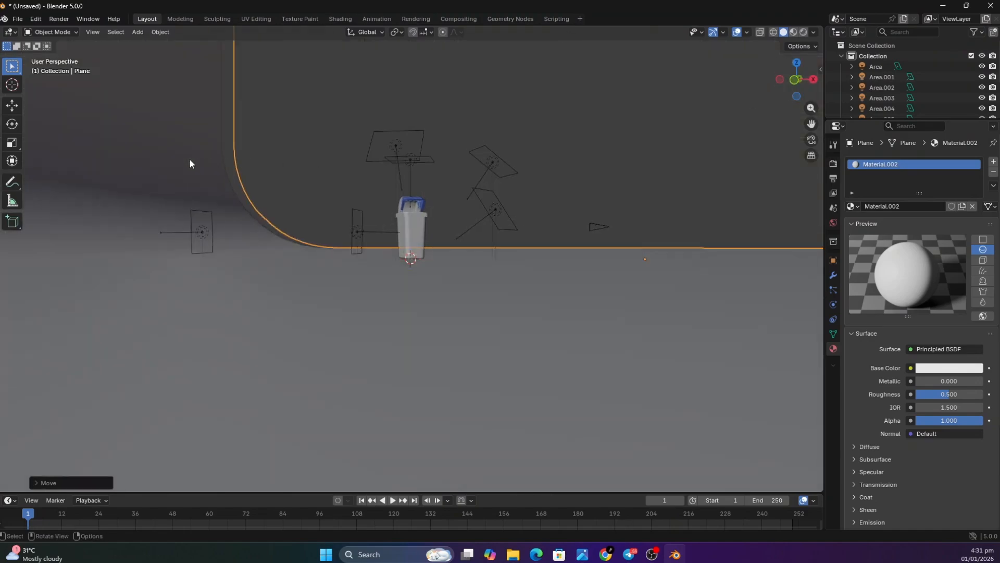
key("g")
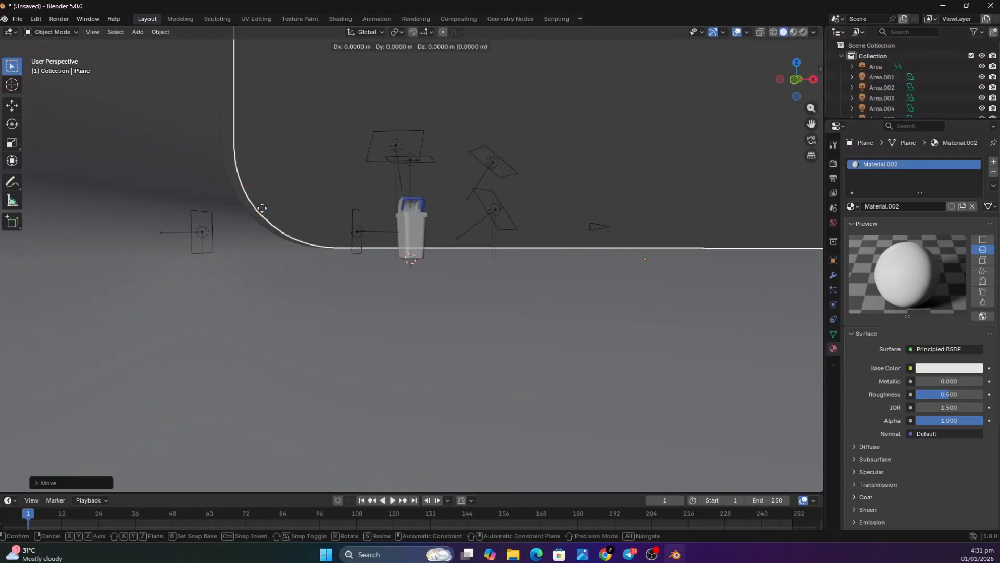
key("x")
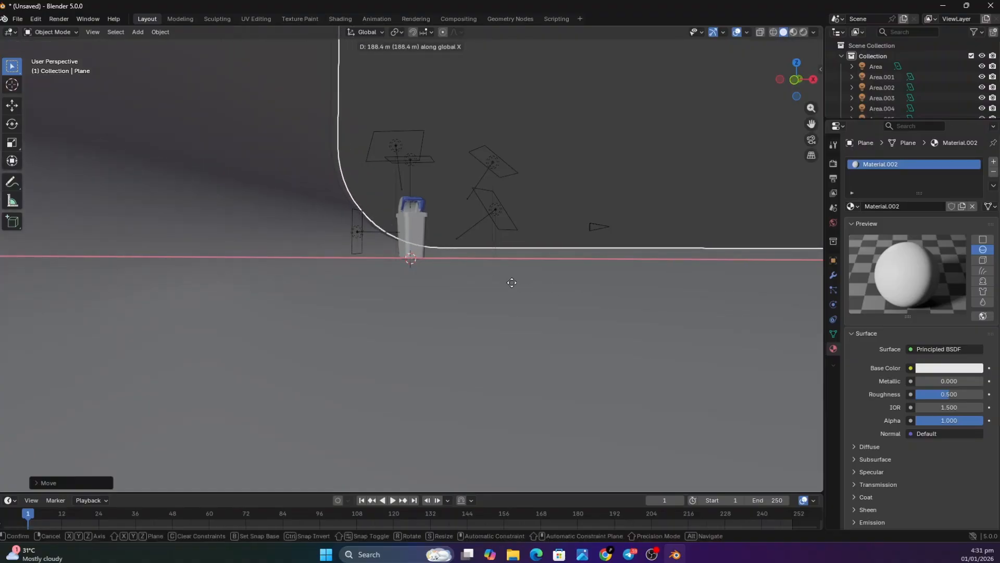
left_click(488, 287)
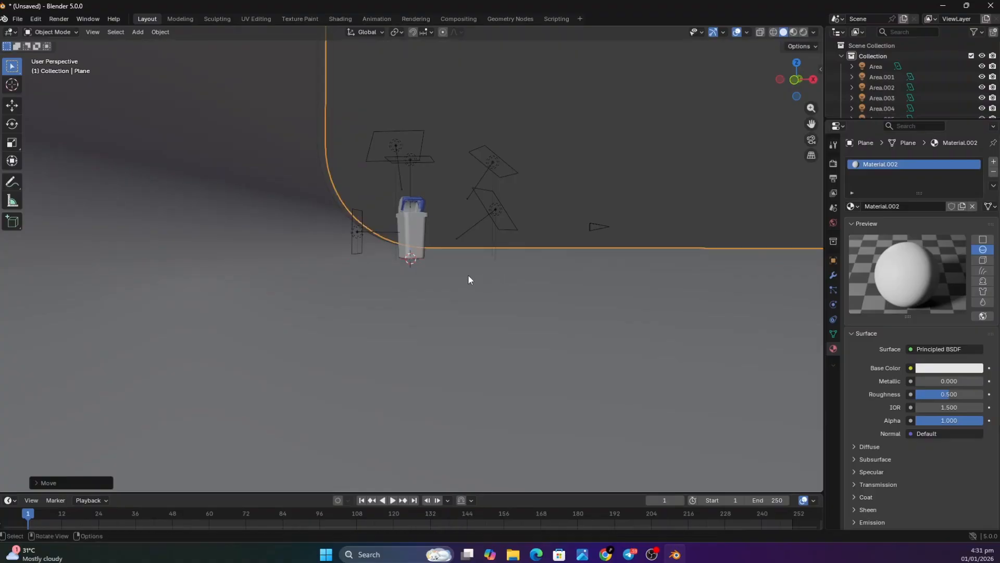
Move the pink area light Area.004 about 130 m along the positive X axis, next to the area light beside the bin
left_click(795, 80)
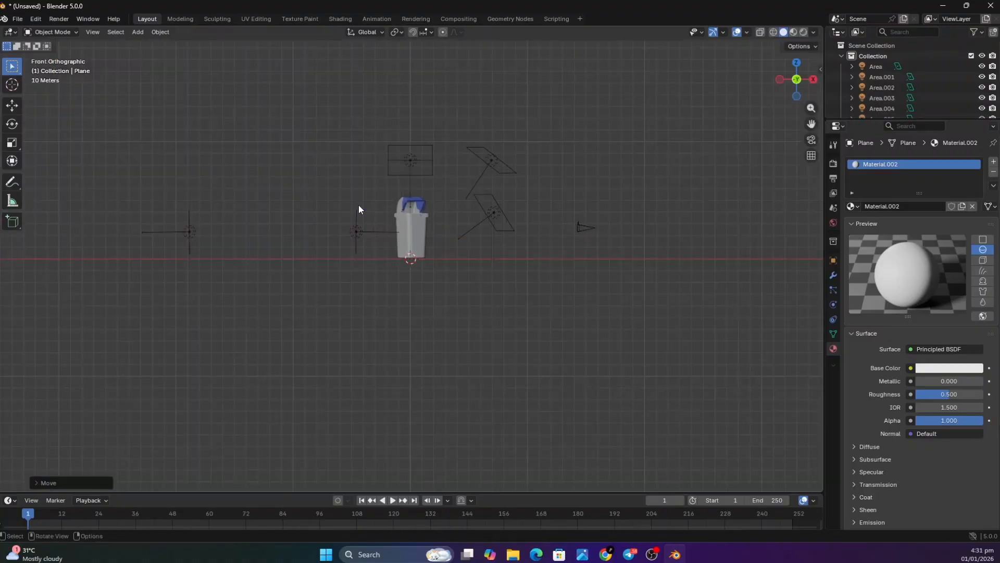
left_click(190, 233)
key("g")
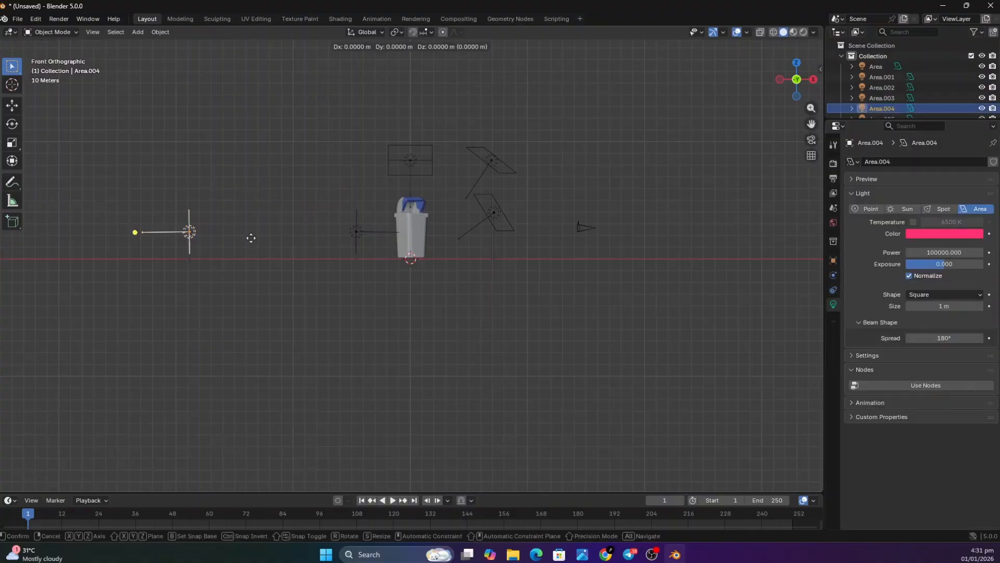
key("z")
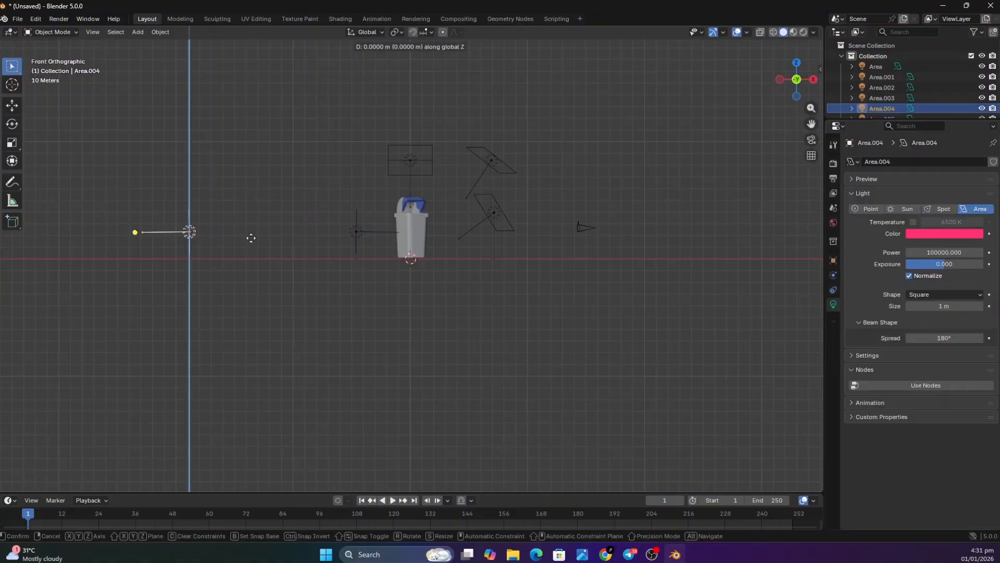
key("x")
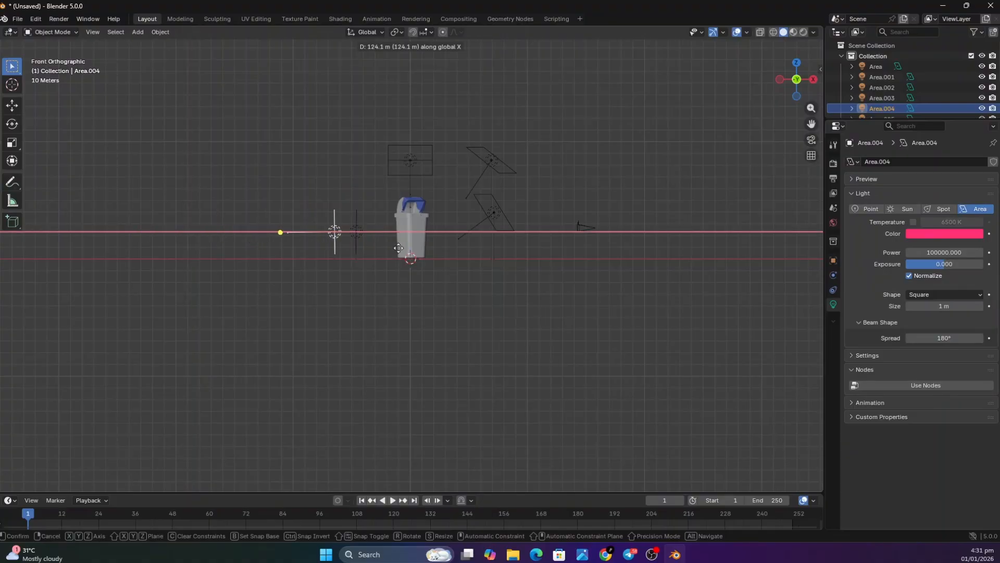
left_click(405, 245)
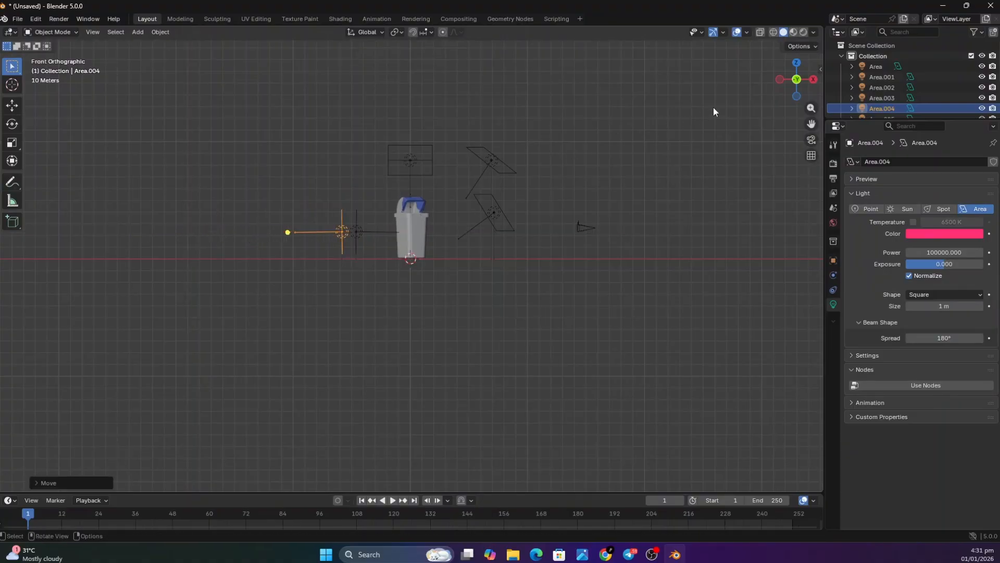
Render the image again with the repositioned backdrop and pink area light
left_click_drag(801, 88, 820, 79)
left_click(58, 19)
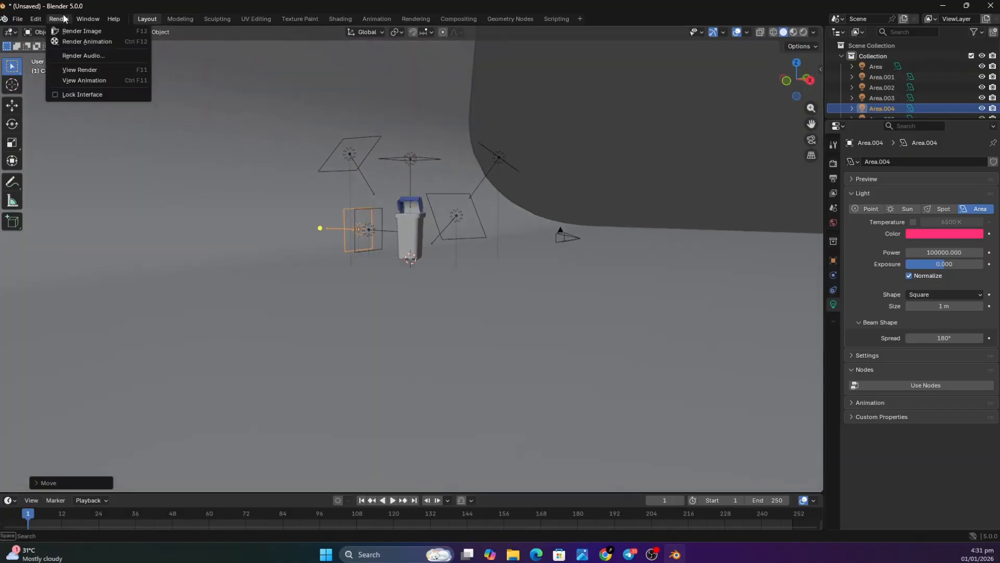
left_click(75, 31)
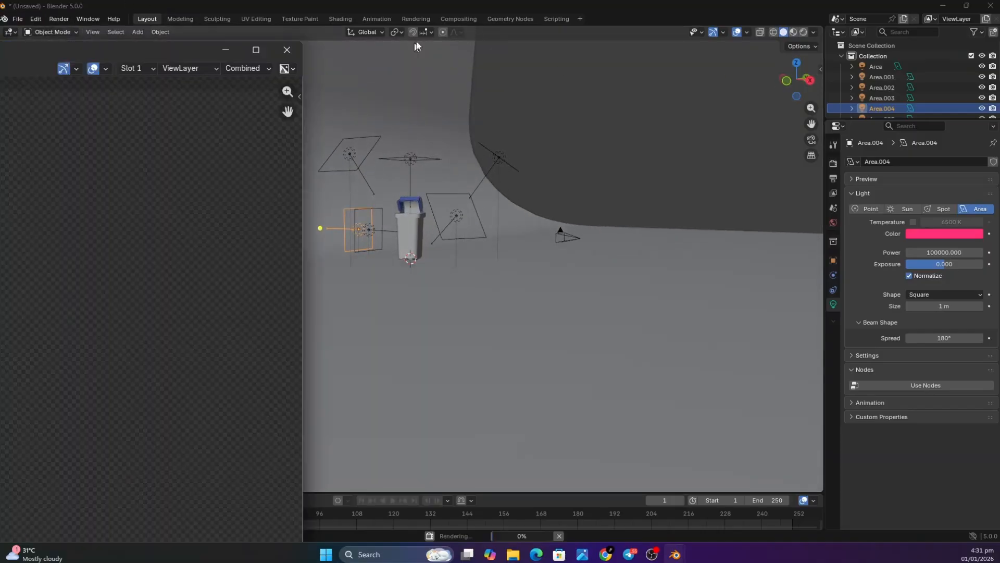